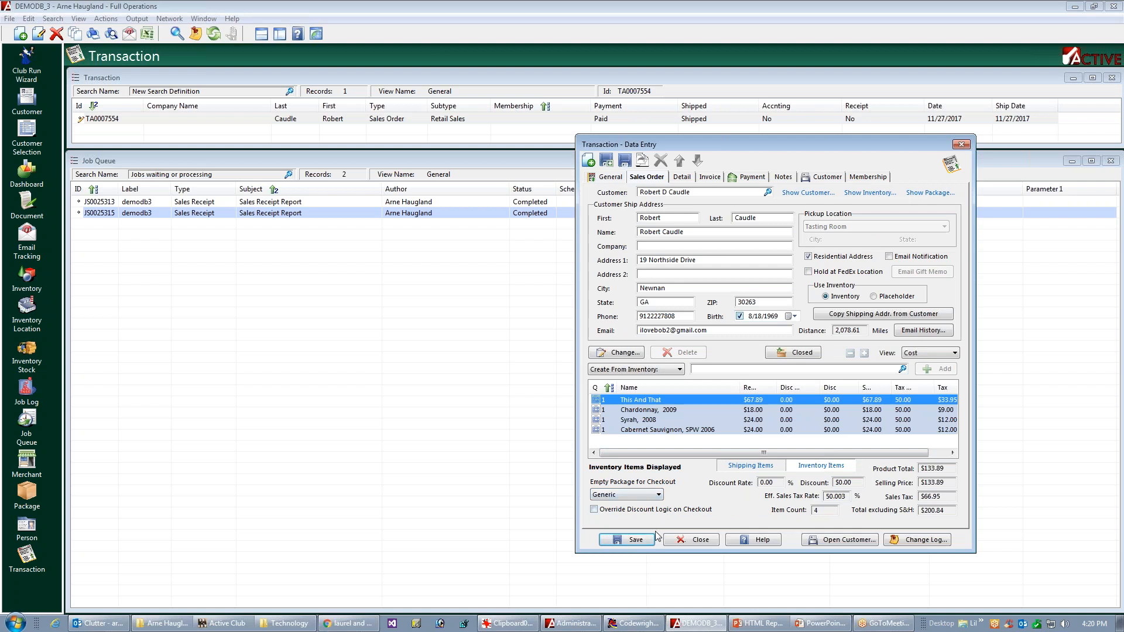
Step: Close the sales order record and list the sales receipt email templates available for editing from its transaction
left_click(696, 542)
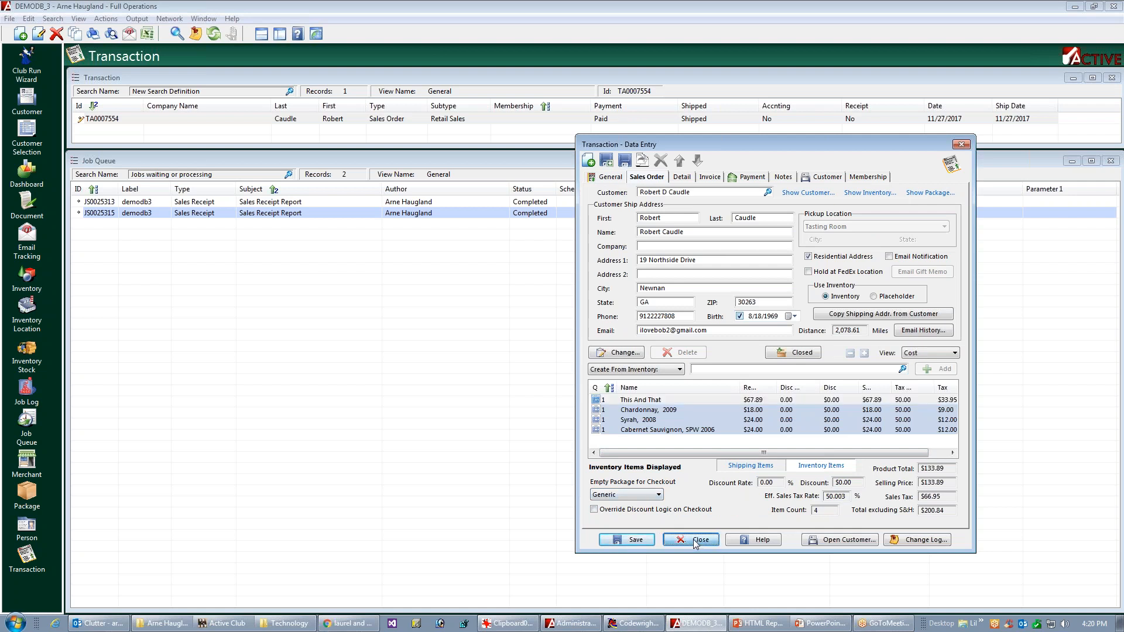
right_click(473, 118)
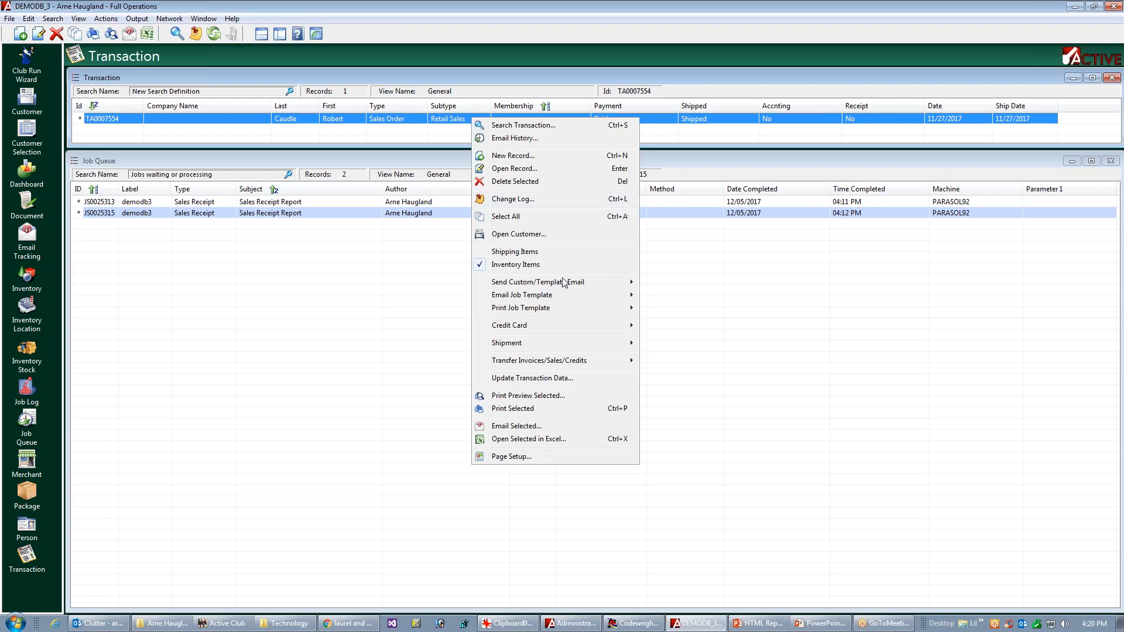
mouse_move(525, 300)
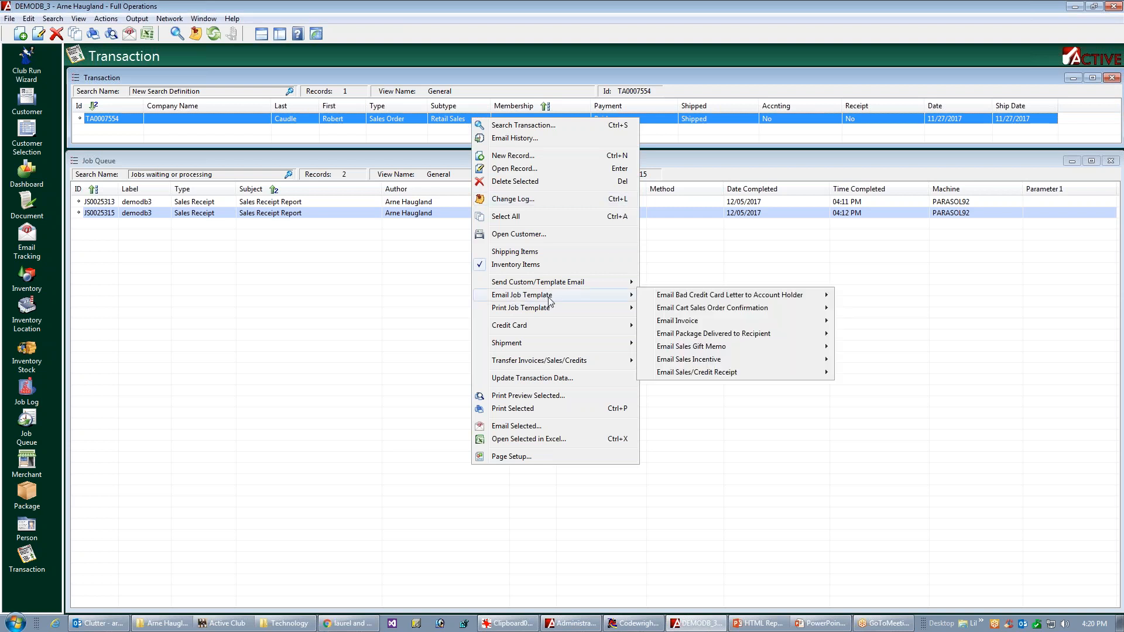
mouse_move(691, 379)
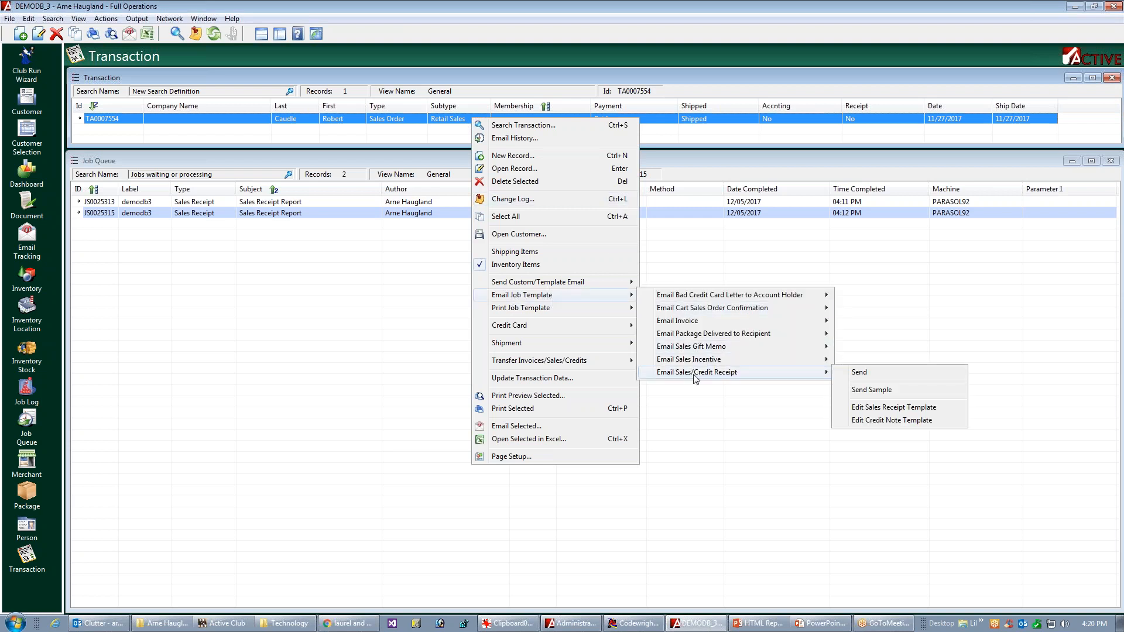
left_click(894, 410)
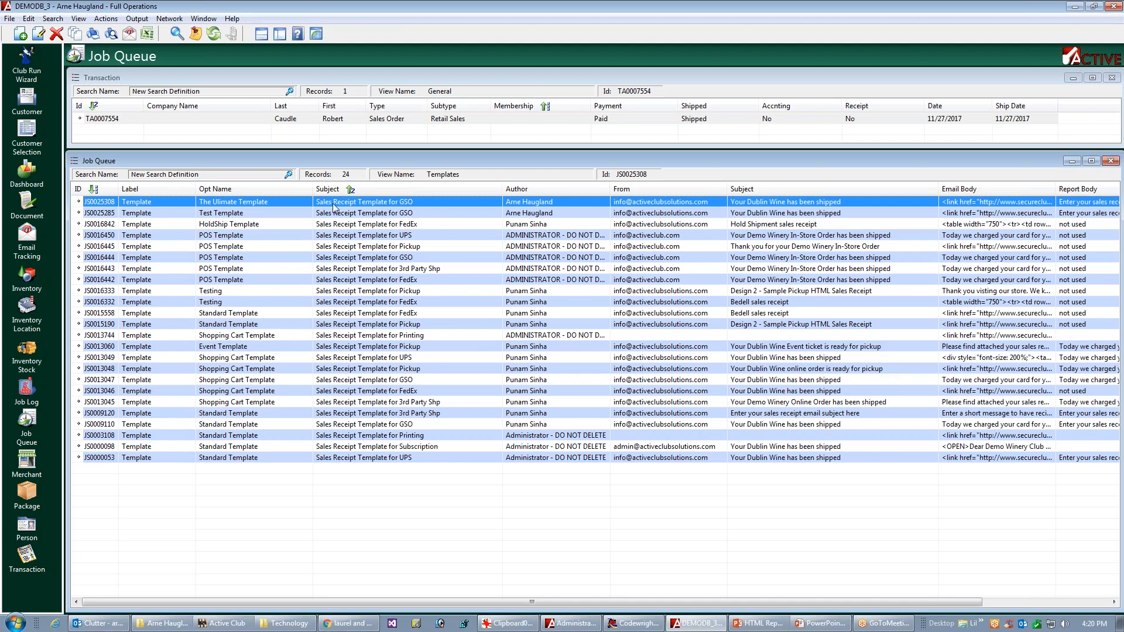
Step: Sort the templates by option name and select the Standard Template whose subject is Sales Receipt Template for GSO
left_click(234, 189)
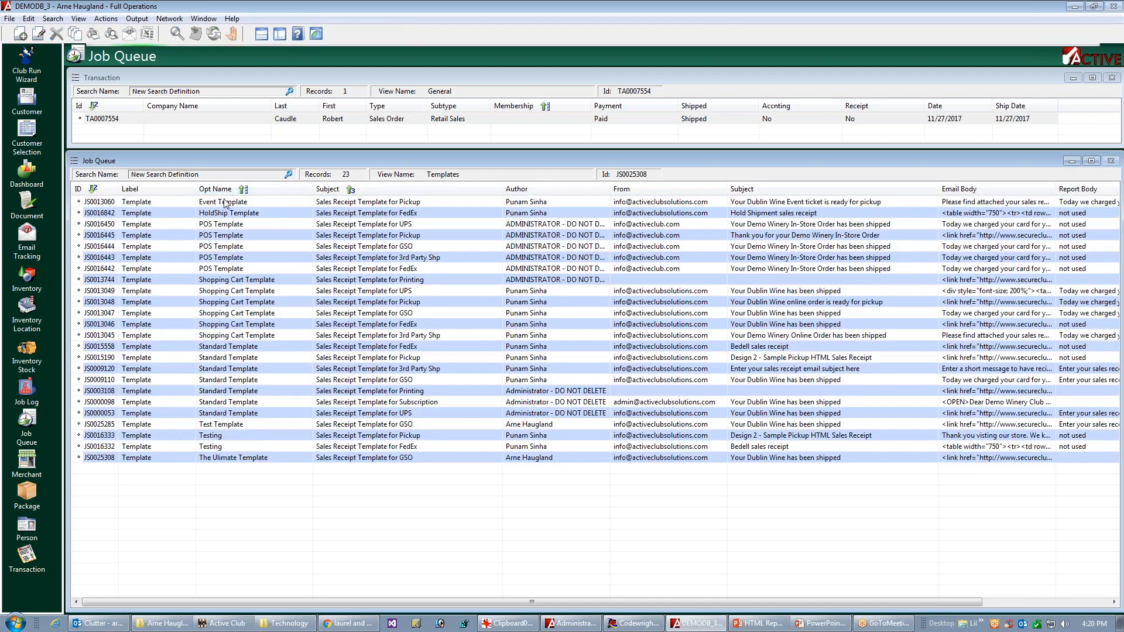
left_click(211, 301)
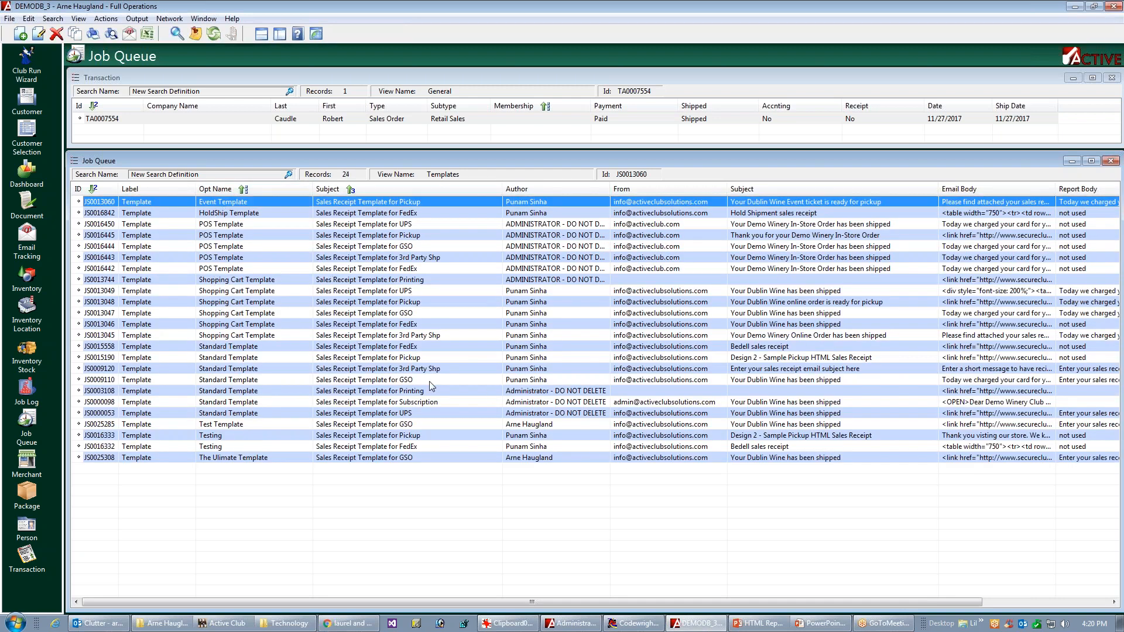
left_click(221, 247)
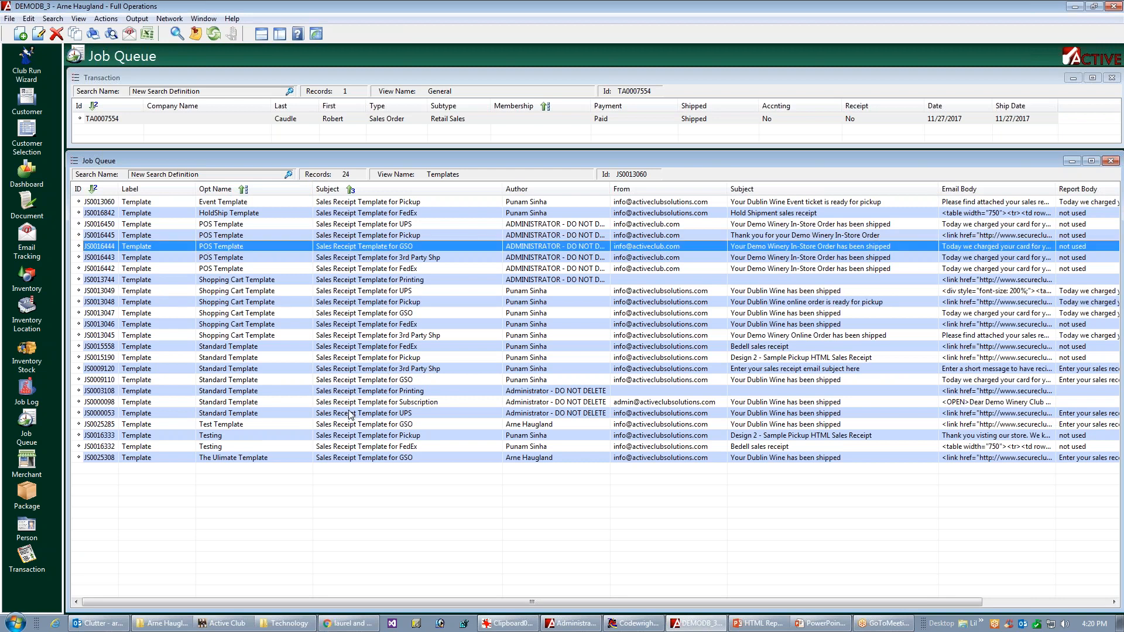
left_click(229, 392)
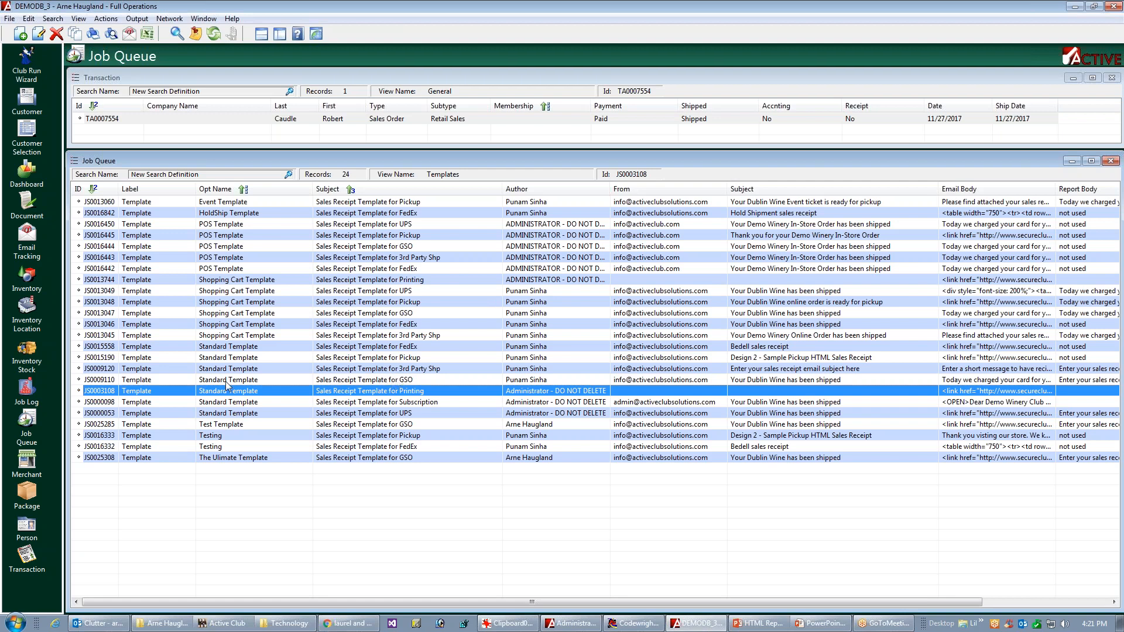
left_click(253, 381)
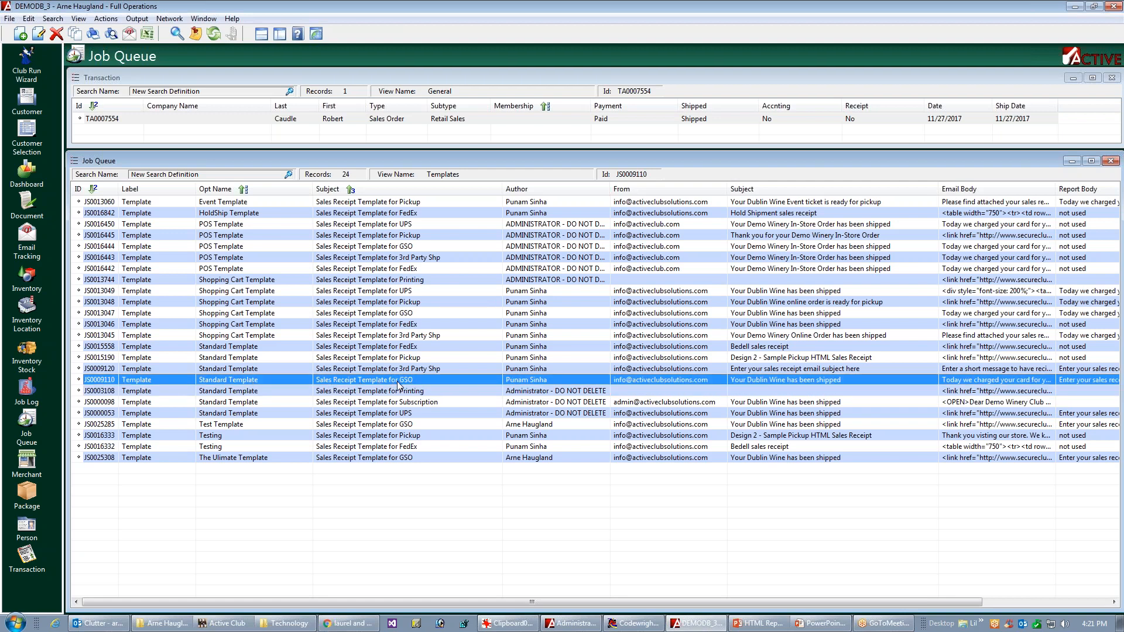
Step: Open the standard GSO sales receipt template, examine its email preview, and close the record
double_click(398, 382)
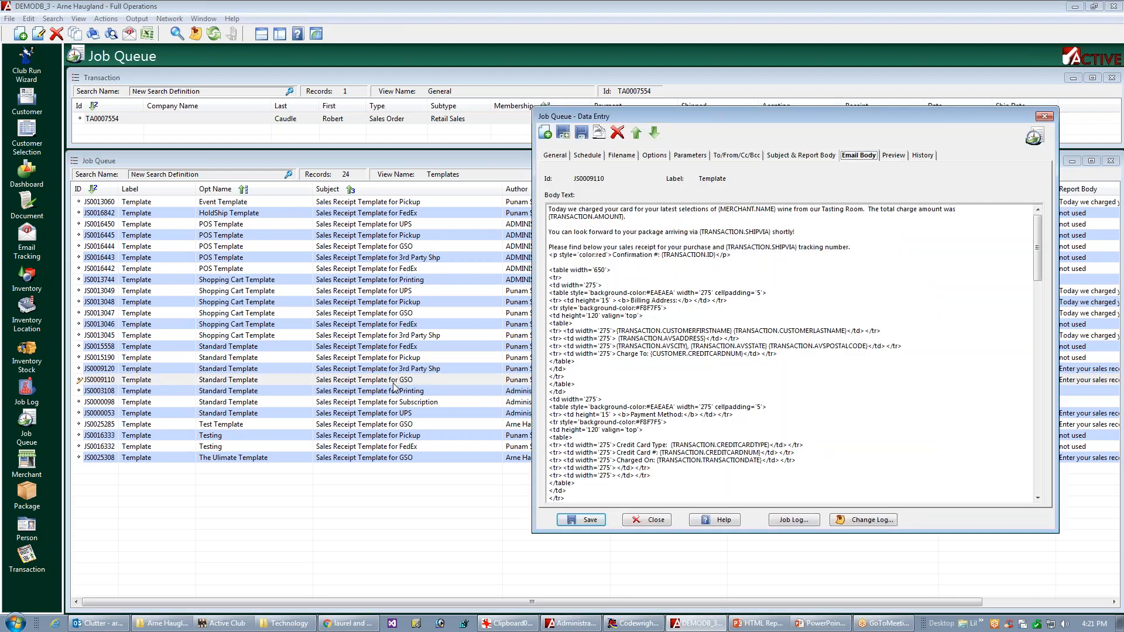
left_click(896, 157)
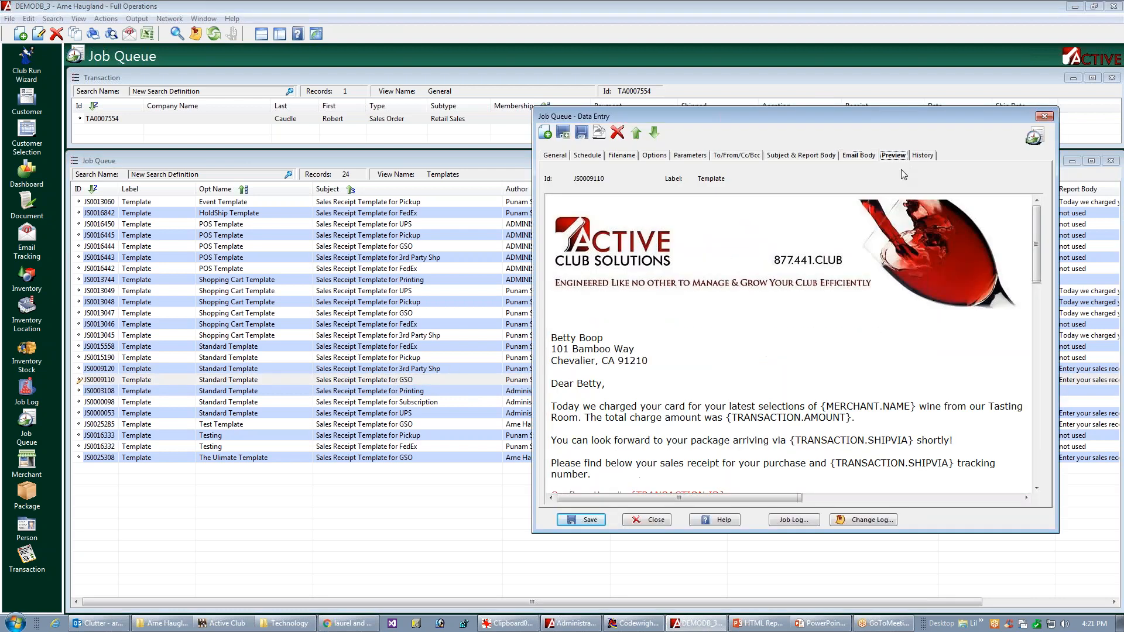
mouse_move(1038, 273)
left_mouse_down()
mouse_move(1023, 443)
mouse_move(1005, 469)
left_mouse_up()
left_click(649, 520)
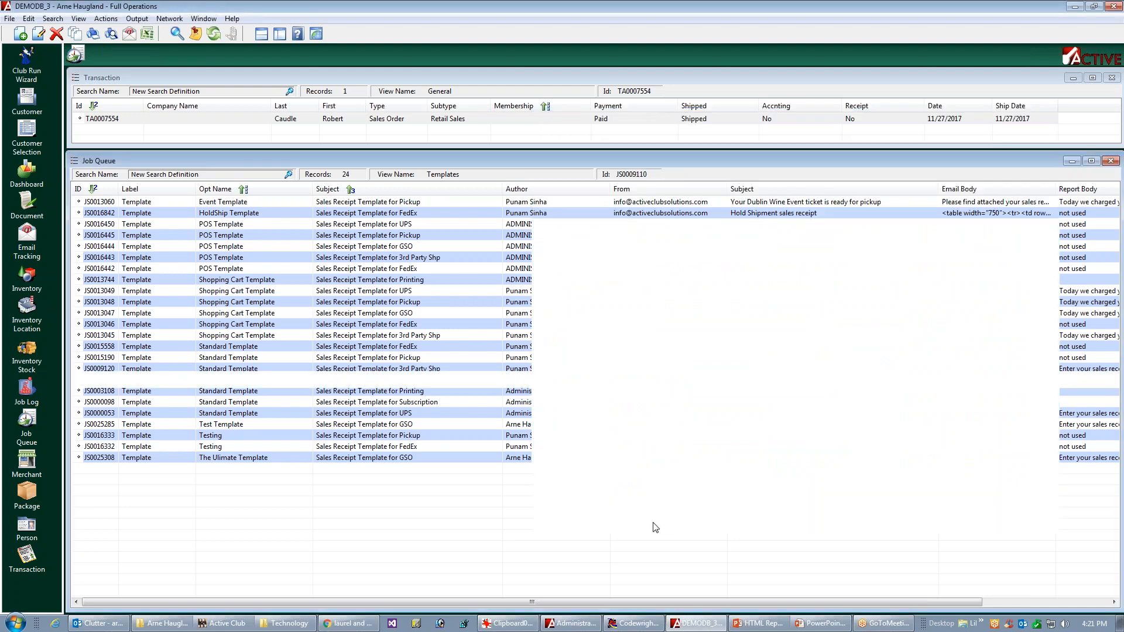
Step: Send a sample sales/credit receipt email for the Retail Sales transaction
left_click(435, 120)
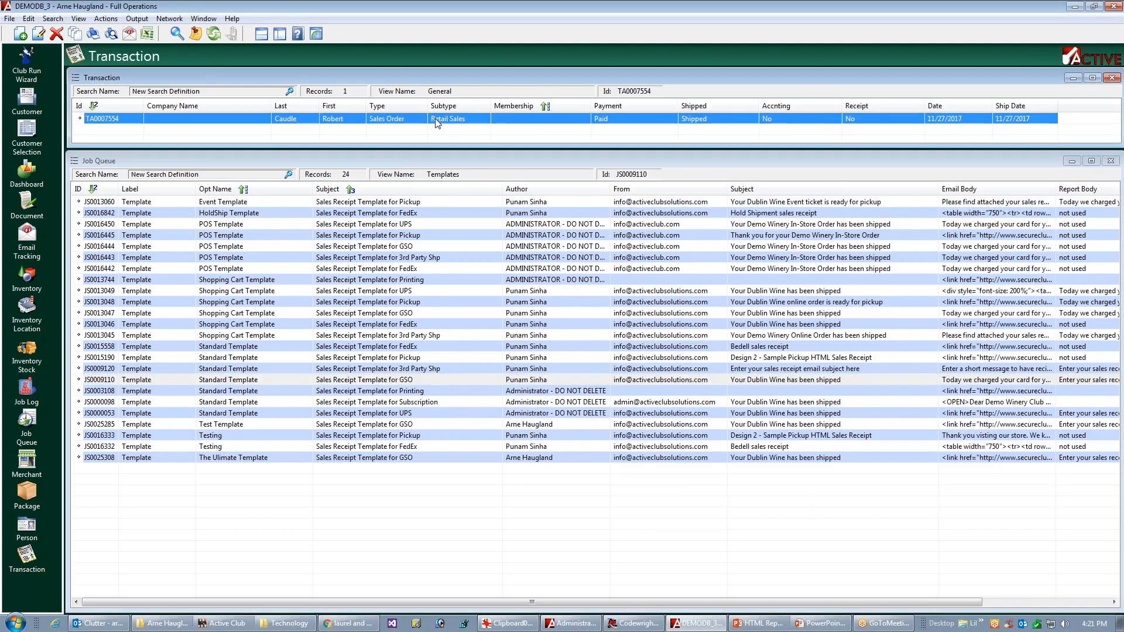
right_click(431, 122)
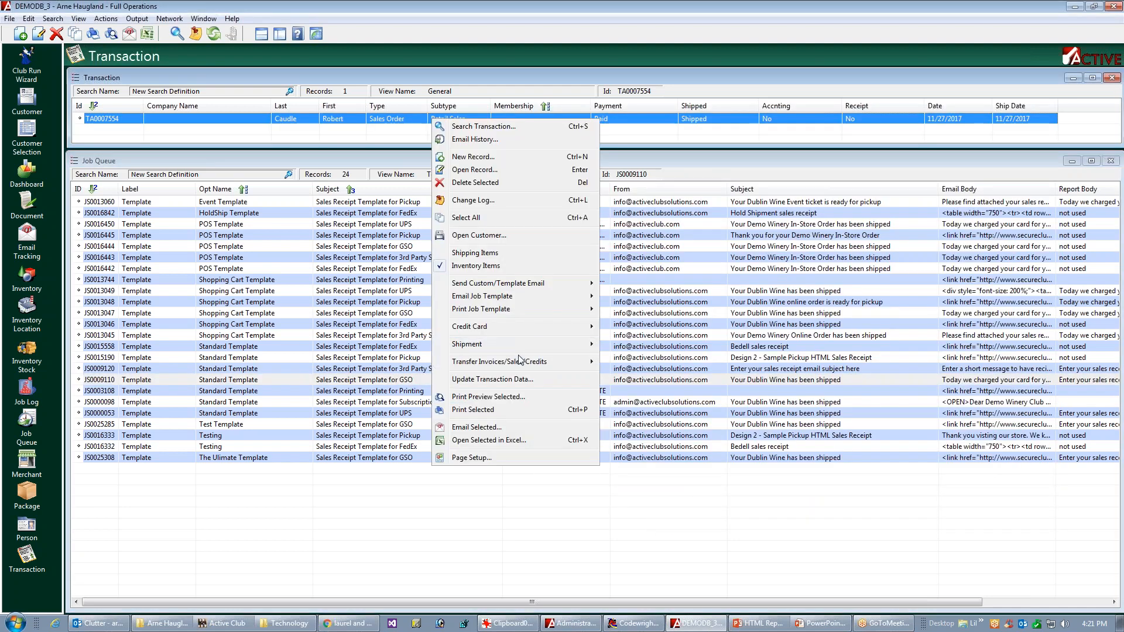
mouse_move(465, 301)
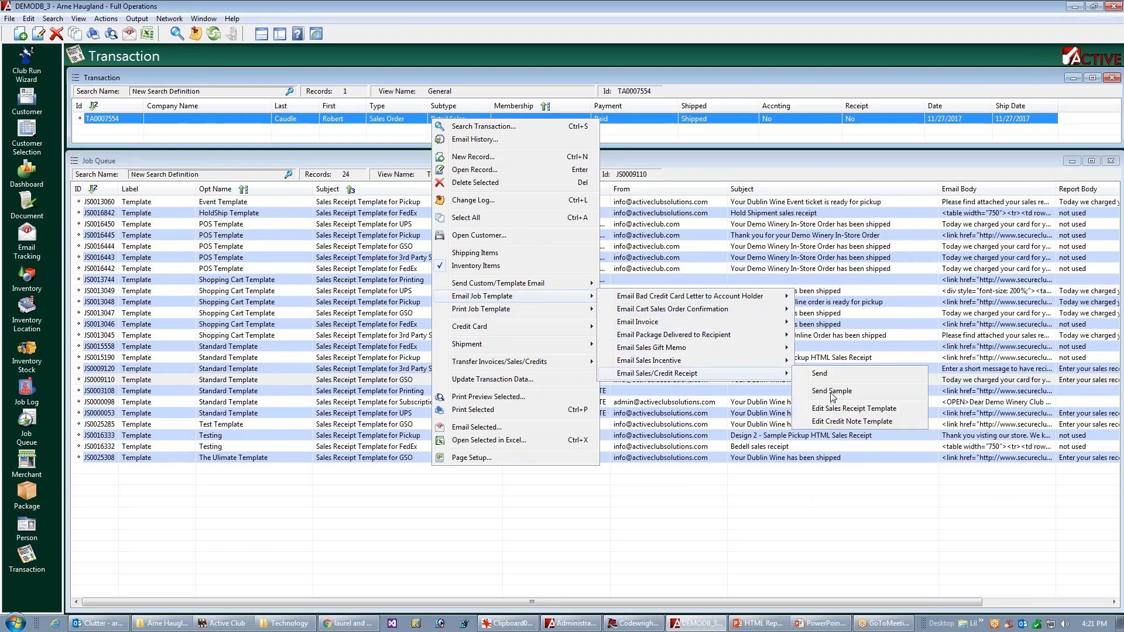
left_click(833, 392)
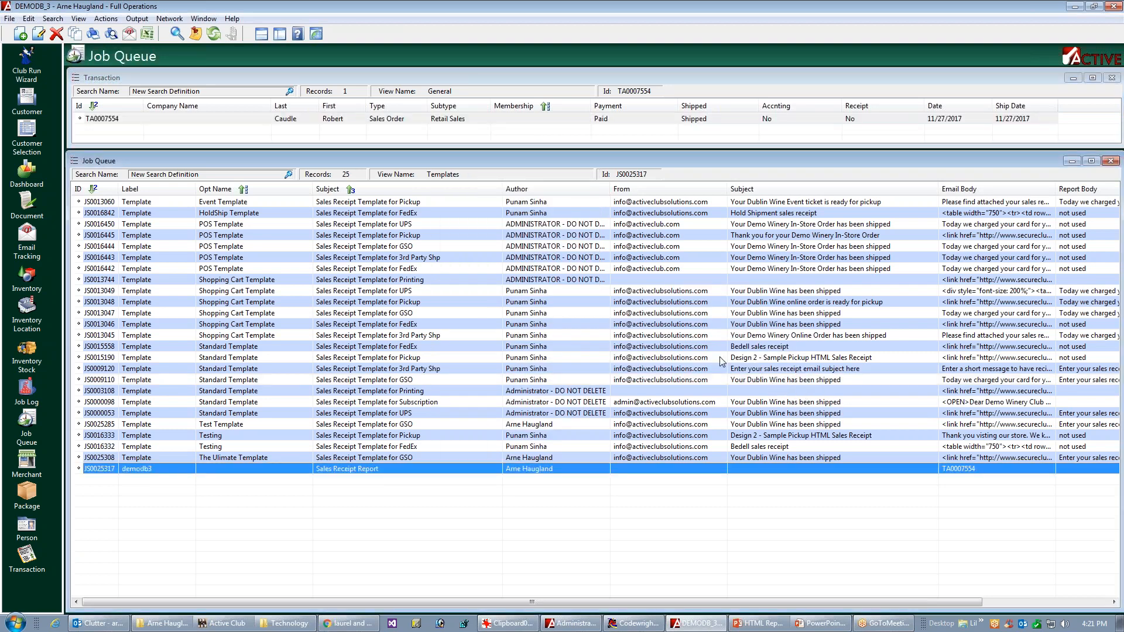
Step: Switch to Outlook, read the sample email "Your Dublin Wine has been shipped" through to its footer, and close it
left_click(100, 624)
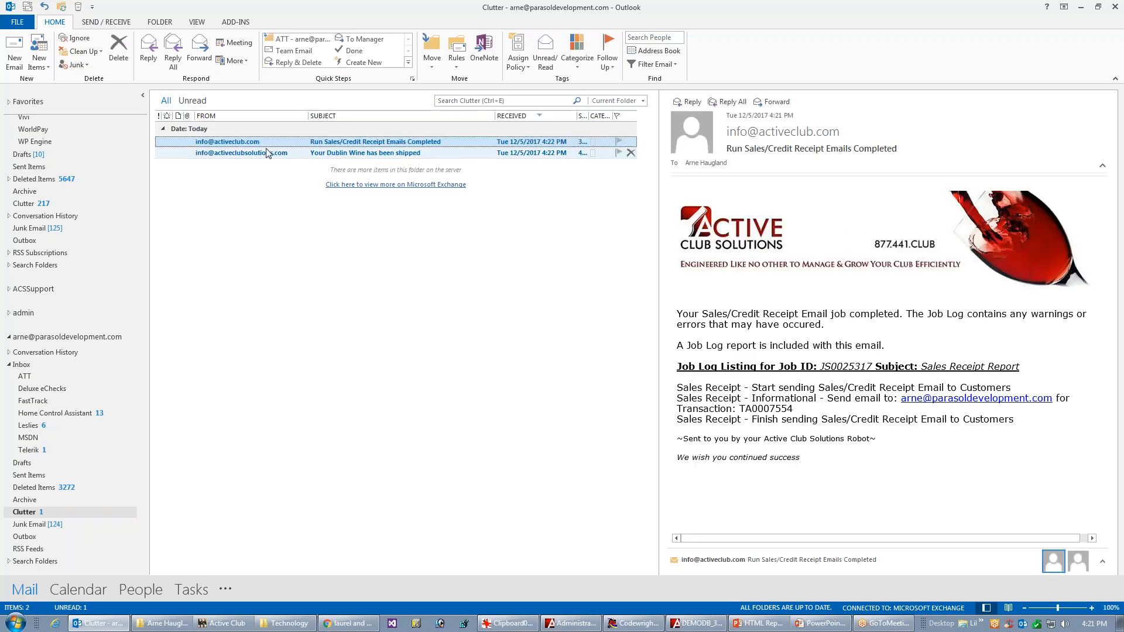
left_click(260, 154)
double_click(260, 154)
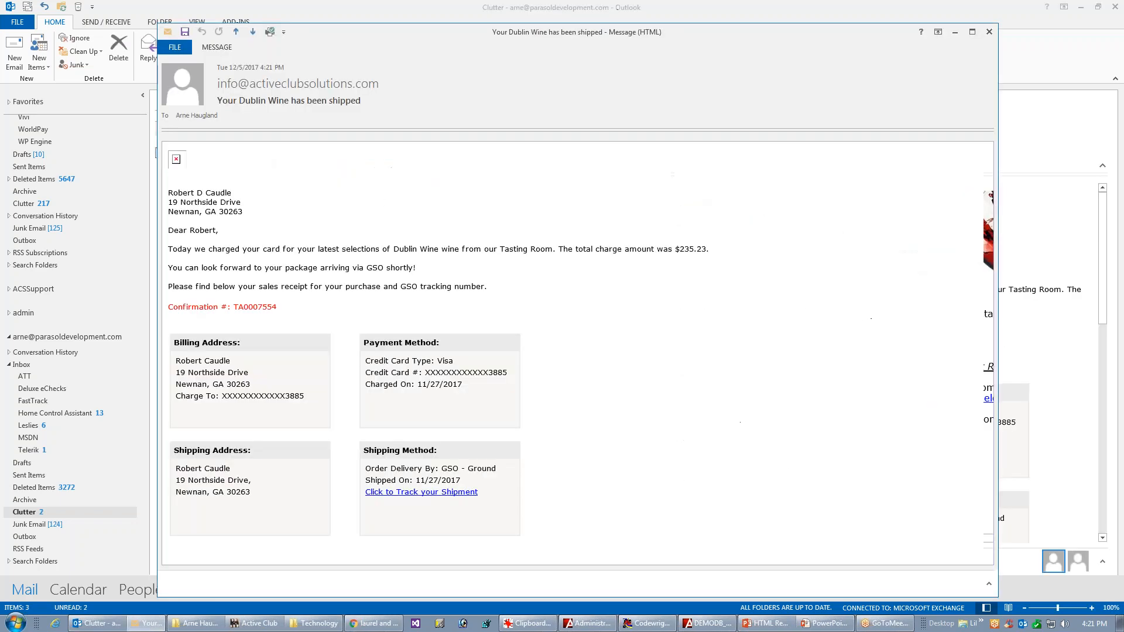
mouse_move(986, 281)
left_mouse_down()
mouse_move(981, 351)
mouse_move(933, 454)
mouse_move(926, 513)
left_mouse_up()
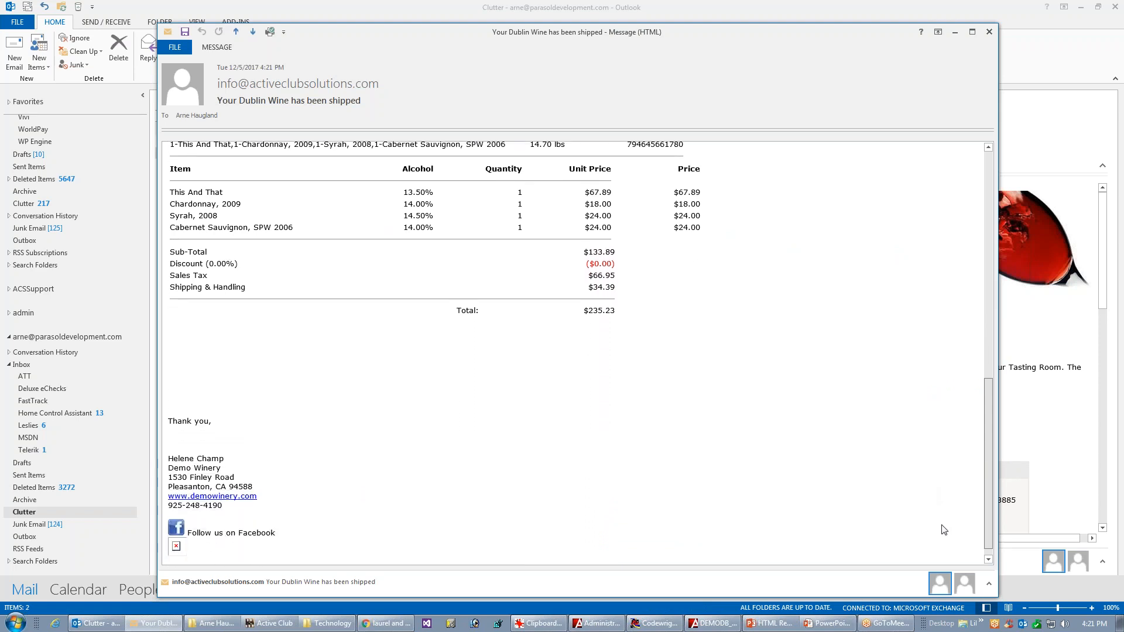
scroll(989, 470, "up", 3)
mouse_move(989, 470)
left_mouse_down()
mouse_move(996, 324)
mouse_move(976, 243)
mouse_move(944, 301)
mouse_move(958, 433)
mouse_move(950, 522)
left_mouse_up()
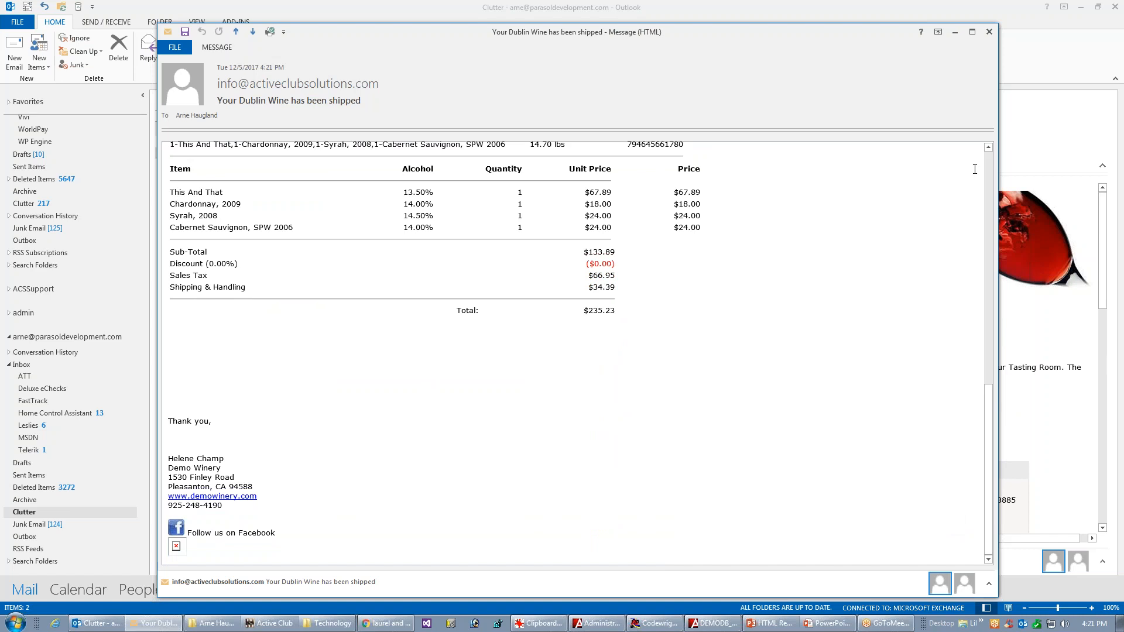
left_click(989, 32)
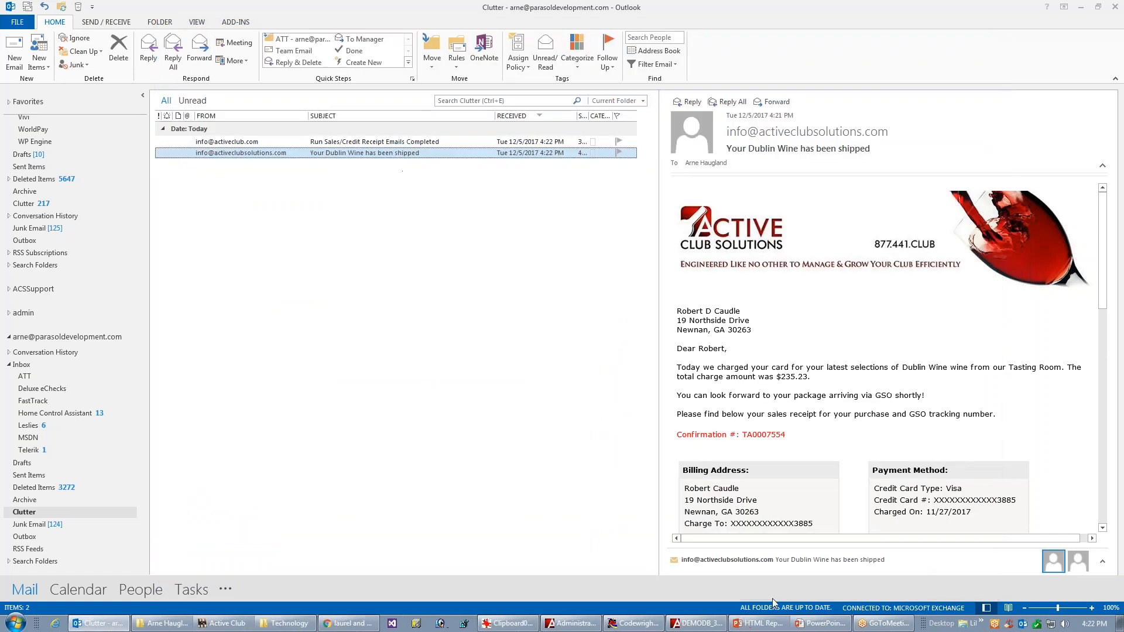
Step: Switch back to Active Club, open the standard GSO sales receipt template in the HTML editor, and add a blank line above its opening paragraph
left_click(697, 623)
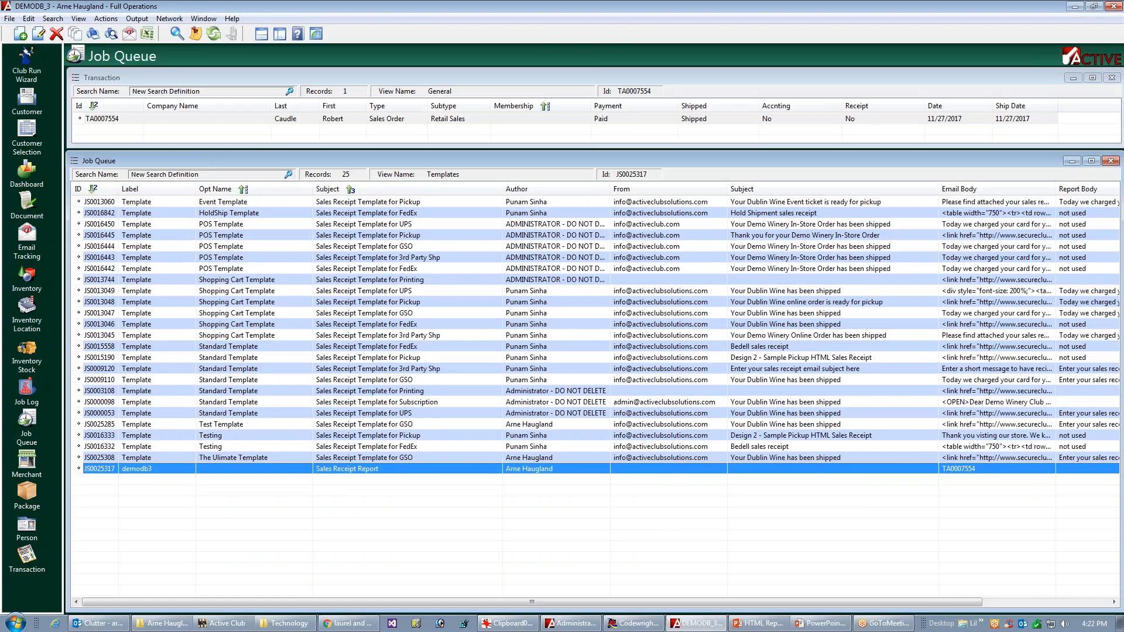
left_click(368, 381)
right_click(374, 380)
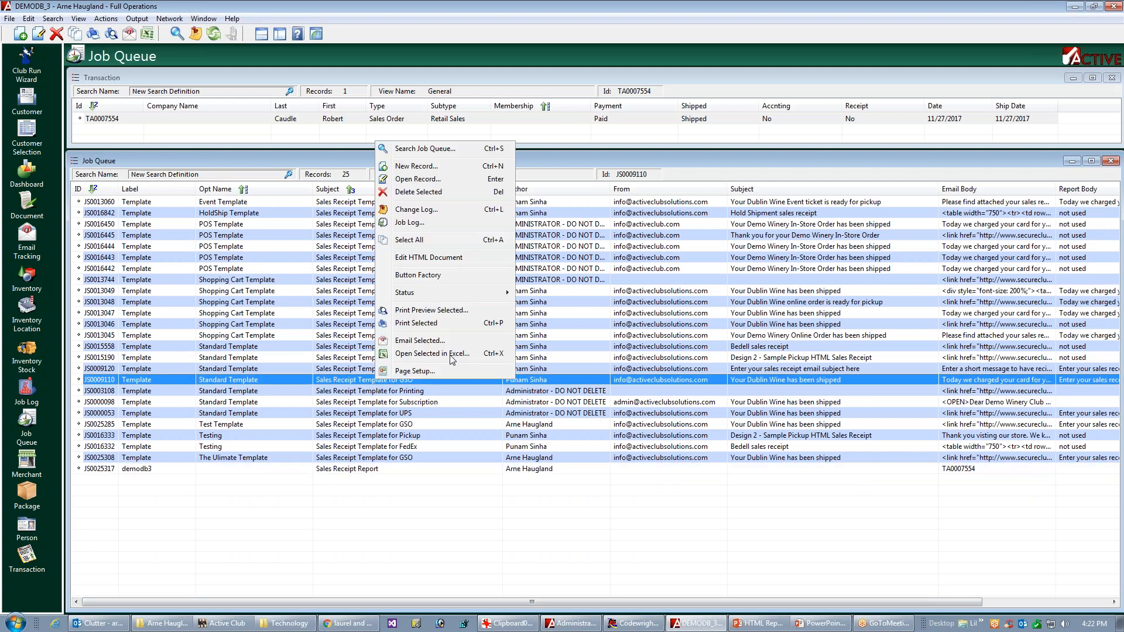
left_click(431, 258)
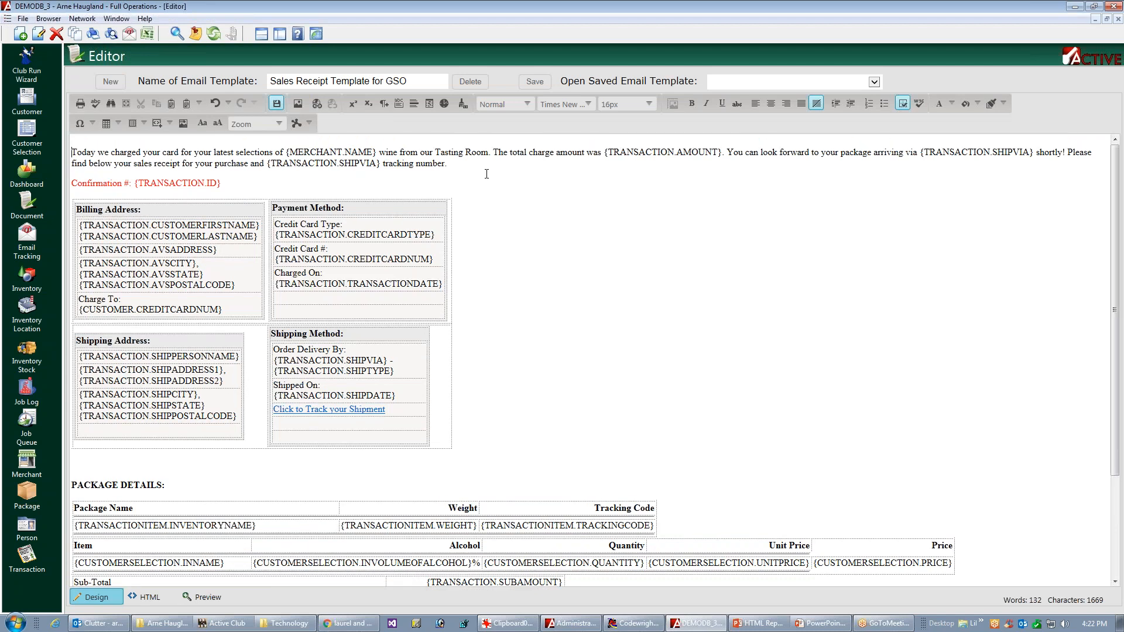
key("Return")
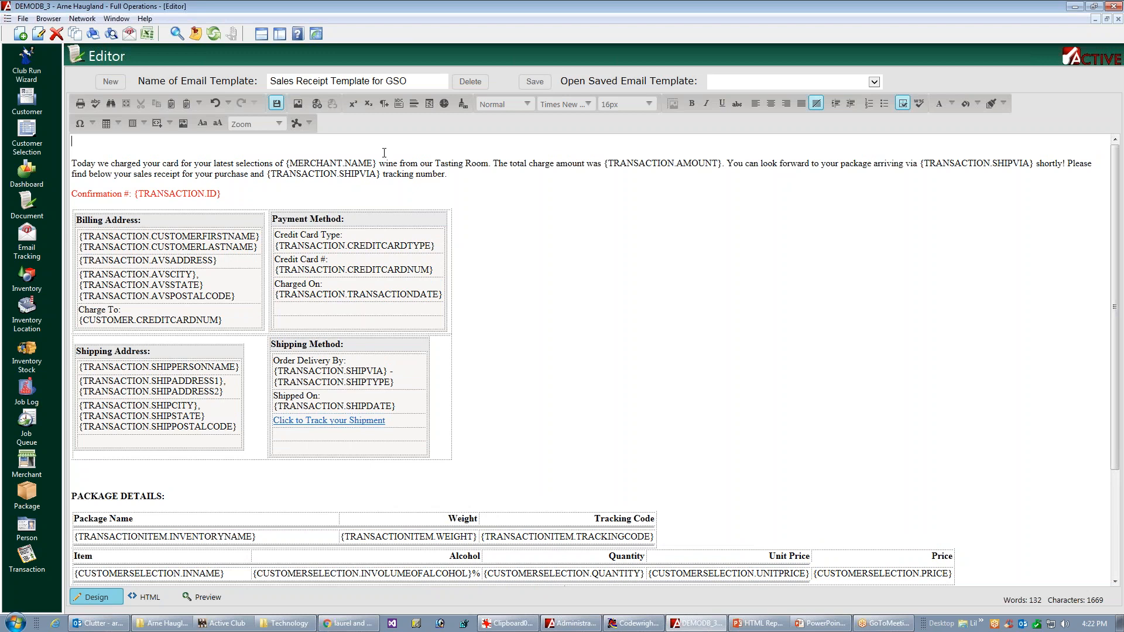
left_click(412, 104)
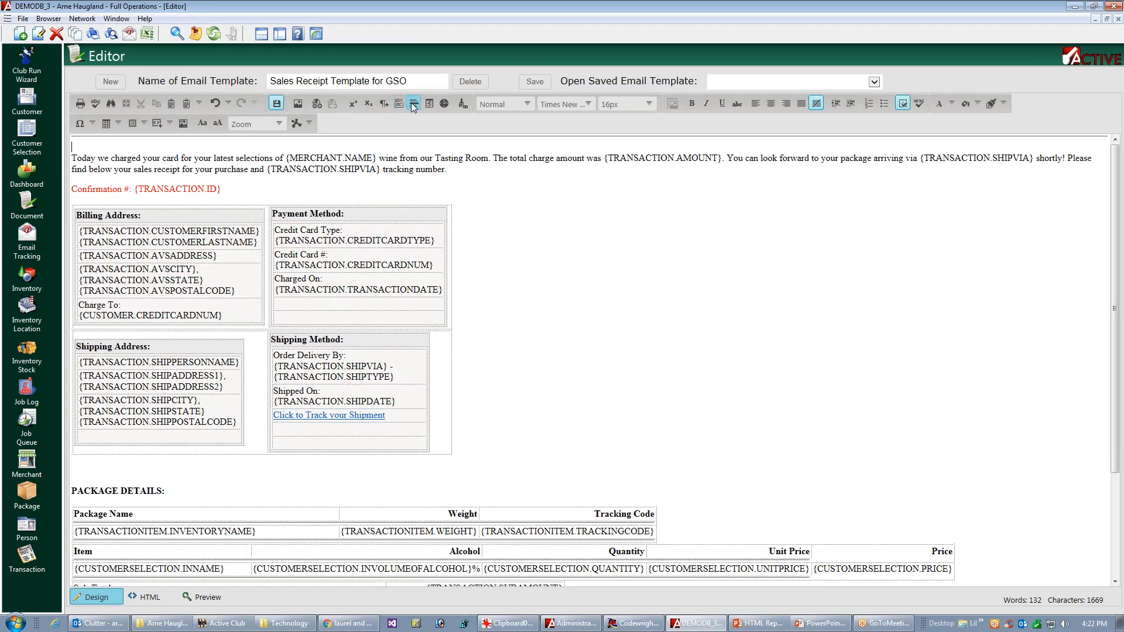
left_click(414, 104)
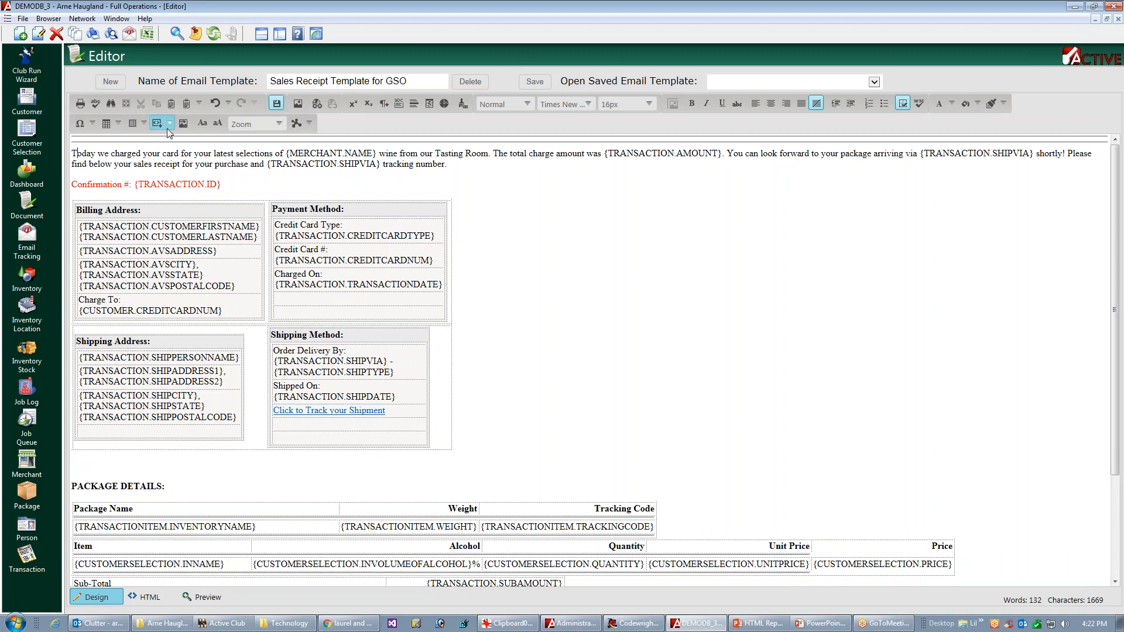
left_click(216, 105)
left_click(216, 105)
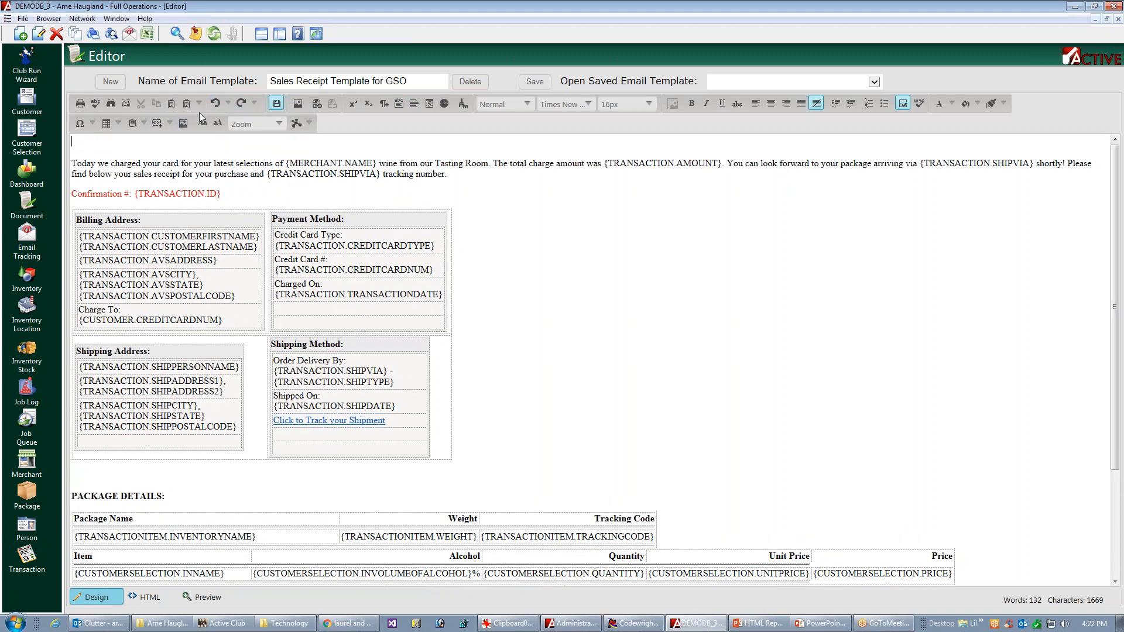
Step: Add another blank line at the start of the template and insert two horizontal rules directly above the opening paragraph
key("Return")
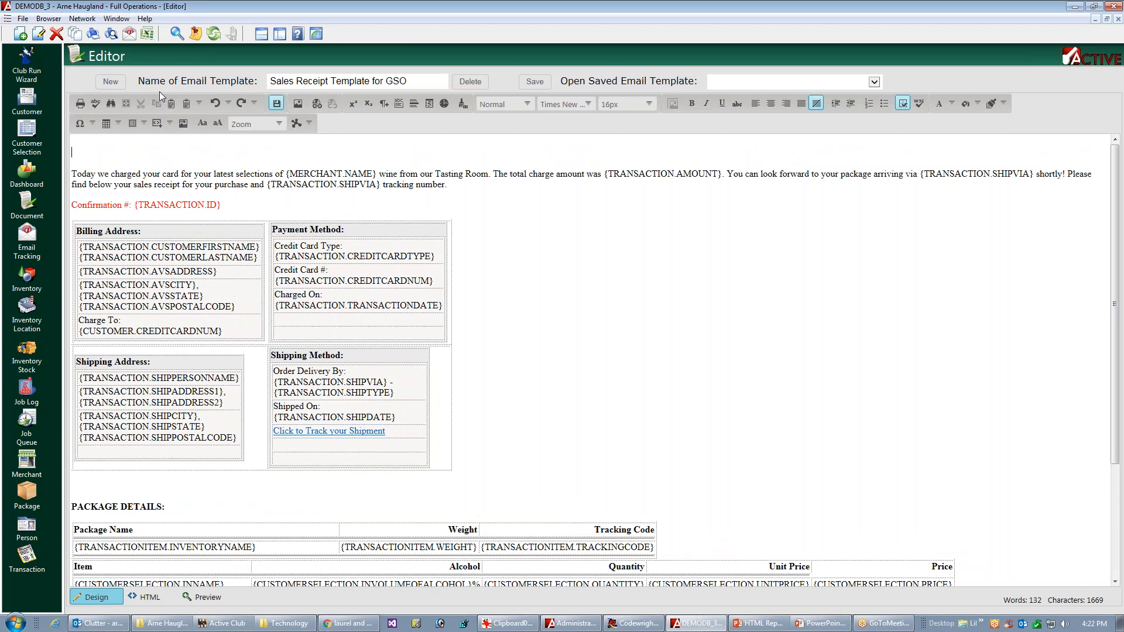
key("Down")
left_click(414, 104)
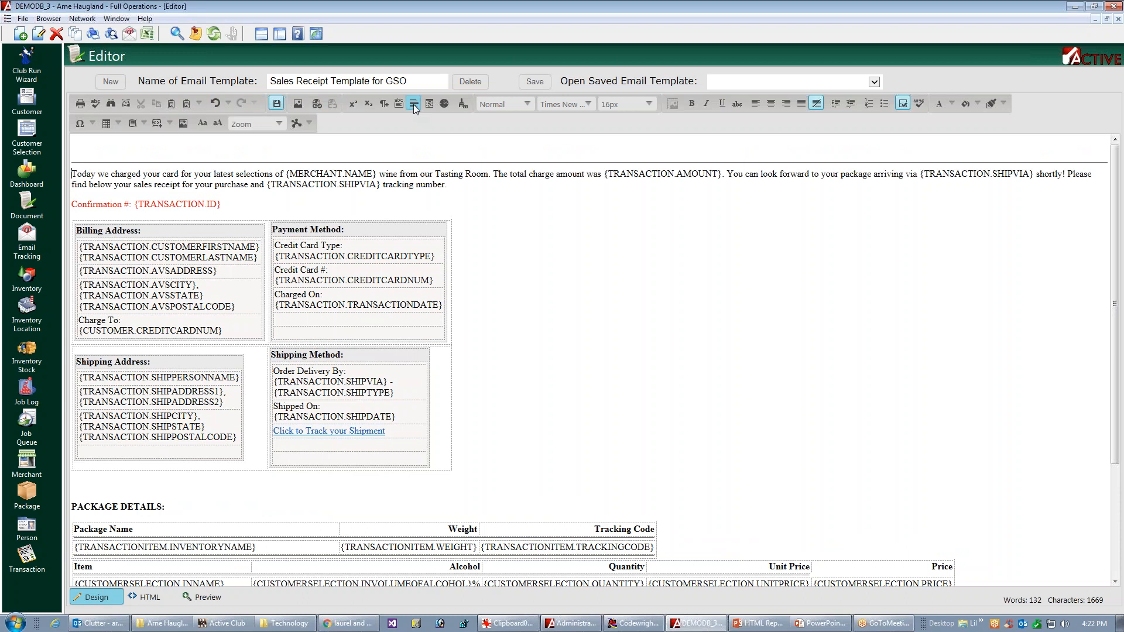
left_click(414, 104)
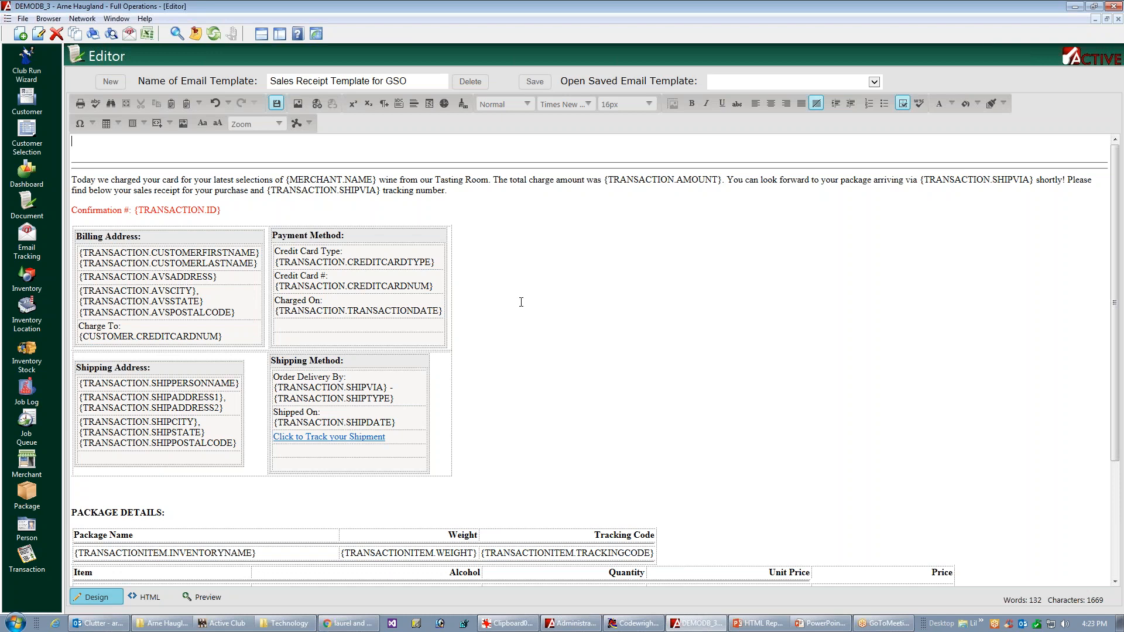
left_click(455, 368)
left_click(453, 336)
left_click(452, 389)
left_click(440, 392)
left_click(430, 371)
left_click(576, 359)
left_click_drag(445, 191, 67, 185)
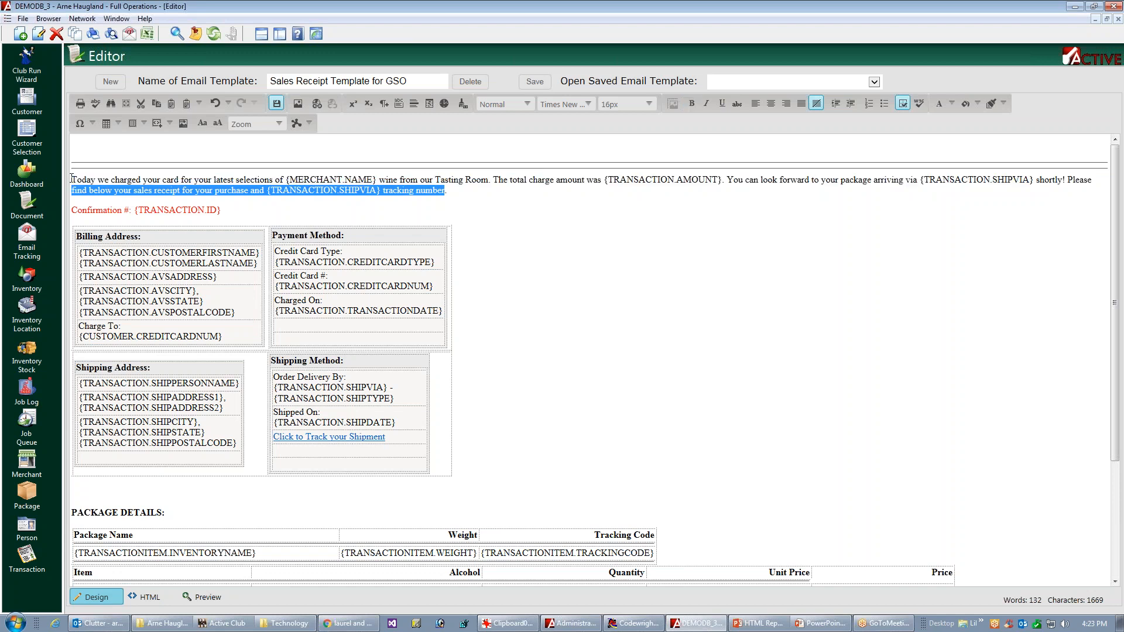
key("ctrl+a")
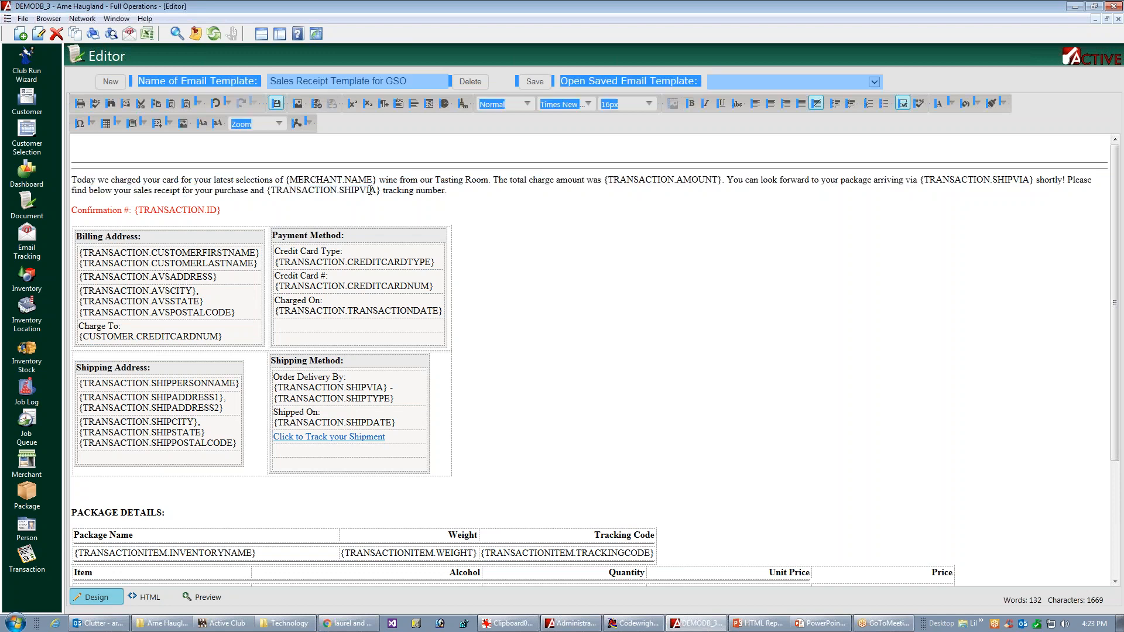
triple_click(301, 186)
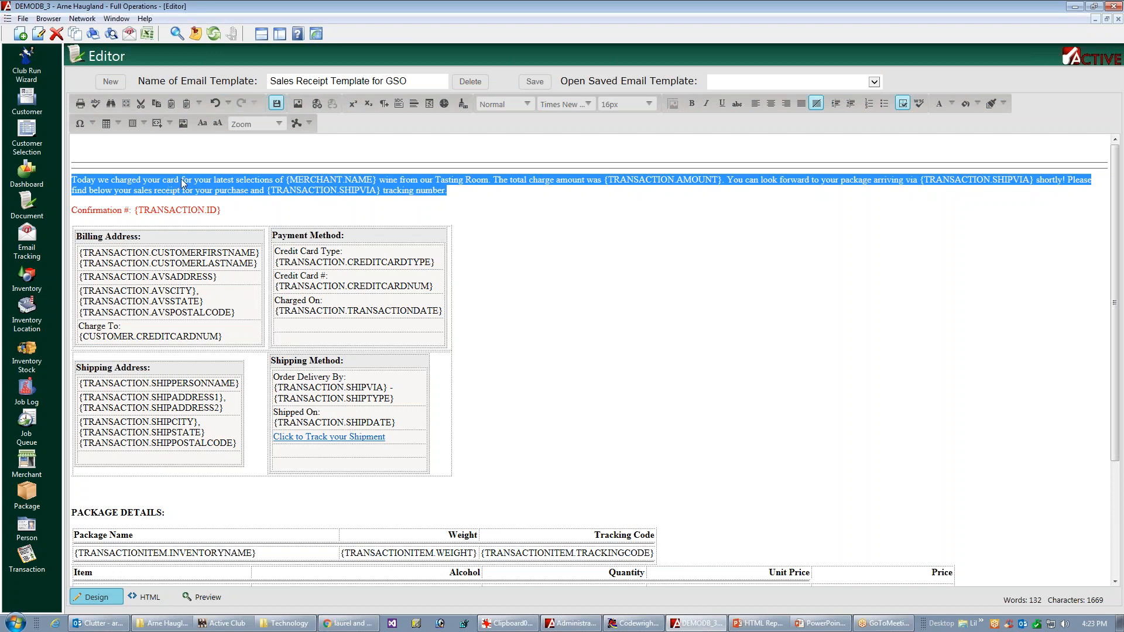
left_click(80, 140)
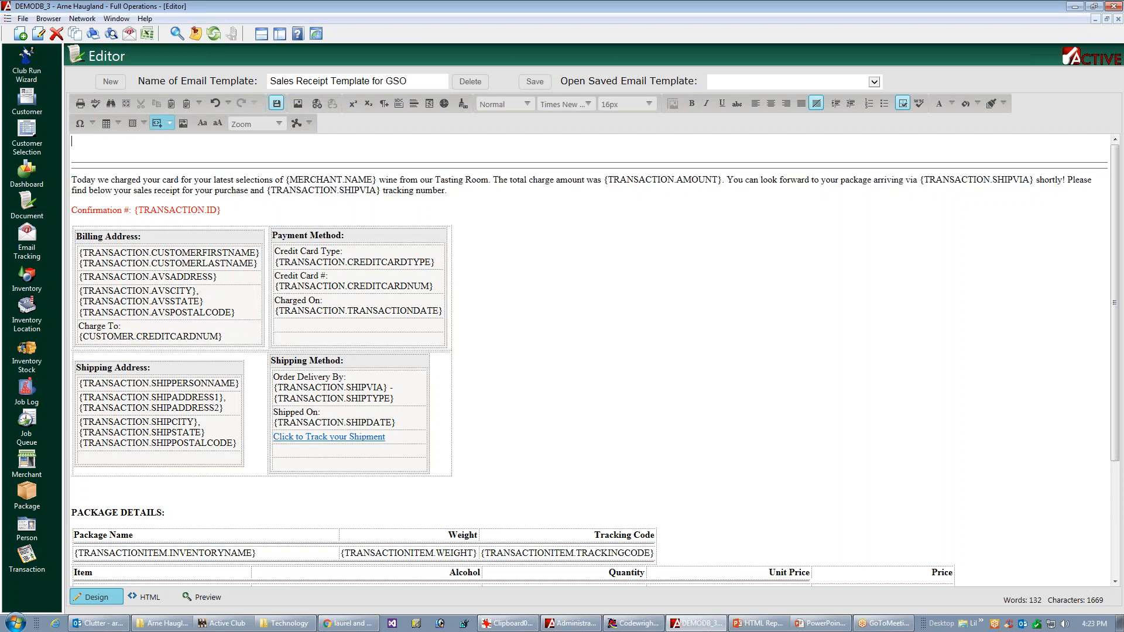
key("ctrl+v")
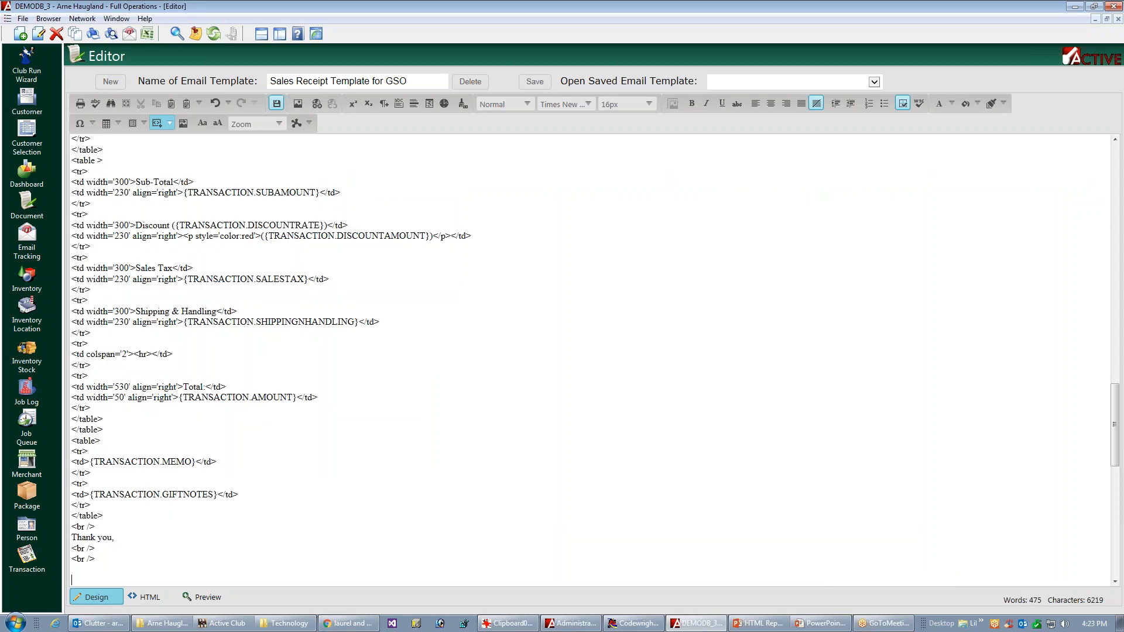
key("ctrl+z")
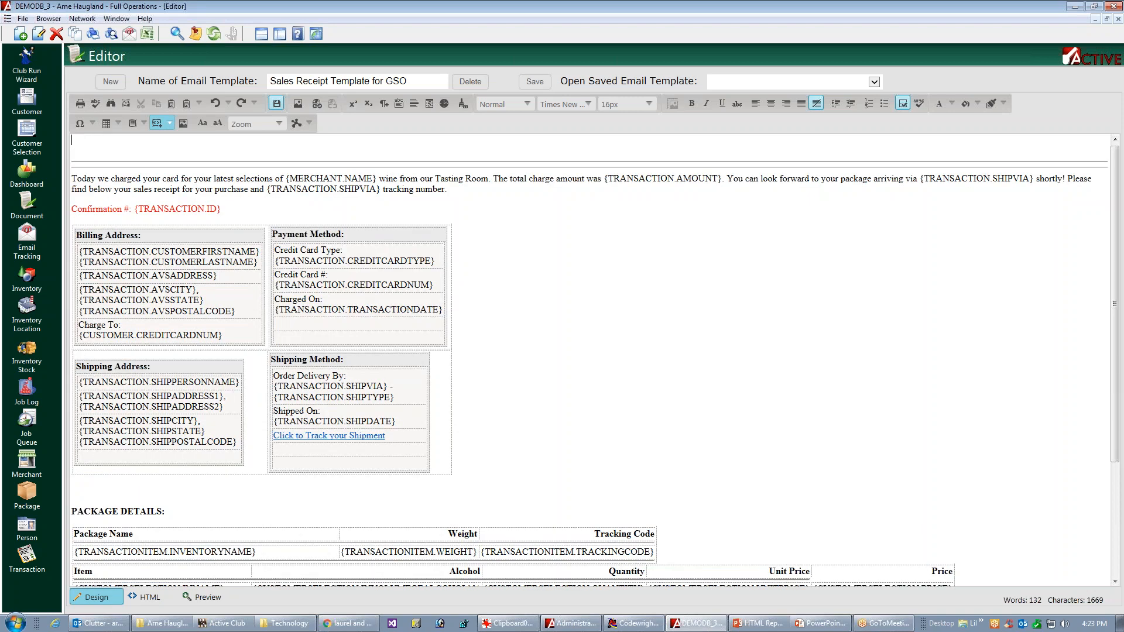
Step: Copy the opening paragraph below the horizontal rules to the very start of the template and add two line breaks after the copy
triple_click(403, 187)
key("ctrl+c")
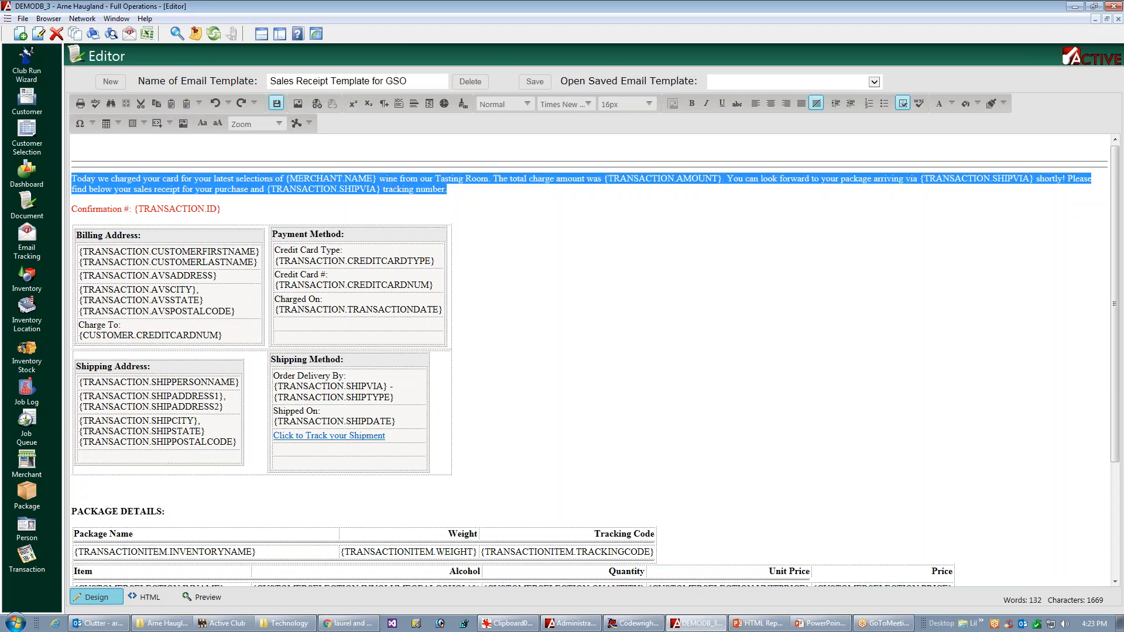
left_click(92, 141)
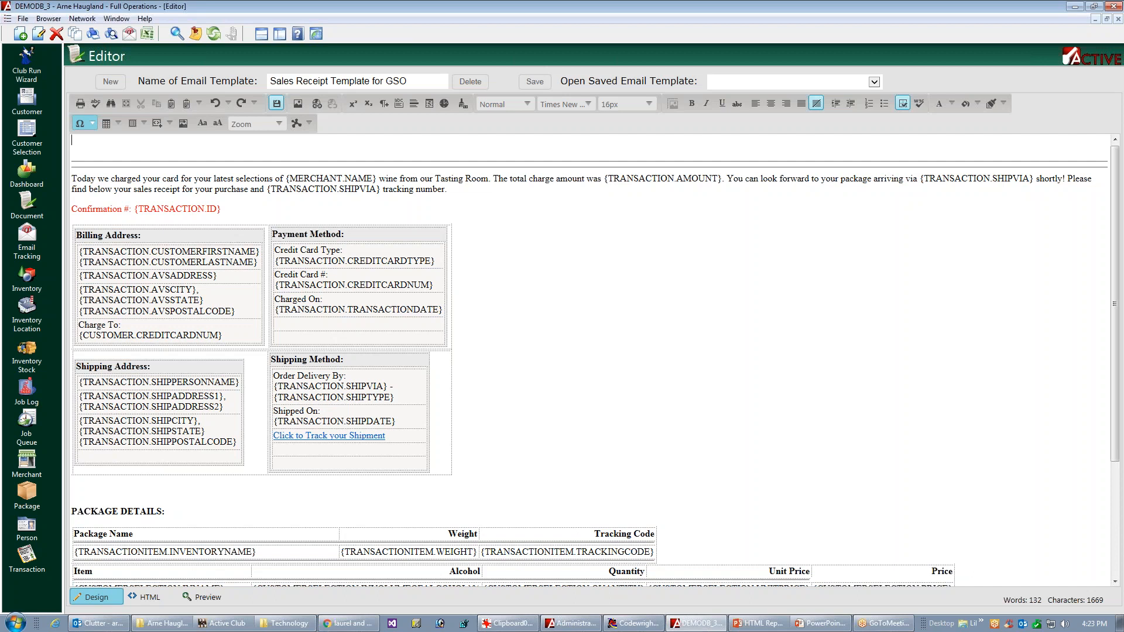
key("ctrl+v")
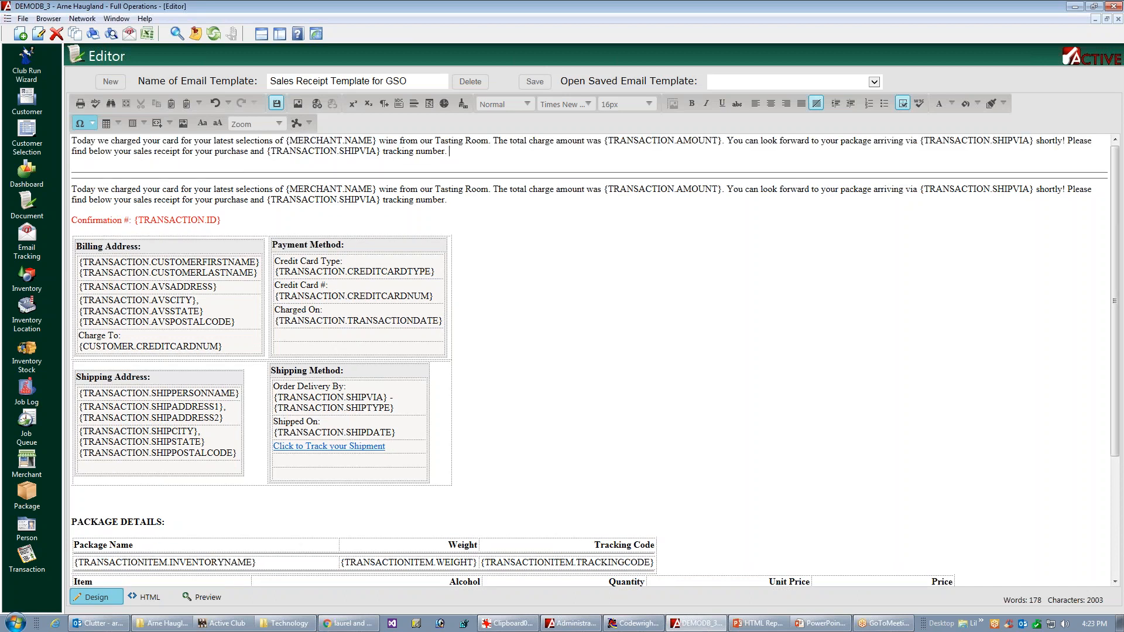
key("Return")
key("Return")
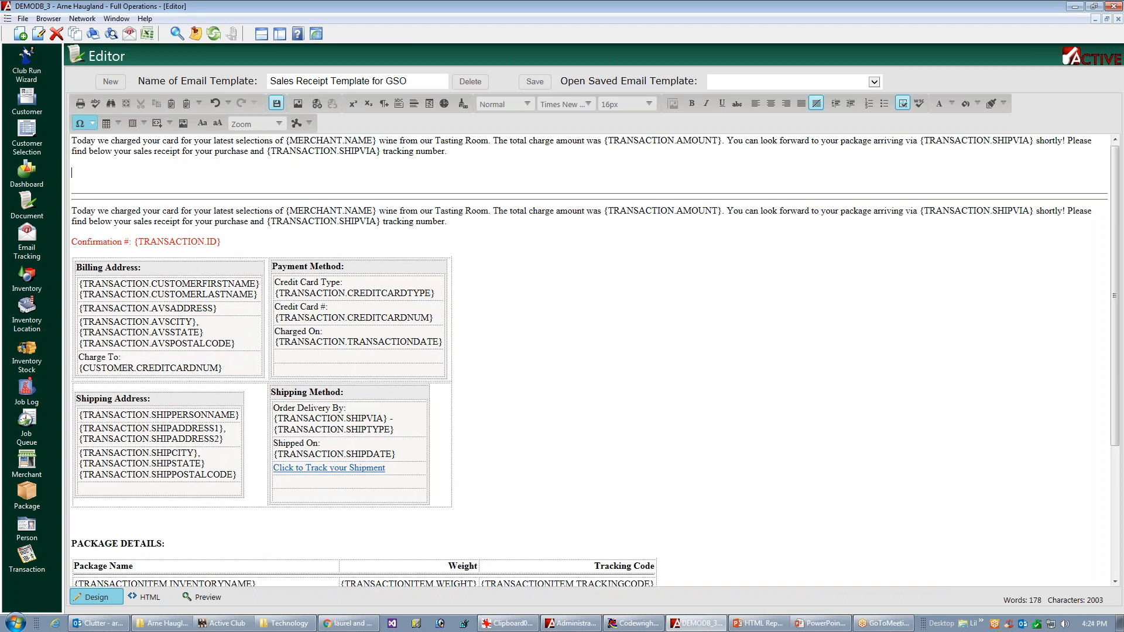
Step: Examine the horizontal rule and div tags near the start of the template's HTML source, and return to the design view
left_click(150, 597)
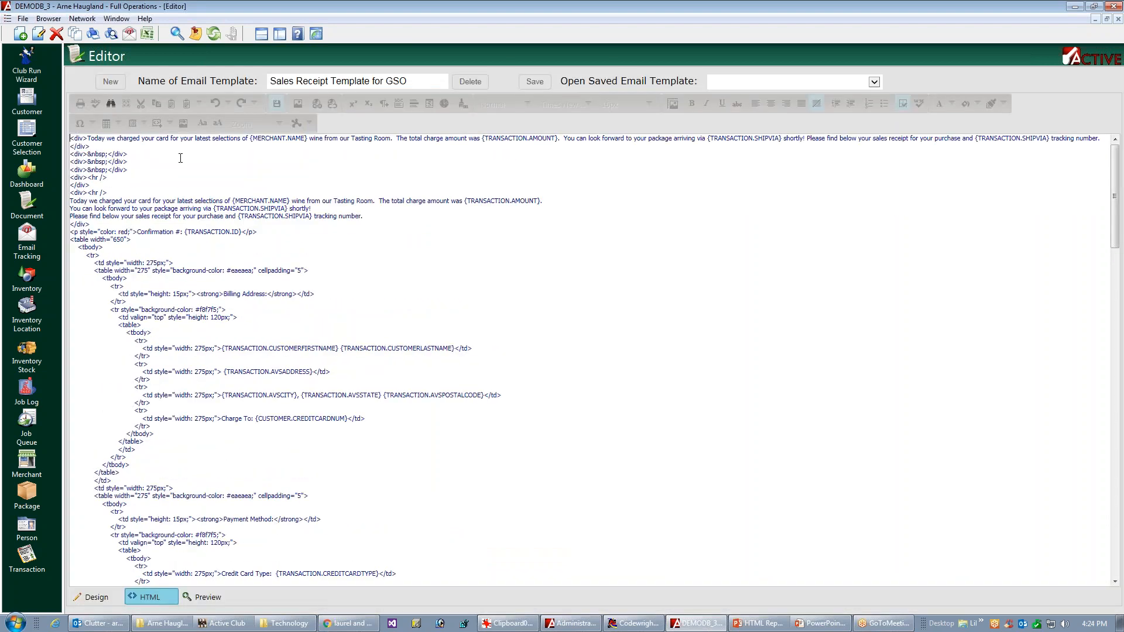
left_click_drag(113, 192, 71, 196)
left_click(104, 178, "shift")
left_click(110, 180)
left_click_drag(109, 178, 69, 180)
left_click(108, 597)
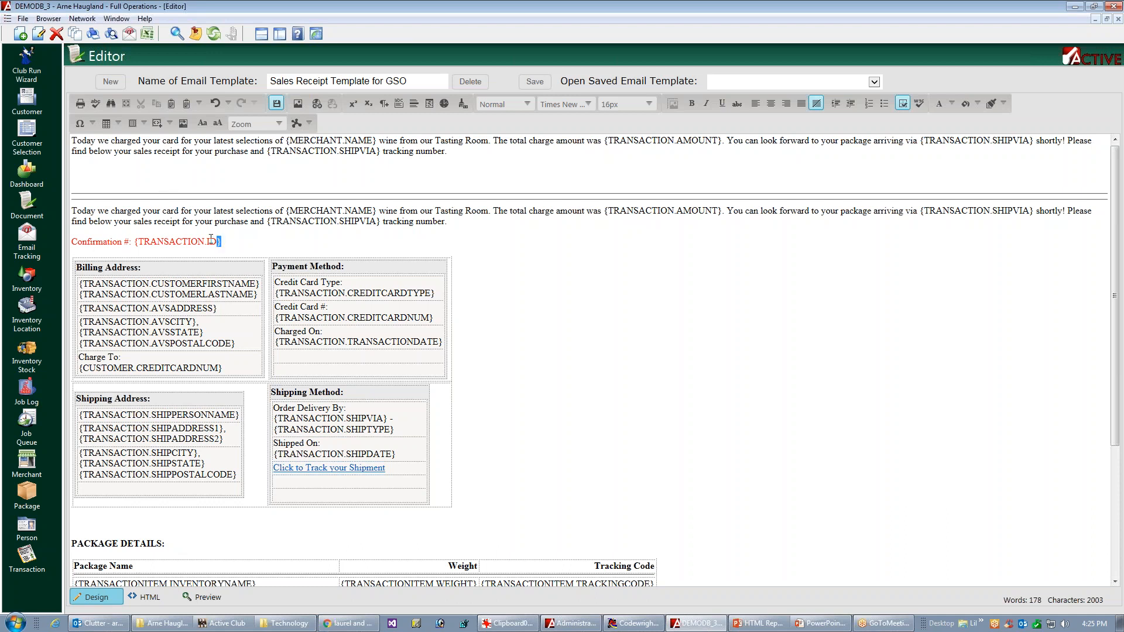
Step: Copy the text "Confirmation #: {TRANSACTION.ID}" from the HTML source without its red styling and append it to the first paragraph in the design view
left_click_drag(220, 241, 116, 244)
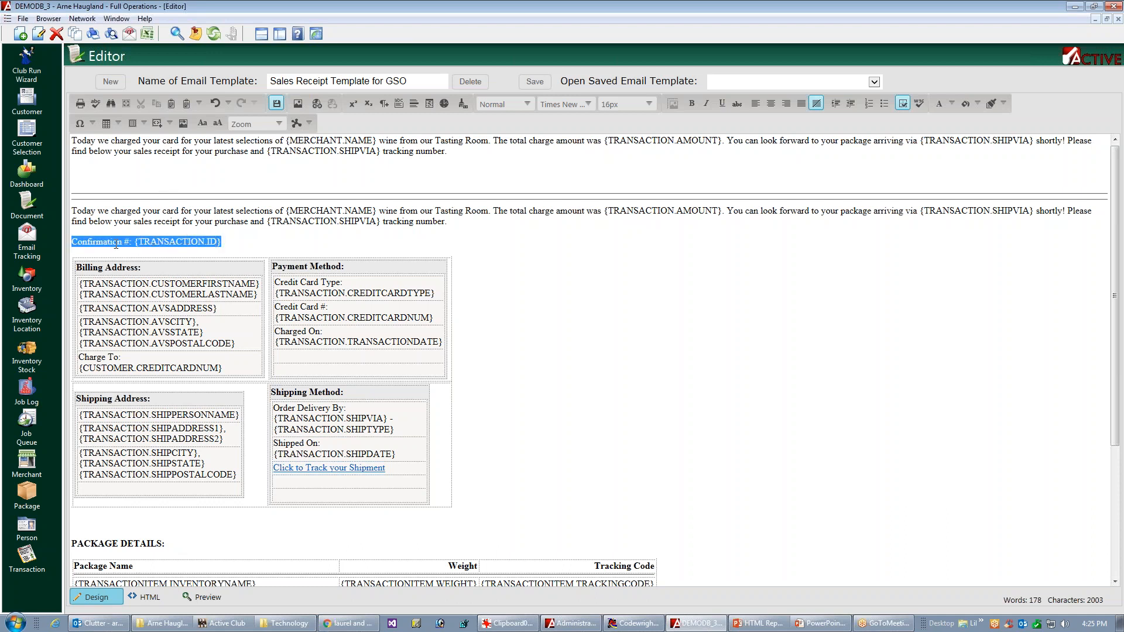
left_click(233, 241)
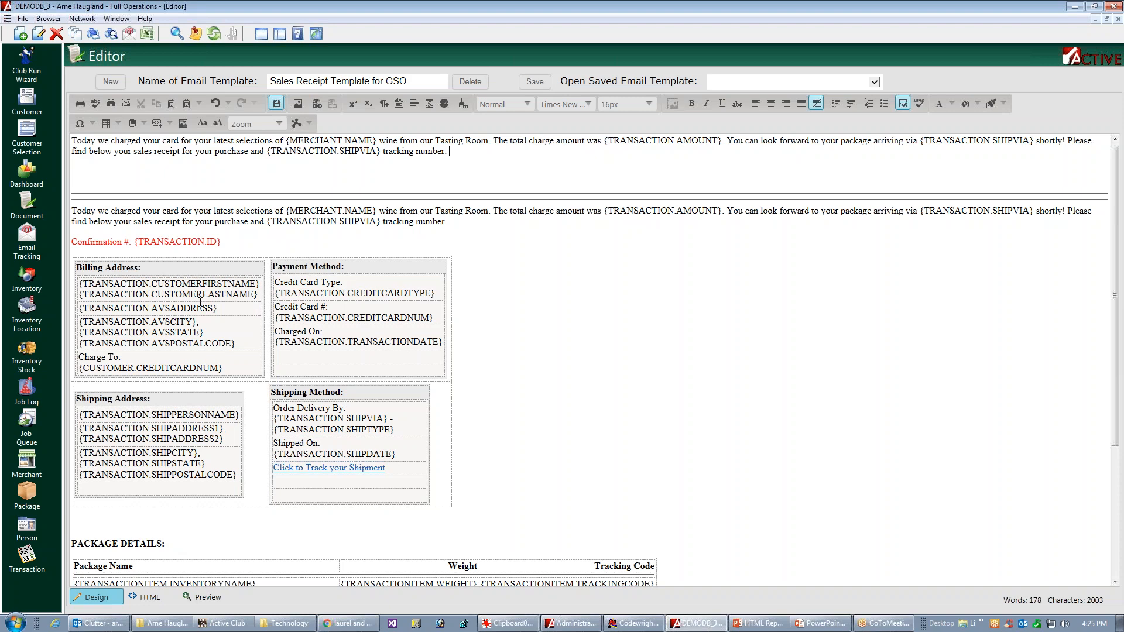
left_click(147, 597)
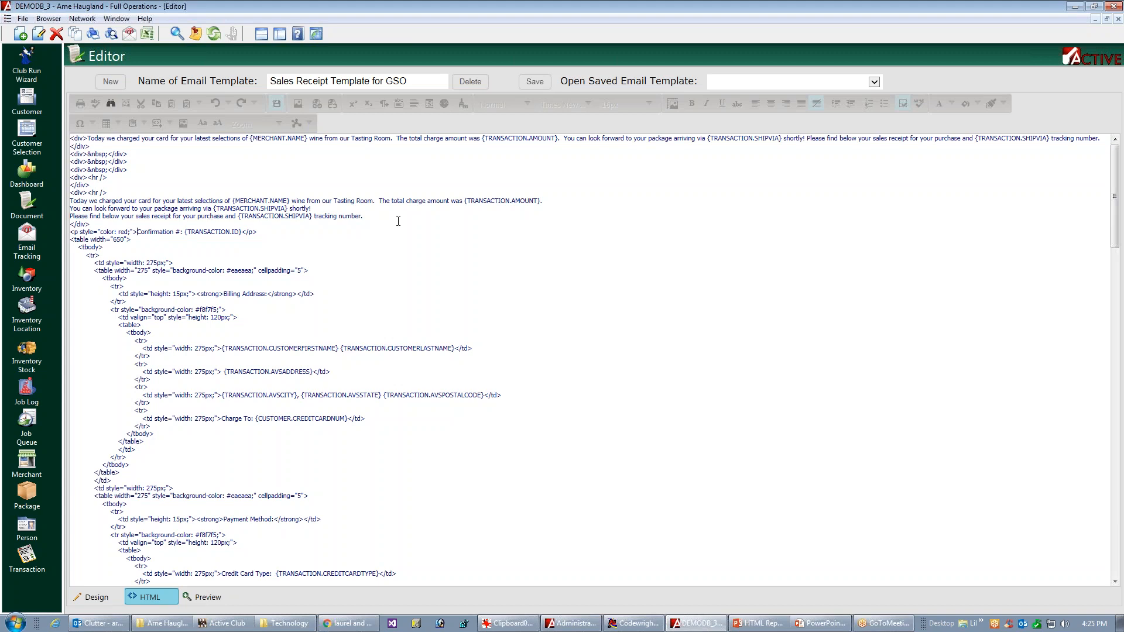
key("shift+End")
key("shift+Left")
key("shift+Left")
key("shift+Left")
key("shift+Left")
key("ctrl+c")
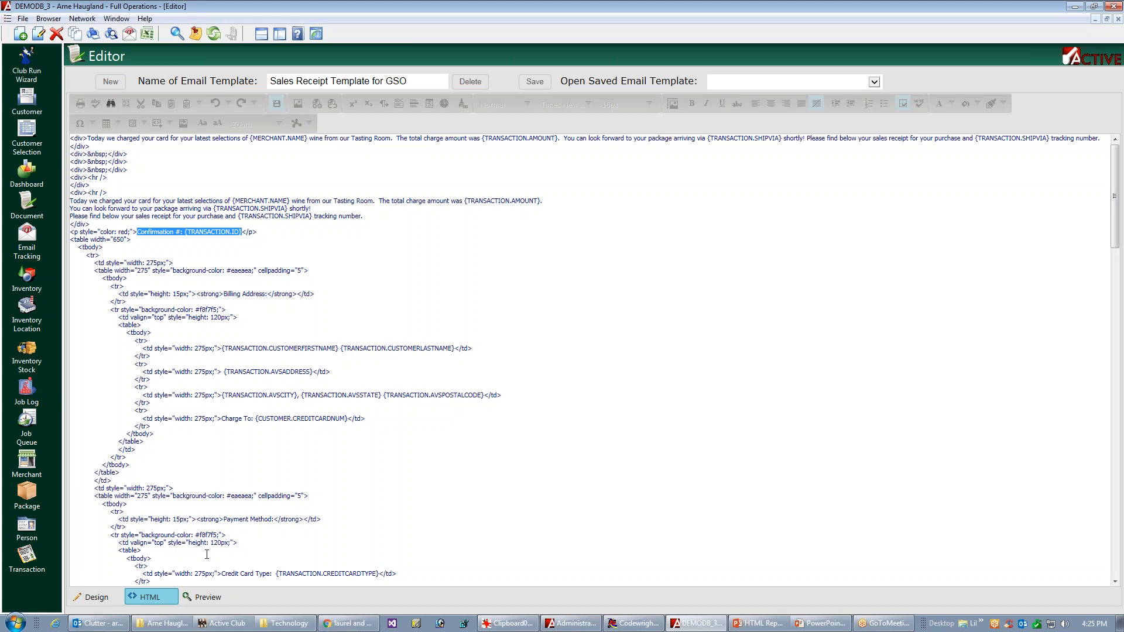
left_click(111, 596)
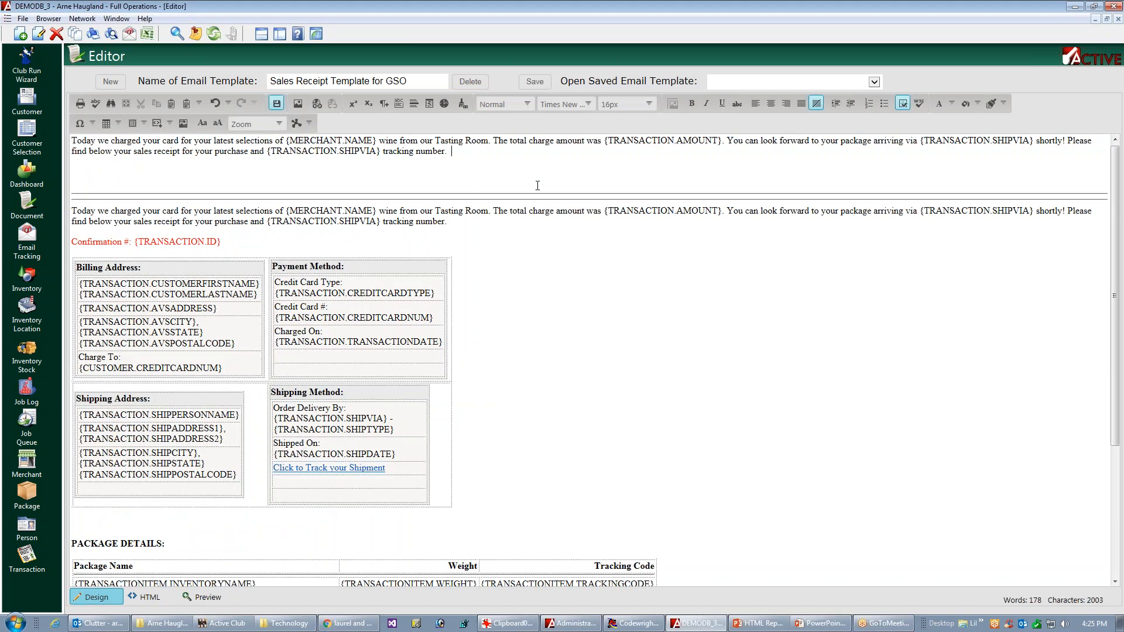
key("ctrl+v")
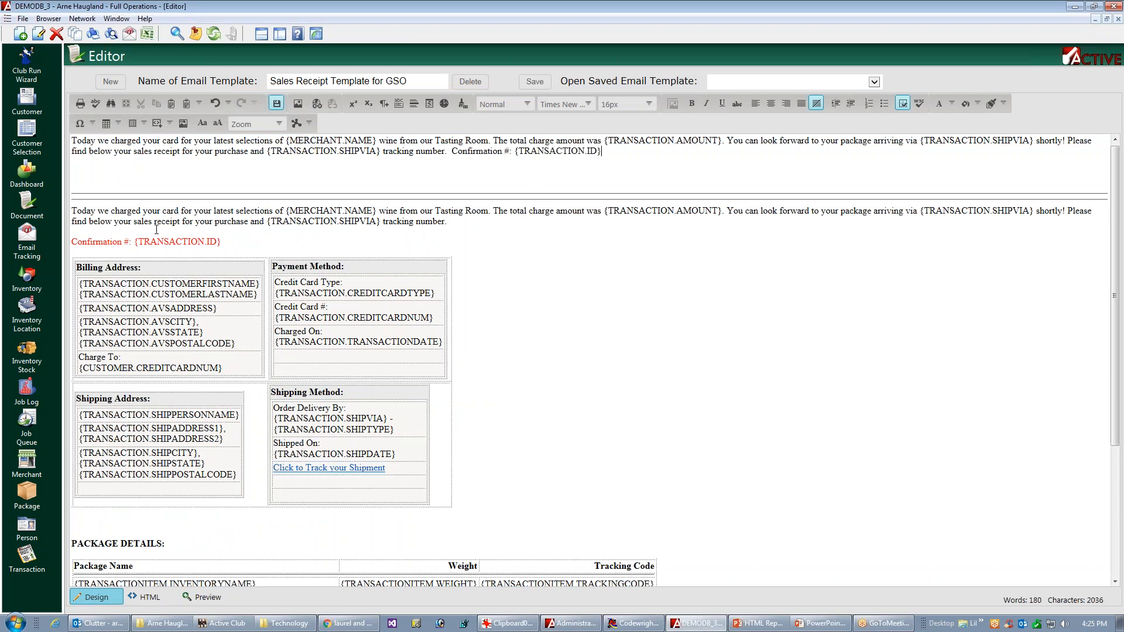
Step: Insert a 2-by-2 table on the blank line below the first paragraph, select it, and save the template
left_click(74, 171)
left_click(81, 169)
left_click(119, 123)
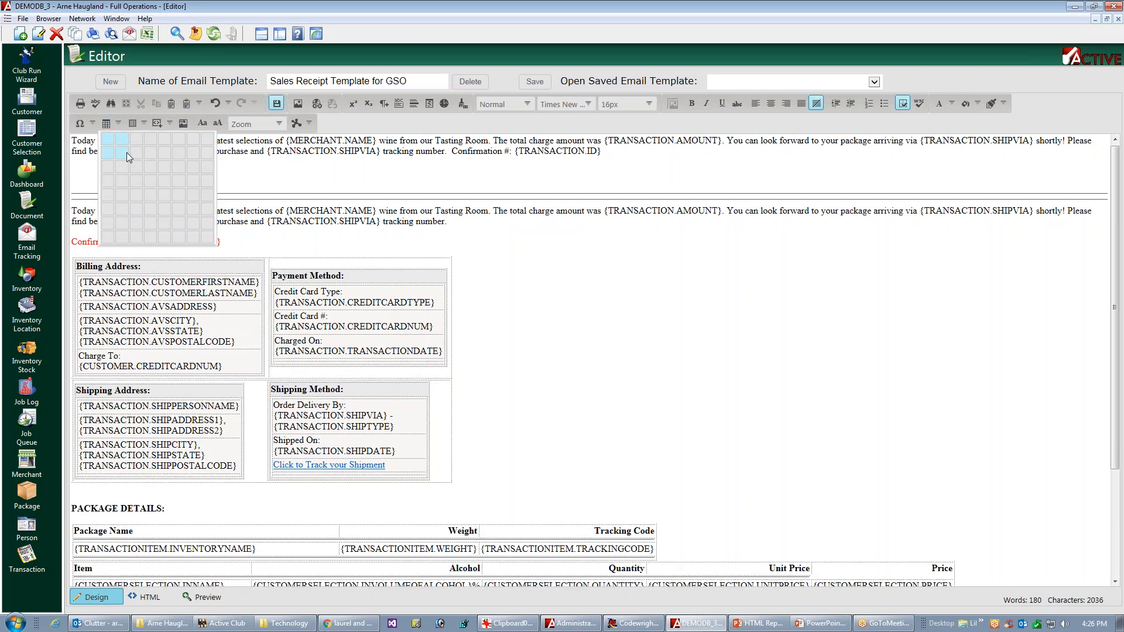
left_click(121, 152)
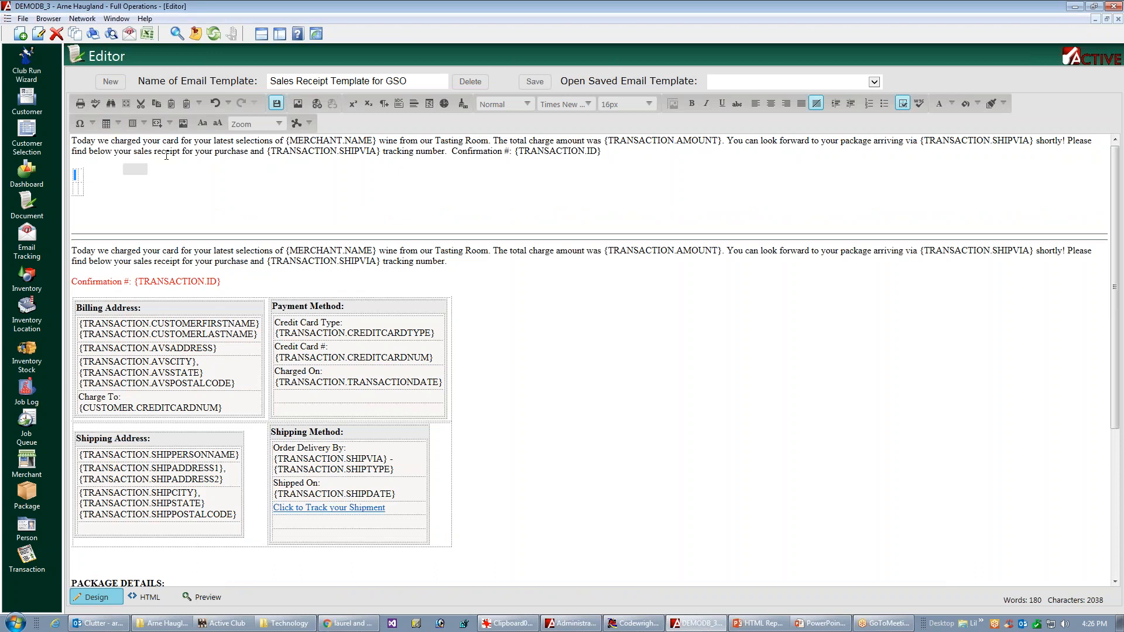
left_click(79, 185)
key("ctrl+s")
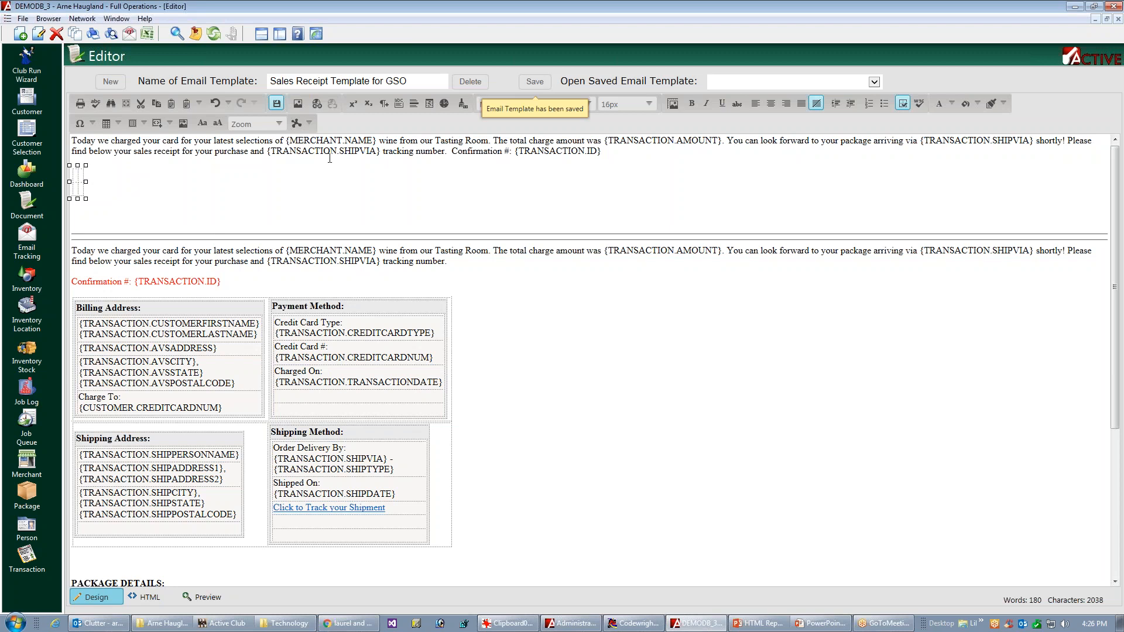
Step: Enable the Properties Inspector and open the full table properties of the new 2-by-2 table
left_click(309, 123)
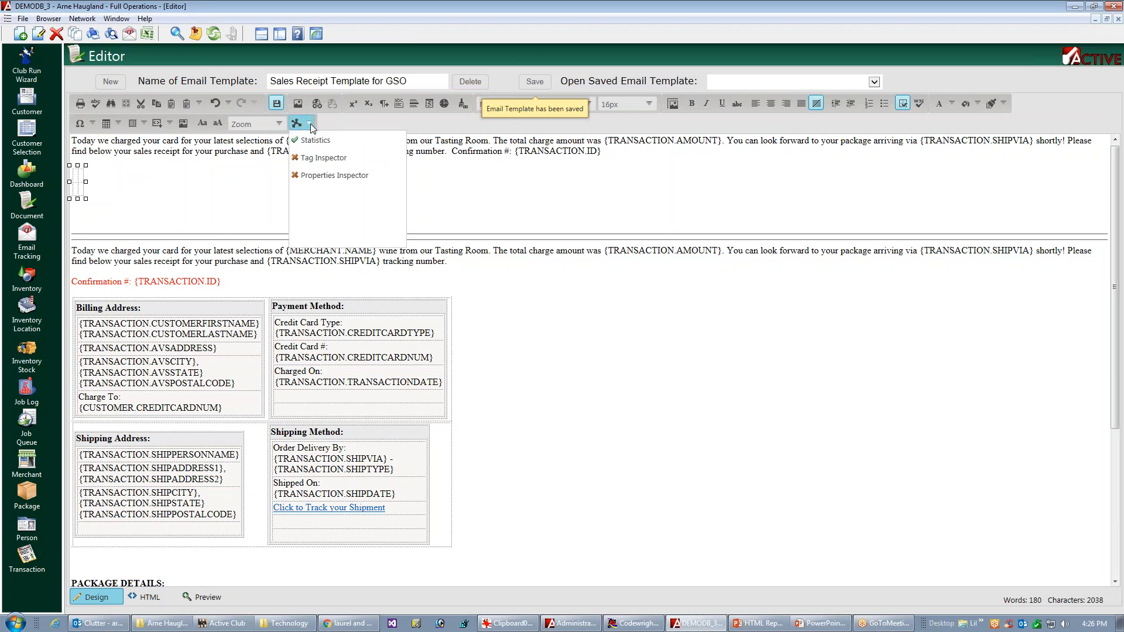
left_click(328, 175)
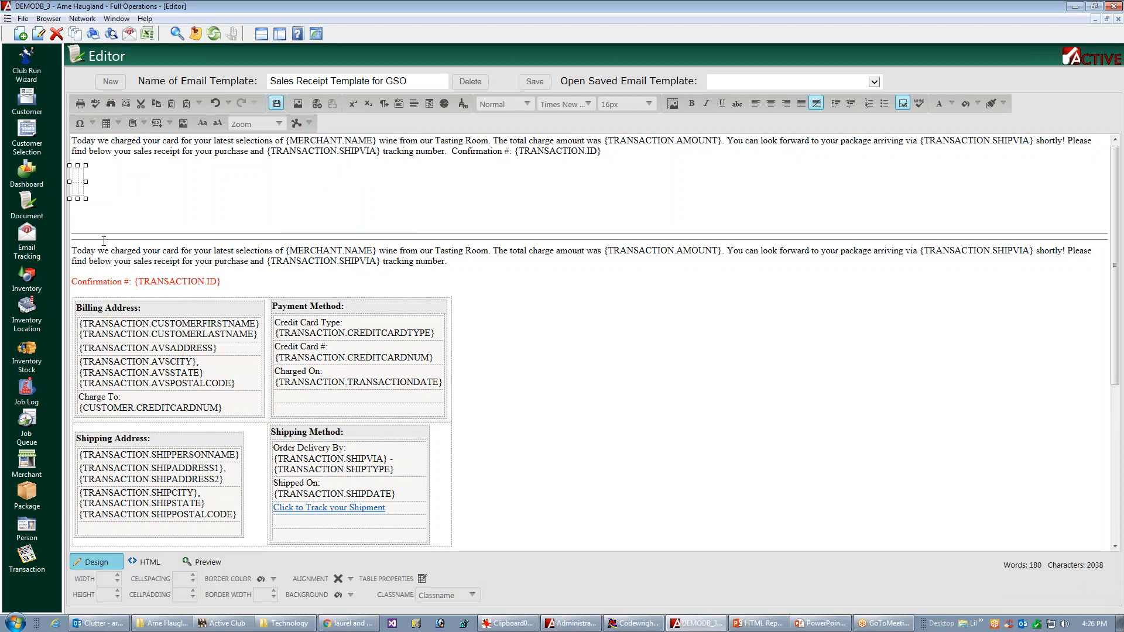
left_click(88, 183)
left_click(422, 580)
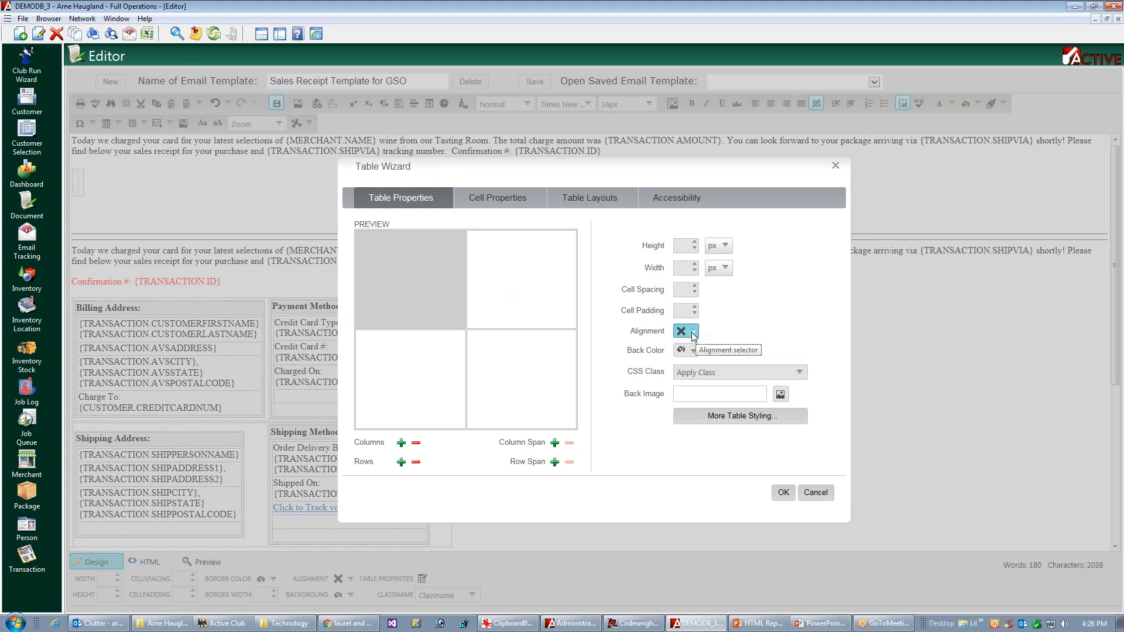
Step: Select all four cells in the cell properties and set their alignment to middle left
left_click(498, 205)
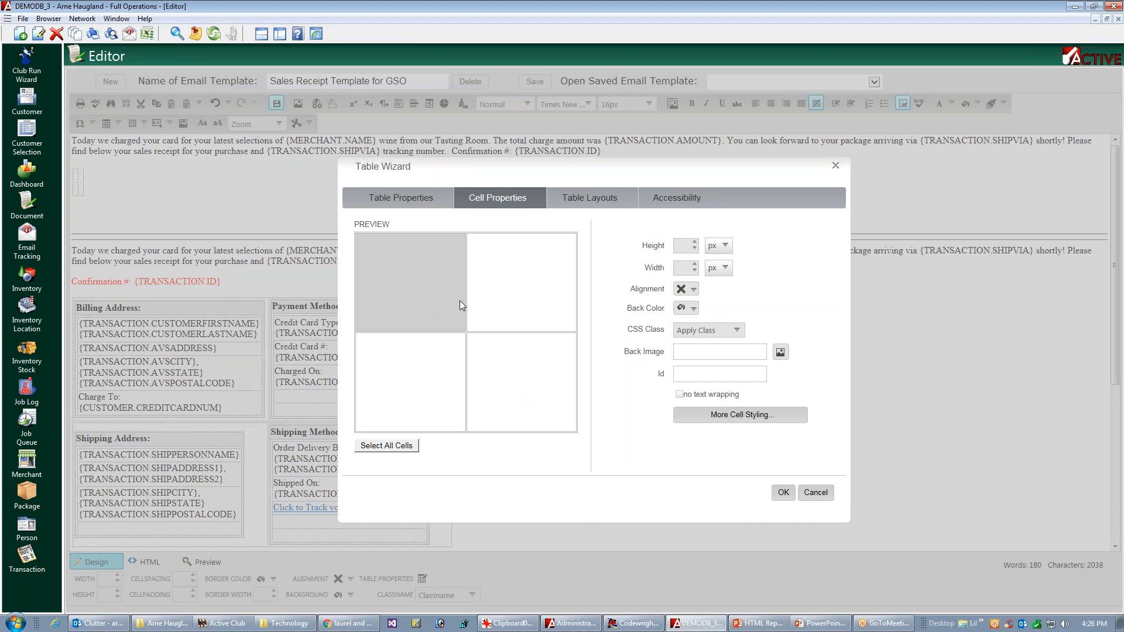
left_click(509, 301)
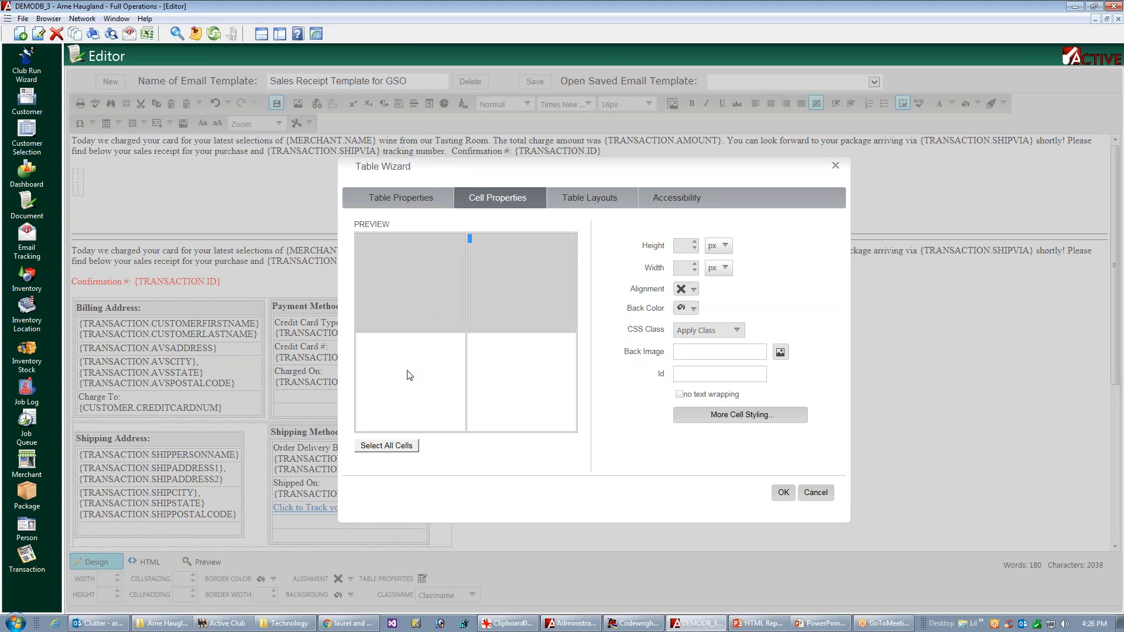
left_click(403, 383)
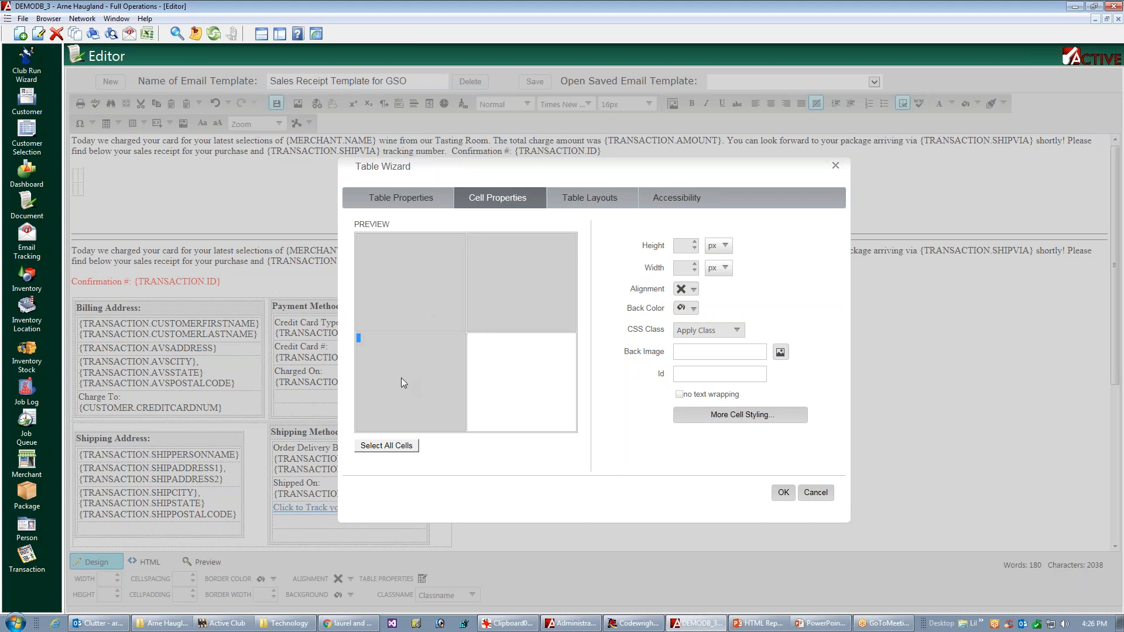
left_click(503, 381)
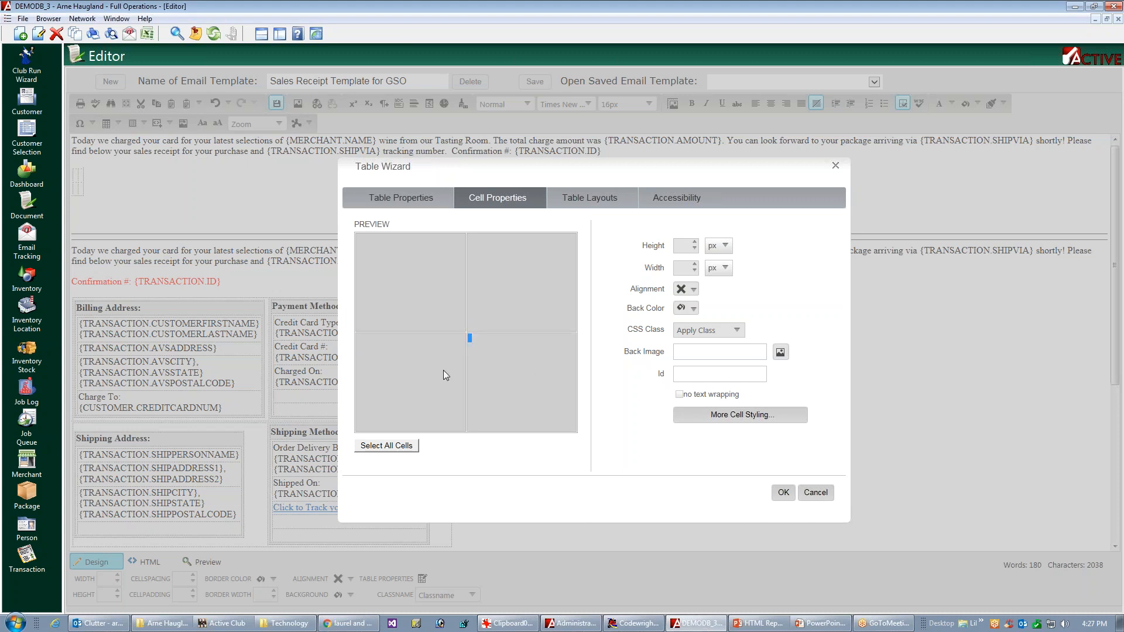
left_click(694, 290)
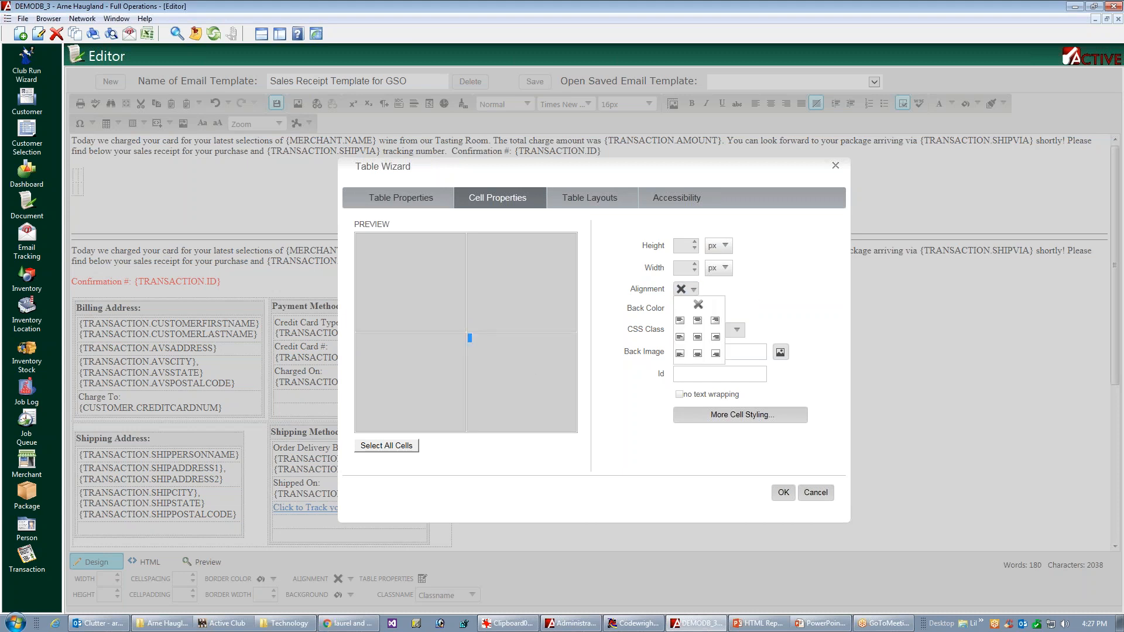
left_click(680, 337)
left_click(736, 331)
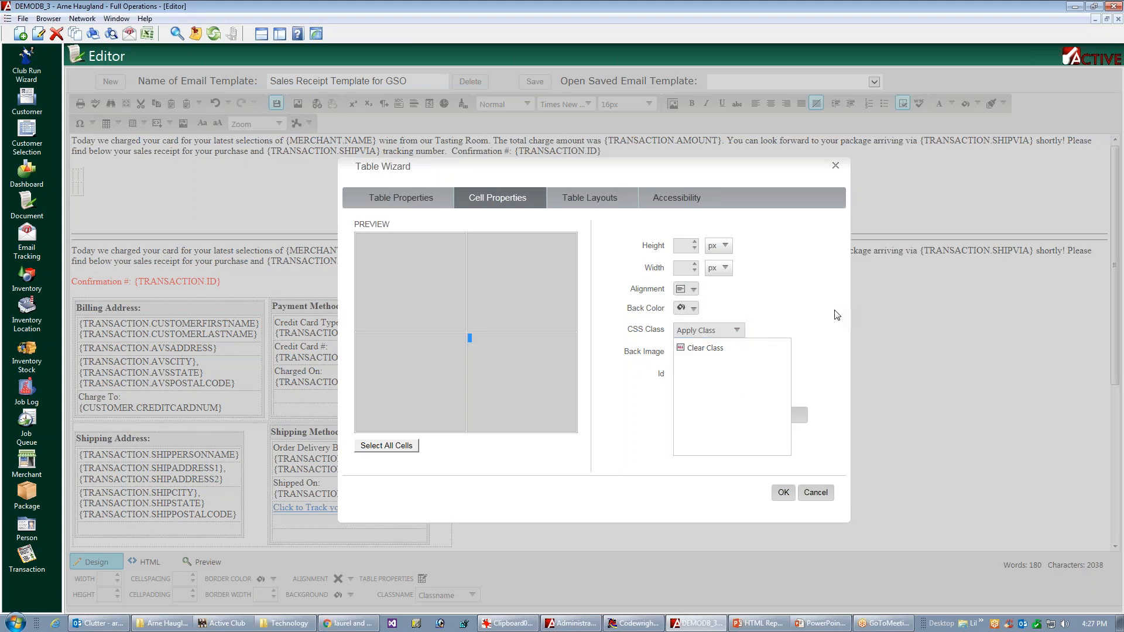
left_click(801, 420)
Step: Give the selected cells a box padding of 2 px top and bottom and 12 px left and right, and apply the table changes
left_click(801, 418)
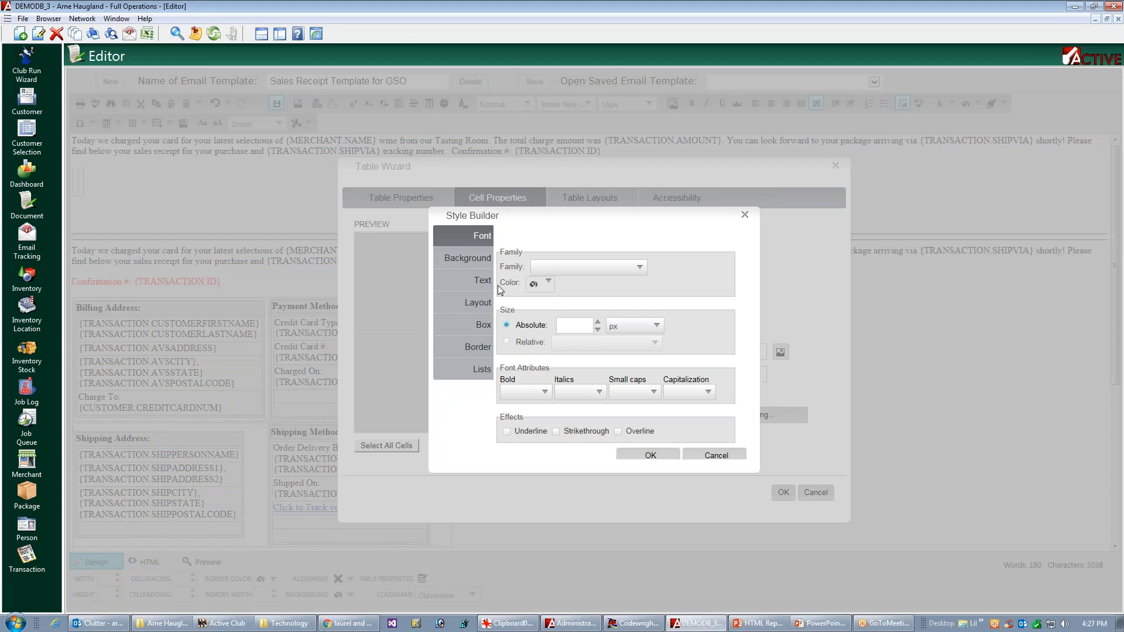
left_click(482, 328)
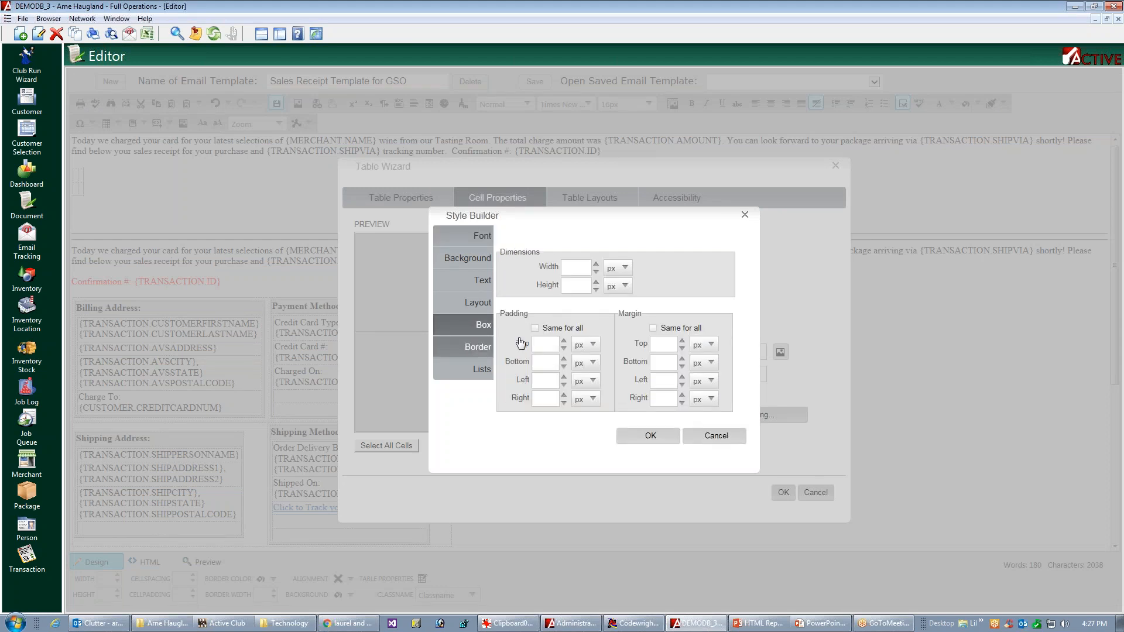
left_click(546, 345)
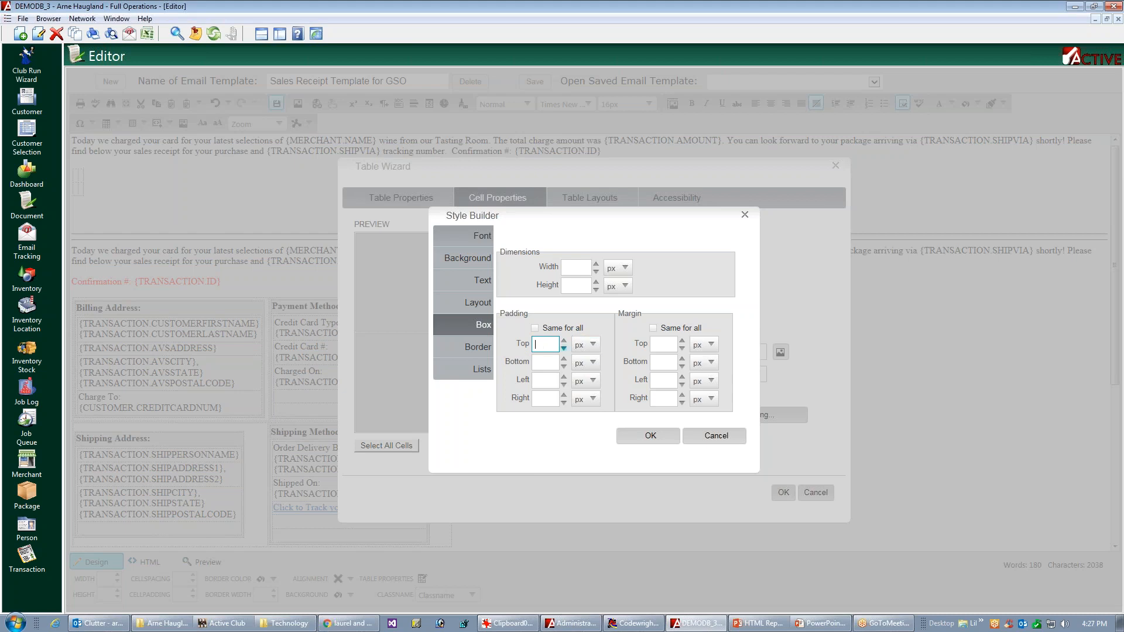
type("2")
left_click(539, 363)
type("2")
left_click(544, 380)
type("12")
left_click(544, 399)
type("12")
left_click(650, 436)
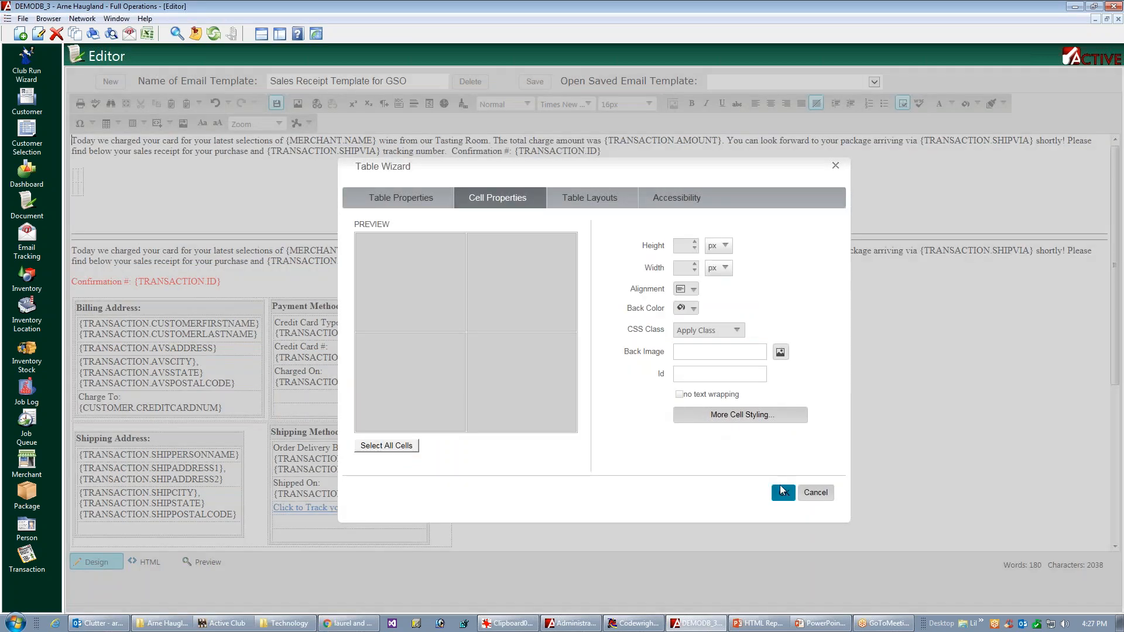
left_click(783, 492)
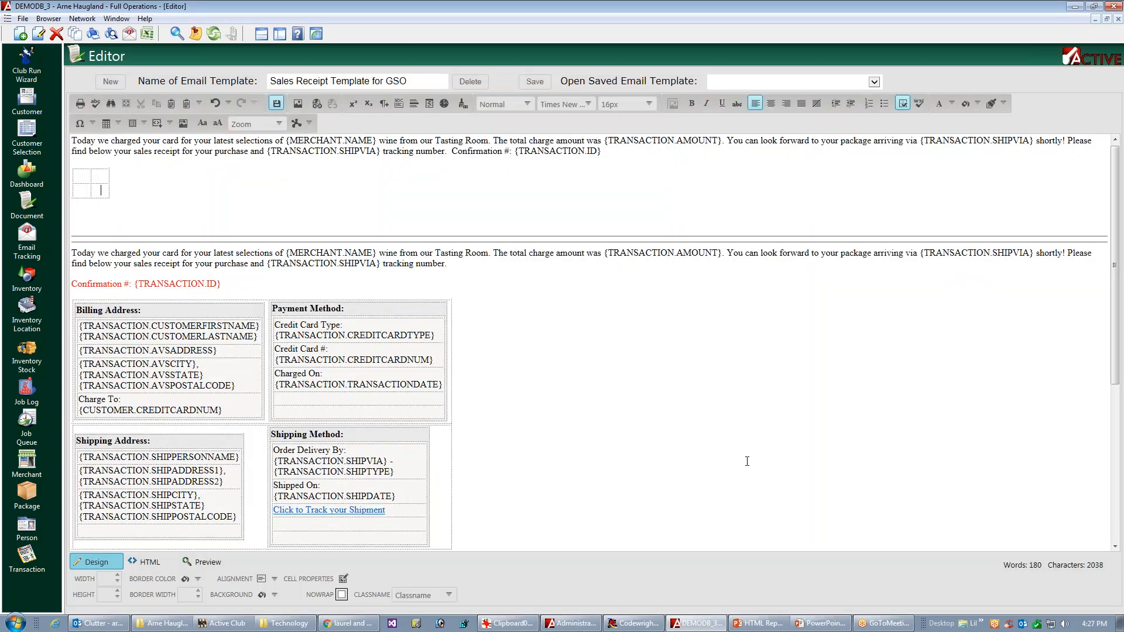
Step: Enter the headings "Billing Address" and "Payment Method" in the first row of the new table
left_click(81, 178)
type("Billing Adr")
type("ress")
key("BackSpace")
key("BackSpace")
key("BackSpace")
key("BackSpace")
key("BackSpace")
type("dress")
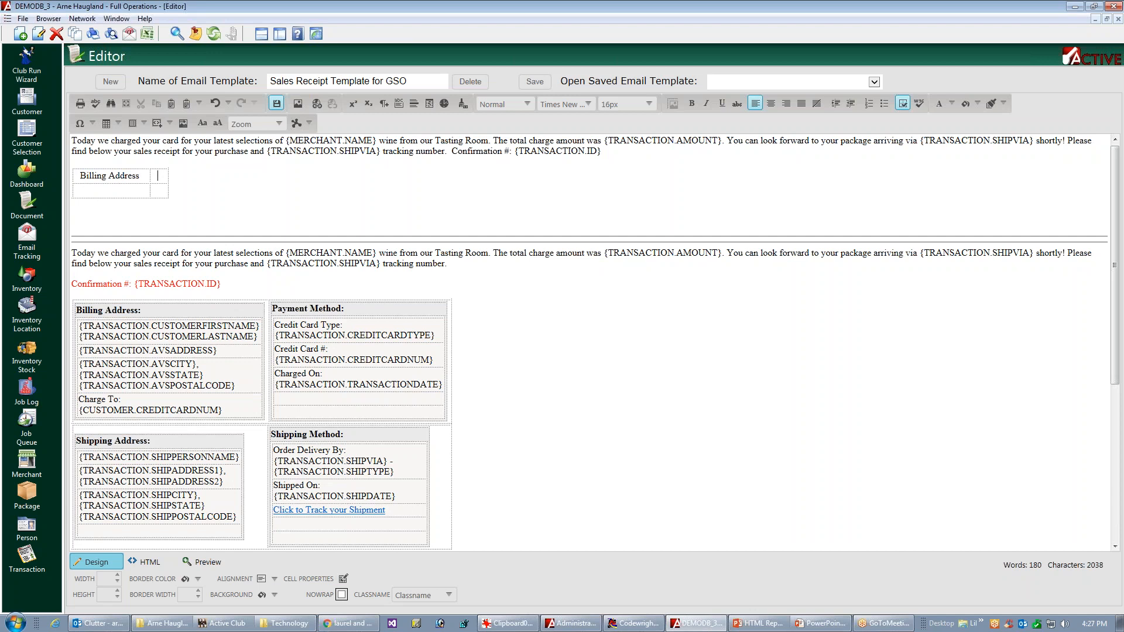
type("Payment Method ")
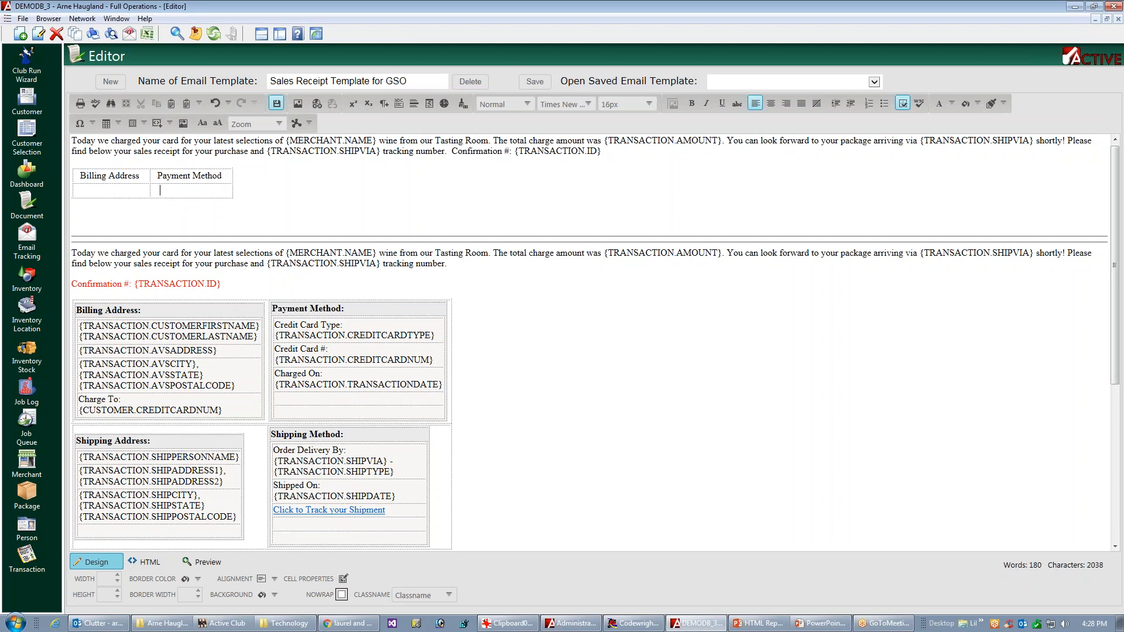
type("Shipping Address")
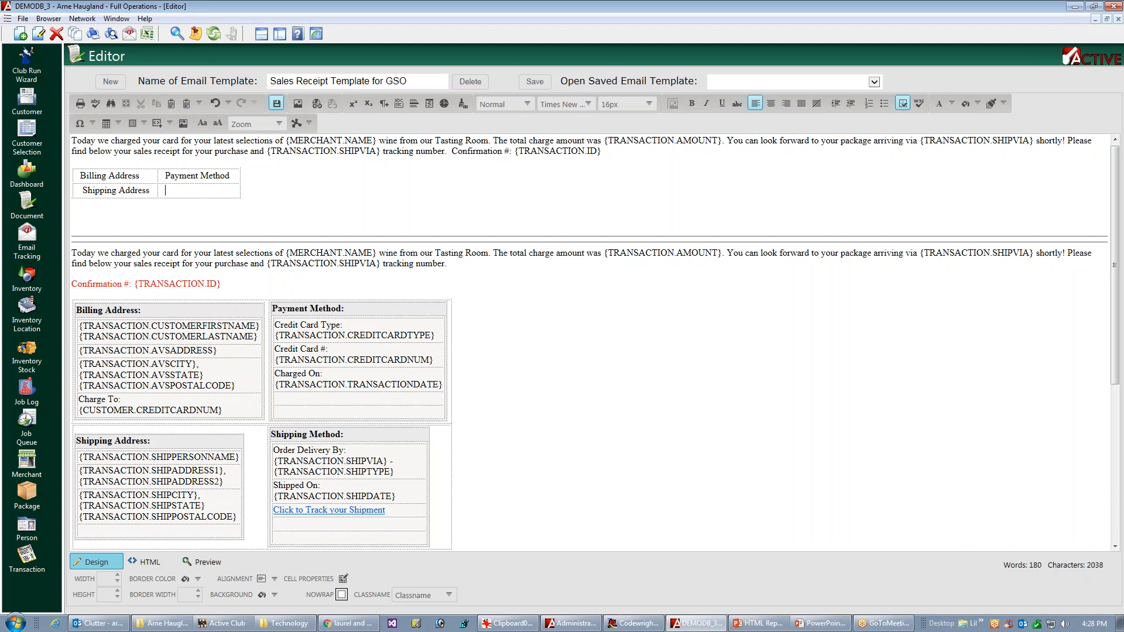
Step: Enter the headings "Shipping Address" and "Shipping Method" in the second row of the new table, and save the template
key("ctrl+s")
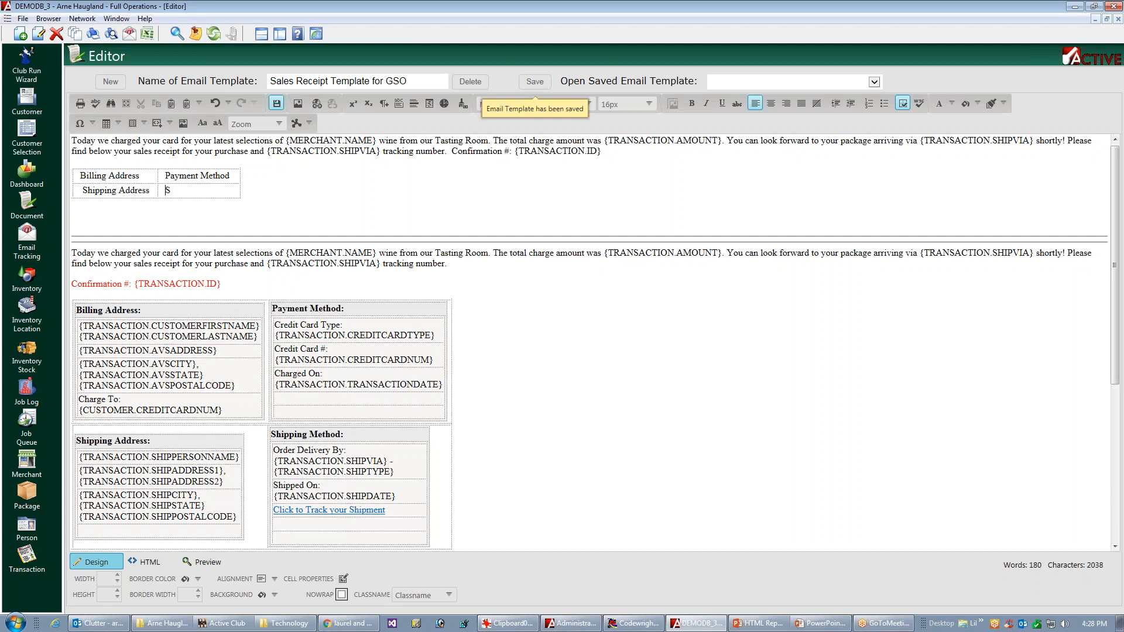
type("Shipping Mehtod")
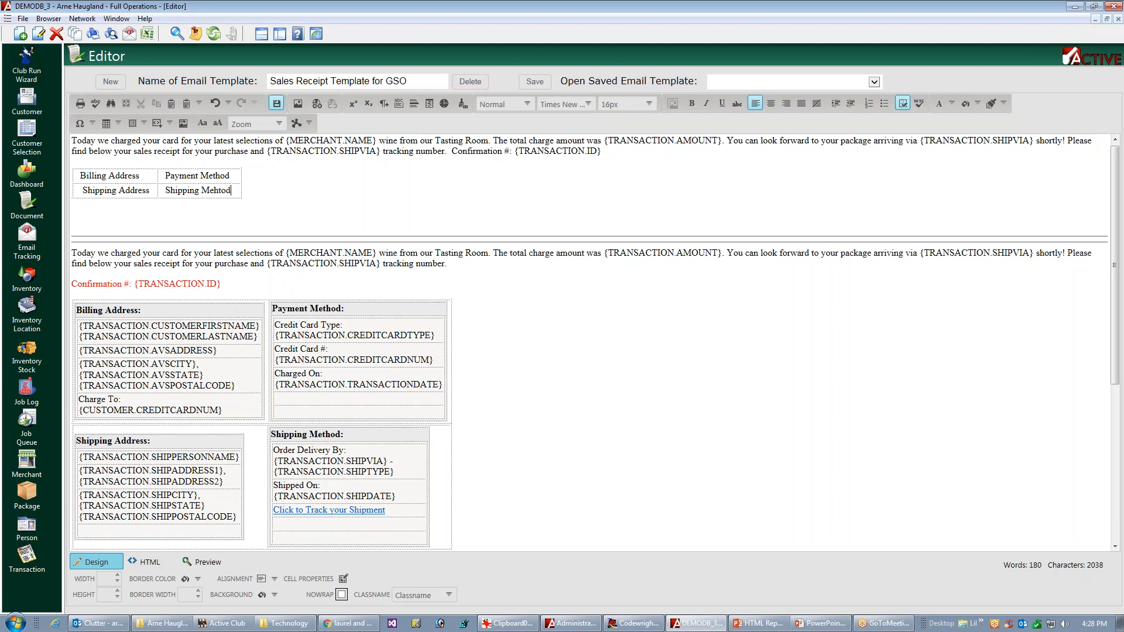
key("BackSpace")
key("BackSpace")
key("BackSpace")
type("thod")
key("BackSpace")
Step: Insert one blank row below the Billing Address heading row and one below the Shipping Address heading row
key("Up")
right_click(144, 177)
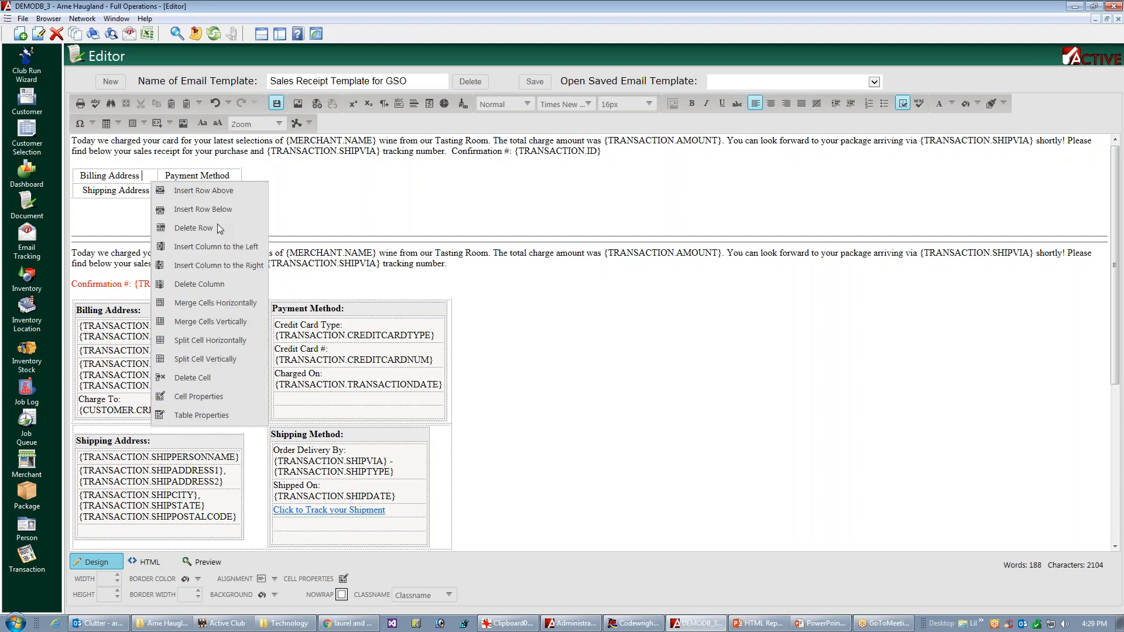
left_click(206, 212)
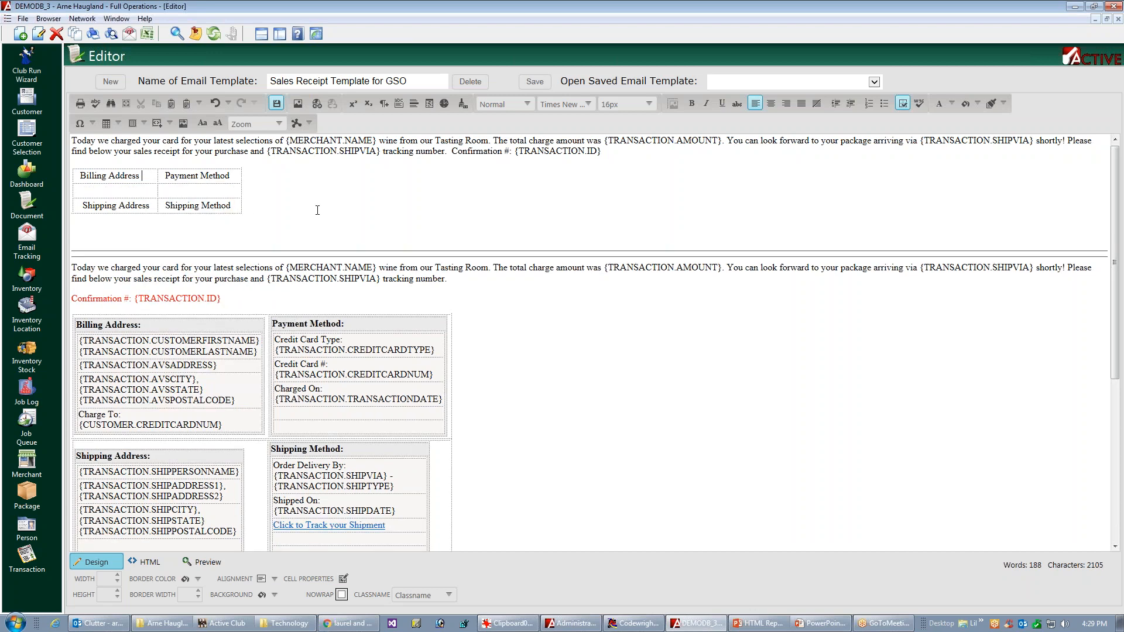
right_click(147, 208)
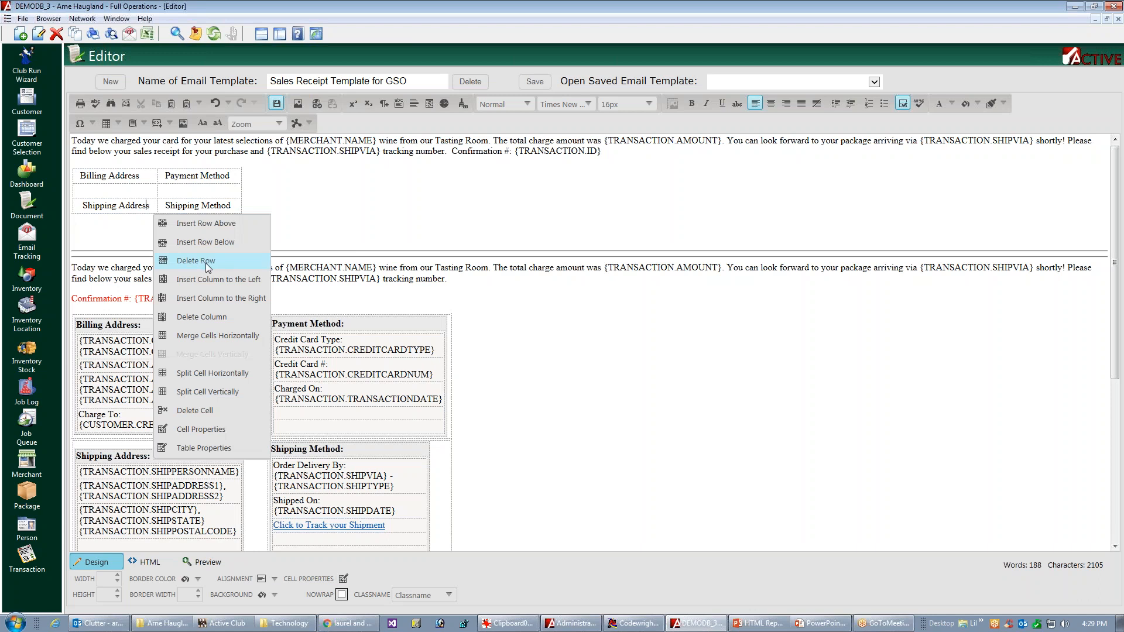
left_click(204, 242)
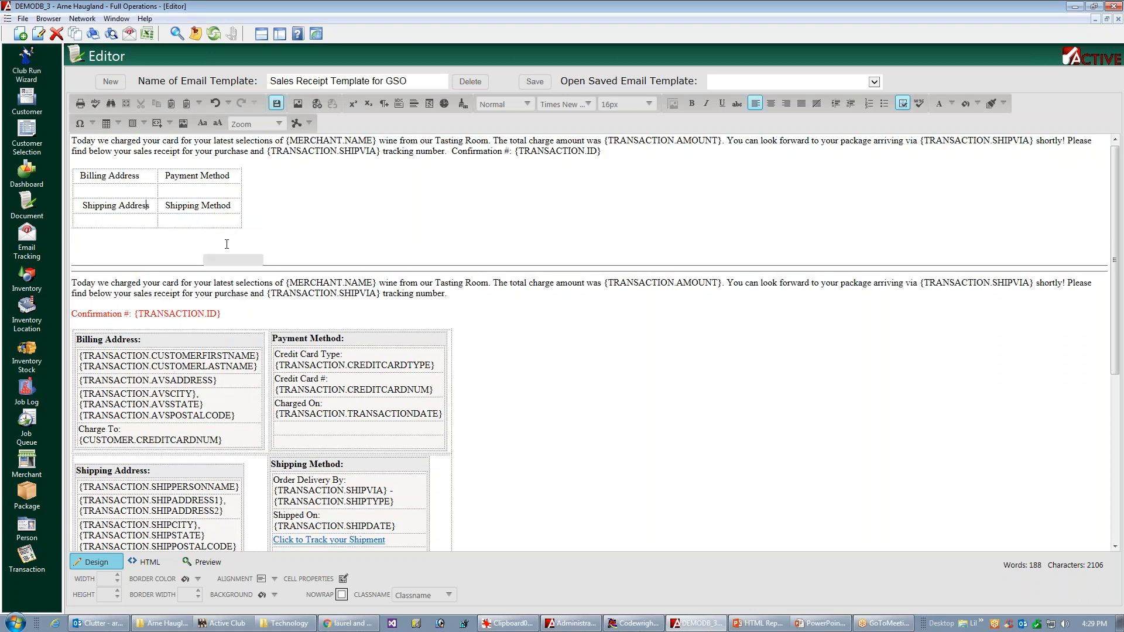
Step: Insert three more blank rows below the empty row under Billing Address, matching the lines of the original billing block
left_click(190, 356)
left_click(165, 404)
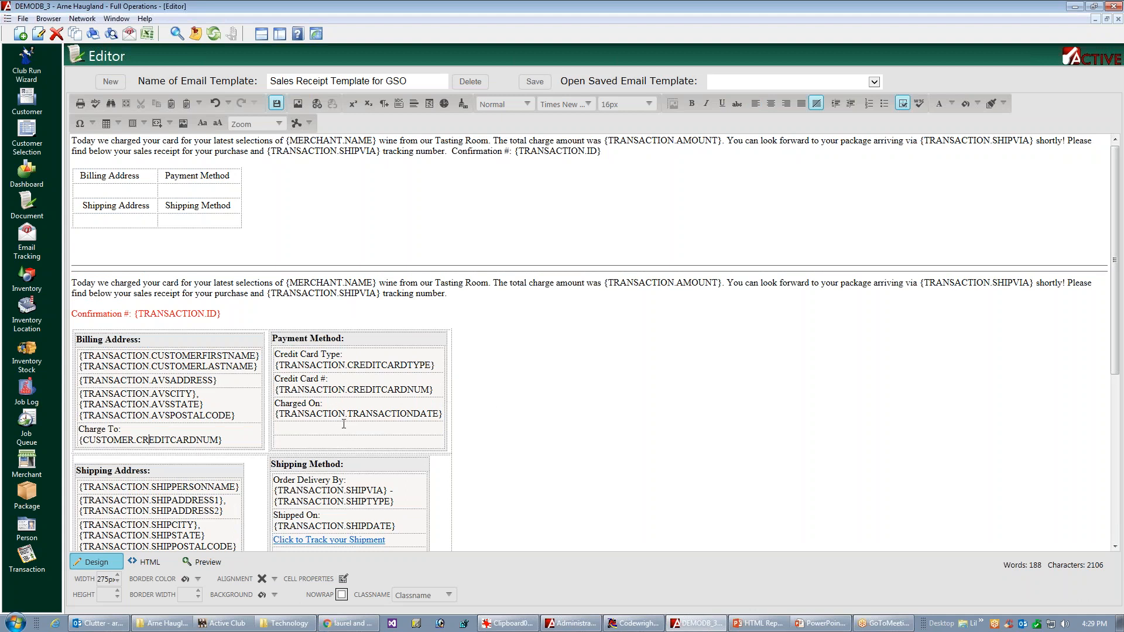
left_click(111, 189)
right_click(110, 193)
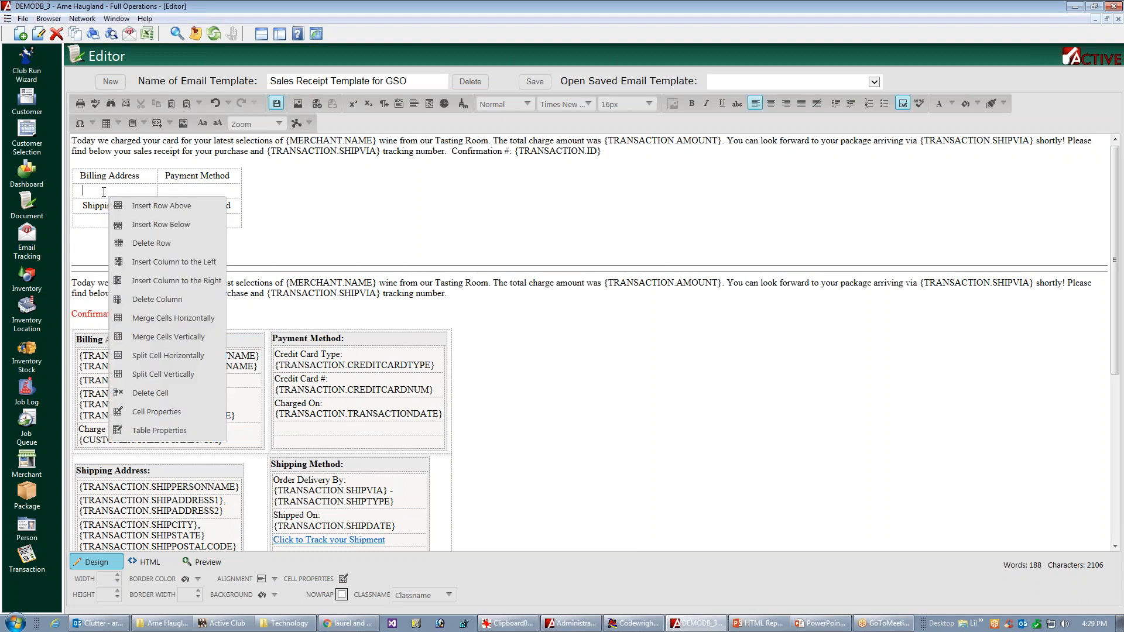
left_click(170, 228)
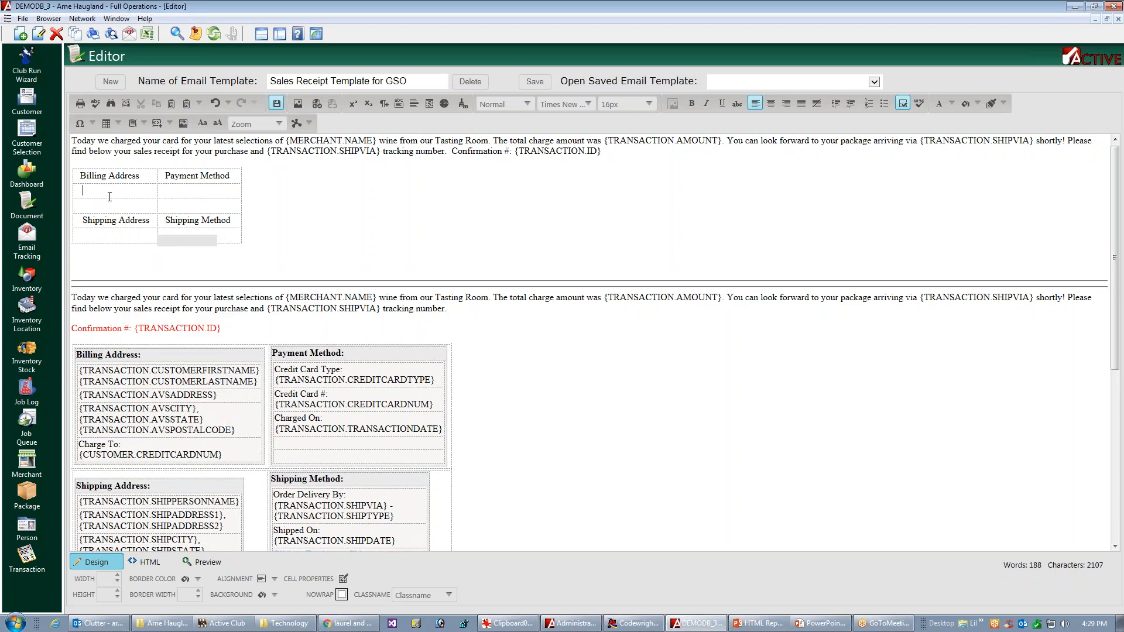
right_click(110, 197)
left_click(170, 228)
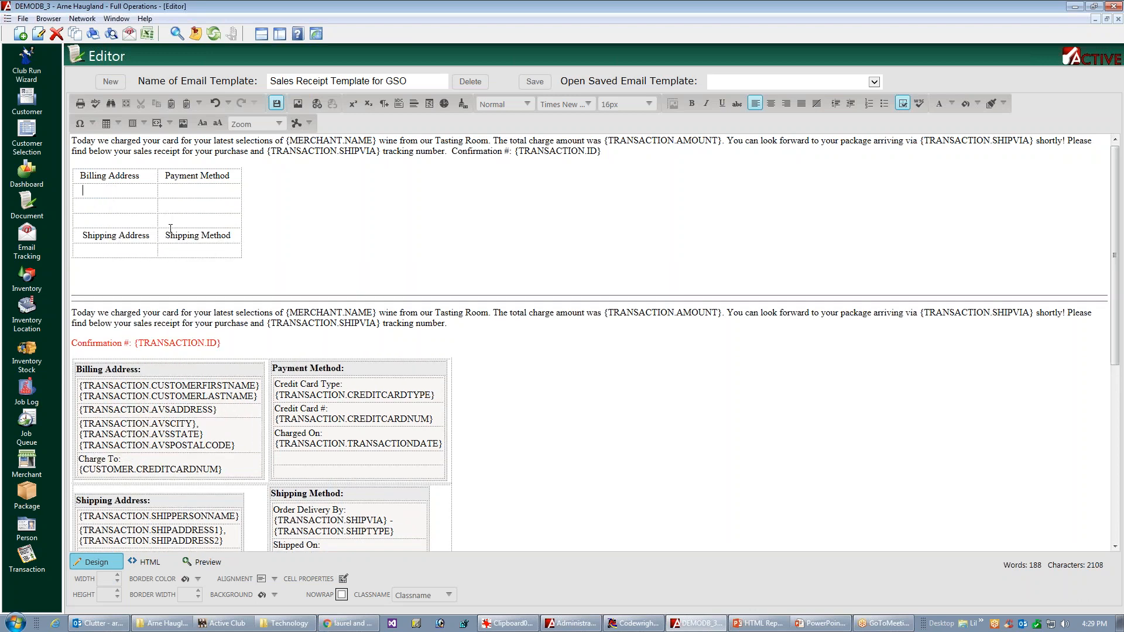
right_click(104, 194)
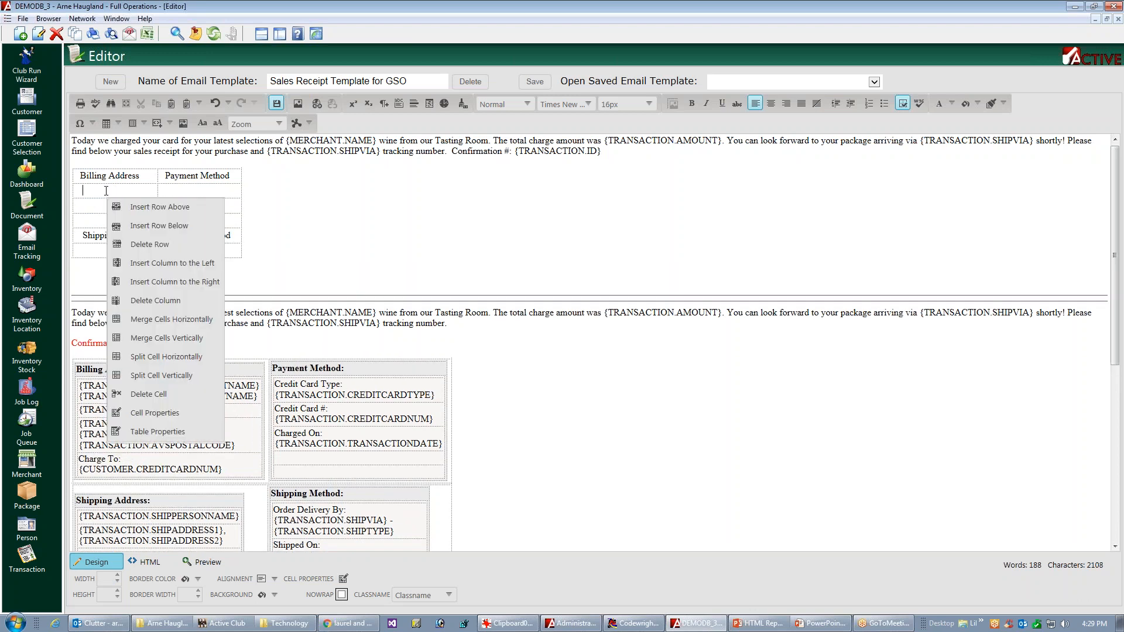
left_click(157, 226)
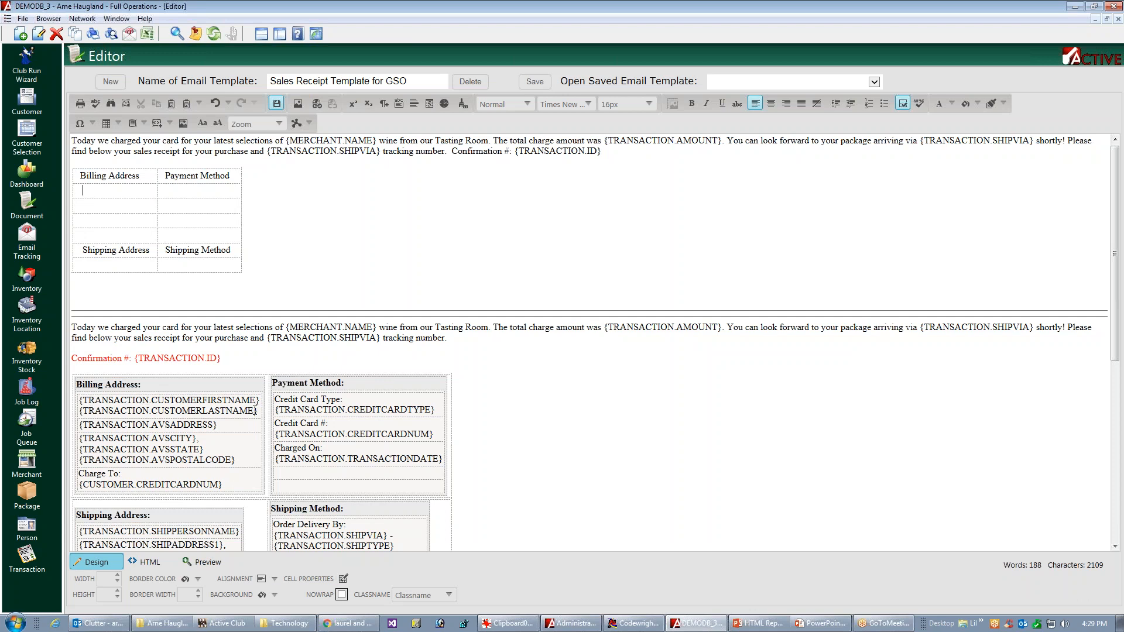
Step: Copy the customer first and last name fields from the original billing block into the first row under Billing Address
double_click(126, 411)
left_click(195, 413)
double_click(184, 411)
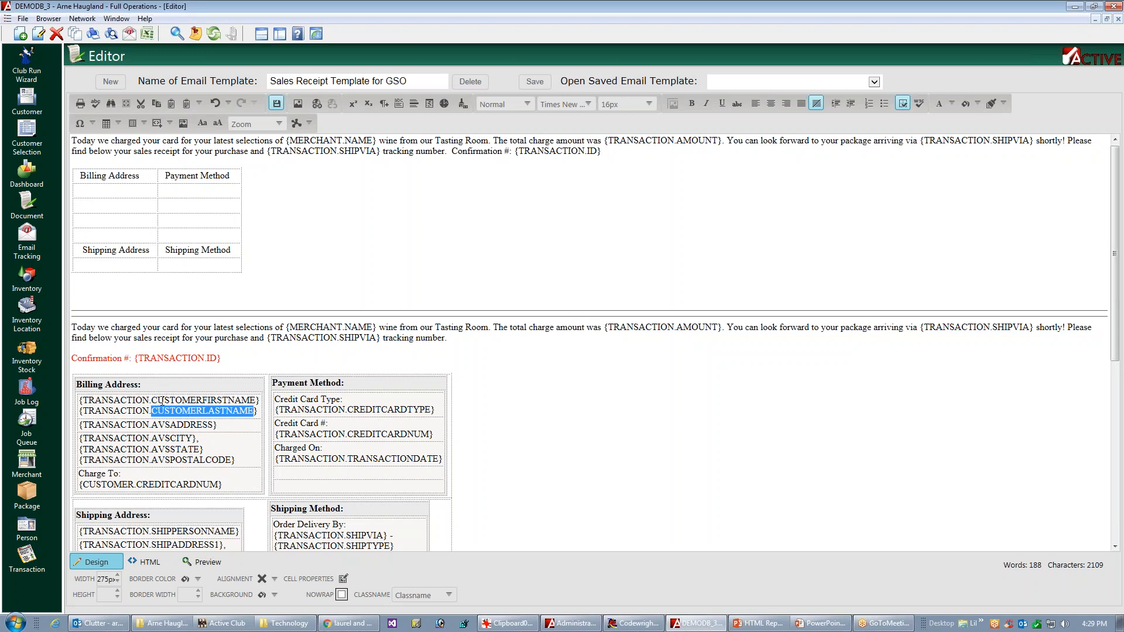
triple_click(158, 401)
key("ctrl+c")
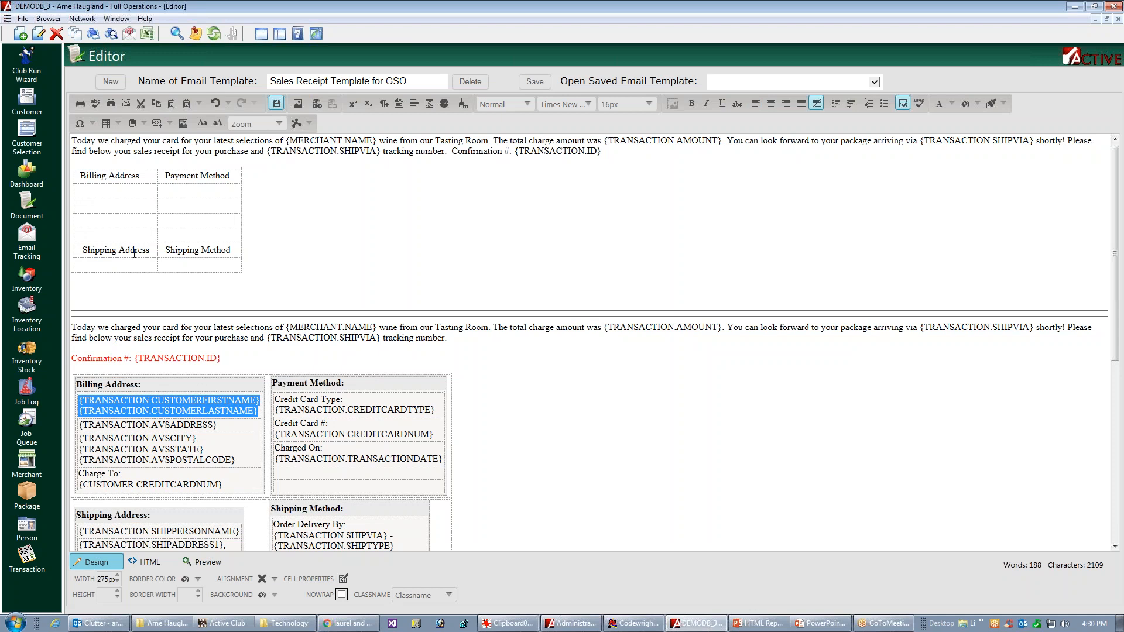
left_click(92, 193)
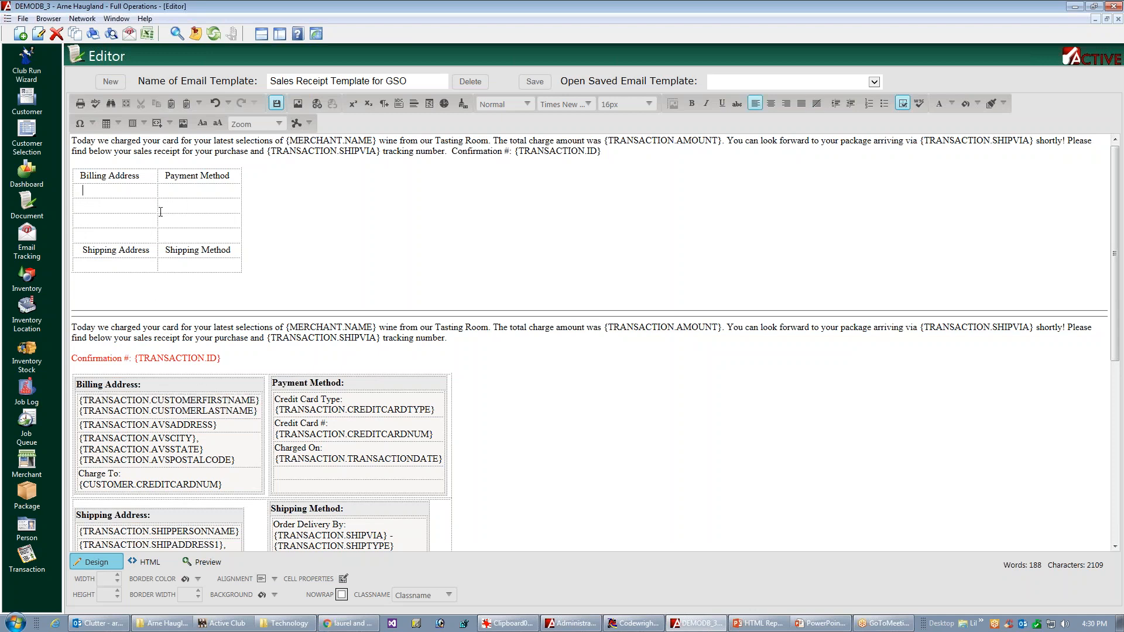
key("ctrl+v")
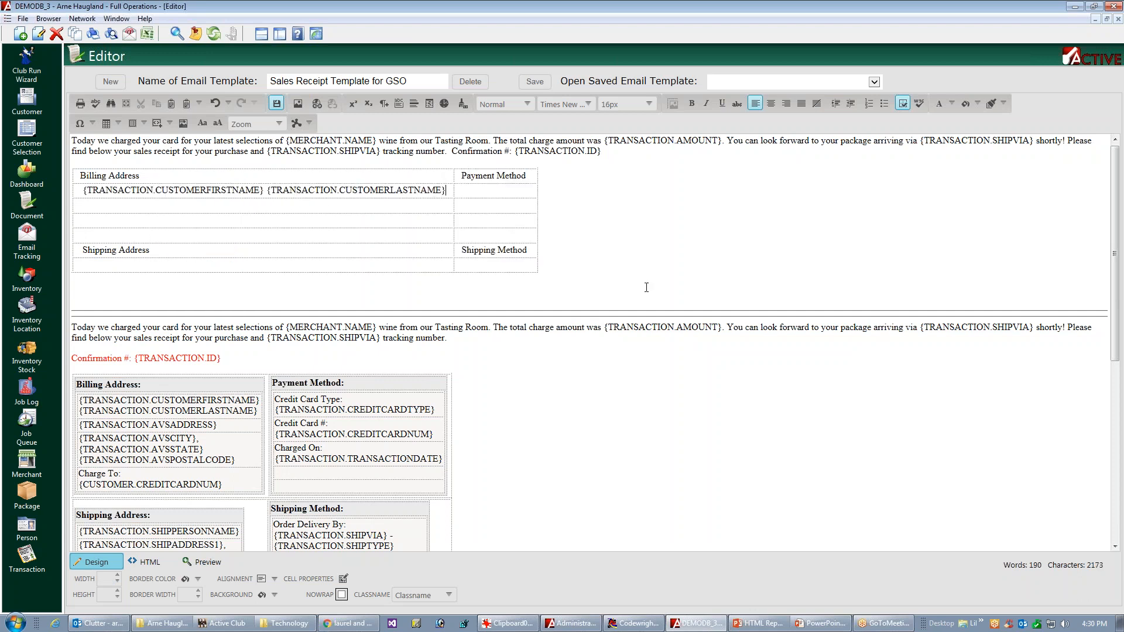
Step: Copy the original {TRANSACTION.AVSADDRESS} line and the city, state and postal code line into the next two billing rows, and save the template
triple_click(144, 427)
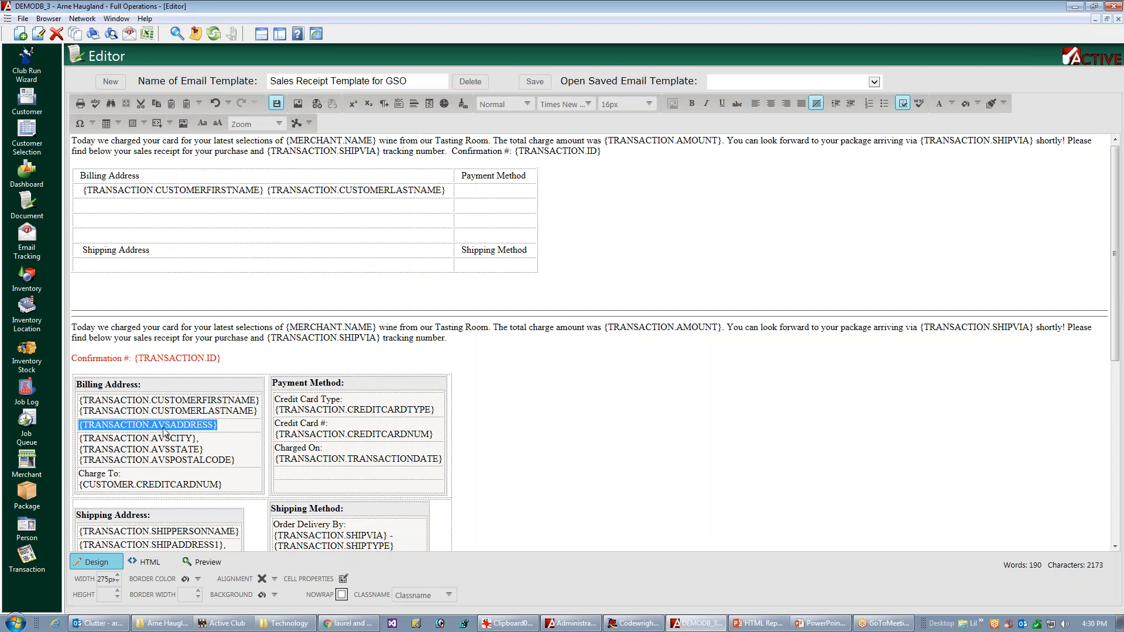
key("ctrl+s")
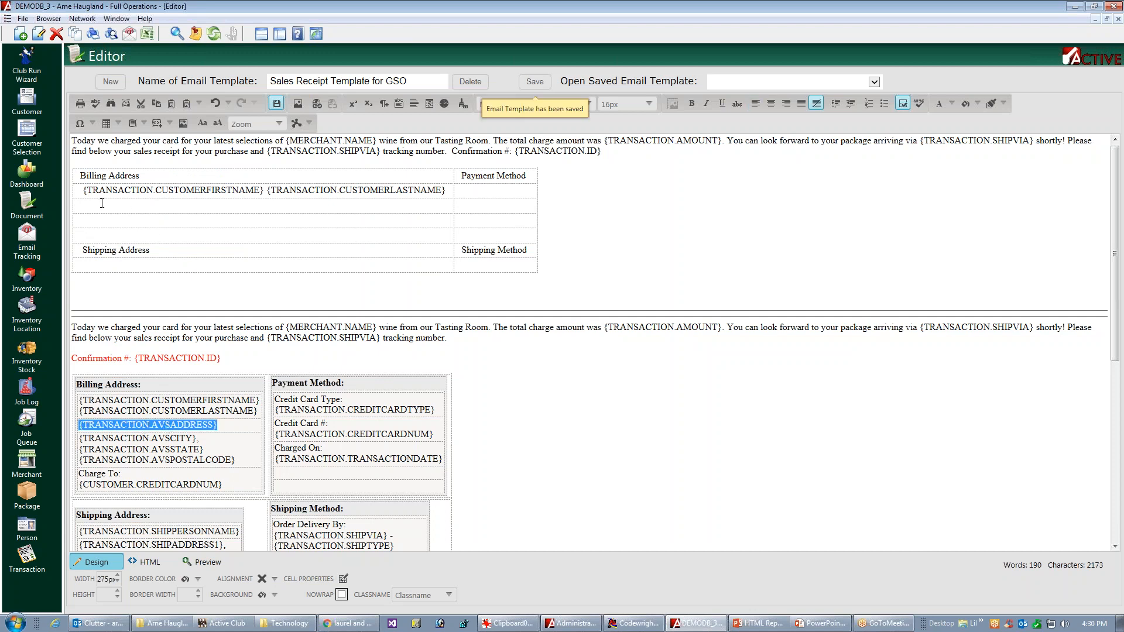
left_click(102, 203)
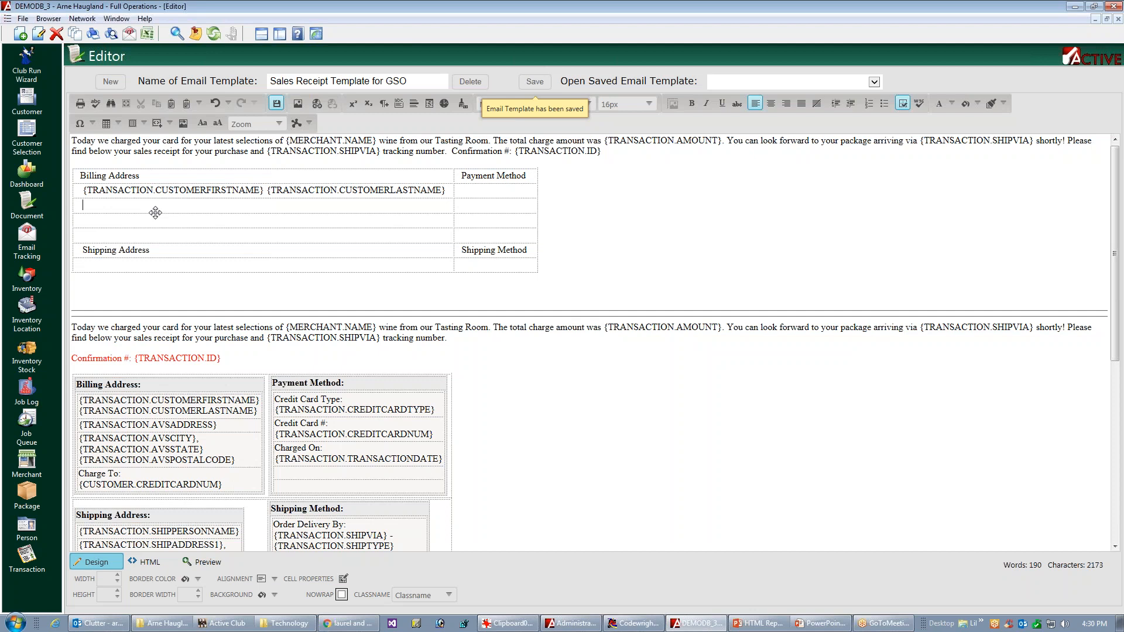
triple_click(161, 446)
key("ctrl+c")
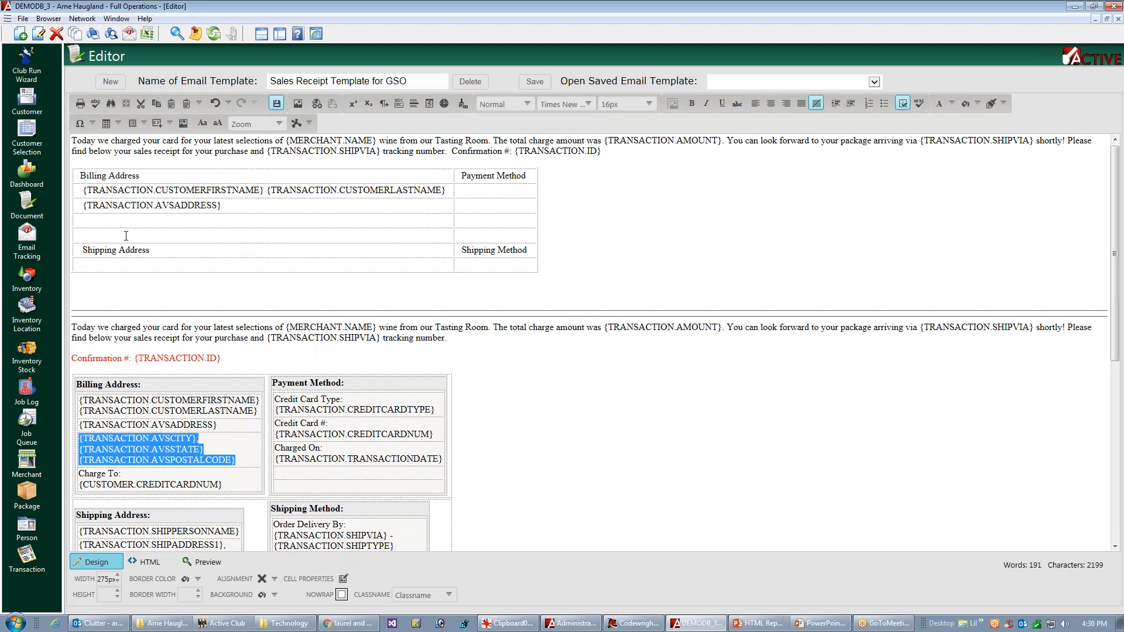
left_click(113, 223)
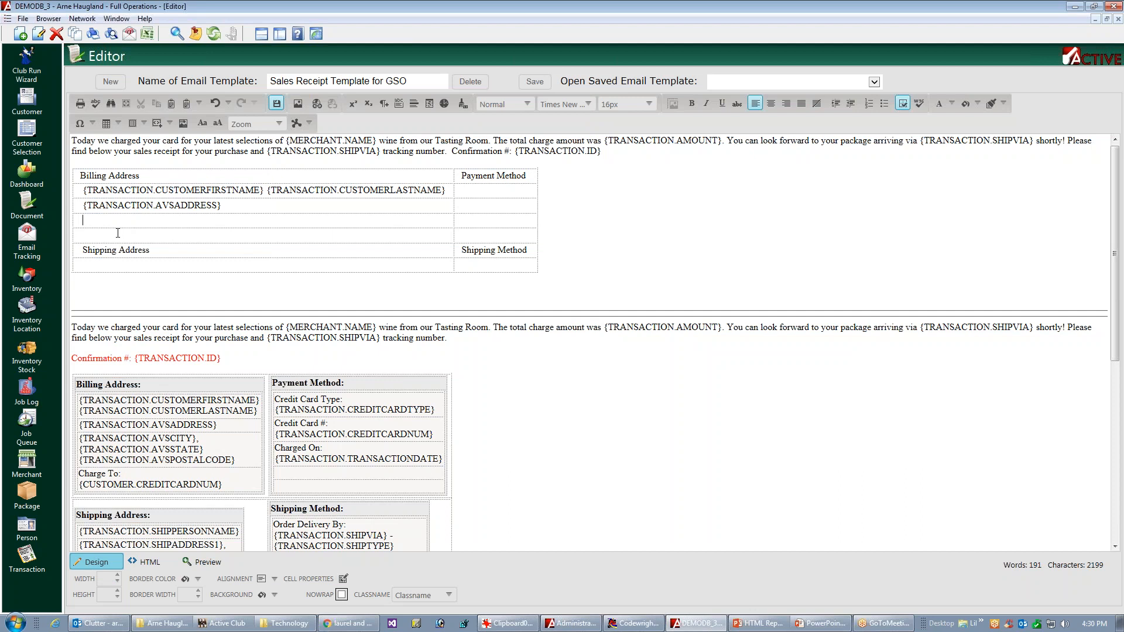
key("ctrl+v")
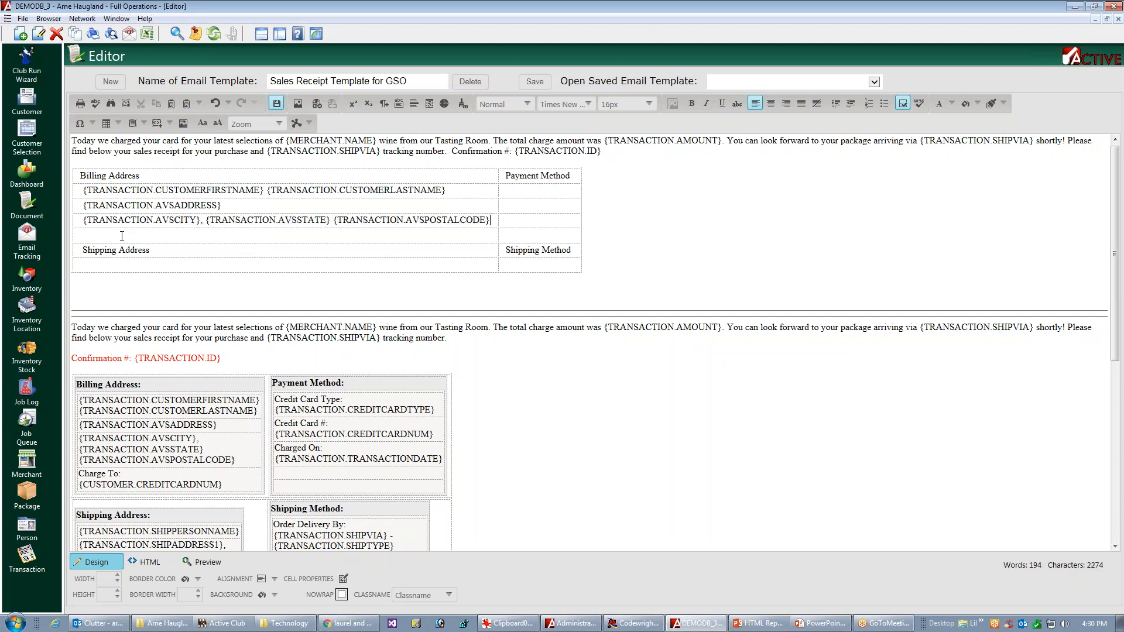
Step: Copy the original "Charge To: {CUSTOMER.CREDITCARDNUM}" line into the fourth row under Billing Address
triple_click(143, 482)
key("ctrl+c")
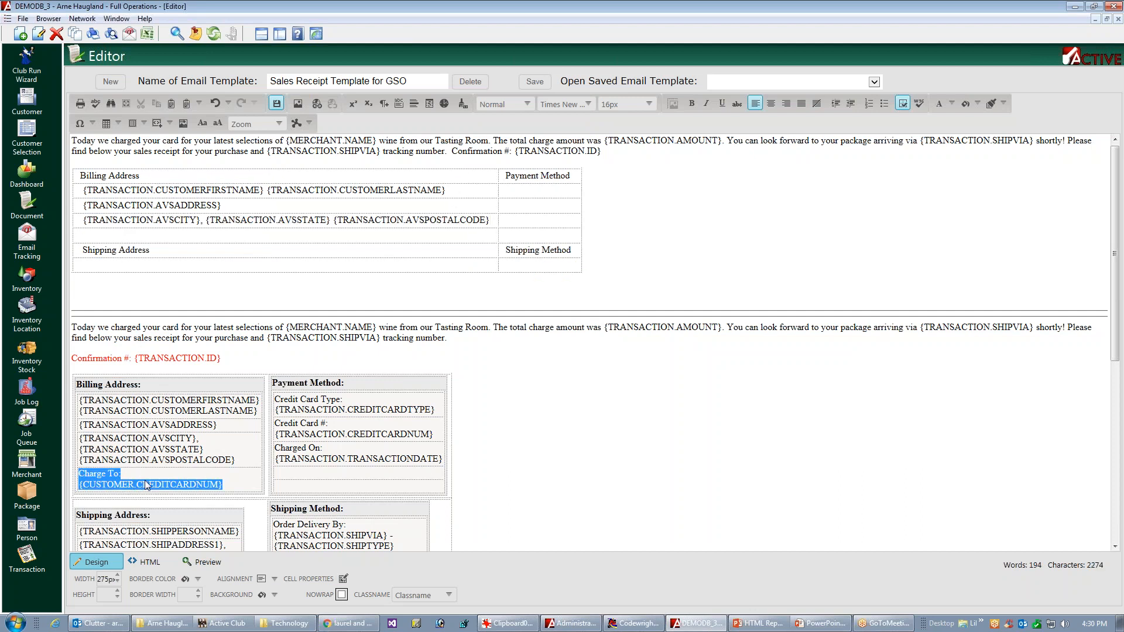
left_click(112, 241)
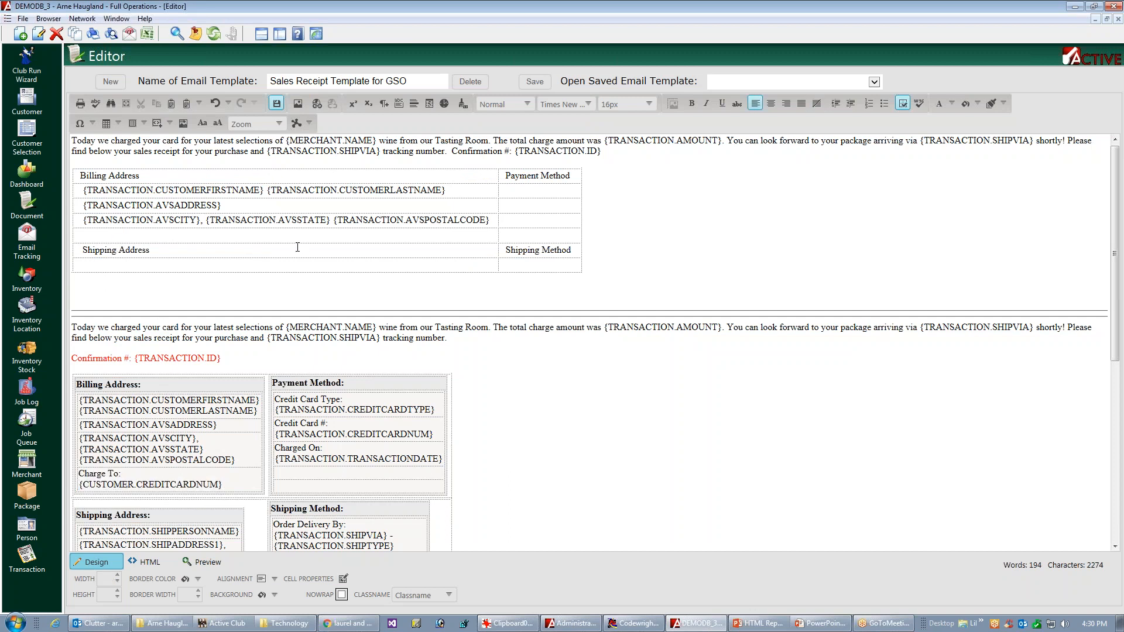
key("ctrl+v")
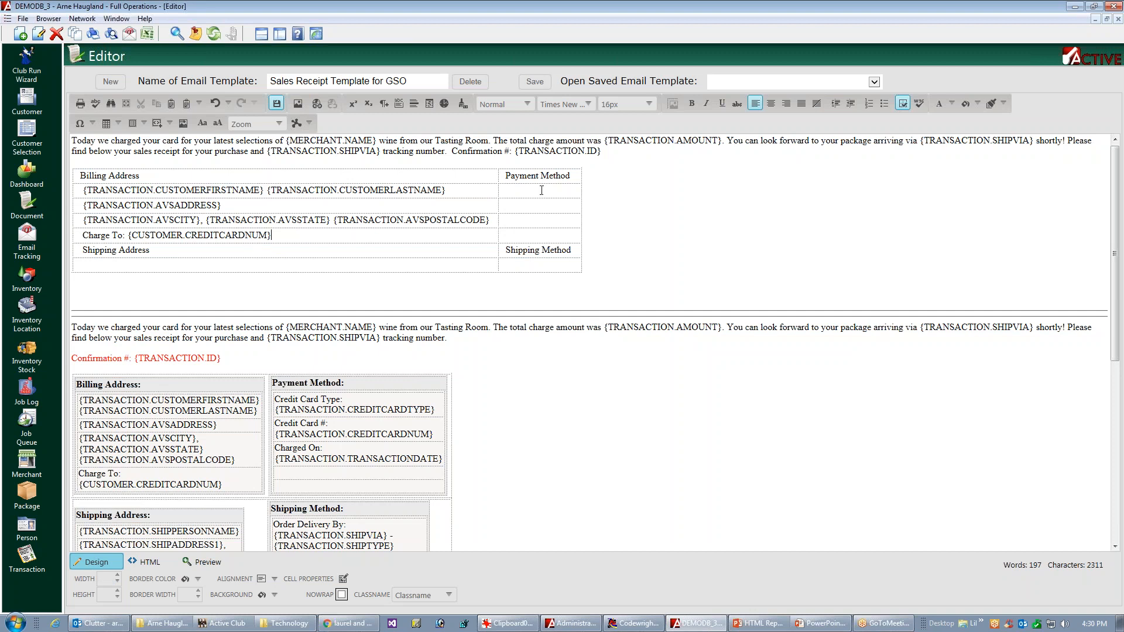
Step: Copy the original Credit Card Type and Credit Card # lines into the first two rows under Payment Method
triple_click(331, 404)
key("ctrl+c")
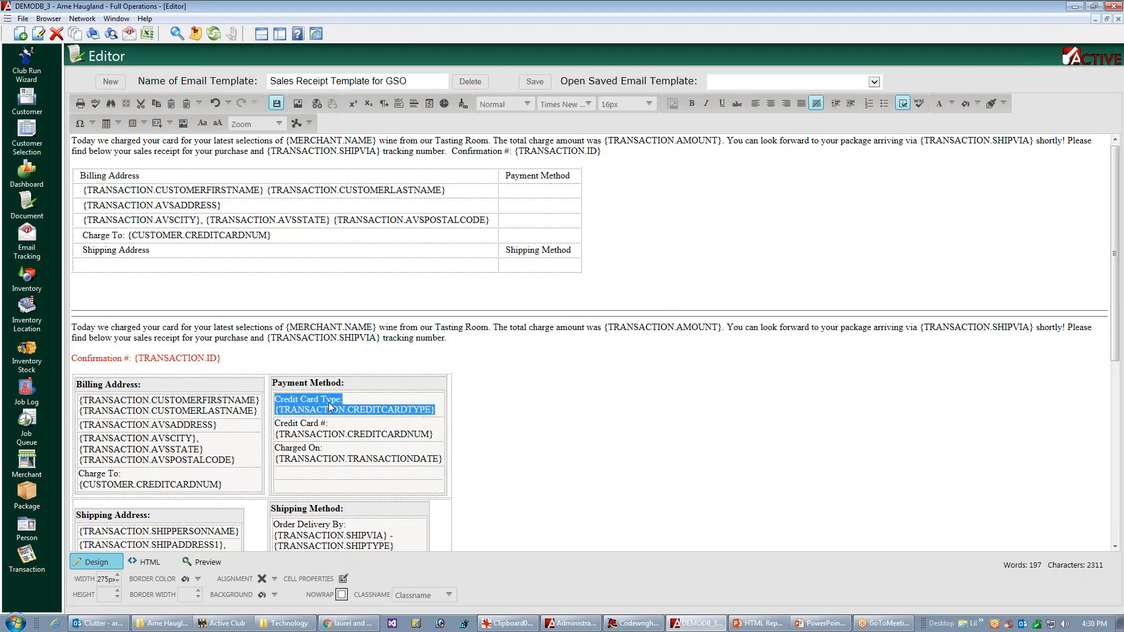
left_click(526, 189)
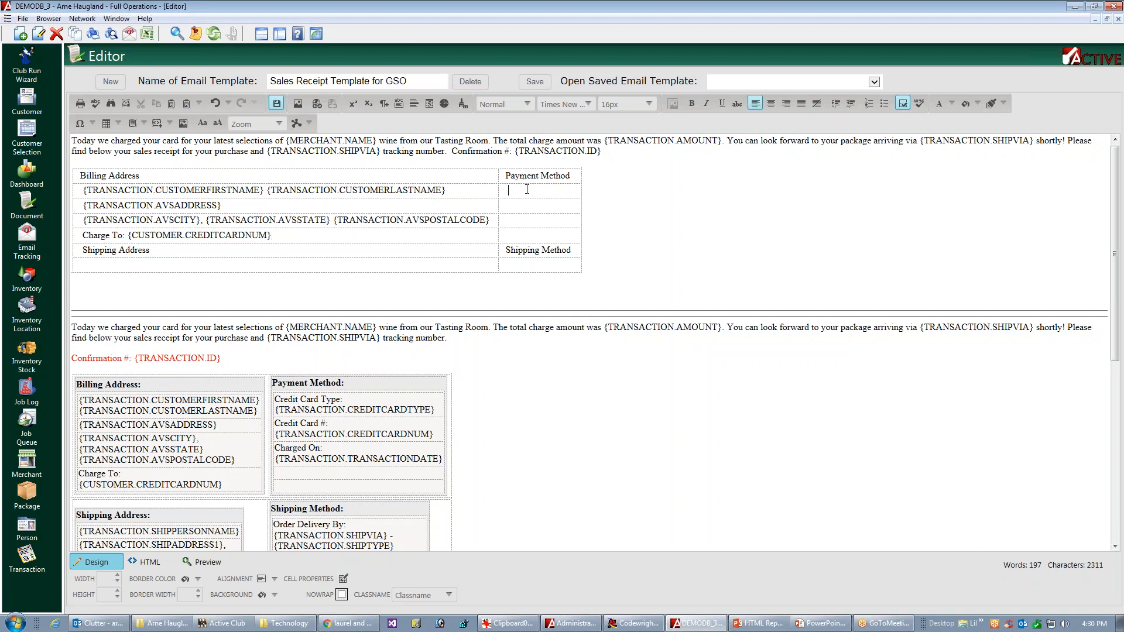
key("ctrl+v")
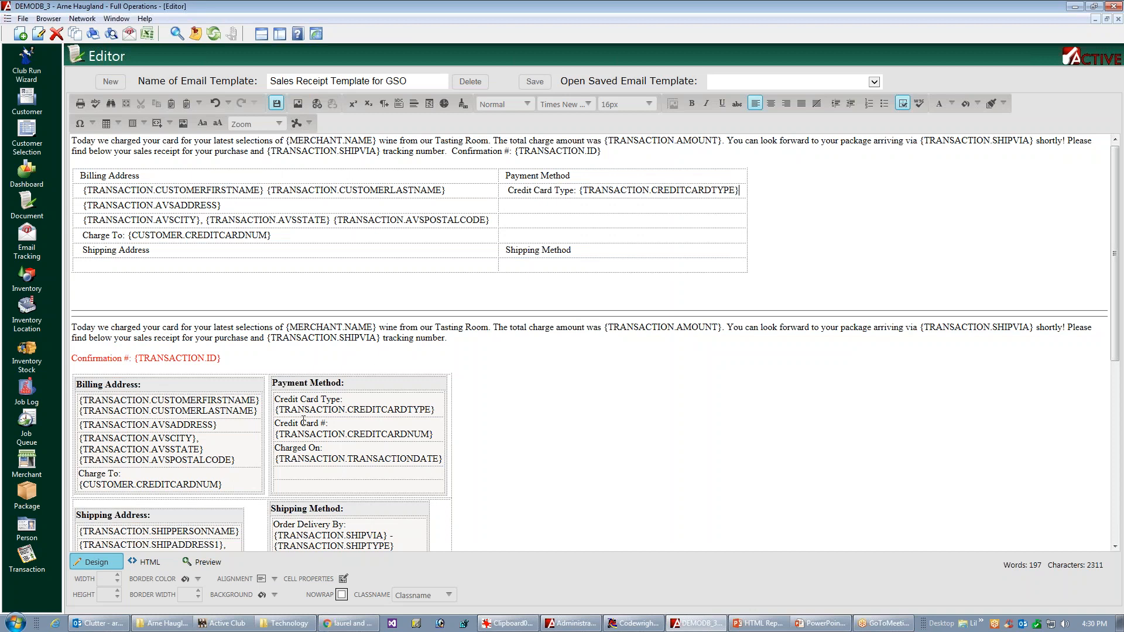
triple_click(304, 422)
key("ctrl+c")
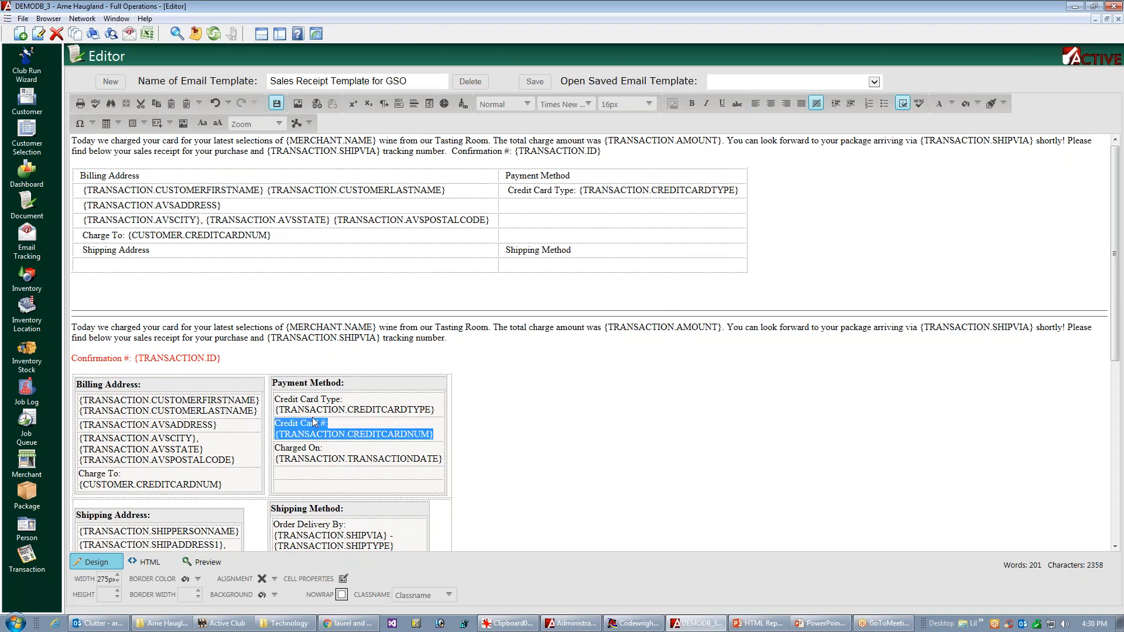
left_click(528, 206)
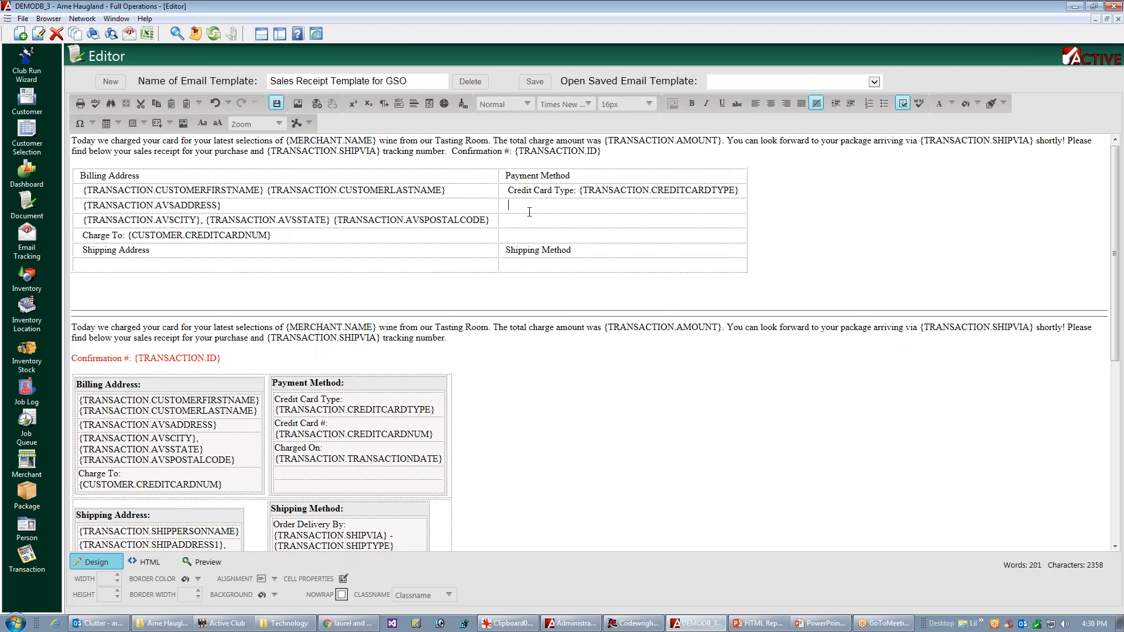
key("ctrl+v")
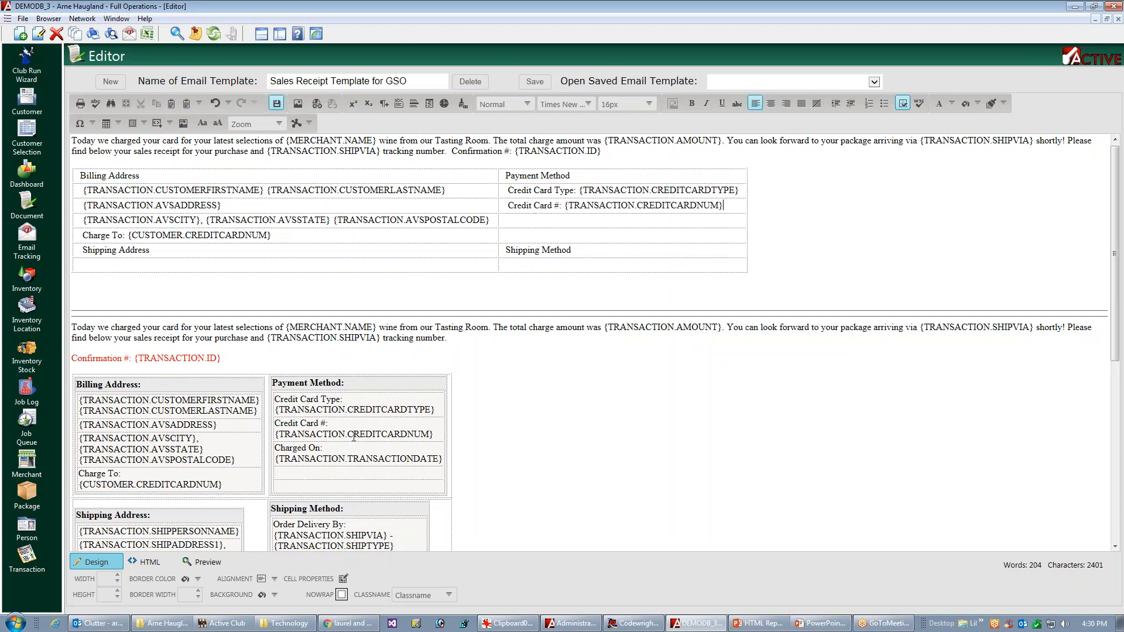
Step: Copy the original "Charged On: {TRANSACTION.TRANSACTIONDATE}" line into the third row under Payment Method
triple_click(308, 458)
key("ctrl+c")
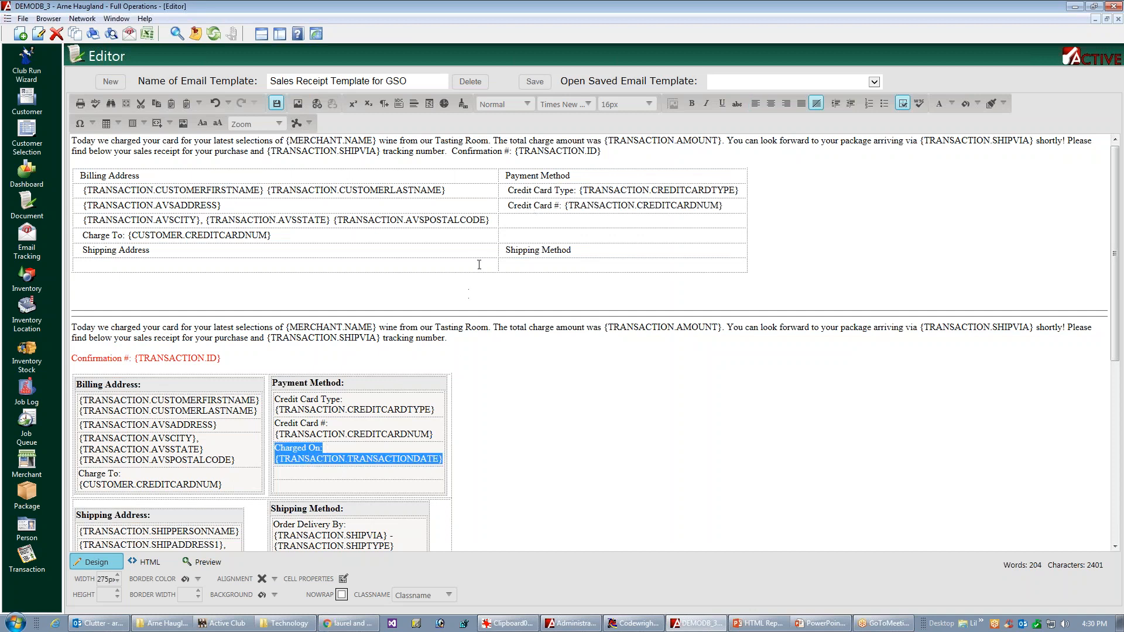
left_click(586, 225)
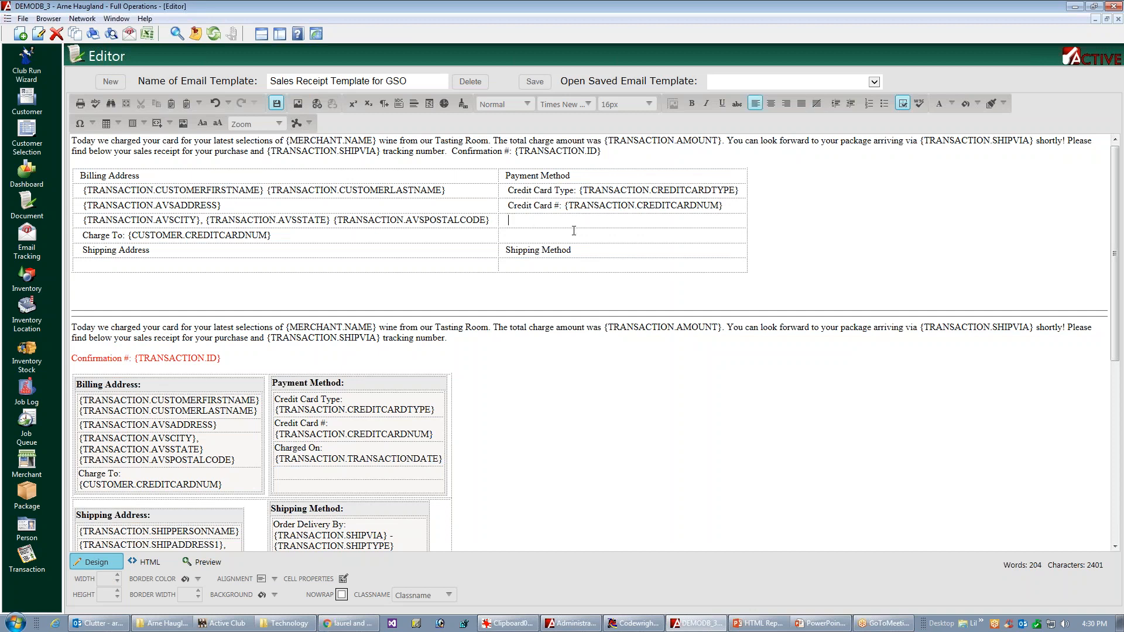
key("ctrl+v")
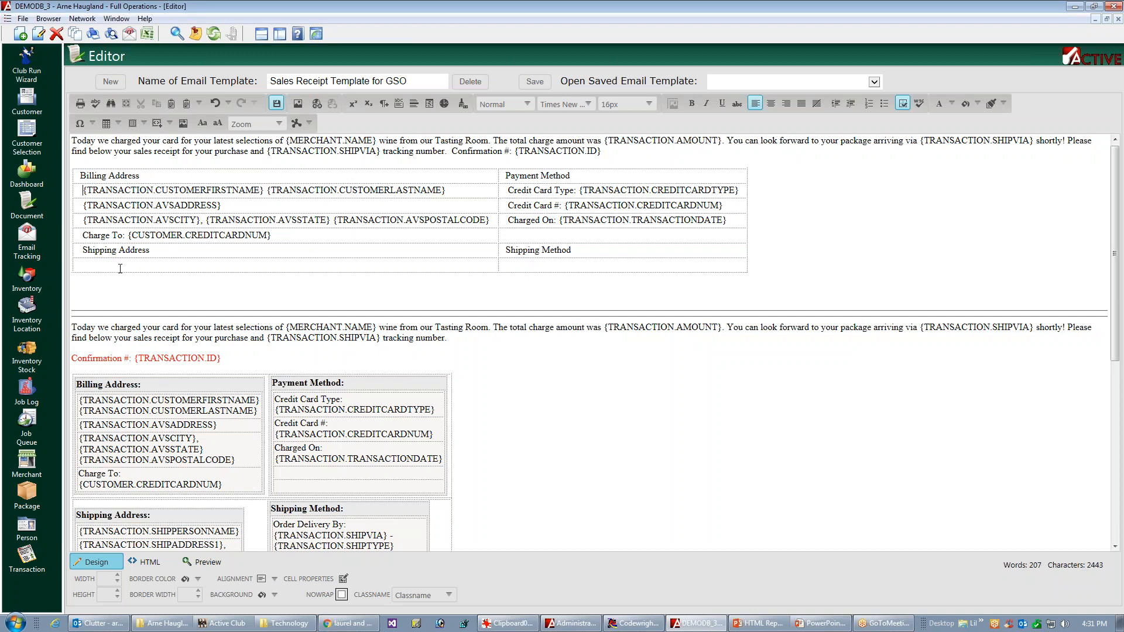
Step: Insert two more blank rows below the empty row under Shipping Address, matching the lines of the original shipping block
left_click(162, 264)
left_click_drag(1119, 304, 1106, 347)
left_click(186, 445)
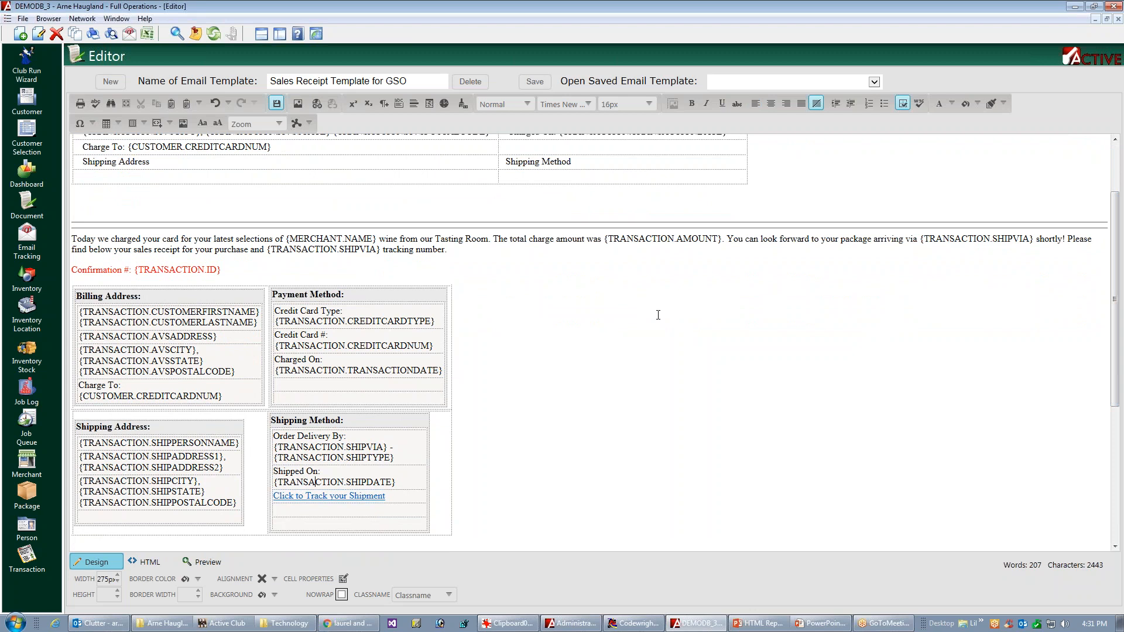
scroll(501, 317, "up", 3)
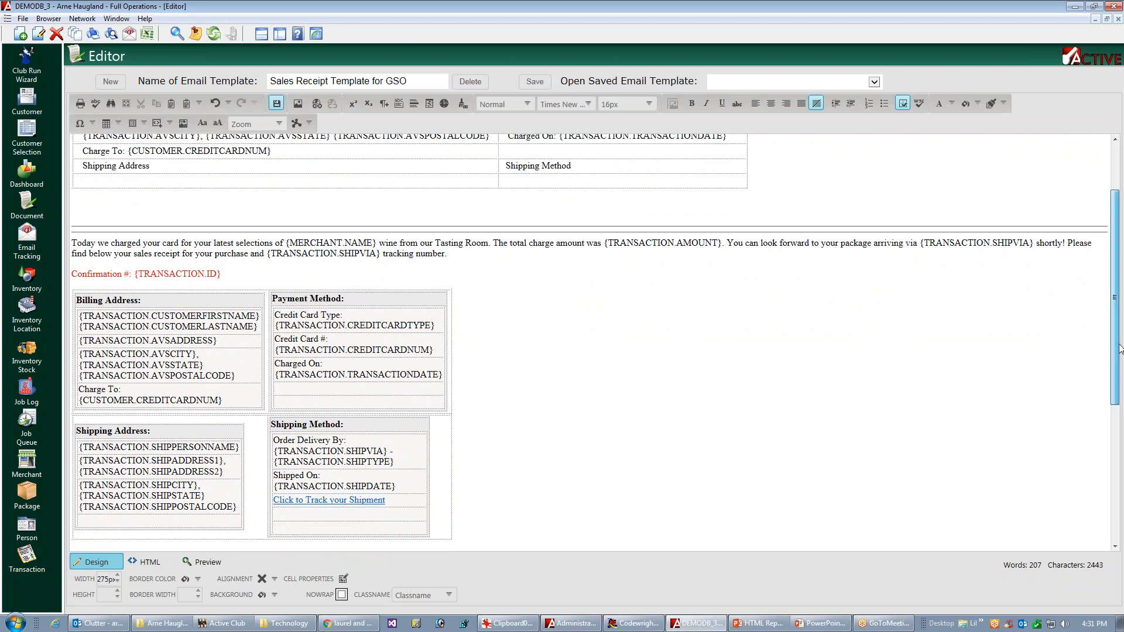
left_click(124, 267)
right_click(124, 268)
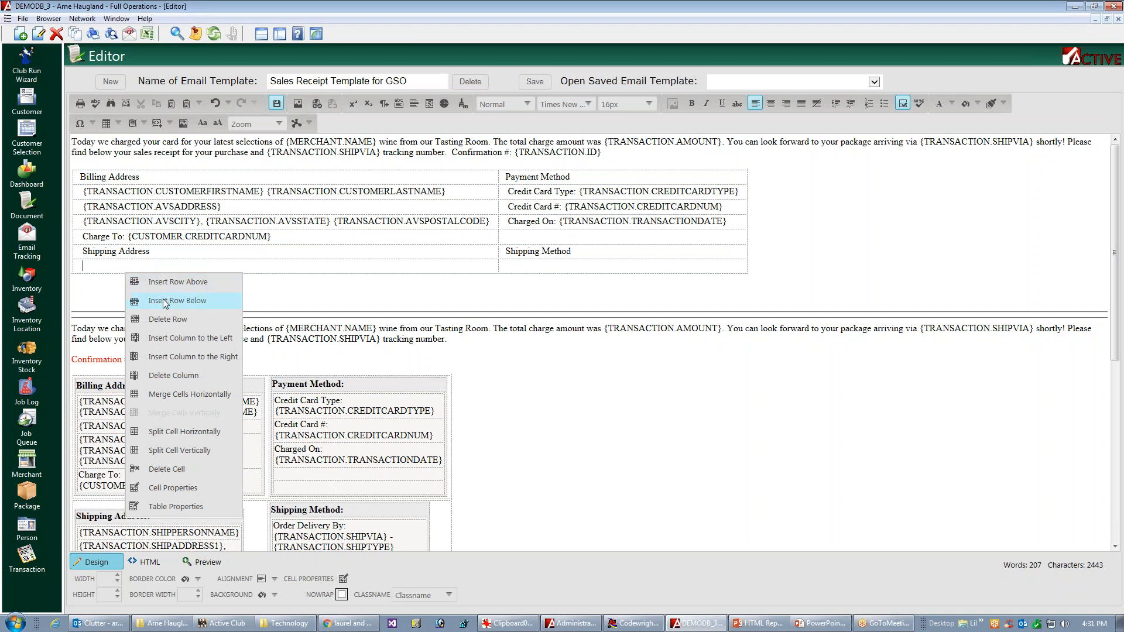
left_click(164, 302)
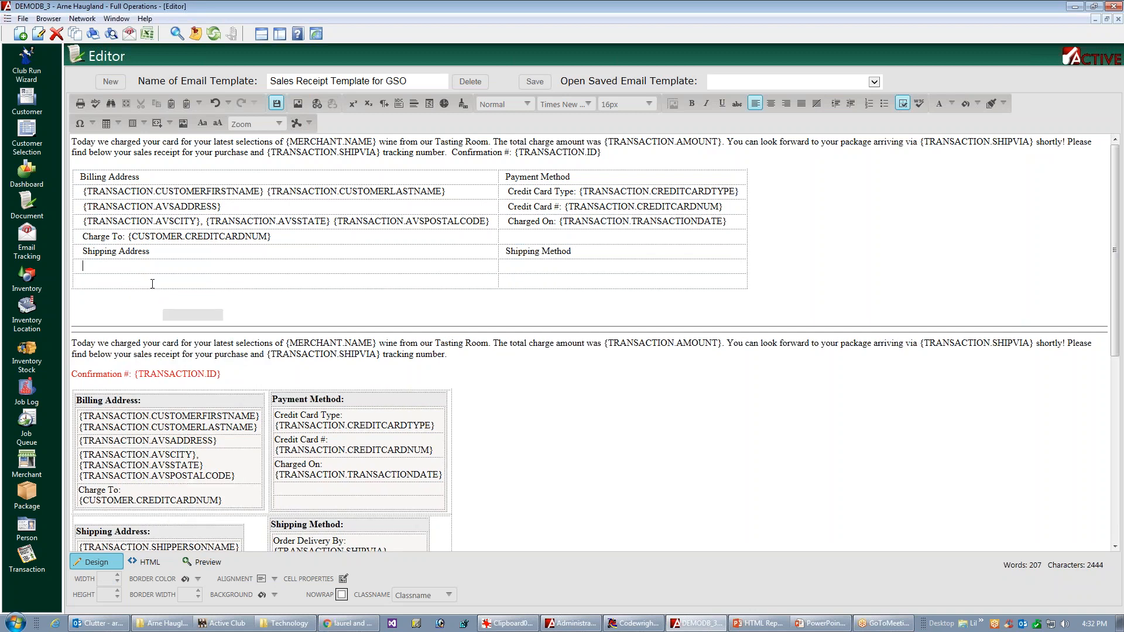
right_click(152, 284)
left_click(213, 317)
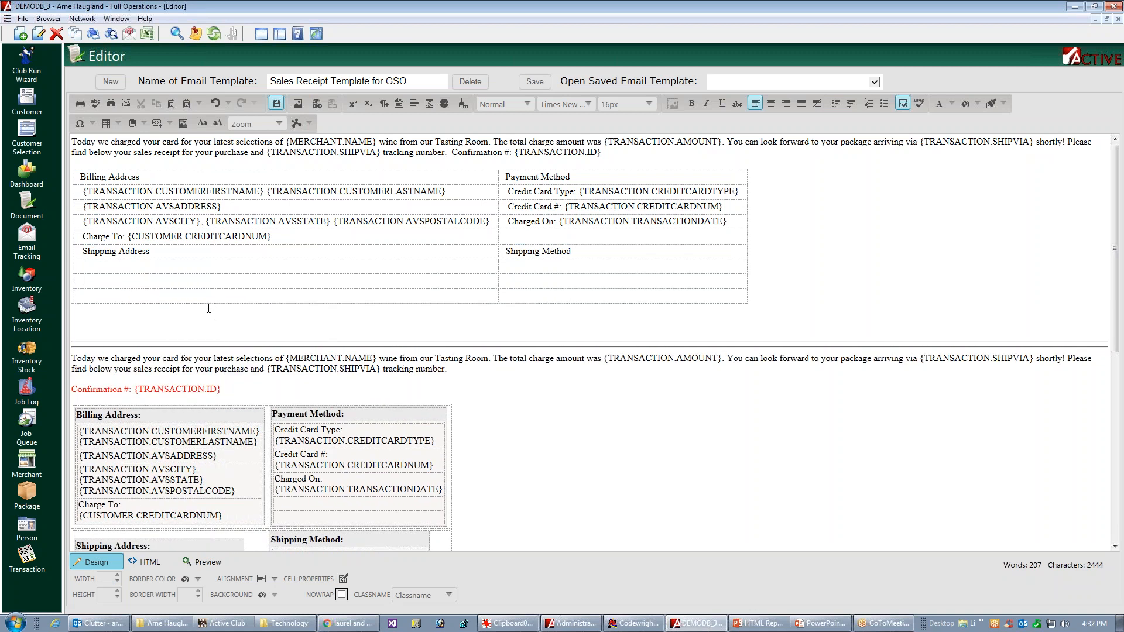
Step: Copy the {TRANSACTION.SHIPPERSONNAME} field from the original shipping block into the first row under Shipping Address
left_click_drag(1115, 305, 1115, 394)
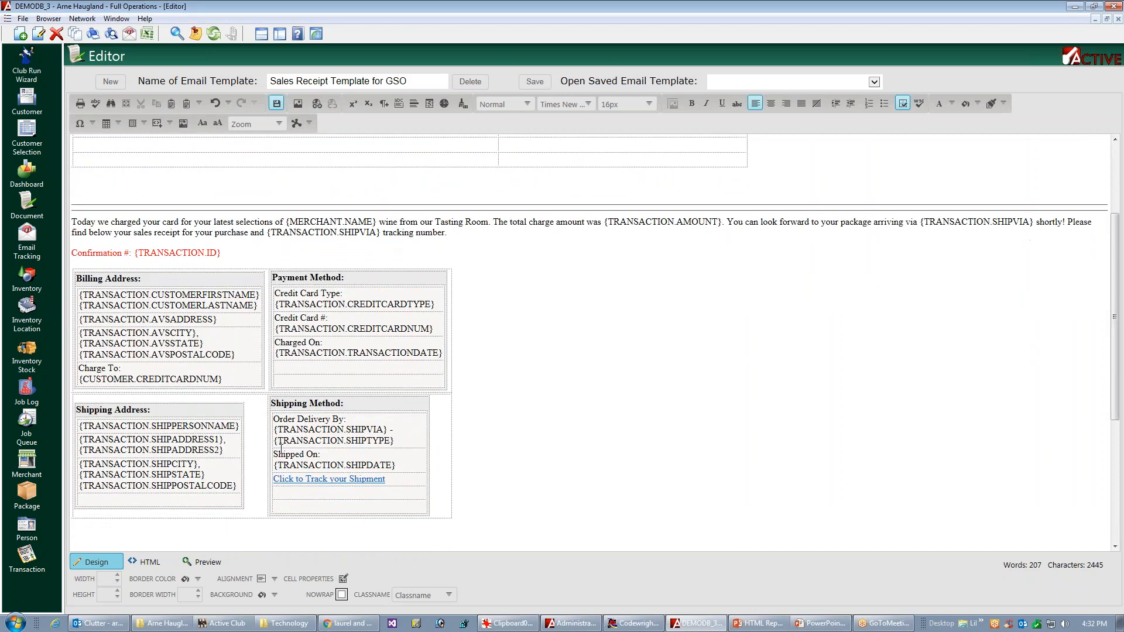
double_click(195, 426)
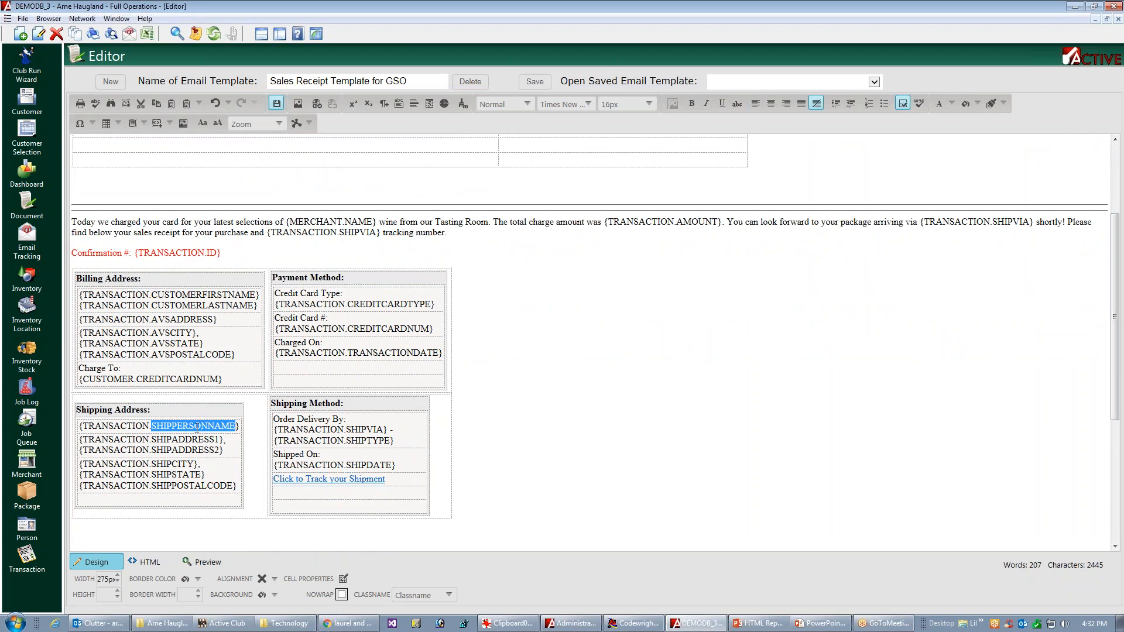
triple_click(195, 427)
key("ctrl+c")
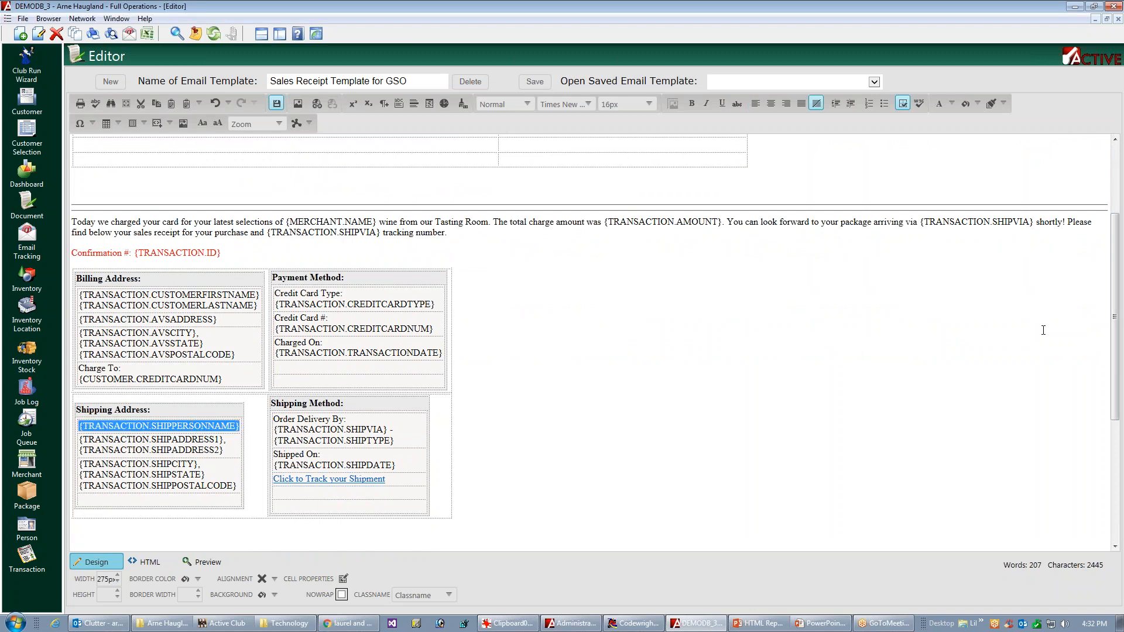
scroll(319, 230, "up", 3)
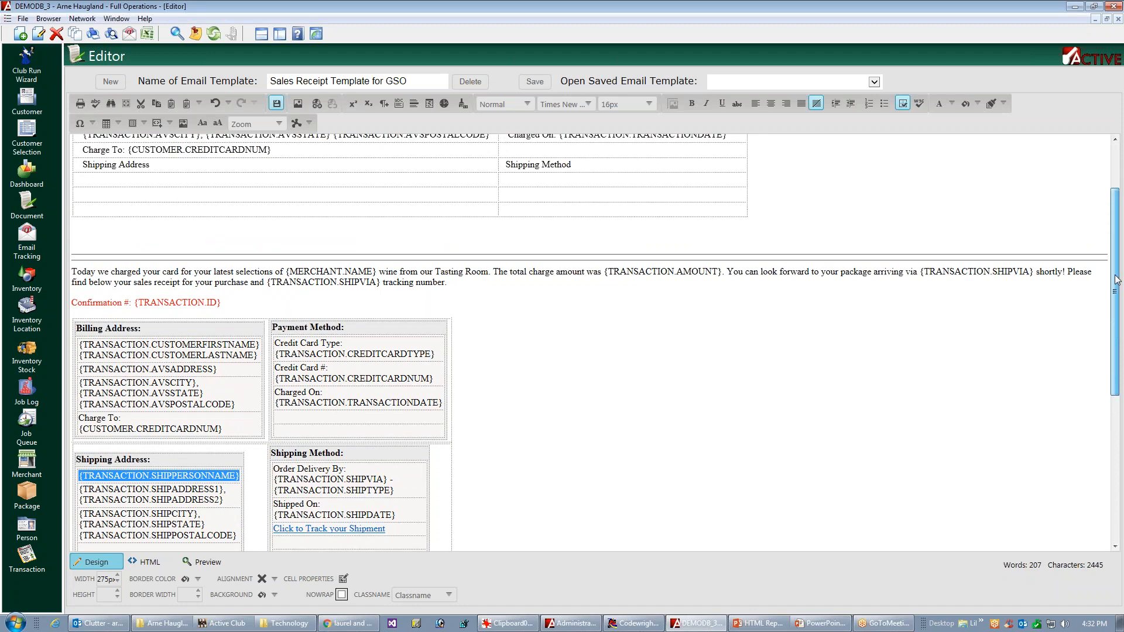
left_click(102, 266)
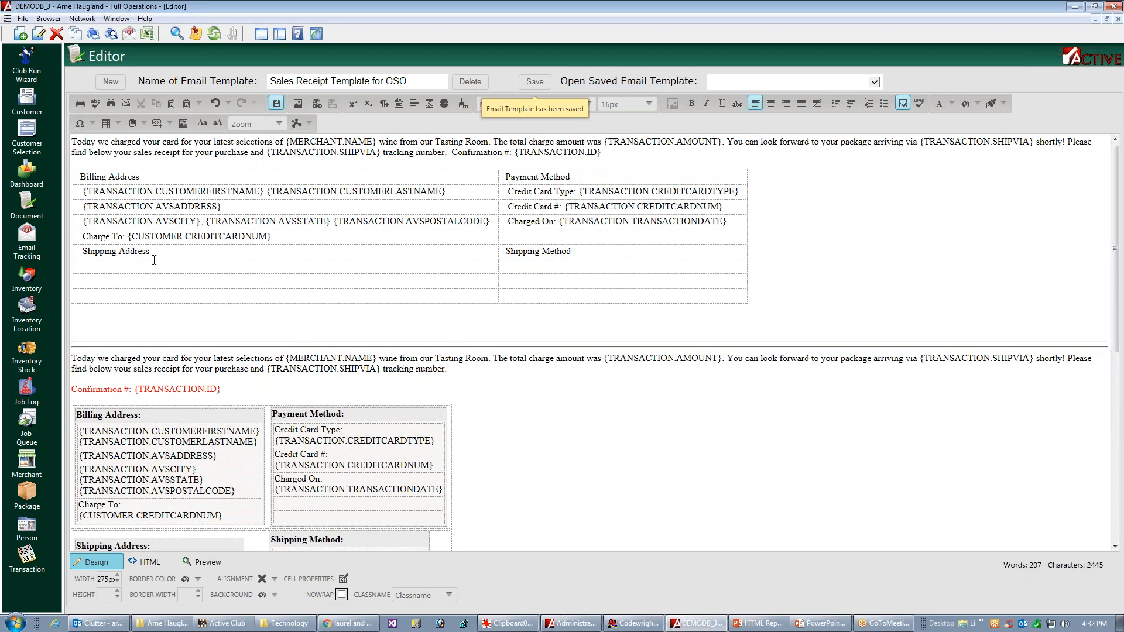
key("ctrl+v")
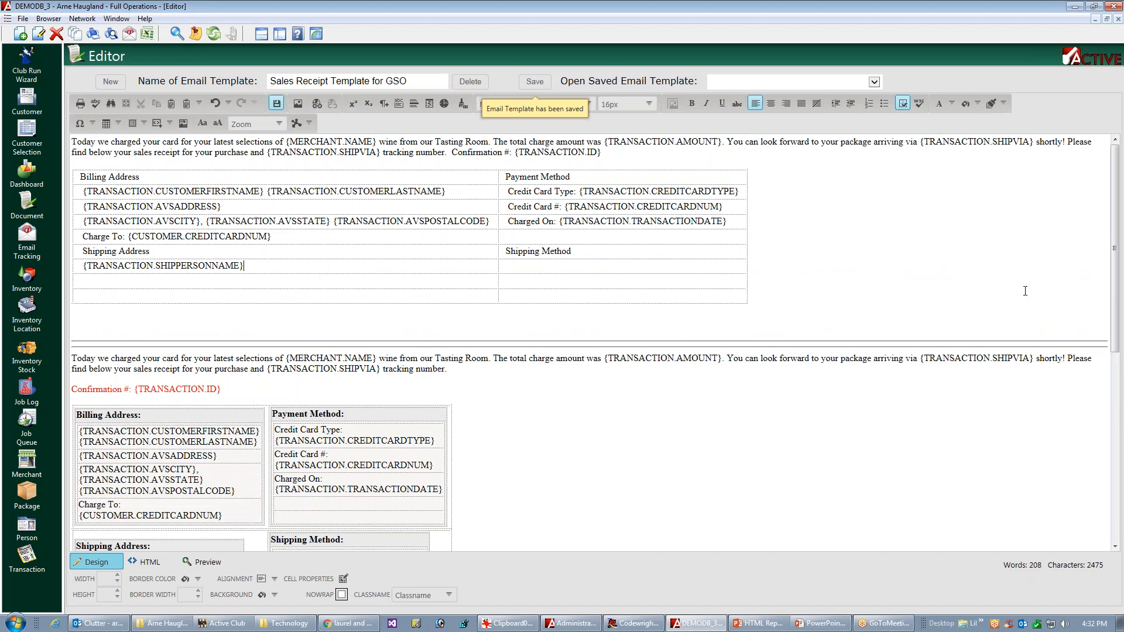
Step: Copy the original "{TRANSACTION.SHIPADDRESS1}, {TRANSACTION.SHIPADDRESS2}" line into the second row under Shipping Address
scroll(1093, 328, "down", 3)
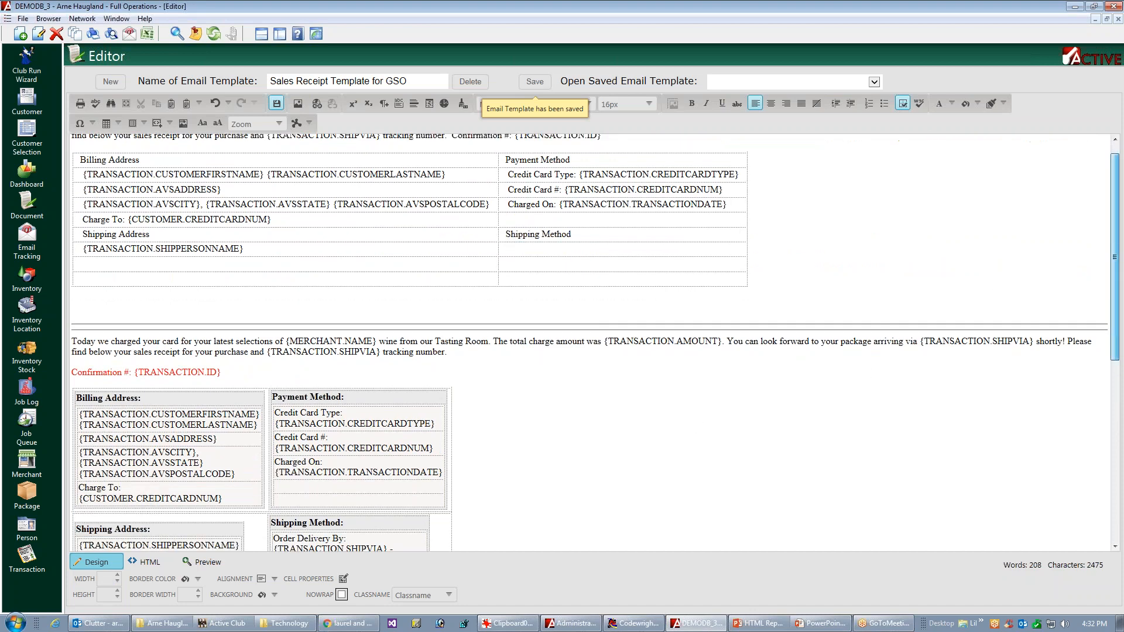
left_click(171, 444)
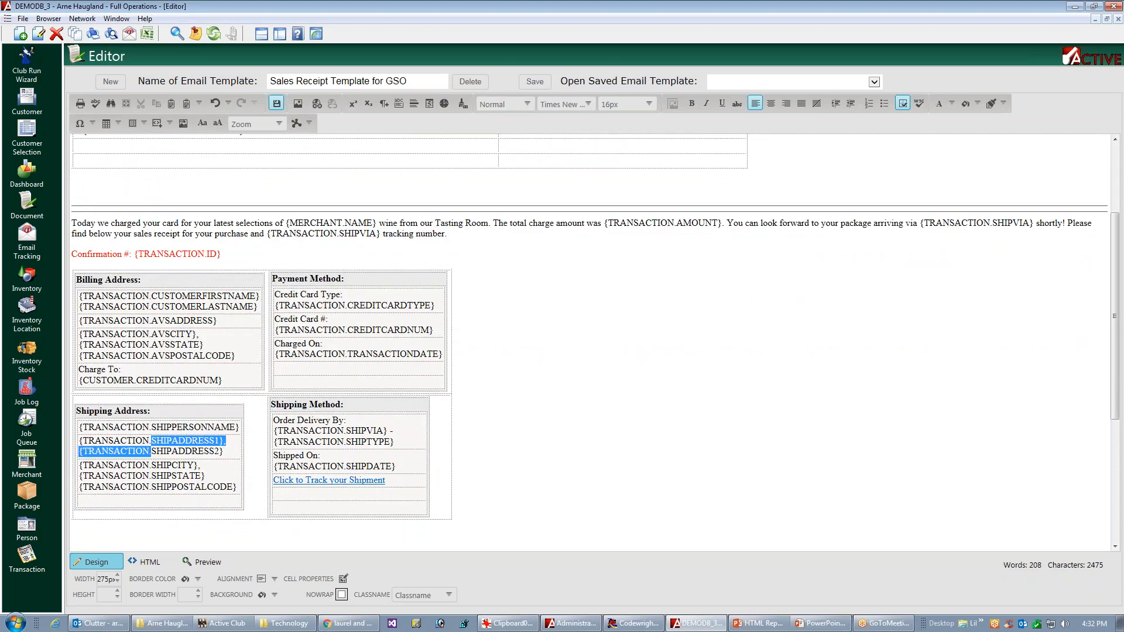
double_click(174, 452)
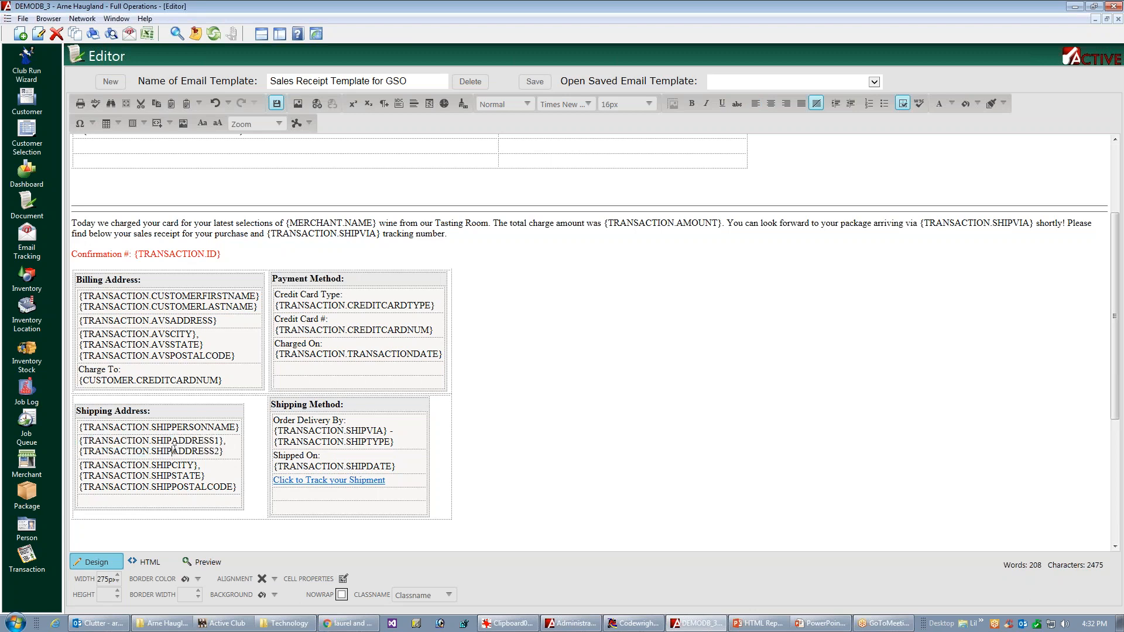
triple_click(173, 452)
key("ctrl+c")
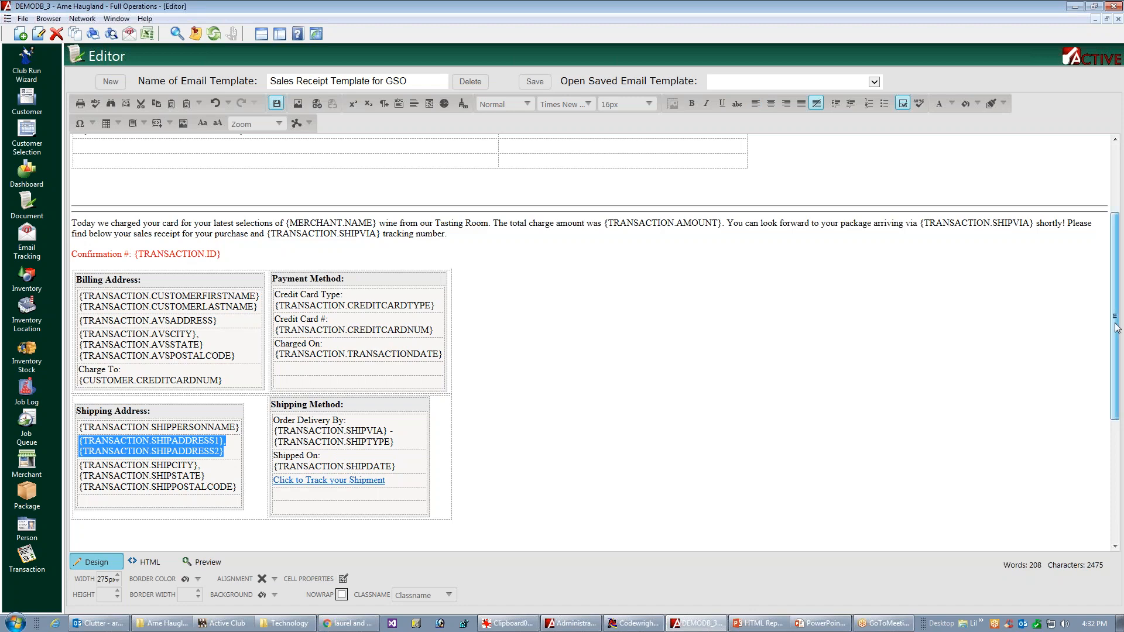
scroll(132, 283, "up", 3)
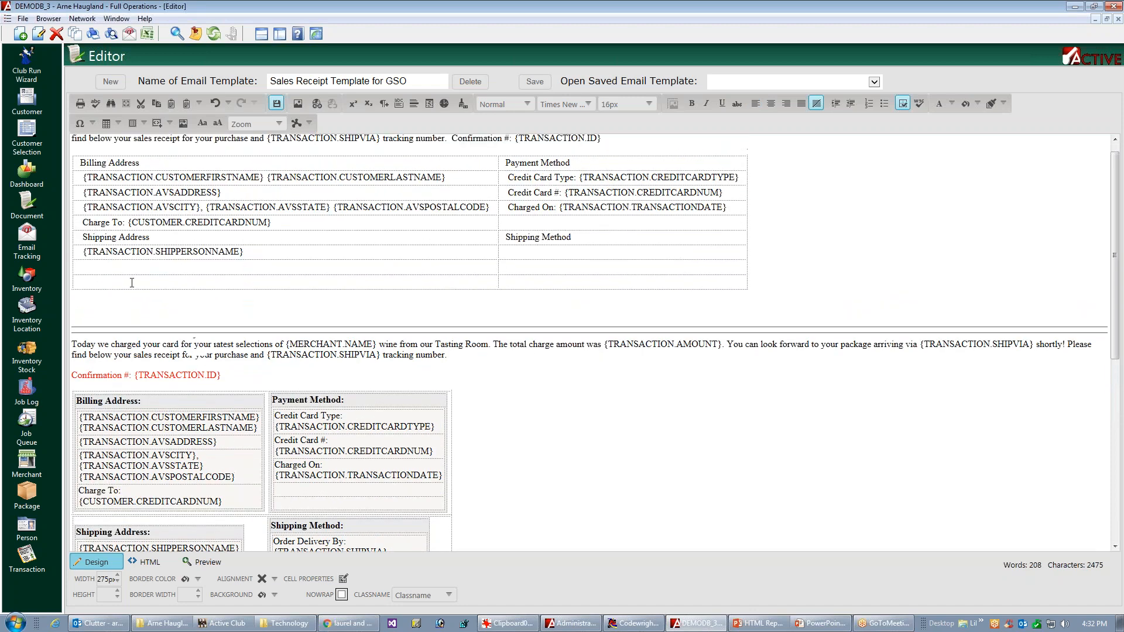
left_click(130, 267)
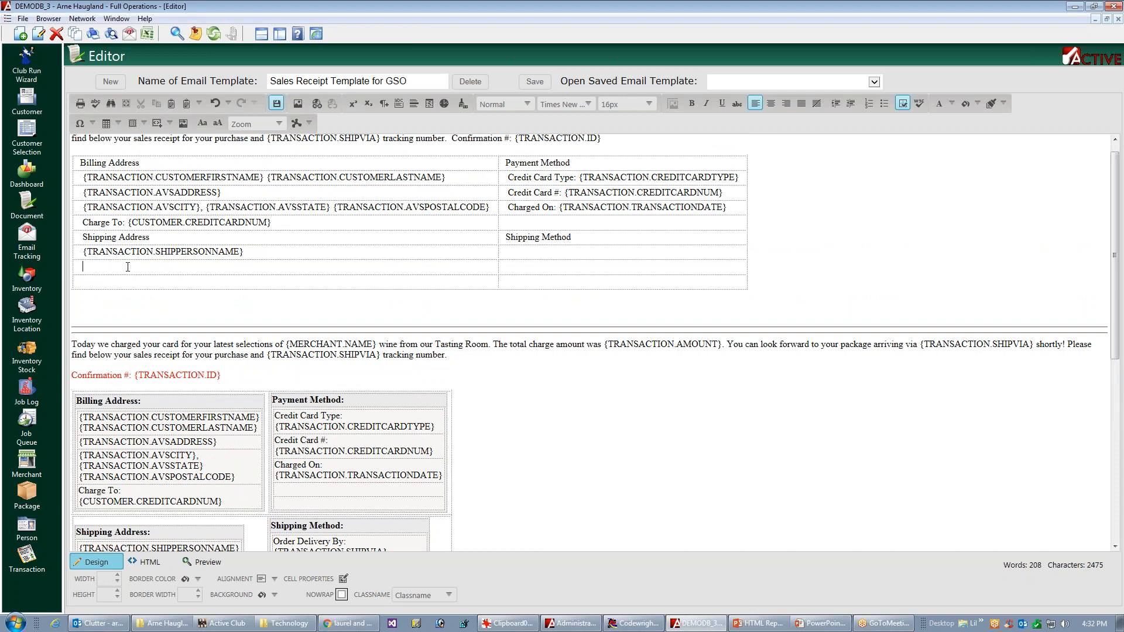
key("ctrl+v")
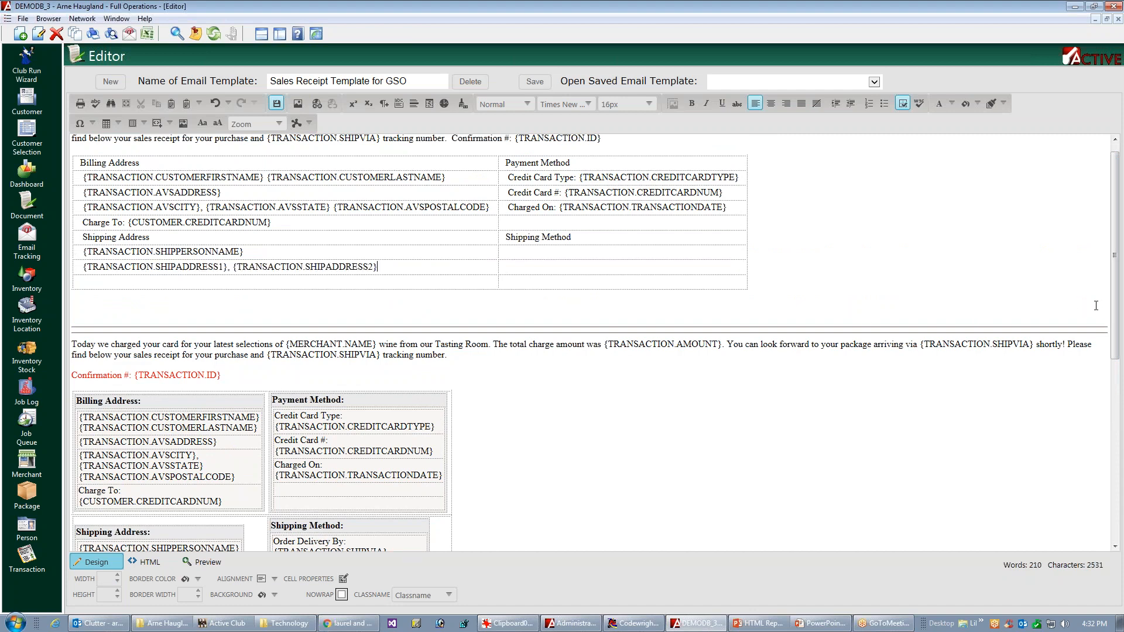
Step: Copy the original shipping city, state and postal code fields into the third row under Shipping Address
scroll(159, 457, "down", 3)
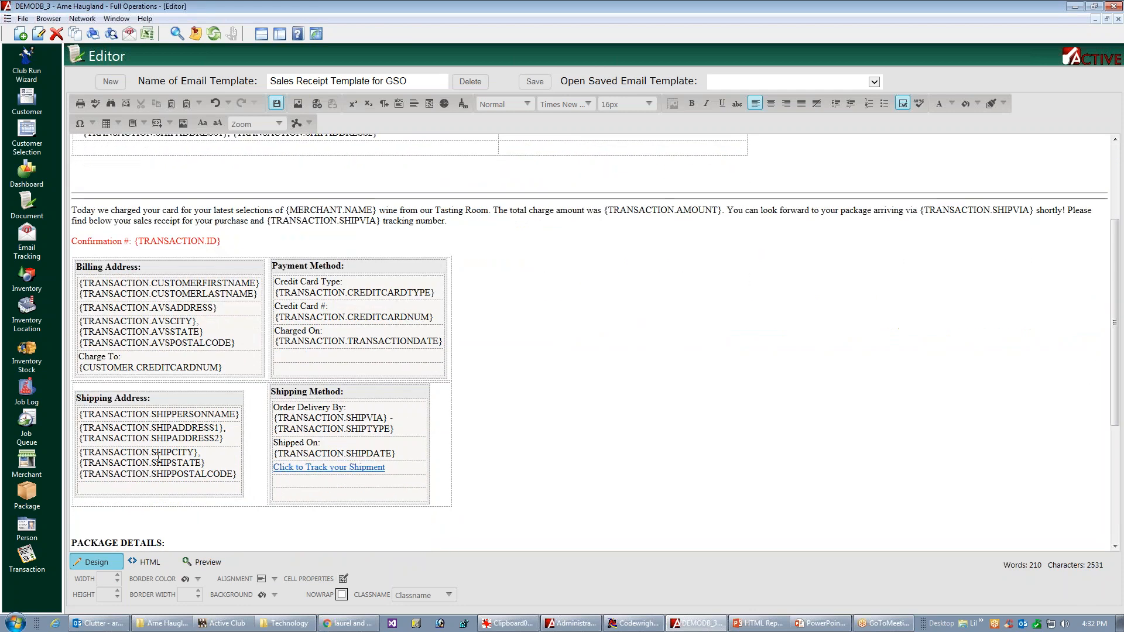
triple_click(153, 463)
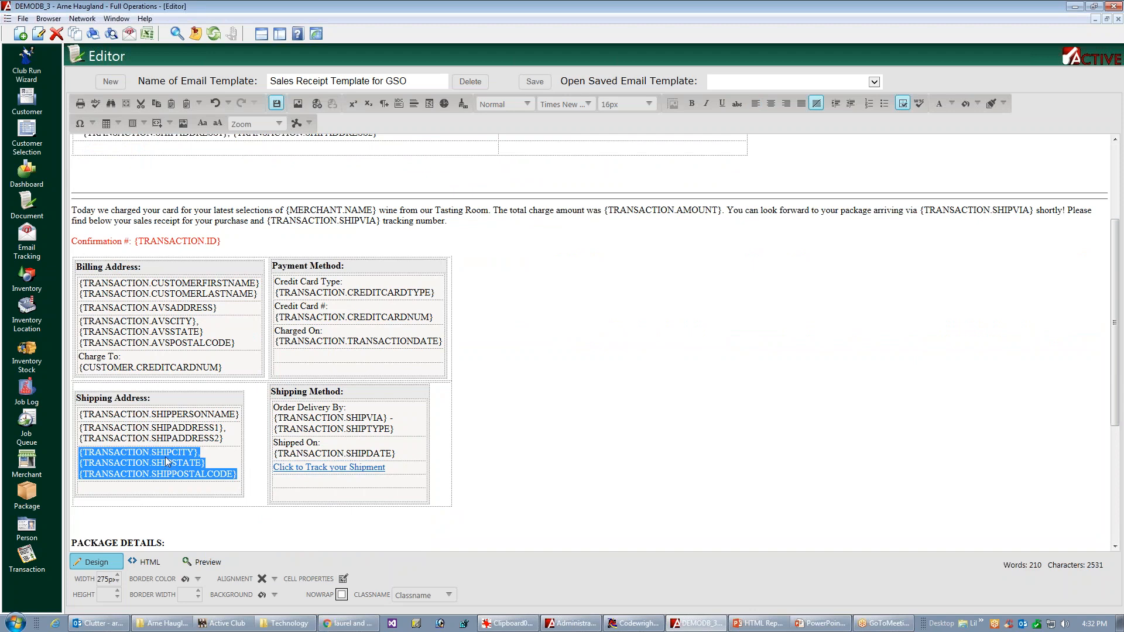
left_click_drag(1116, 296, 1120, 230)
left_click(124, 279)
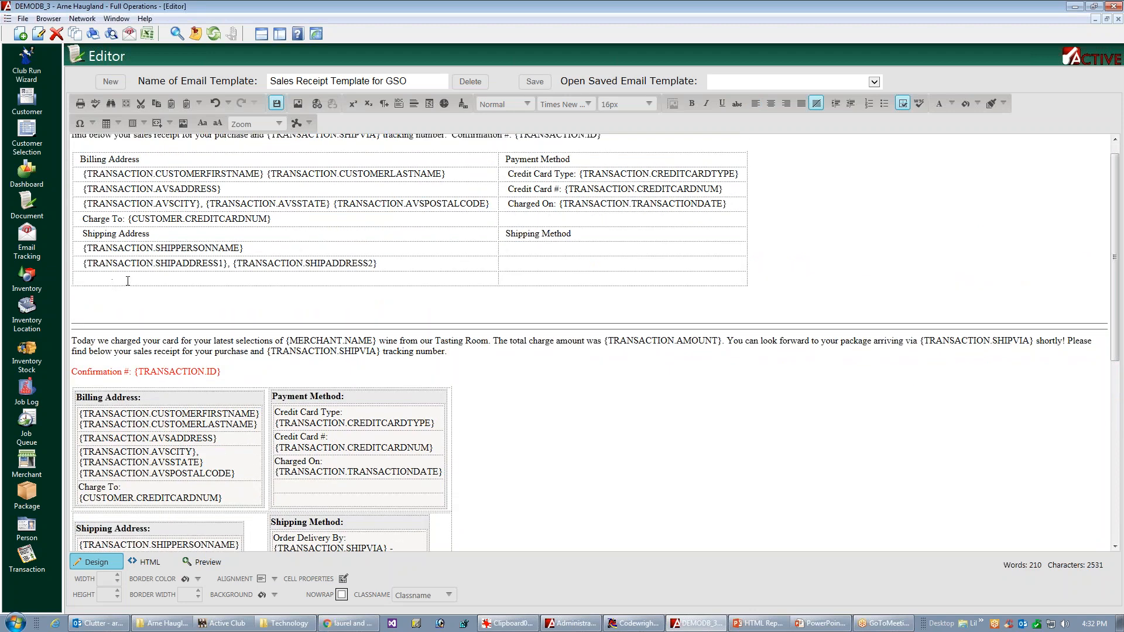
type("{TRANSACTION.SHIPCITY}, {TRANSACTION.SHIPSTATE} {TRANSACTION.SHIPPOSTALCODE}")
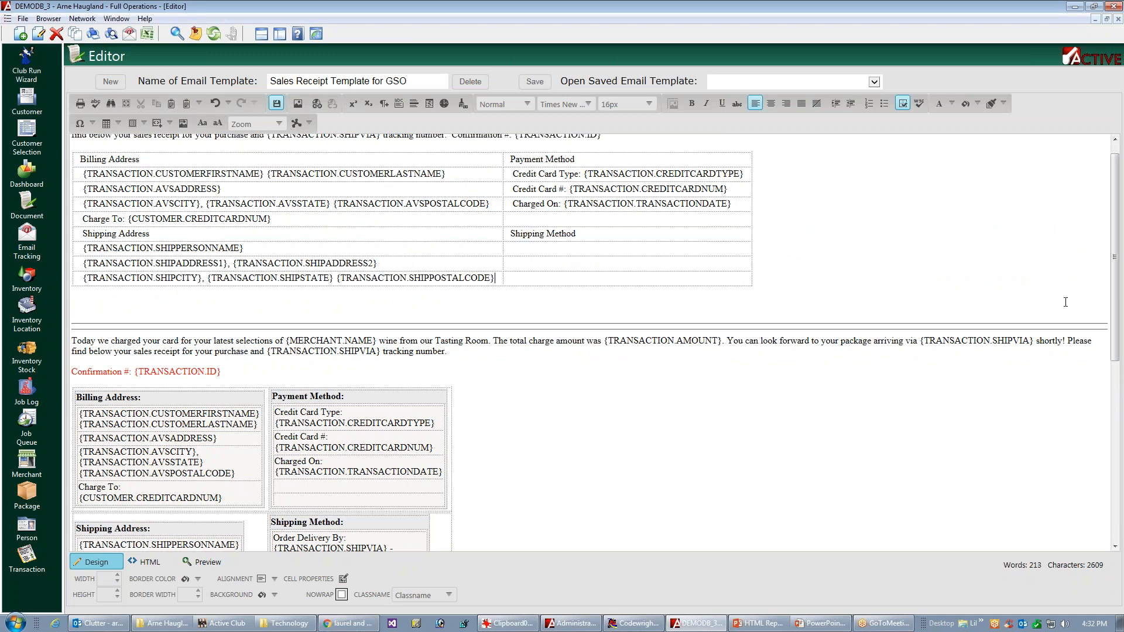
Step: Copy the original "Order Delivery By: {TRANSACTION.SHIPVIA} - {TRANSACTION.SHIPTYPE}" line into the first row under Shipping Method
scroll(385, 475, "down", 3)
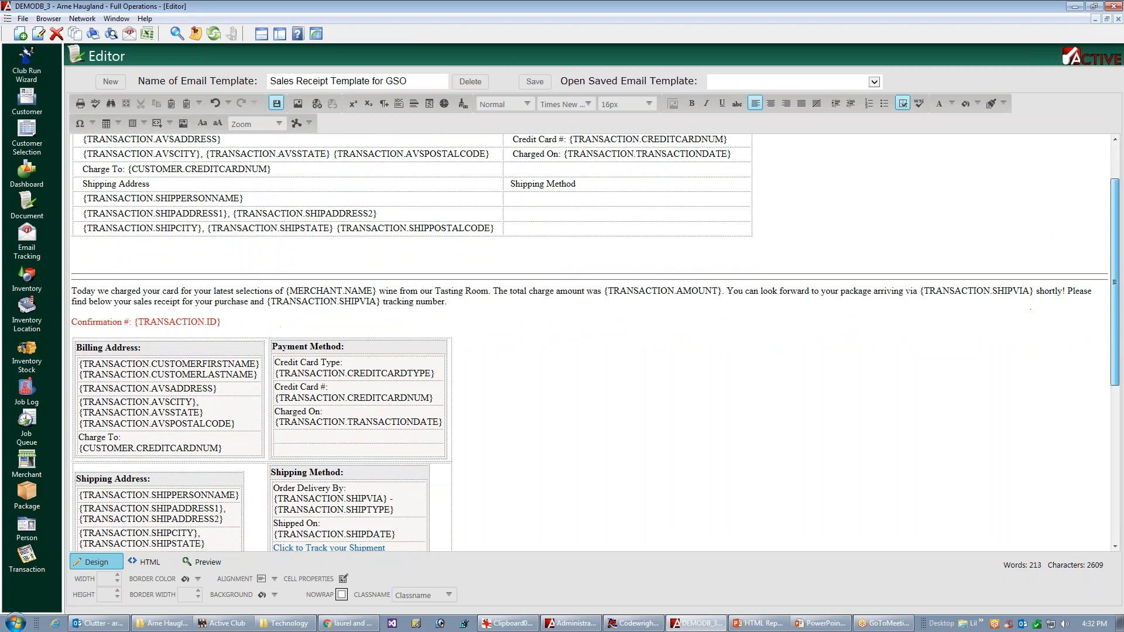
triple_click(384, 475)
key("ctrl+c")
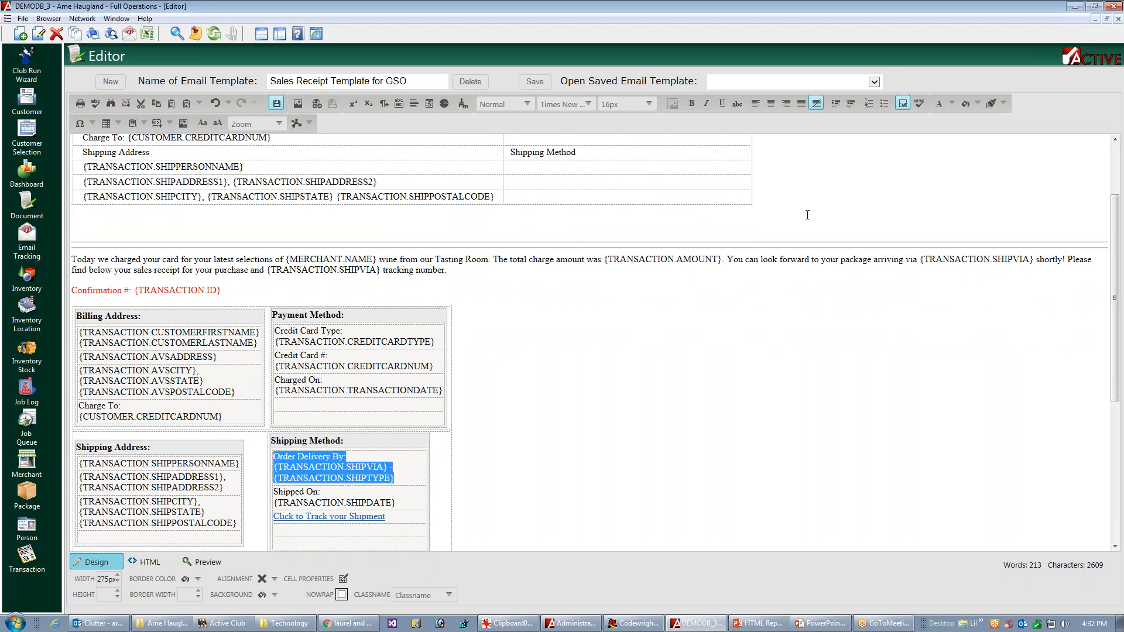
left_click(550, 167)
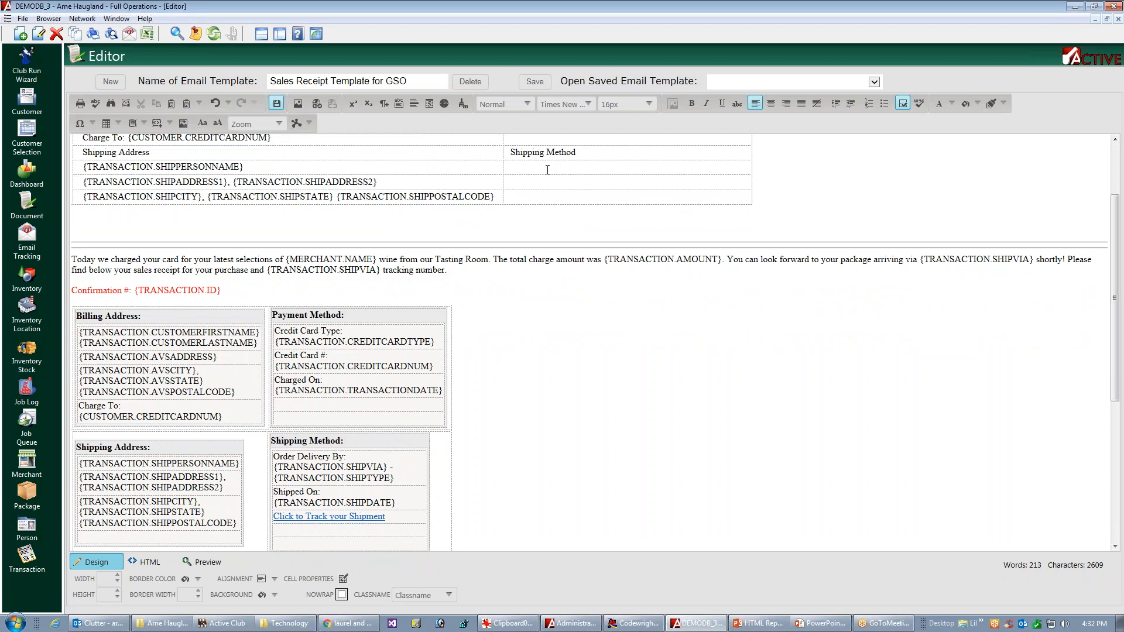
key("ctrl+v")
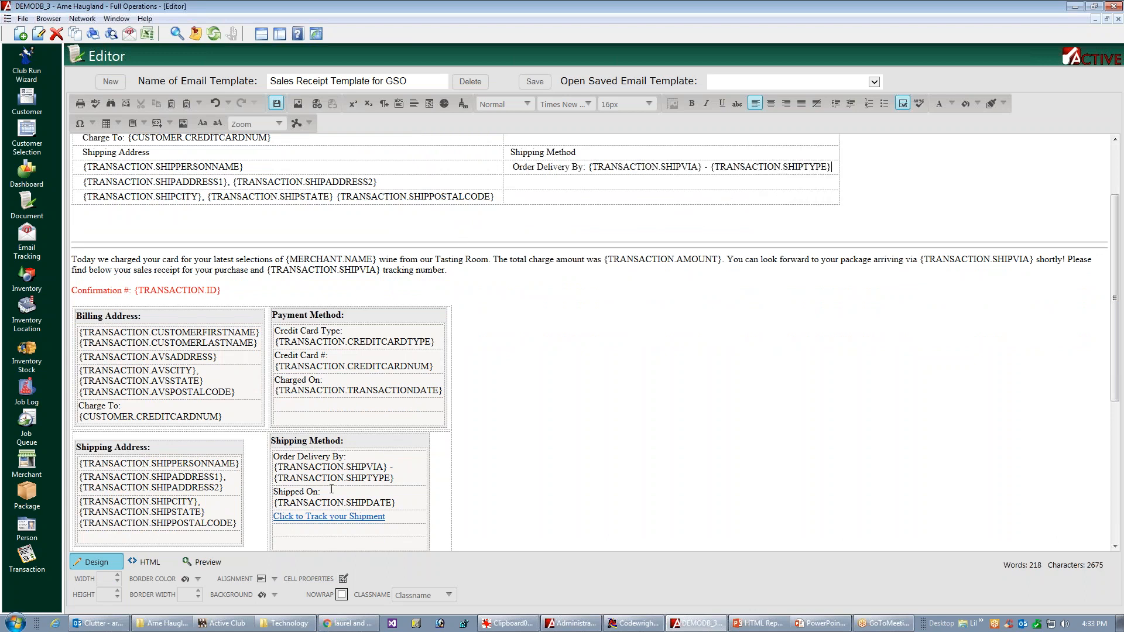
Step: Copy the original "Shipped On: {TRANSACTION.SHIPDATE}" line and "Click to Track your Shipment" link into the second and third rows under Shipping Method
triple_click(331, 490)
key("ctrl+c")
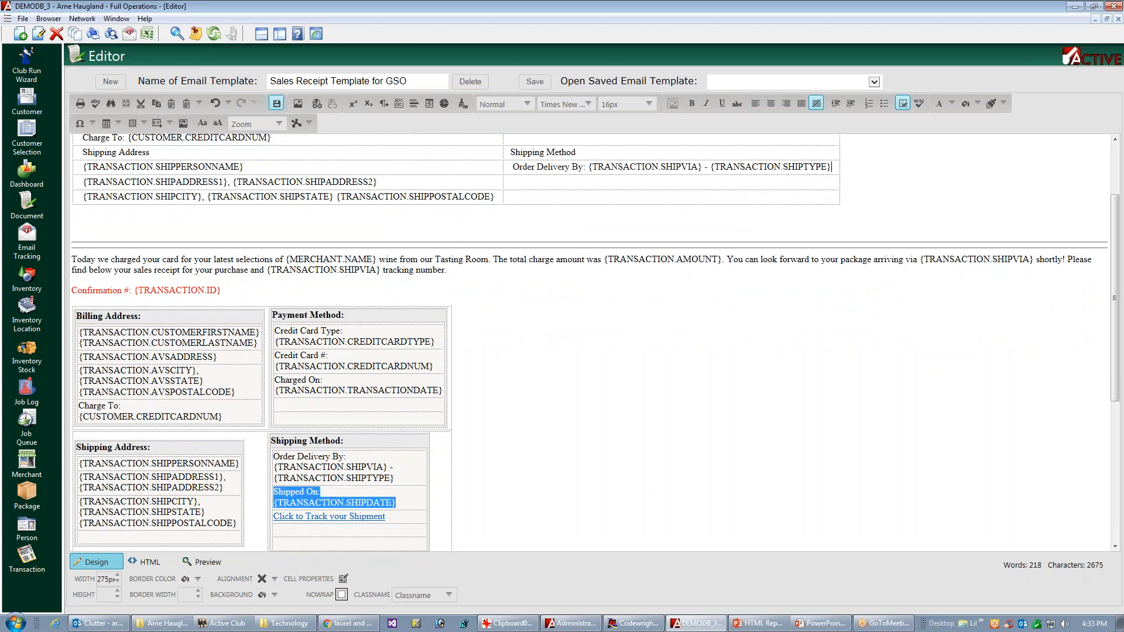
left_click(513, 184)
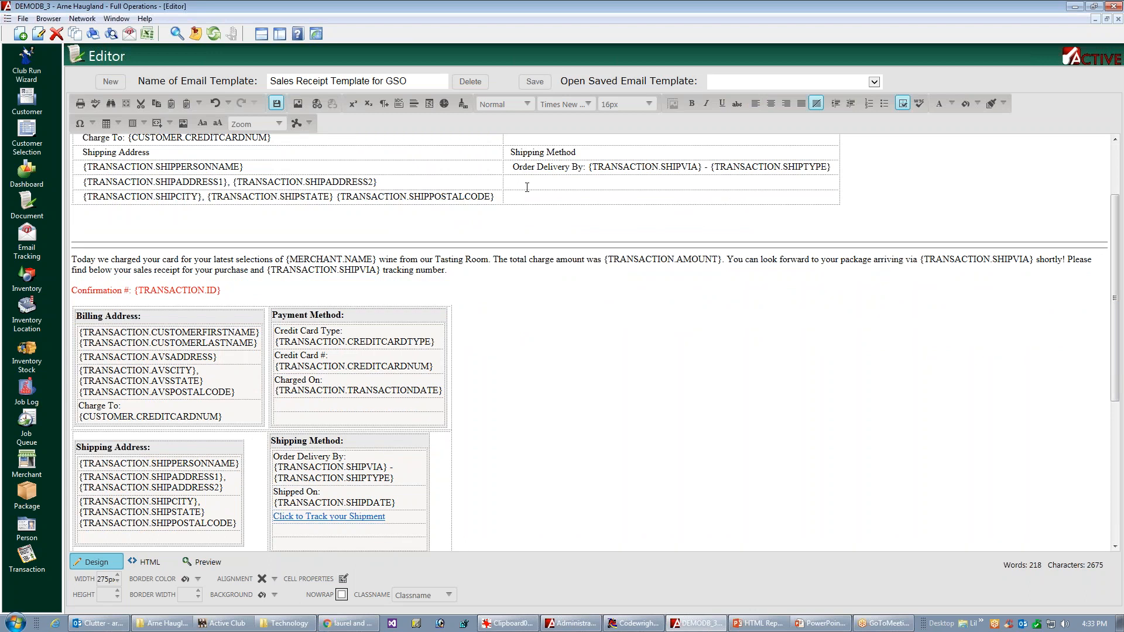
key("ctrl+v")
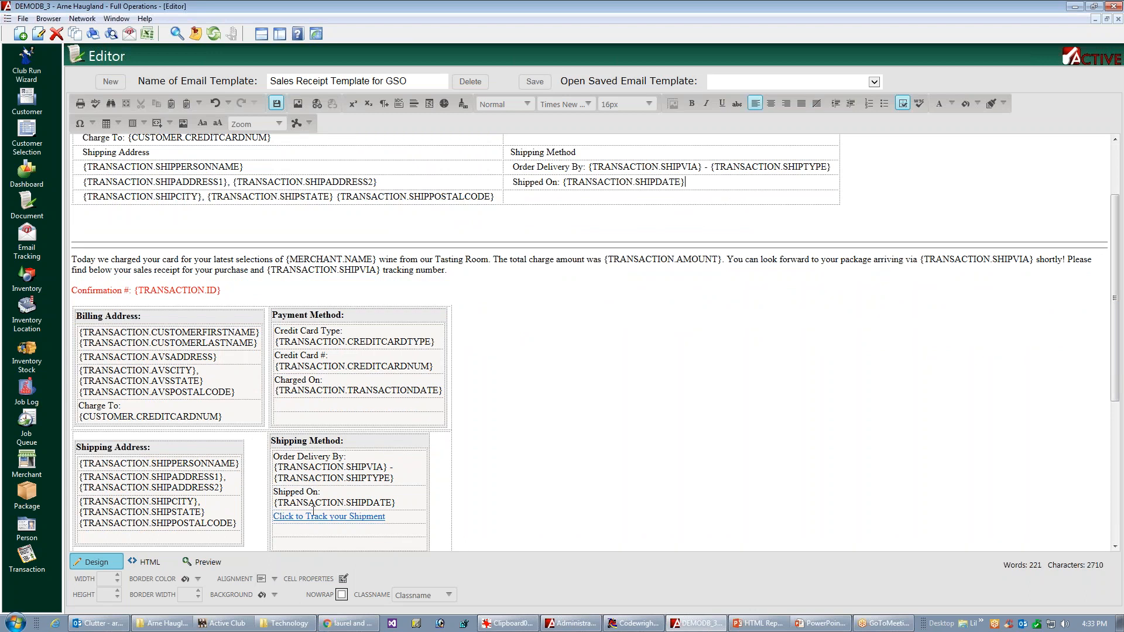
left_click(320, 516)
key("ctrl+c")
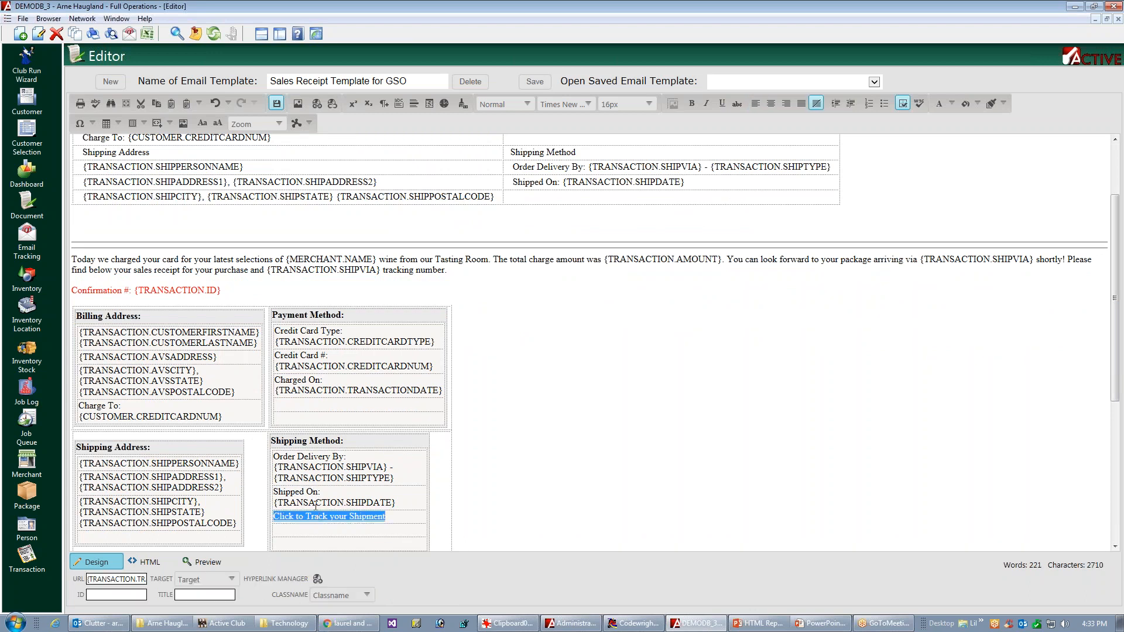
left_click(527, 197)
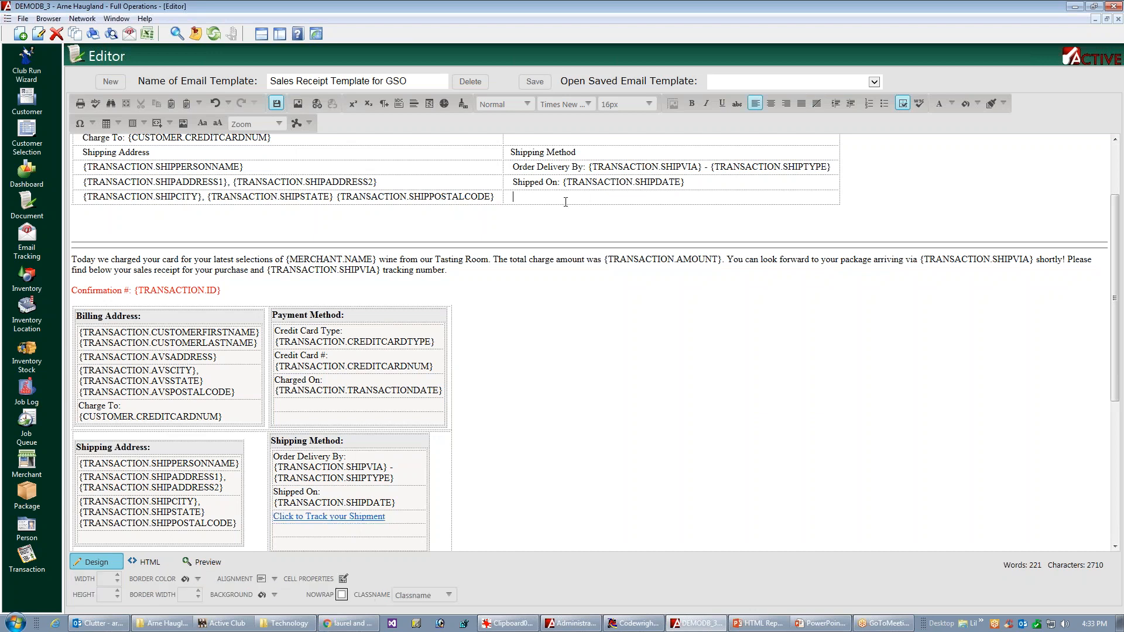
key("ctrl+v")
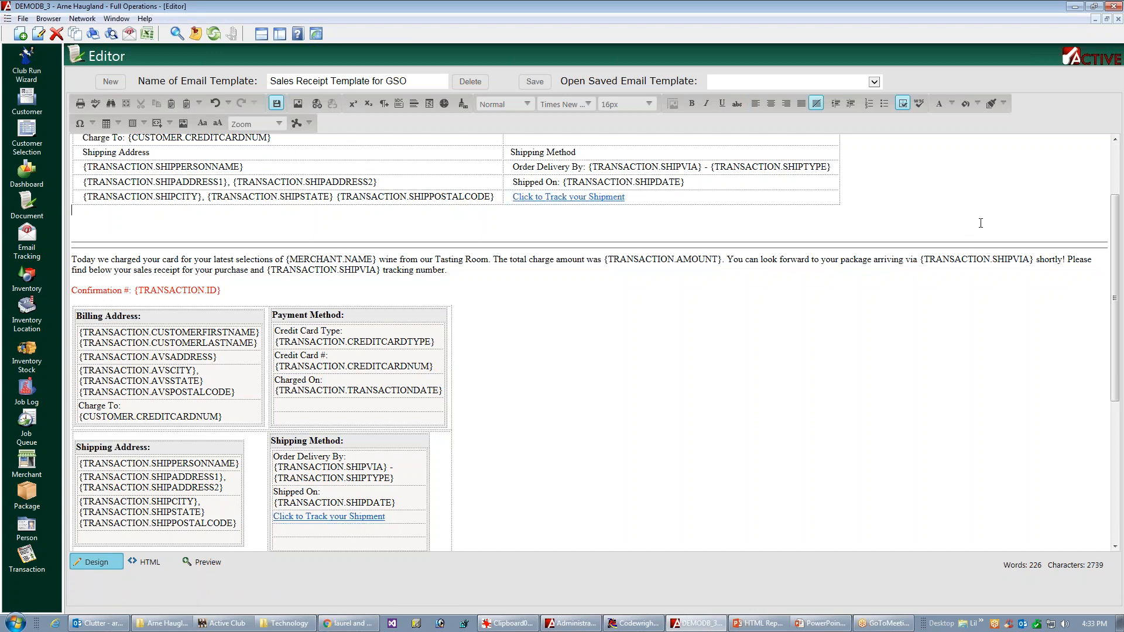
Step: Set 12 px top and bottom padding on the Billing Address, Payment Method, Shipping Address and Shipping Method heading cells of the new table
left_click_drag(1116, 238, 1115, 188)
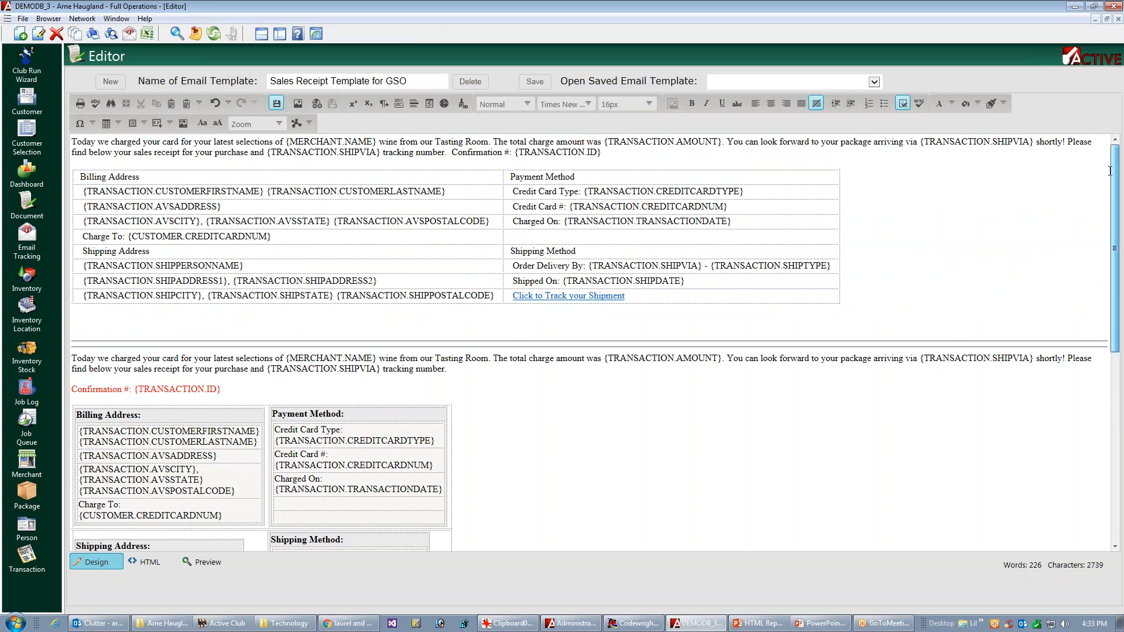
left_click(842, 226)
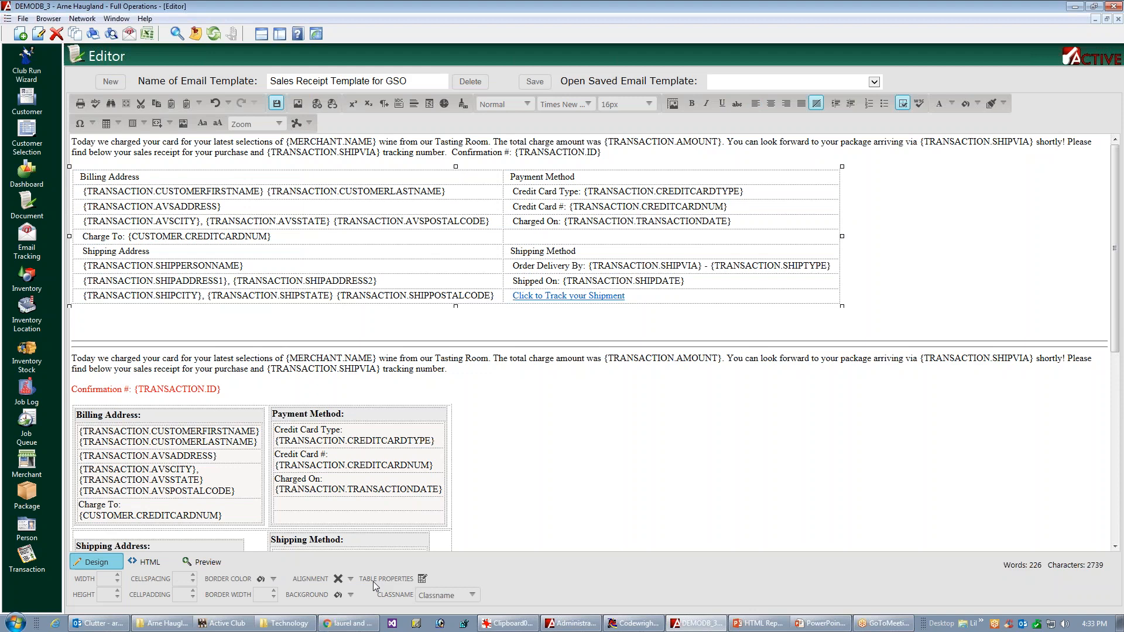
left_click(422, 579)
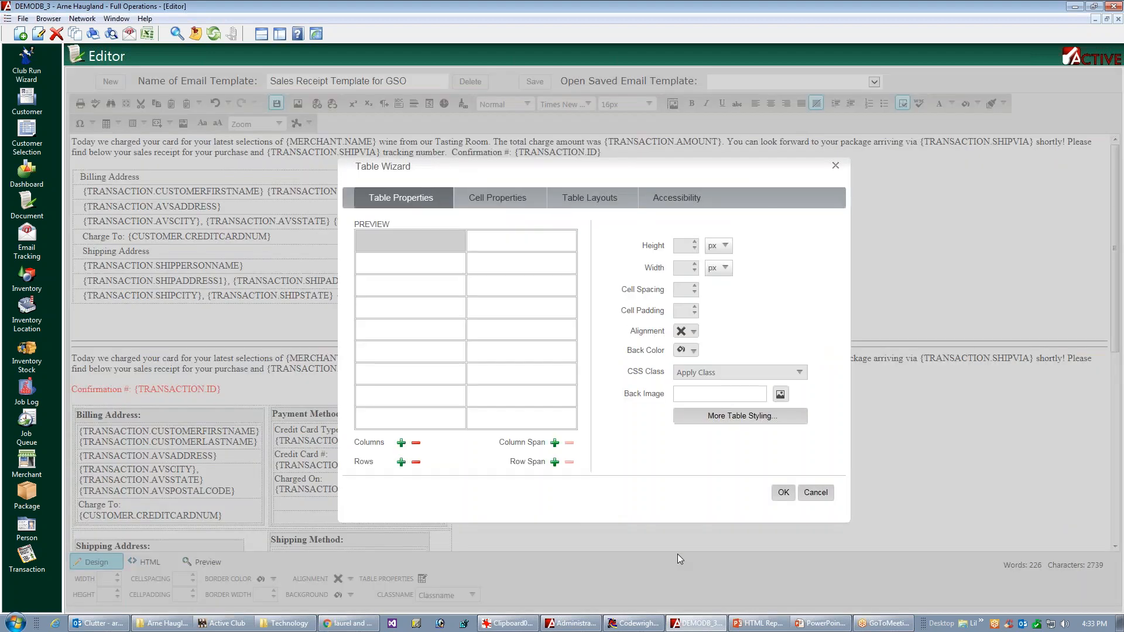
left_click(480, 200)
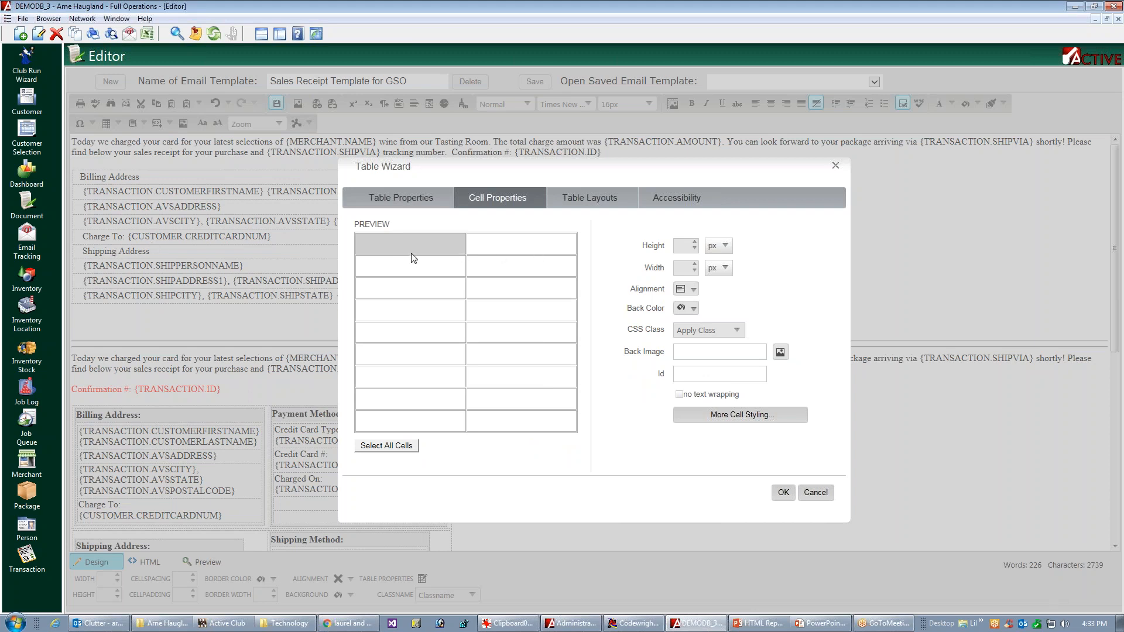
left_click(501, 249)
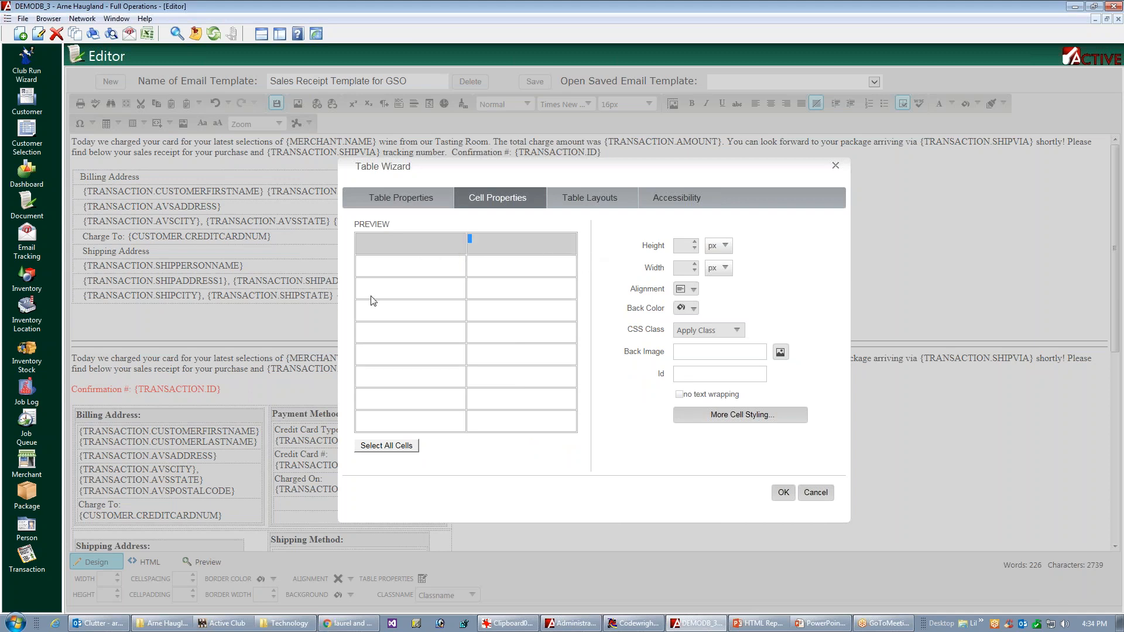
left_click(383, 356)
left_click(544, 353)
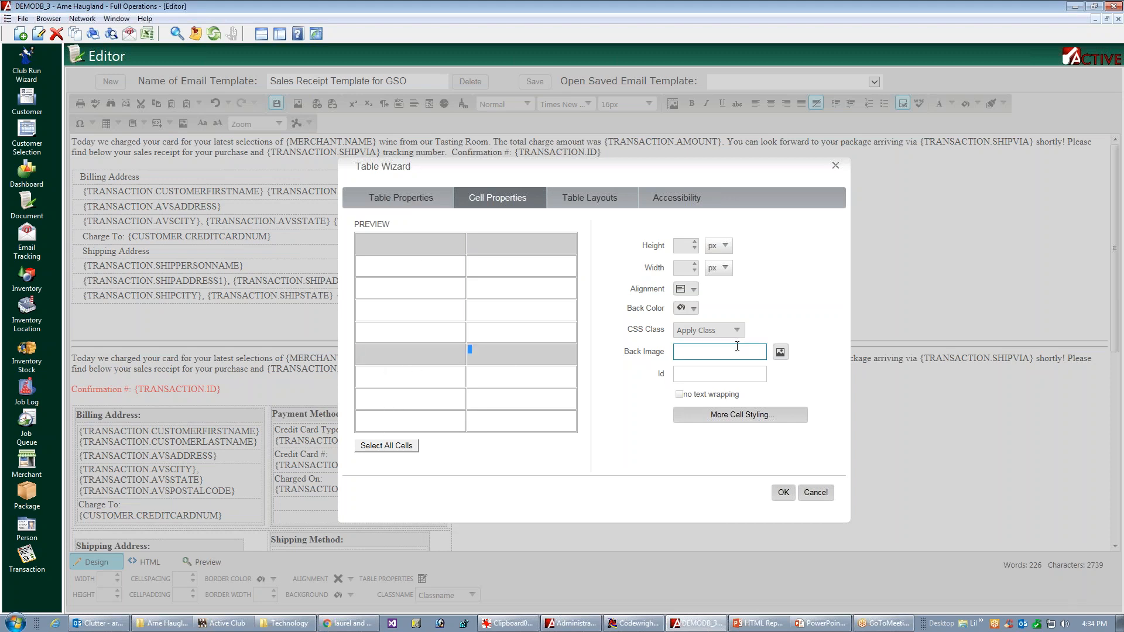
left_click(742, 414)
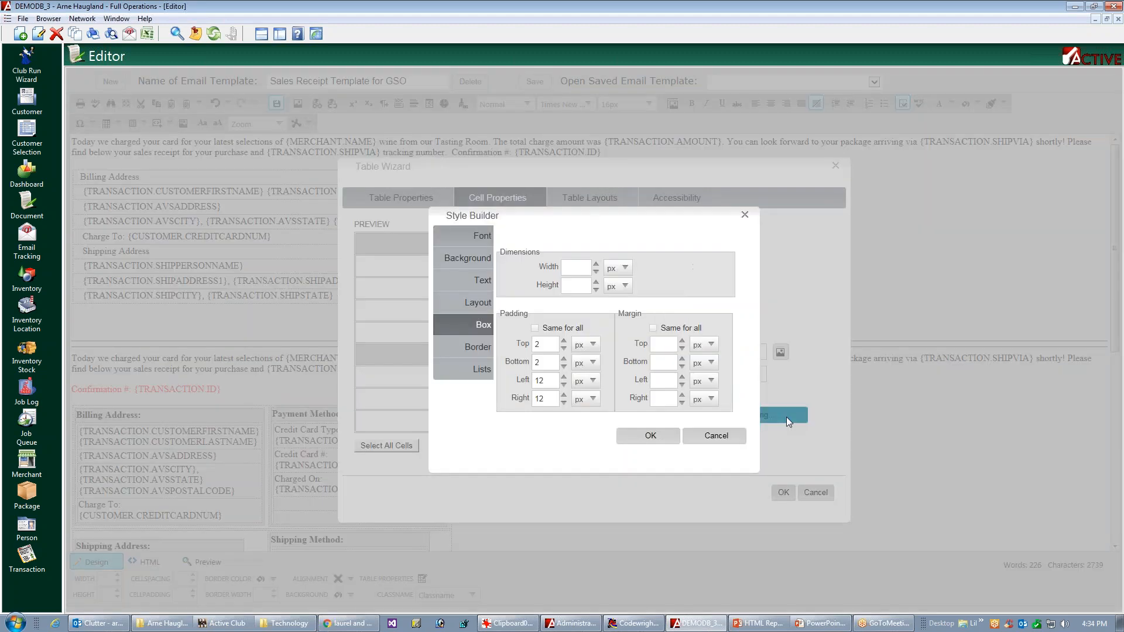
left_click(560, 349)
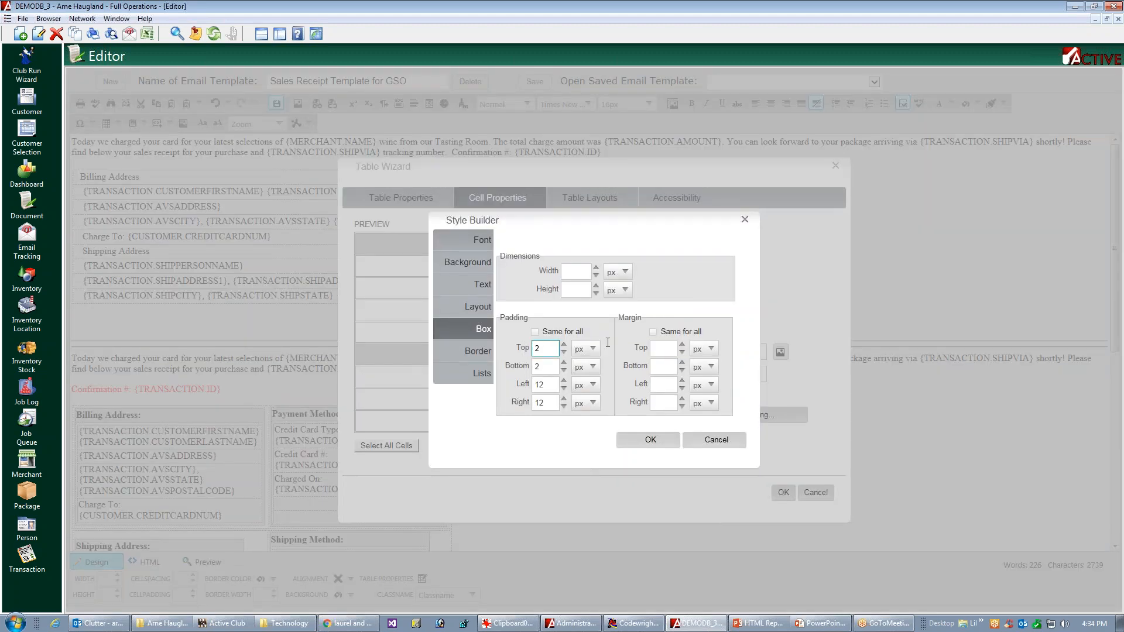
double_click(535, 348)
type("12")
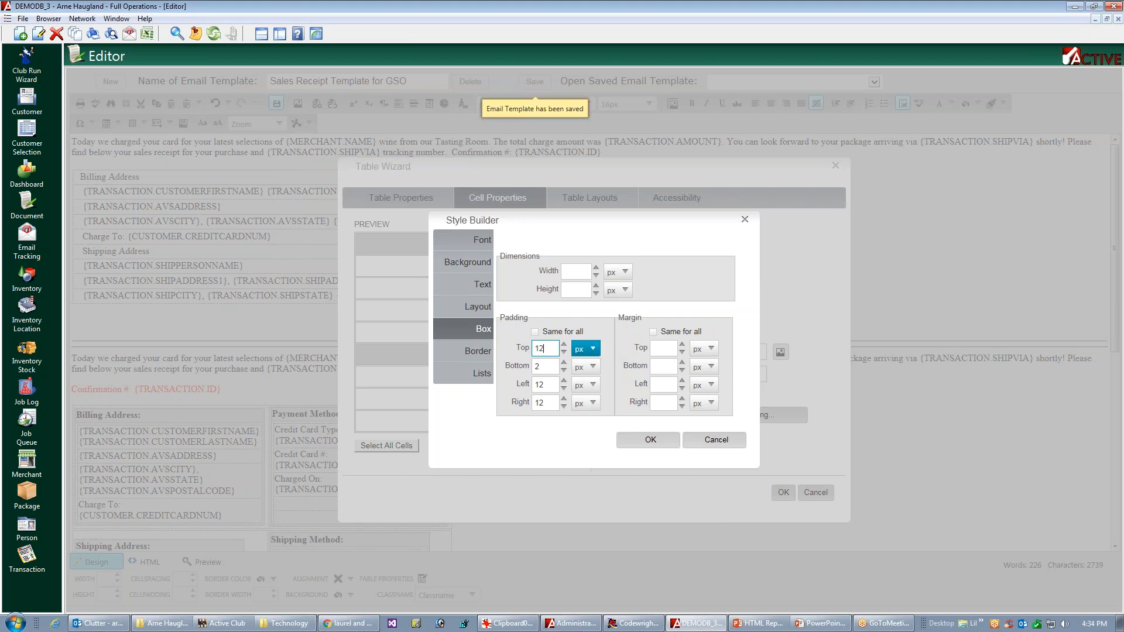
double_click(536, 367)
type("1")
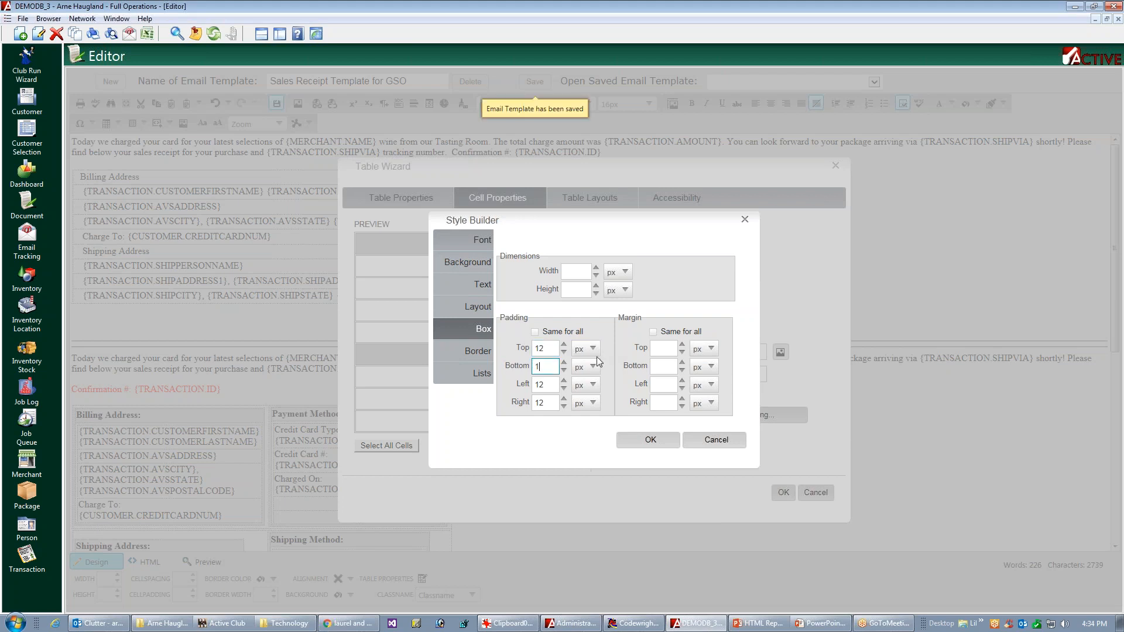
type("2")
left_click(645, 442)
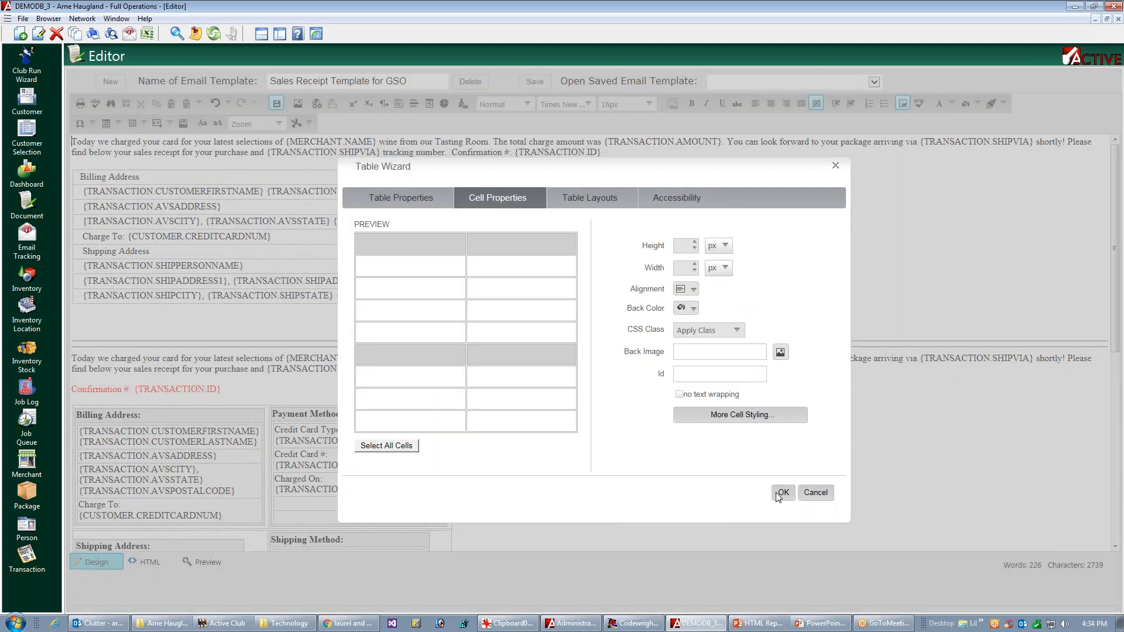
left_click(779, 495)
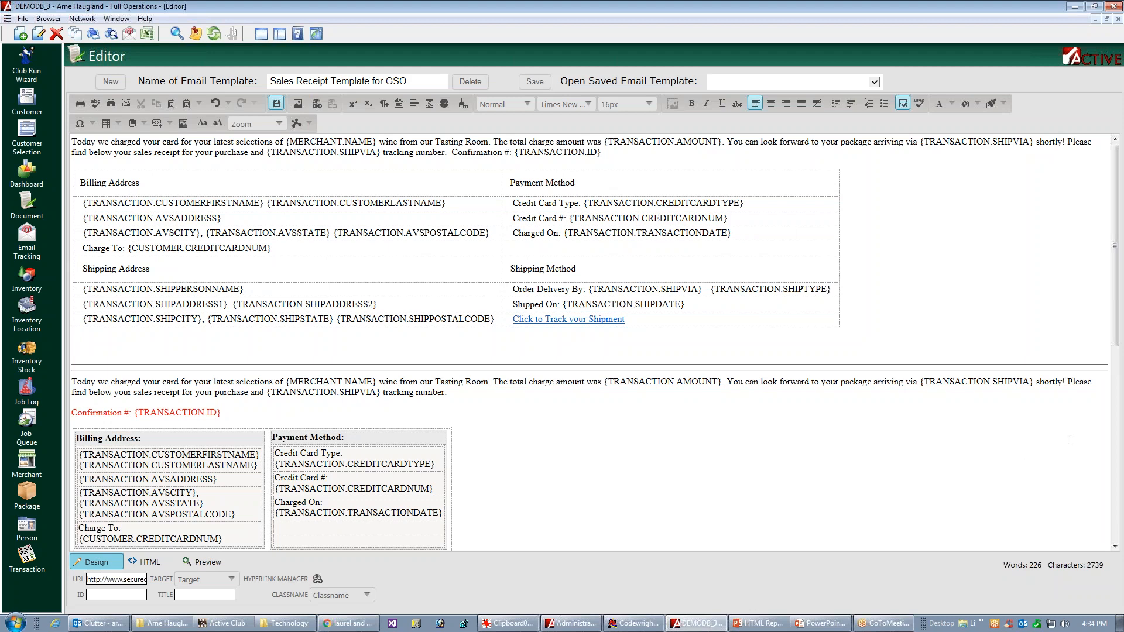
Step: Add a "PACKAGE DETAILS:" line directly beneath the new billing and shipping table, followed by a new line
mouse_move(1117, 313)
left_mouse_down()
mouse_move(1063, 466)
mouse_move(1086, 436)
mouse_move(1120, 329)
left_mouse_up()
left_click(79, 299)
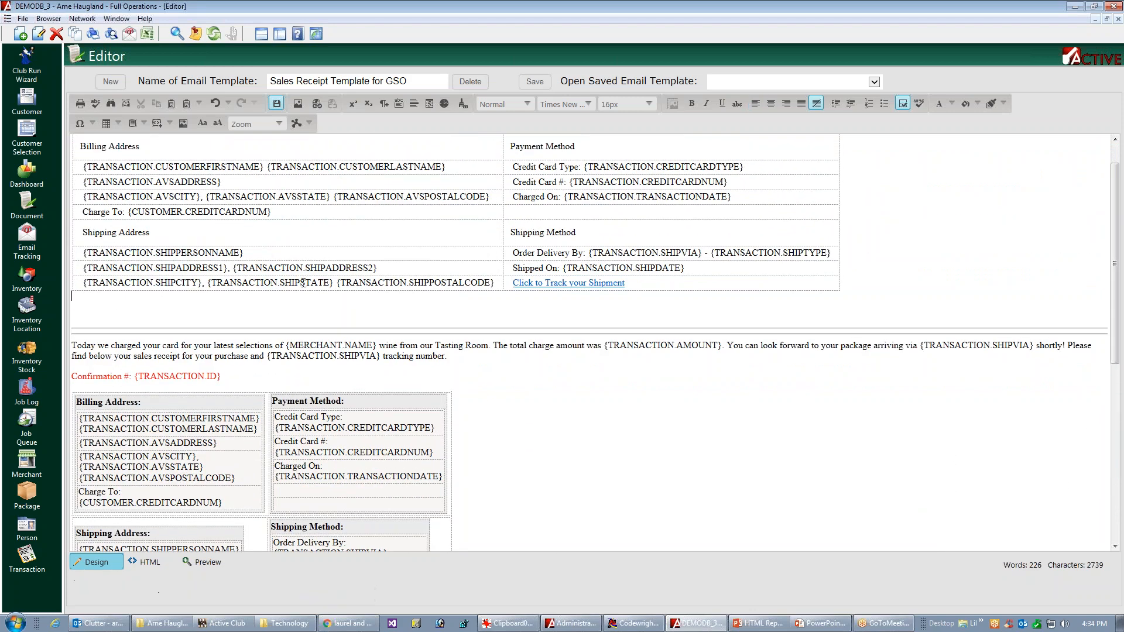
type("PACKAGE DETAILS:")
key("Return")
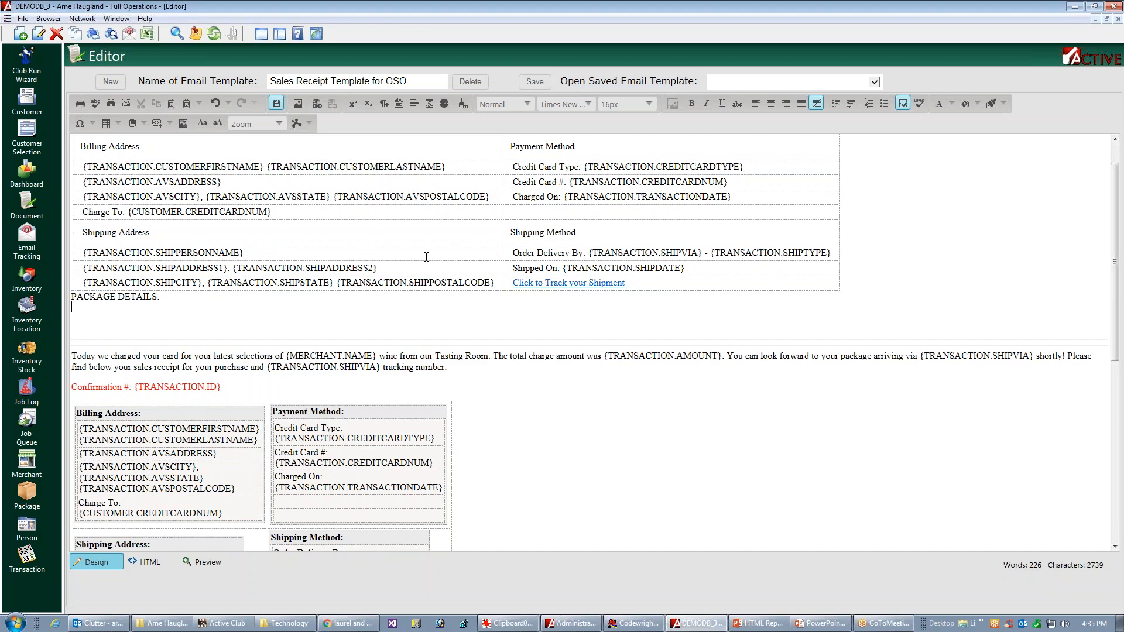
Step: Insert a table with three columns and two rows under the new PACKAGE DETAILS heading
left_click_drag(1115, 323, 837, 443)
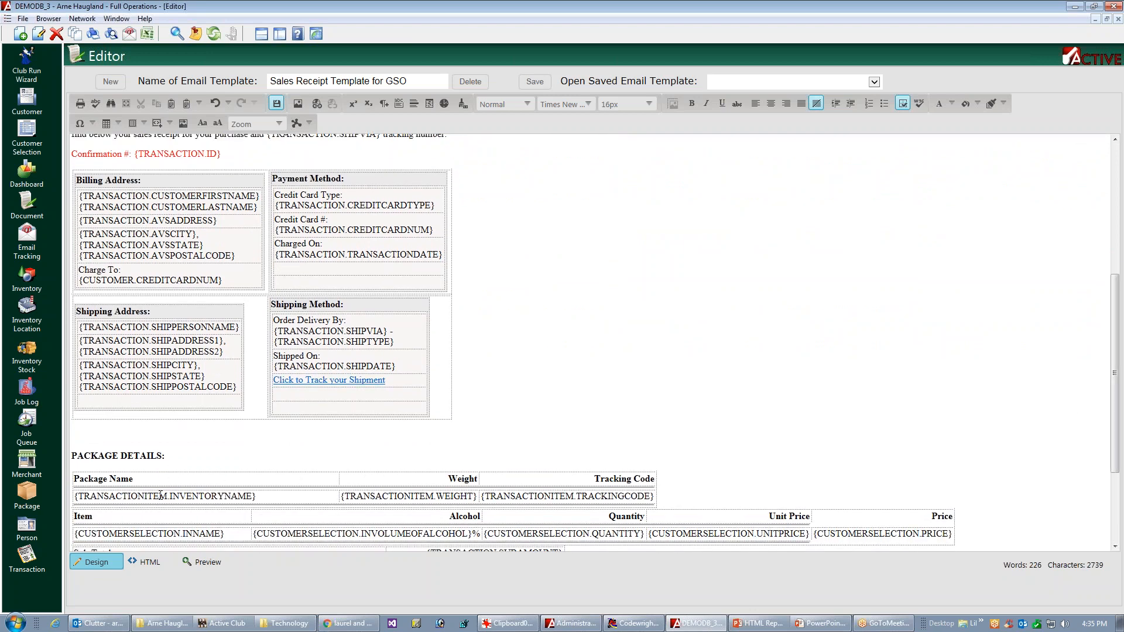
left_click_drag(1120, 338, 1122, 212)
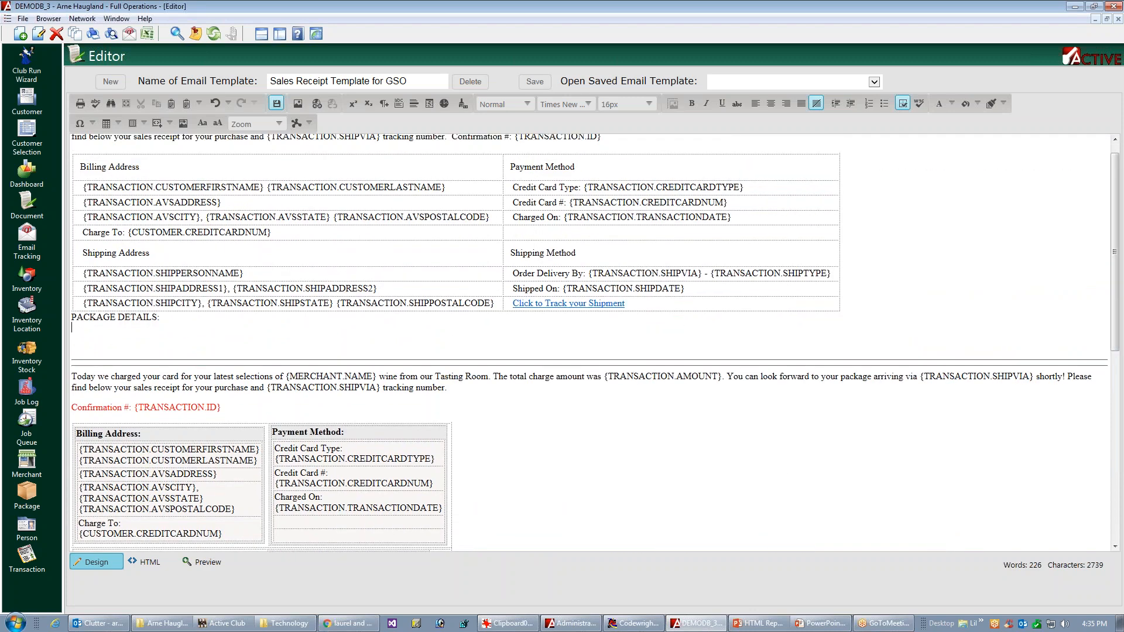
left_click(117, 123)
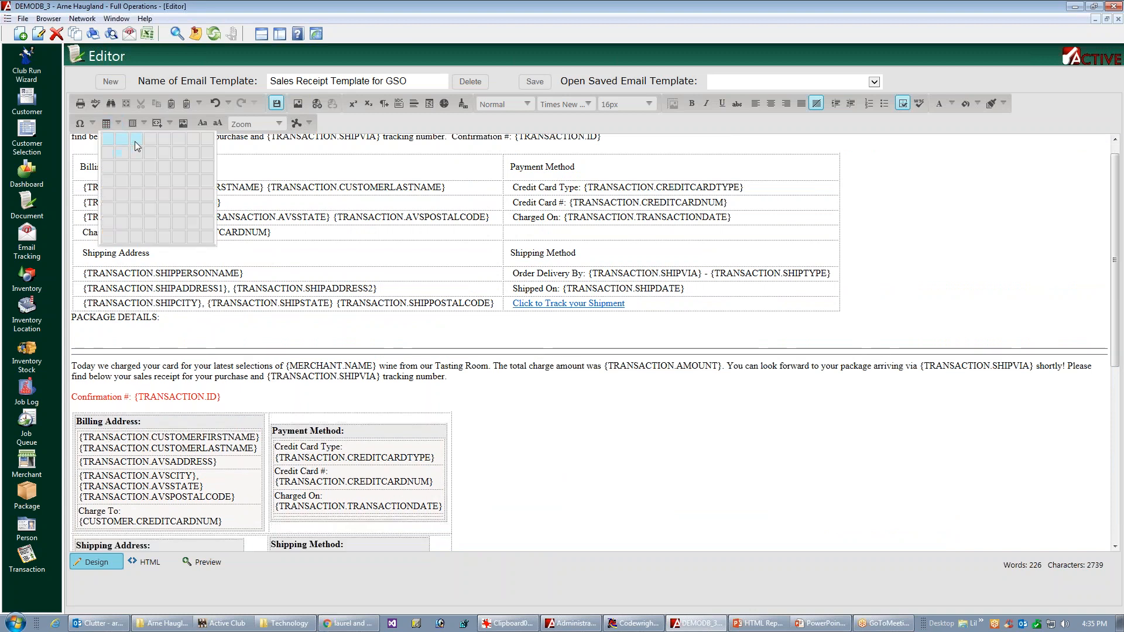
left_click(137, 153)
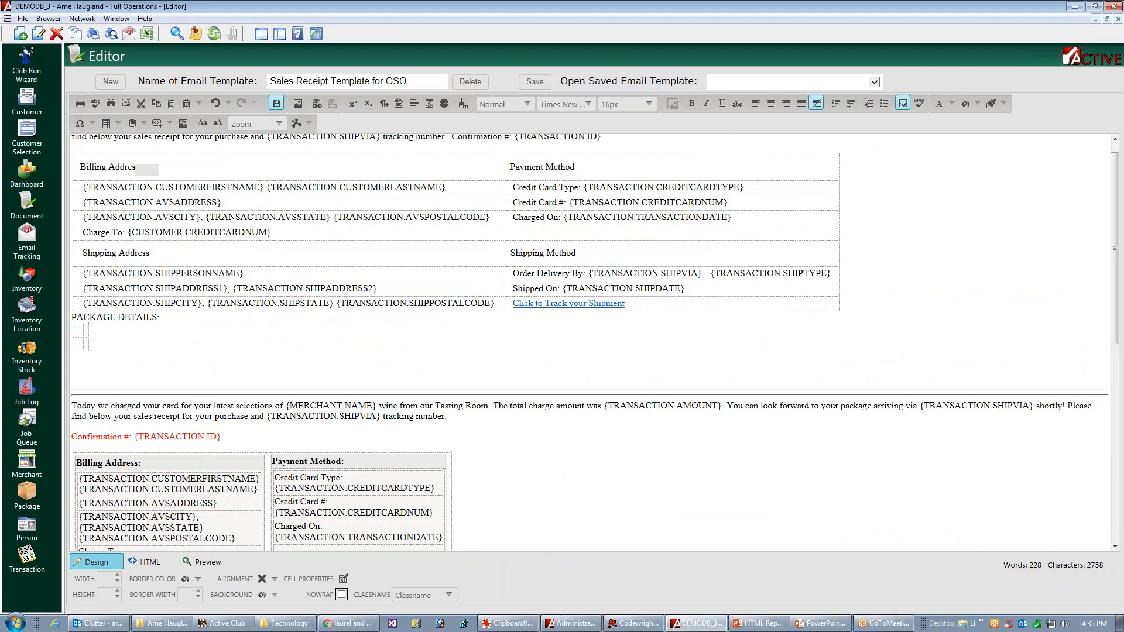
Step: Set the alignment of all cells in the new package details table to middle left
left_click(81, 336)
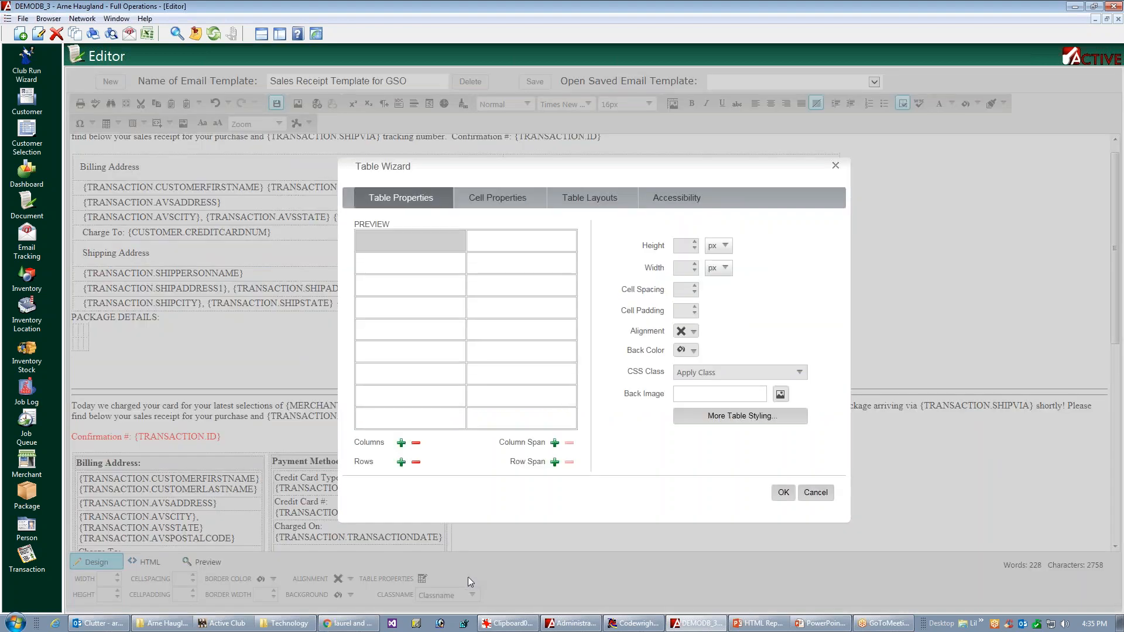
left_click(493, 204)
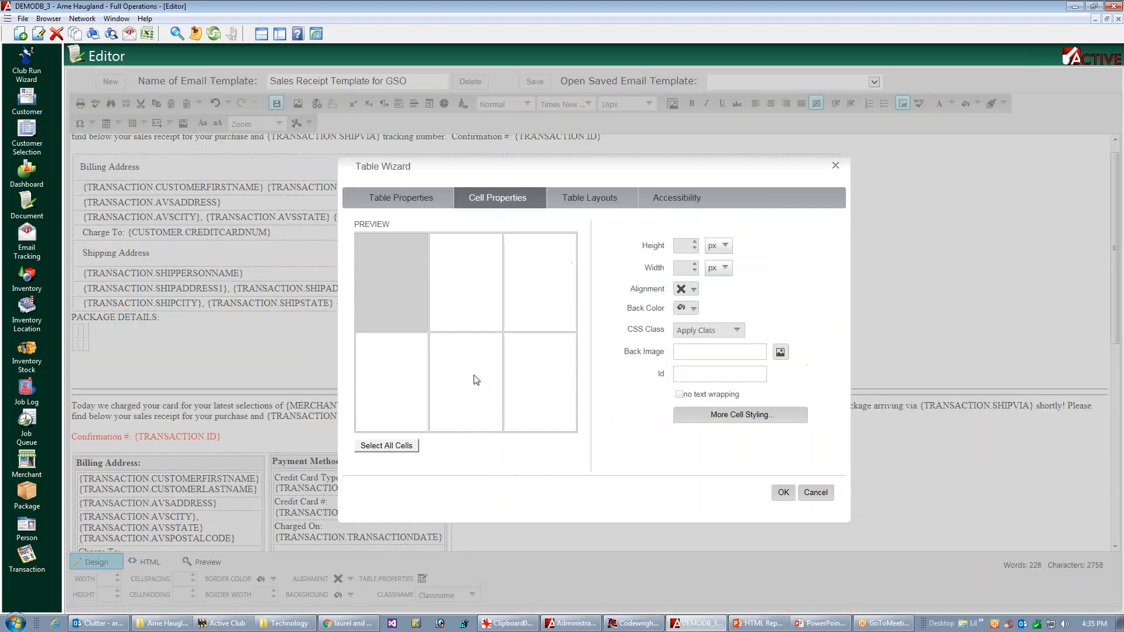
left_click(385, 446)
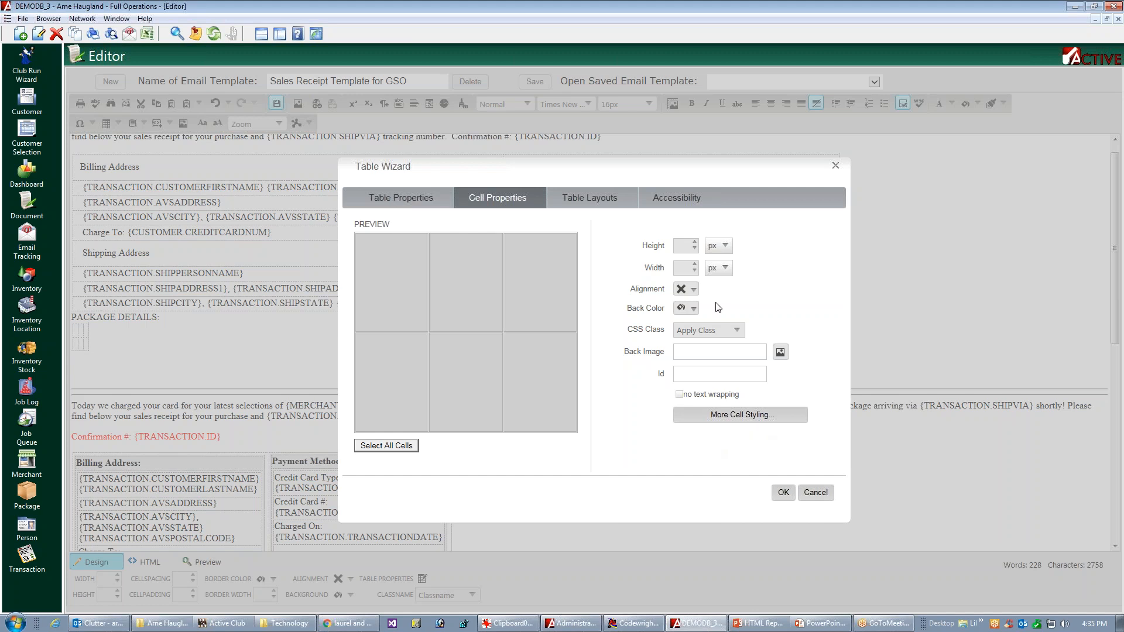
left_click(693, 290)
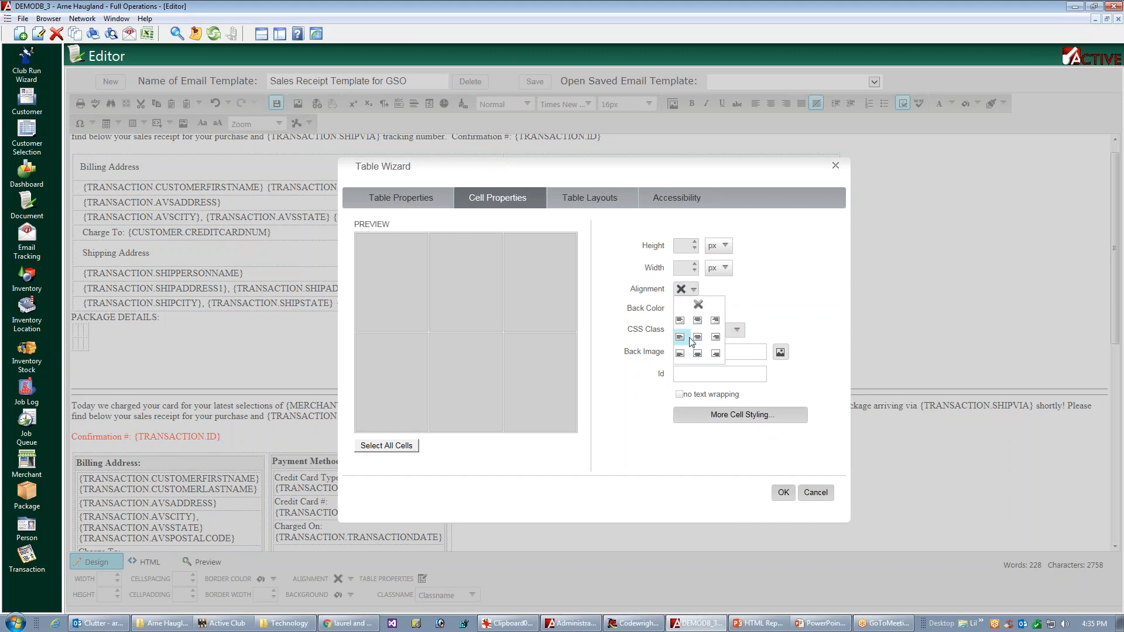
left_click(680, 338)
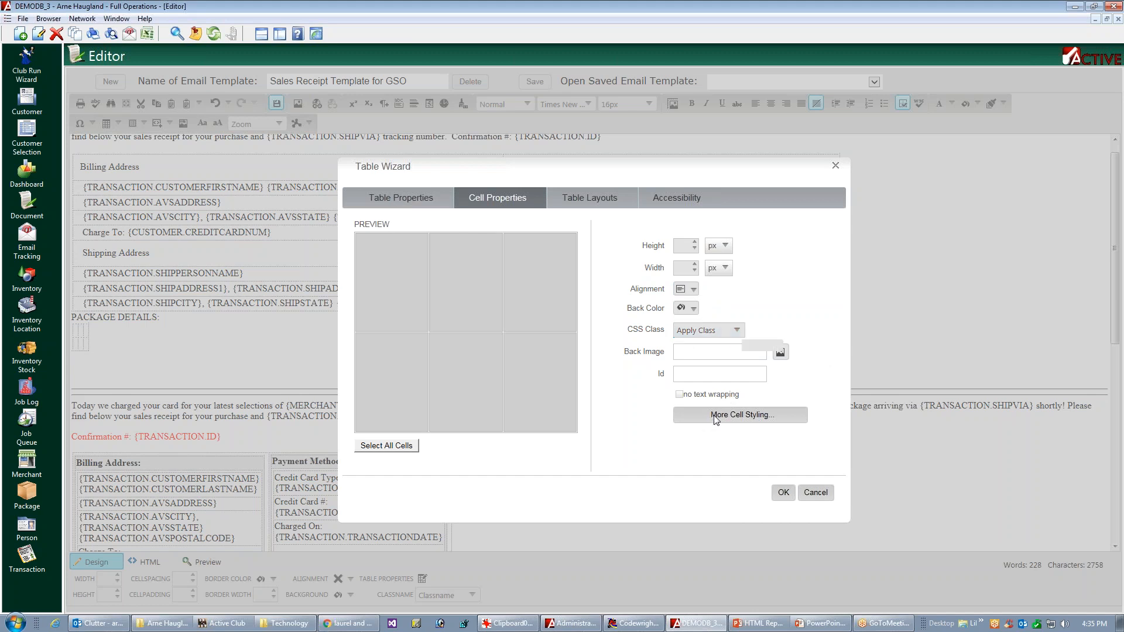
Step: Give all package table cells 2 px top and bottom padding and 12 px left and right padding, and apply the table settings
left_click(773, 422)
left_click(553, 349)
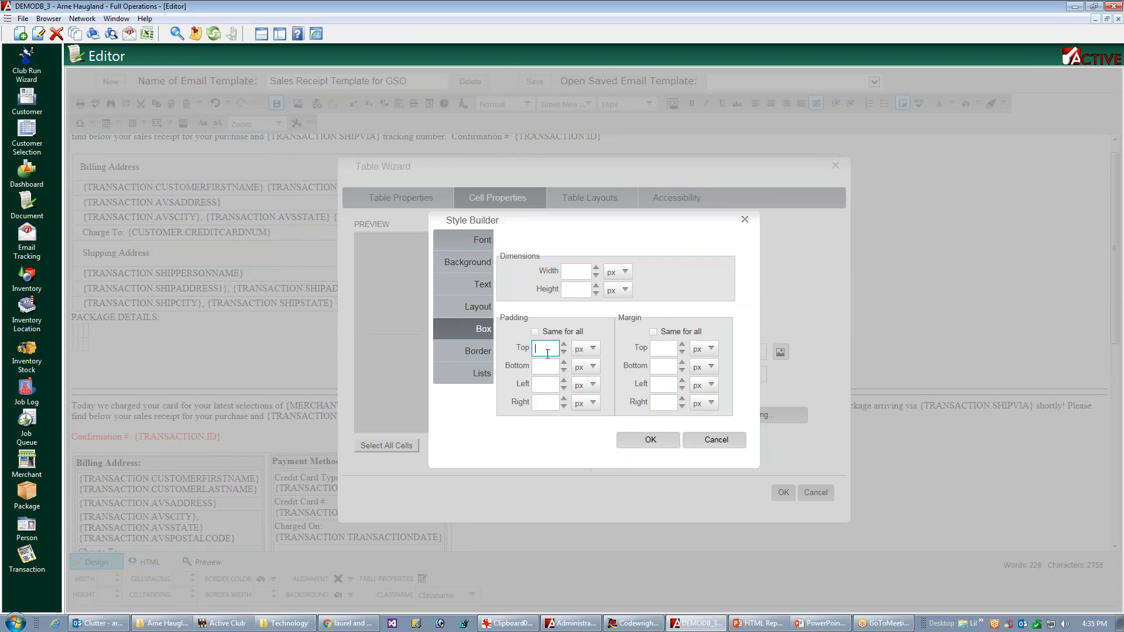
type("2")
left_click(544, 366)
type("2")
left_click(549, 385)
type("12")
left_click(542, 403)
type("12")
left_click(647, 443)
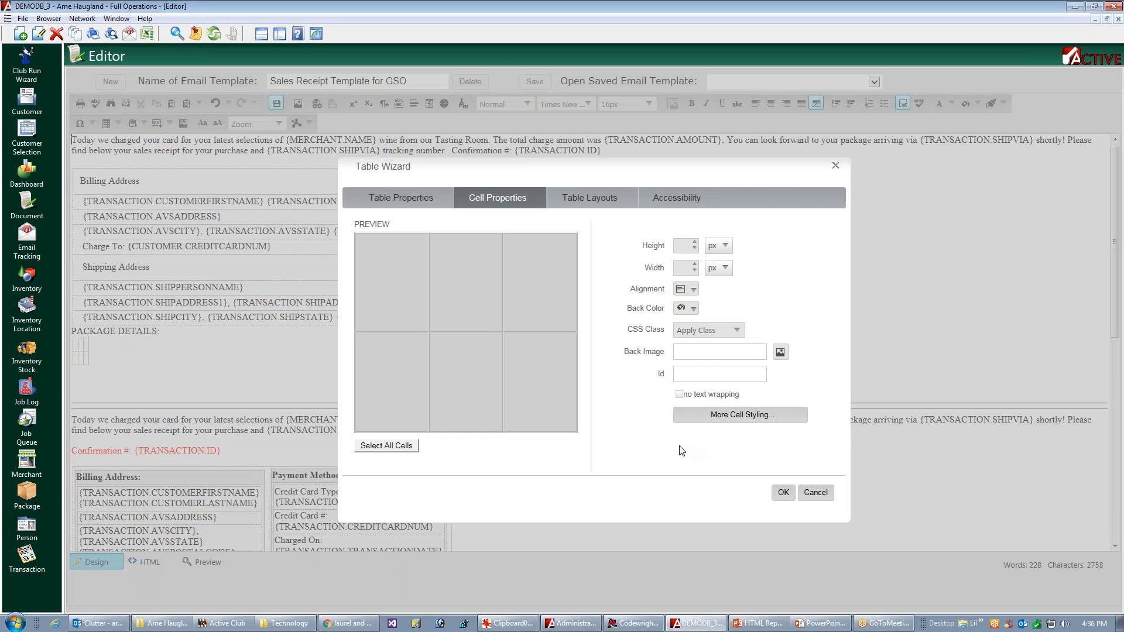
left_click(783, 495)
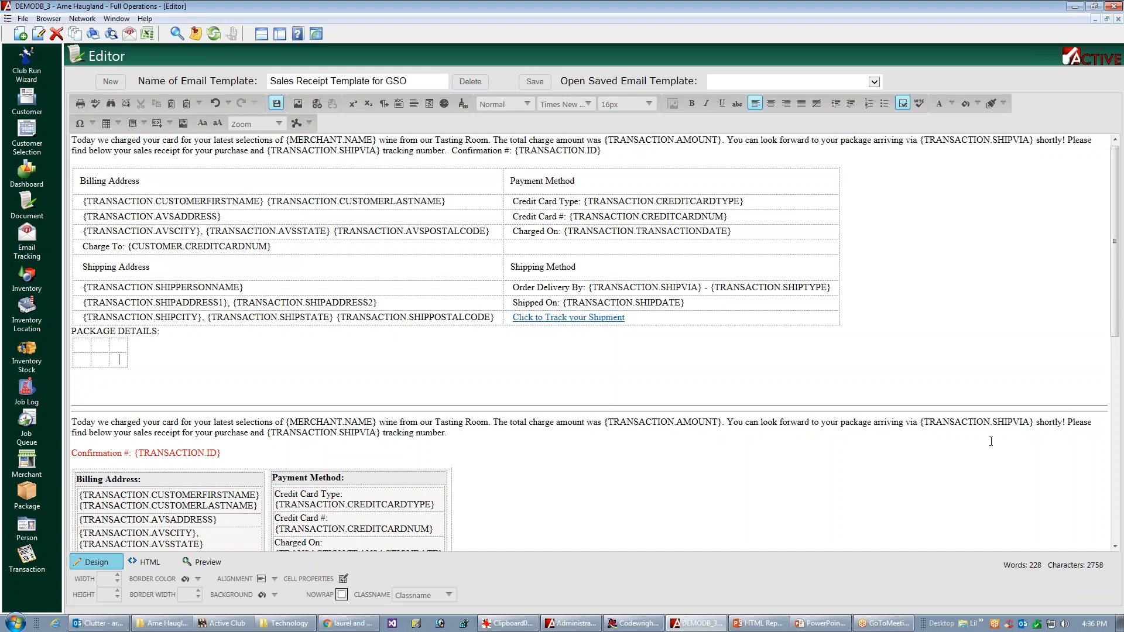
Step: Enter the column headings "Package Name", "Weight" and "Tracking Code" in the first row of the package details table
left_click_drag(1116, 326, 1068, 350)
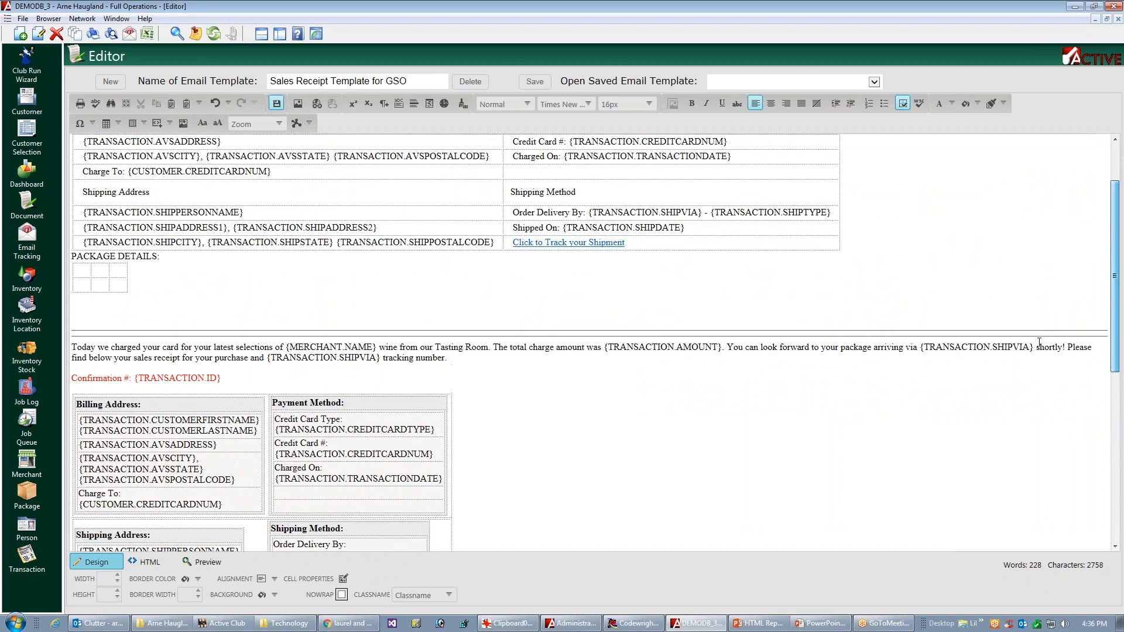
left_click(77, 281)
type("Package Name ")
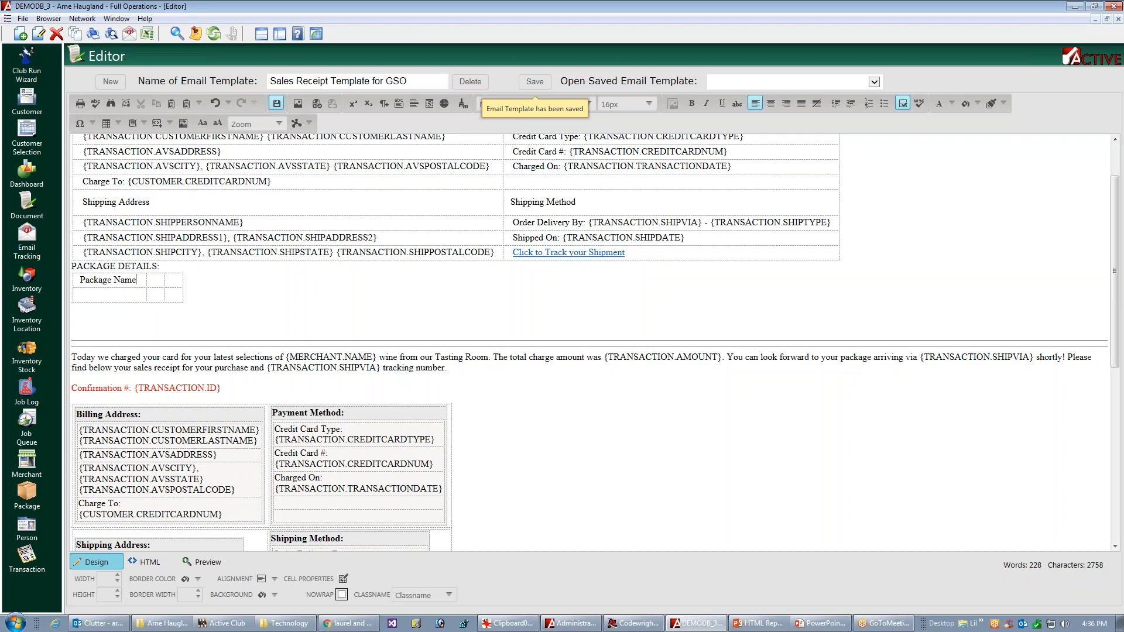
type("Weight ")
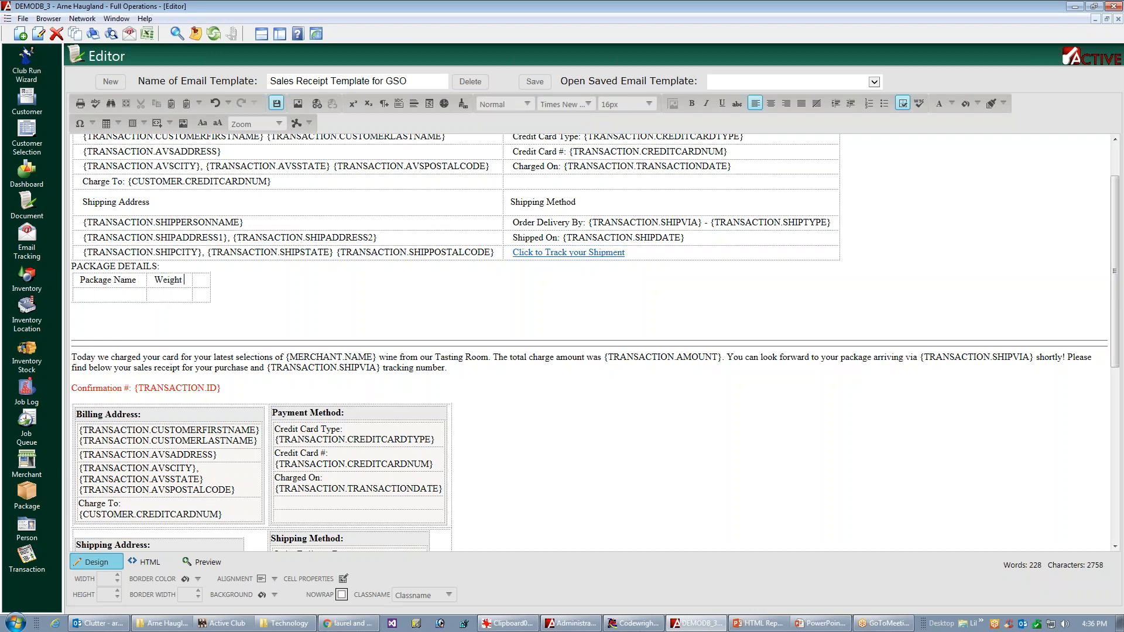
type("Tracking Code")
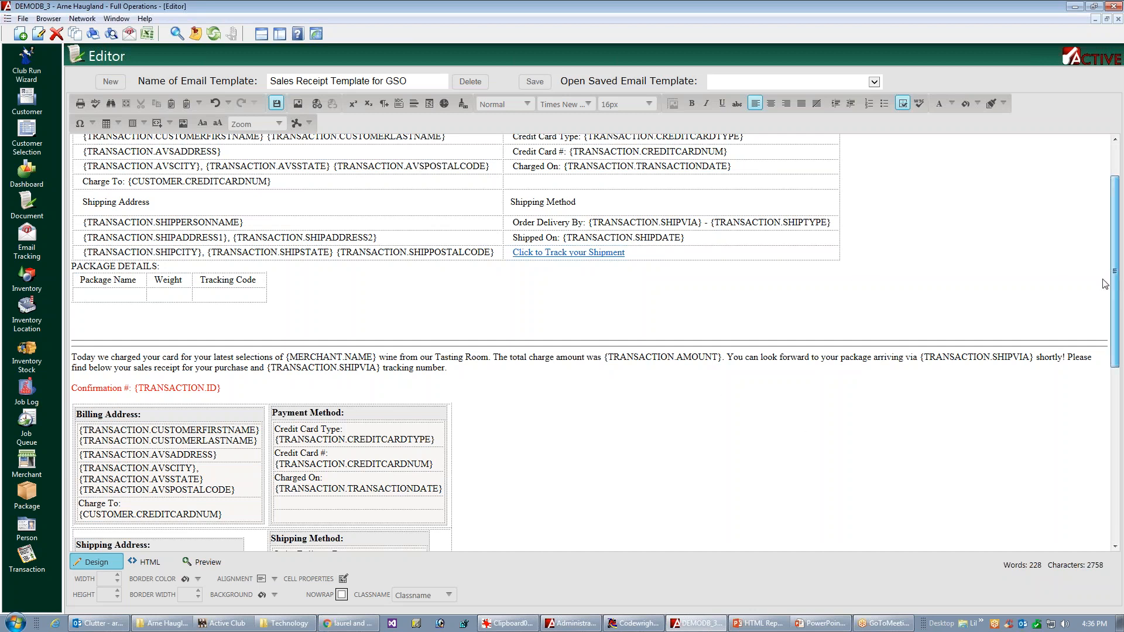
Step: Copy the {TRANSACTIONITEM.INVENTORYNAME} placeholder from the original package table into the new table's cell under "Package Name"
scroll(1093, 307, "down", 1)
scroll(1093, 308, "down", 8)
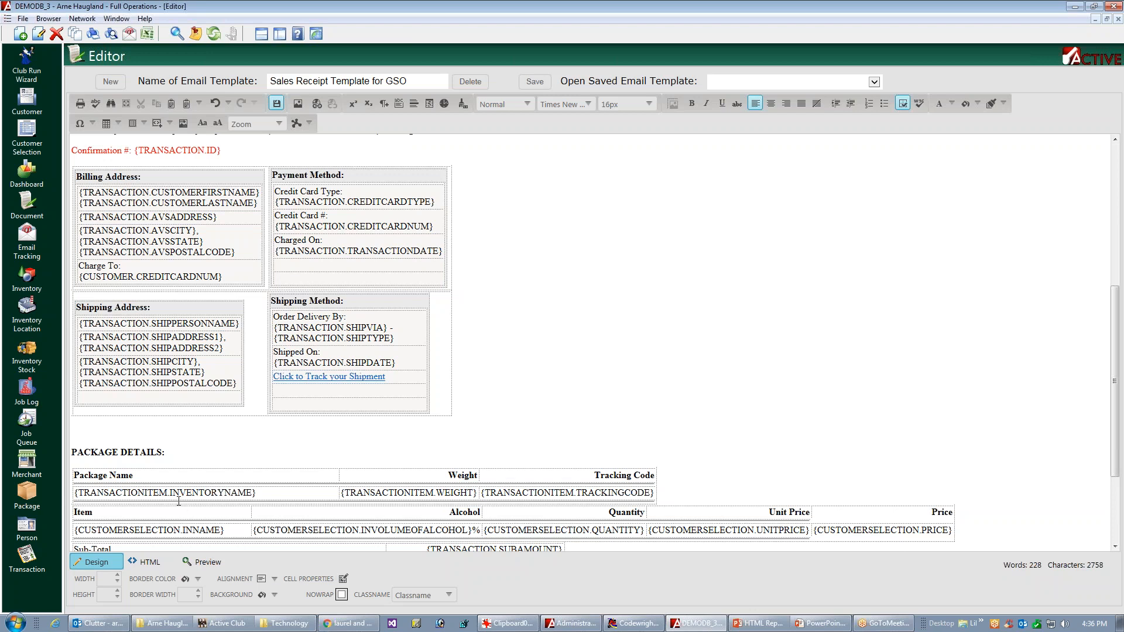
double_click(212, 492)
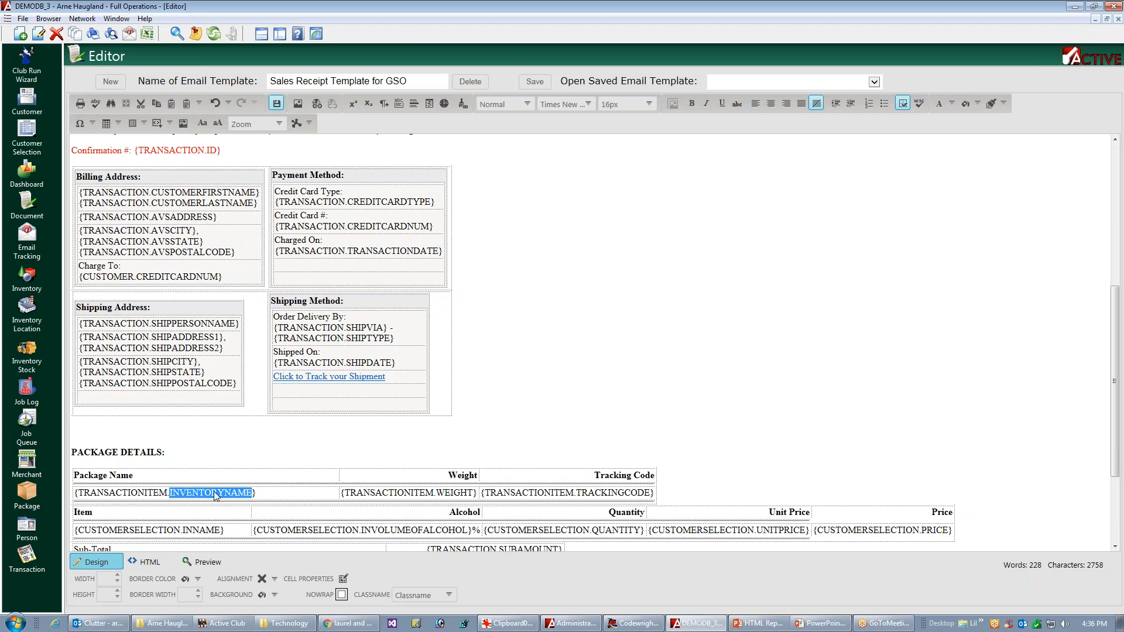
left_click(213, 492)
key("ctrl+c")
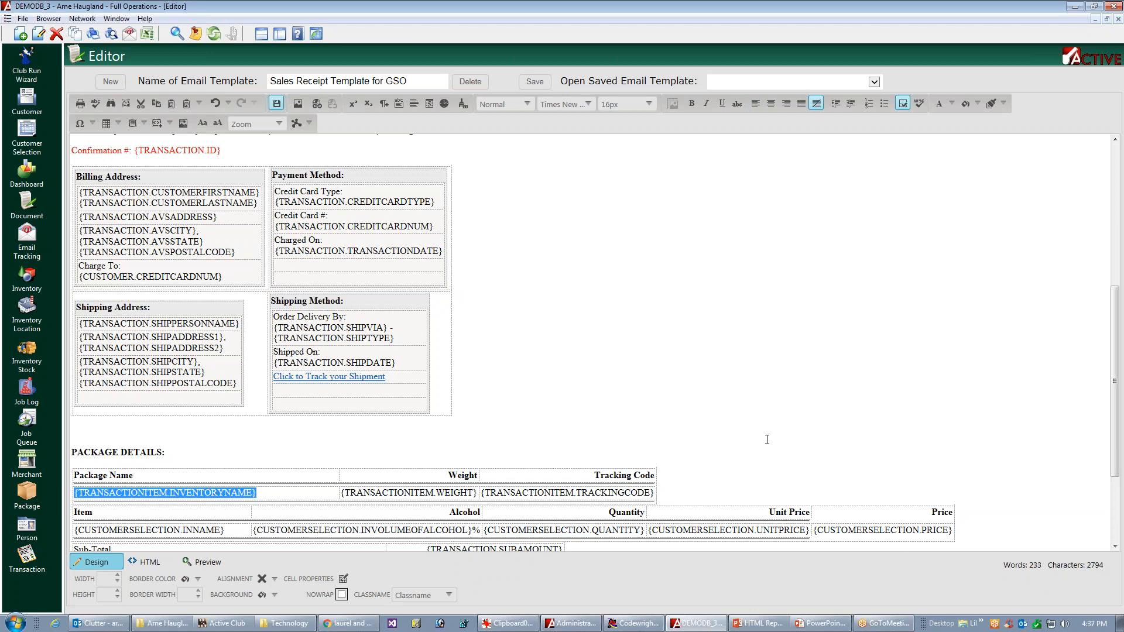
left_click_drag(1116, 386, 1121, 308)
left_click(118, 218)
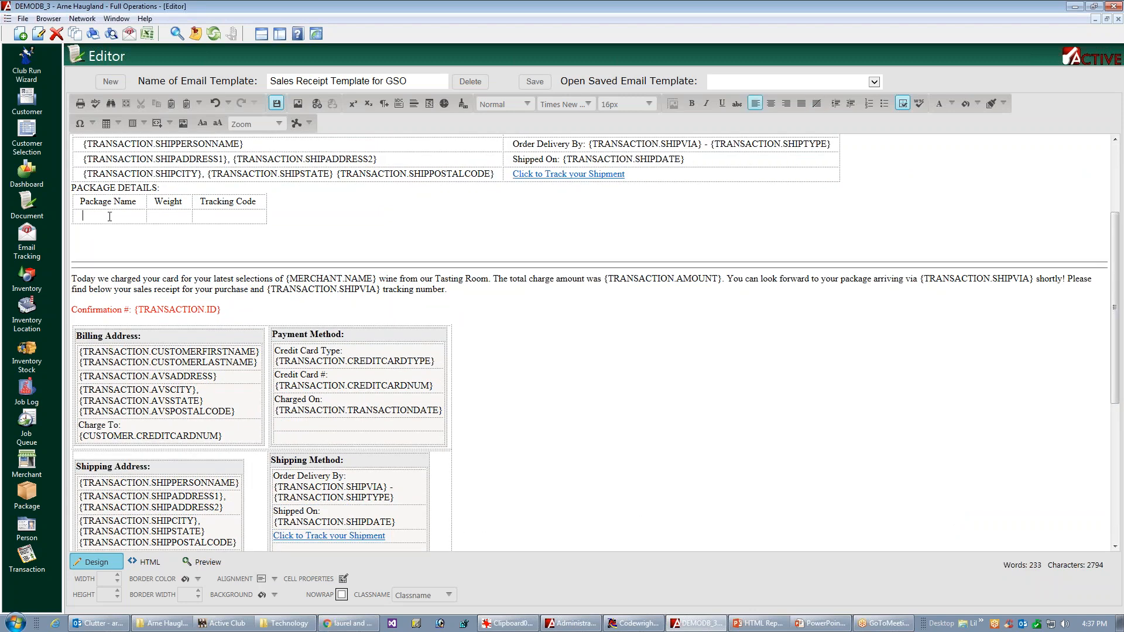
key("ctrl+v")
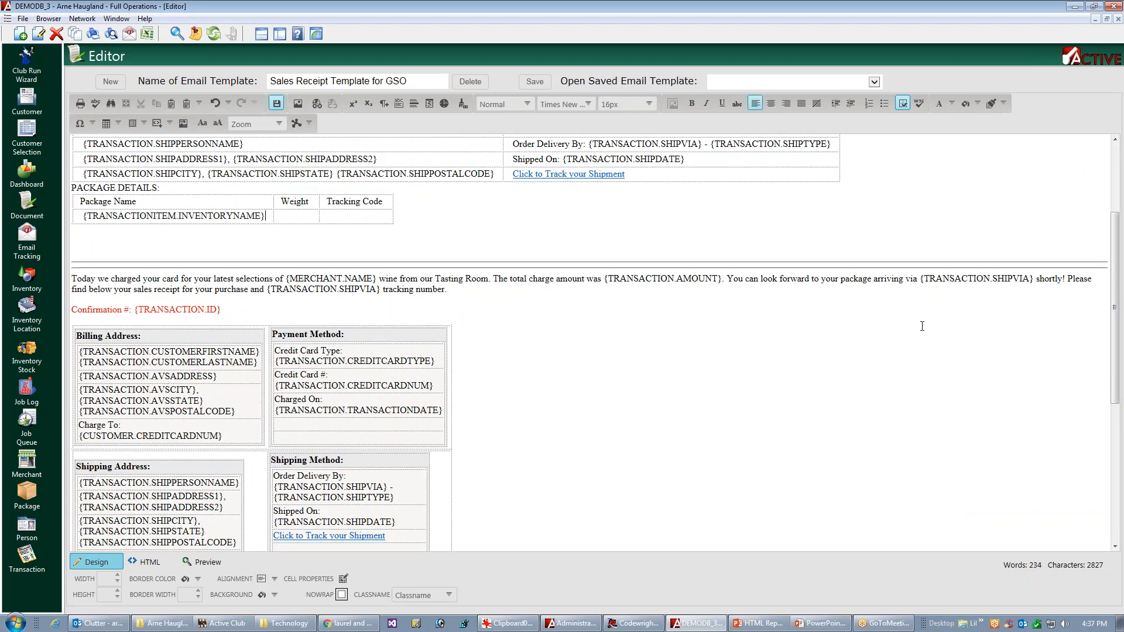
Step: Copy the {TRANSACTIONITEM.WEIGHT} placeholder from the original package table into the new table's cell under "Weight"
scroll(1109, 354, "down", 5)
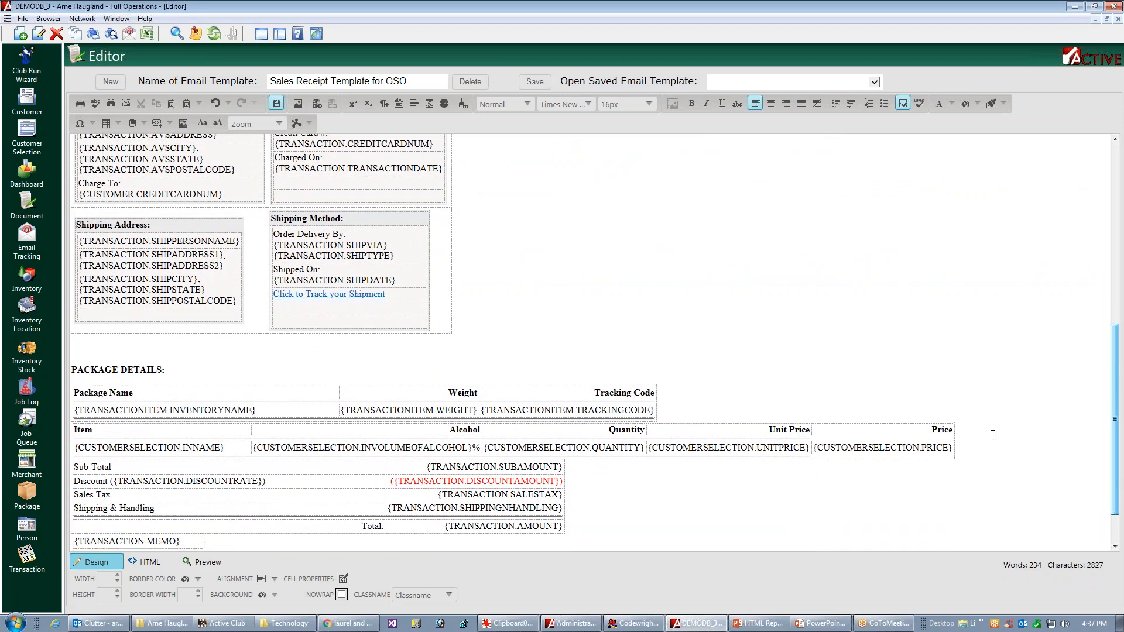
left_click(333, 446)
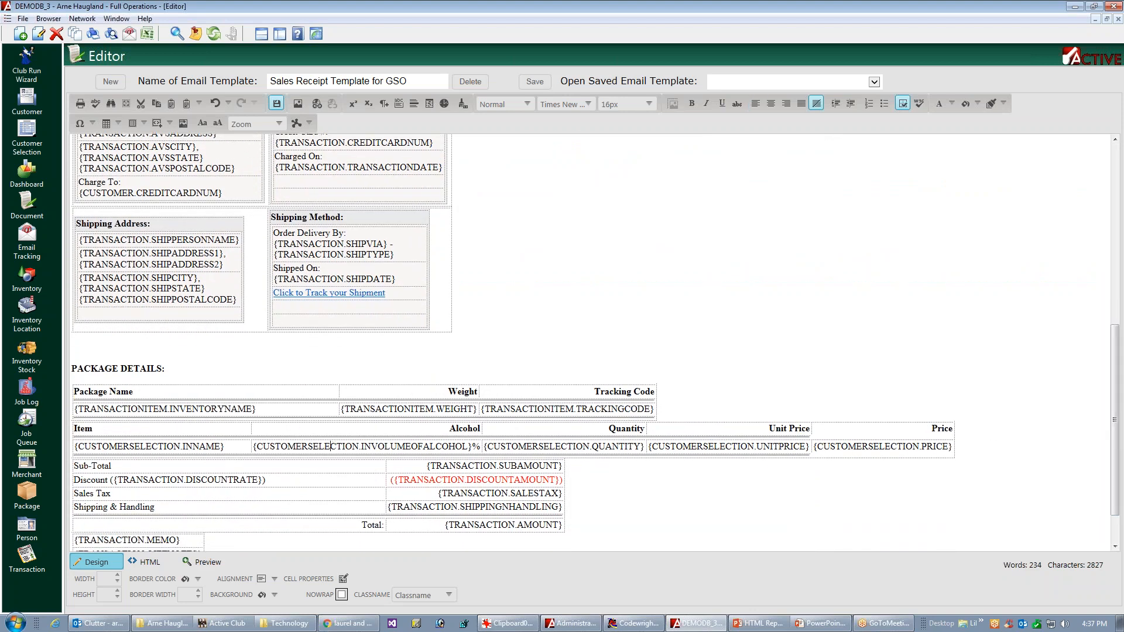
triple_click(334, 446)
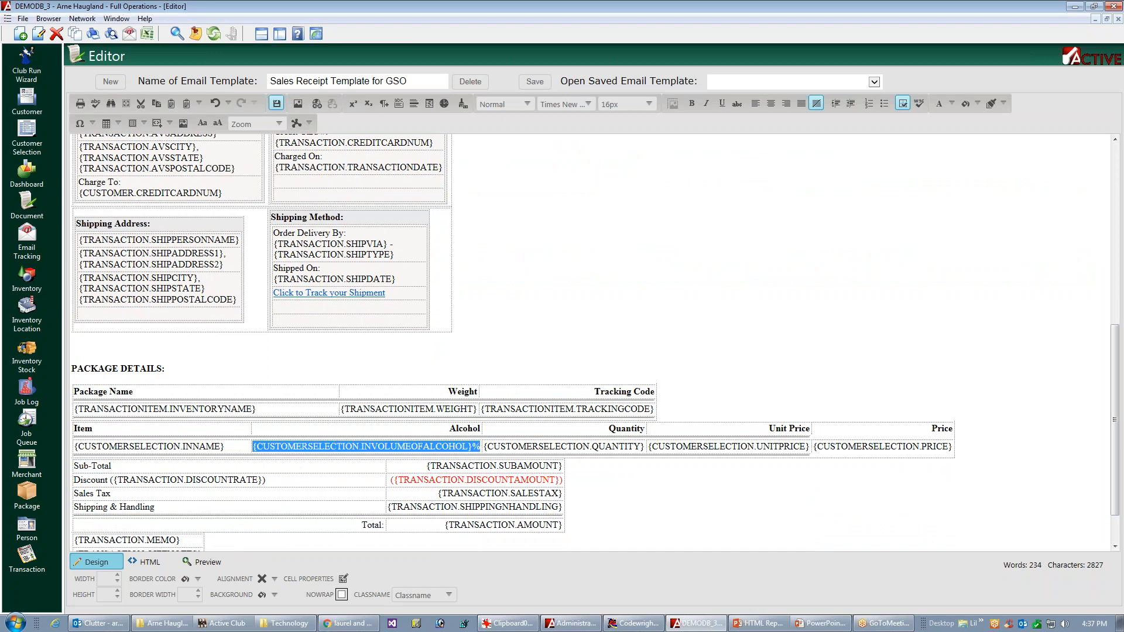
triple_click(390, 411)
key("ctrl+c")
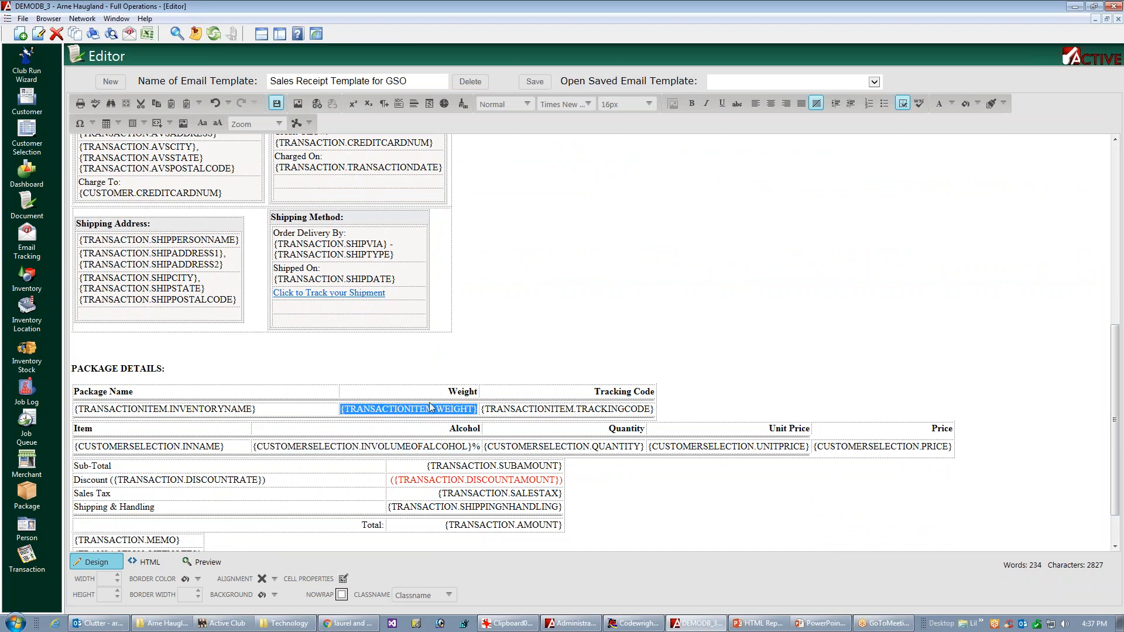
left_click(1115, 270)
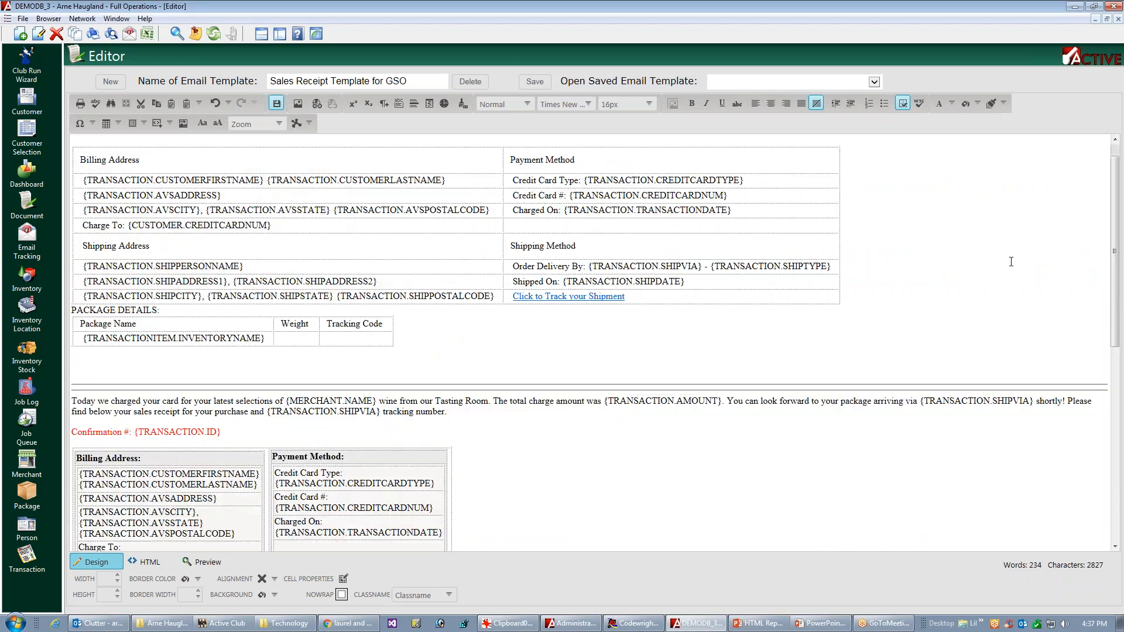
left_click(327, 336)
key("ctrl+v")
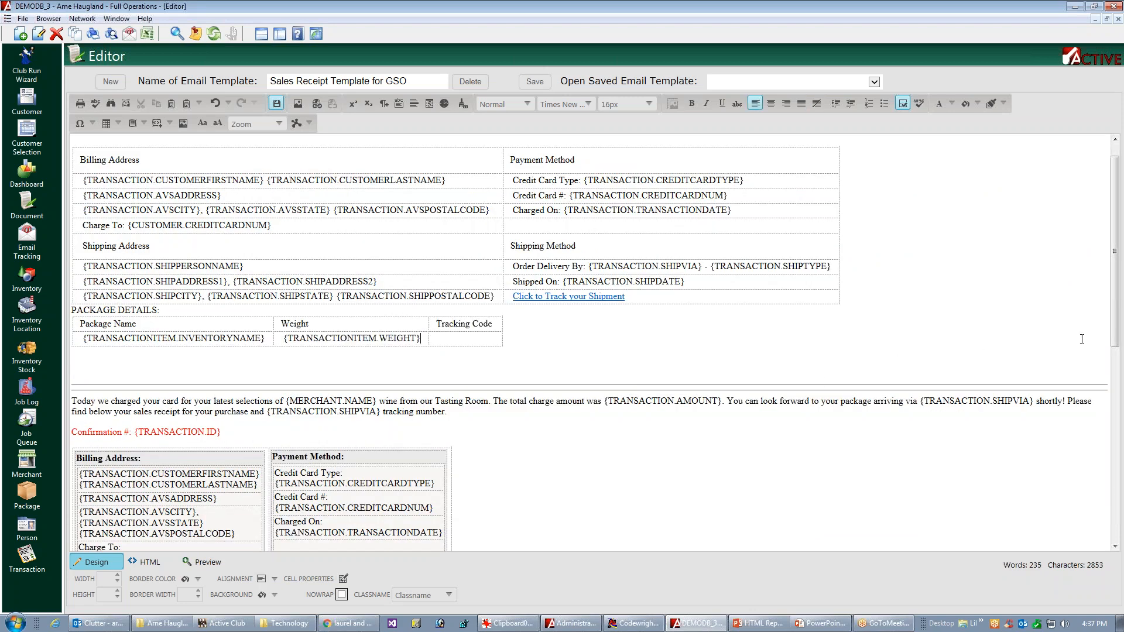
Step: Copy the {TRANSACTIONITEM.TRACKINGCODE} placeholder from the original package table into the new table's cell under "Tracking Code"
scroll(1071, 428, "down", 6)
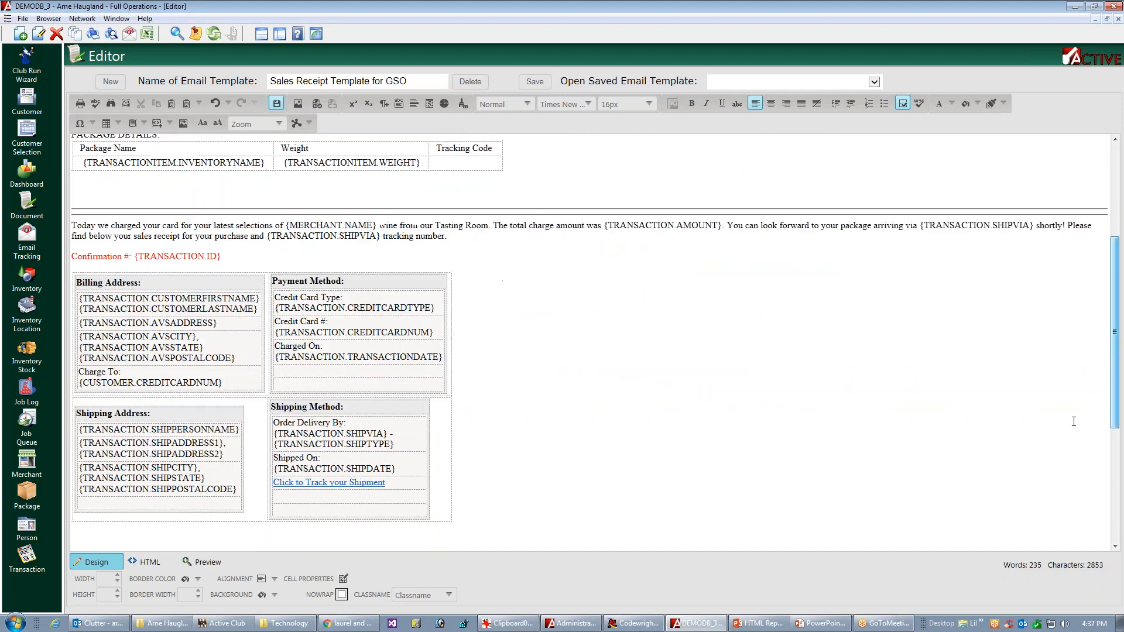
scroll(1072, 428, "down", 3)
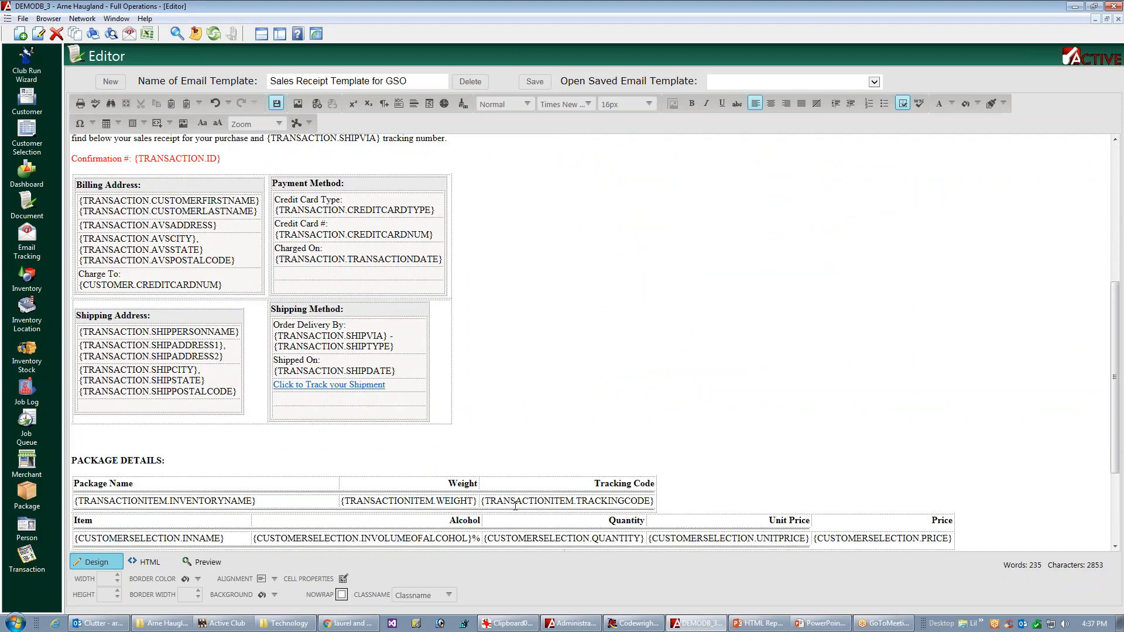
double_click(521, 503)
key("ctrl+c")
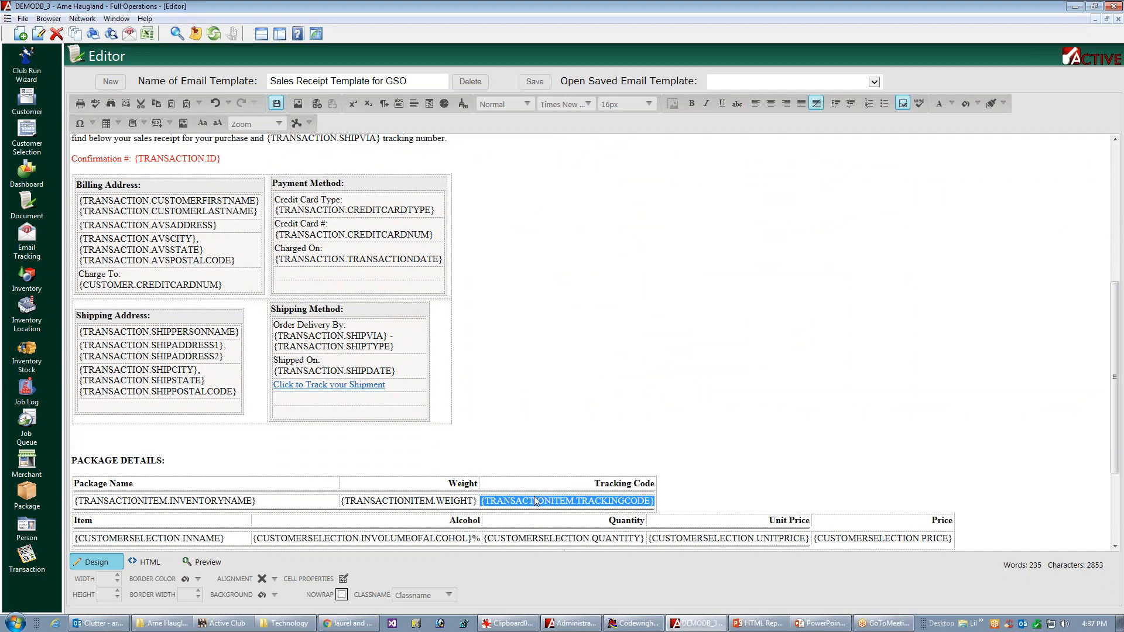
left_click_drag(1113, 296, 1121, 215)
left_click(507, 239)
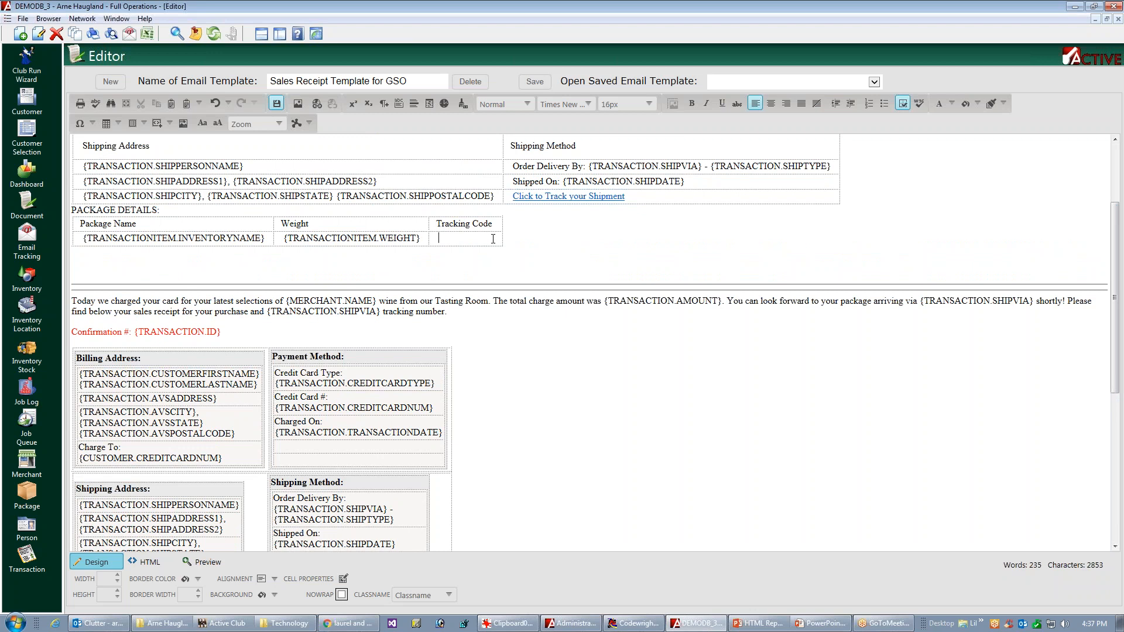
key("ctrl+v")
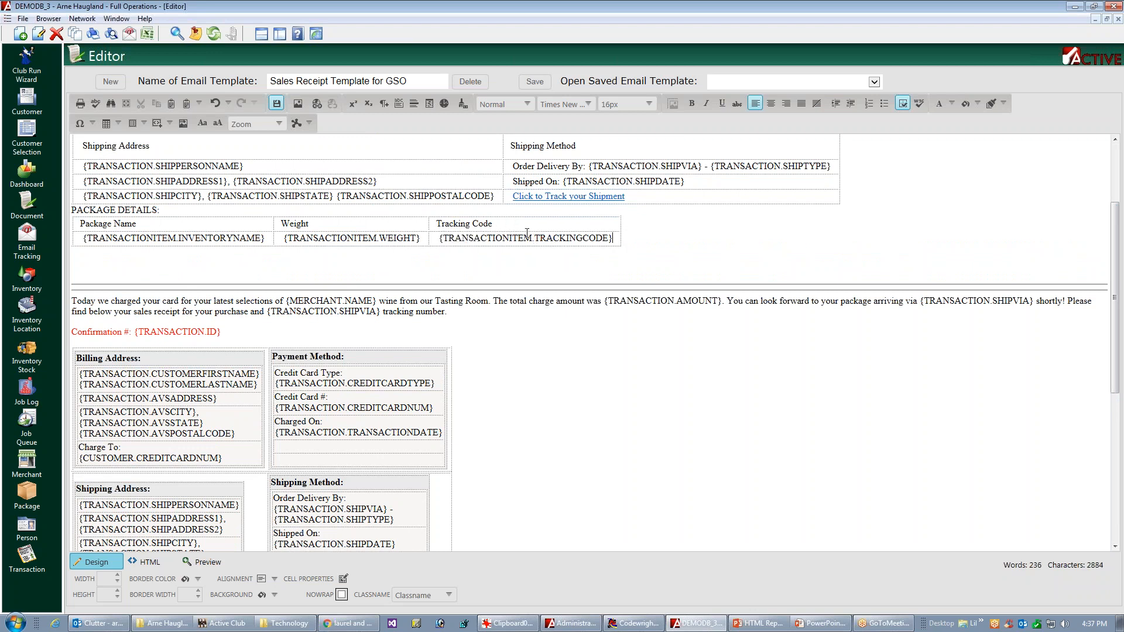
Step: Add the heading "ORDER DETAILS:" on the line below the new package details table, followed by a new line
left_click_drag(1115, 287, 1116, 343)
scroll(1085, 346, "down", 5)
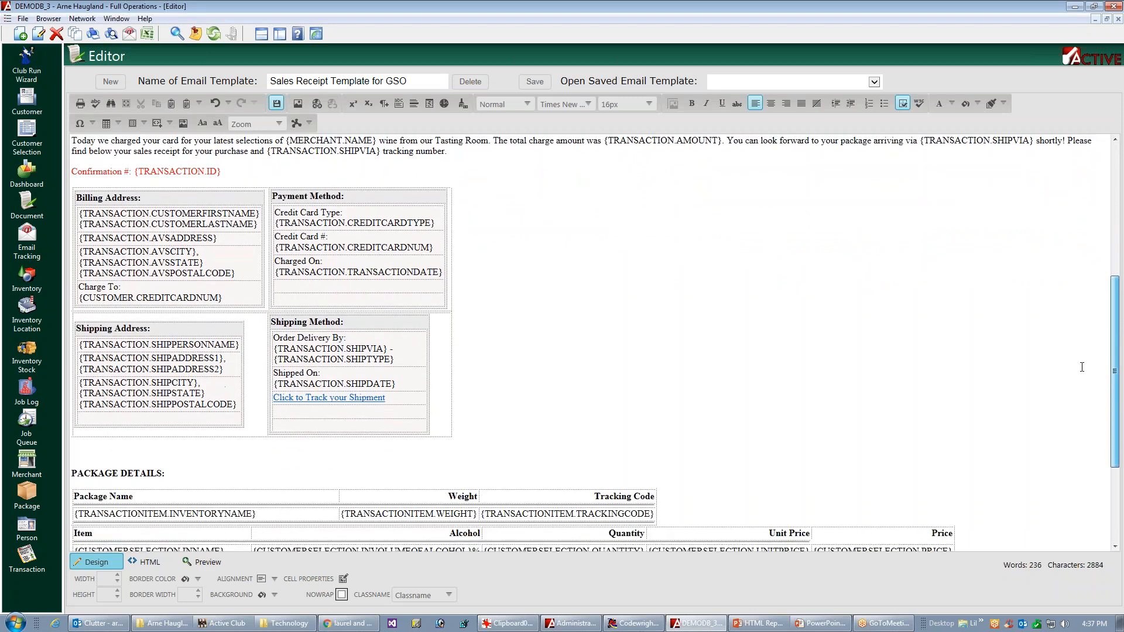
scroll(1060, 422, "down", 2)
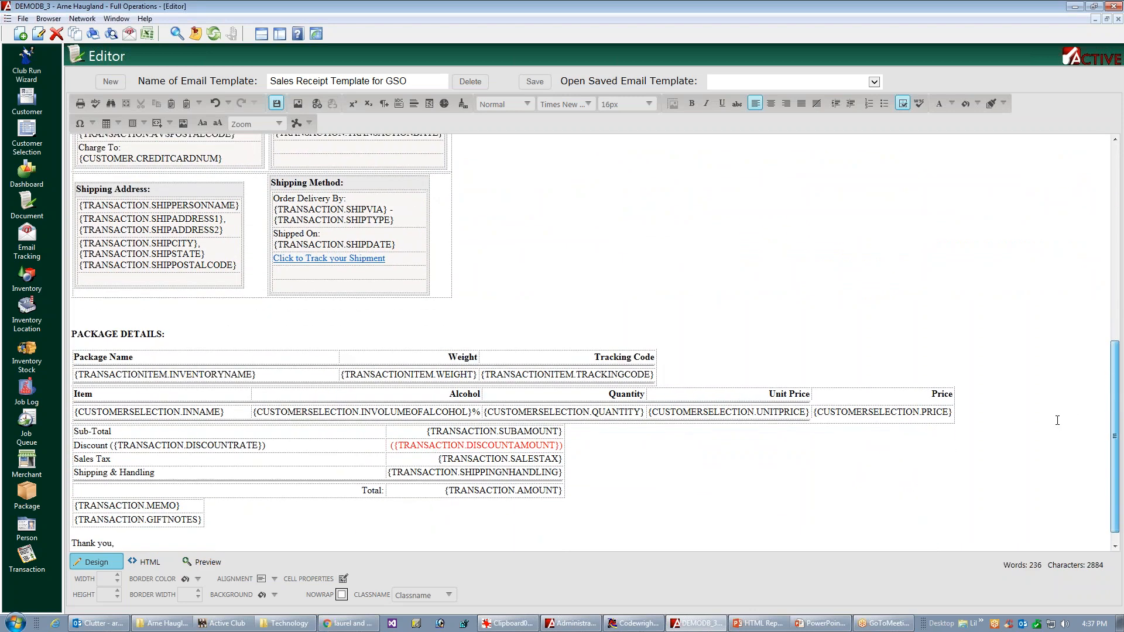
scroll(1056, 415, "up", 1)
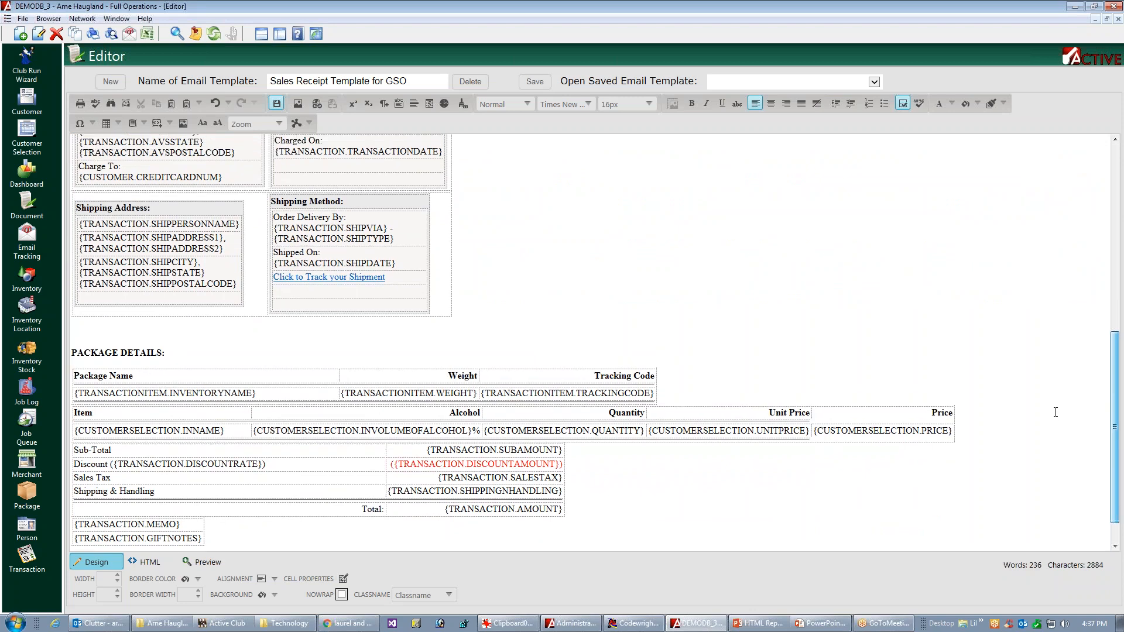
scroll(1057, 363, "up", 5)
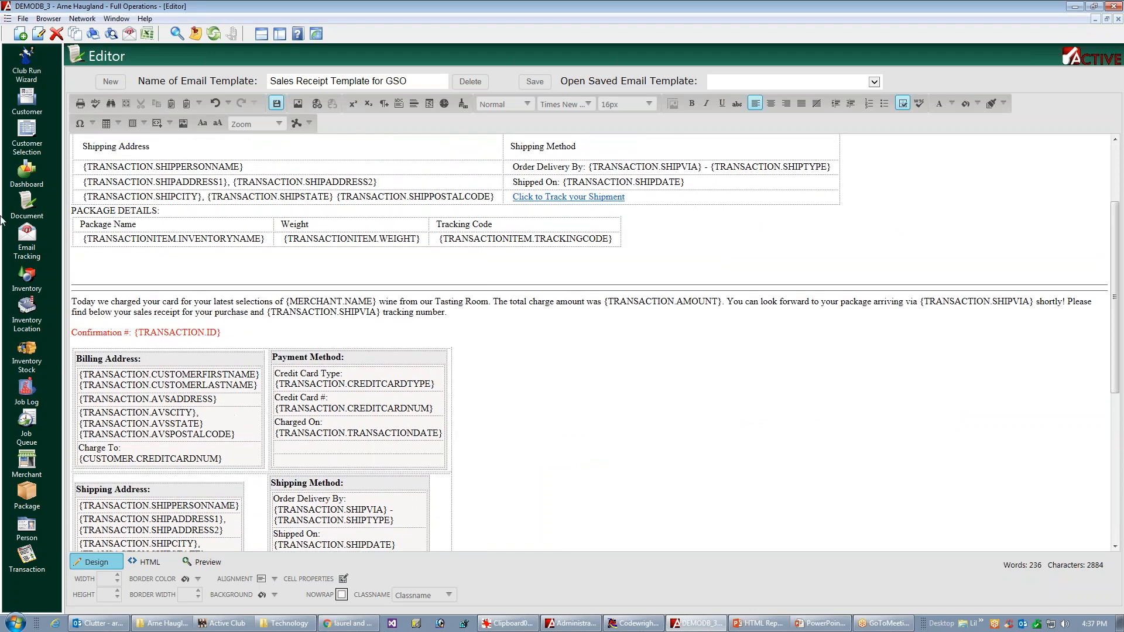
left_click(138, 250)
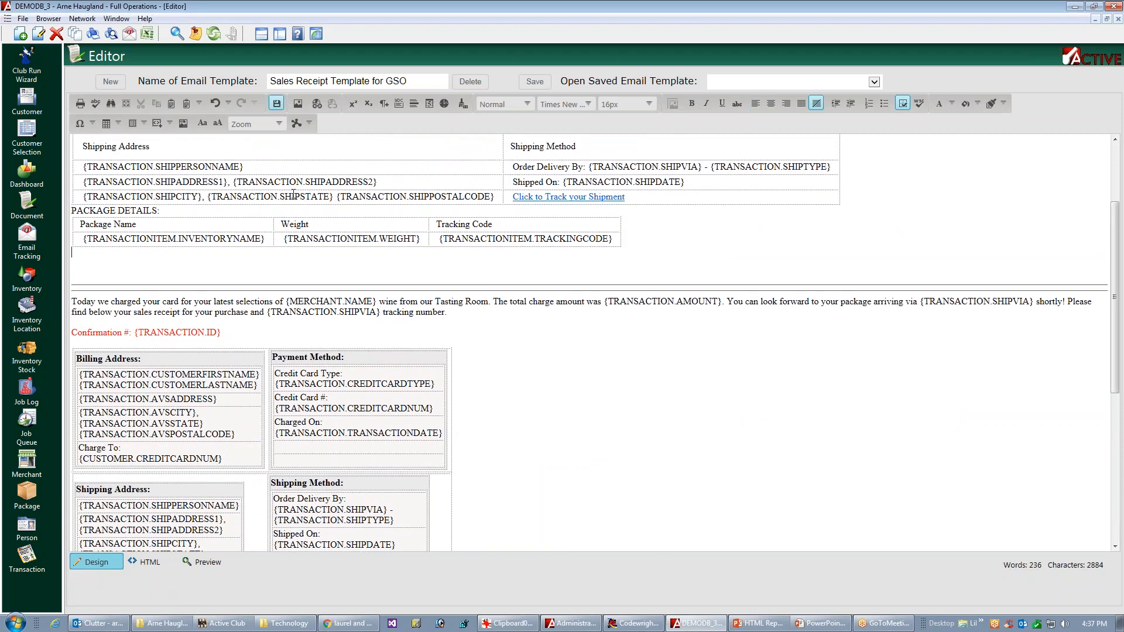
type("ORDER DETAILS:")
key("Return")
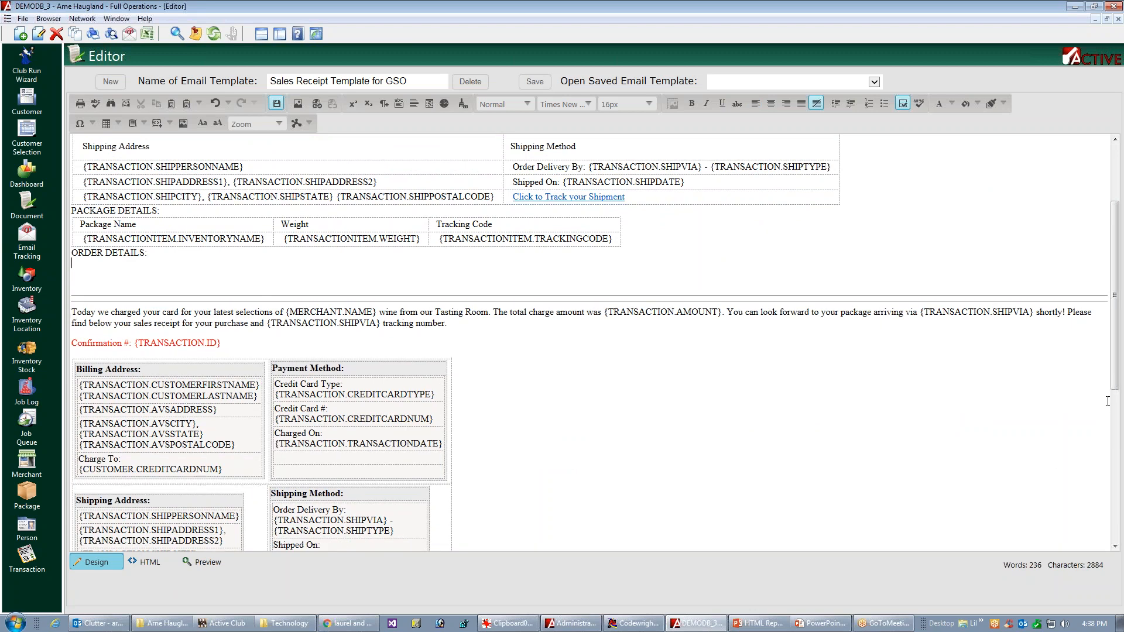
Step: Insert a table with five columns and two rows under the new ORDER DETAILS heading
scroll(1115, 384, "down", 2)
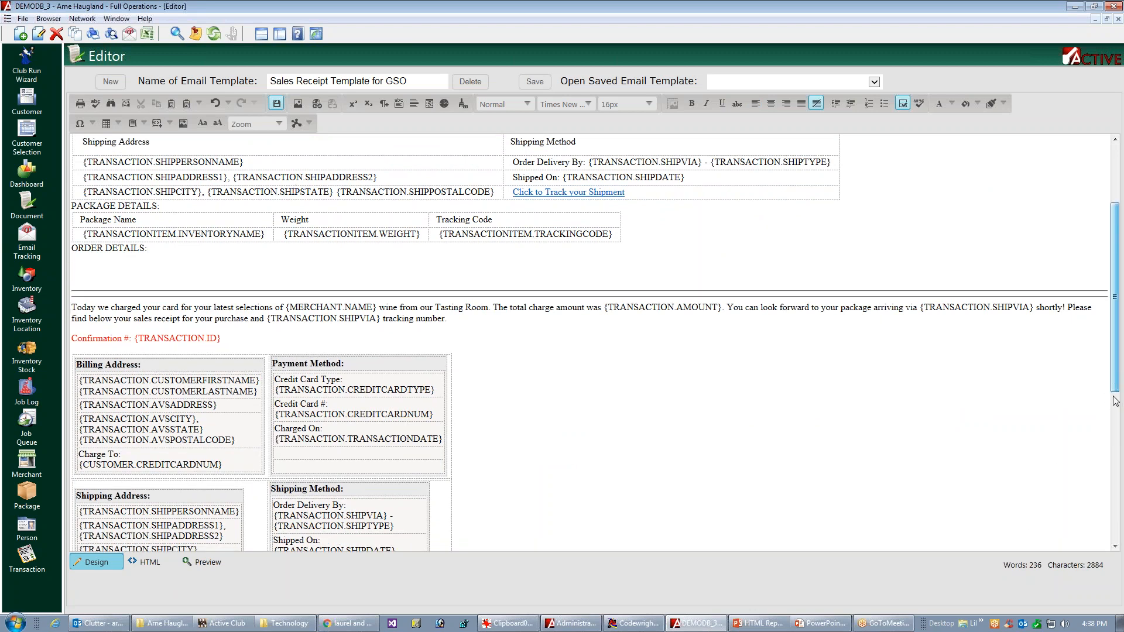
scroll(1083, 510, "down", 7)
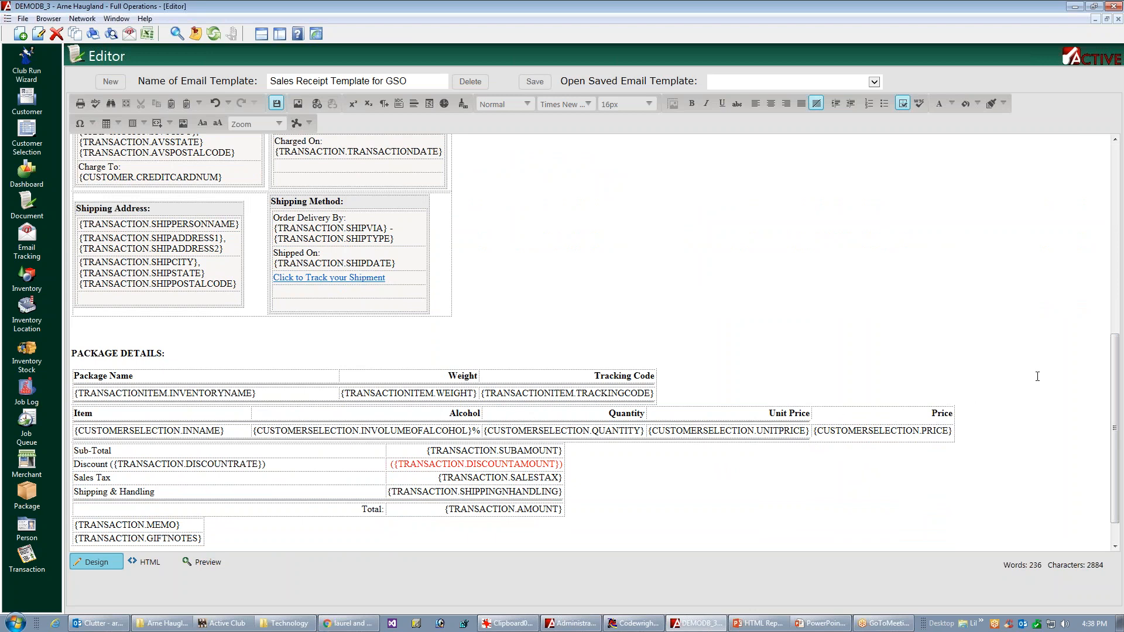
left_click_drag(1115, 386, 1121, 303)
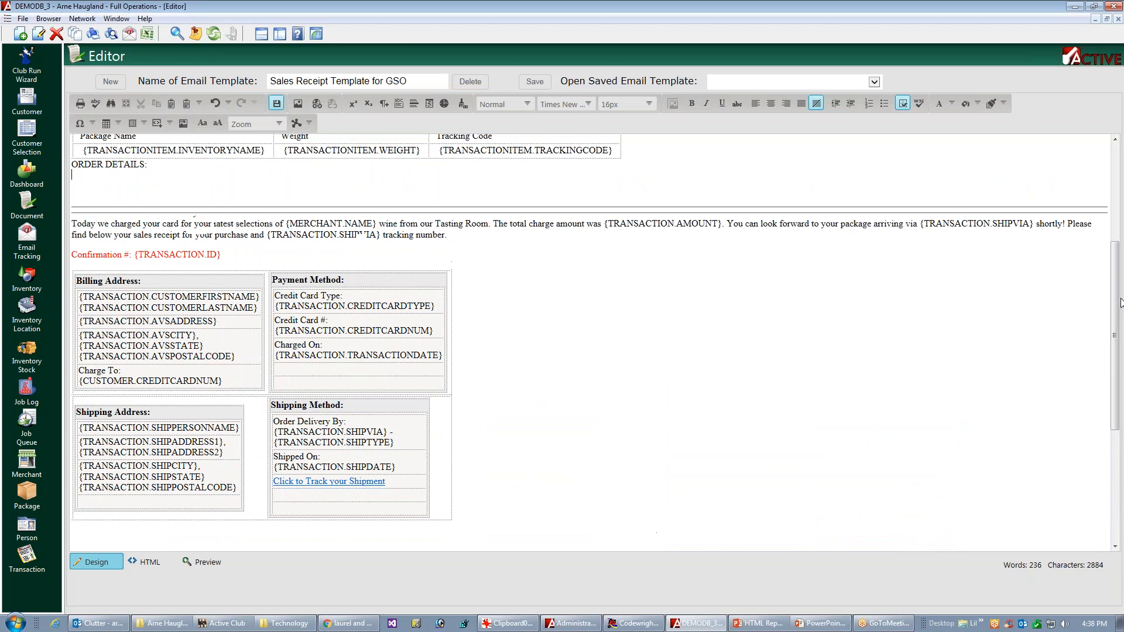
left_click(119, 122)
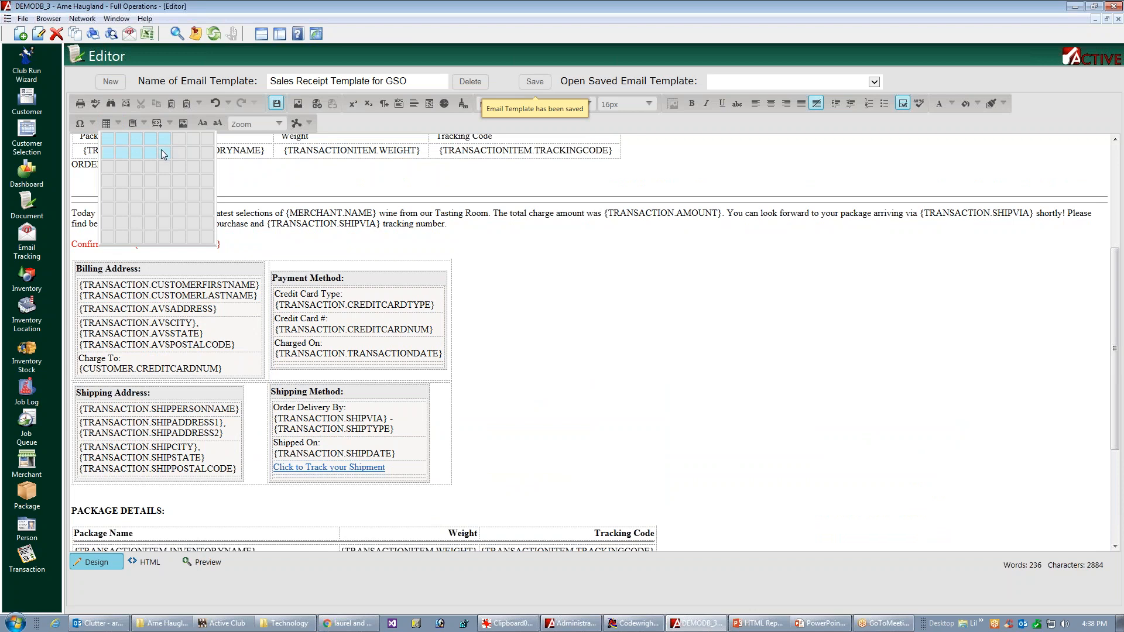
left_click(180, 155)
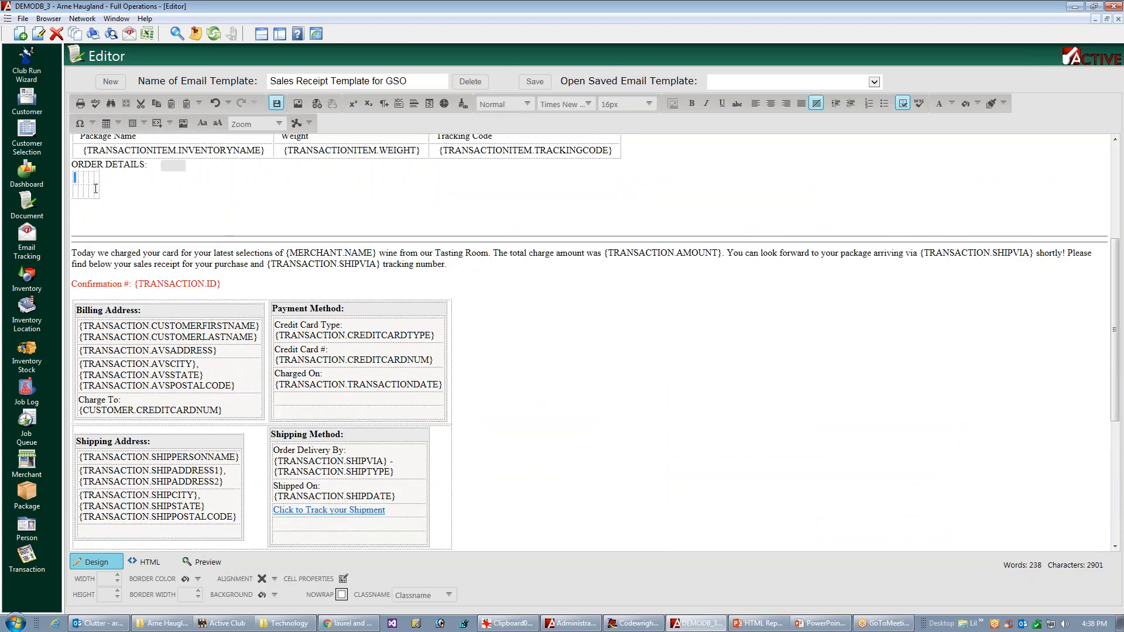
Step: Set the alignment of all cells in the new order details table to middle left
left_click(101, 186)
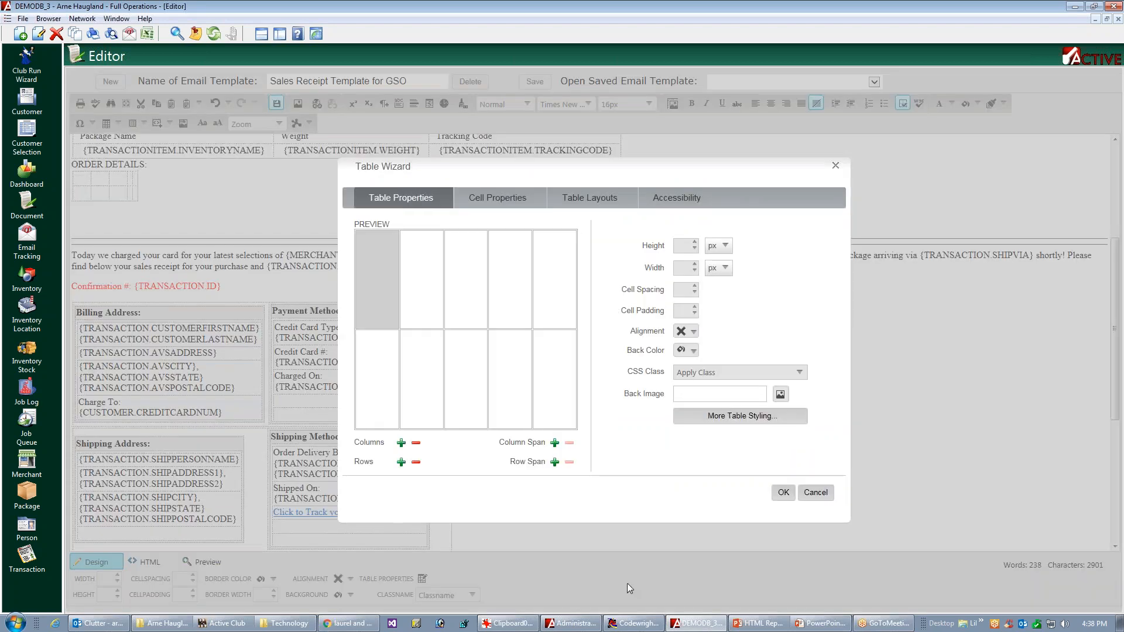
left_click(494, 205)
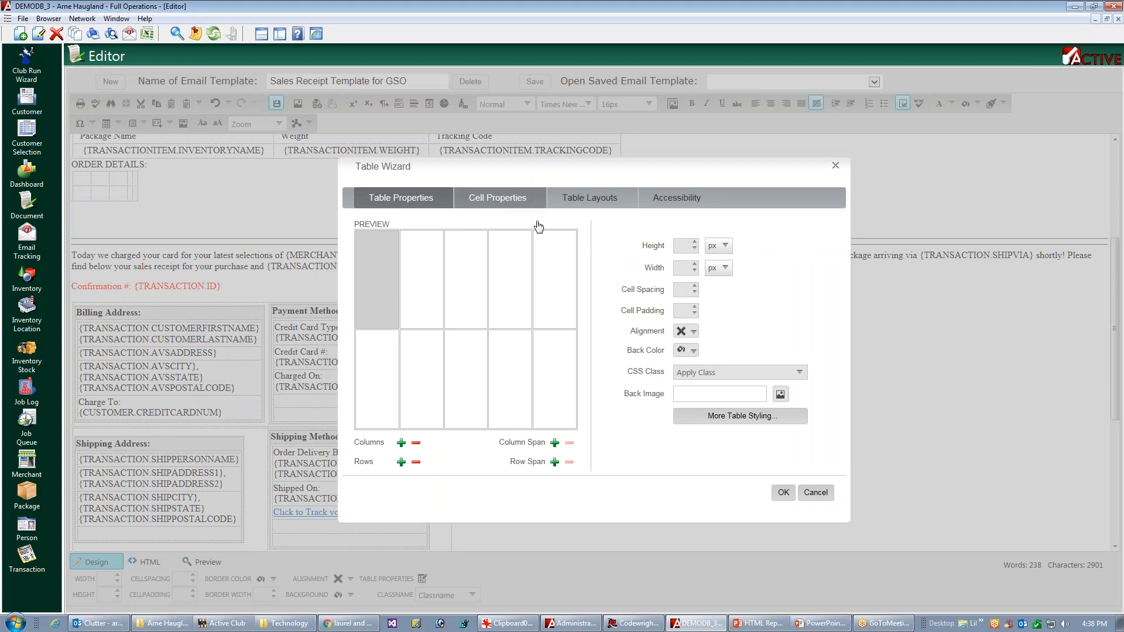
left_click(375, 444)
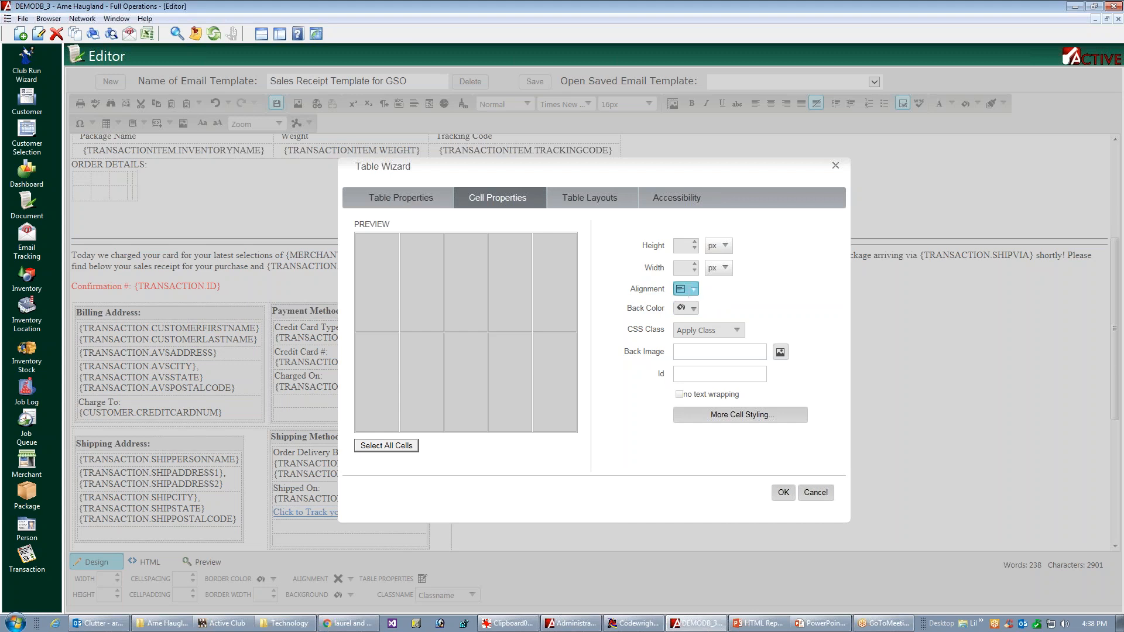
left_click(707, 330)
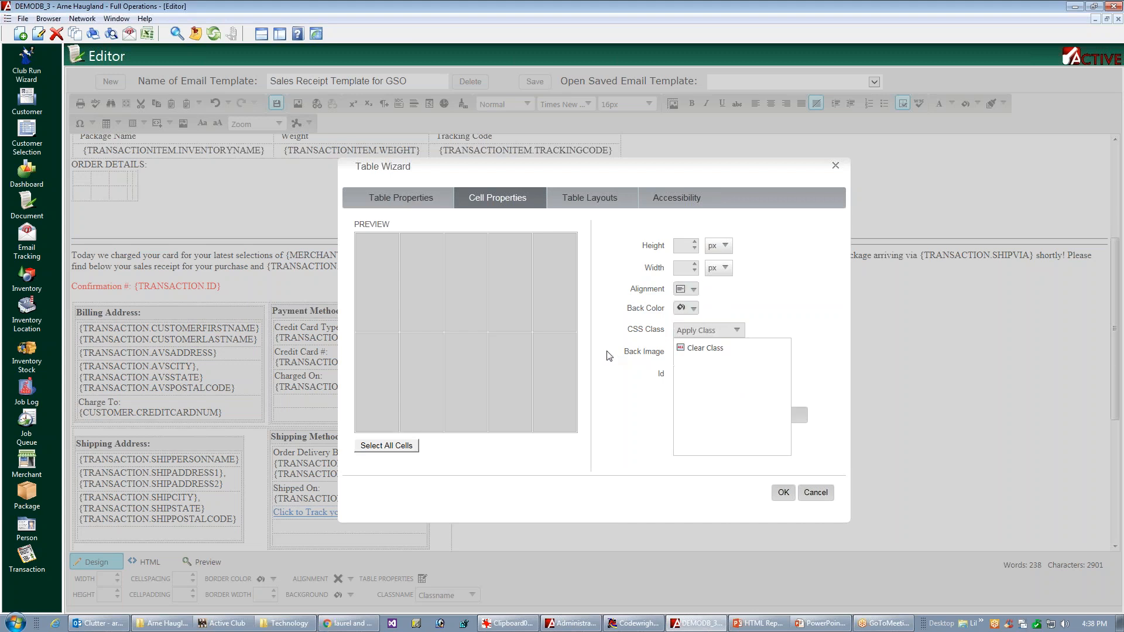
left_click(800, 417)
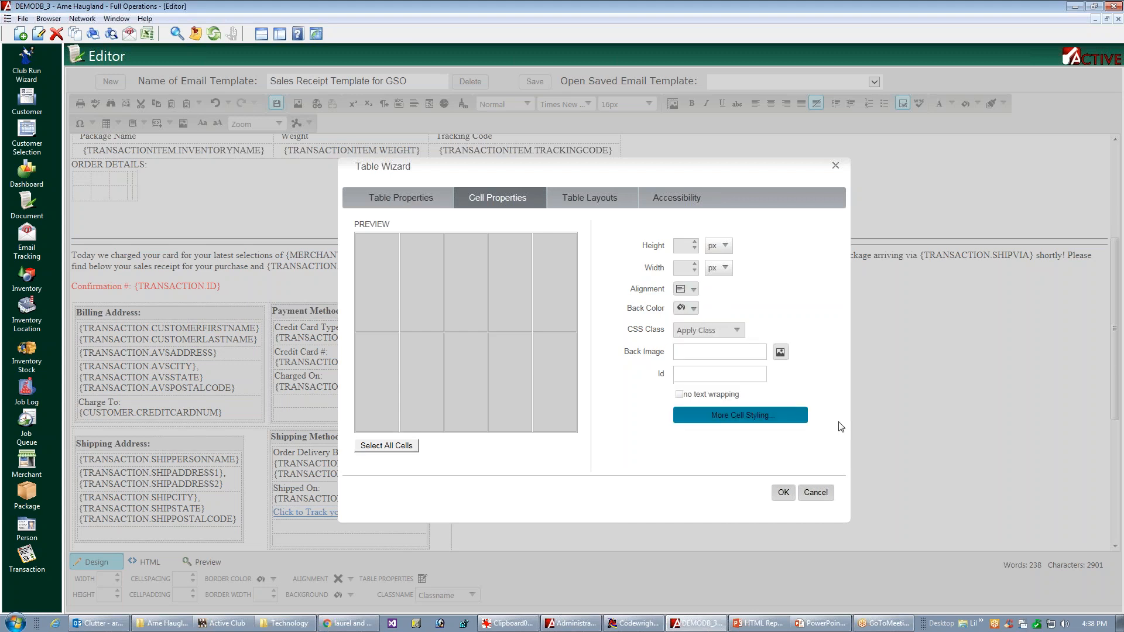
Step: Give all order table cells 2 px top and bottom padding and 12 px left and right padding, and apply the table settings
left_click(755, 419)
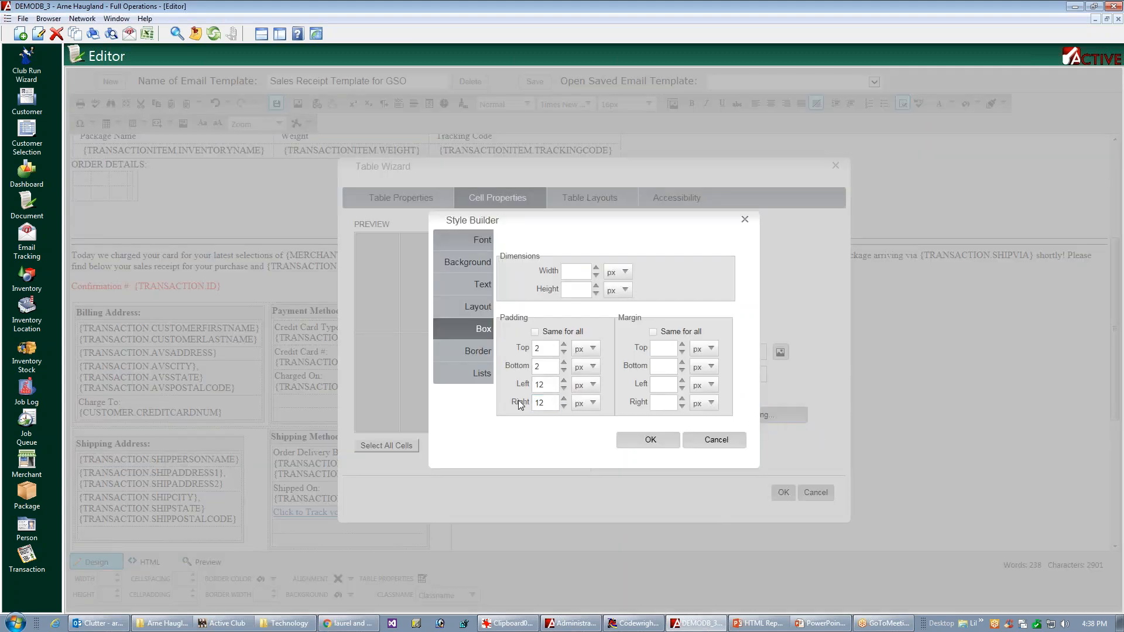
left_click(544, 348)
left_click(645, 443)
left_click(783, 493)
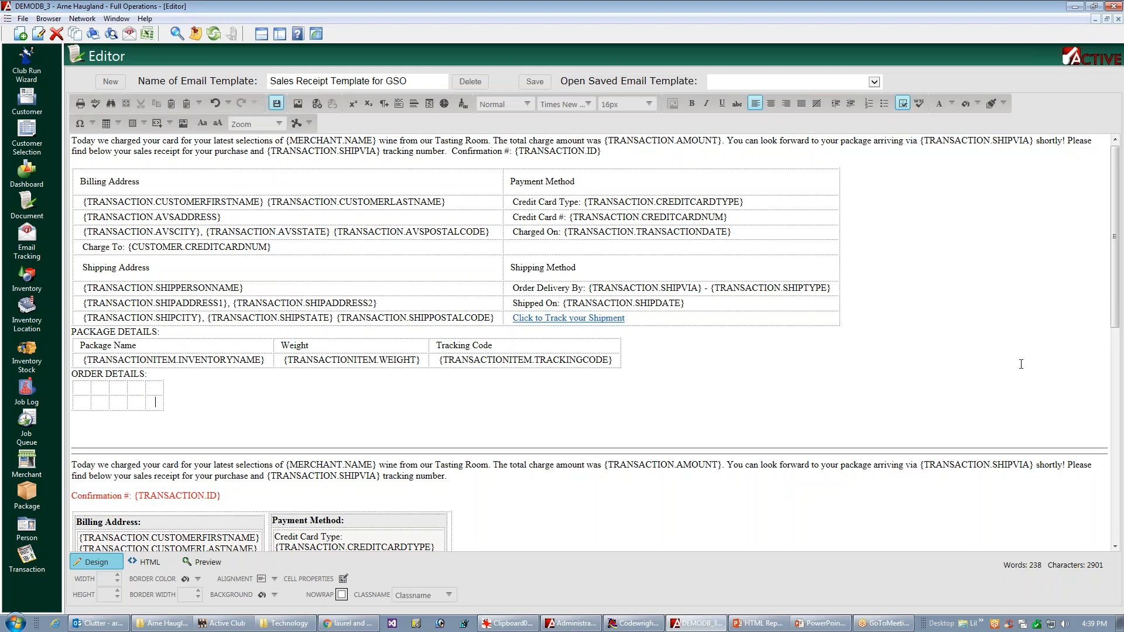
left_click_drag(1114, 310, 1105, 373)
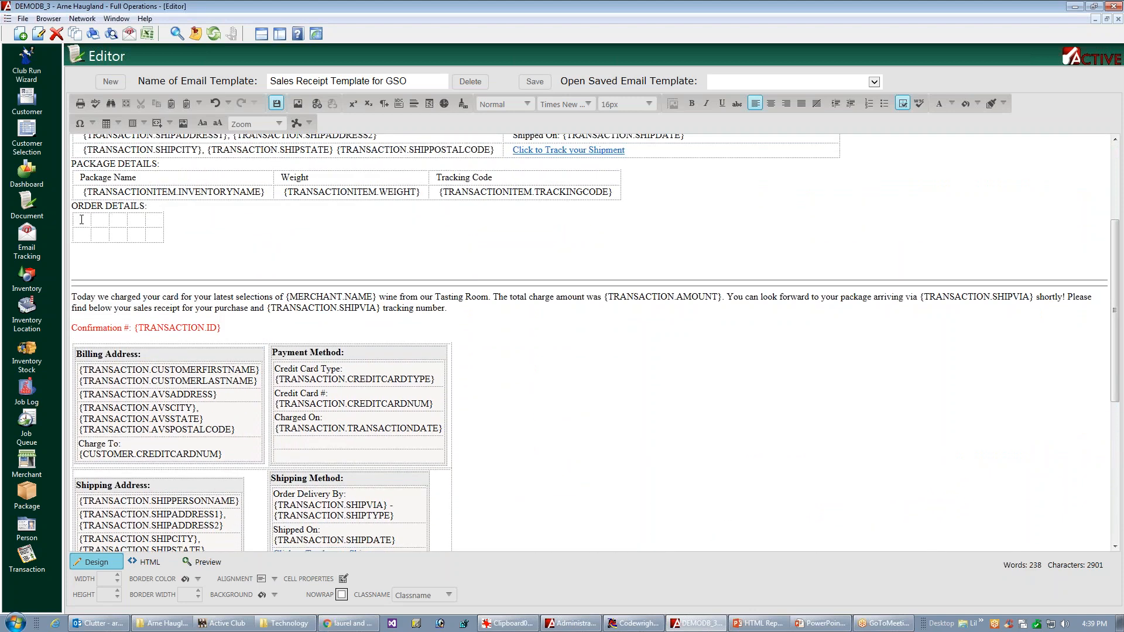
Step: Fill the first row of the new order details table with the headers Item, Alcohol, Quantity, Unit Price and Price
type("Item ")
type("Alco")
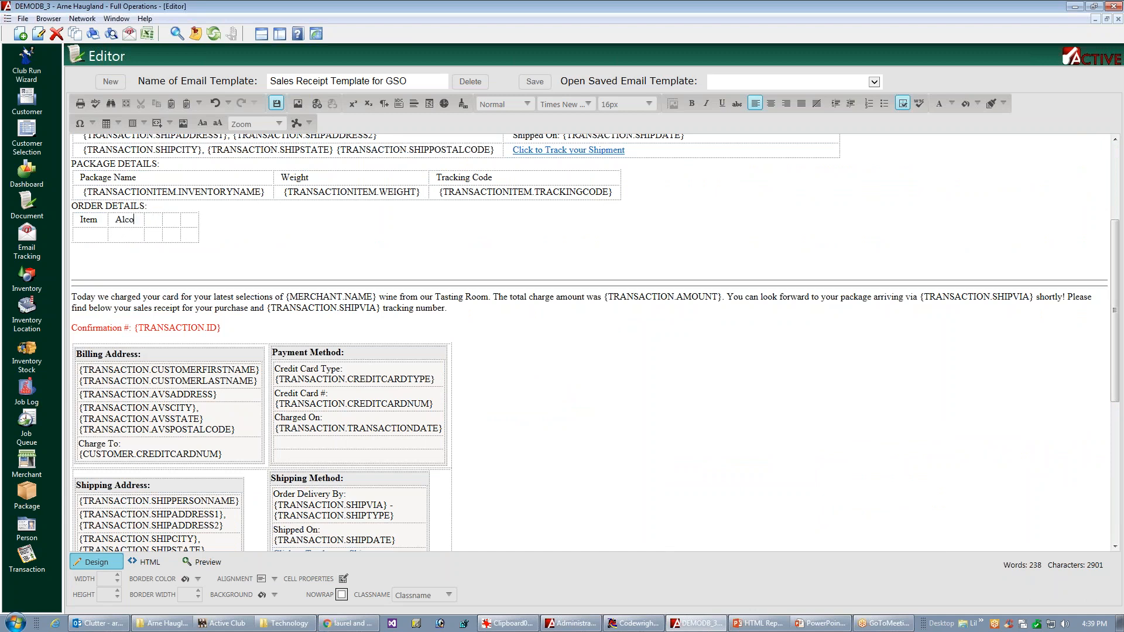
type("hol")
type("Quantity ")
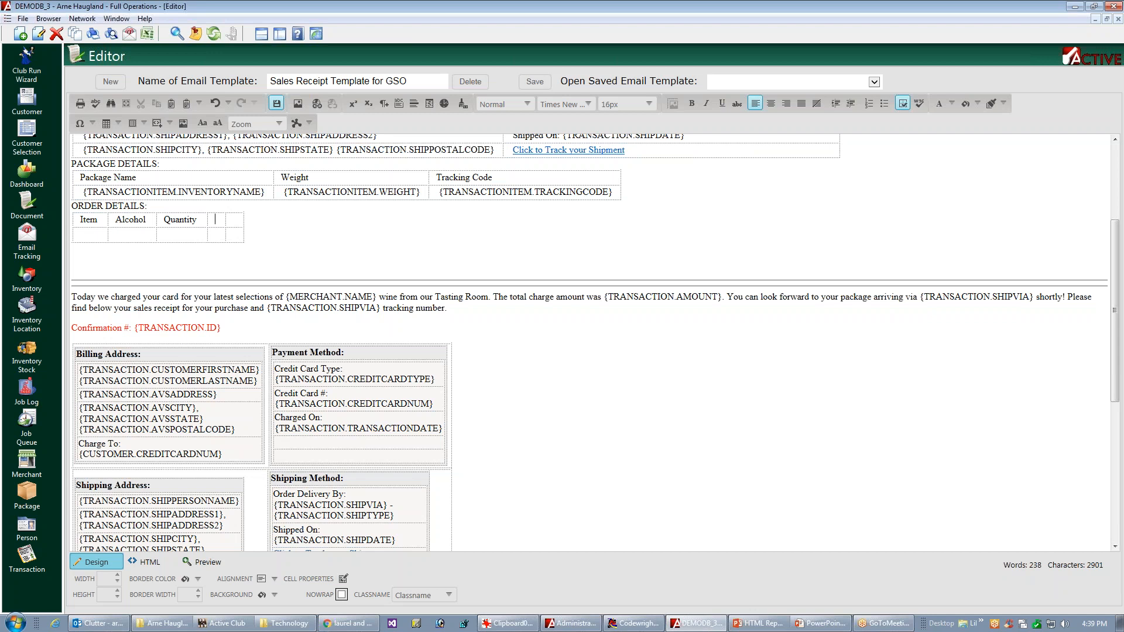
type("Un")
type("it Price ")
type("Price")
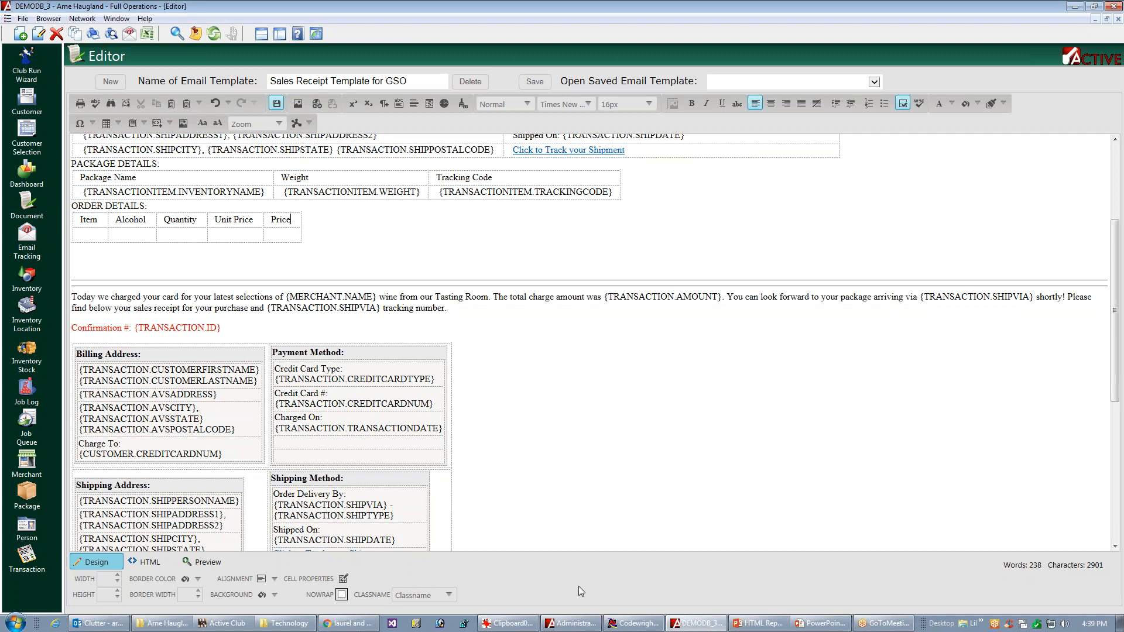
Step: Copy the {CUSTOMERSELECTION.INNAME} field from the original item table into the cell under Item in the new order details table
left_click(87, 239)
left_click_drag(1115, 358, 1061, 453)
scroll(1061, 453, "down", 5)
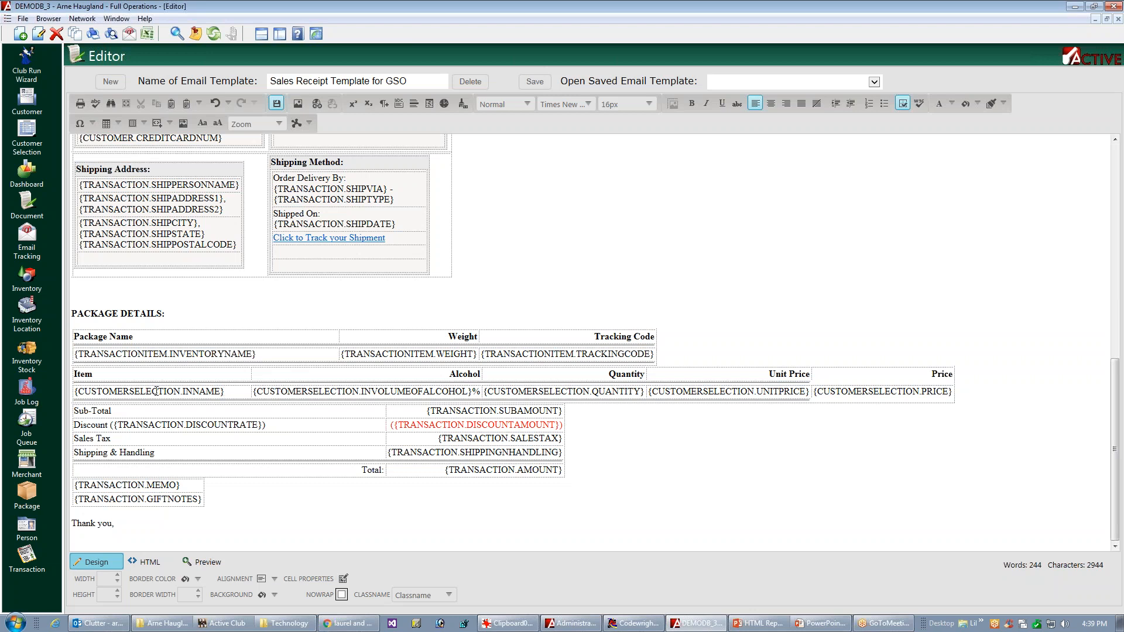
double_click(156, 391)
triple_click(175, 393)
key("ctrl+c")
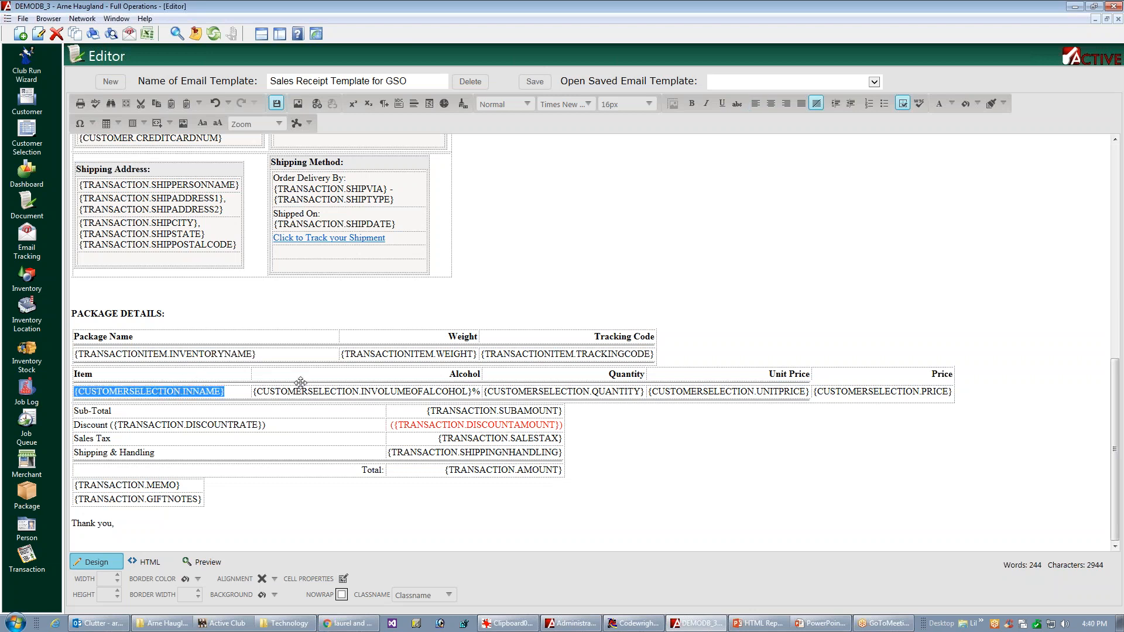
left_click_drag(1114, 381, 1117, 229)
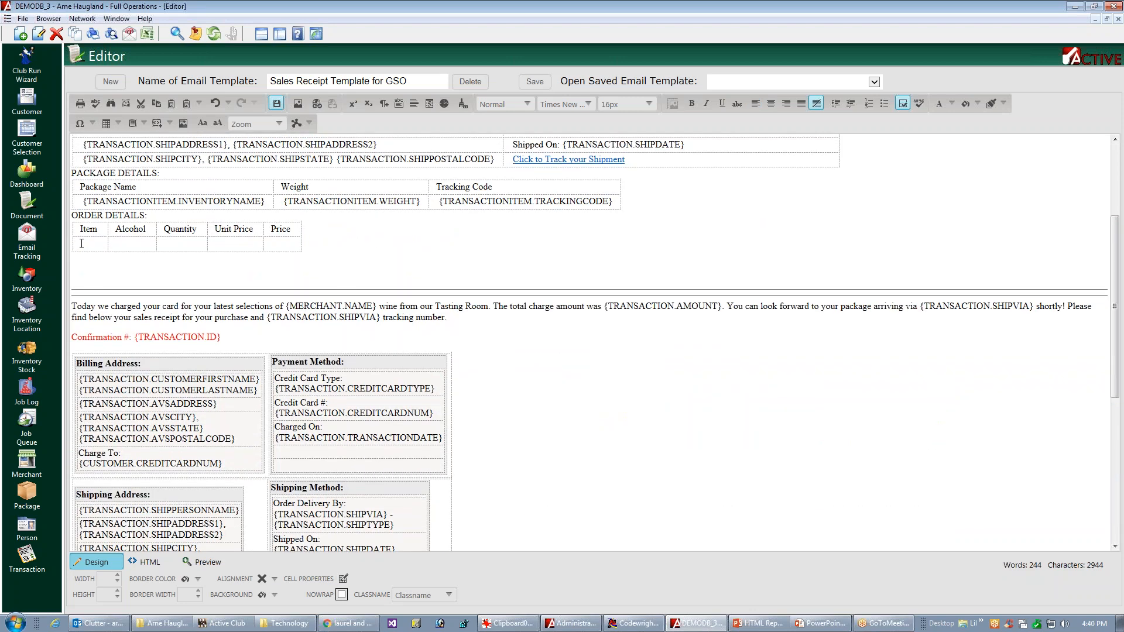
left_click(124, 246)
key("ctrl+v")
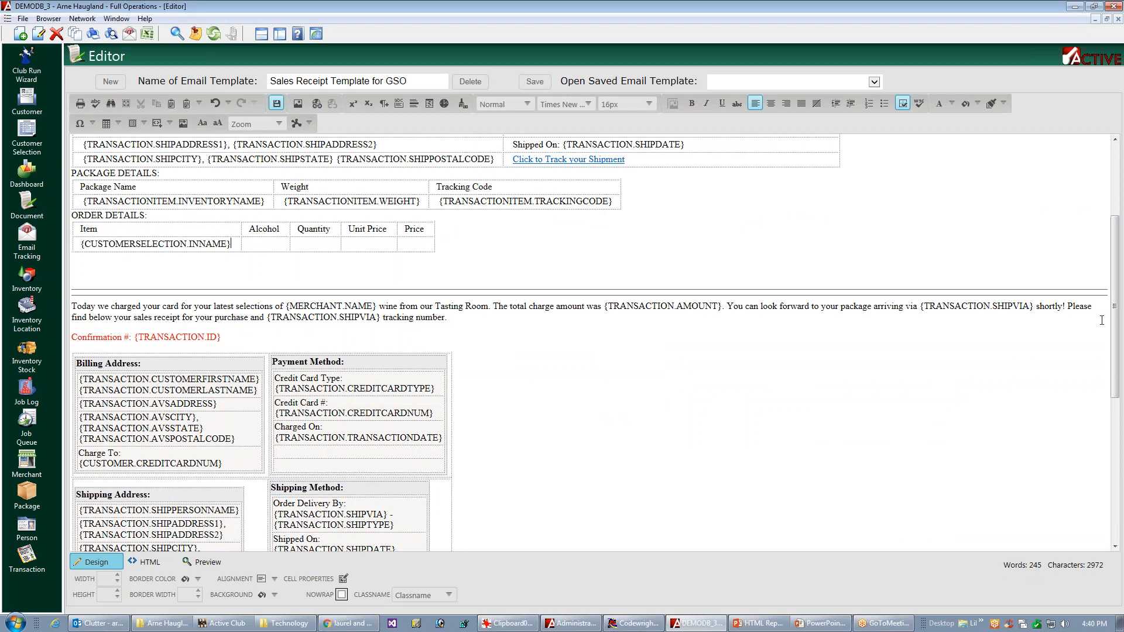
Step: Copy {CUSTOMERSELECTION.INVOLUMEOFALCOHOL}% from the original item table into the cell under Alcohol in the new order details table
scroll(1102, 320, "down", 5)
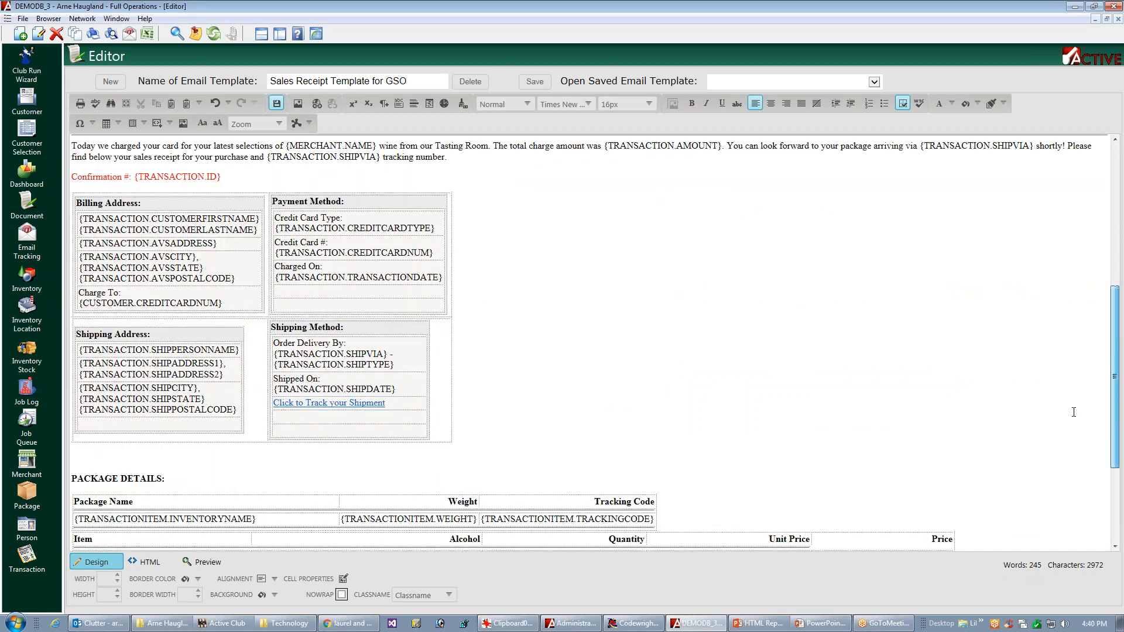
scroll(1074, 412, "down", 4)
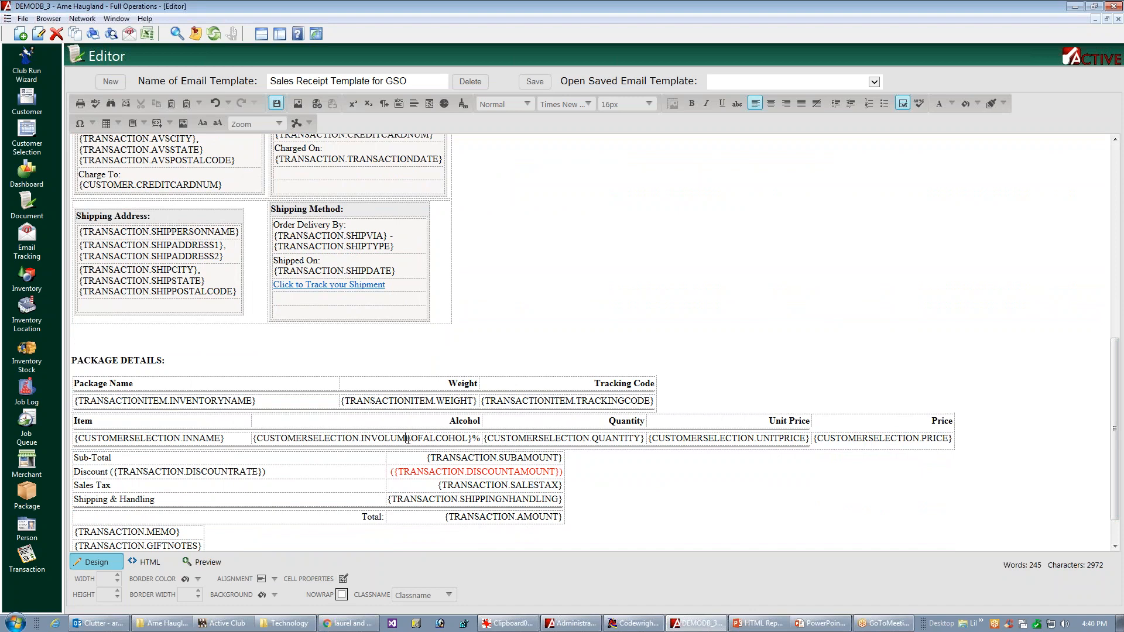
triple_click(408, 438)
key("ctrl+c")
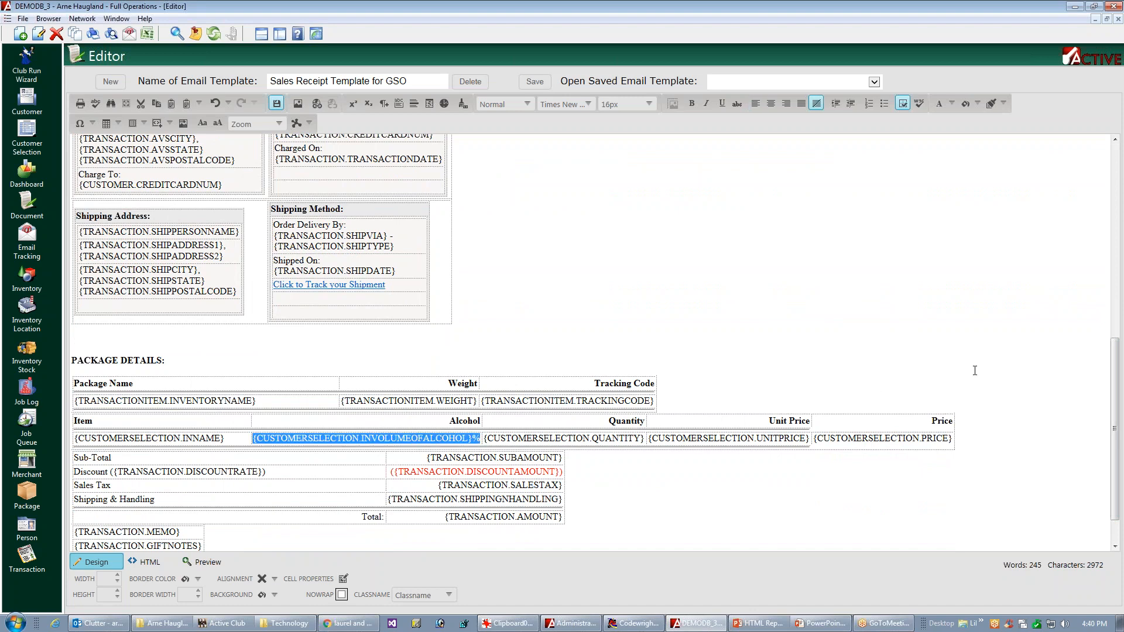
left_click_drag(1116, 388, 1123, 240)
left_click(249, 246)
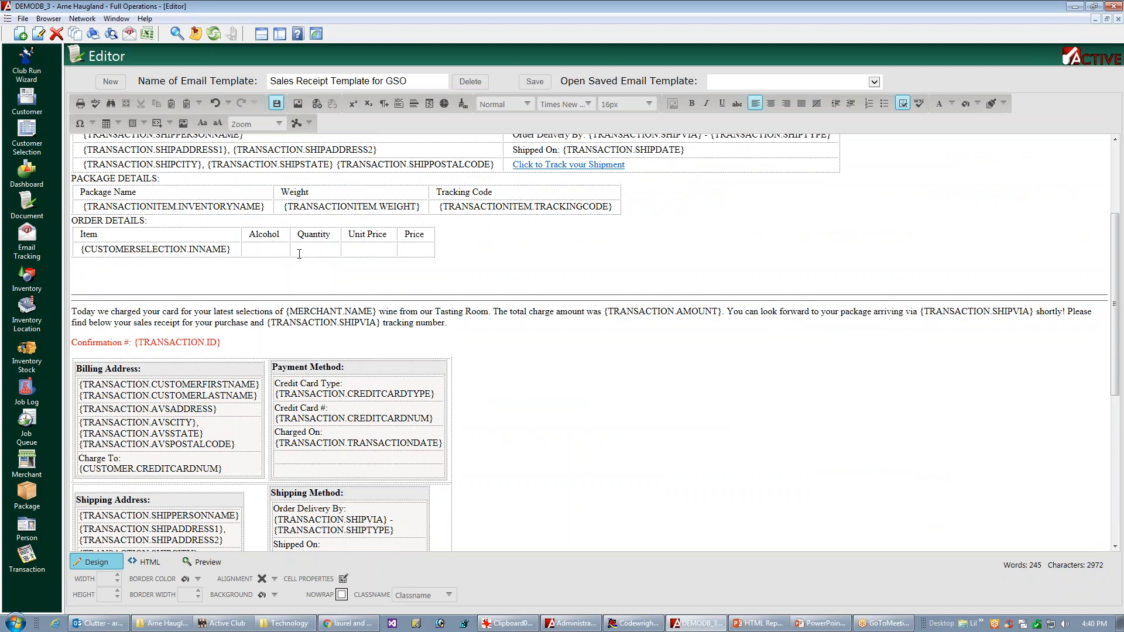
key("ctrl+v")
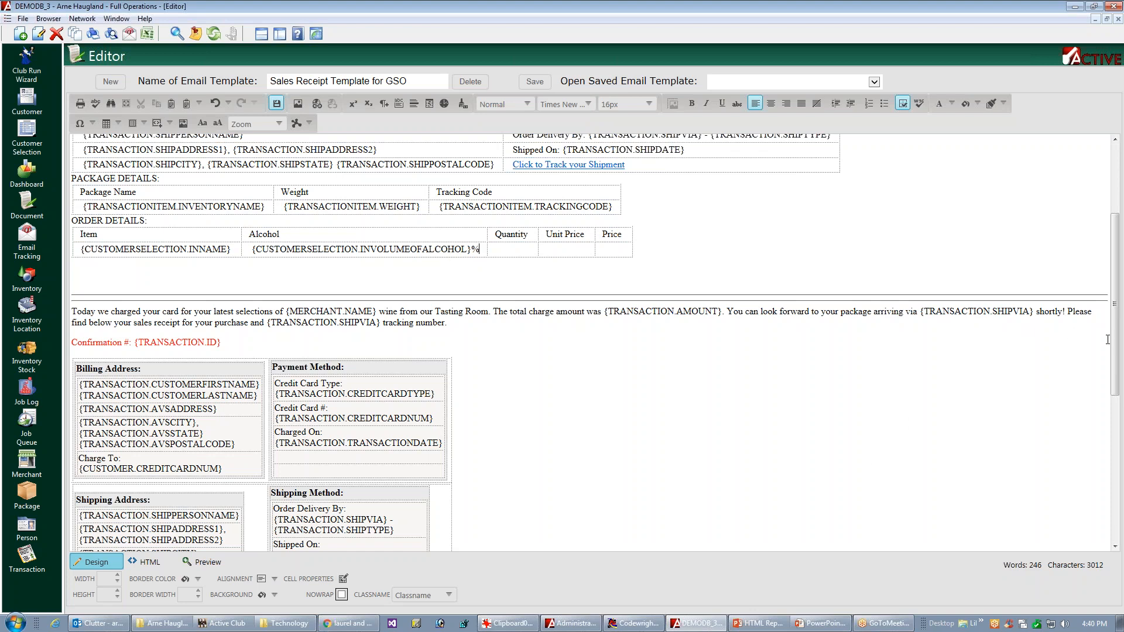
Step: Copy {CUSTOMERSELECTION.QUANTITY} from the original item table into the cell under Quantity in the new order details table
scroll(1107, 339, "down", 5)
scroll(1070, 444, "down", 2)
double_click(566, 458)
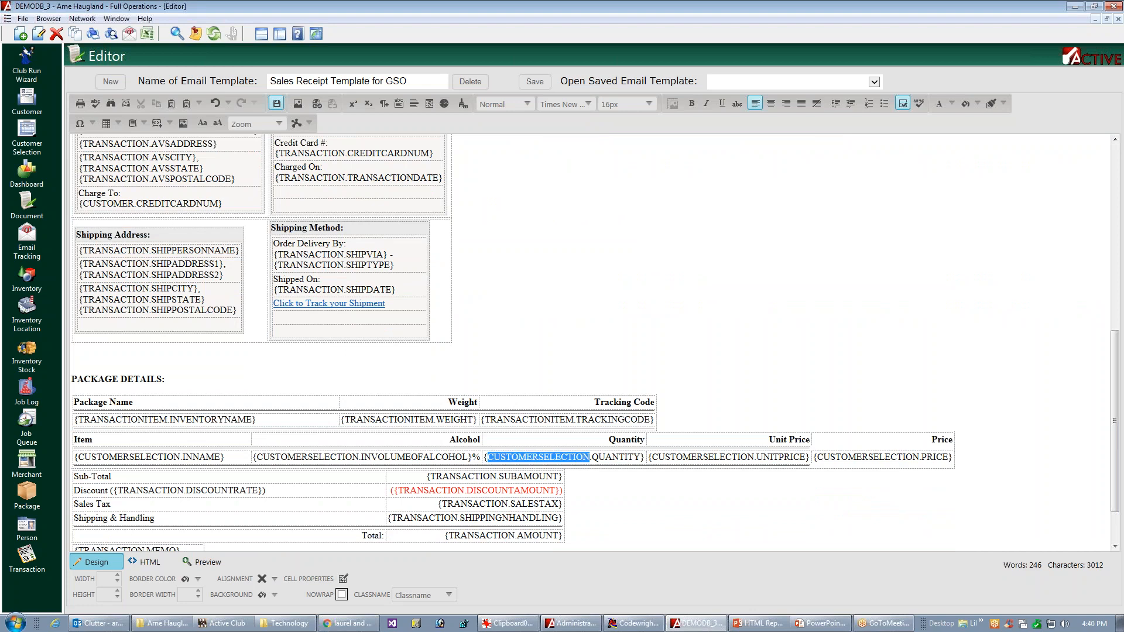
triple_click(566, 457)
key("ctrl+c")
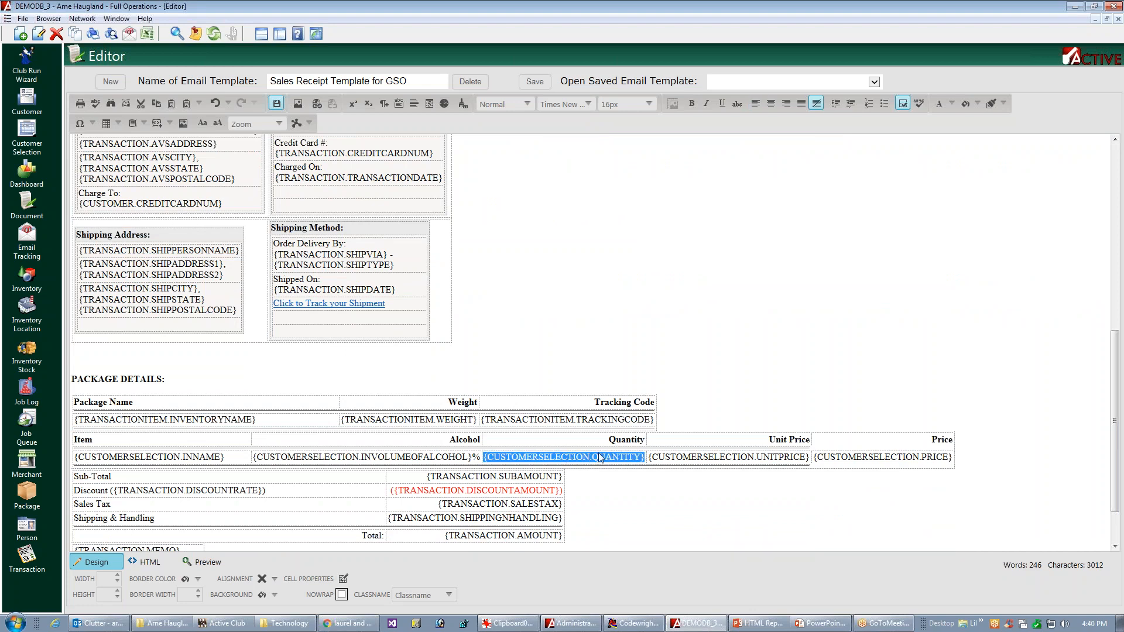
left_click(1116, 315)
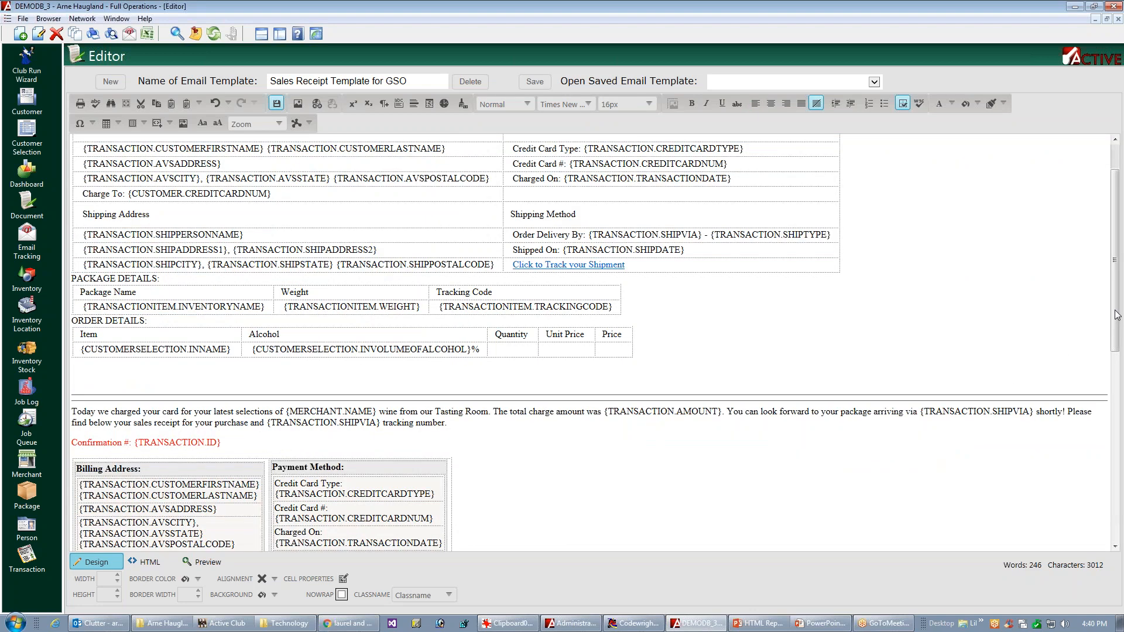
left_click(513, 351)
key("ctrl+v")
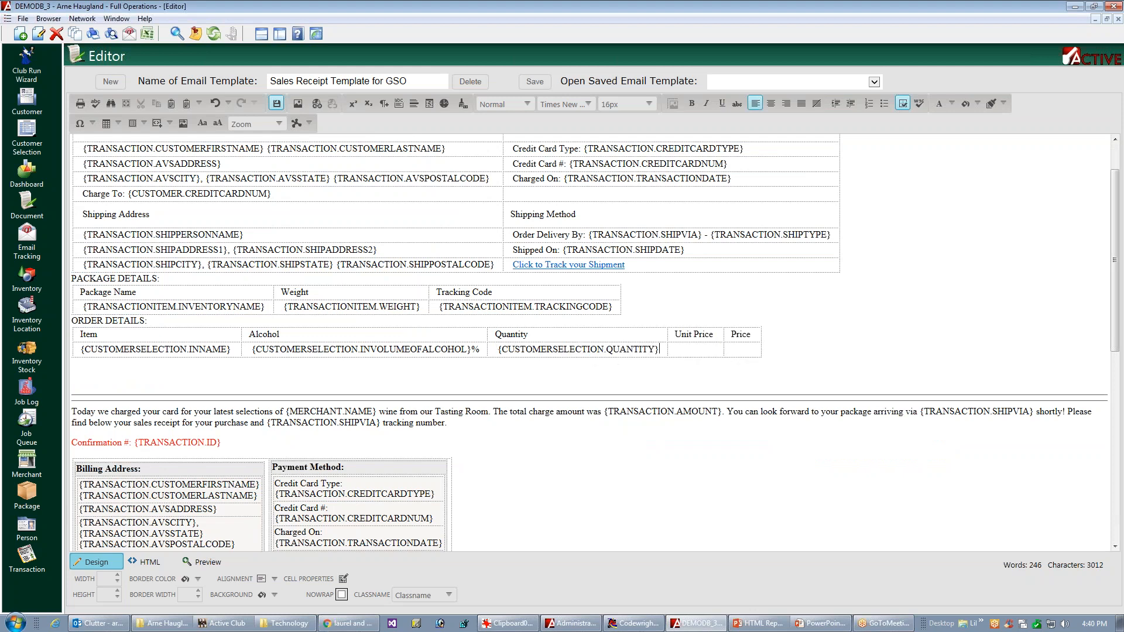
Step: Copy {CUSTOMERSELECTION.UNITPRICE} from the original item table into the cell under Unit Price in the new order details table
key("Page_Down")
key("Page_Down")
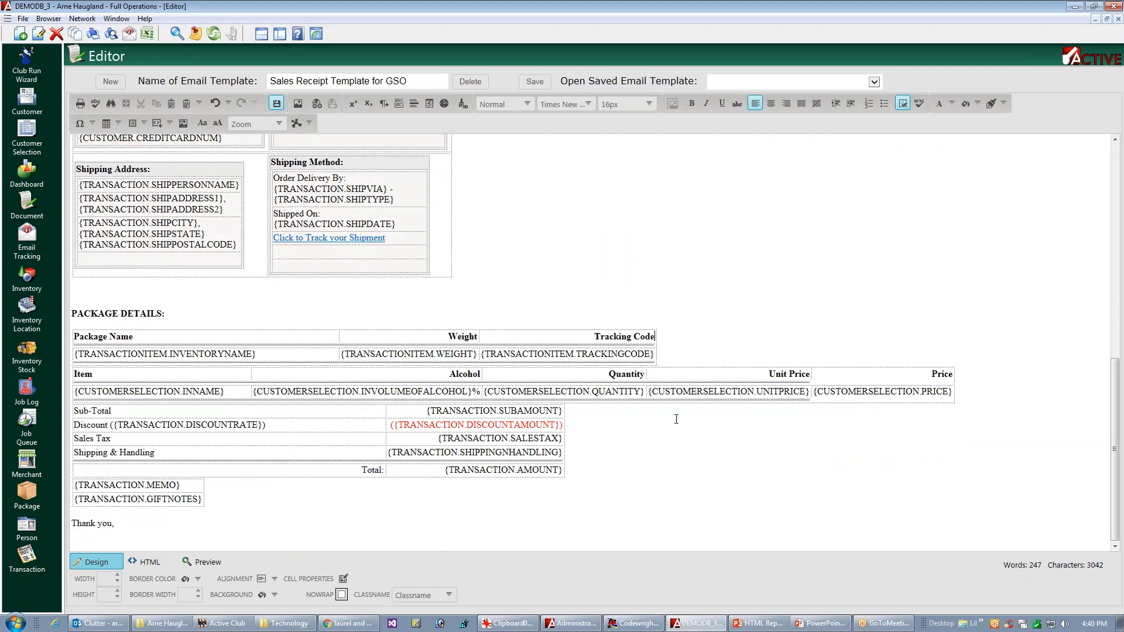
triple_click(704, 393)
key("ctrl+c")
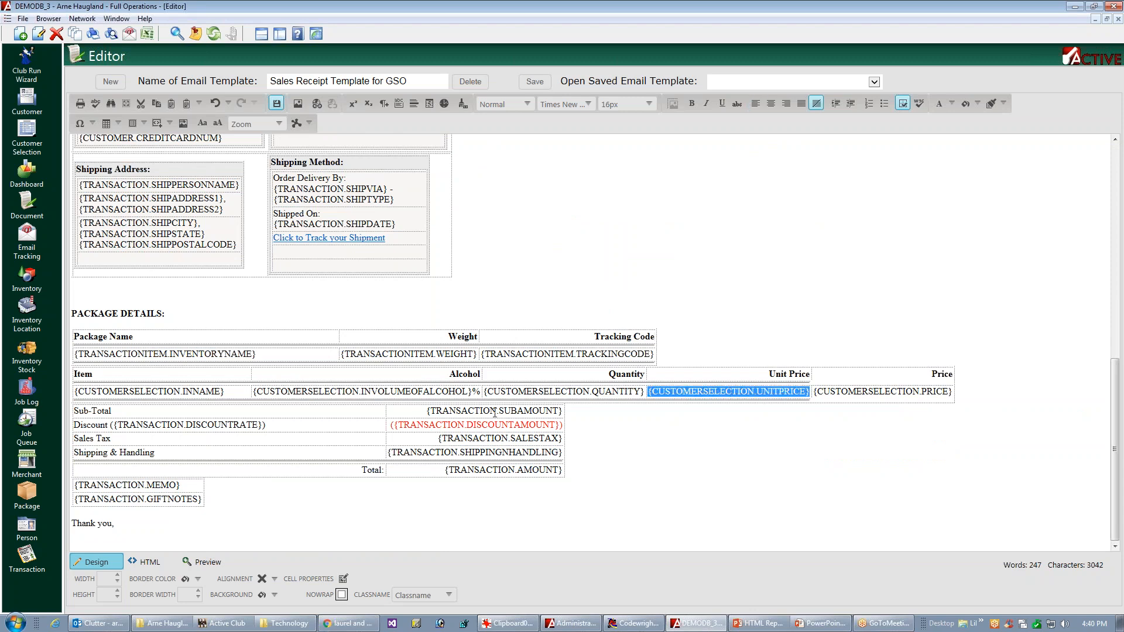
scroll(610, 474, "up", 10)
left_click(708, 403)
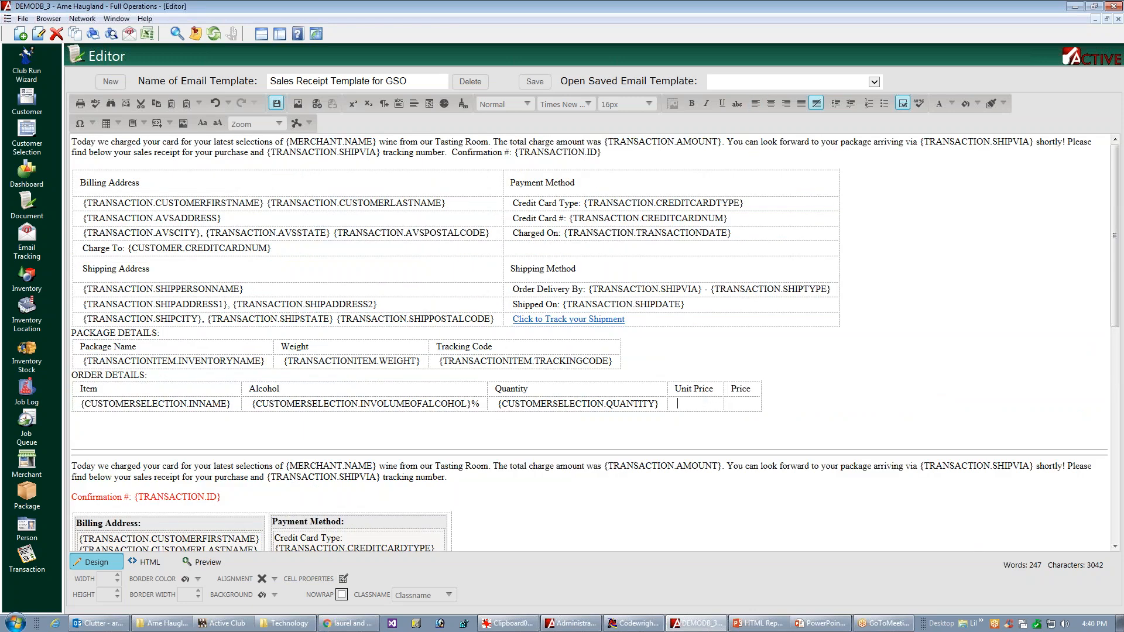
key("ctrl+v")
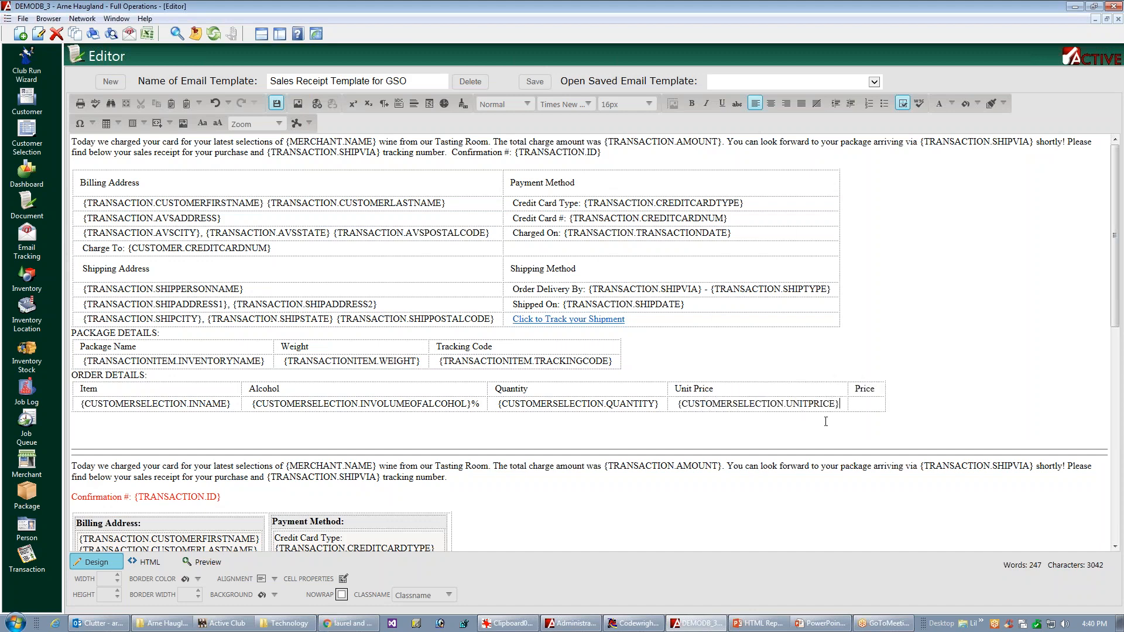
Step: Copy {CUSTOMERSELECTION.PRICE} from the original item table into the cell under Price in the new order details table
scroll(826, 421, "down", 8)
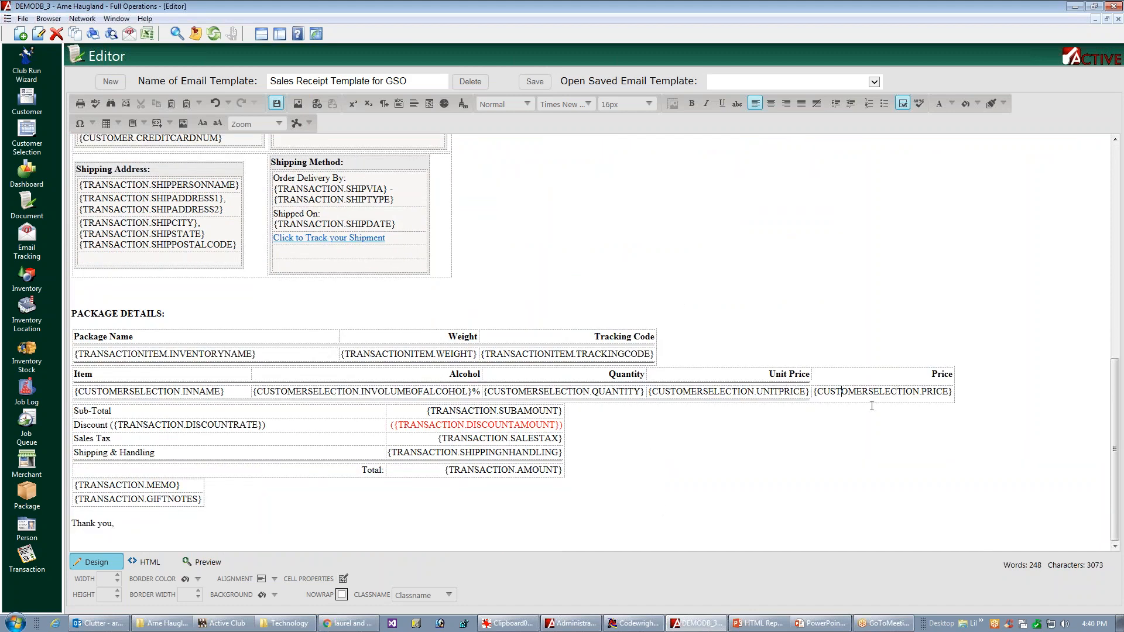
triple_click(874, 391)
key("ctrl+c")
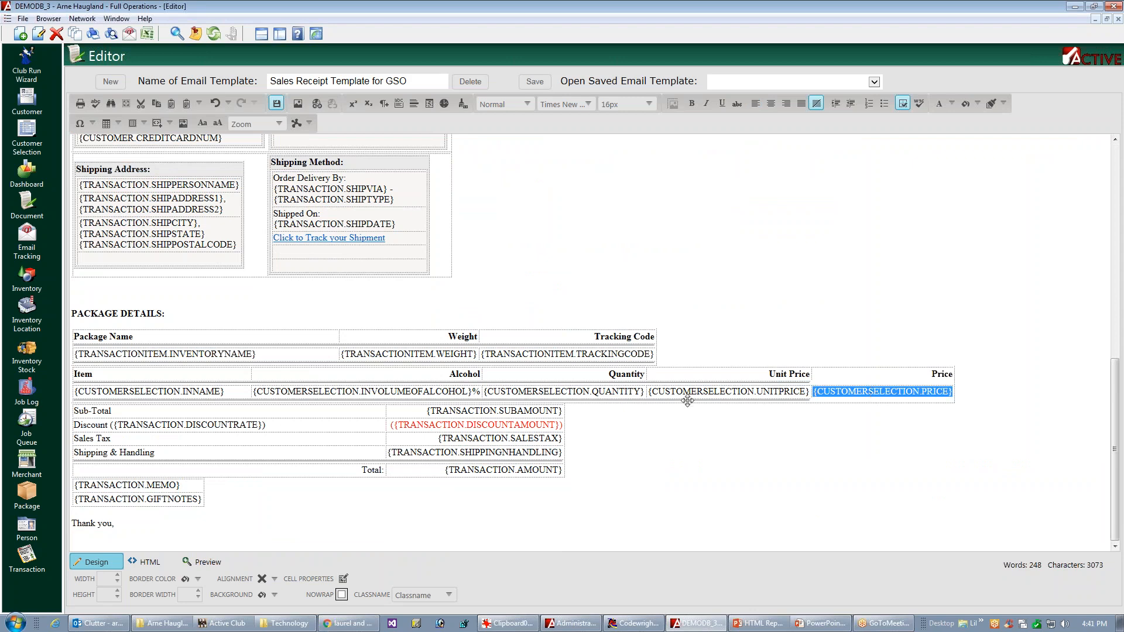
scroll(894, 537, "up", 8)
left_click(866, 404)
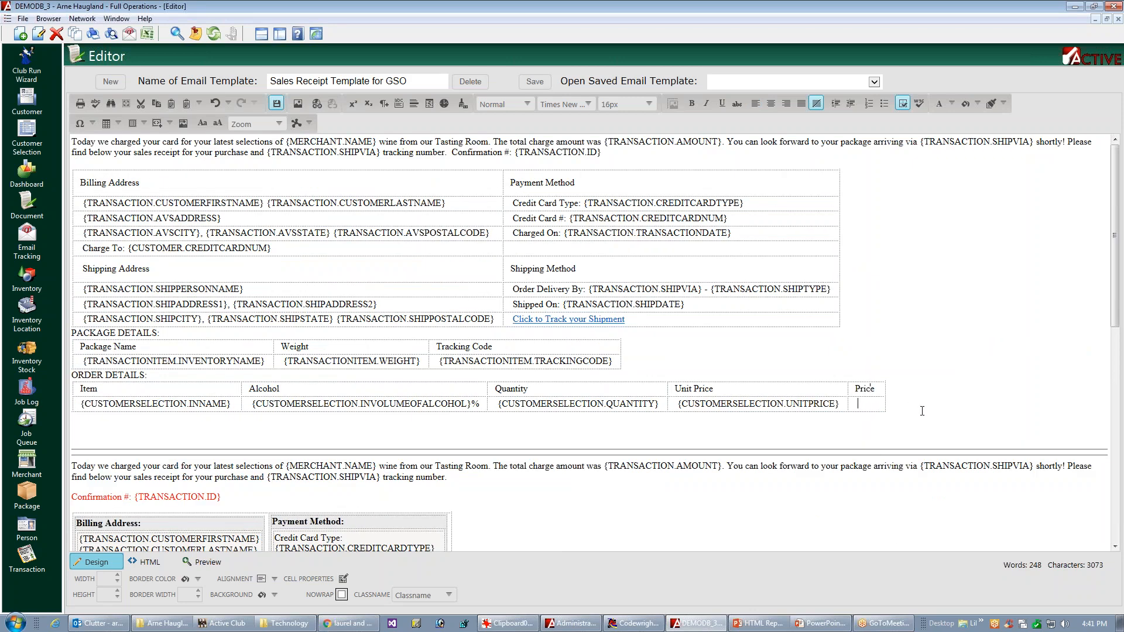
key("ctrl+v")
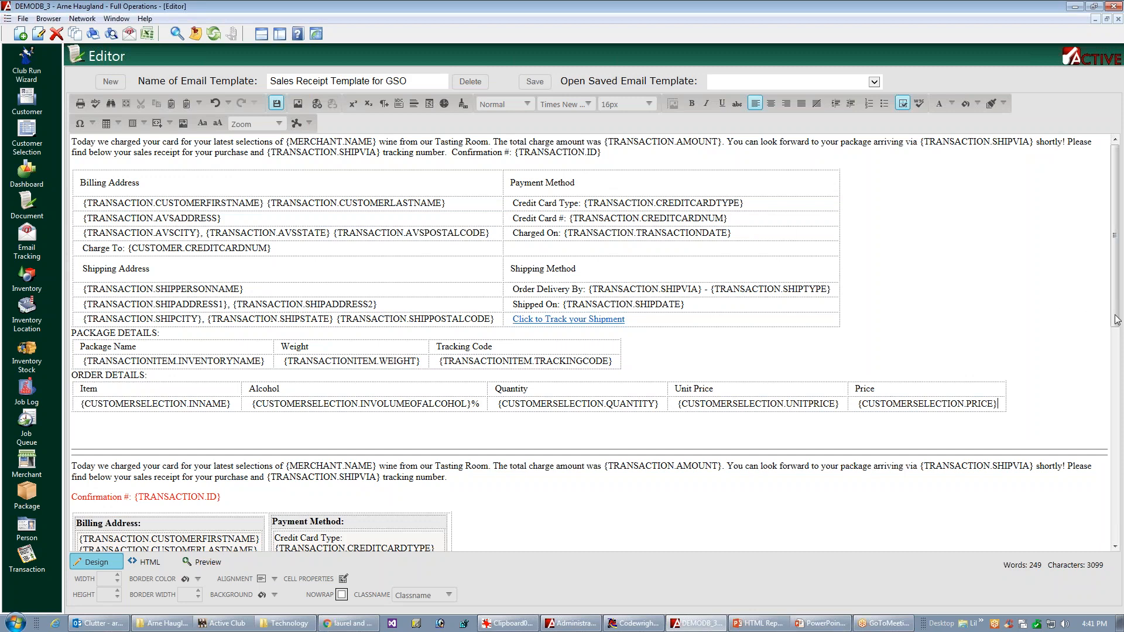
Step: Add the heading "SUMMARY:" on the line below the new order details table, followed by a new line
scroll(872, 348, "down", 1)
left_click(65, 380)
type("S")
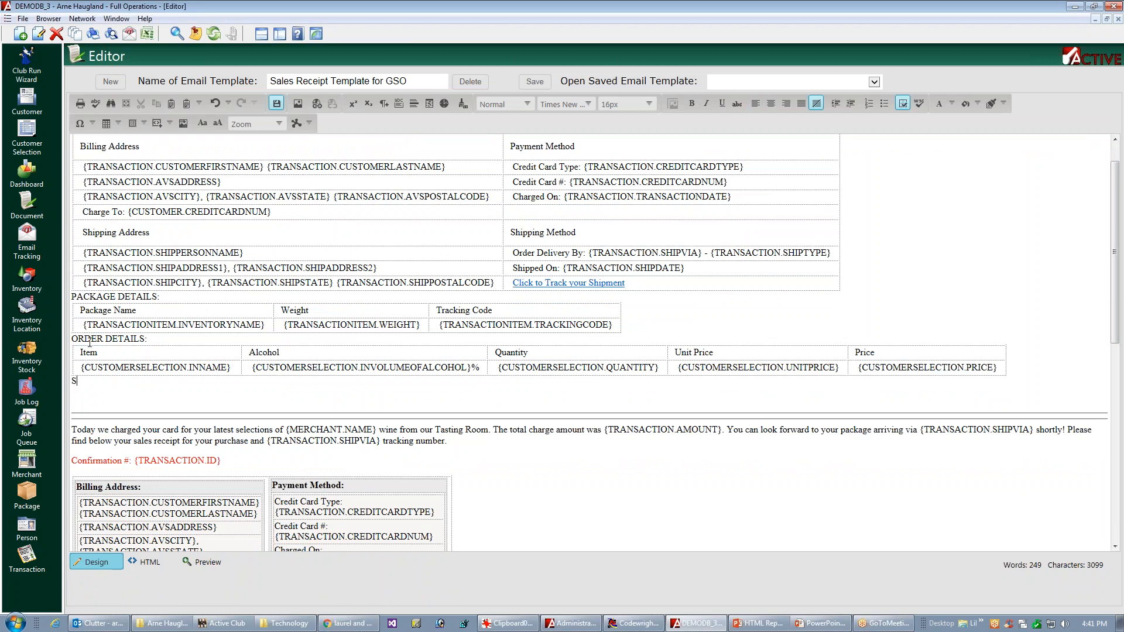
type("UMMARY:")
key("Return")
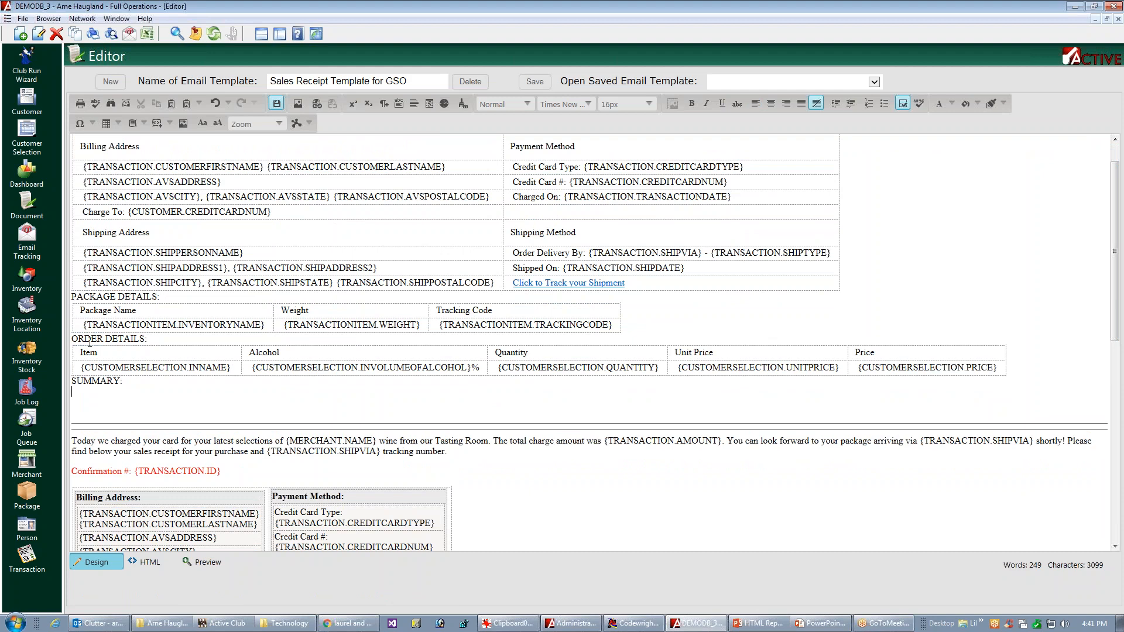
left_click_drag(1116, 293, 1073, 512)
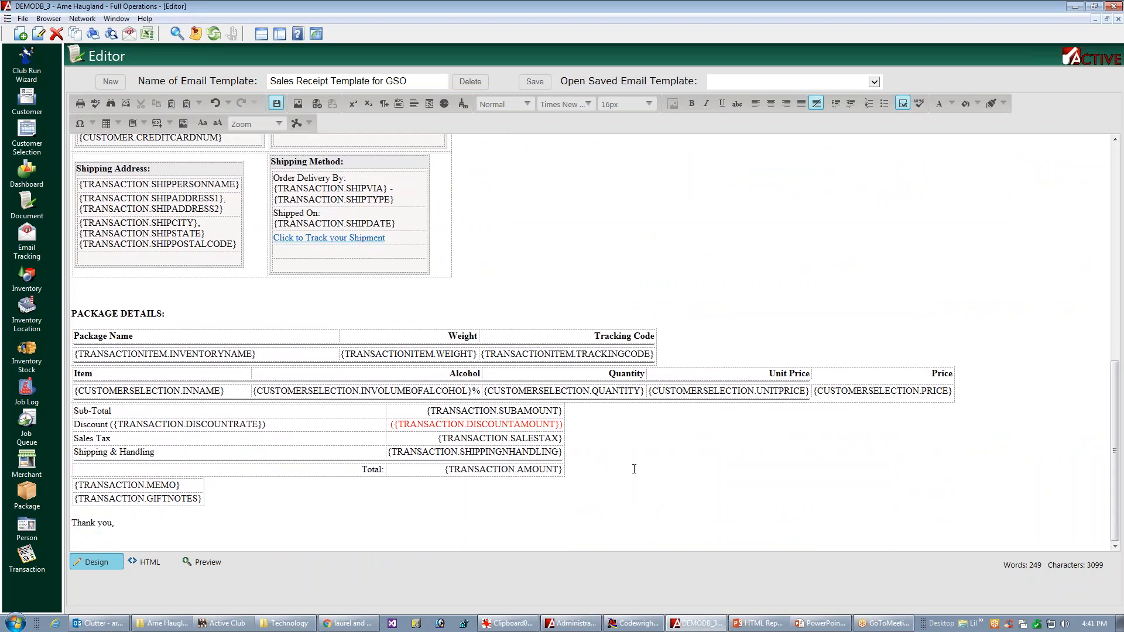
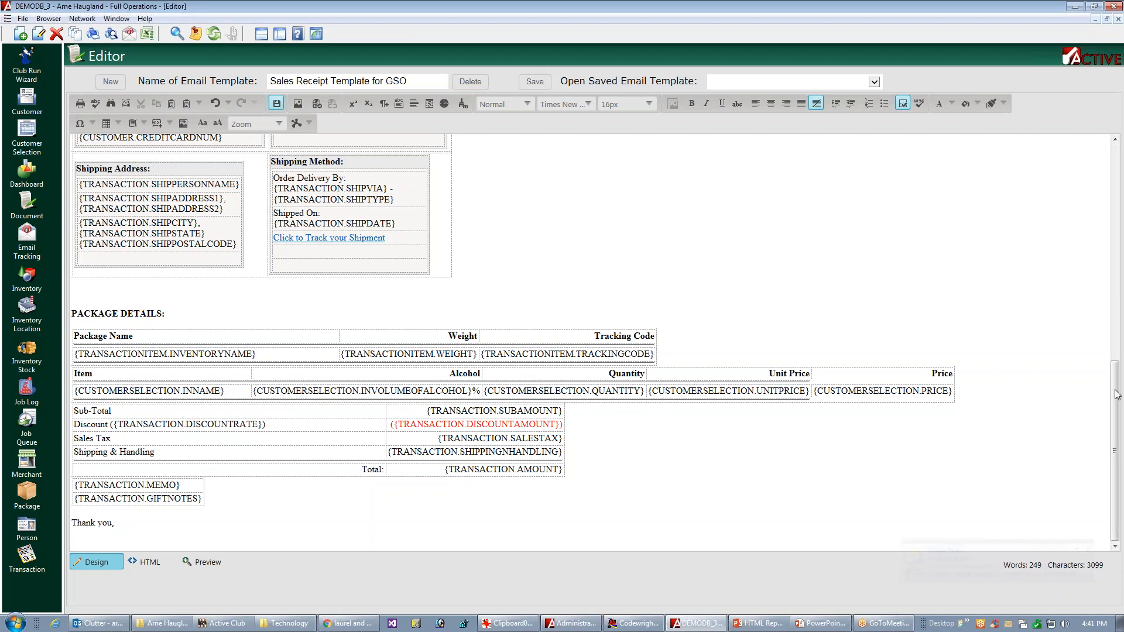
Step: Insert a table with two columns and five rows on the empty line below the SUMMARY: heading
left_click_drag(1119, 392, 1121, 247)
scroll(95, 370, "up", 3)
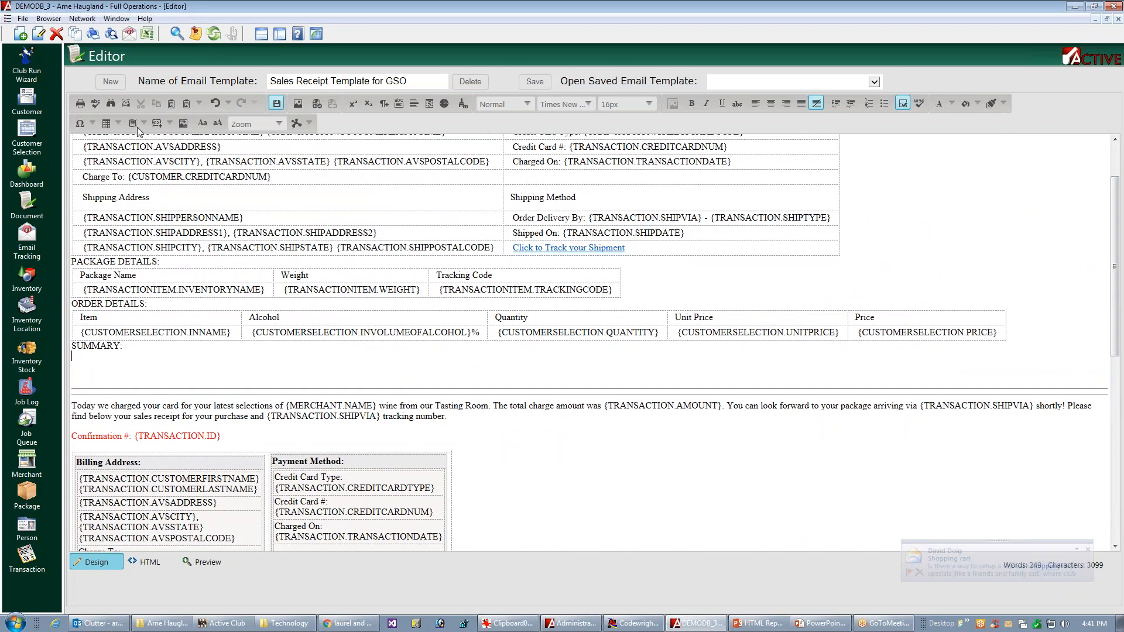
left_click(117, 125)
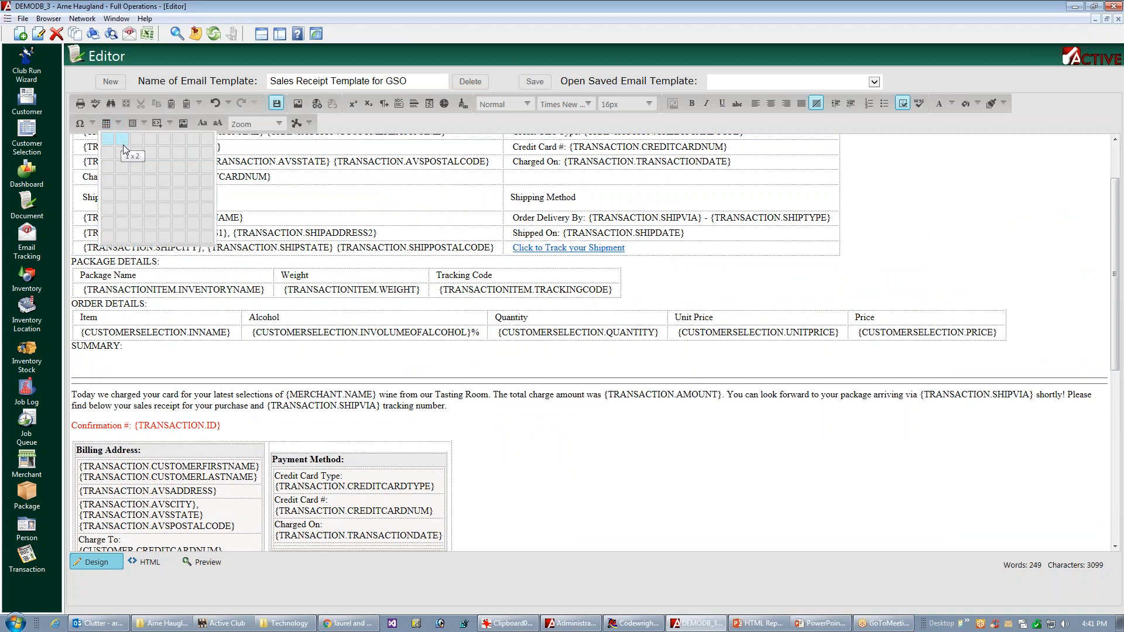
left_click(129, 195)
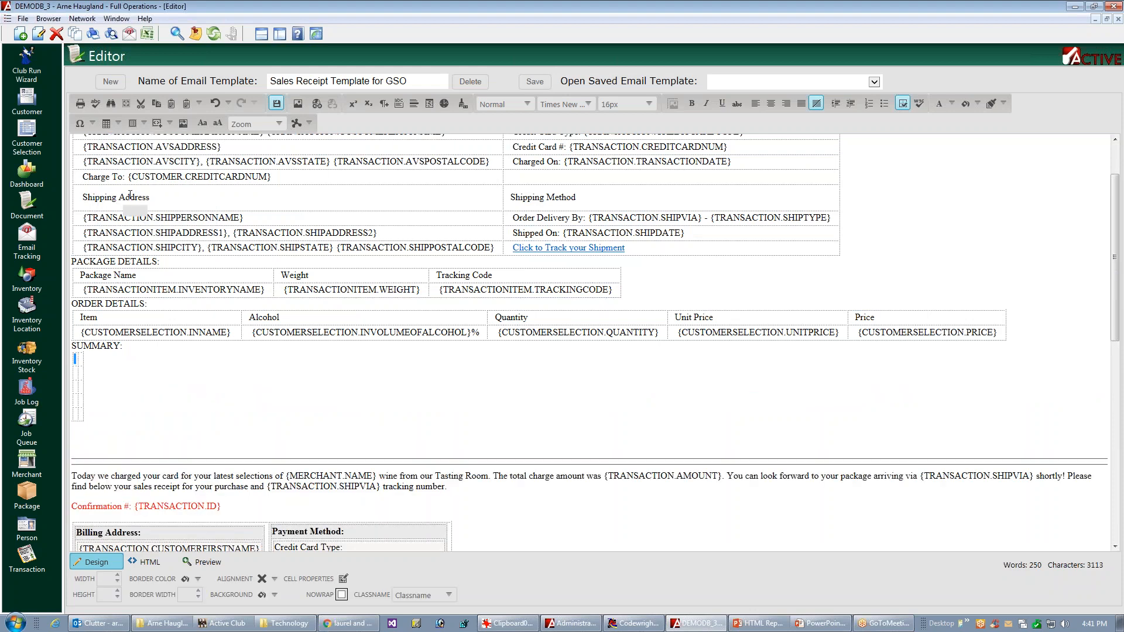
Step: Set all cells of the new summary table to middle-left alignment with padding of 2 px top and bottom and 12 px left and right
left_click(82, 385)
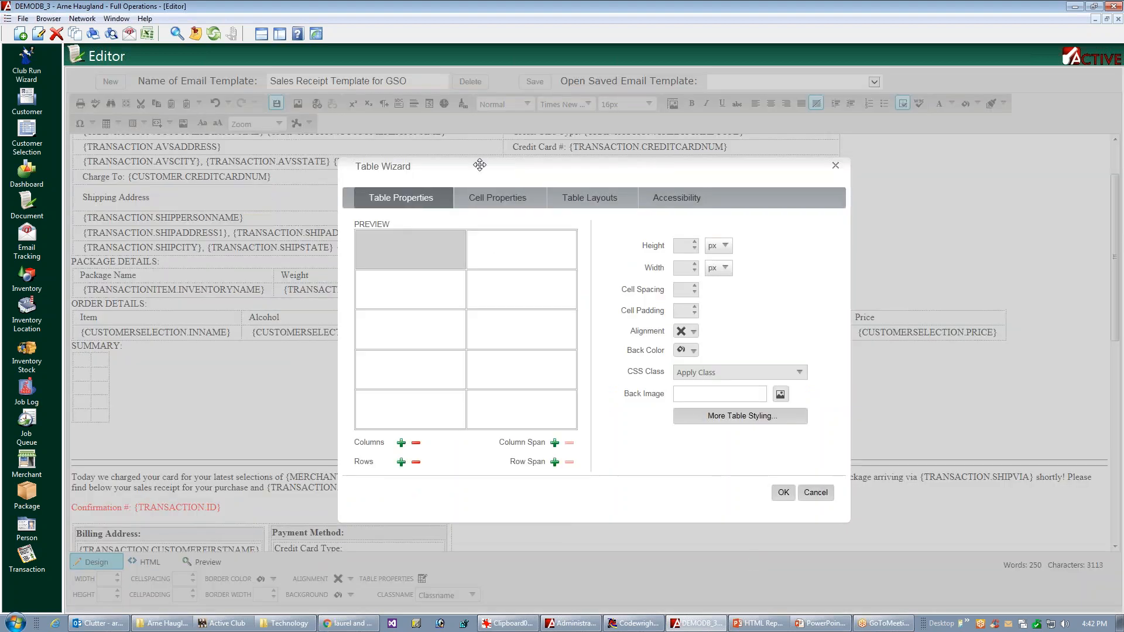
left_click(542, 206)
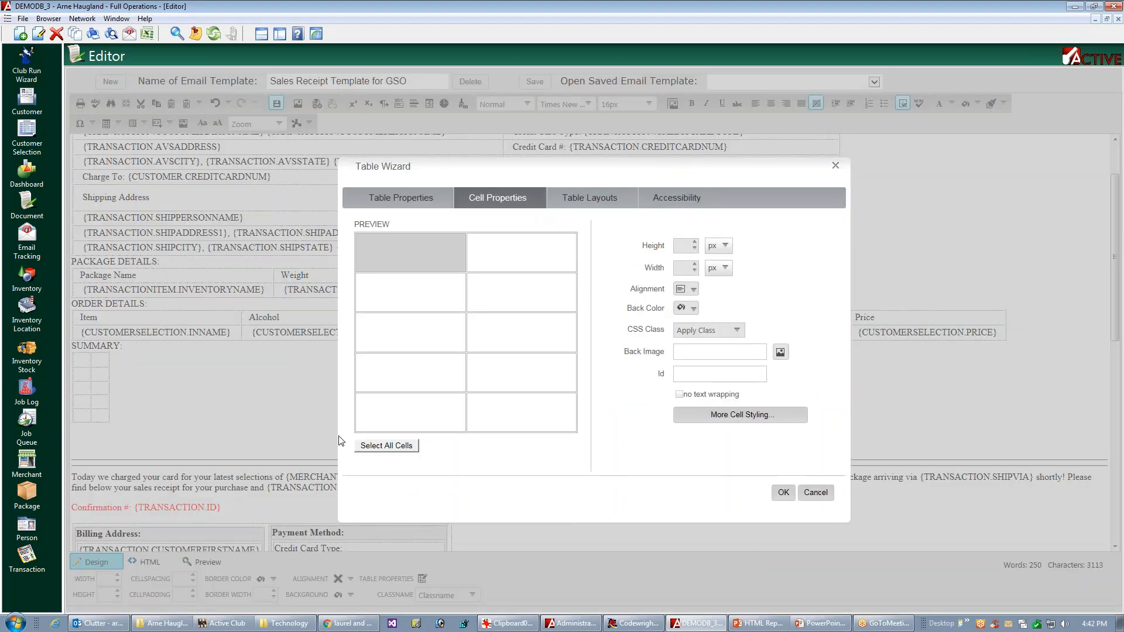
left_click(387, 446)
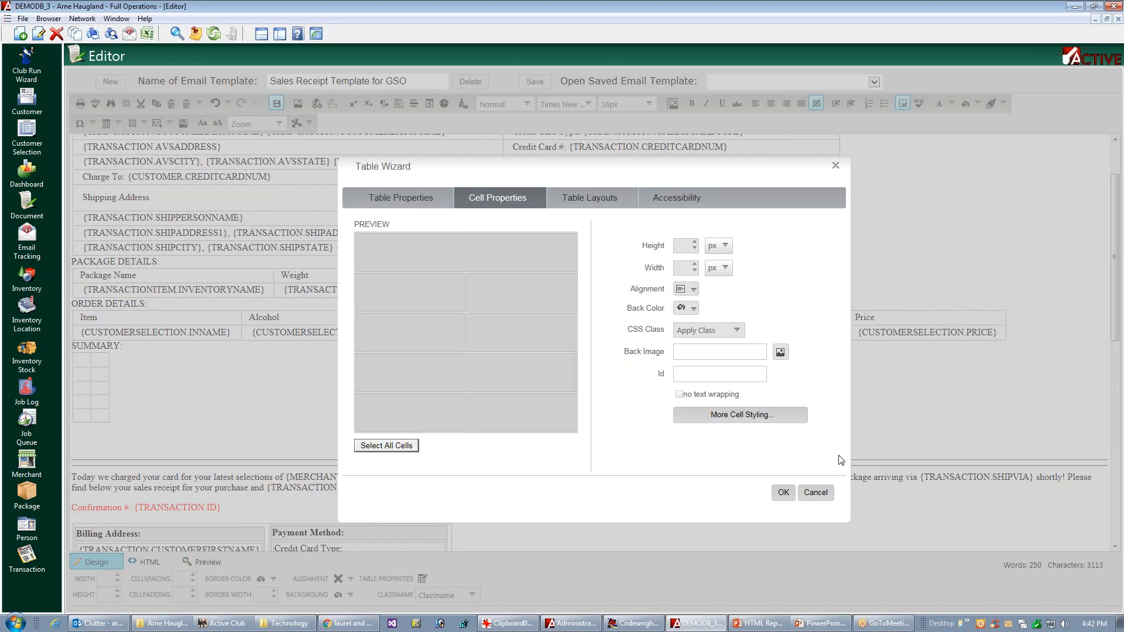
left_click(690, 290)
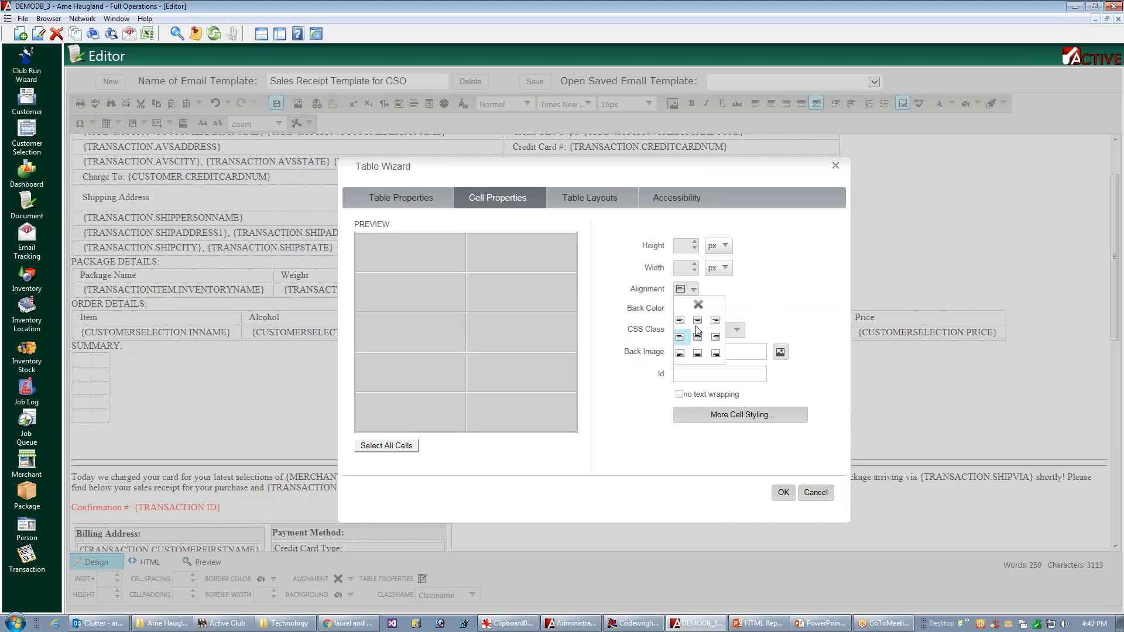
left_click(678, 336)
left_click(679, 335)
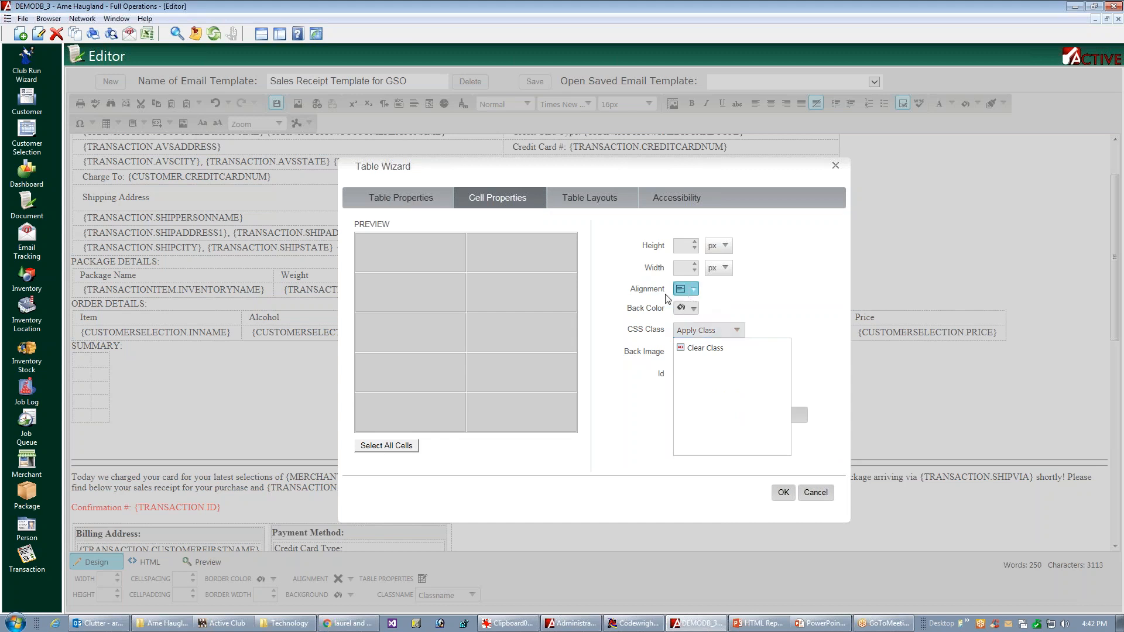
left_click(800, 415)
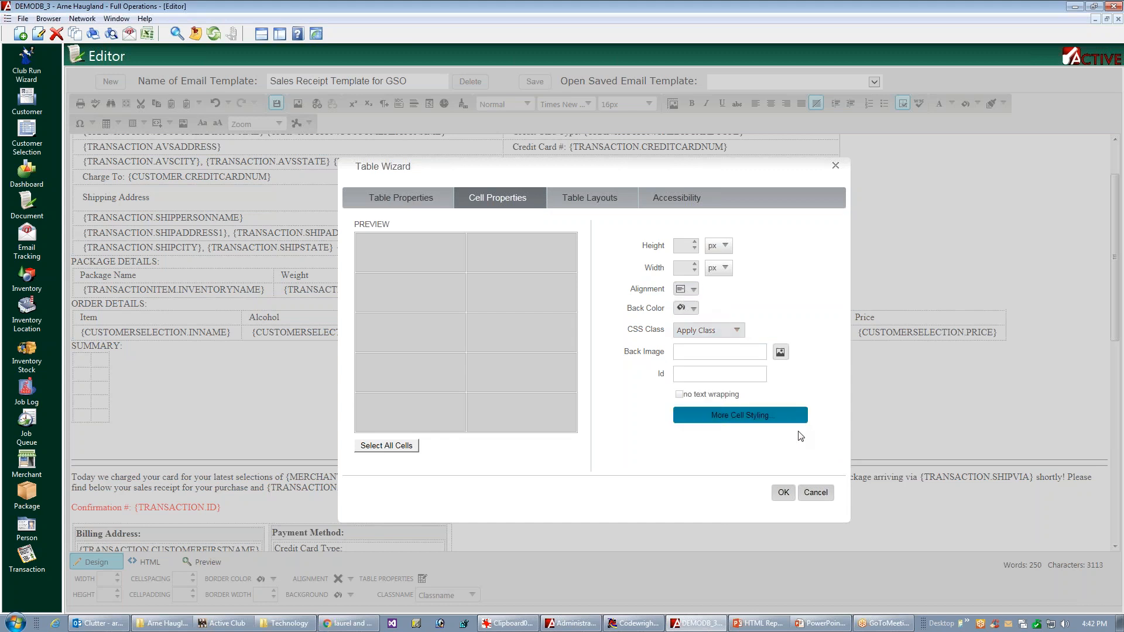
left_click(753, 420)
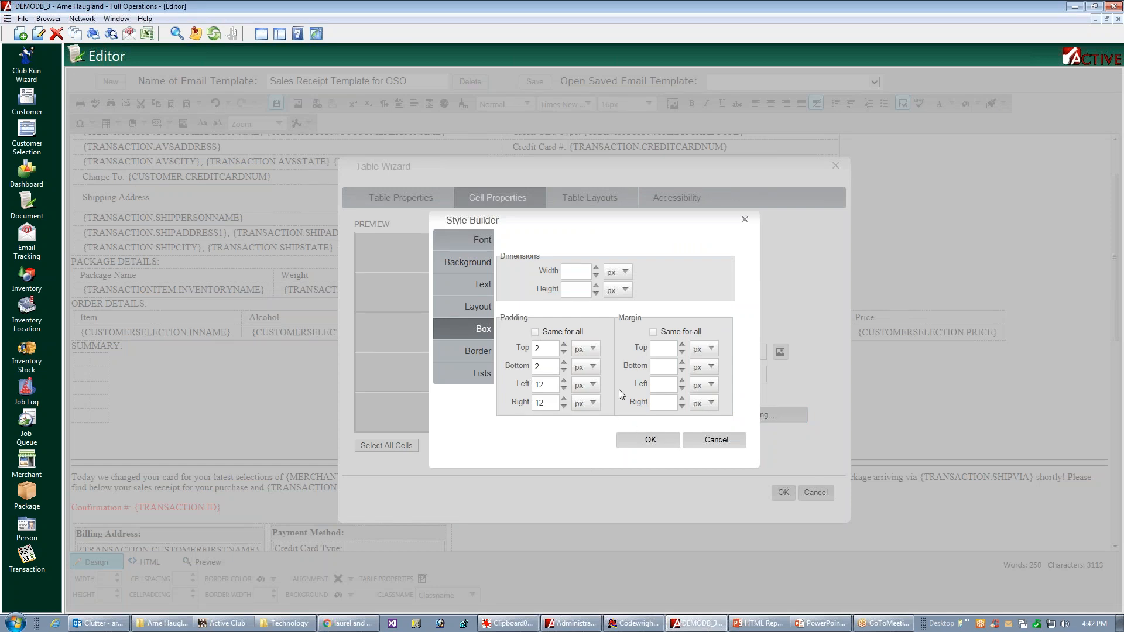
left_click(647, 442)
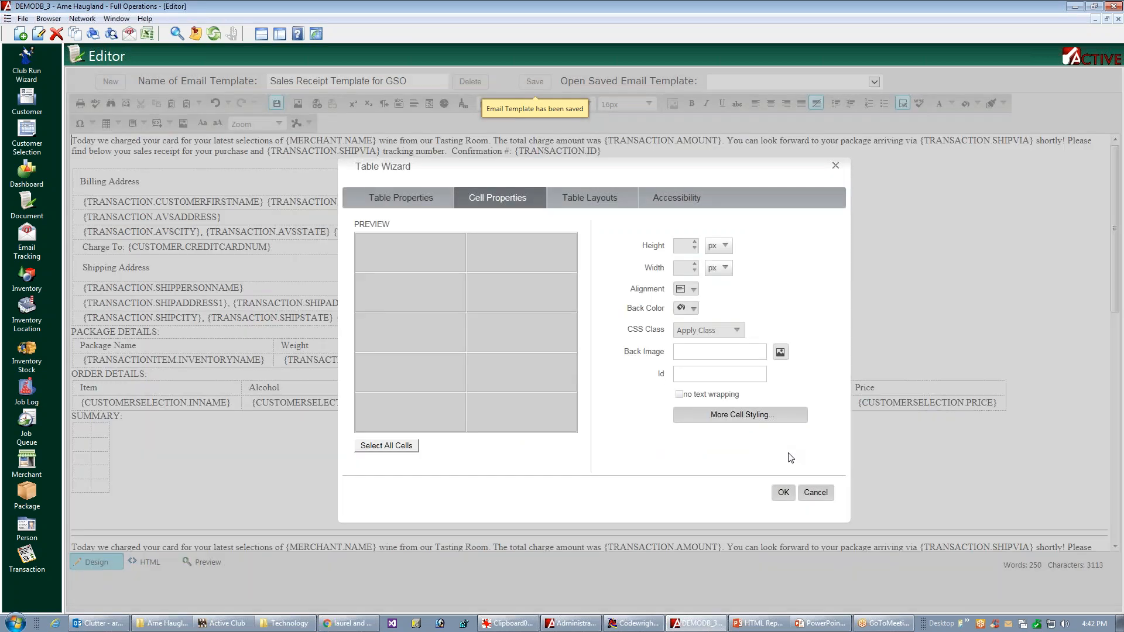
left_click(784, 494)
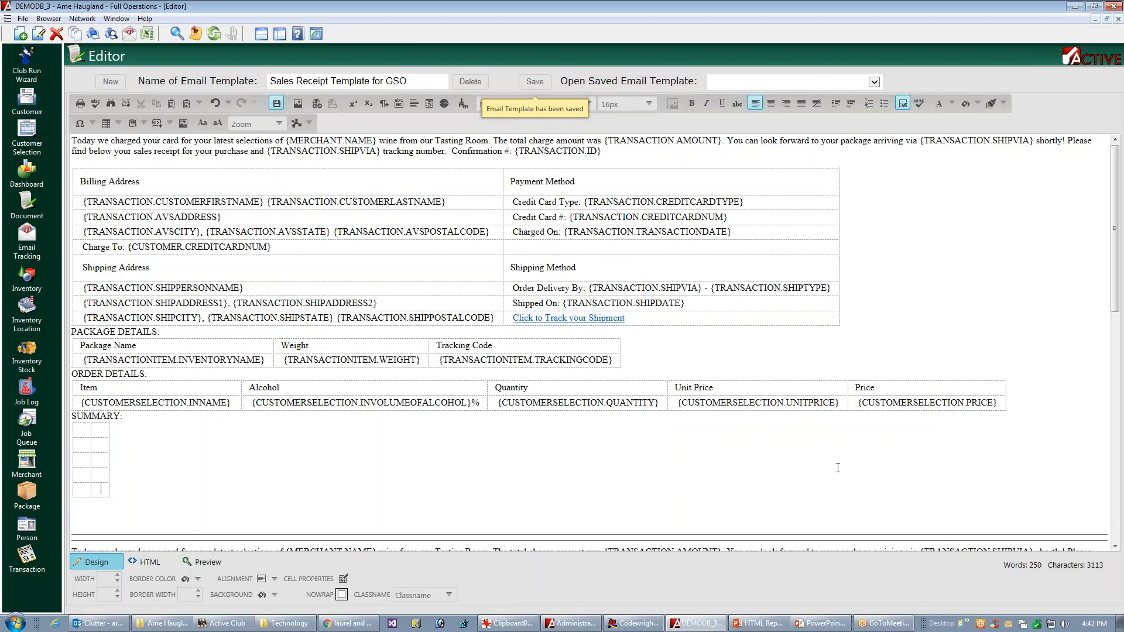
Step: Copy the Sub-Total label from the original totals table into the first cell of the new summary table
left_click_drag(1115, 283, 1115, 298)
scroll(1057, 444, "down", 6)
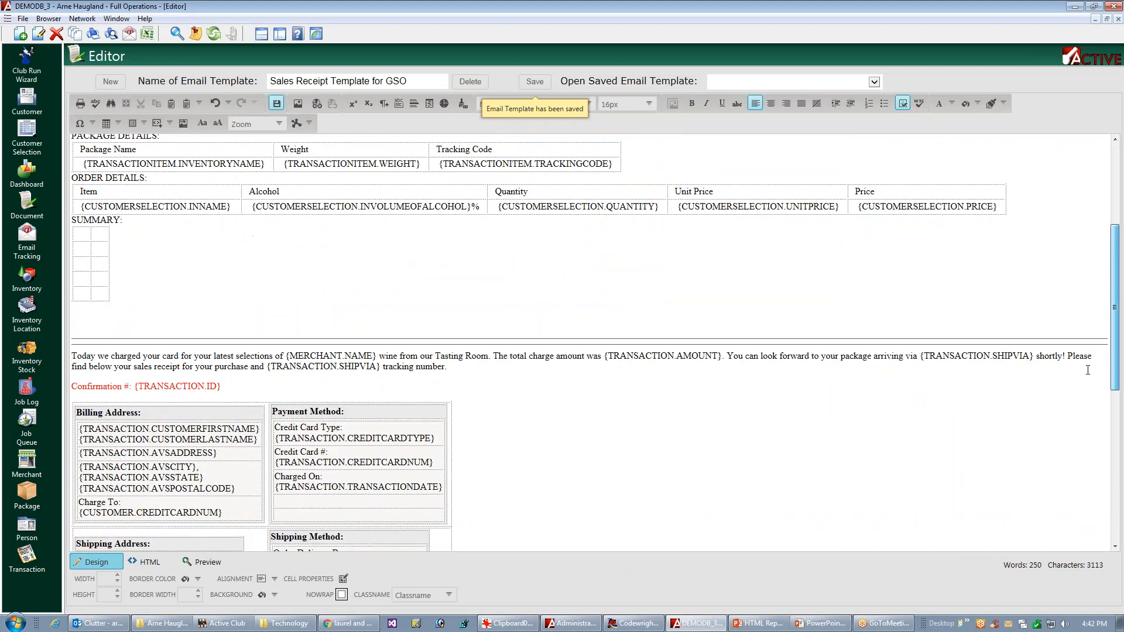
scroll(1058, 445, "down", 3)
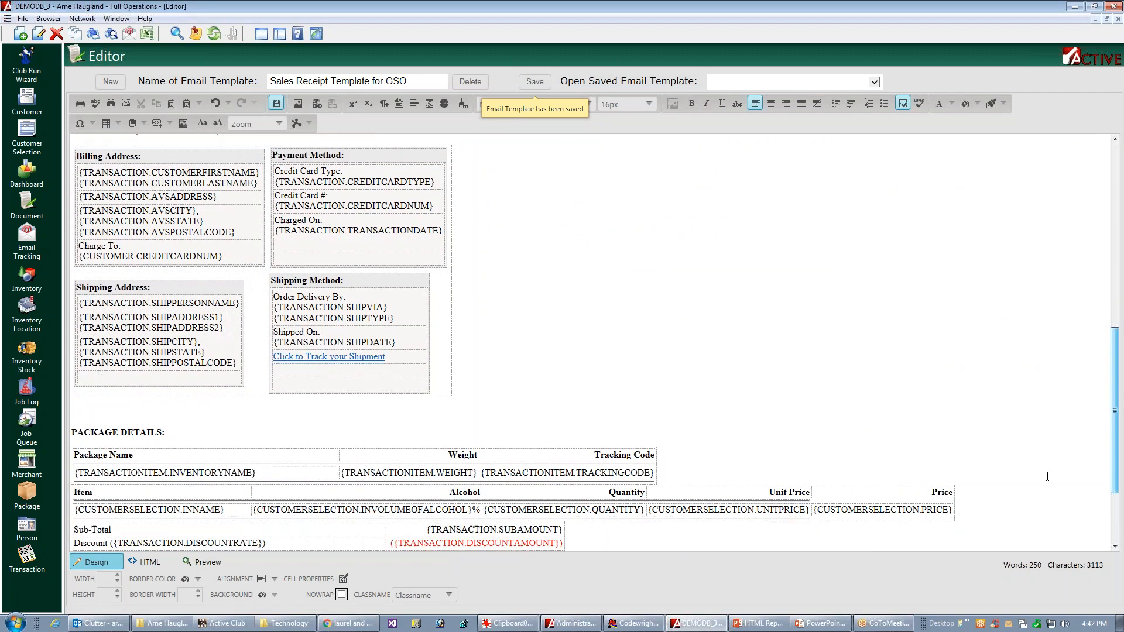
scroll(1048, 499, "down", 1)
left_click(116, 430)
double_click(91, 430)
key("ctrl+c")
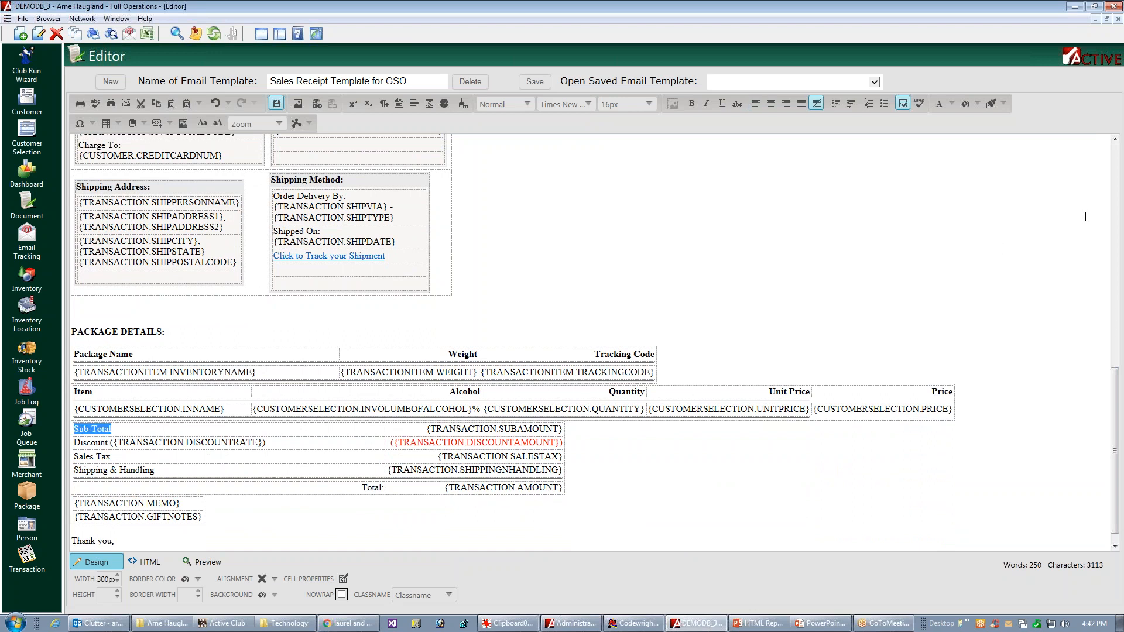
left_click(1116, 223)
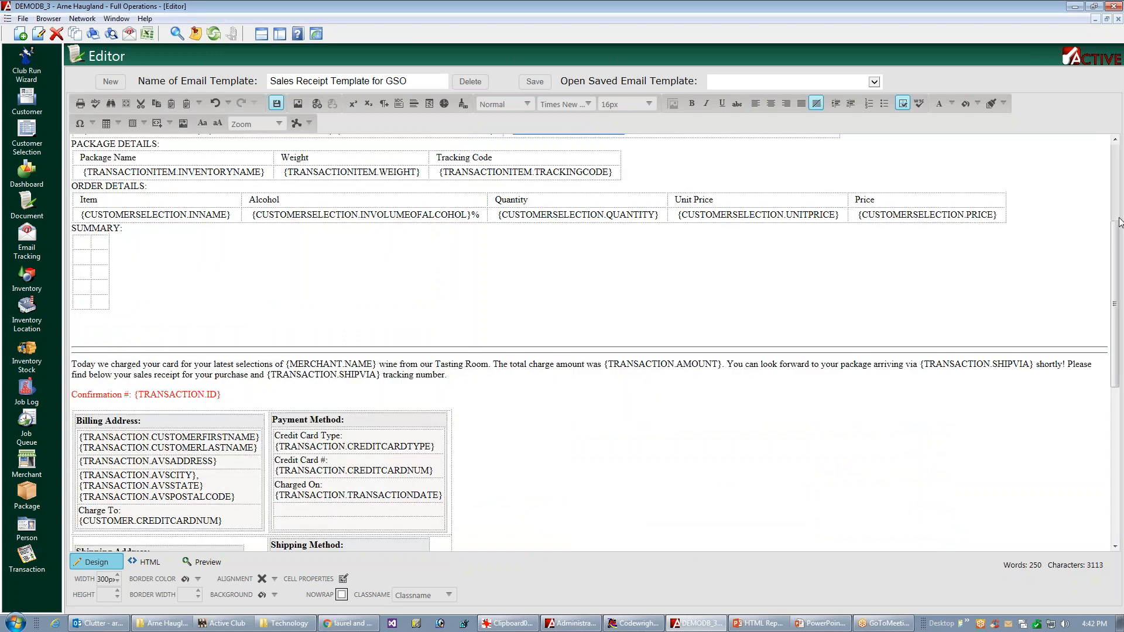
left_click(114, 240)
key("ctrl+v")
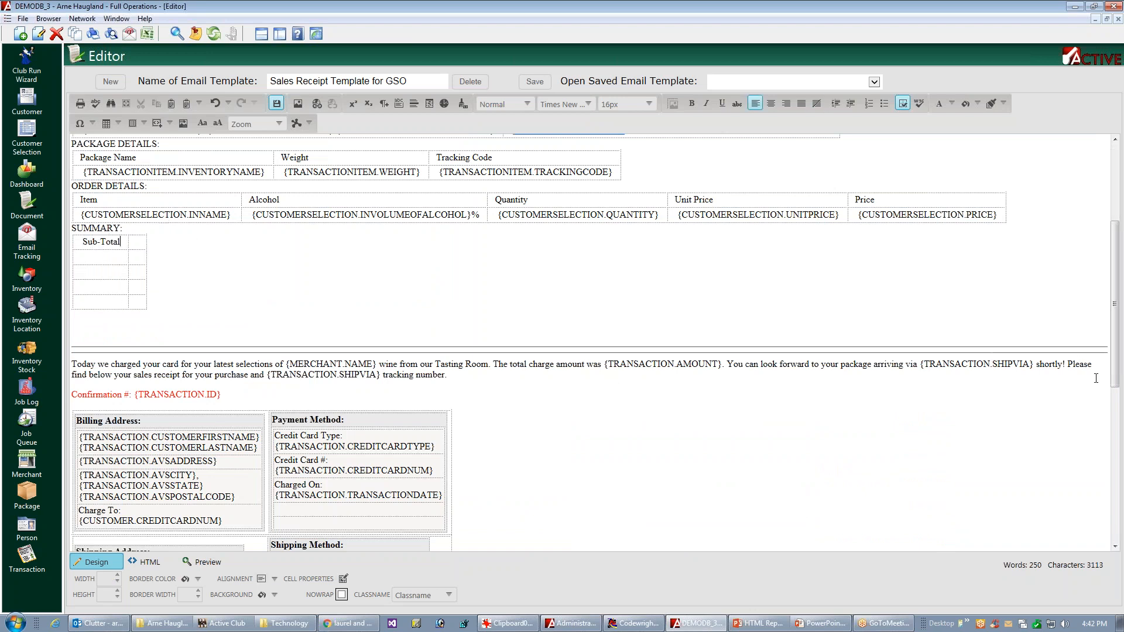
Step: Copy the label Discount ({TRANSACTION.DISCOUNTRATE}) from the original totals table into the second row of the new summary table
left_click(1117, 408)
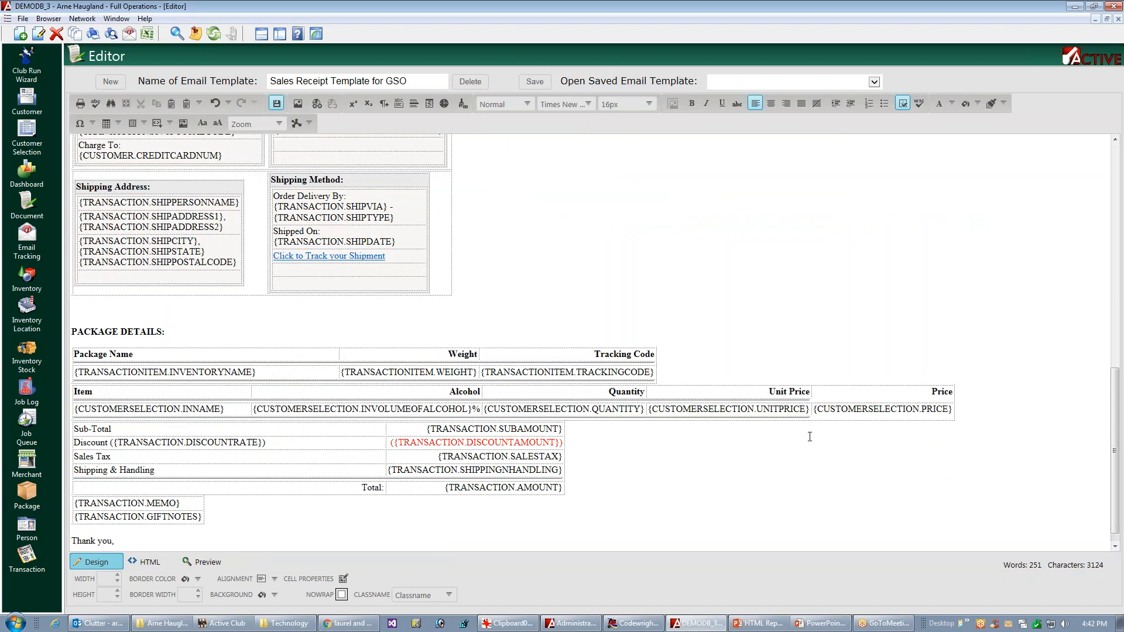
triple_click(204, 443)
key("ctrl+c")
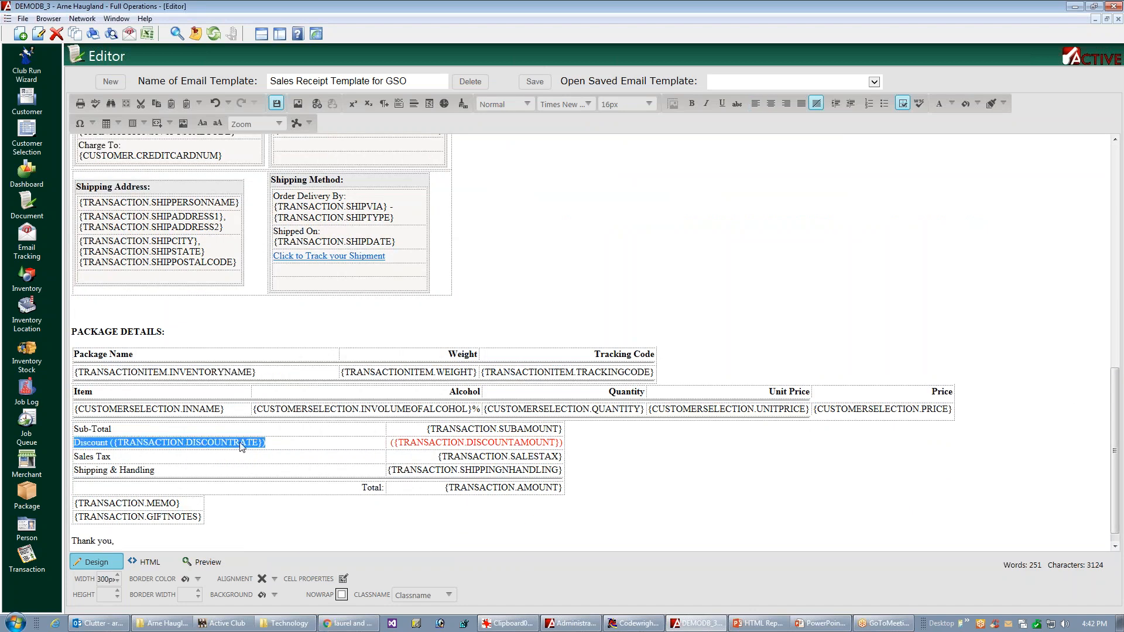
left_click(1116, 316)
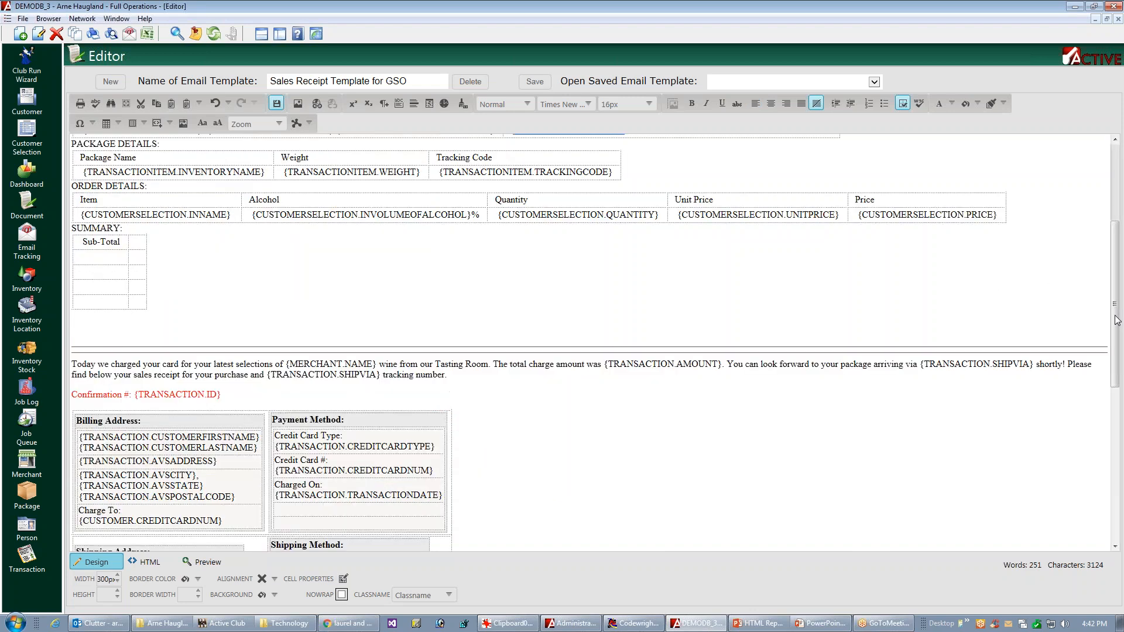
left_click(126, 263)
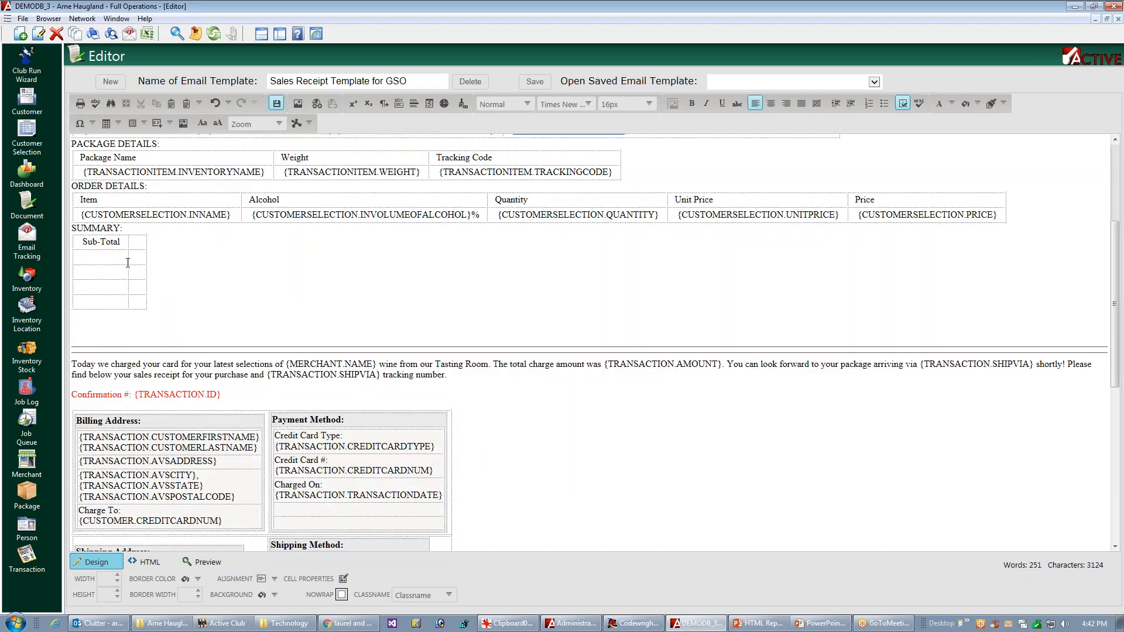
key("ctrl+v")
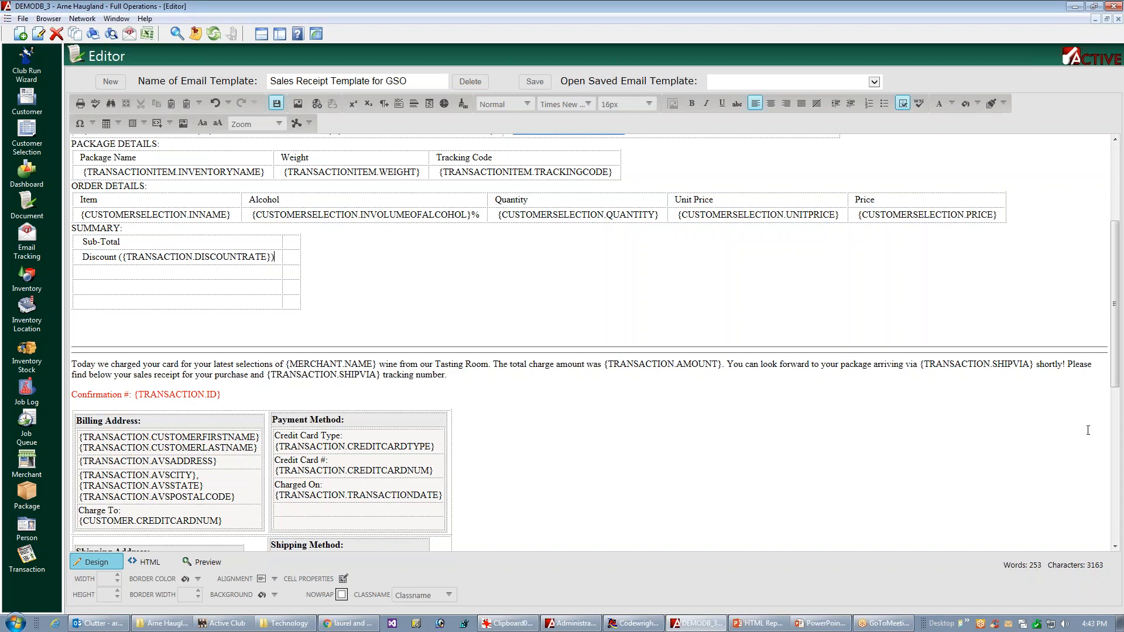
Step: Copy the Sales Tax label from the original totals table into the third row of the new summary table
scroll(1083, 422, "down", 6)
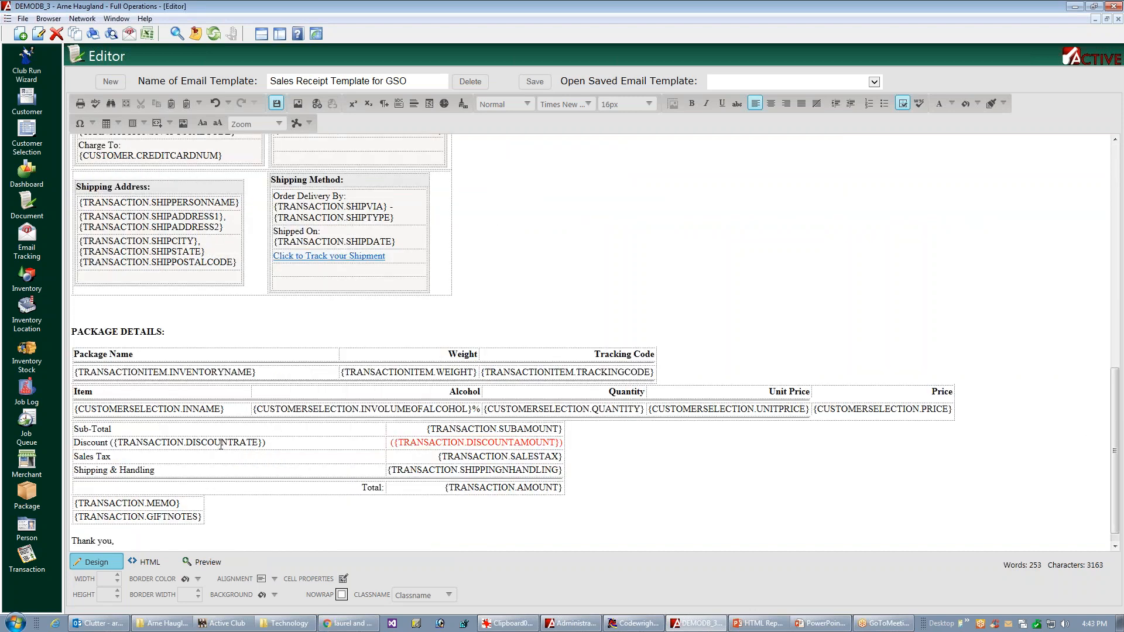
triple_click(95, 457)
key("ctrl+c")
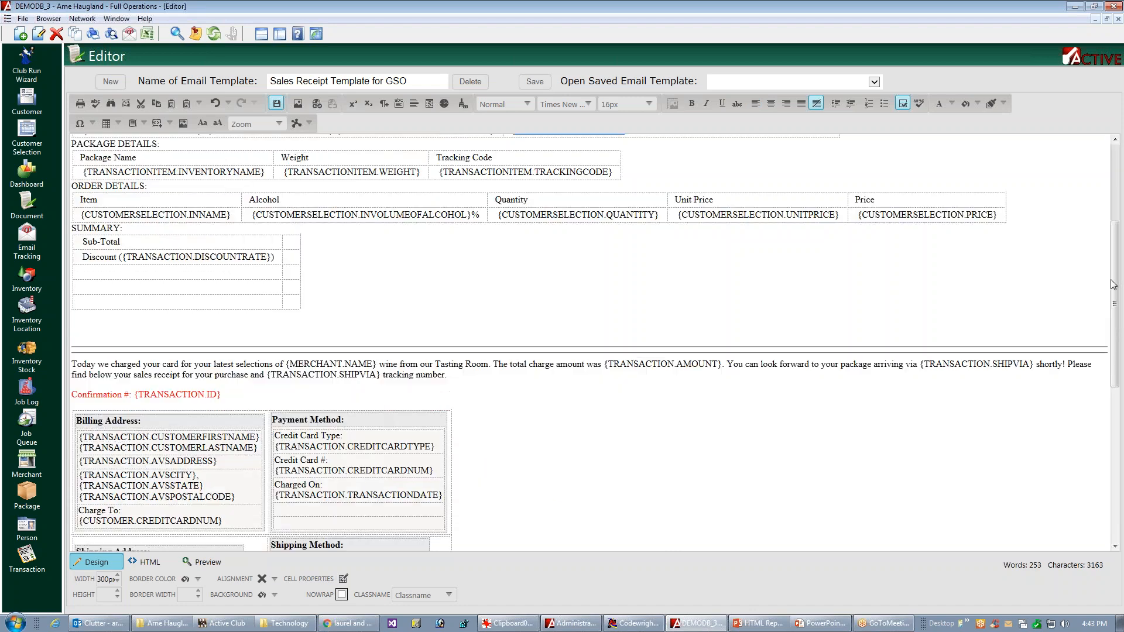
left_click(146, 273)
key("ctrl+v")
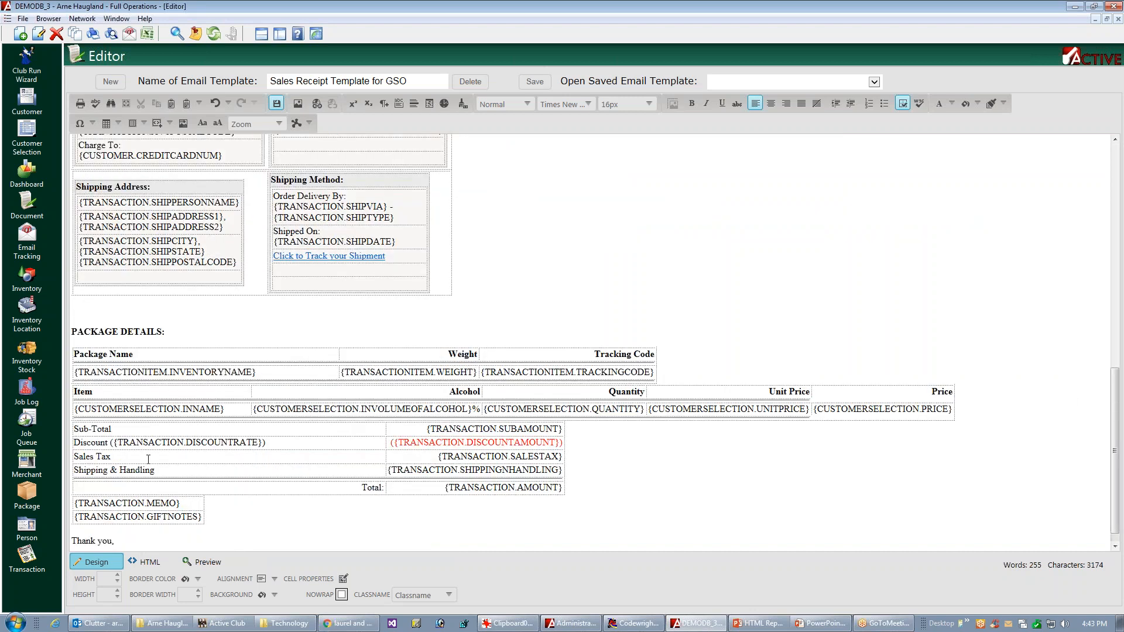
Step: Copy the Shipping & Handling label into the fourth row of the new summary table and enter "Total" in the fifth row
double_click(137, 471)
triple_click(143, 464)
key("ctrl+c")
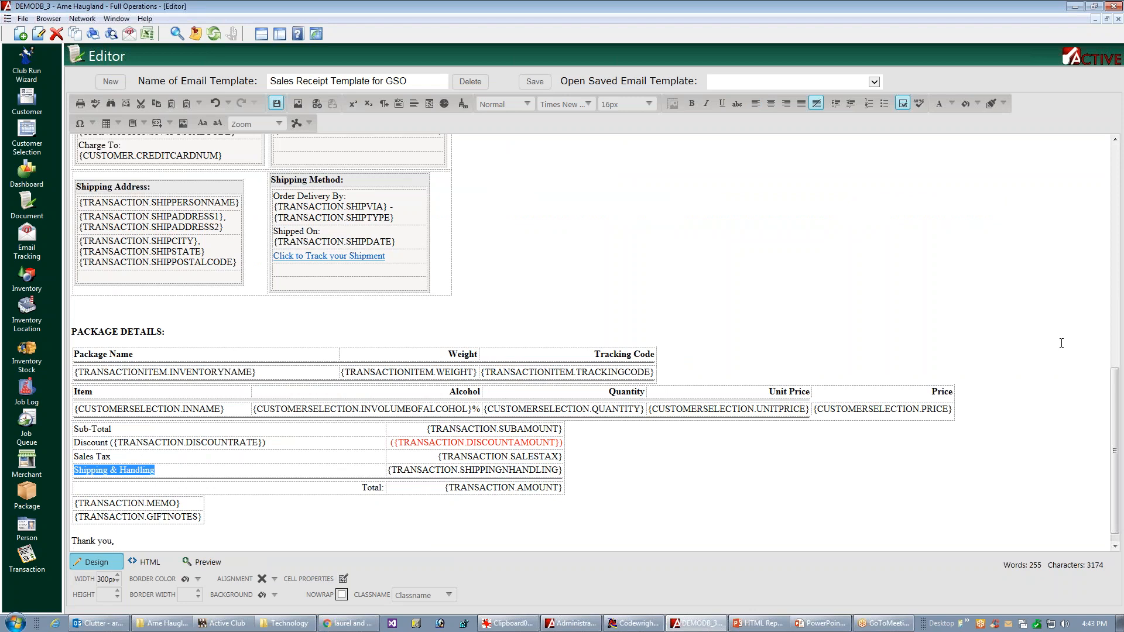
left_click(1116, 346)
left_click(127, 292)
key("ctrl+v")
type("Total")
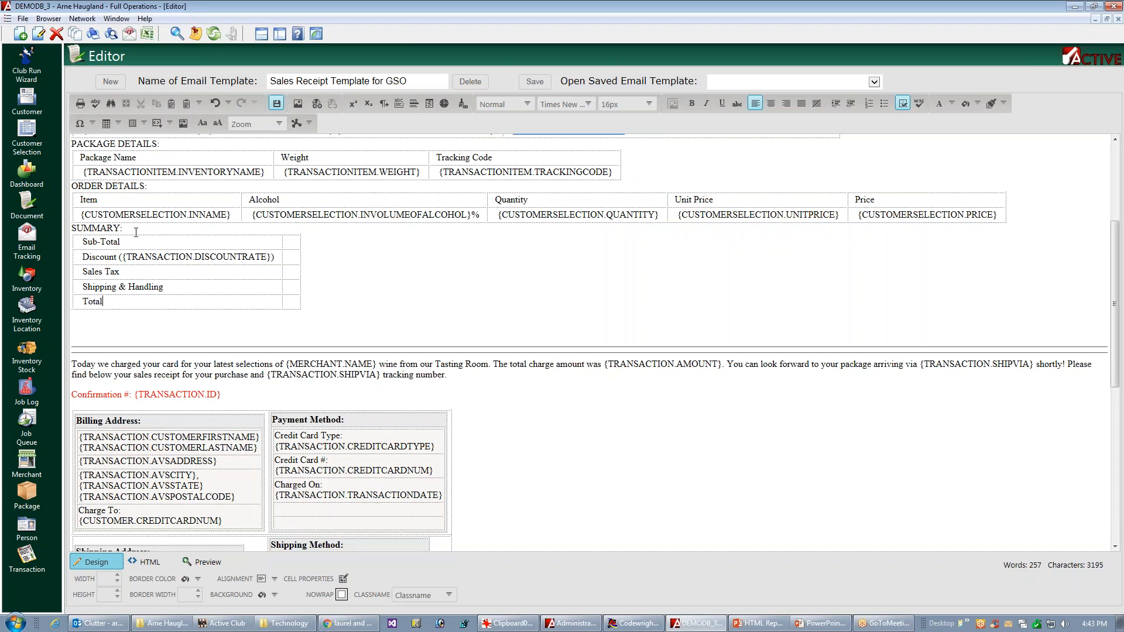
Step: Add a colon after each of the five labels in the first column of the new summary table
left_click_drag(1114, 340, 1048, 485)
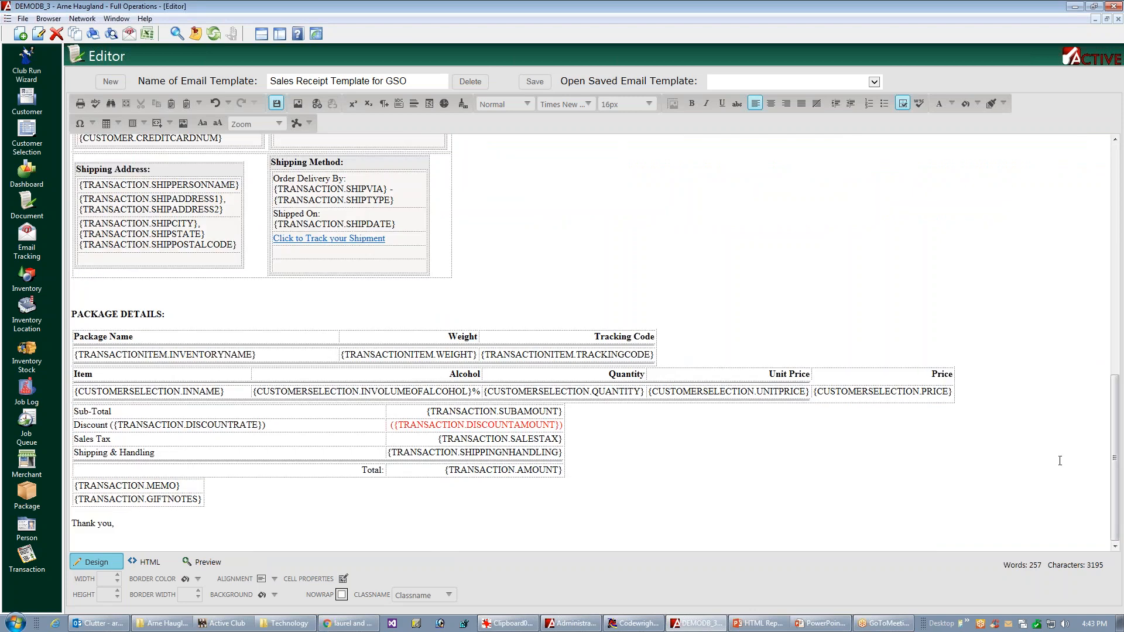
left_click(1116, 237)
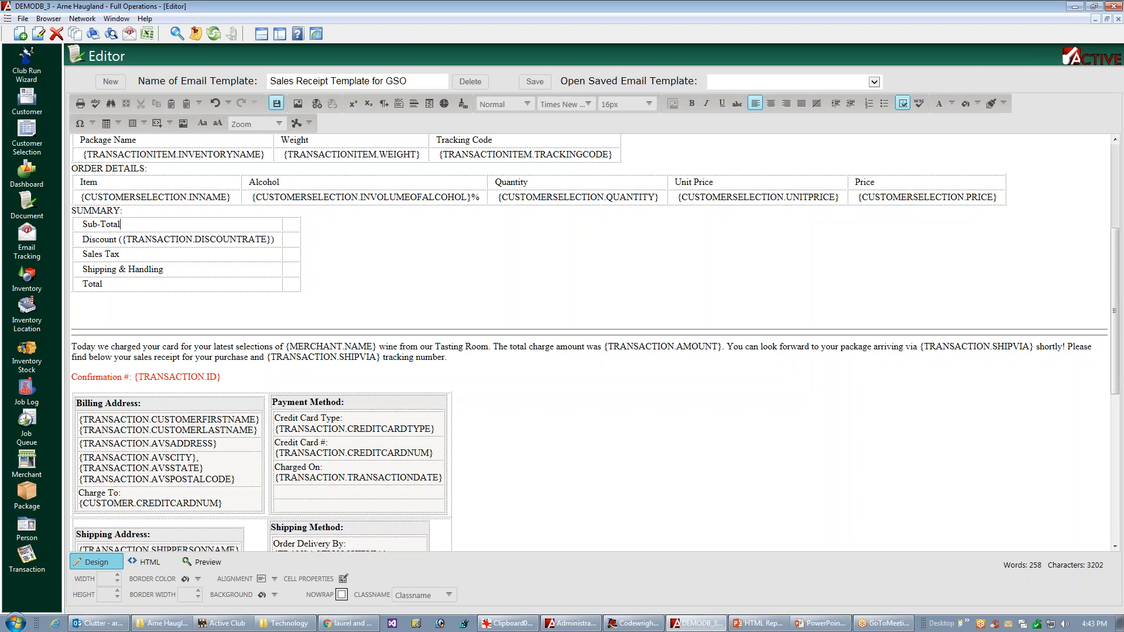
type(":::")
type(":")
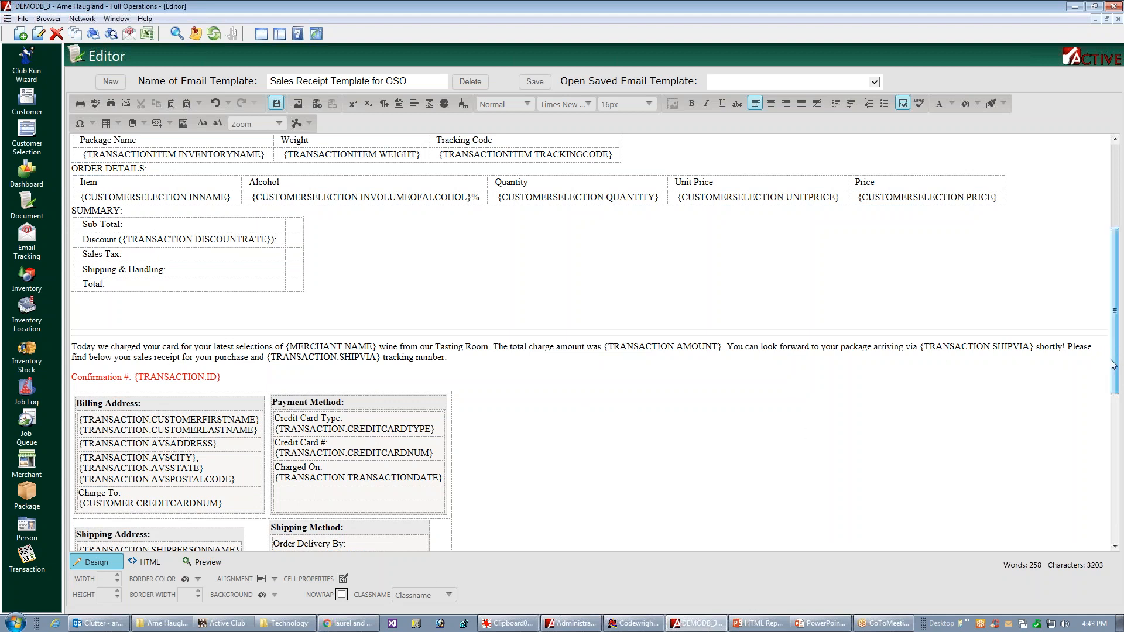
Step: Add the heading "COMMENTS:" on the line below the new summary table, followed by a new line
scroll(1089, 398, "down", 5)
scroll(1077, 443, "down", 5)
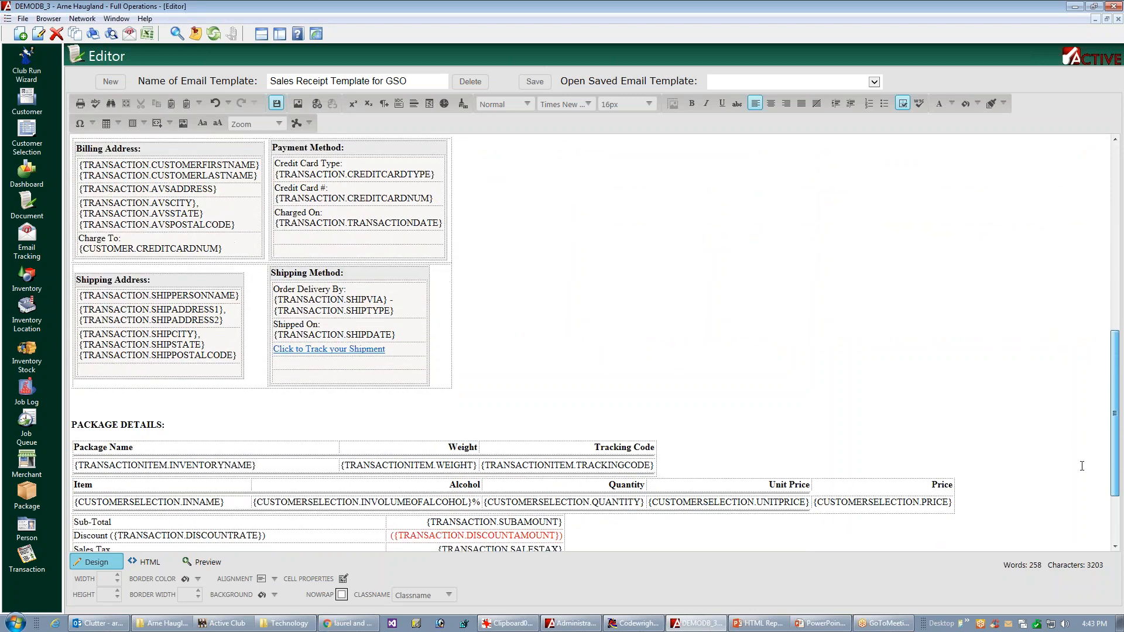
scroll(1070, 508, "down", 1)
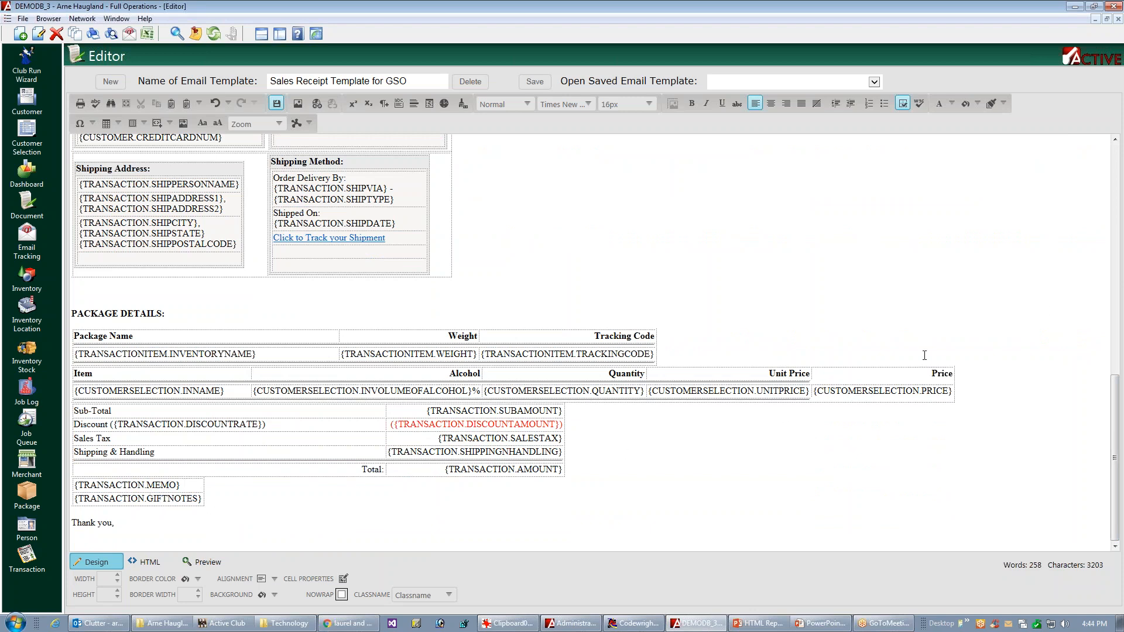
left_click_drag(1117, 406, 1121, 262)
left_click(77, 269)
type("COMMENTS")
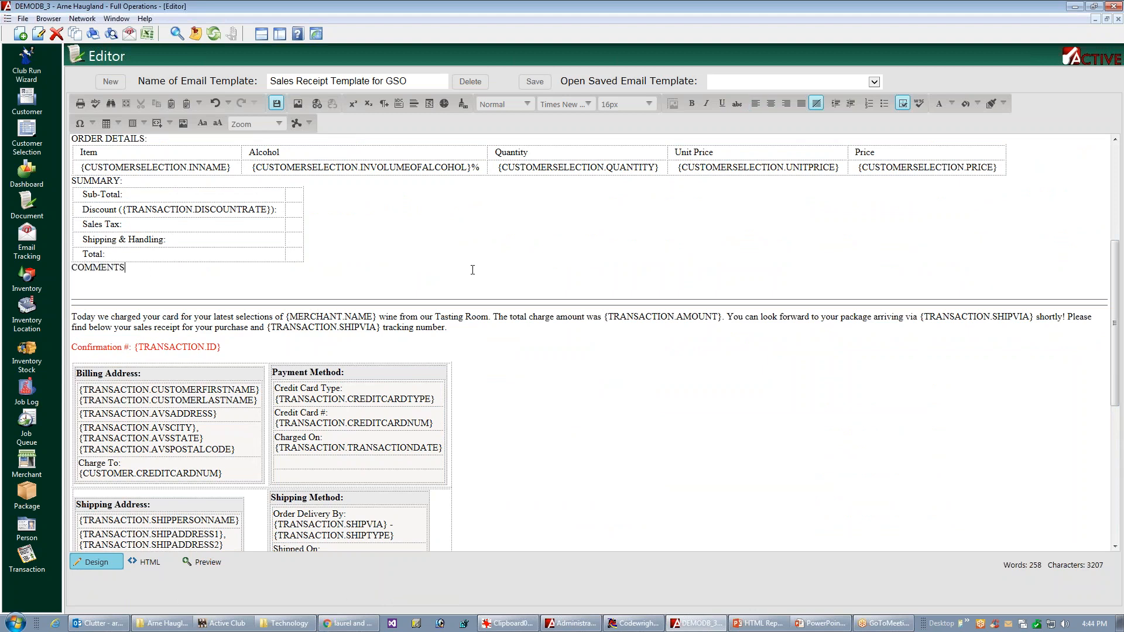
type(":")
key("Return")
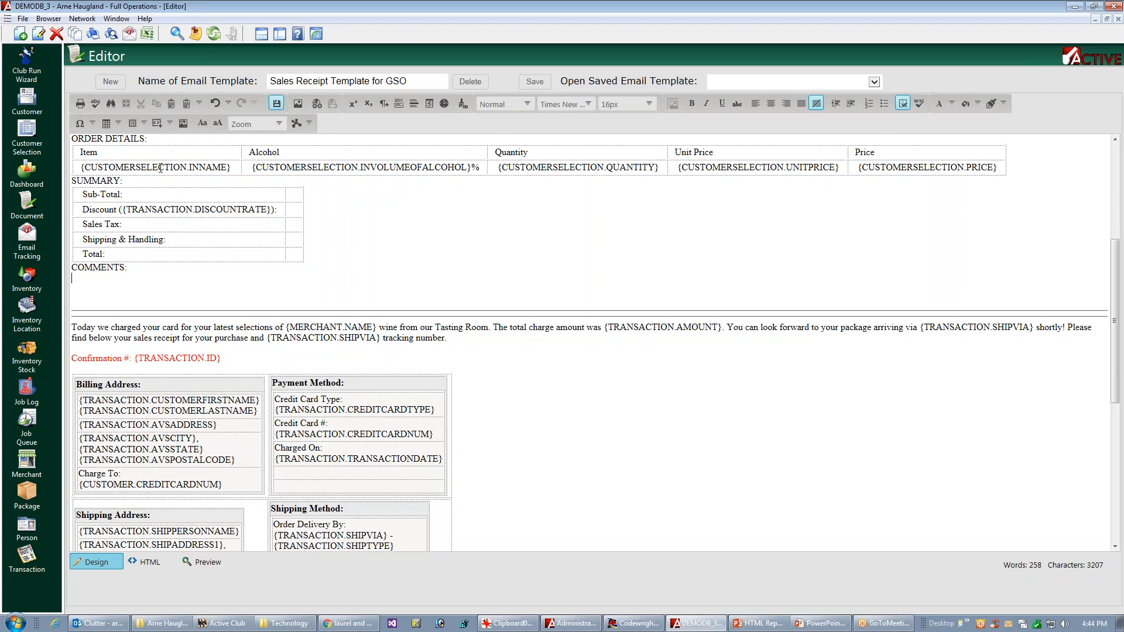
Step: Insert a table with one column and two rows below the COMMENTS heading
left_click(117, 124)
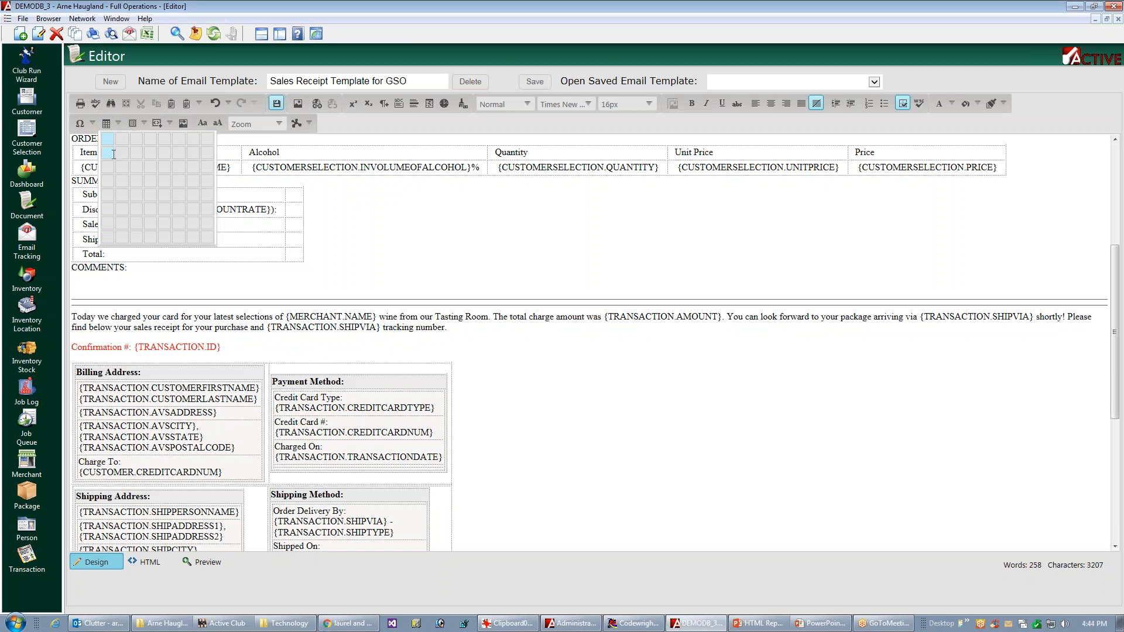
left_click(108, 154)
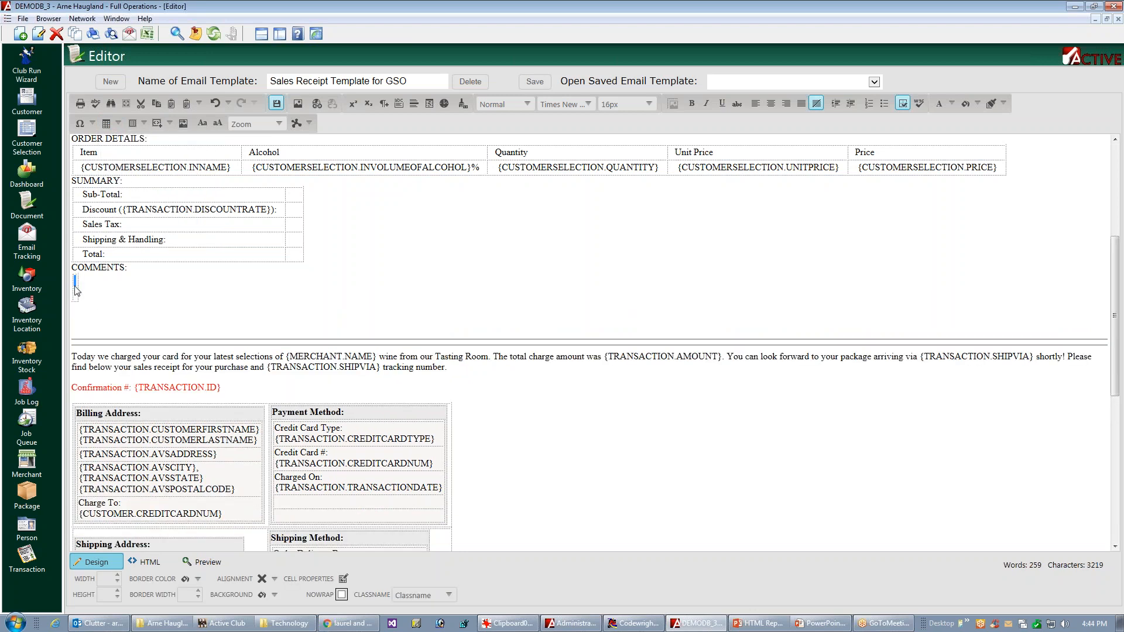
key("ctrl+s")
Step: Align the content of both cells in the new comments table to the middle left
left_click(77, 287)
left_click(82, 288)
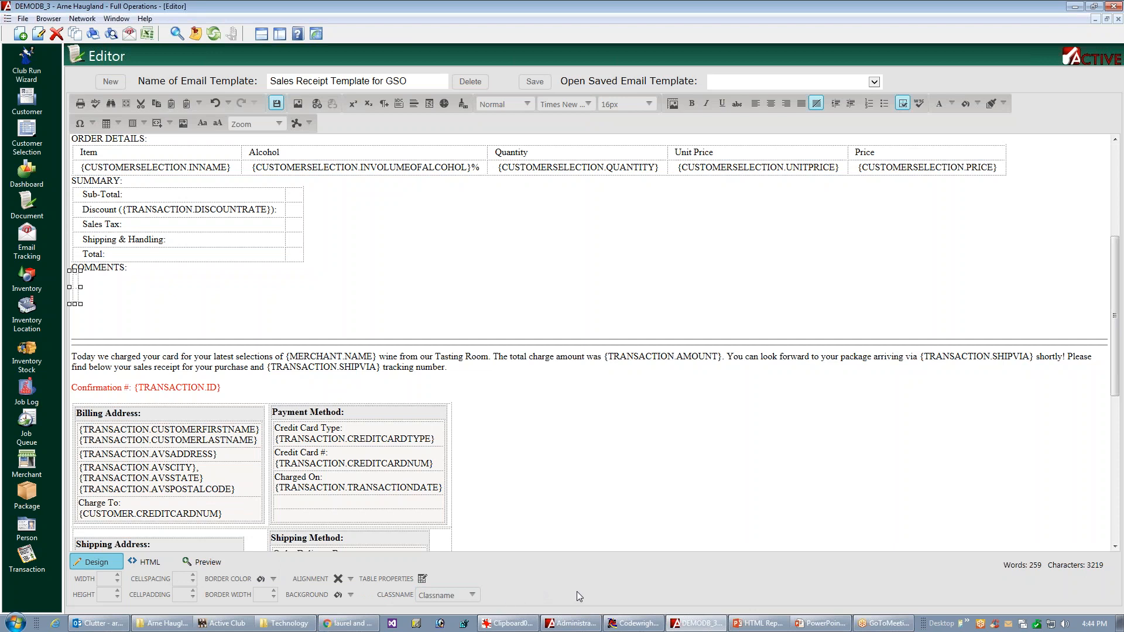
left_click(424, 580)
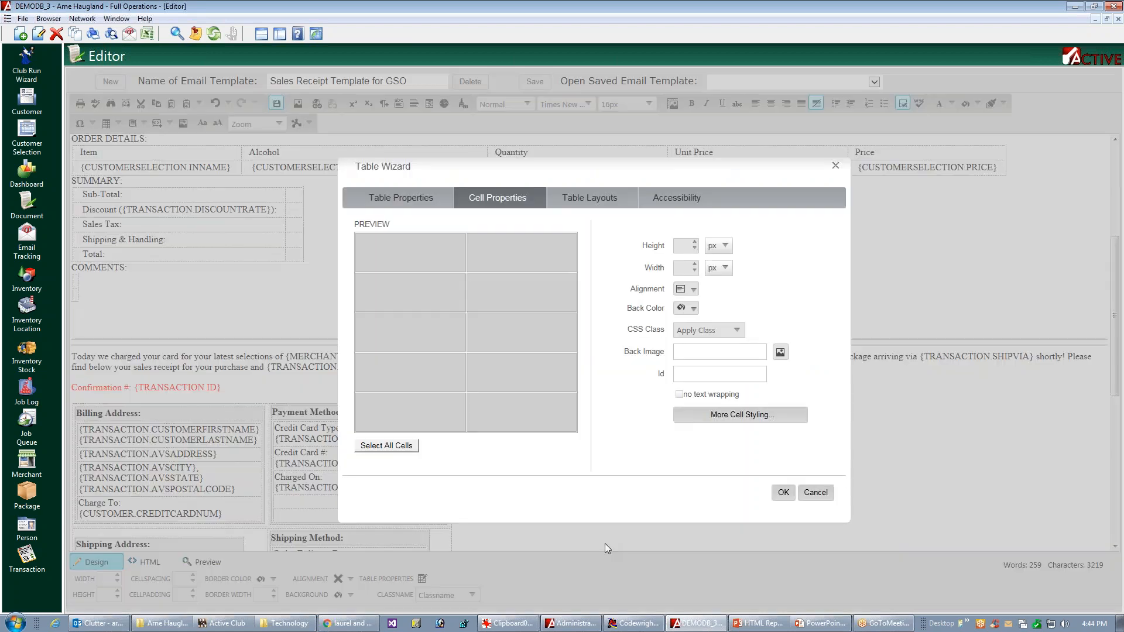
left_click(503, 202)
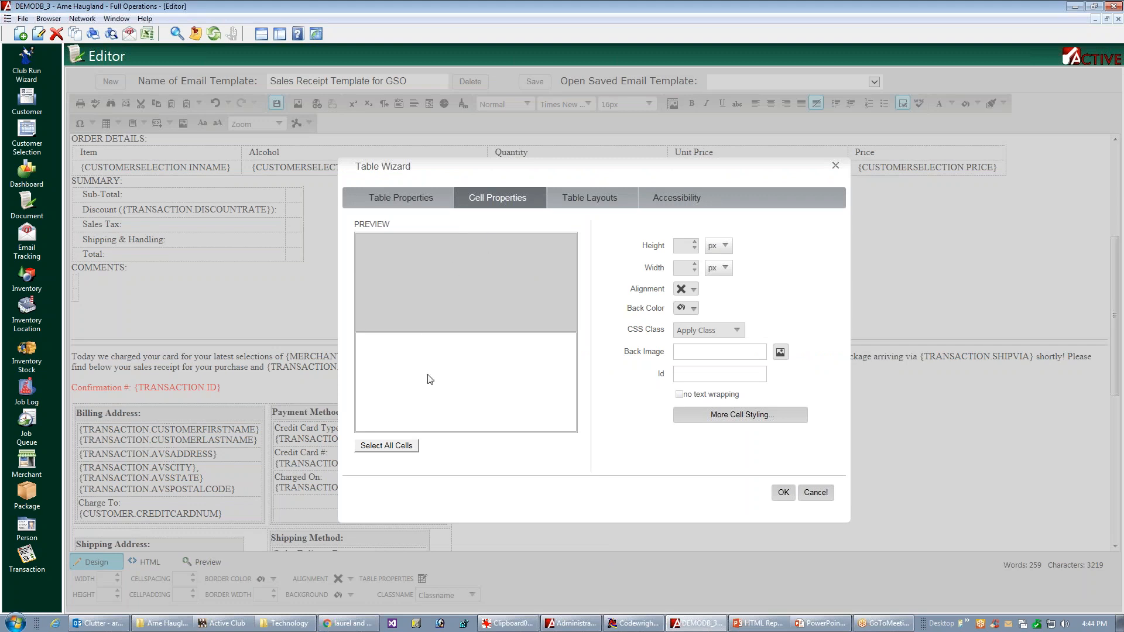
left_click(389, 447)
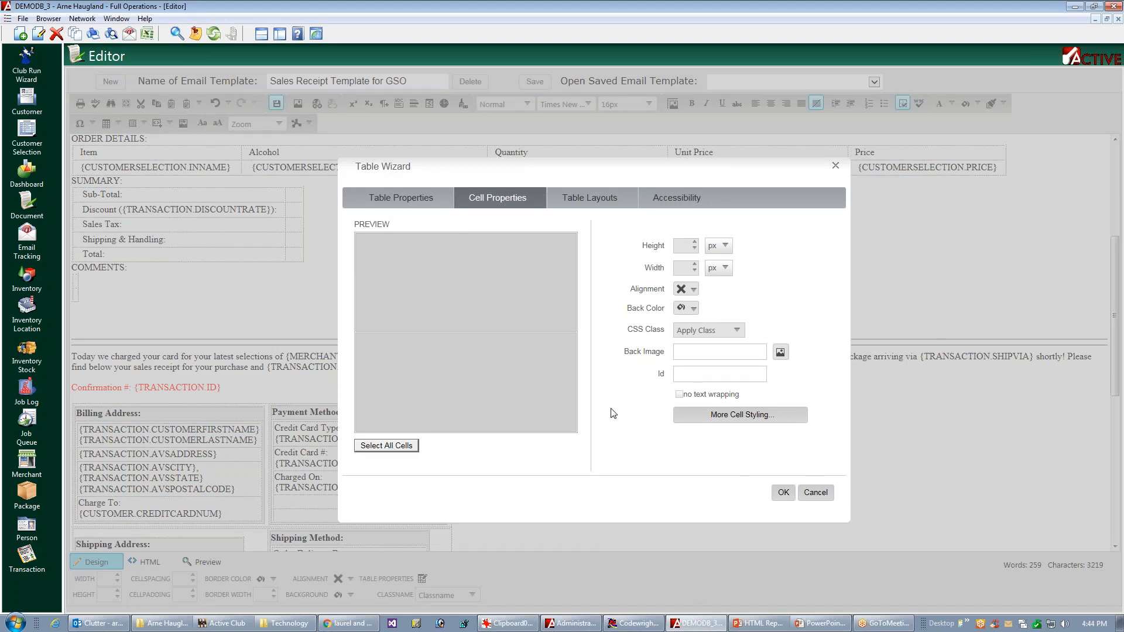
left_click(692, 290)
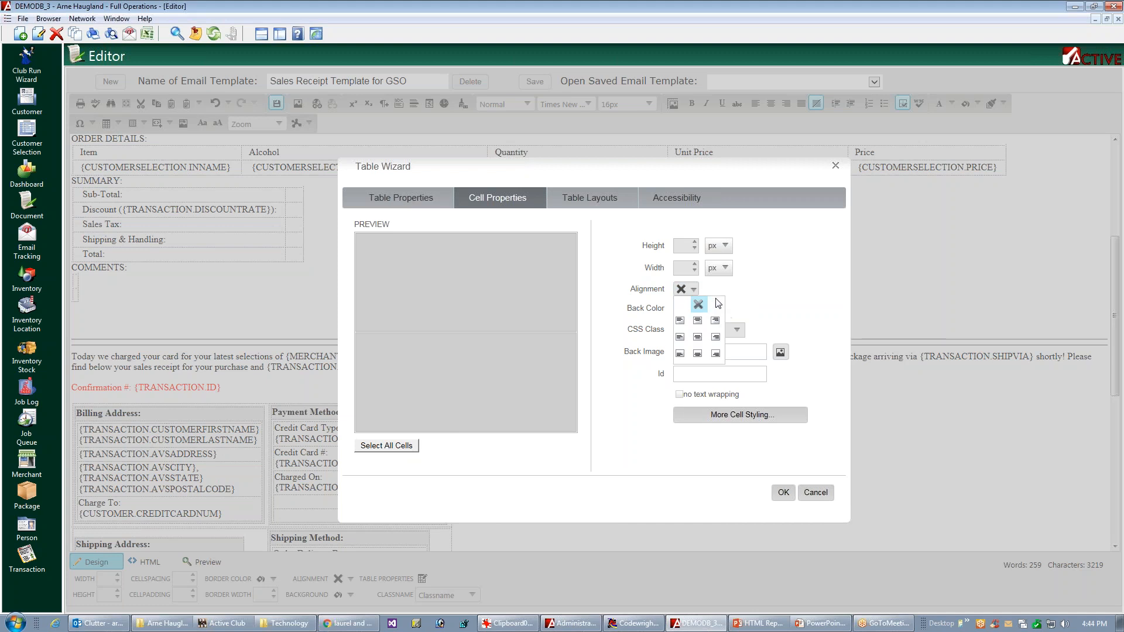
left_click(680, 339)
left_click(736, 330)
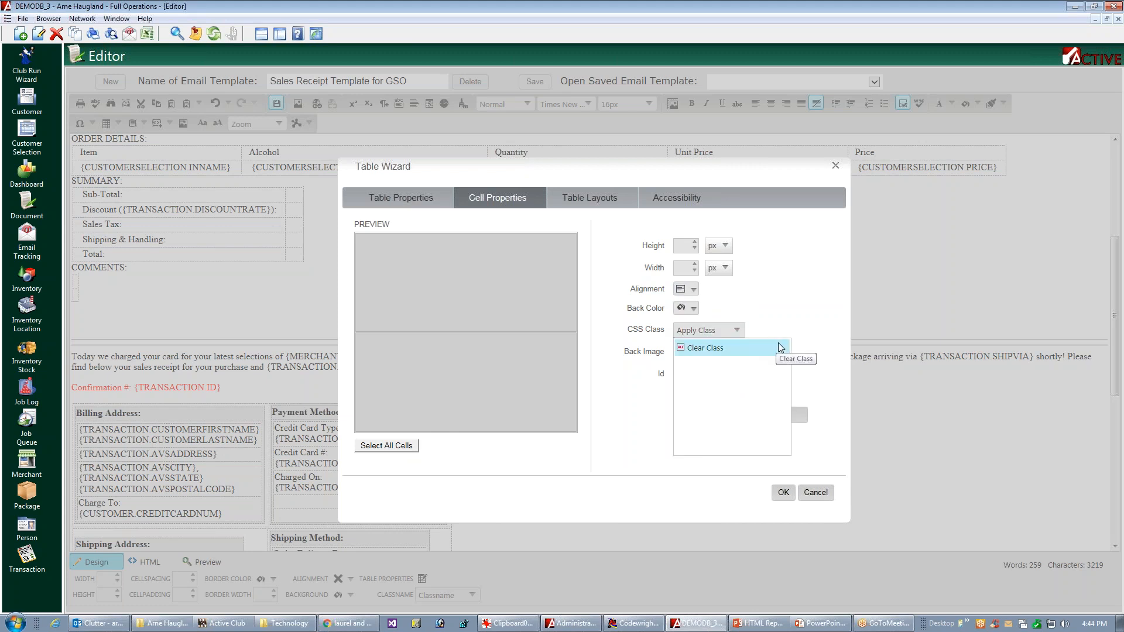
left_click(869, 422)
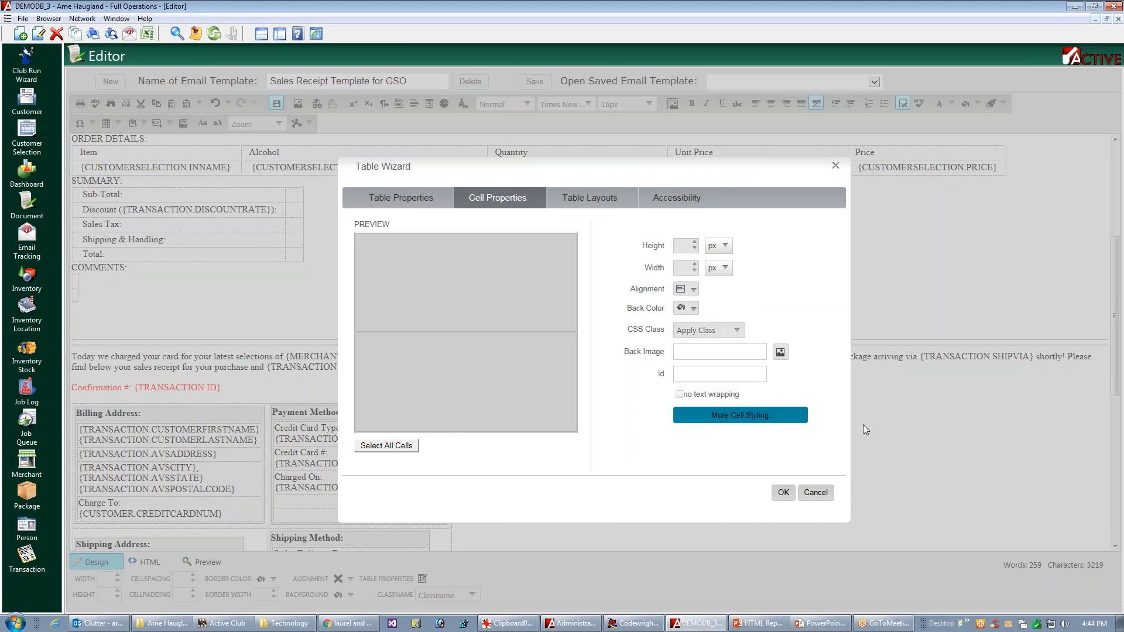
Step: Set the comments table's cell padding to 2 px top and bottom and 12 px left and right, and apply the table settings
left_click(746, 419)
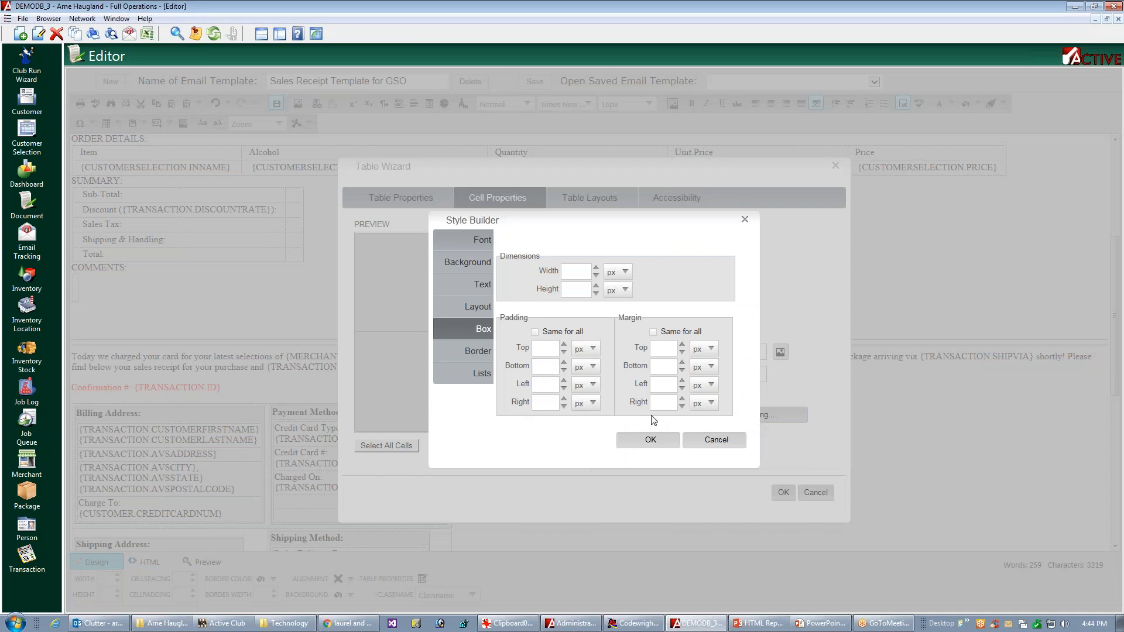
left_click(542, 348)
type("2")
left_click(536, 367)
type("2")
left_click(546, 385)
type("12")
left_click(542, 403)
type("12")
left_click(647, 443)
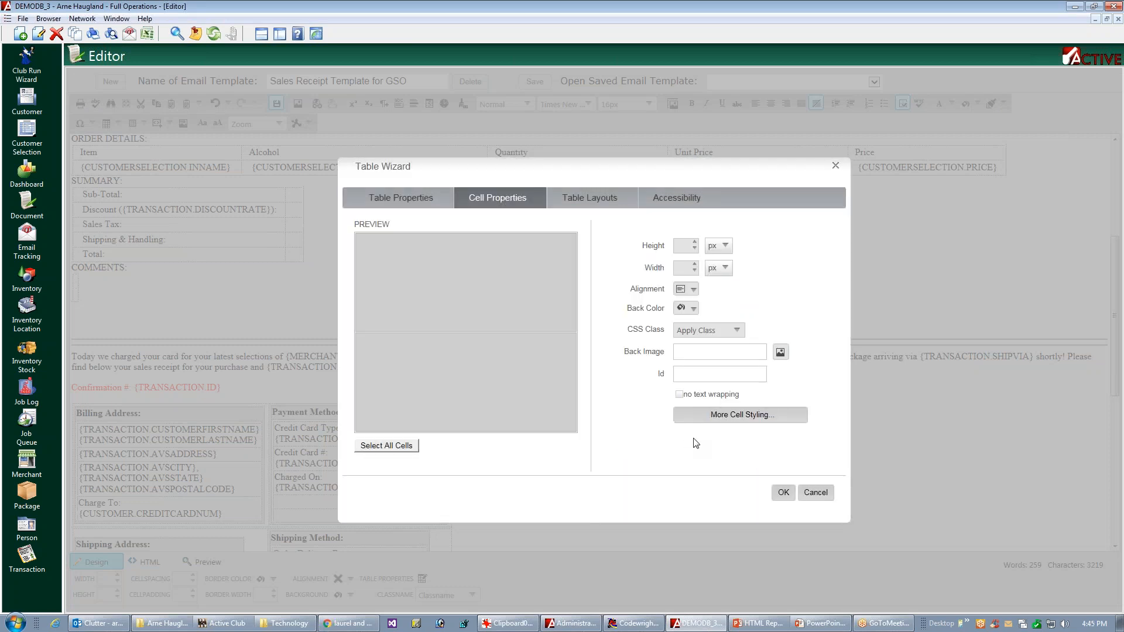
left_click(784, 492)
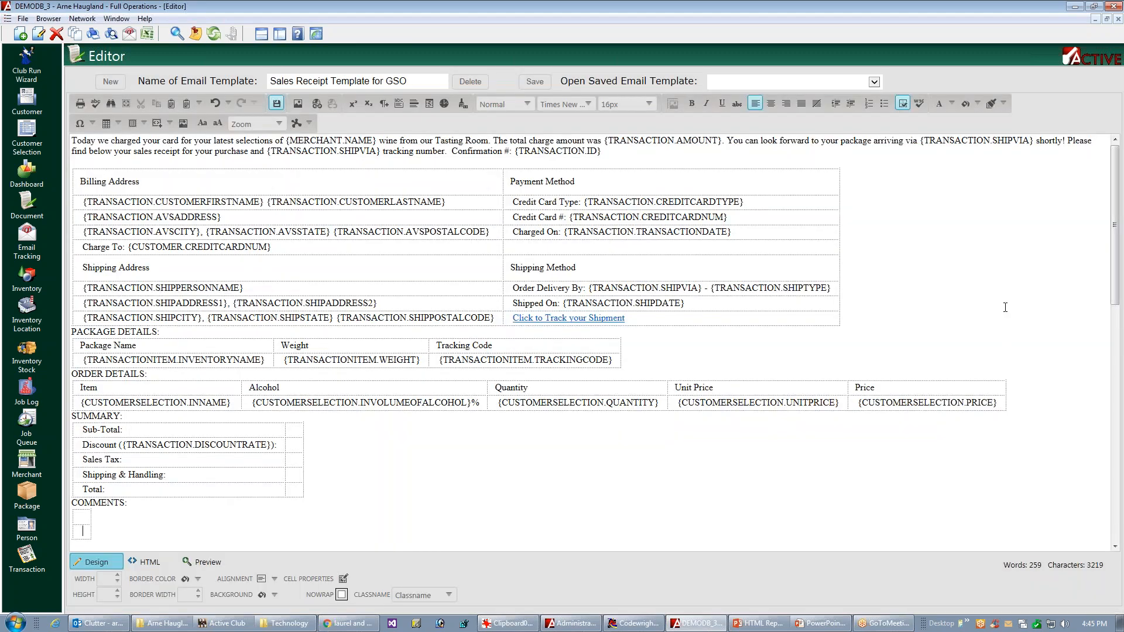
Step: Copy the {TRANSACTION.MEMO} placeholder from the original content into the first row of the new comments table
left_click_drag(1118, 283, 971, 516)
triple_click(146, 490)
left_click(151, 490)
triple_click(152, 486)
key("ctrl+c")
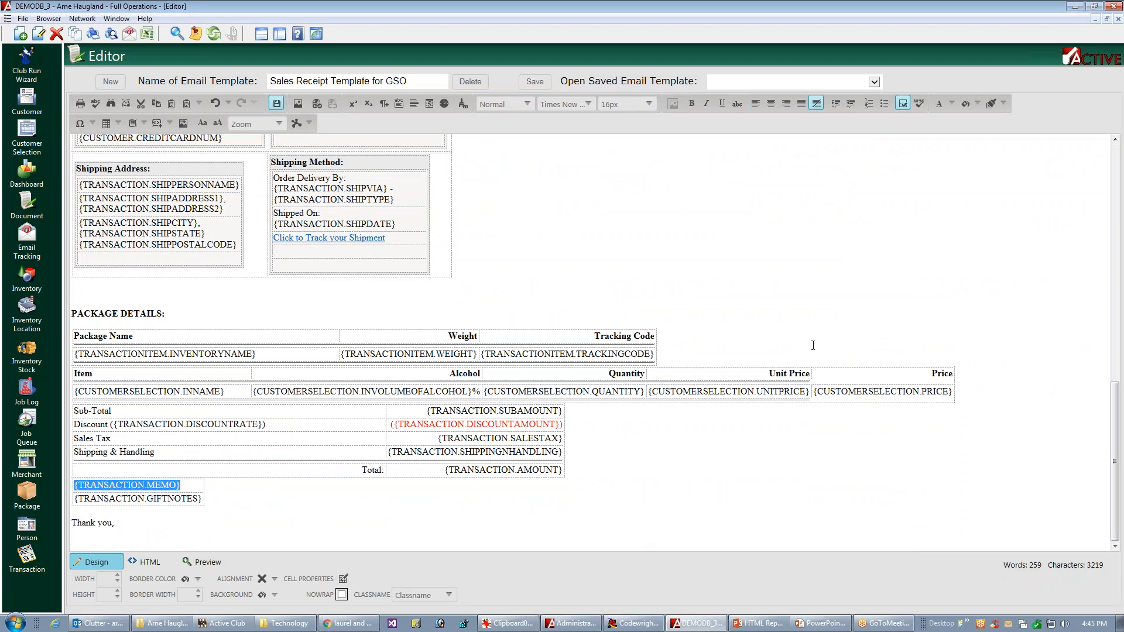
left_click(1115, 331)
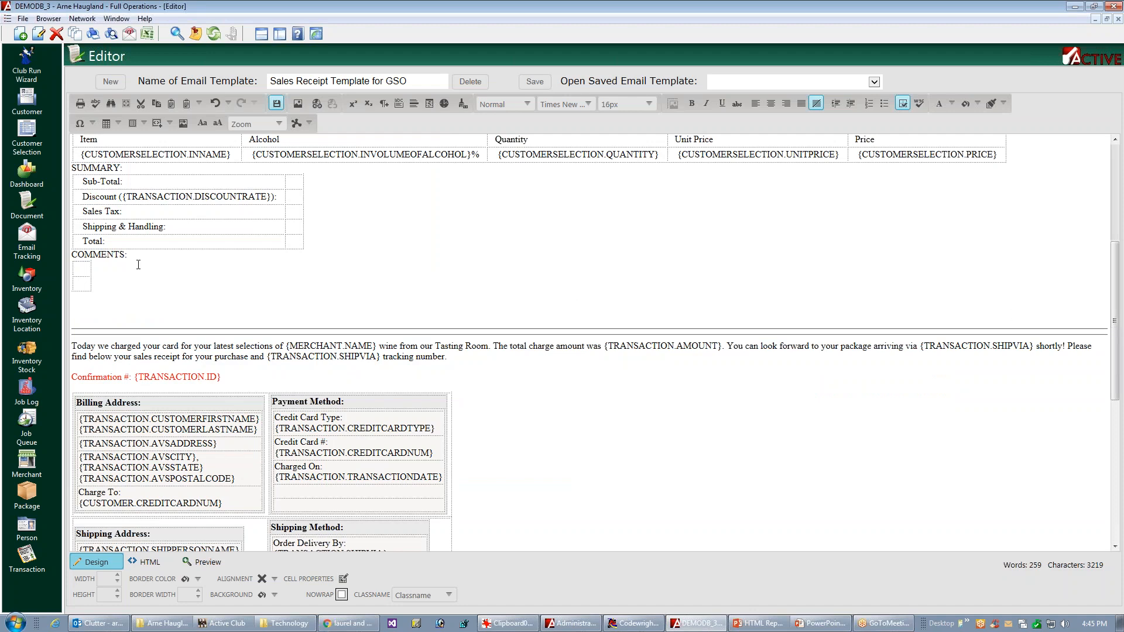
left_click(85, 267)
key("ctrl+v")
Step: Copy the {TRANSACTION.GIFTNOTES} placeholder from the original content into the second row of the new comments table
key("ctrl+End")
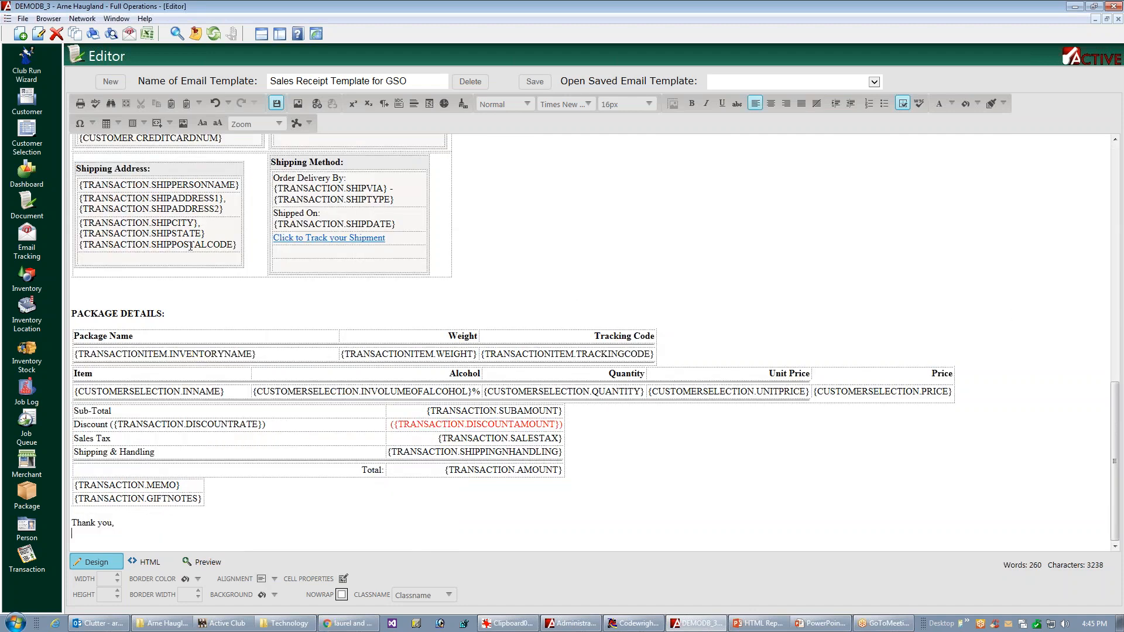
left_click(163, 499)
triple_click(181, 501)
key("ctrl+c")
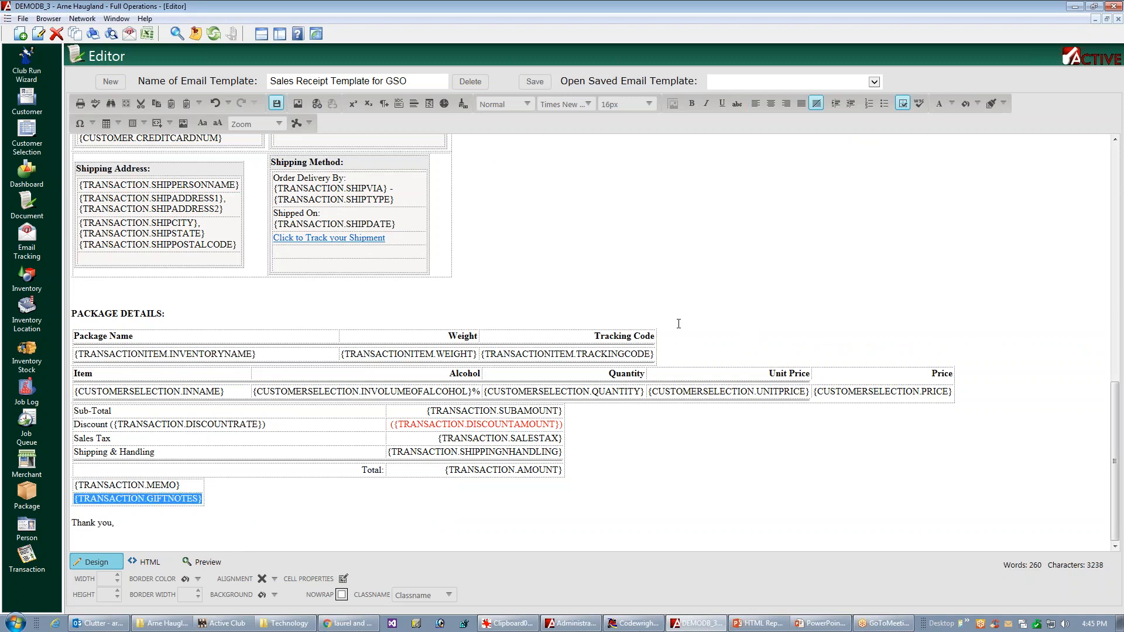
left_click(1116, 296)
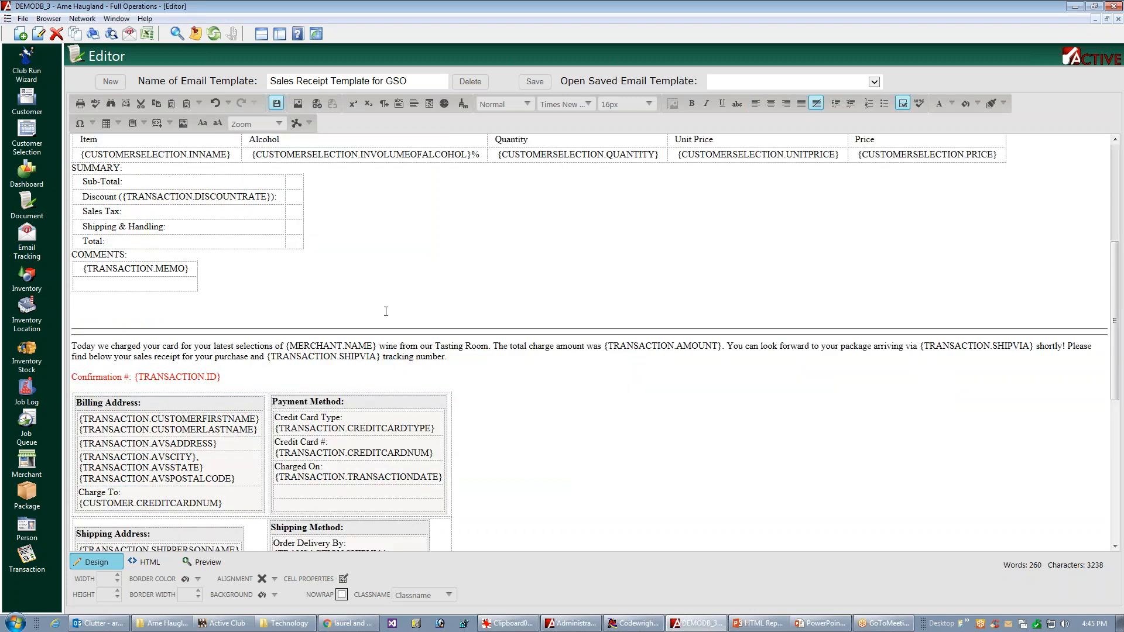
left_click(135, 285)
key("ctrl+v")
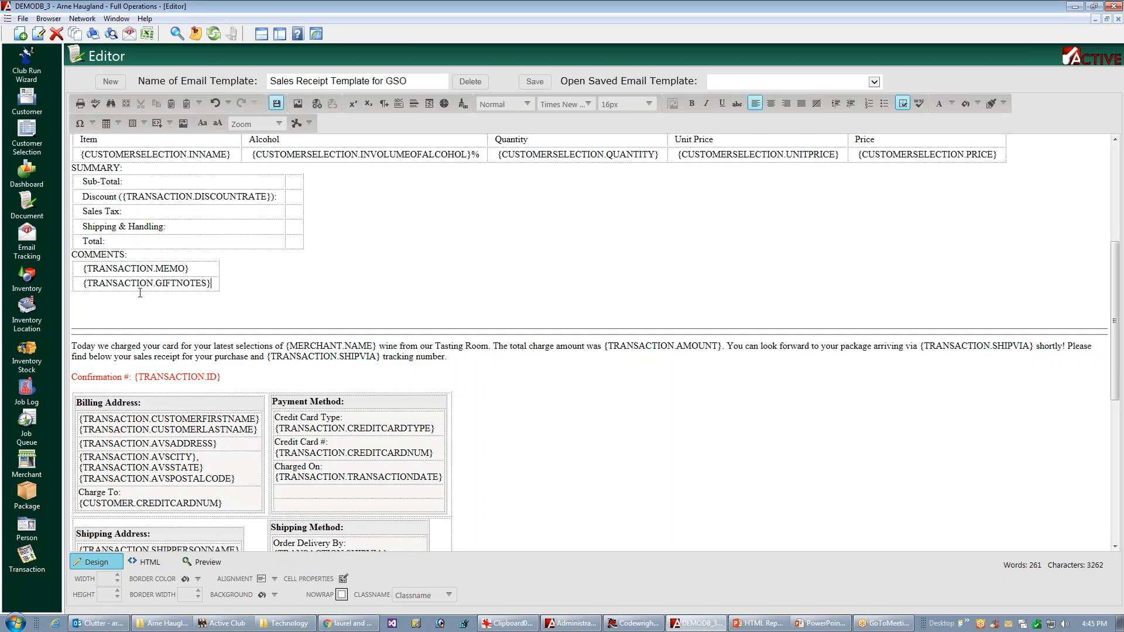
Step: Add the closing line "Thank you for your business," below the new comments table
left_click(215, 302)
type("T")
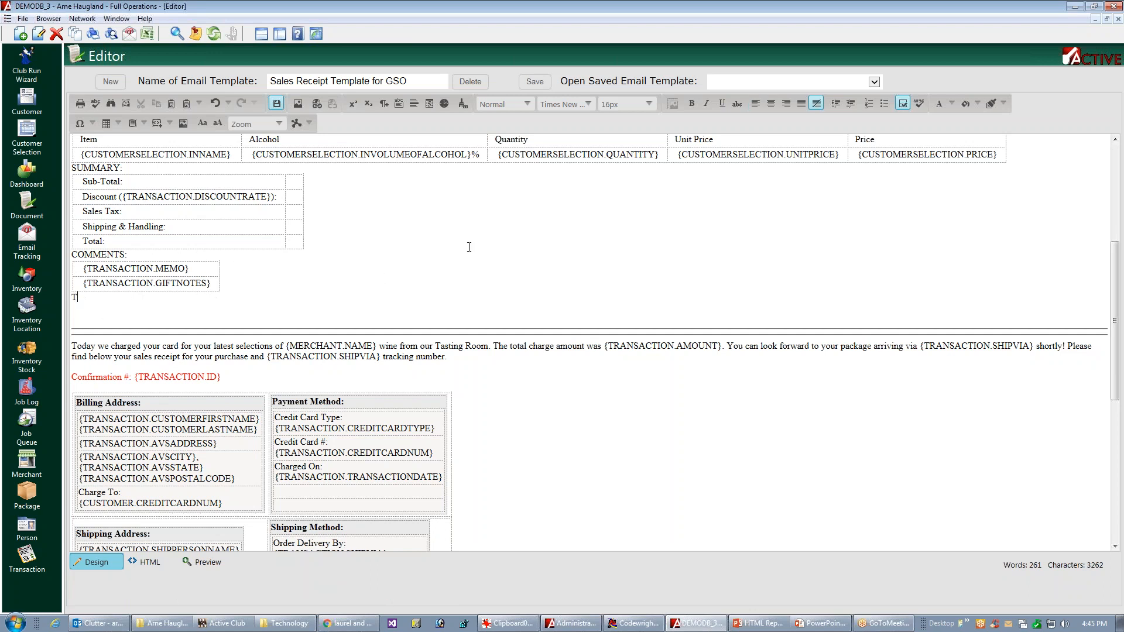
type("hank you for your business,")
Step: Copy the {TRANSACTION.SUBAMOUNT} placeholder from the original totals table into the second column of the new summary table's Sub-Total row
scroll(1107, 284, "down", 5)
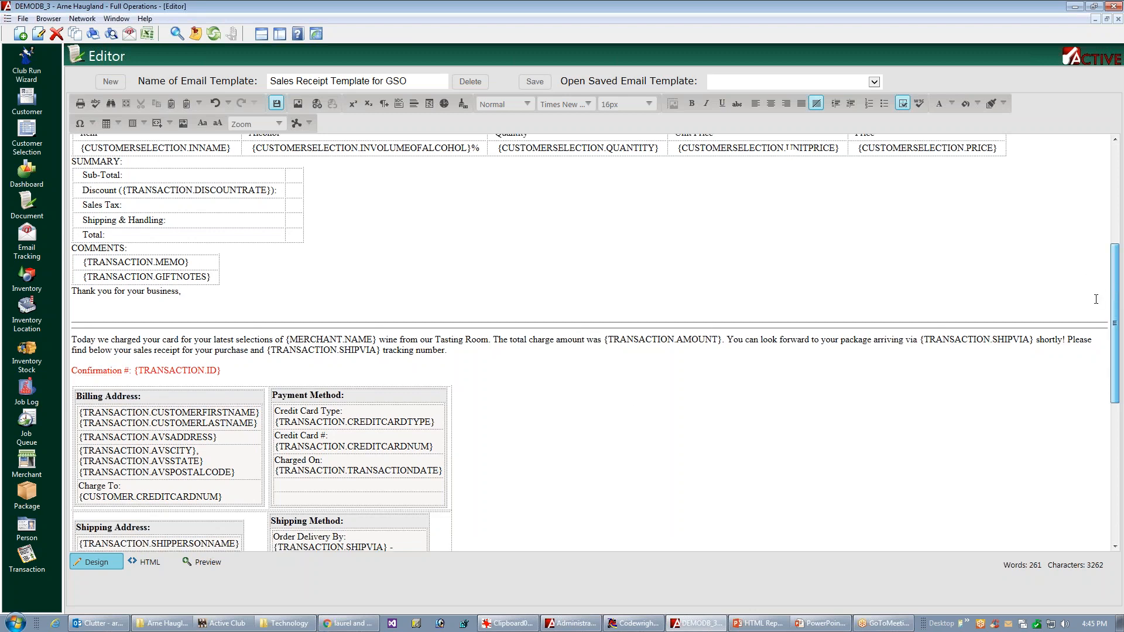
scroll(1064, 395, "down", 5)
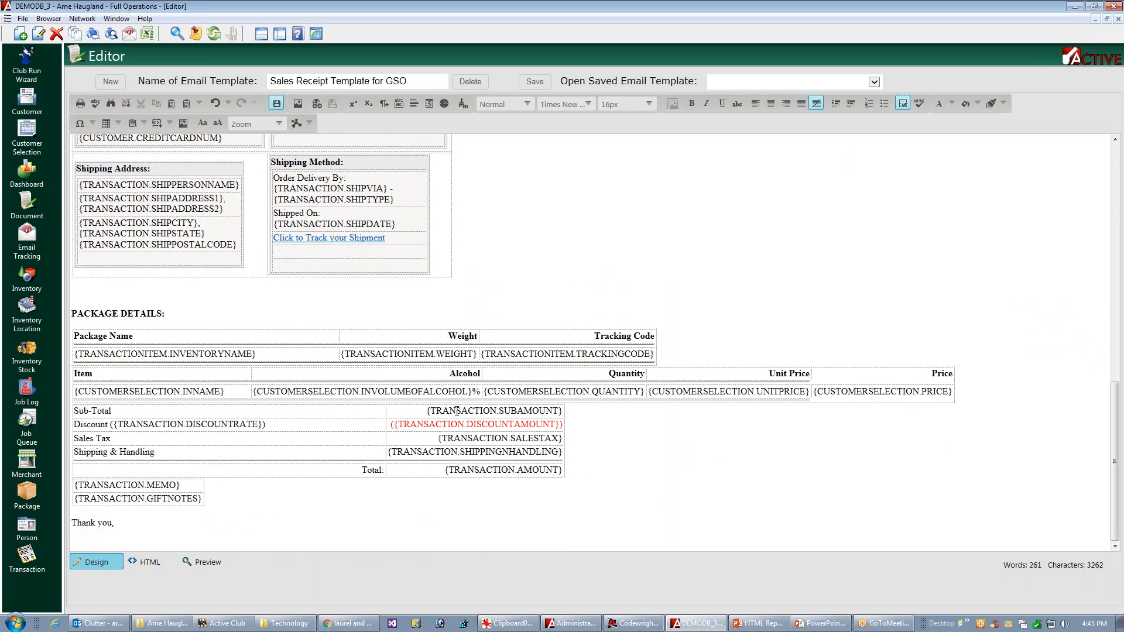
left_click(497, 412)
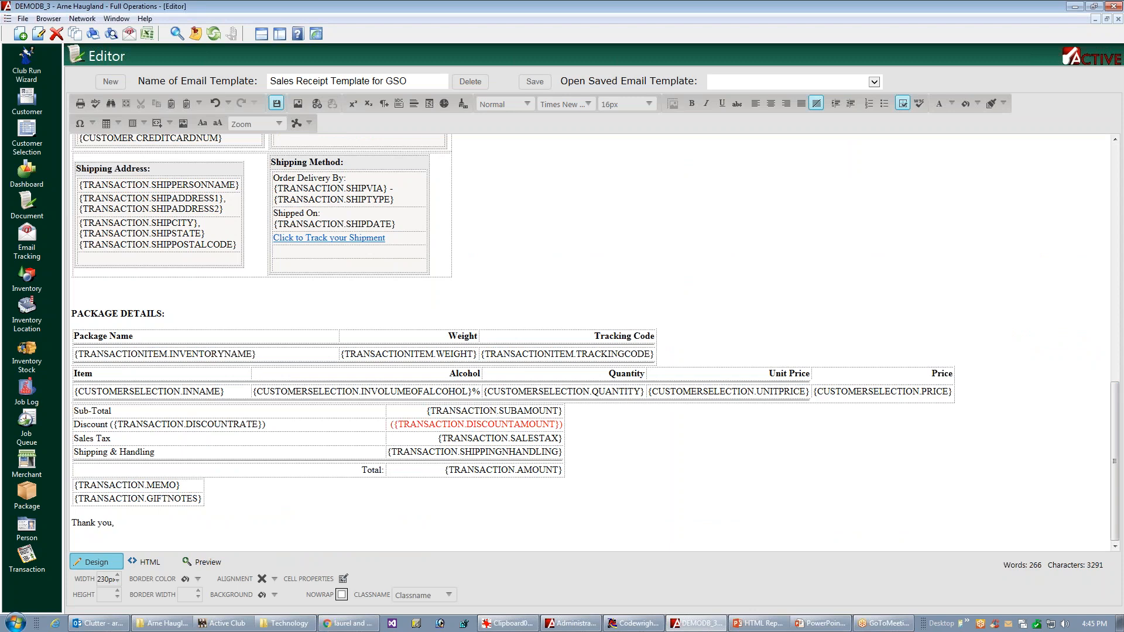
triple_click(510, 412)
key("ctrl+c")
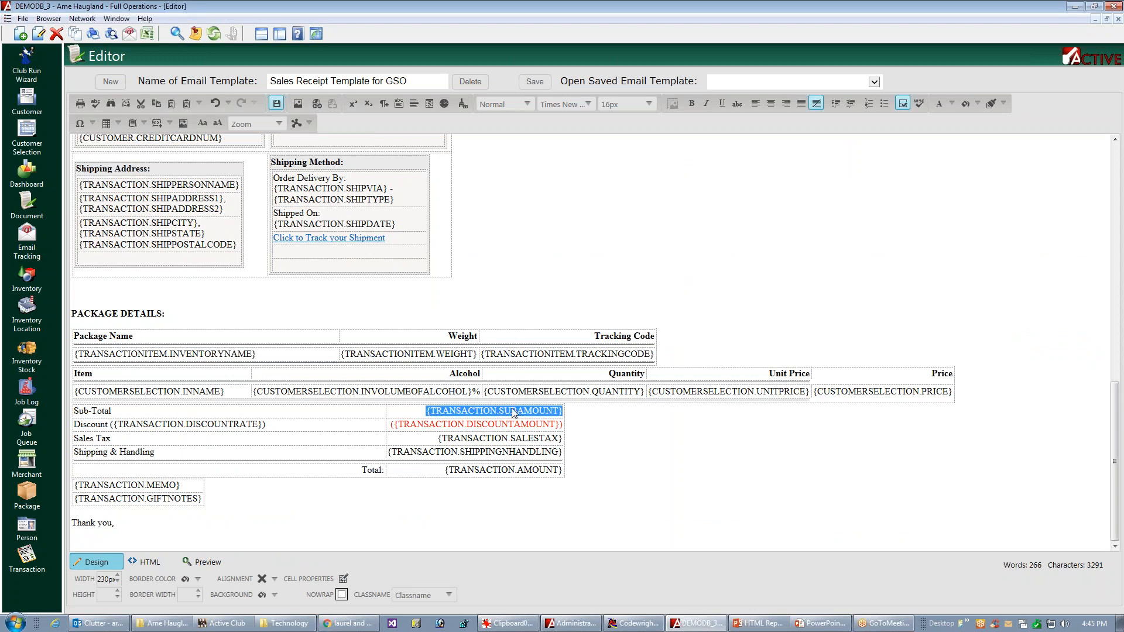
left_click_drag(1115, 404, 1122, 249)
left_click(295, 153)
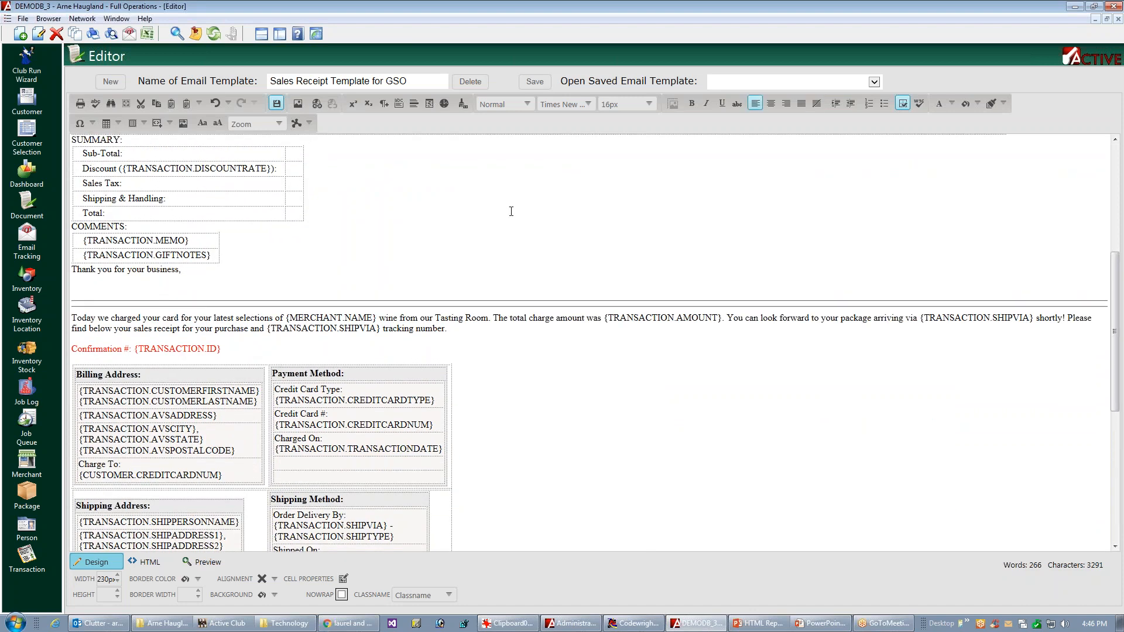
key("ctrl+v")
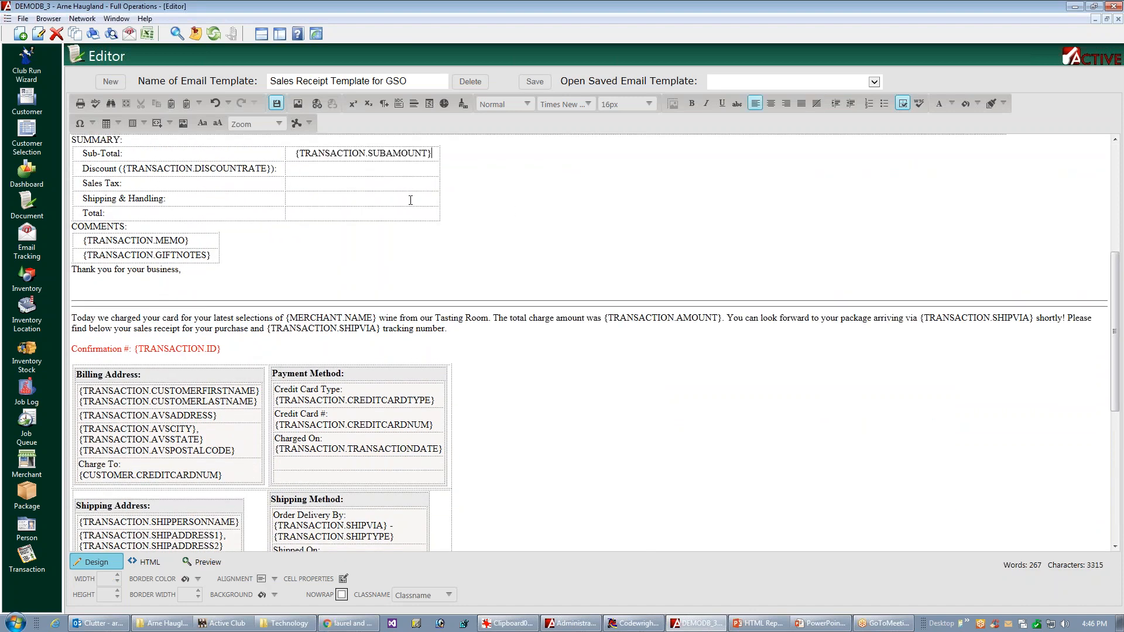
Step: Copy the {TRANSACTION.SALESTAX} placeholder from the original totals table into the second column of the new summary table's Sales Tax row
left_click_drag(1115, 360, 1116, 441)
scroll(1082, 473, "down", 3)
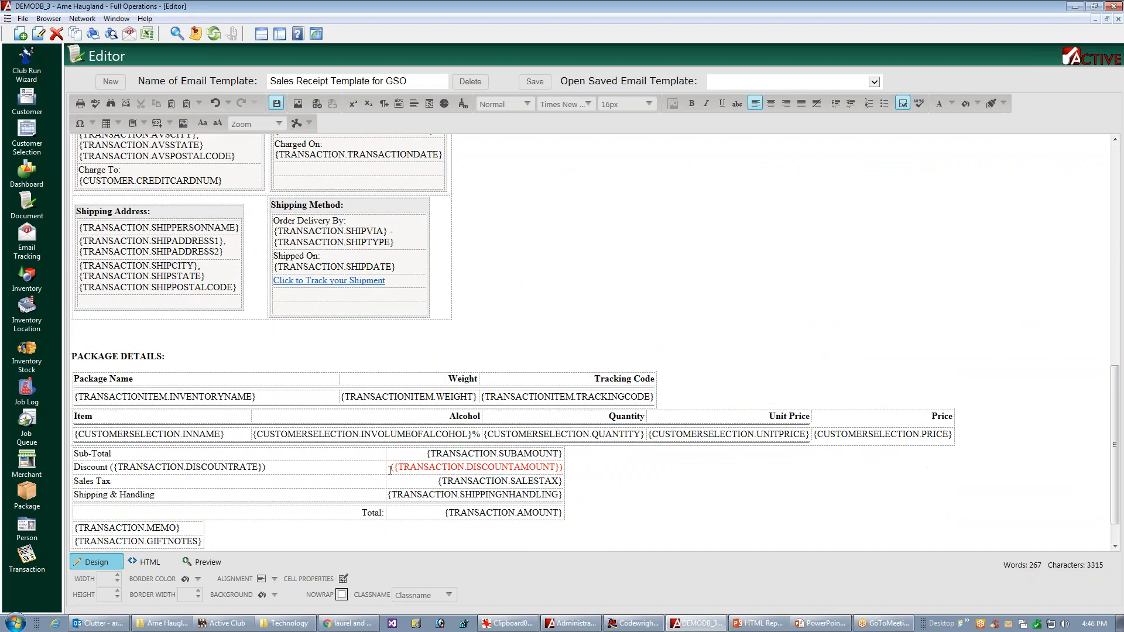
triple_click(465, 483)
key("ctrl+c")
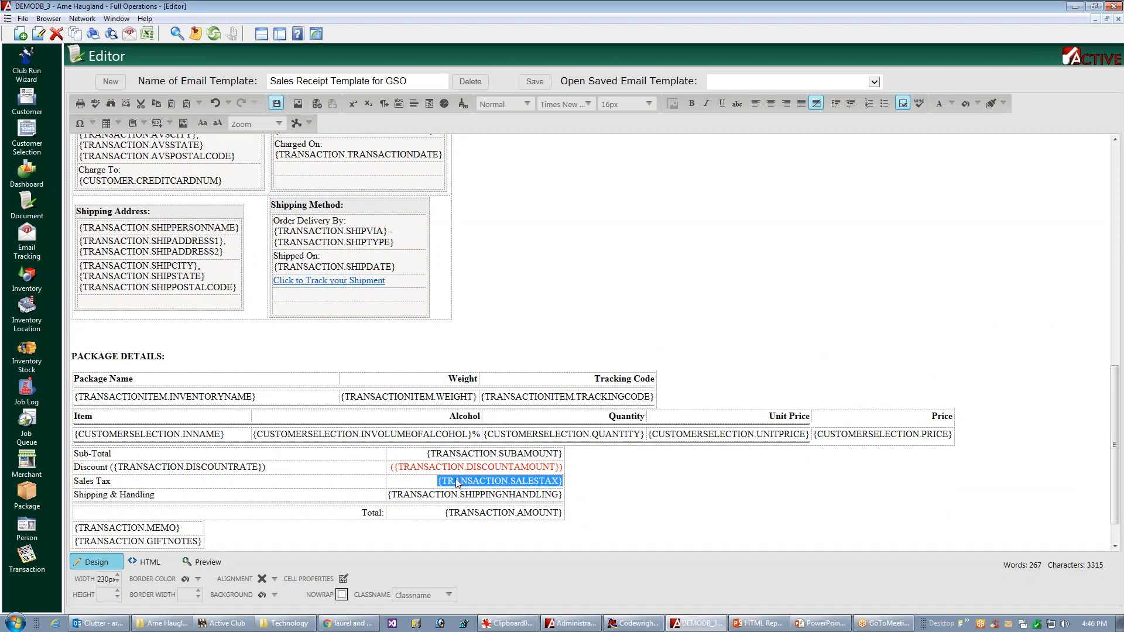
scroll(713, 301, "up", 5)
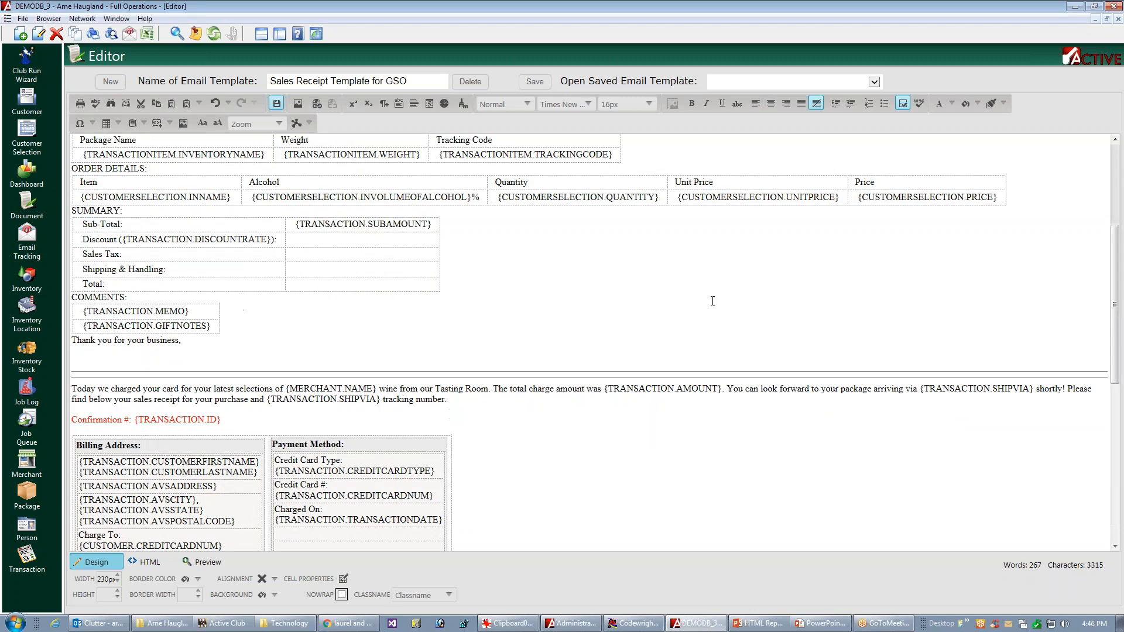
left_click(321, 258)
key("ctrl+v")
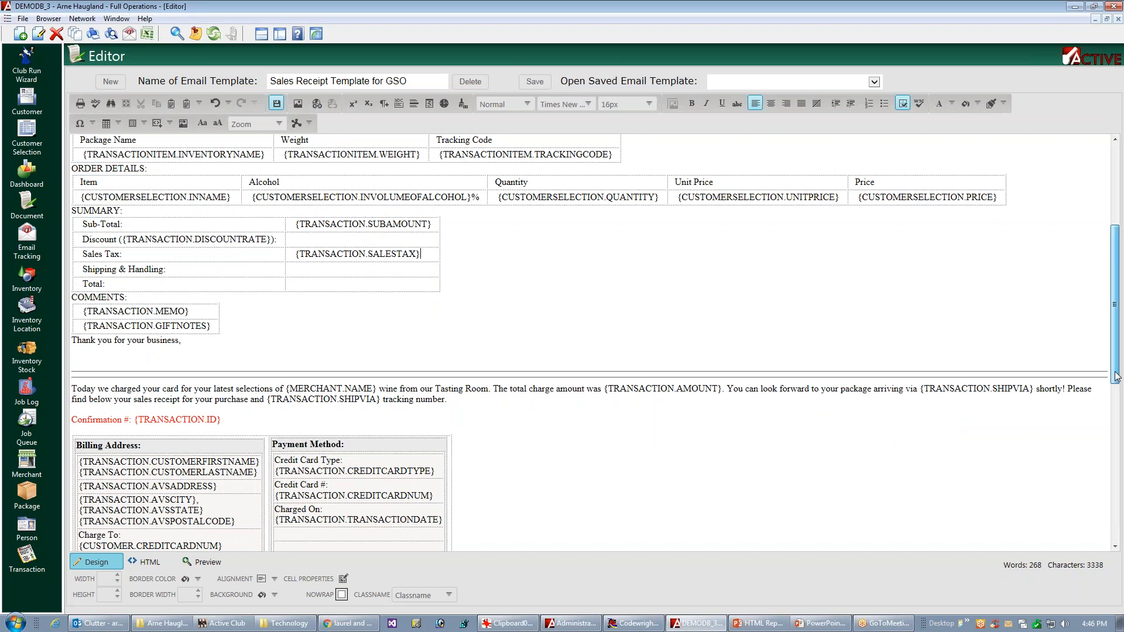
Step: Save the template and copy the original {TRANSACTION.SHIPPINGNHANDLING} placeholder into the second column of the new summary table's Shipping & Handling row
scroll(1078, 409, "down", 3)
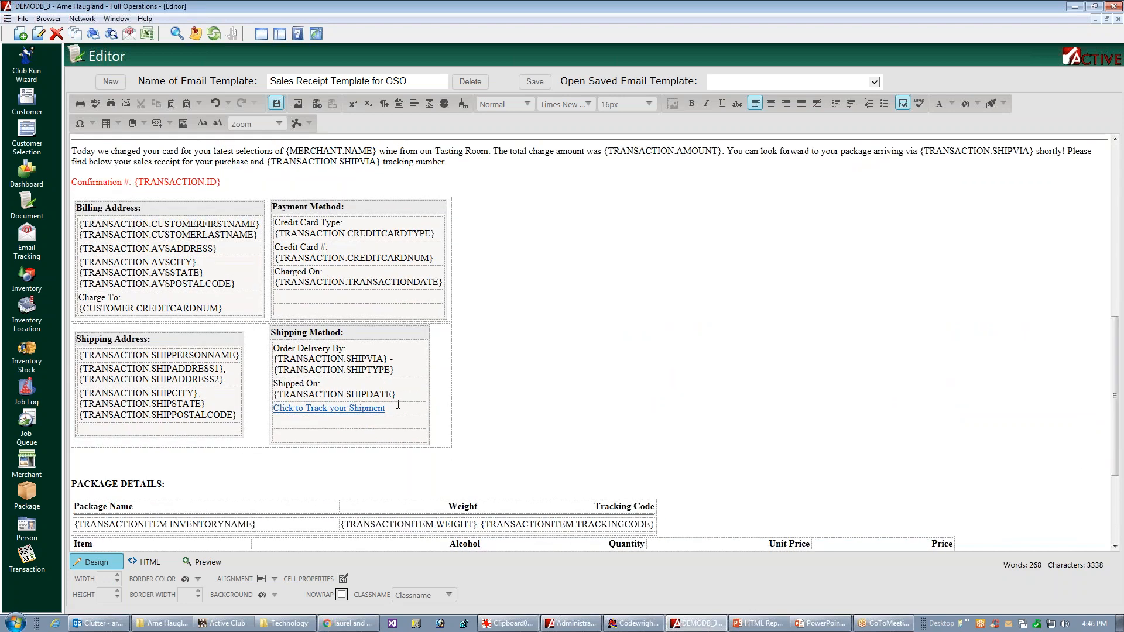
key("ctrl+s")
scroll(585, 342, "down", 3)
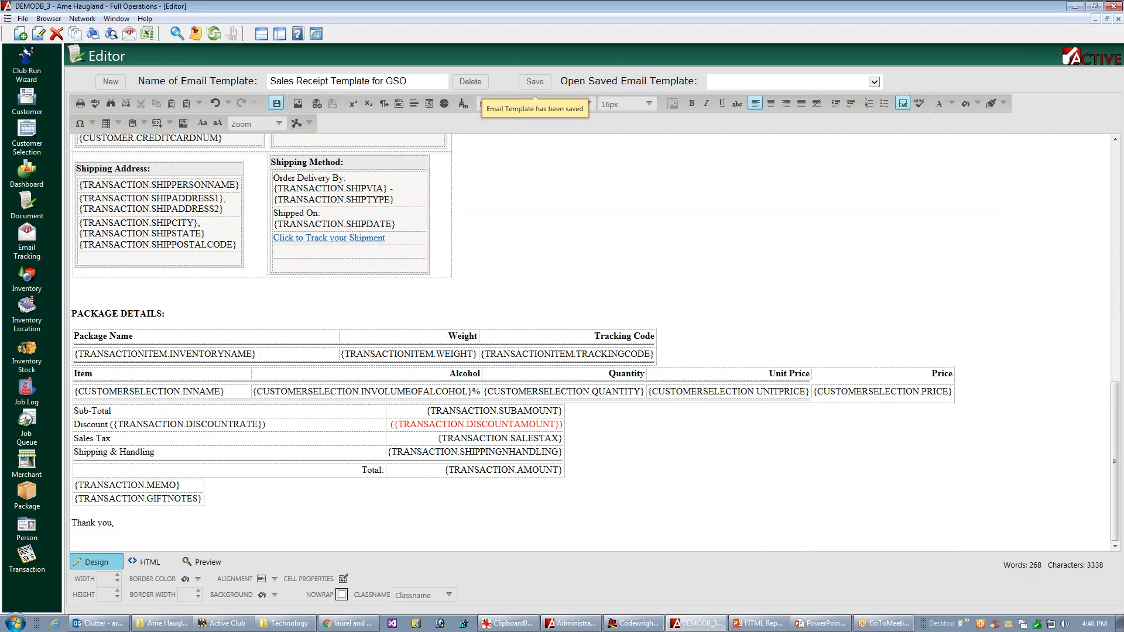
left_click(474, 451)
key("ctrl+c")
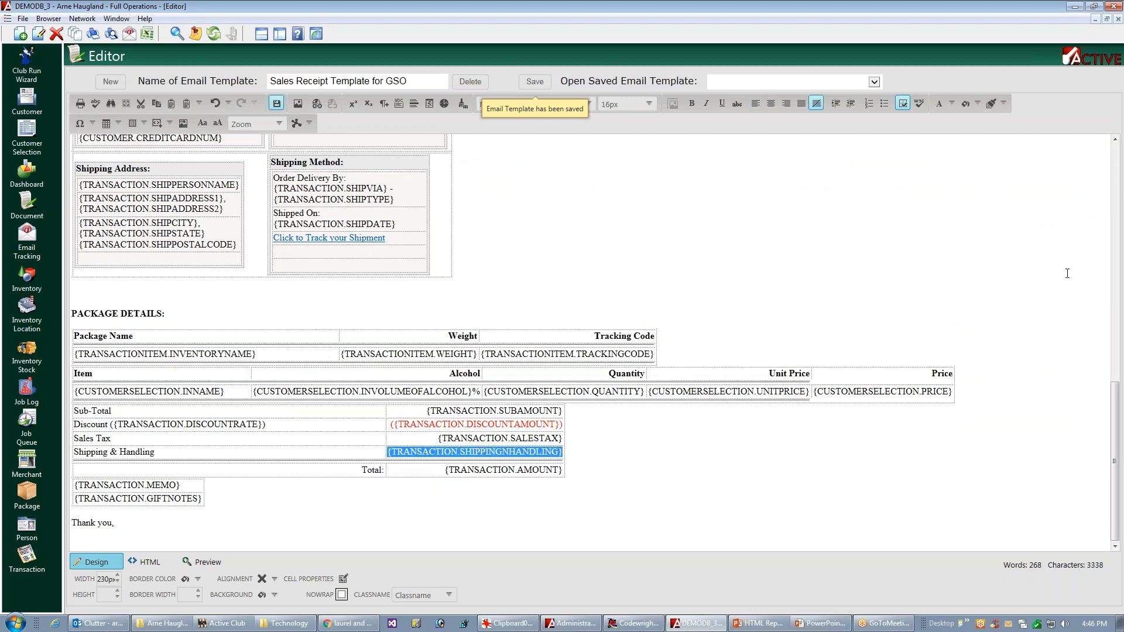
left_click(1120, 284)
left_click(323, 231)
key("ctrl+v")
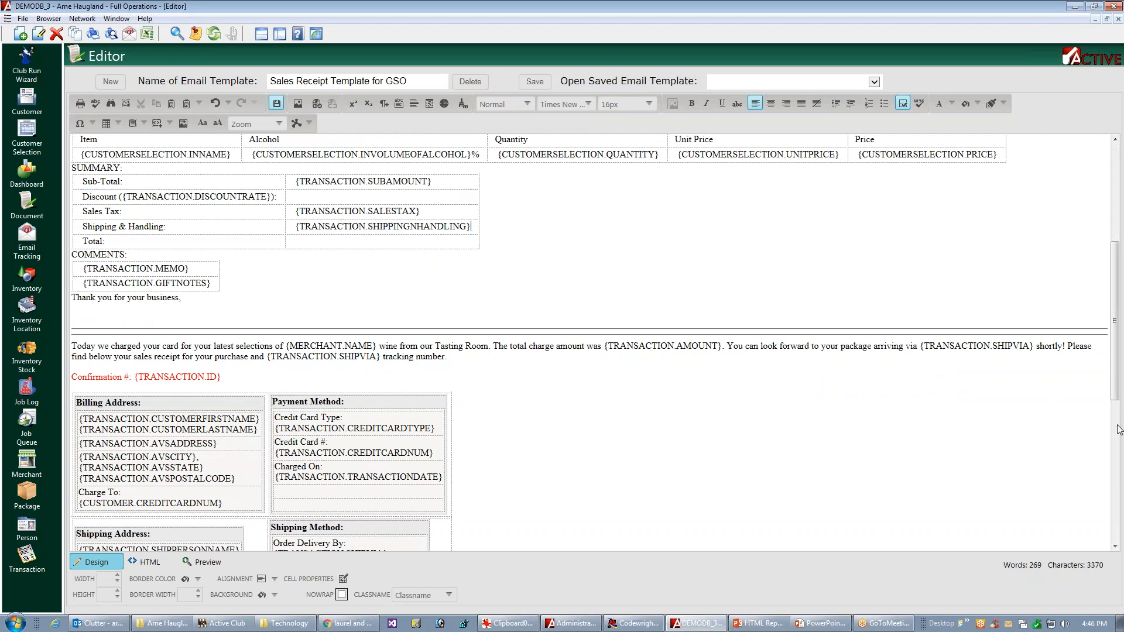
Step: Copy the {TRANSACTION.AMOUNT} placeholder from the original totals table into the second column of the new summary table's Total row
scroll(1025, 410, "down", 5)
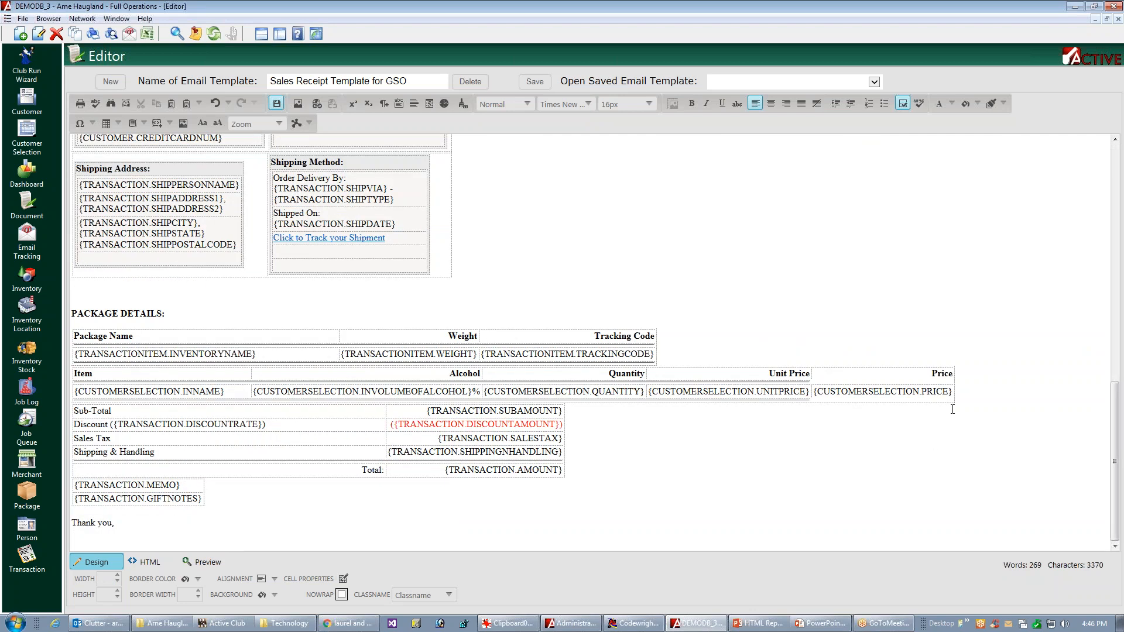
double_click(469, 469)
key("ctrl+c")
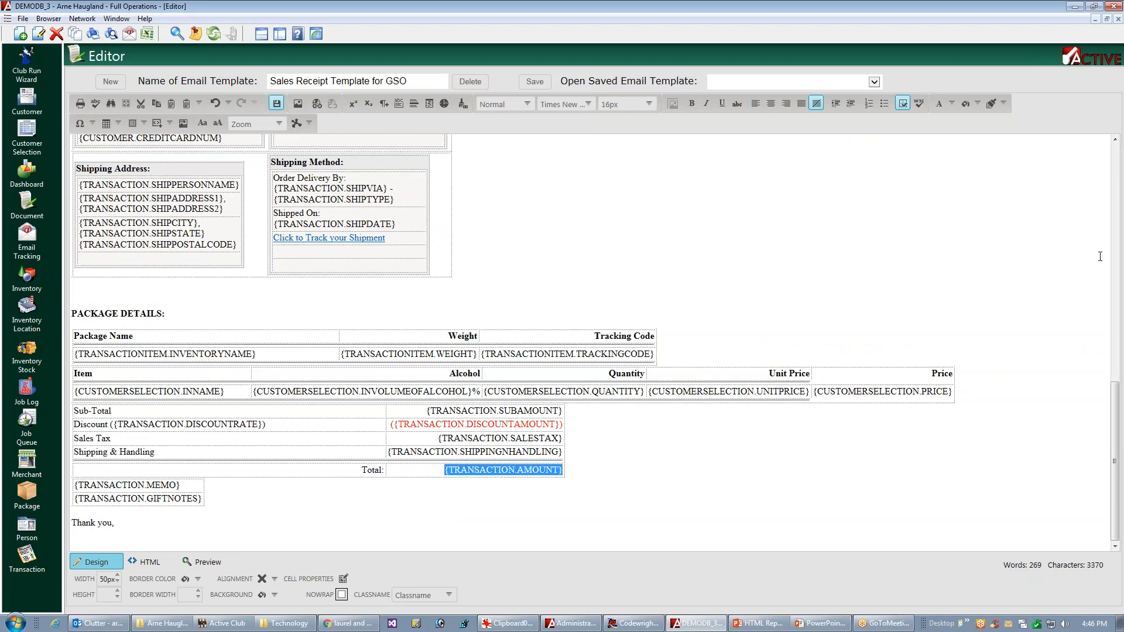
scroll(1100, 256, "up", 5)
left_click(348, 241)
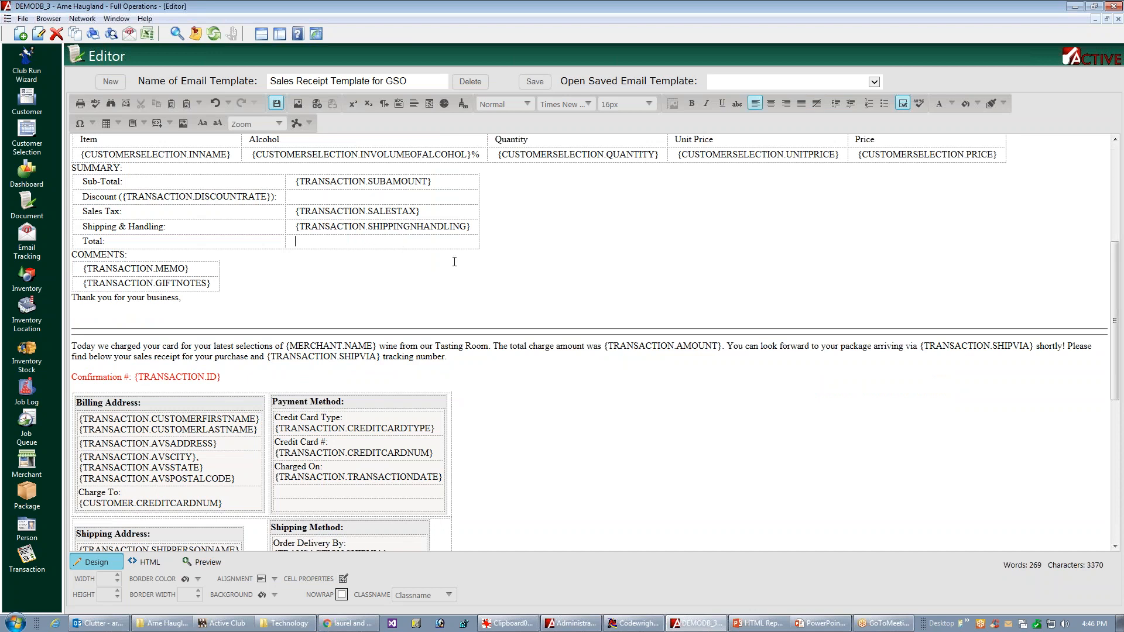
key("ctrl+v")
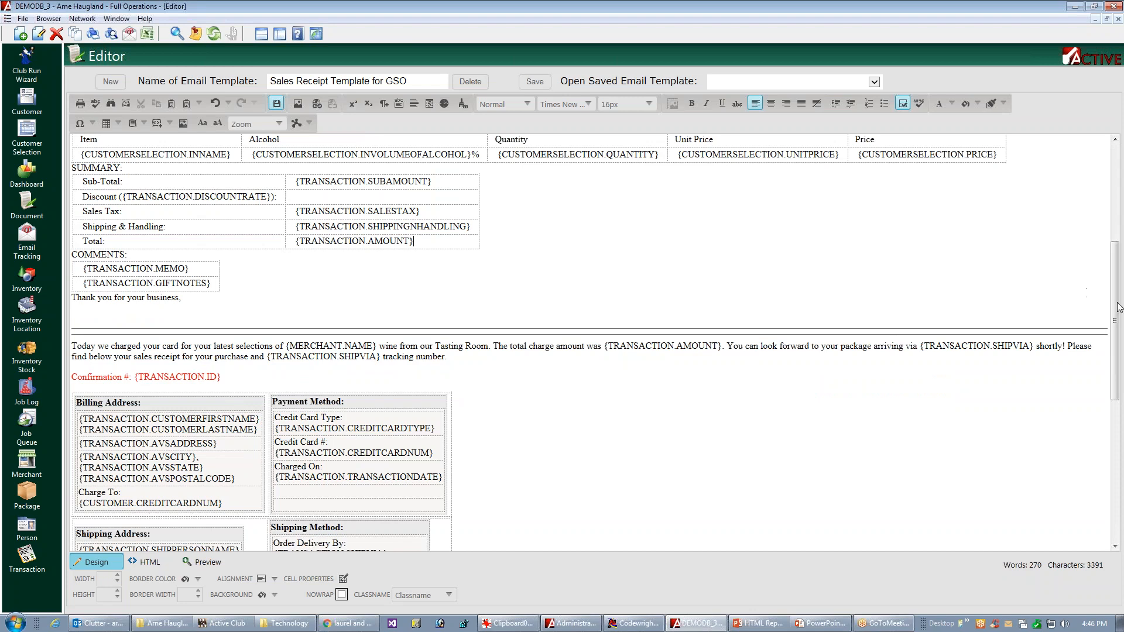
Step: Search the template's HTML source for "discountam" to locate the discount amount placeholder in the original totals table
left_click_drag(1117, 327, 1023, 473)
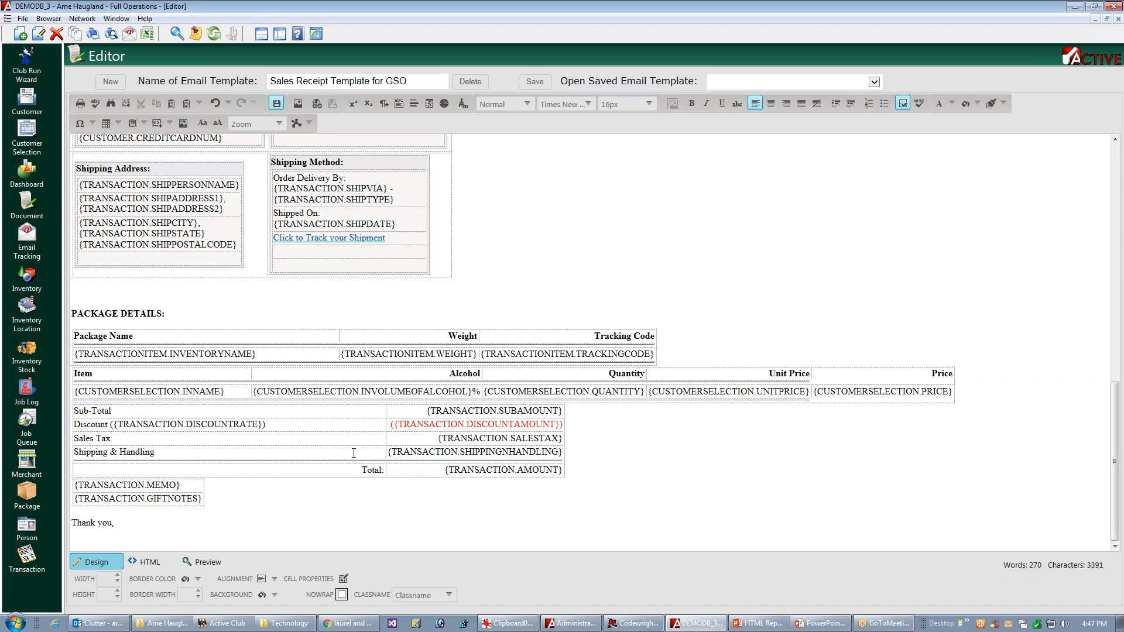
left_click(151, 562)
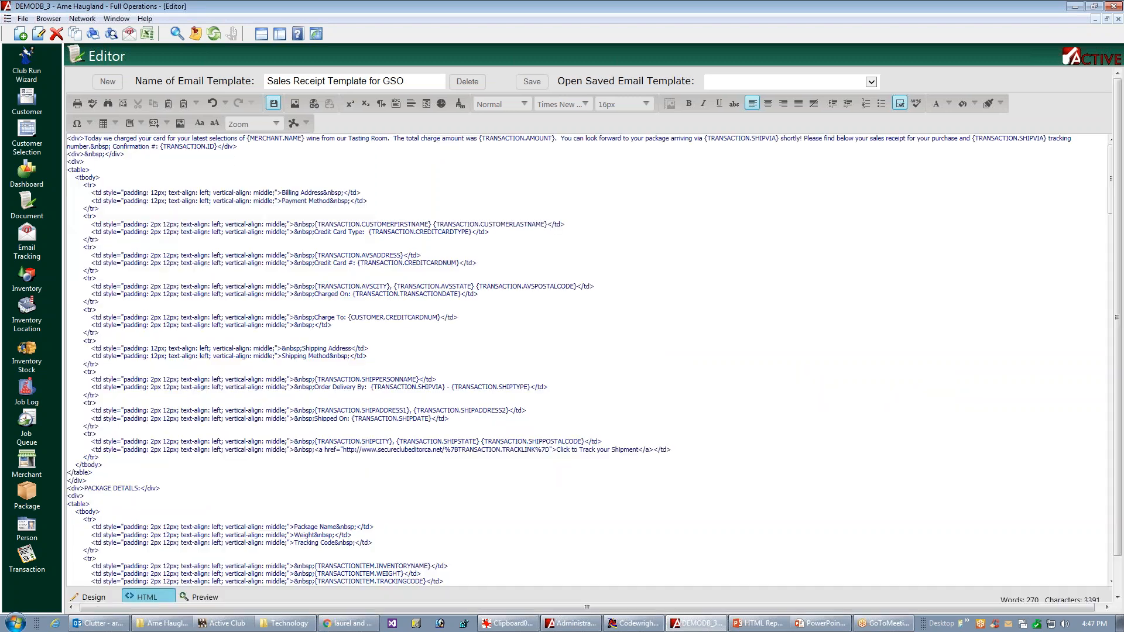
left_click(111, 103)
left_click(621, 278)
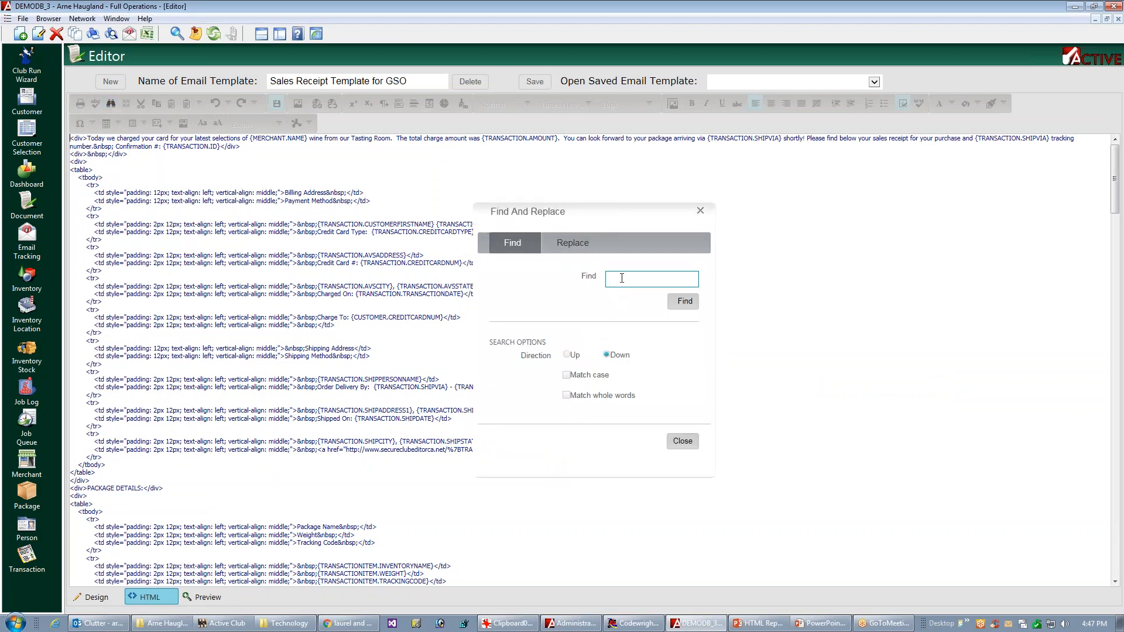
type("discountam")
key("BackSpace")
type("n")
left_click(694, 307)
key("BackSpace")
type("m")
left_click(689, 303)
left_click_drag(1115, 199, 1076, 537)
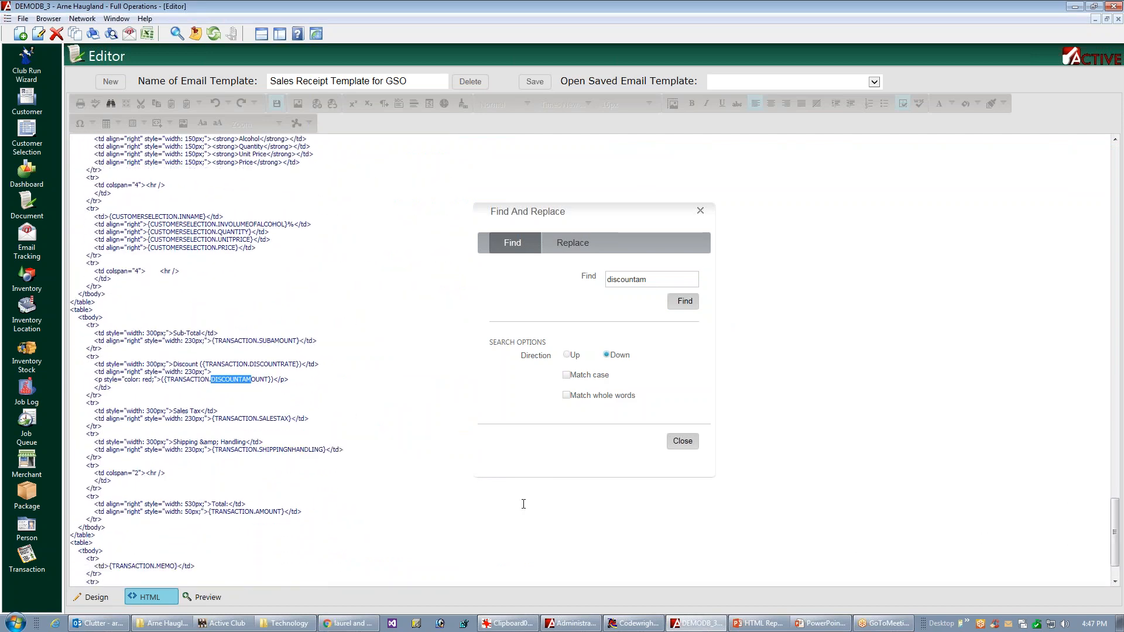
left_click(691, 445)
Step: Copy ({TRANSACTION.DISCOUNTAMOUNT}) from the HTML source into the second column of the new summary table's Discount row in the design view
left_click(163, 380)
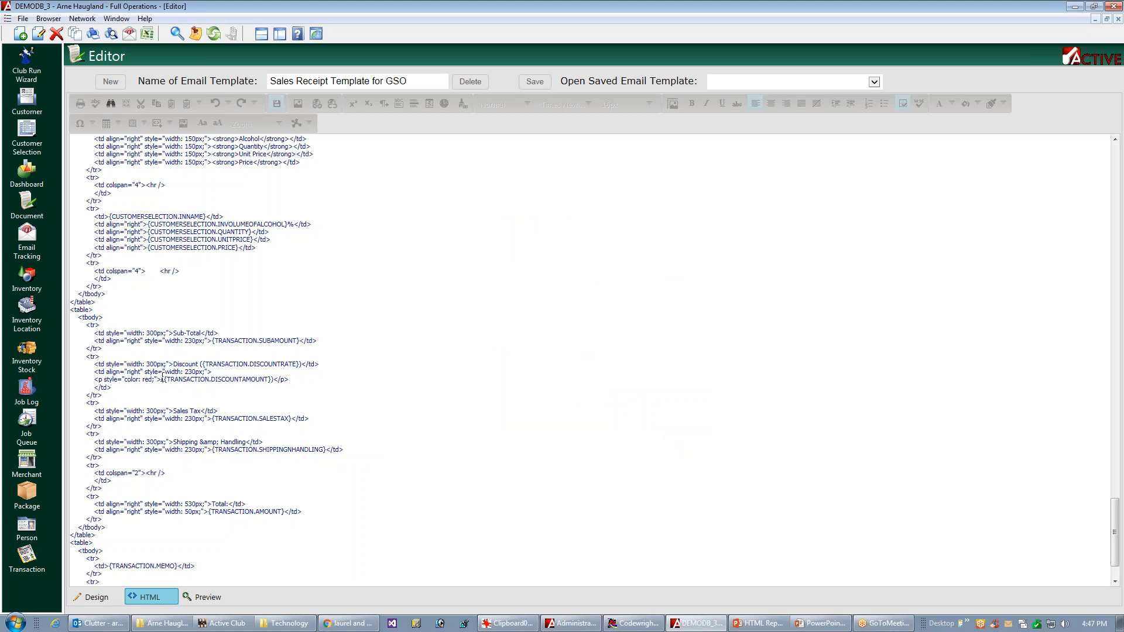
left_click(276, 380, "shift")
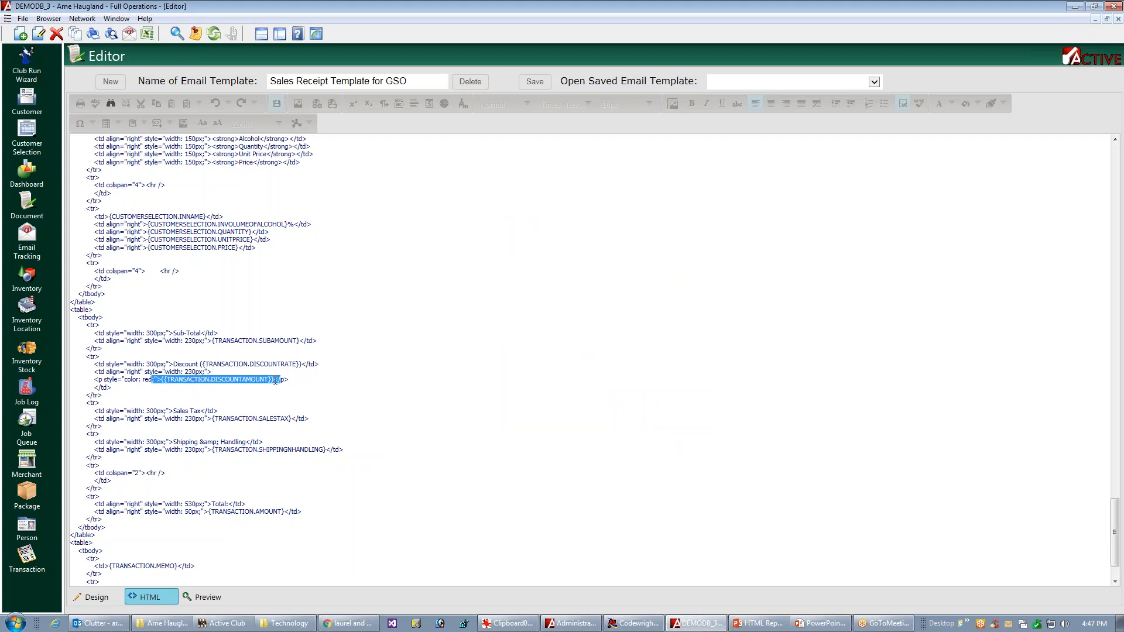
key("shift+Left")
key("shift+Left")
key("shift+Right")
key("shift+Right")
key("ctrl+c")
left_click(88, 598)
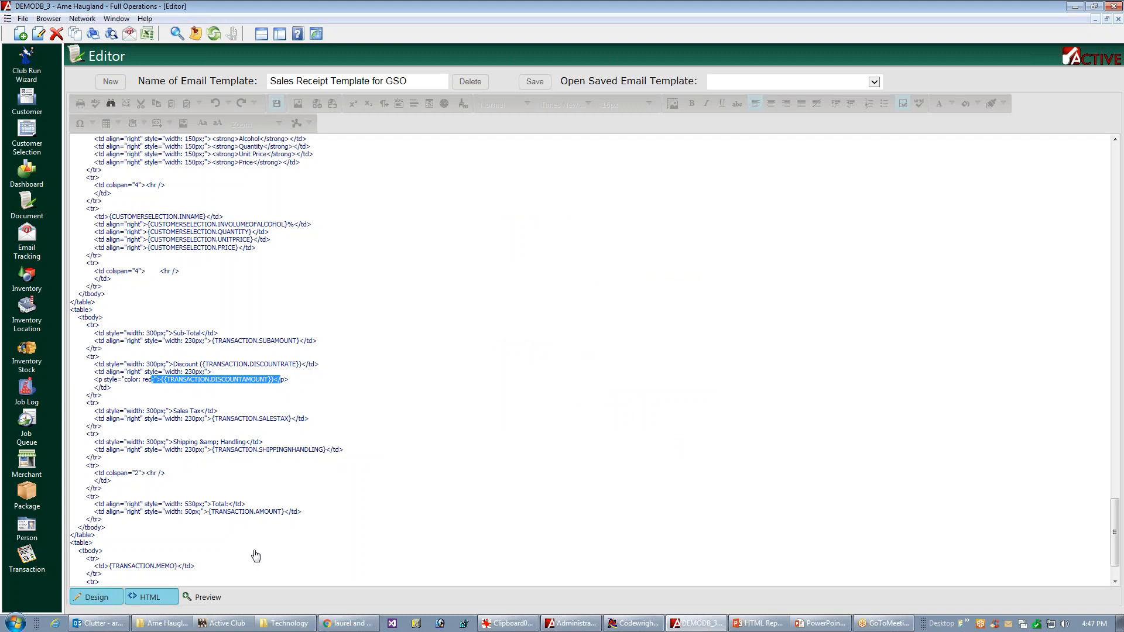
left_click(331, 445)
right_click(331, 445)
left_click(315, 445)
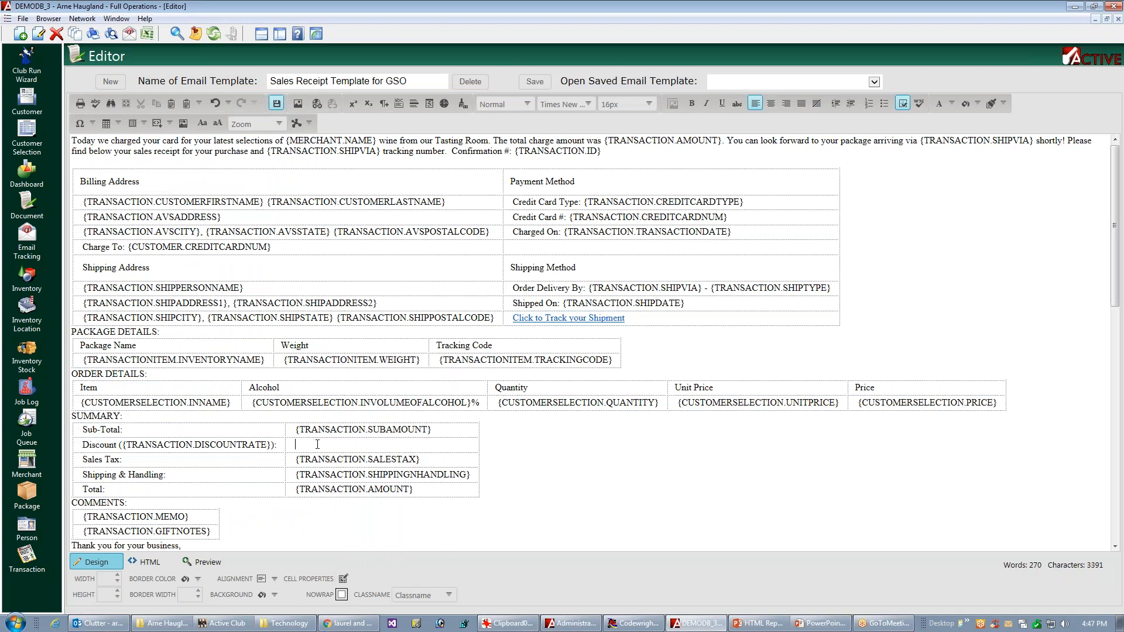
key("ctrl+v")
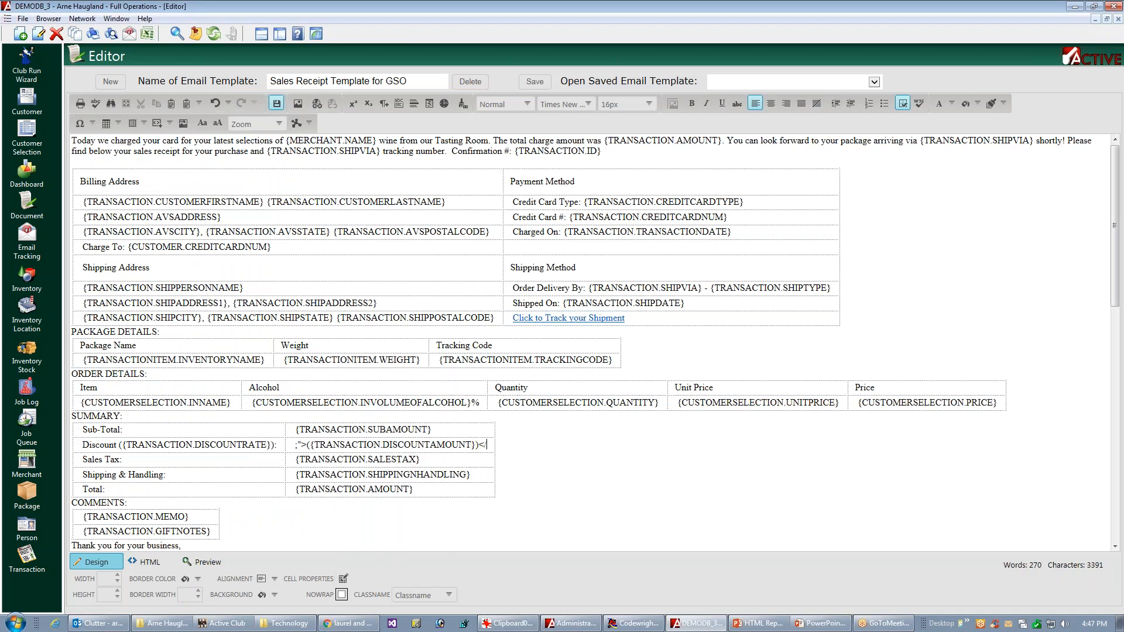
Step: Remove the stray markup characters around the pasted discount amount placeholder and save the template
key("BackSpace")
key("BackSpace")
key("Delete")
key("Delete")
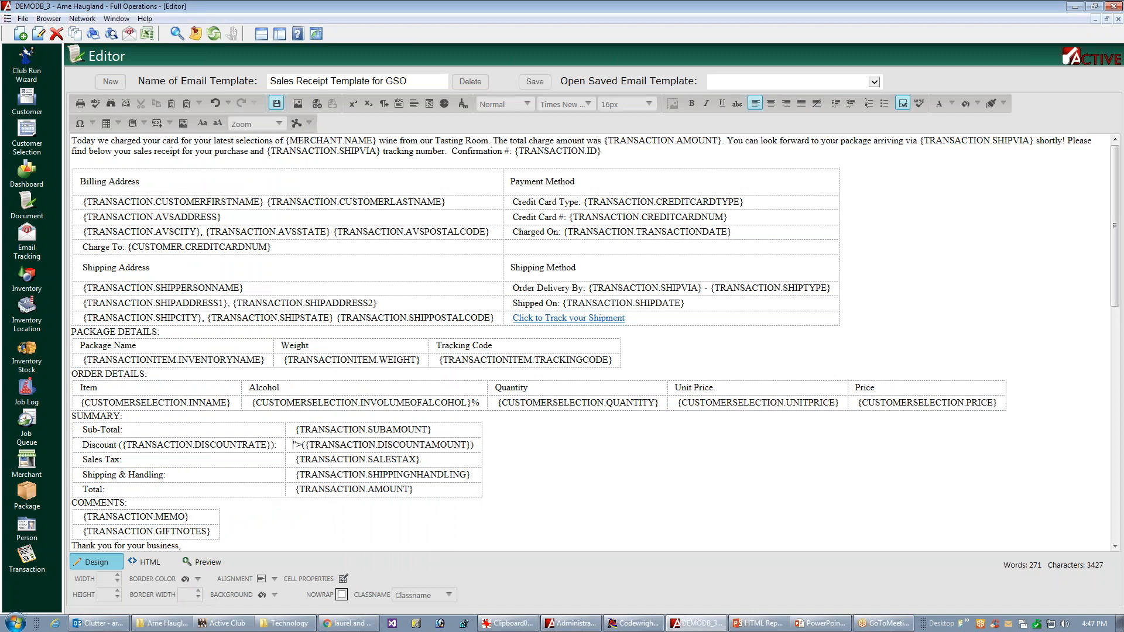
key("Delete")
key("Delete")
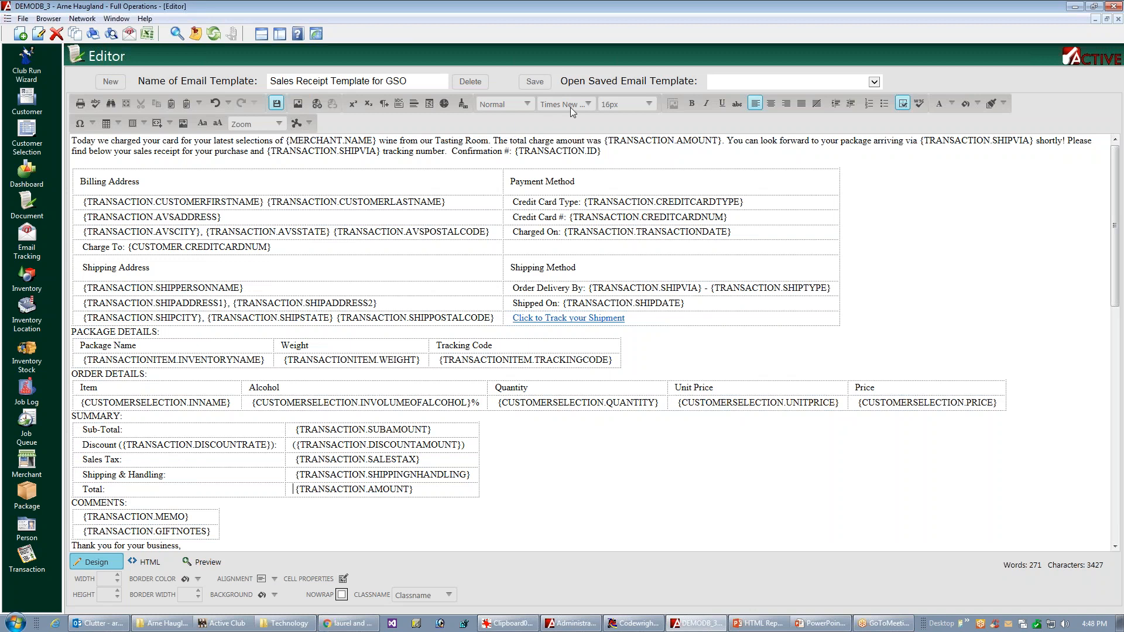
left_click(535, 88)
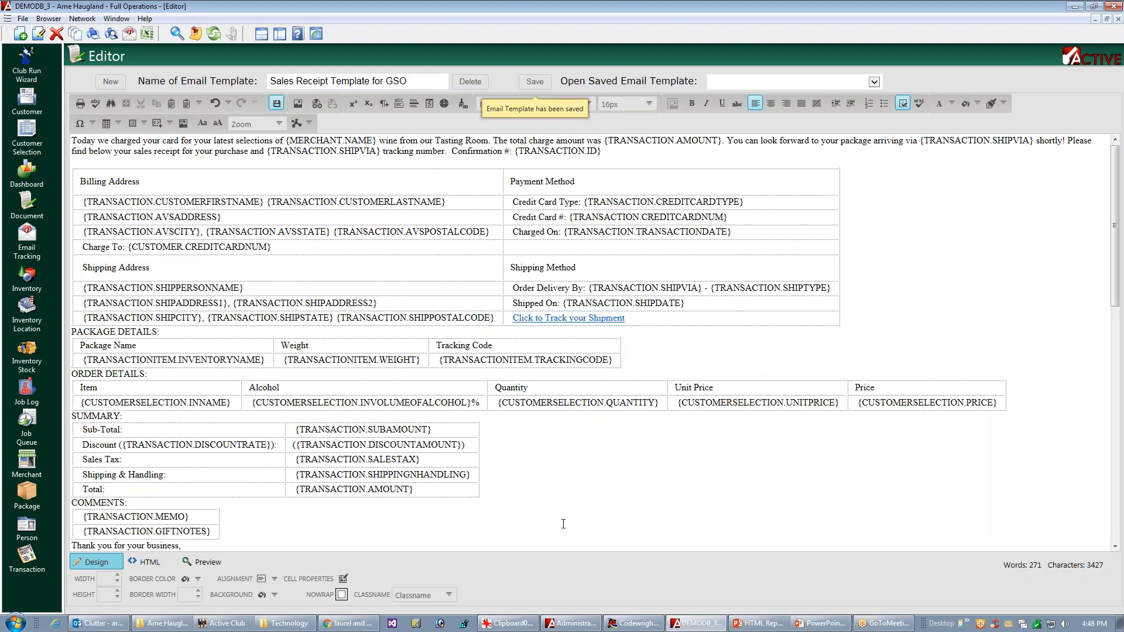
Step: Review the email preview of the Standard Template record for the GSO sales receipt in the Job Queue, and close the record
key("Escape")
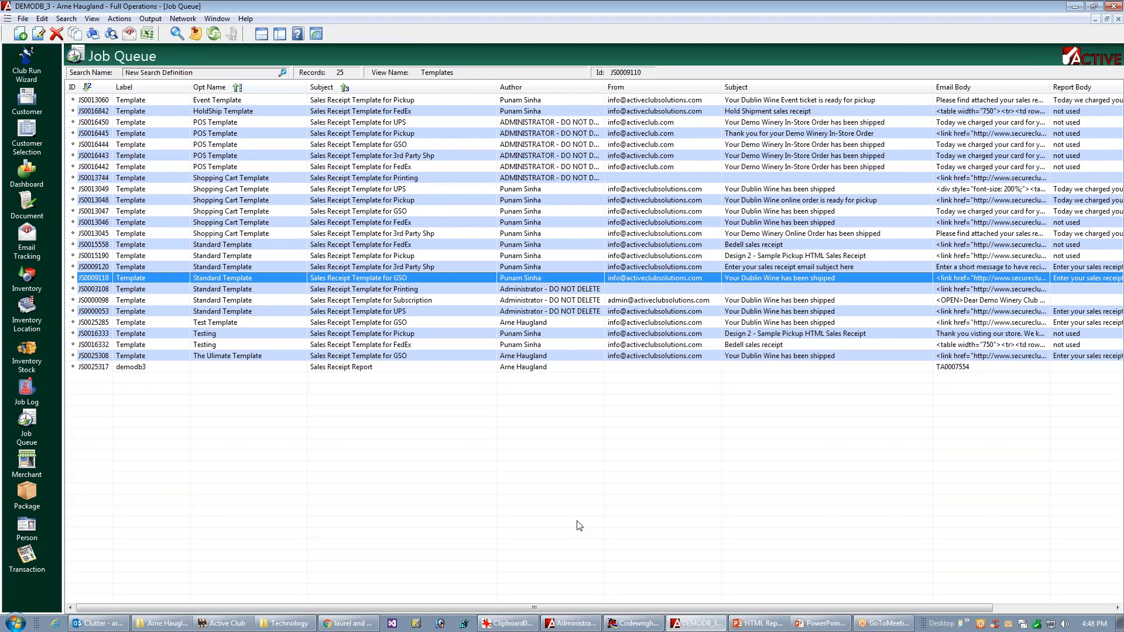
key("Escape")
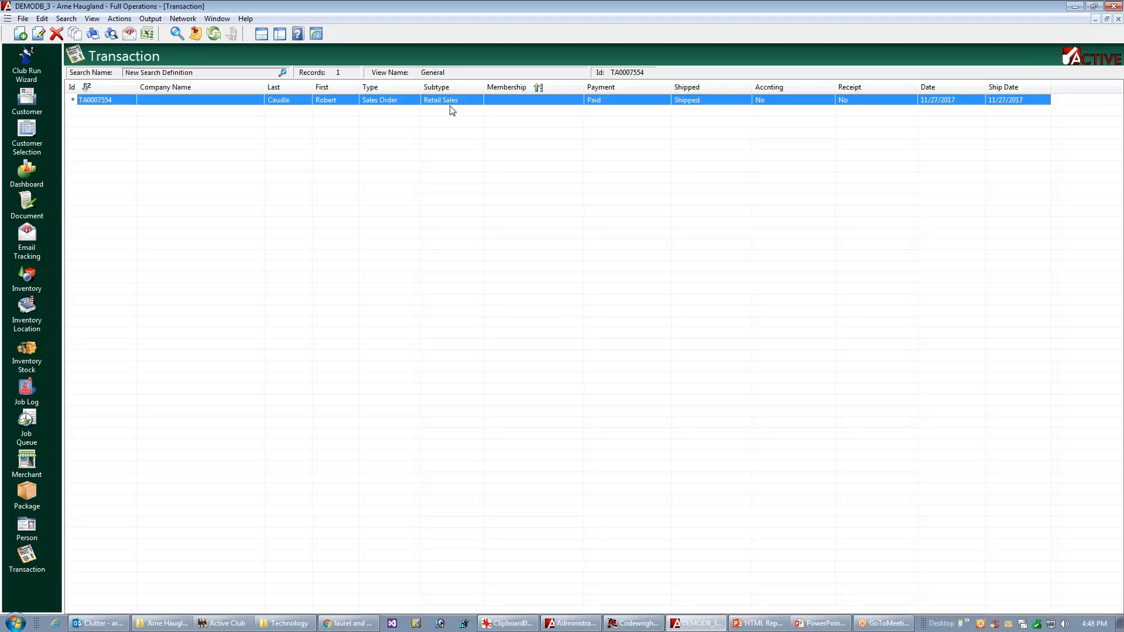
key("ctrl+Tab")
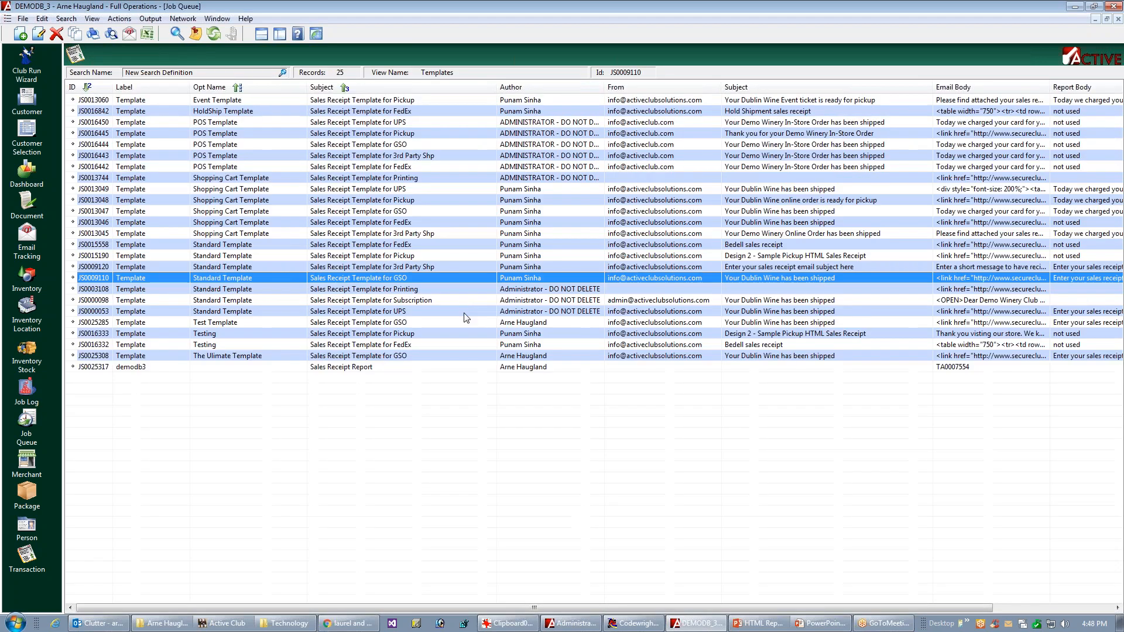
right_click(349, 280)
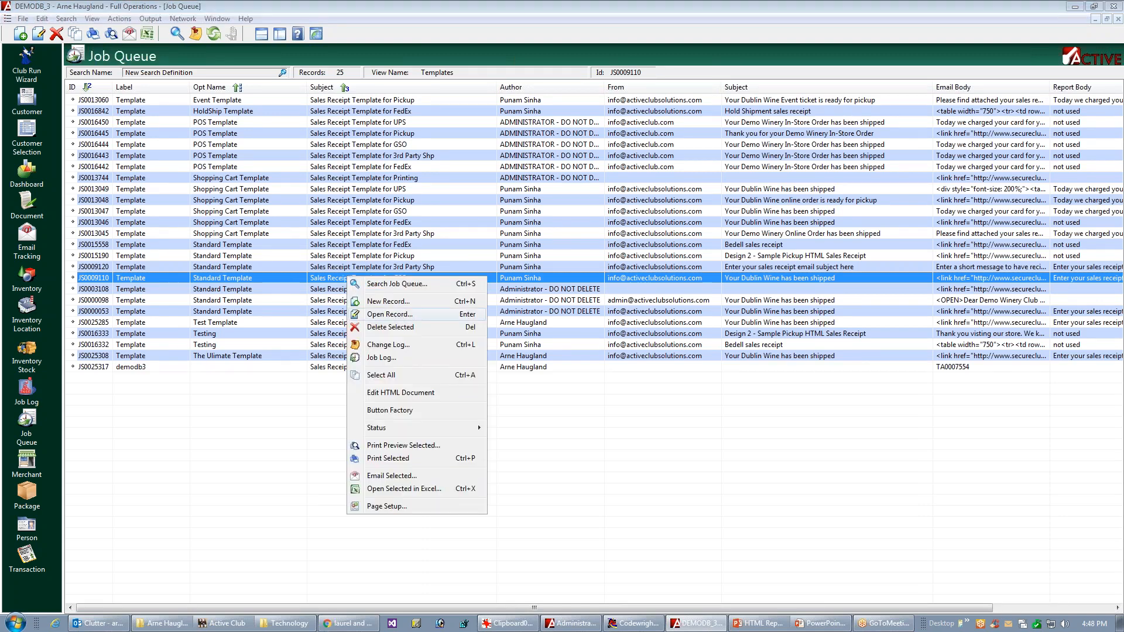
left_click(447, 313)
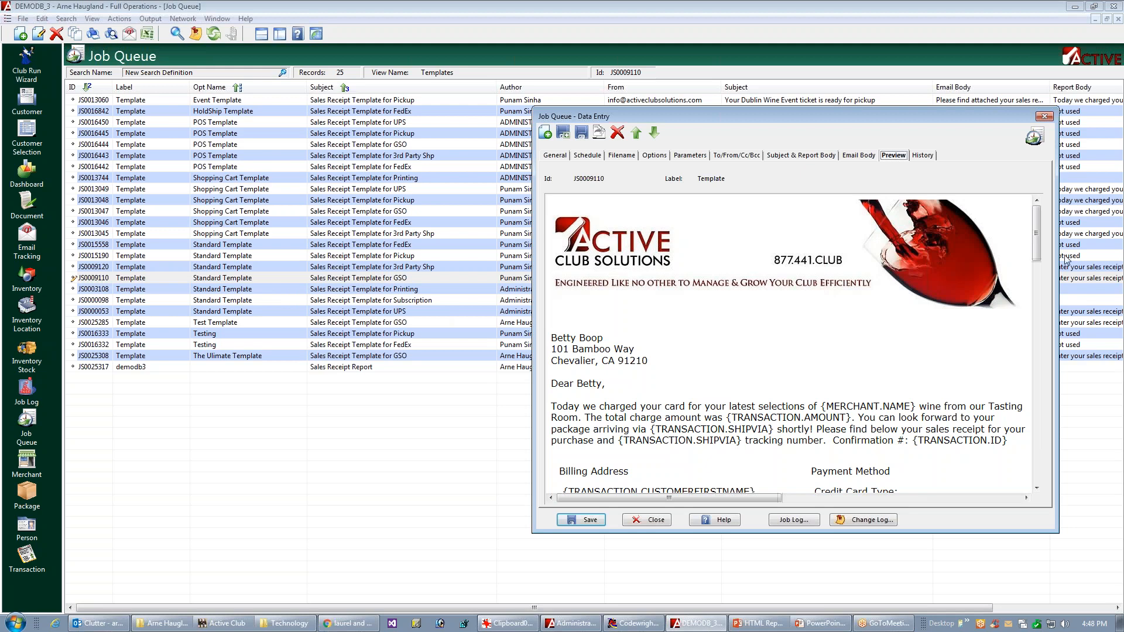
mouse_move(1040, 240)
left_mouse_down()
mouse_move(1019, 312)
mouse_move(1014, 477)
mouse_move(1085, 367)
mouse_move(1099, 265)
mouse_move(1057, 121)
left_mouse_up()
left_click(1045, 116)
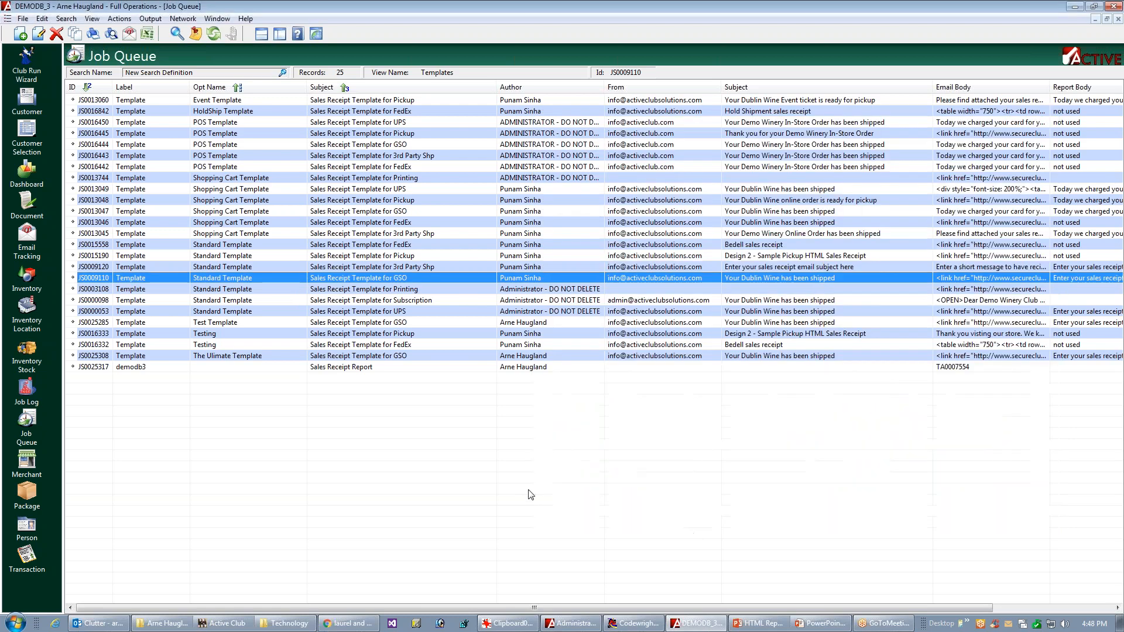
Step: Return to the template editor and add blank lines below the closing "Thank you for your business,"
key("ctrl+Tab")
key("ctrl+Tab")
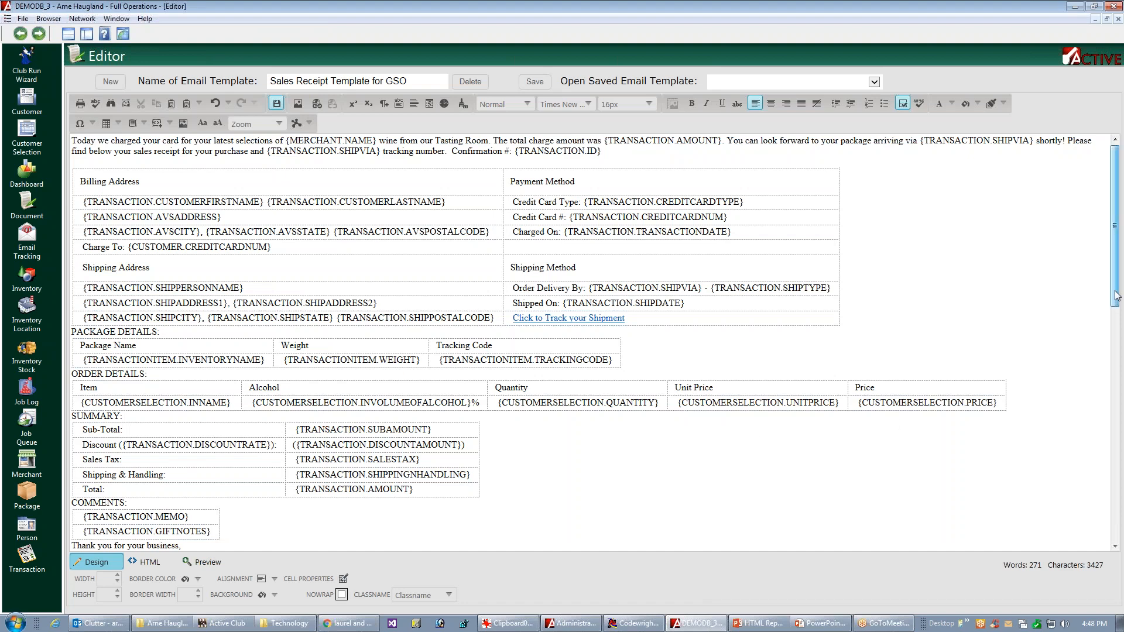
scroll(1115, 302, "down", 2)
scroll(1099, 357, "down", 5)
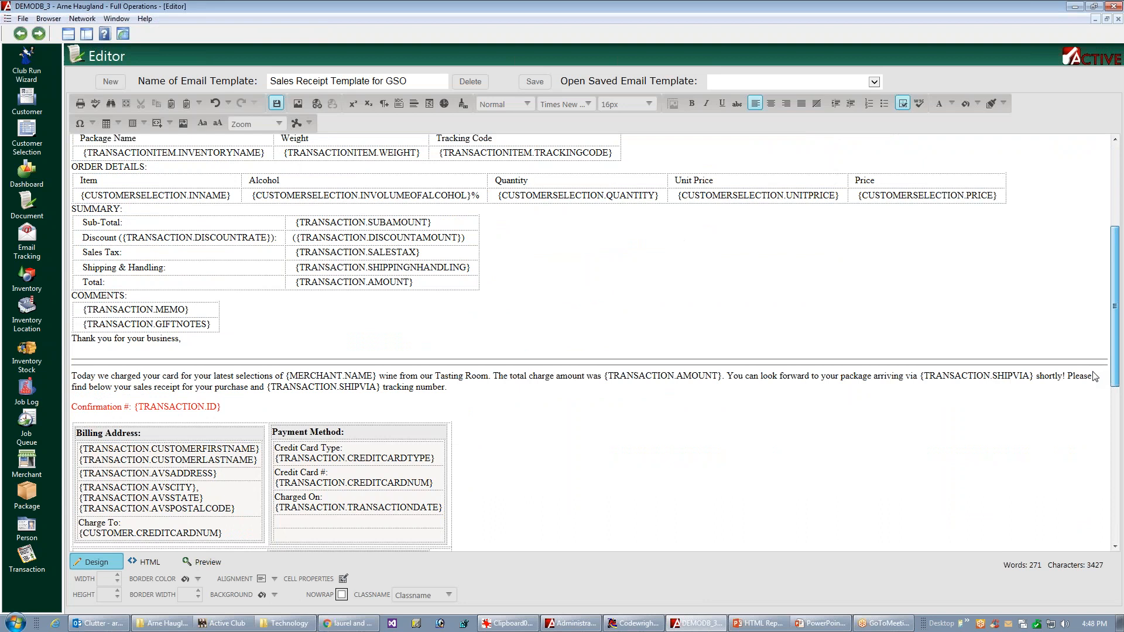
left_click(73, 350)
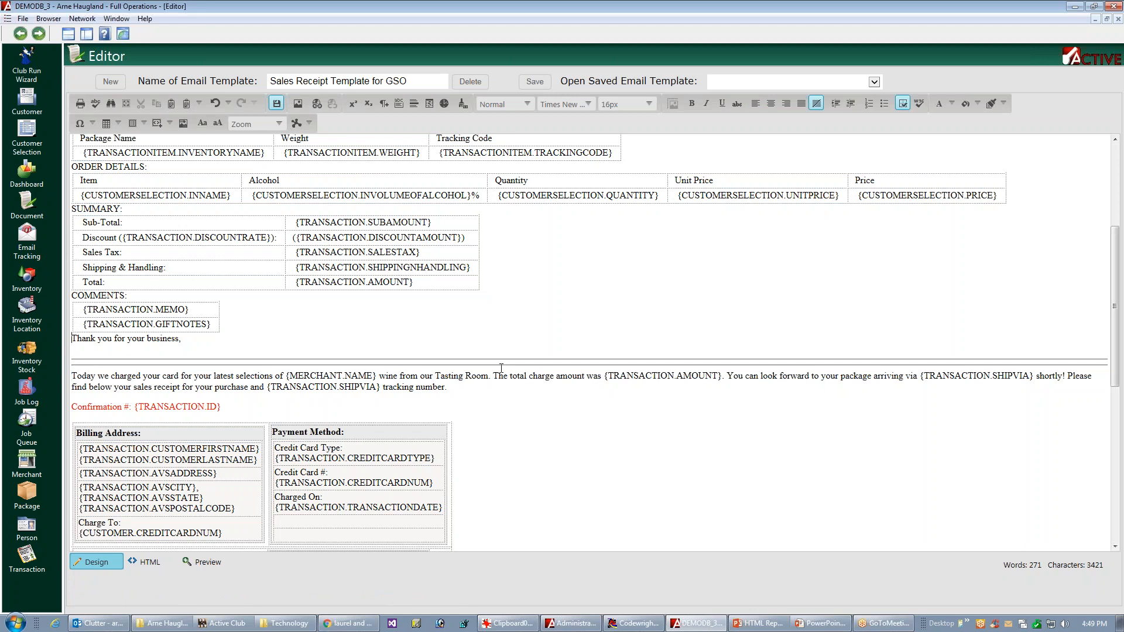
key("Return")
key("Down")
key("Up")
key("Return")
key("Up")
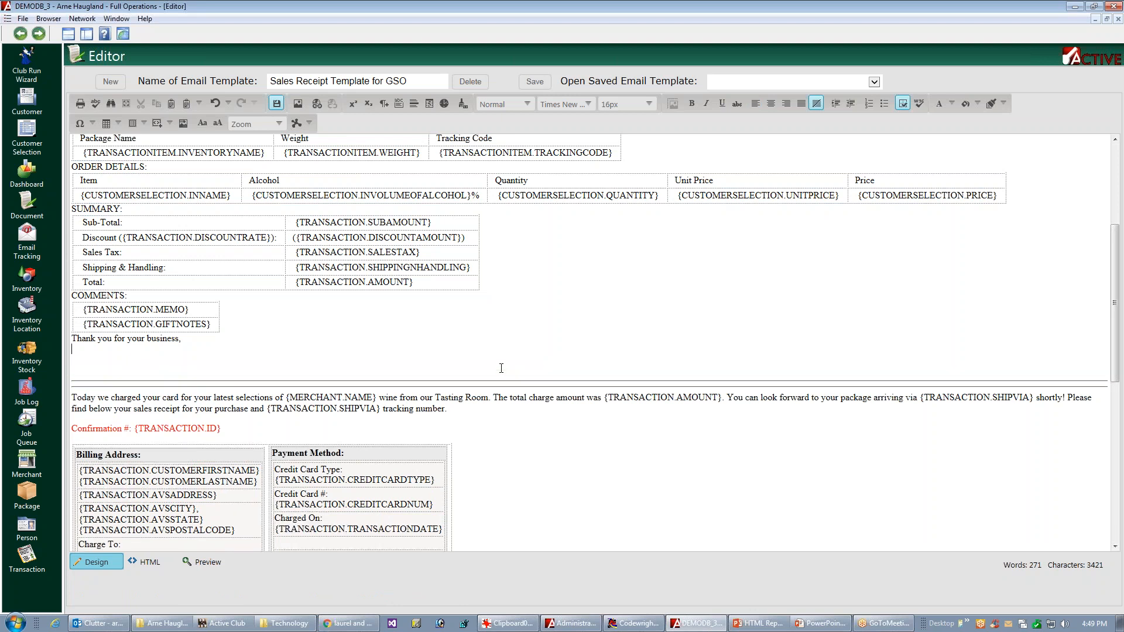
Step: Delete all of the original receipt content below the new closing line, from the introduction through "Thank you,", and save the template
key("Down")
key("Down")
key("shift+Down")
key("shift+Down")
key("shift+Down")
key("shift+Down")
key("shift+Down")
key("shift+Down")
key("shift+Down")
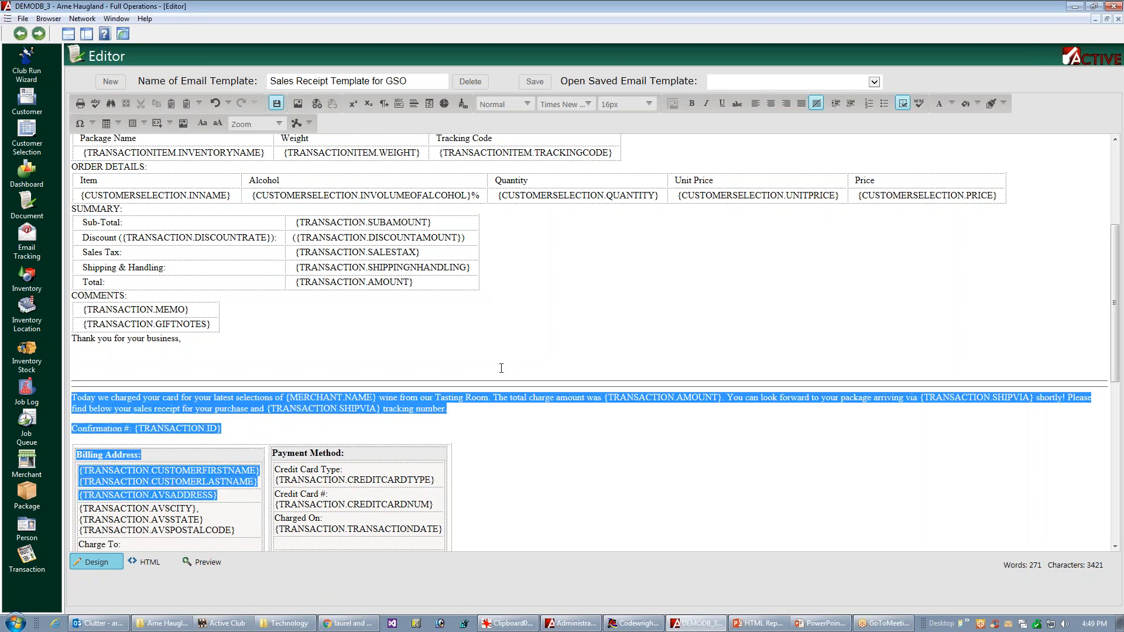
key("shift+Down")
key("shift+Down")
key("shift+Down")
key("shift+Down")
key("shift+Down")
key("shift+Down")
key("shift+Down")
key("shift+Down")
key("shift+Down")
key("shift+Down")
key("shift+Down")
key("shift+Down")
key("shift+Down")
key("shift+Down")
key("shift+Down")
key("shift+Down")
key("shift+Down")
key("shift+Down")
key("shift+Down")
key("shift+Down")
key("shift+Down")
key("shift+Down")
key("shift+Down")
key("shift+Down")
key("shift+Down")
key("shift+Down")
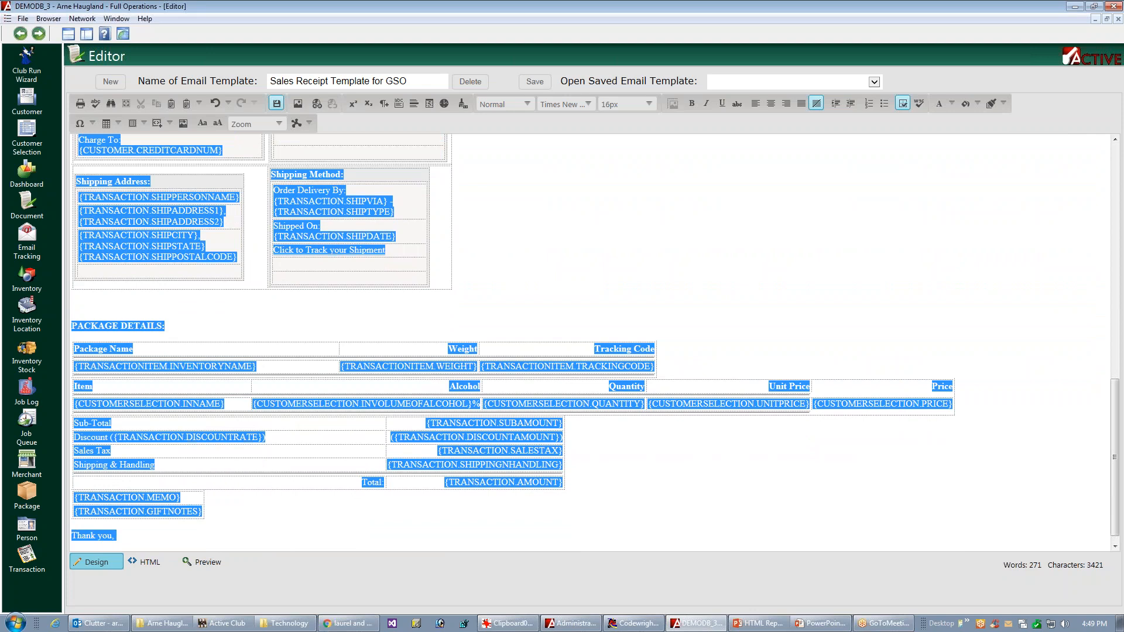
key("ctrl+v")
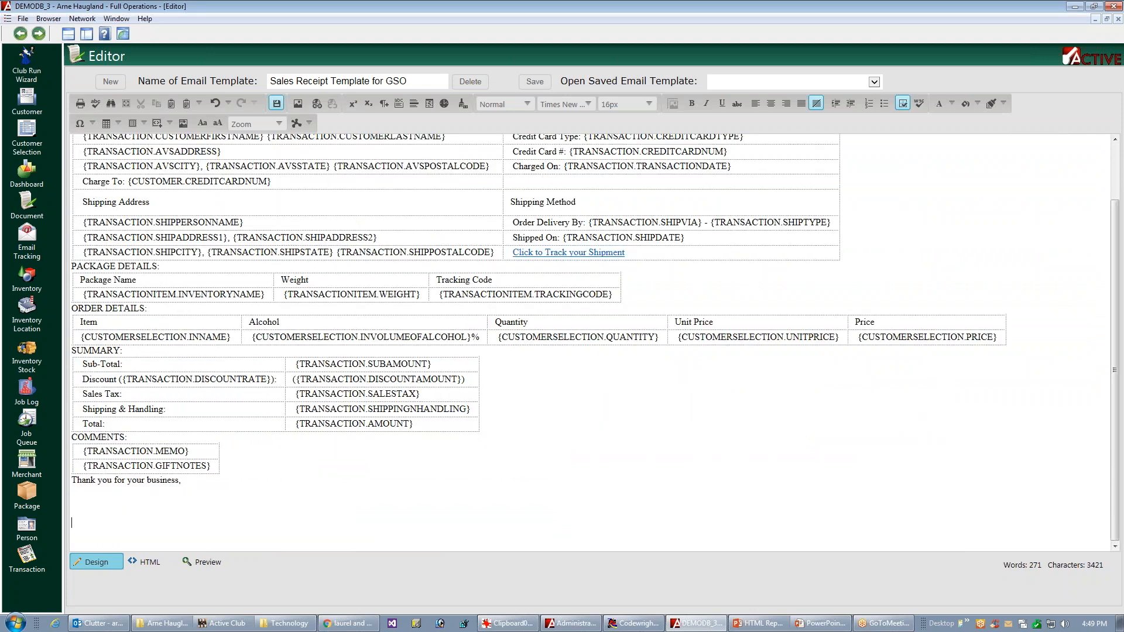
key("Return")
key("BackSpace")
key("ctrl+s")
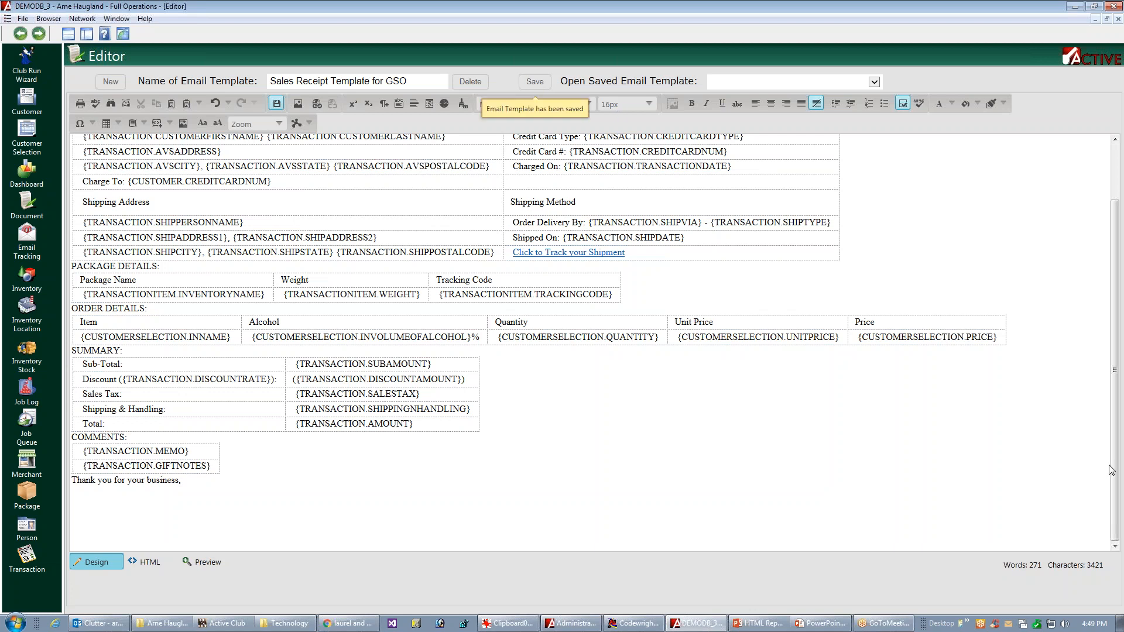
Step: Set the top and bottom padding of the Package Details table's three header cells to 12 px
left_click_drag(1115, 399, 1123, 295)
left_click_drag(1122, 245, 1123, 243)
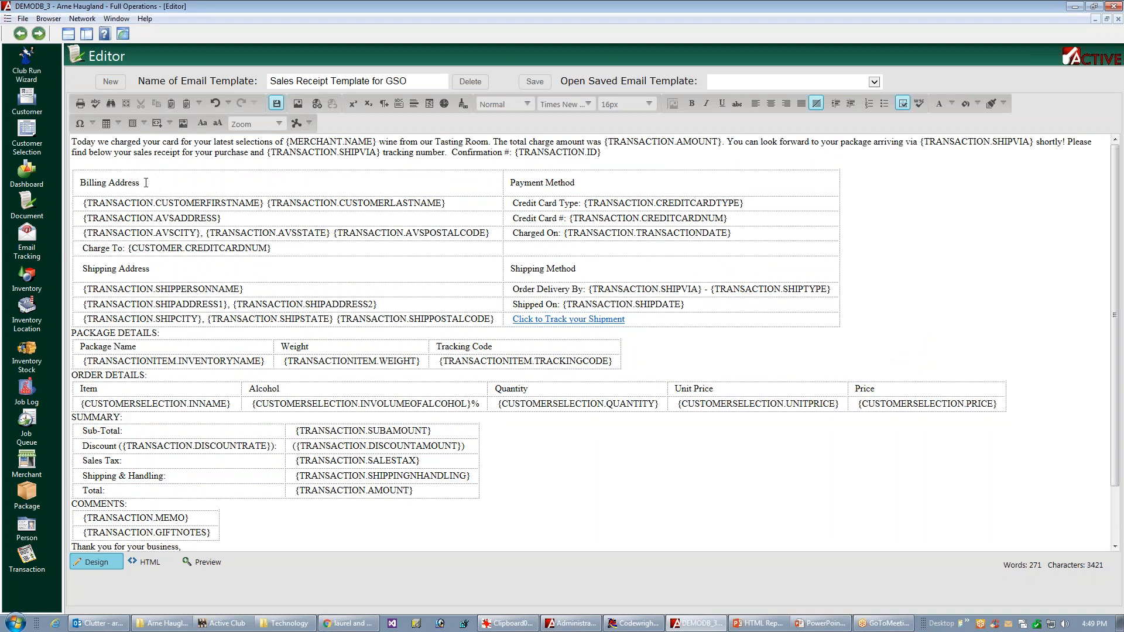
left_click(159, 270)
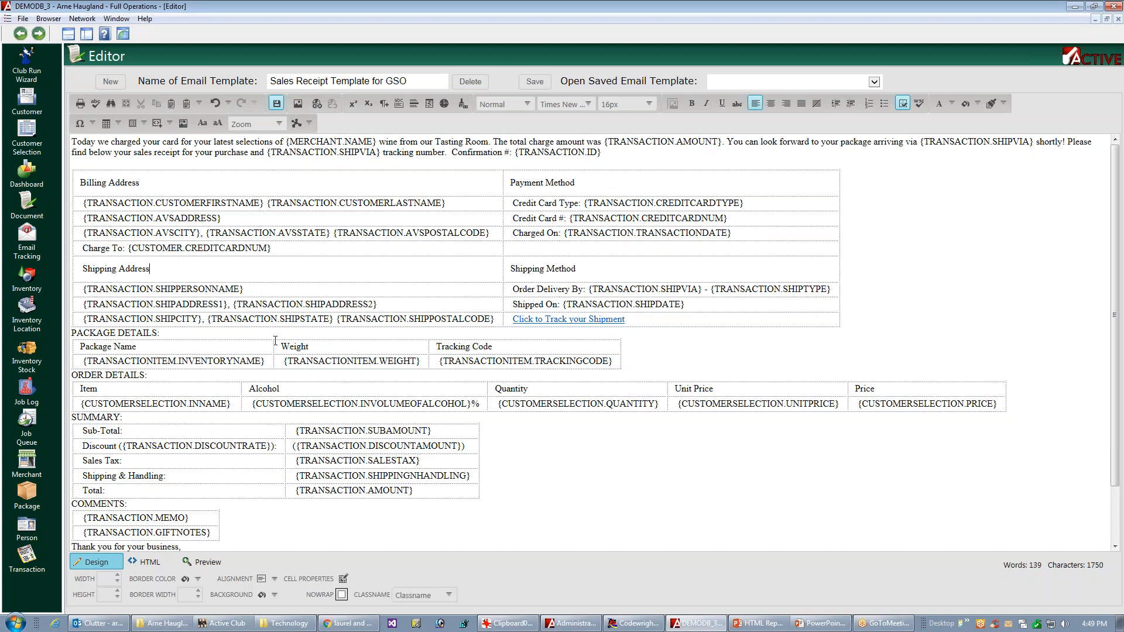
left_click(624, 356)
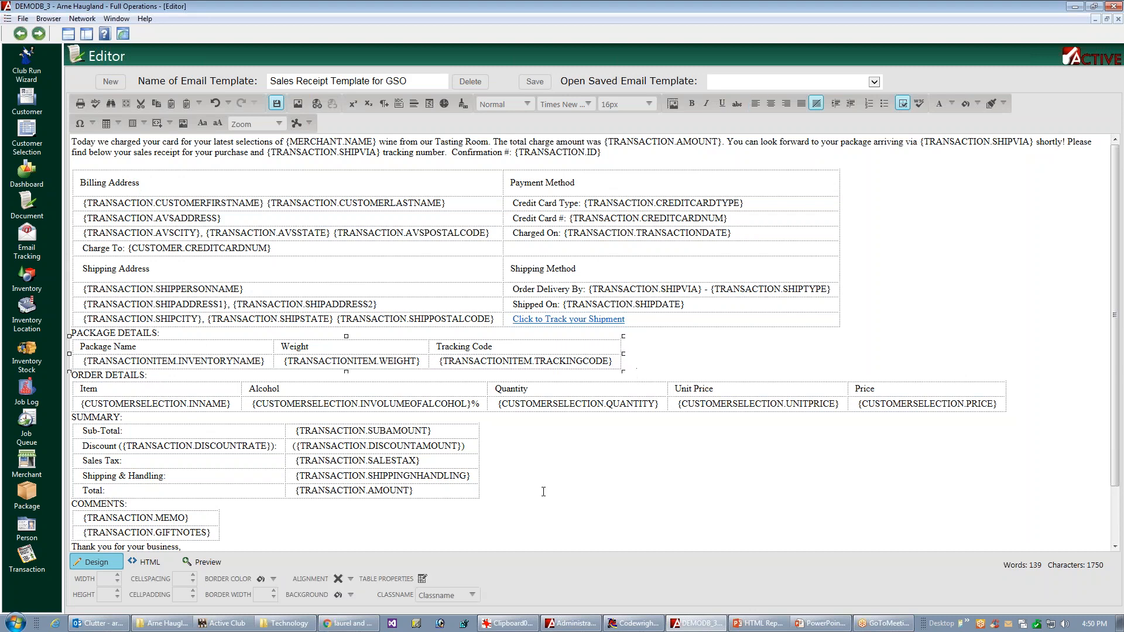
left_click(423, 580)
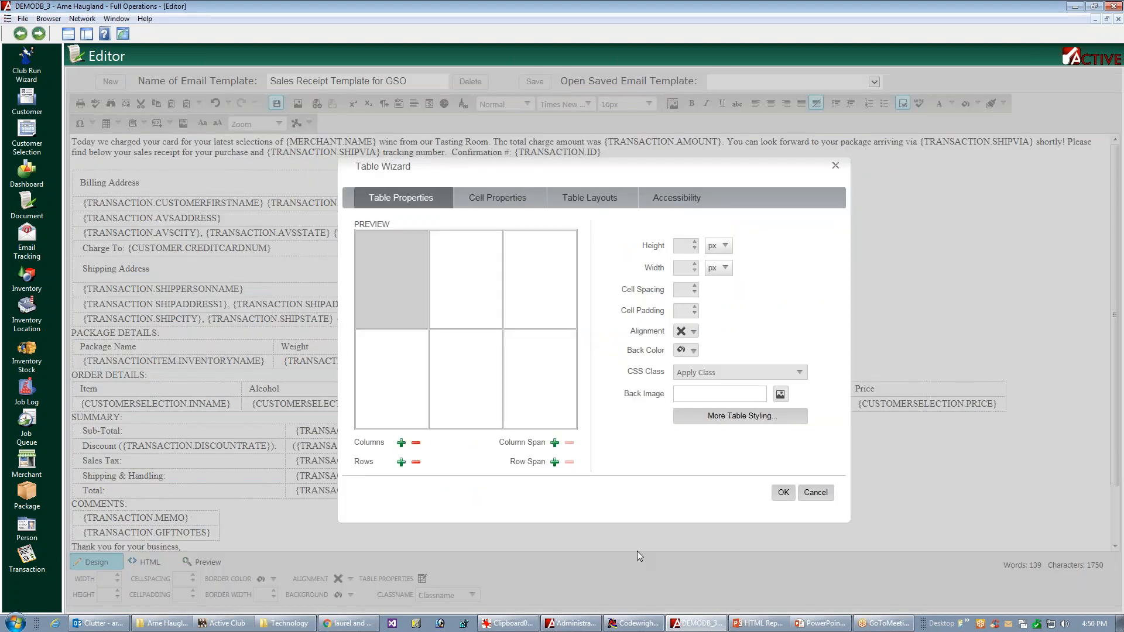
left_click(494, 200)
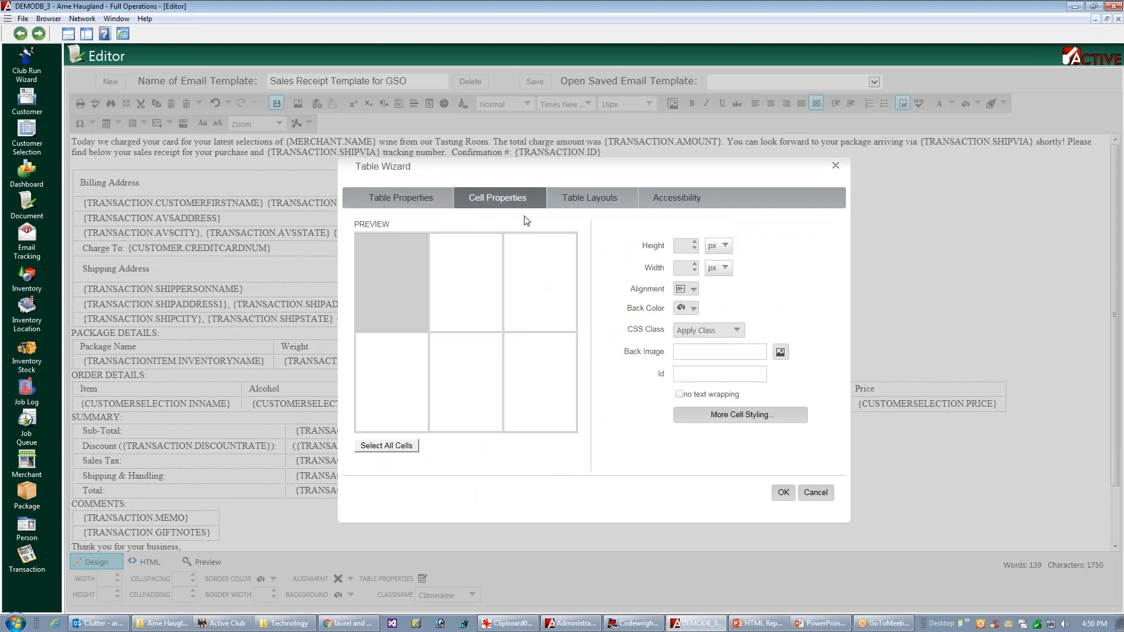
left_click_drag(553, 170, 778, 181)
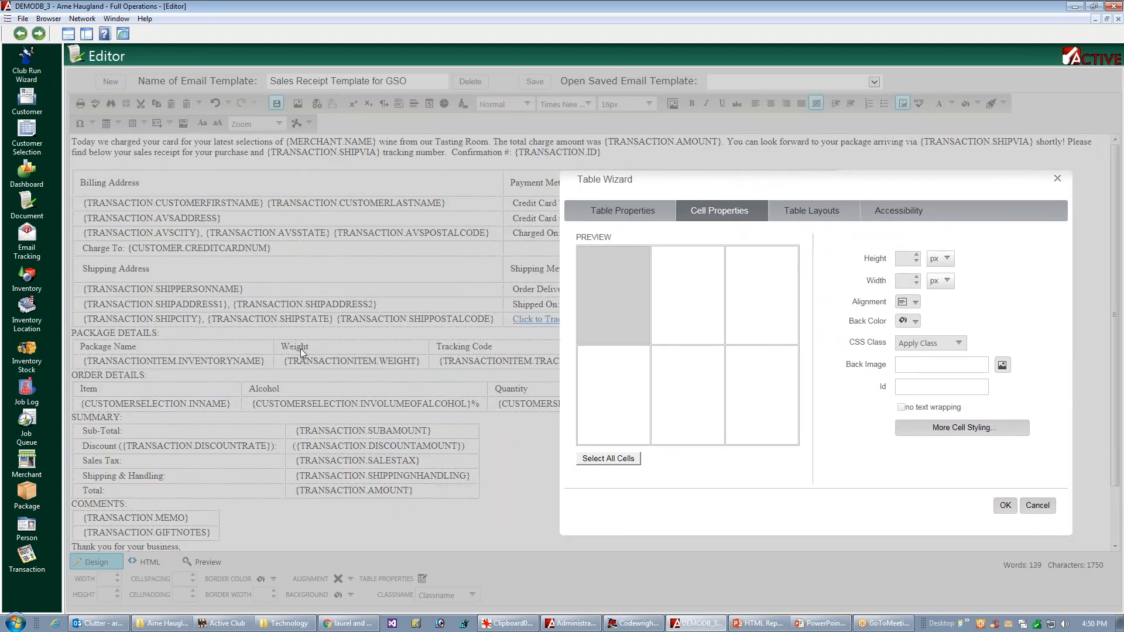
left_click(677, 303, "ctrl")
left_click(756, 312, "ctrl")
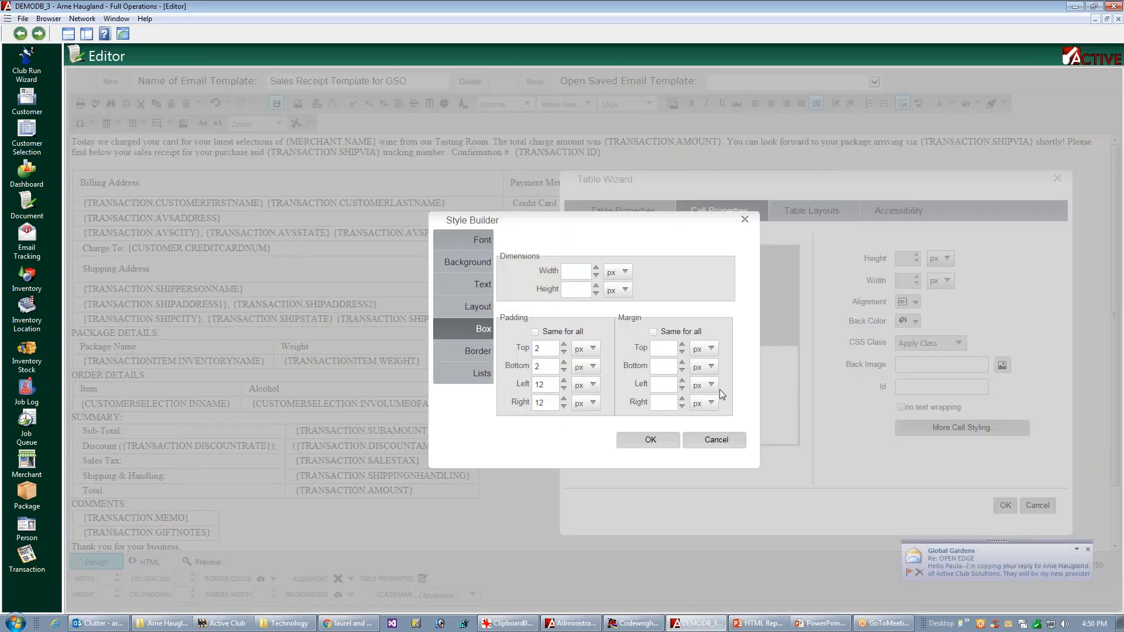
left_click(537, 349)
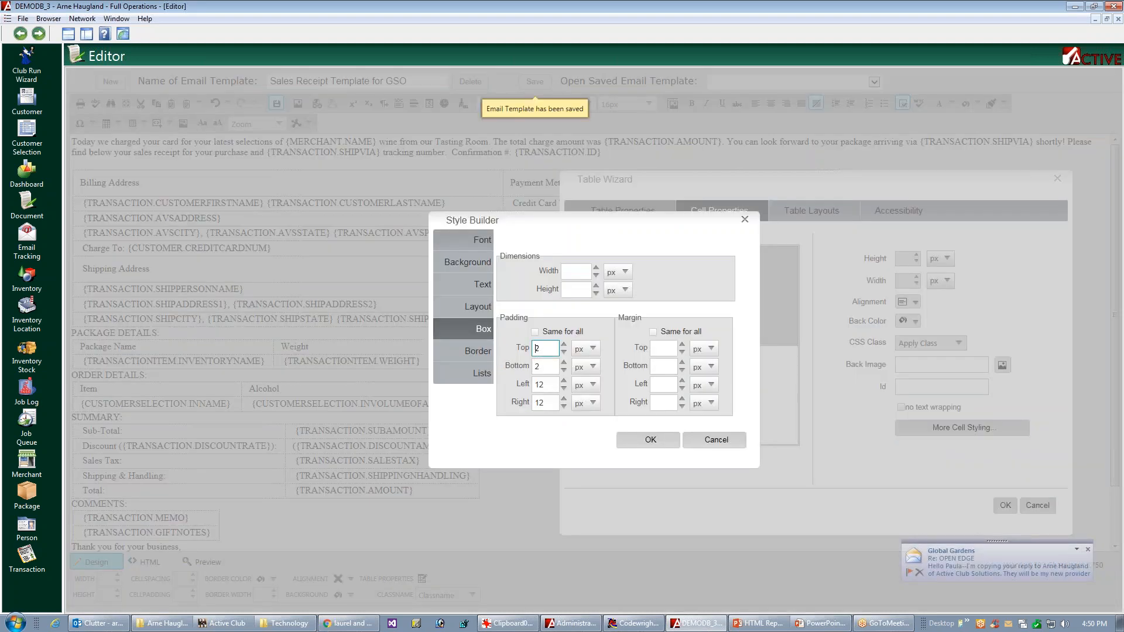
key("BackSpace")
type("1")
type("2")
key("Tab")
type("12")
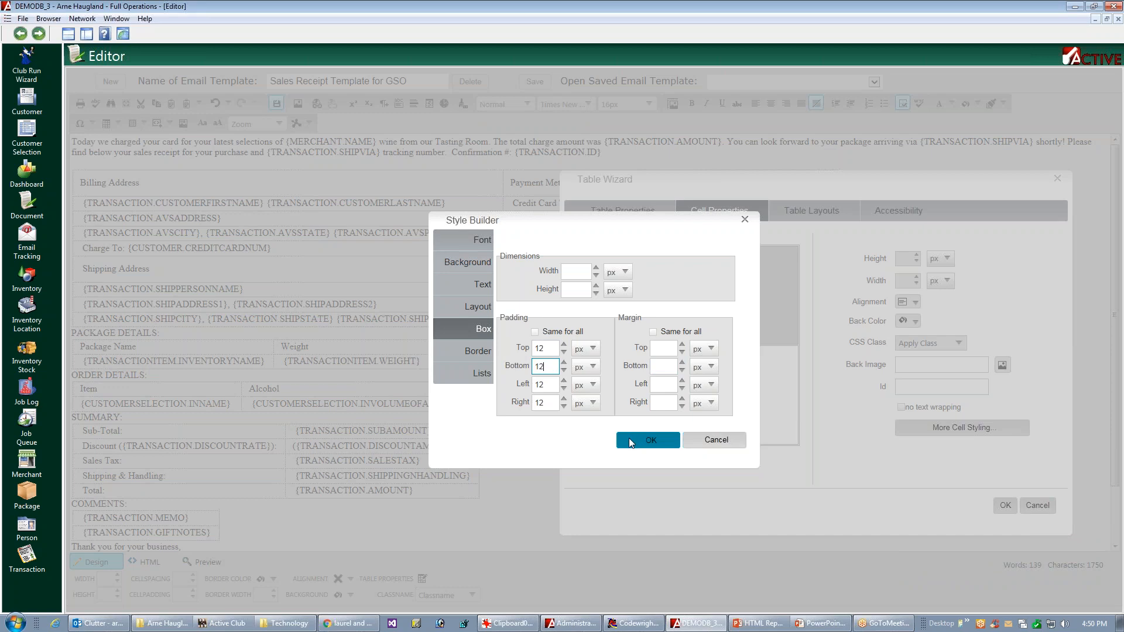
left_click(648, 440)
left_click(1005, 507)
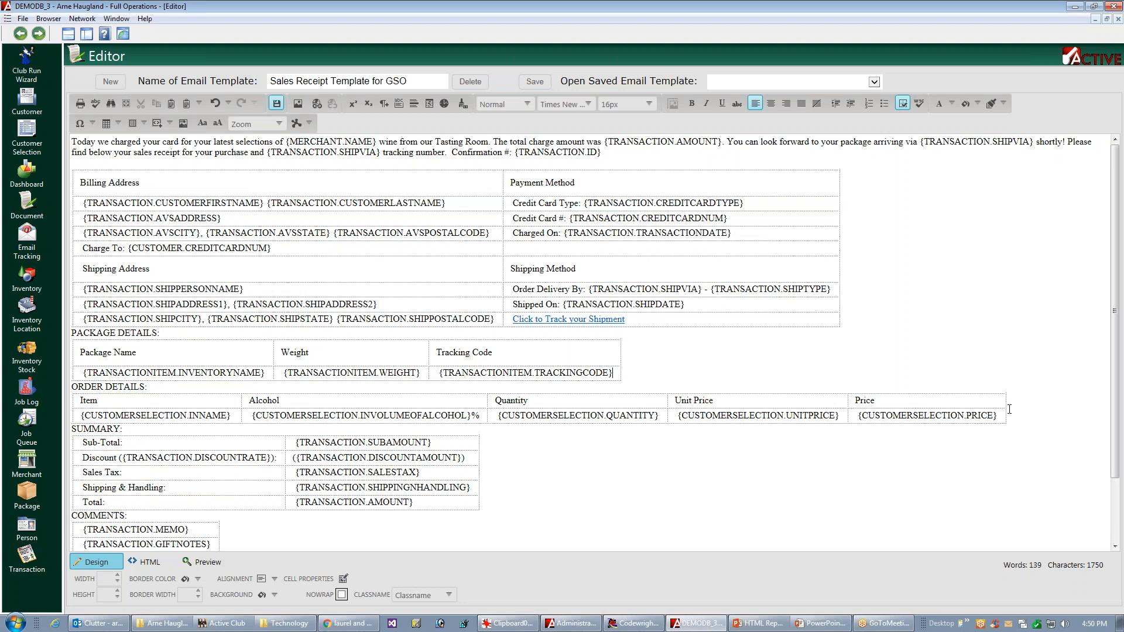
Step: Apply 12 px top and bottom padding to the header cells of the Order Details table and save the template
left_click(1042, 425)
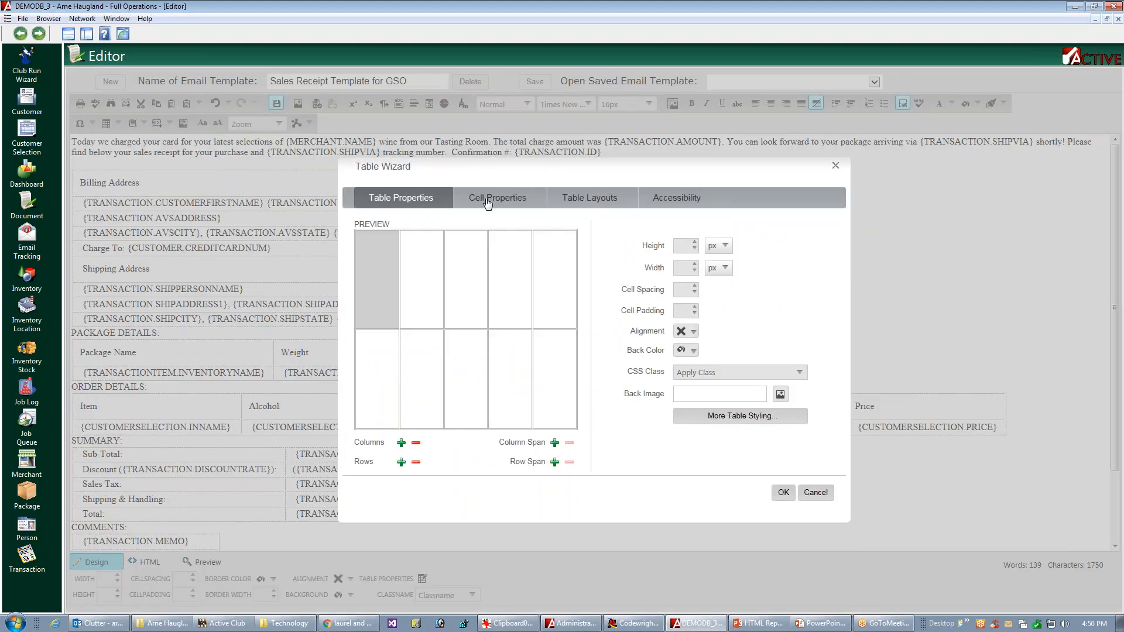
left_click(487, 201)
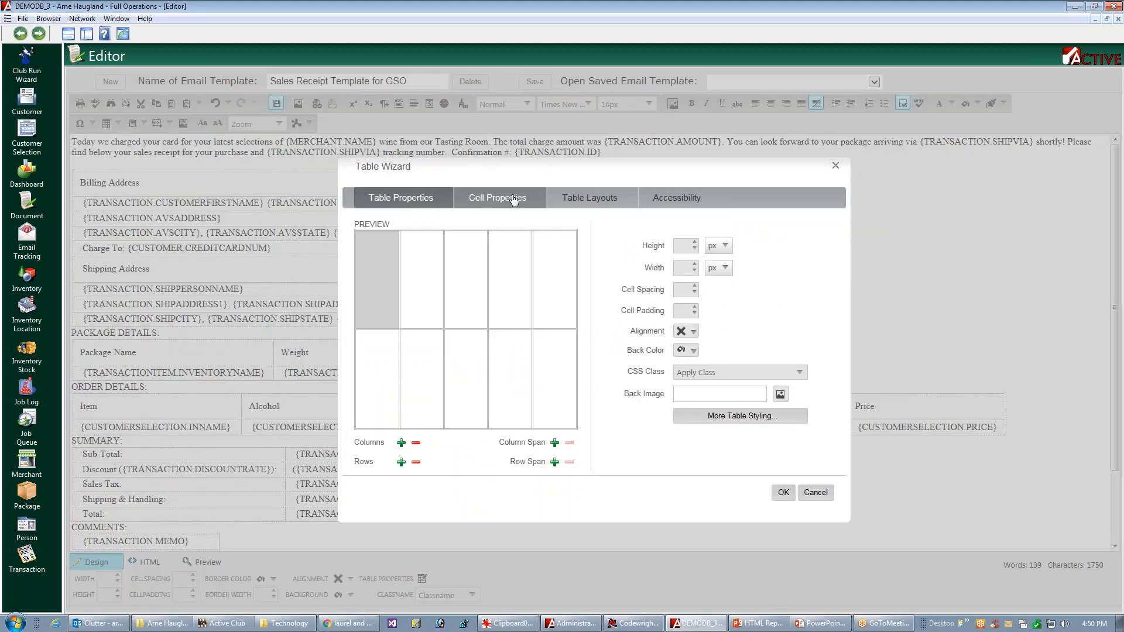
left_click(415, 288, "ctrl")
left_click(467, 288, "ctrl")
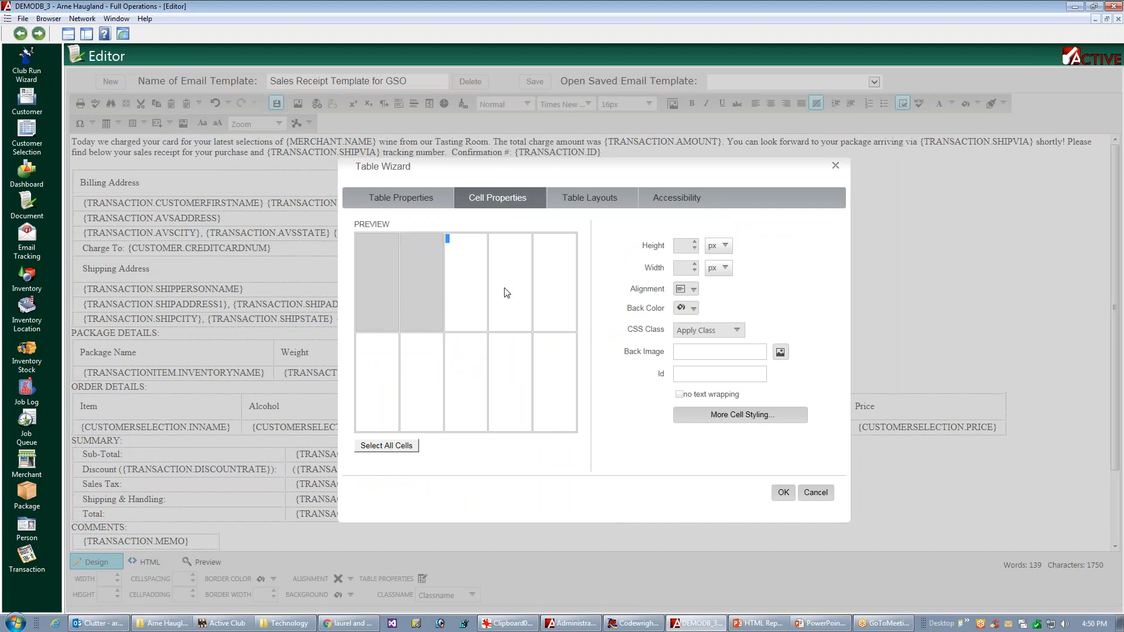
left_click(514, 293, "ctrl")
left_click(561, 299, "ctrl")
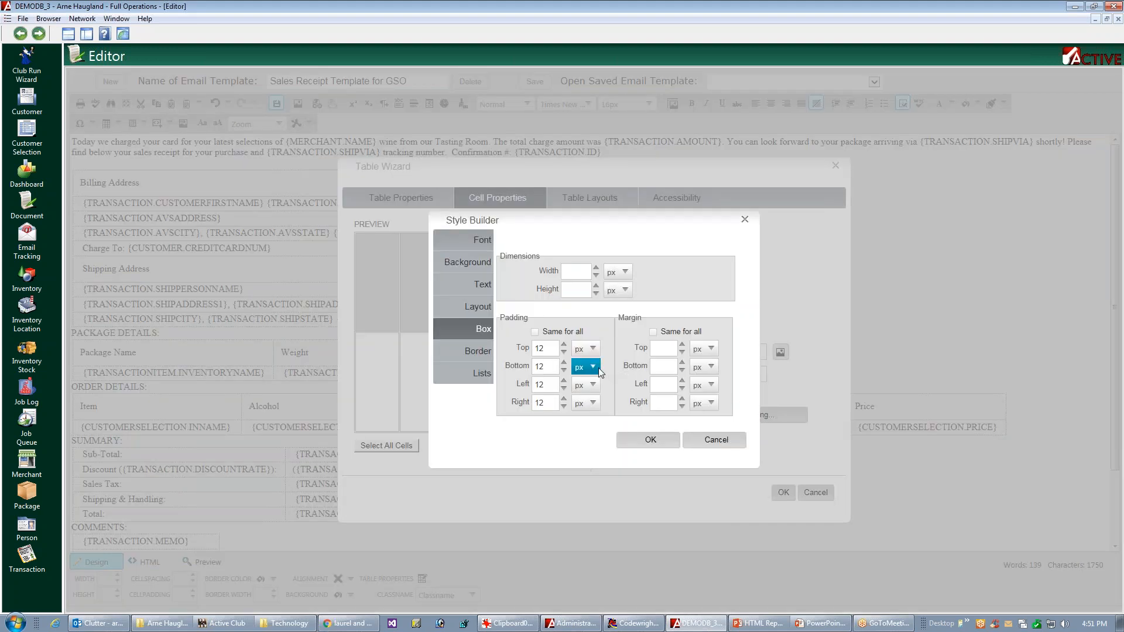
left_click(545, 348)
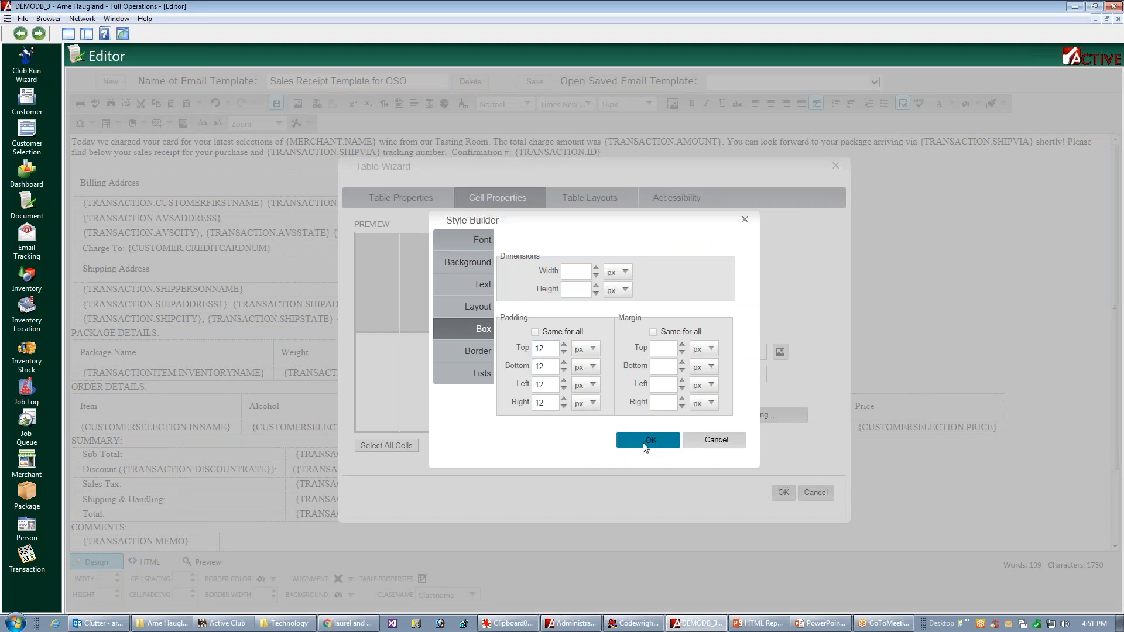
left_click(709, 444)
left_click(797, 488)
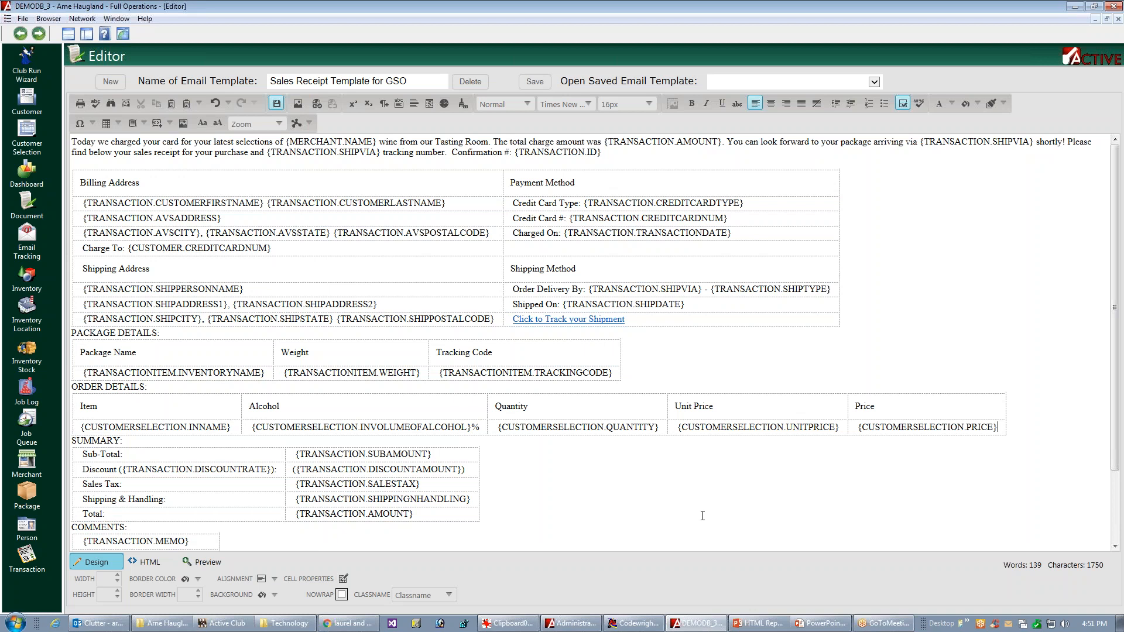
mouse_move(1115, 356)
left_mouse_down()
mouse_move(1093, 414)
mouse_move(1119, 358)
left_mouse_up()
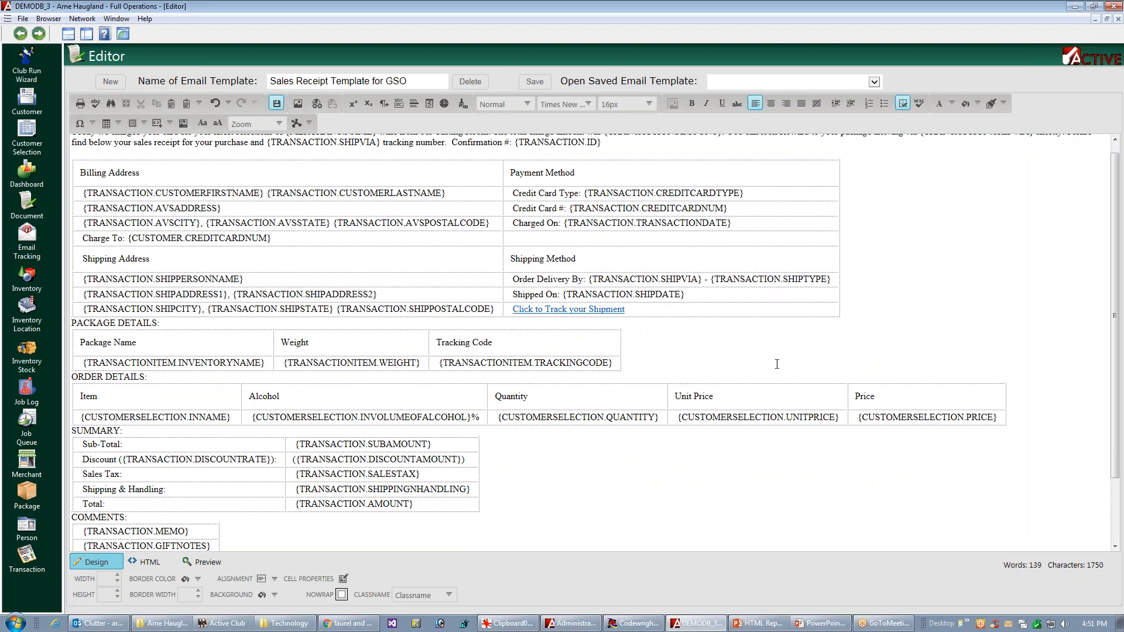
key("ctrl+s")
Step: Align the Weight and Tracking Code columns of the Package Details table to the middle right and save the template
left_click(624, 351)
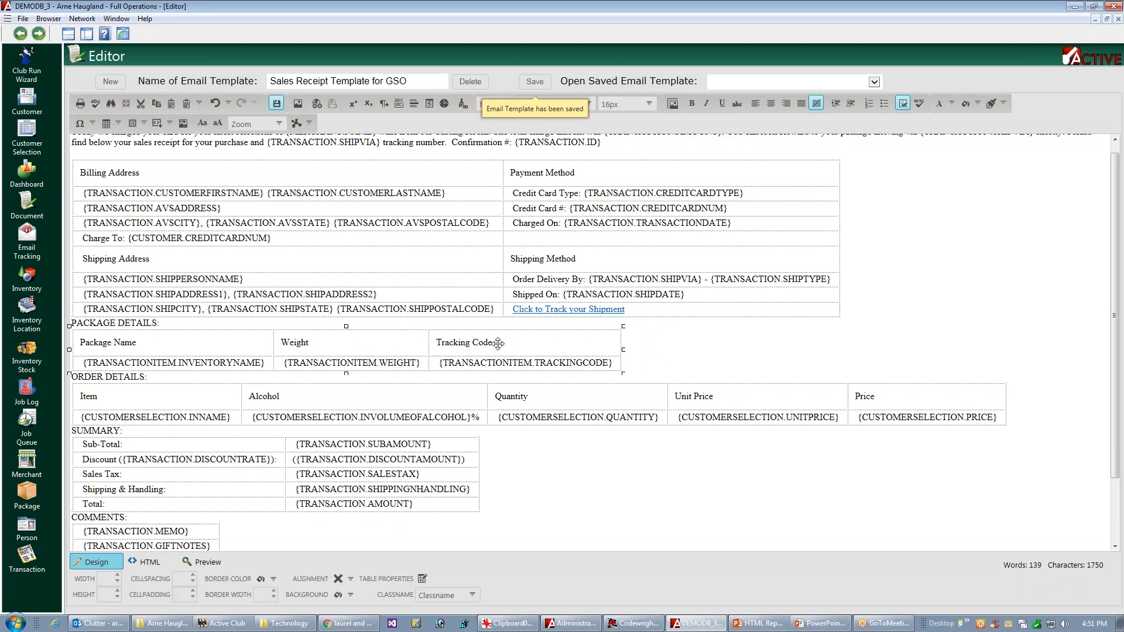
left_click(345, 344)
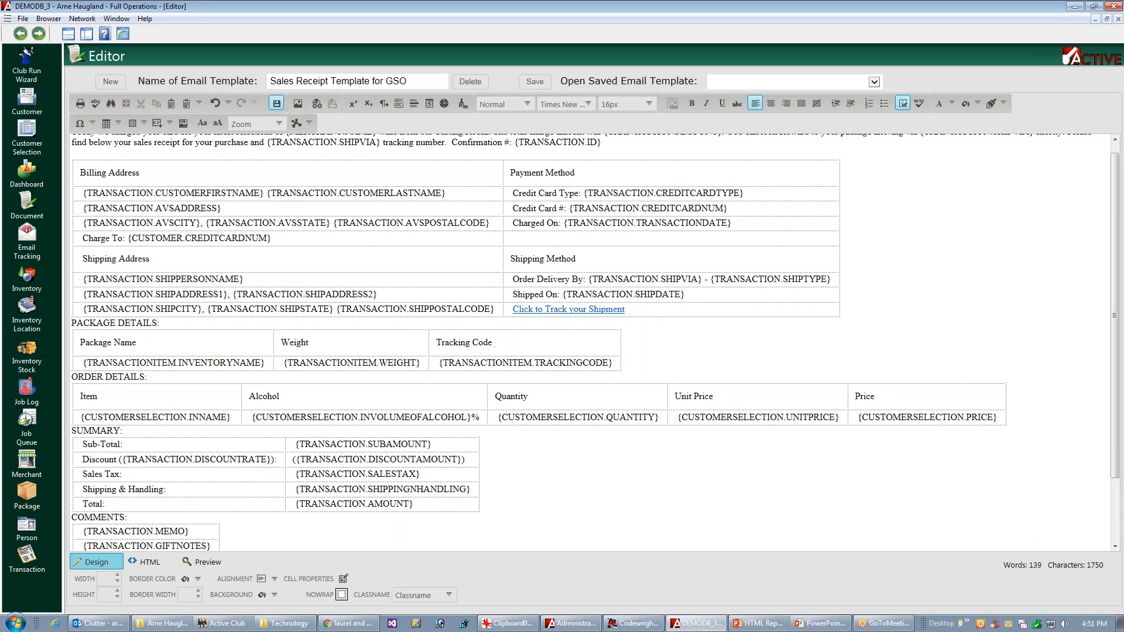
left_click(656, 358)
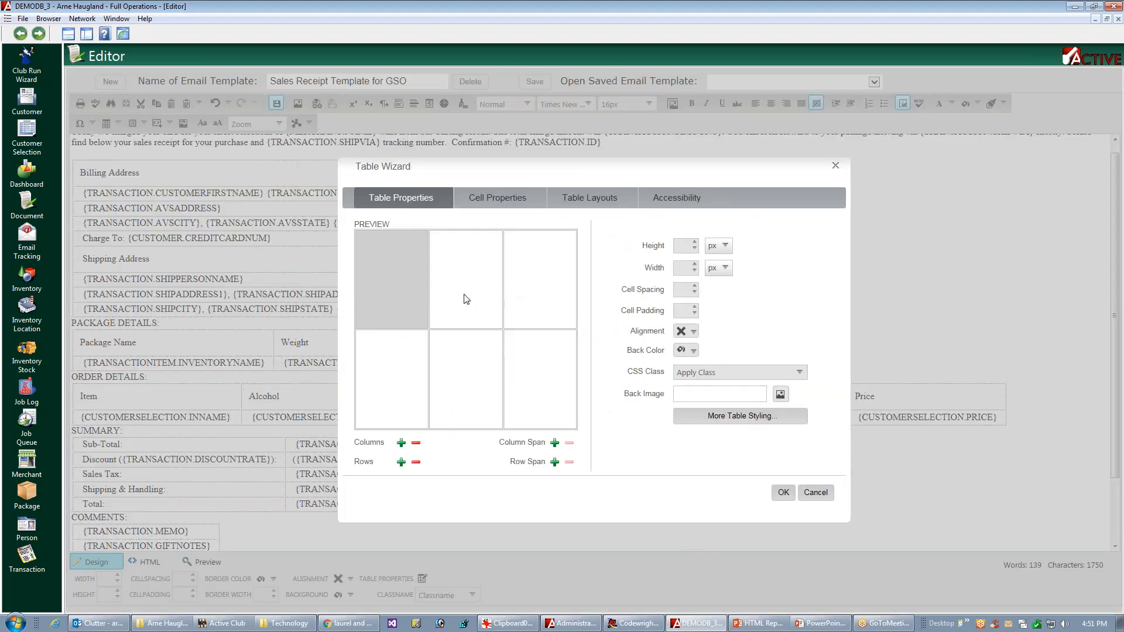
left_click(468, 298)
left_click(498, 201)
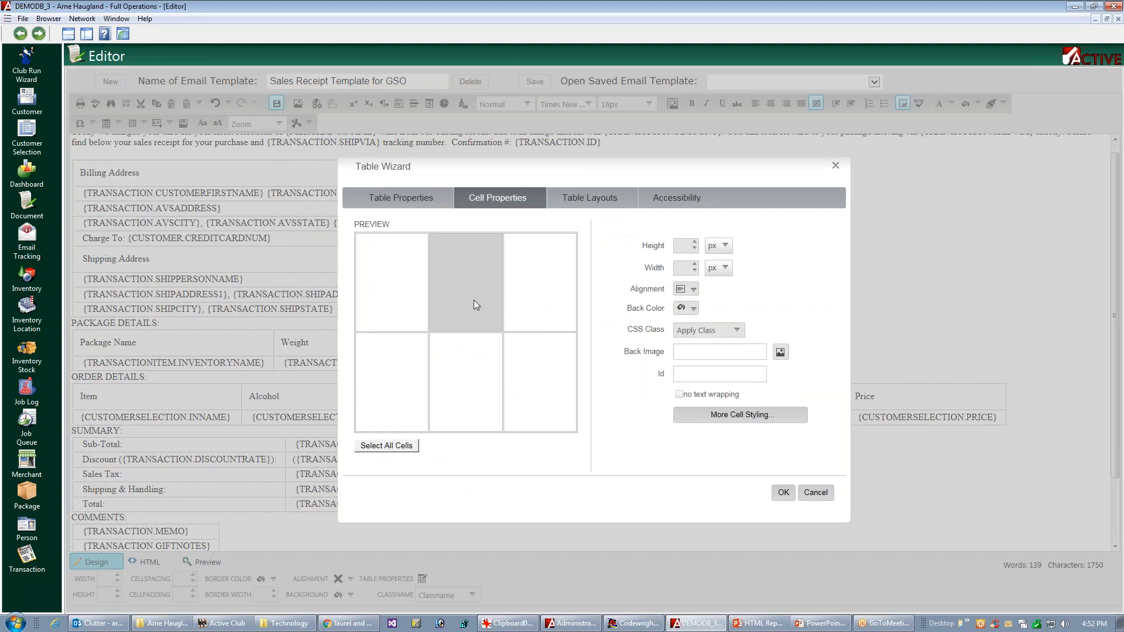
left_click(456, 360, "ctrl")
left_click(535, 370, "ctrl")
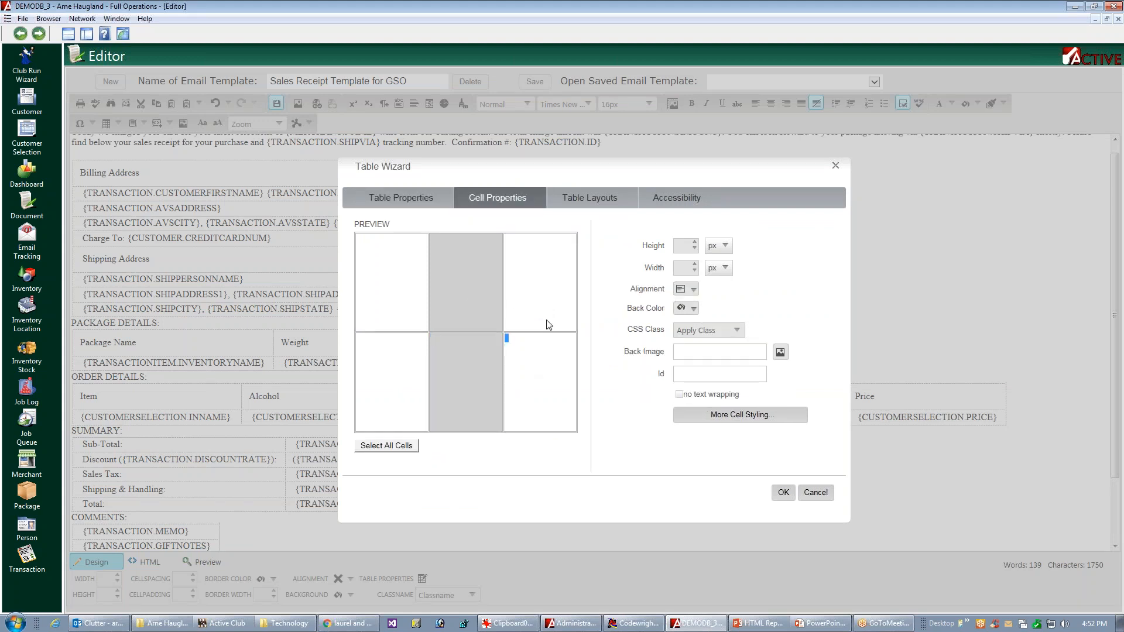
left_click(547, 307, "ctrl")
left_click(693, 290)
left_click(715, 337)
left_click(714, 337)
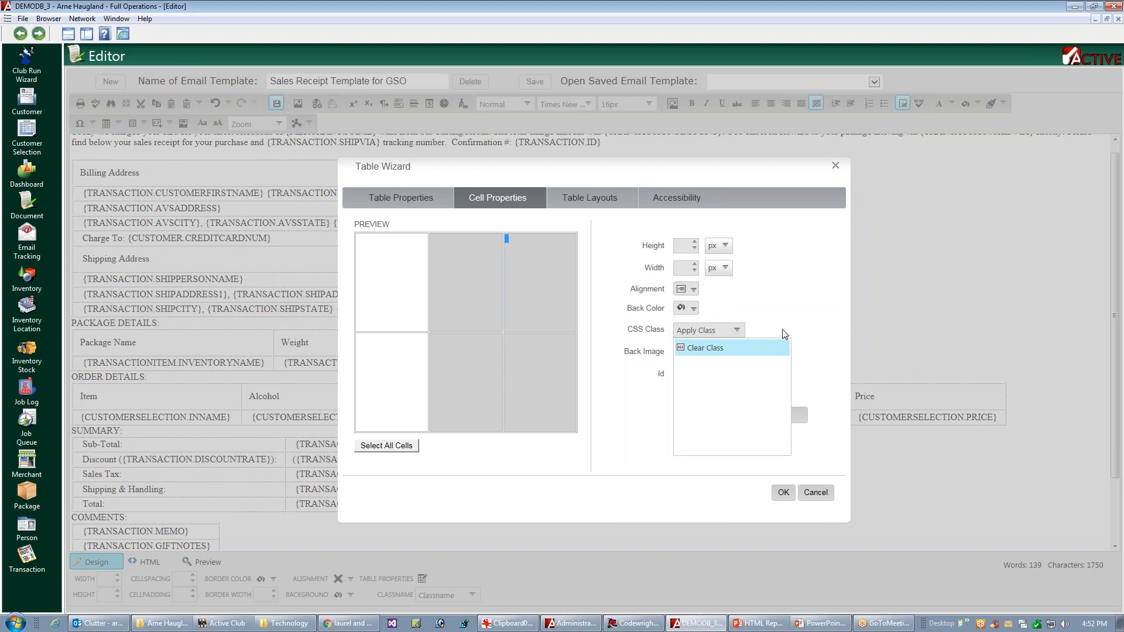
left_click(810, 326)
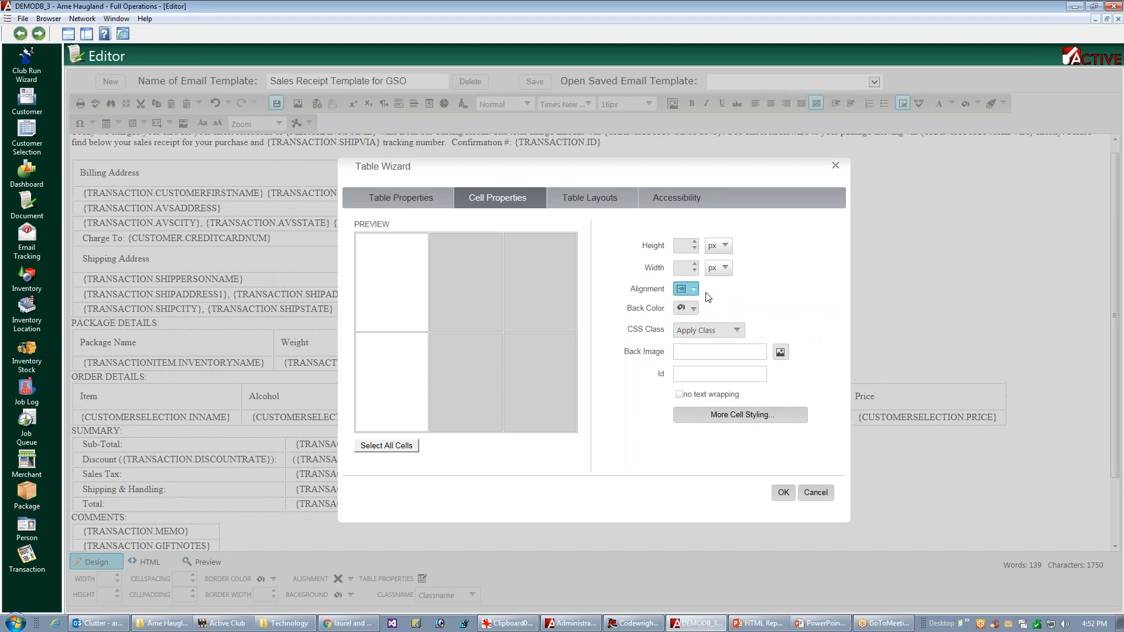
left_click(786, 499)
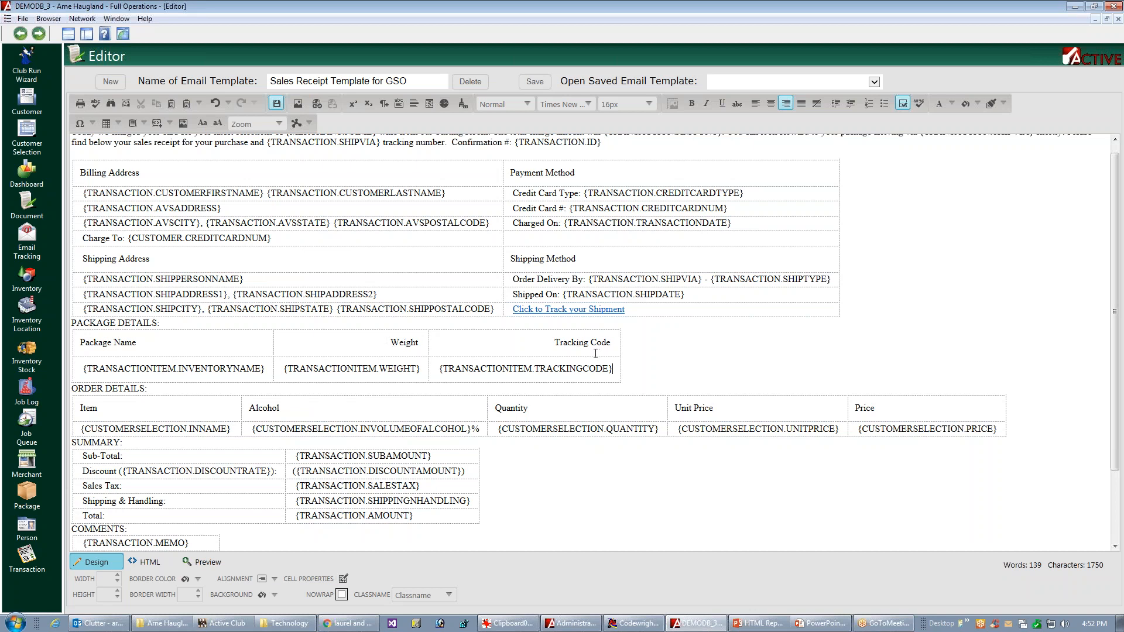
key("ctrl+s")
Step: Align the Alcohol, Quantity, Unit Price and Price columns of the Order Details table to the middle right
left_click(1007, 412)
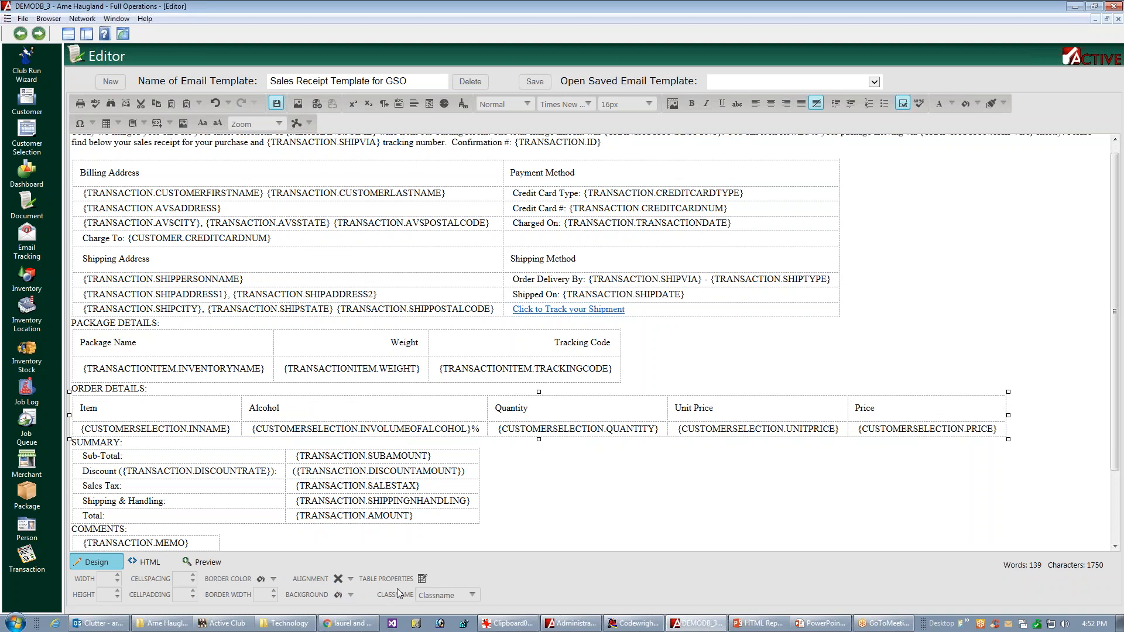
left_click(422, 580)
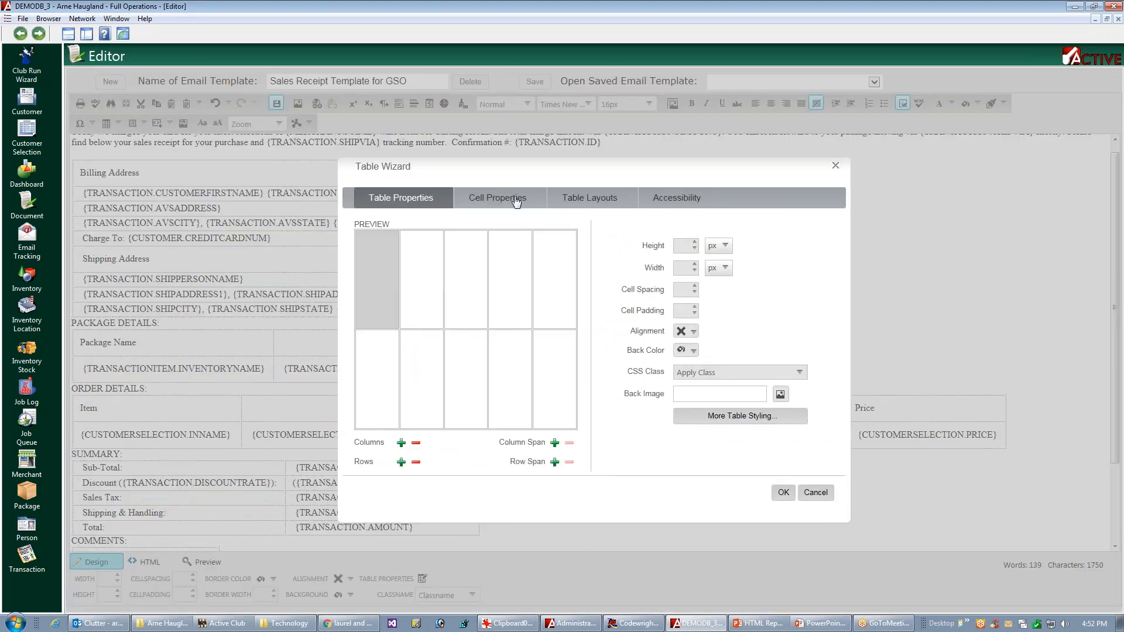
left_click(423, 306)
left_click(461, 310, "ctrl")
left_click(508, 312, "ctrl")
left_click(556, 314, "ctrl")
left_click(436, 381, "ctrl")
left_click(467, 381, "ctrl")
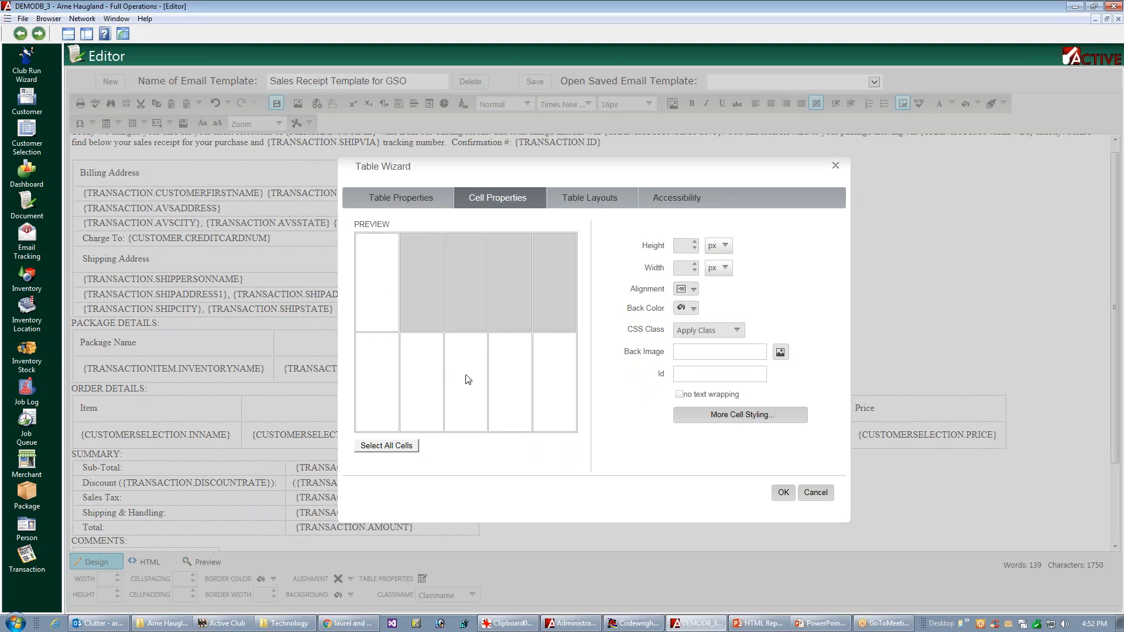
left_click(552, 386, "ctrl")
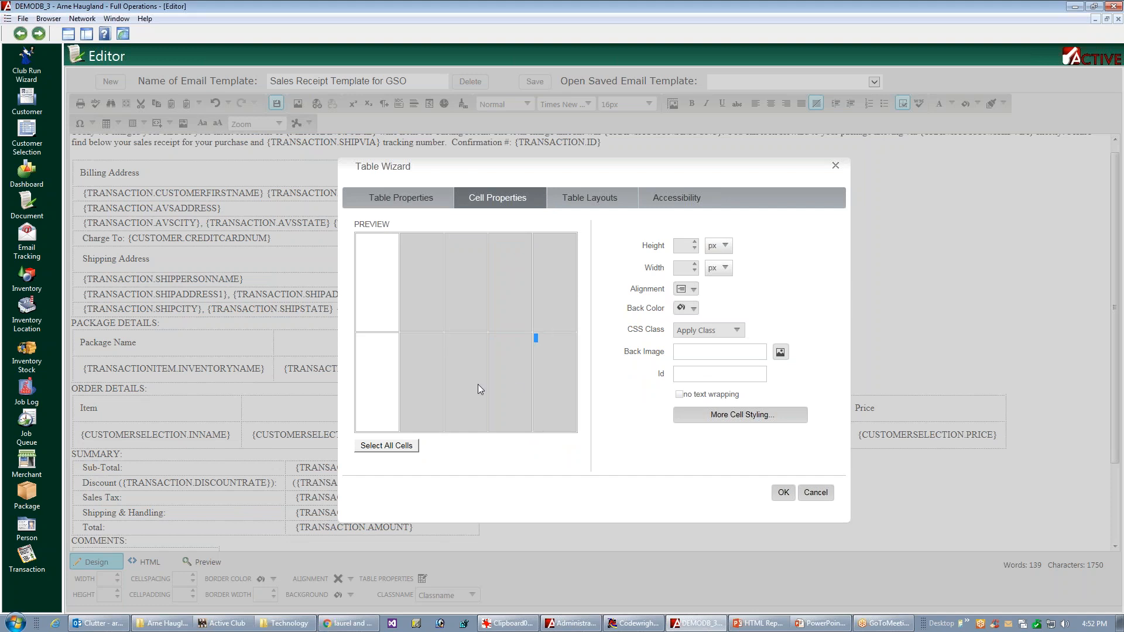
left_click(693, 290)
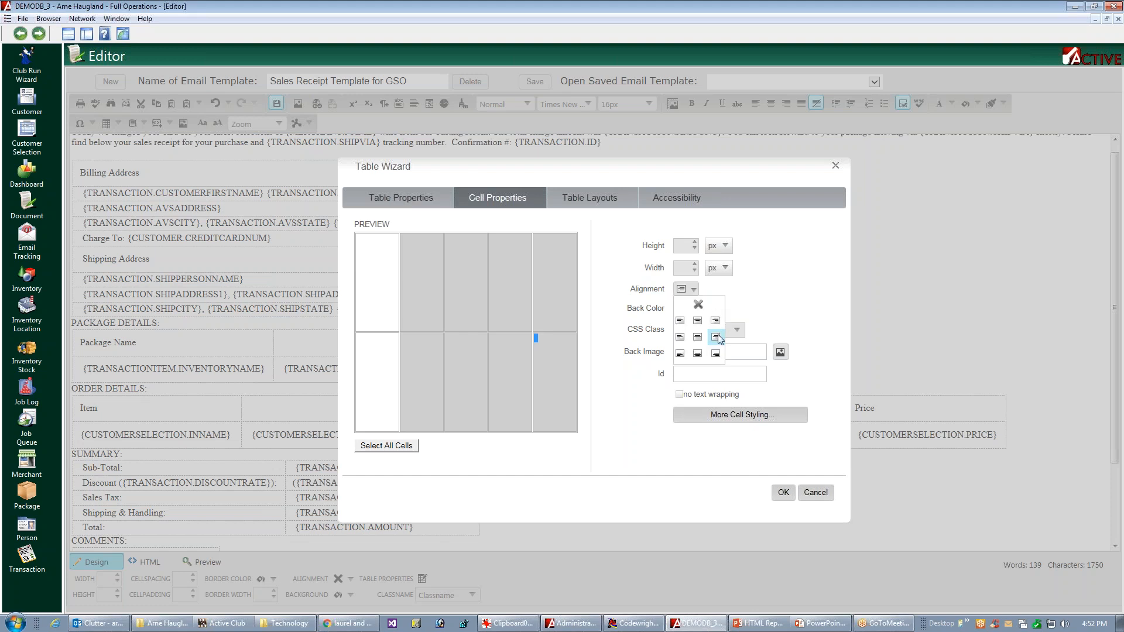
left_click(716, 337)
left_click(737, 330)
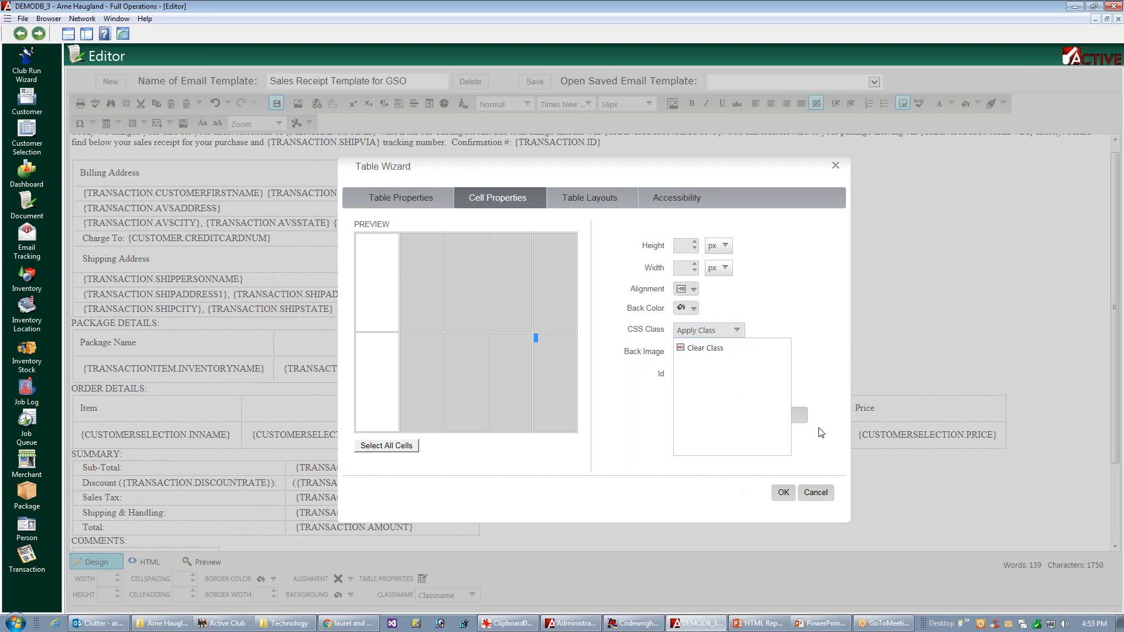
left_click(814, 386)
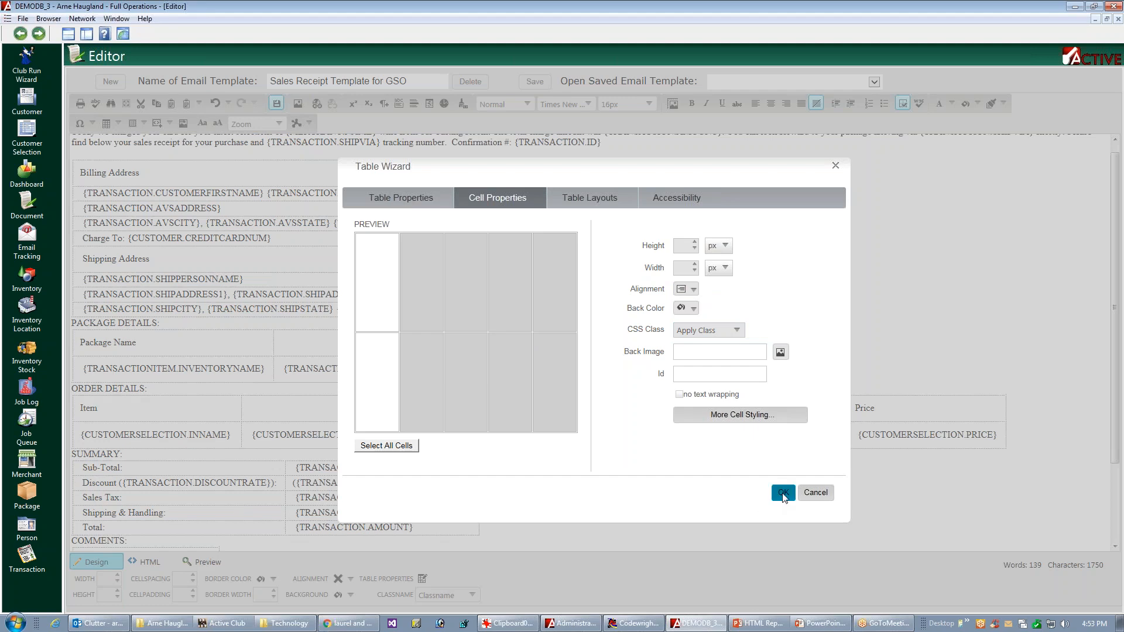
left_click(784, 495)
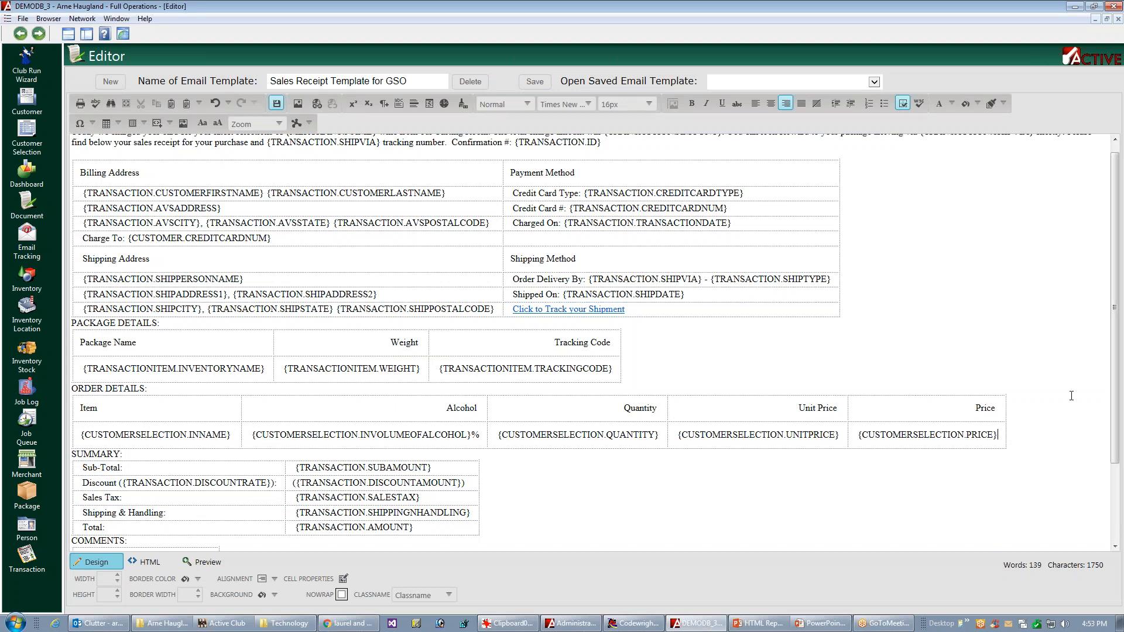
scroll(1108, 364, "down", 2)
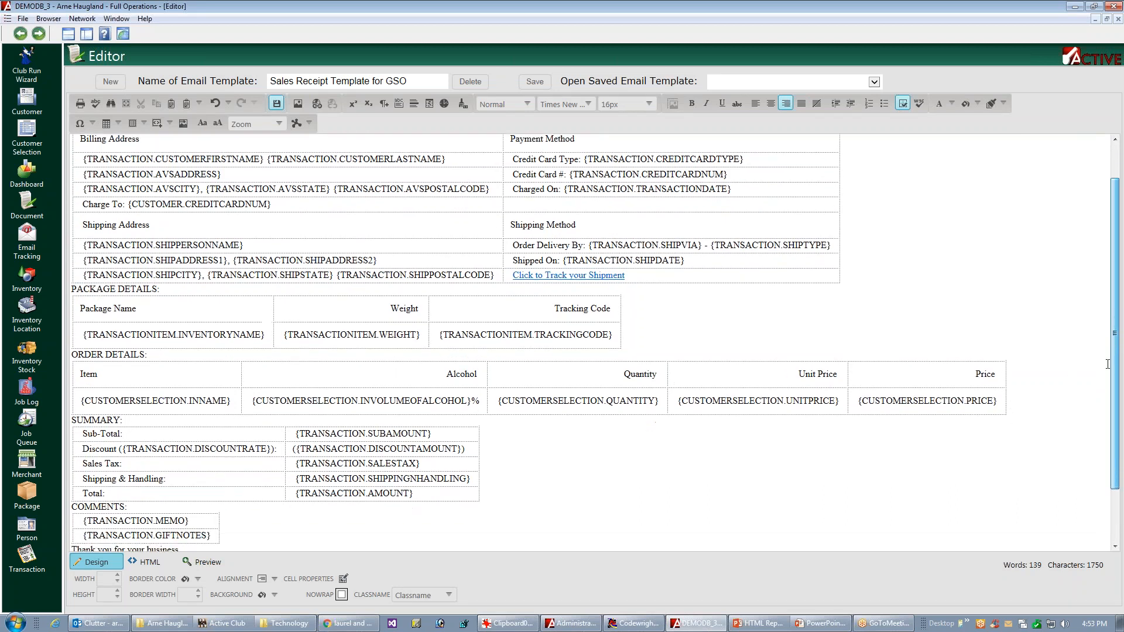
scroll(1107, 364, "down", 3)
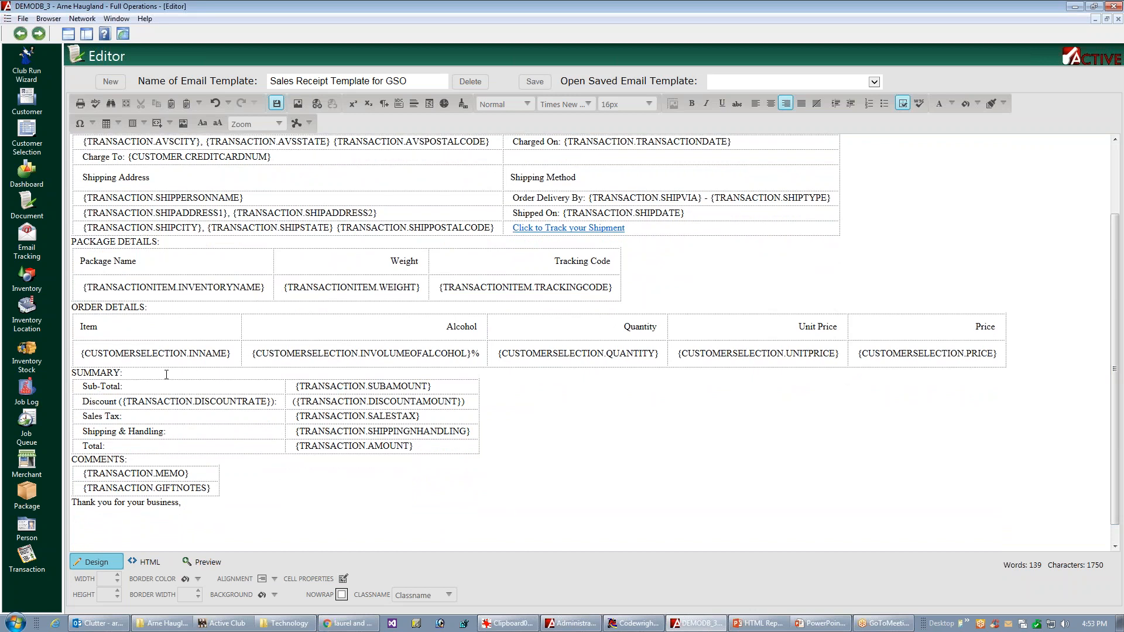
Step: Align all cells of the Summary table to the middle right
left_click(481, 408)
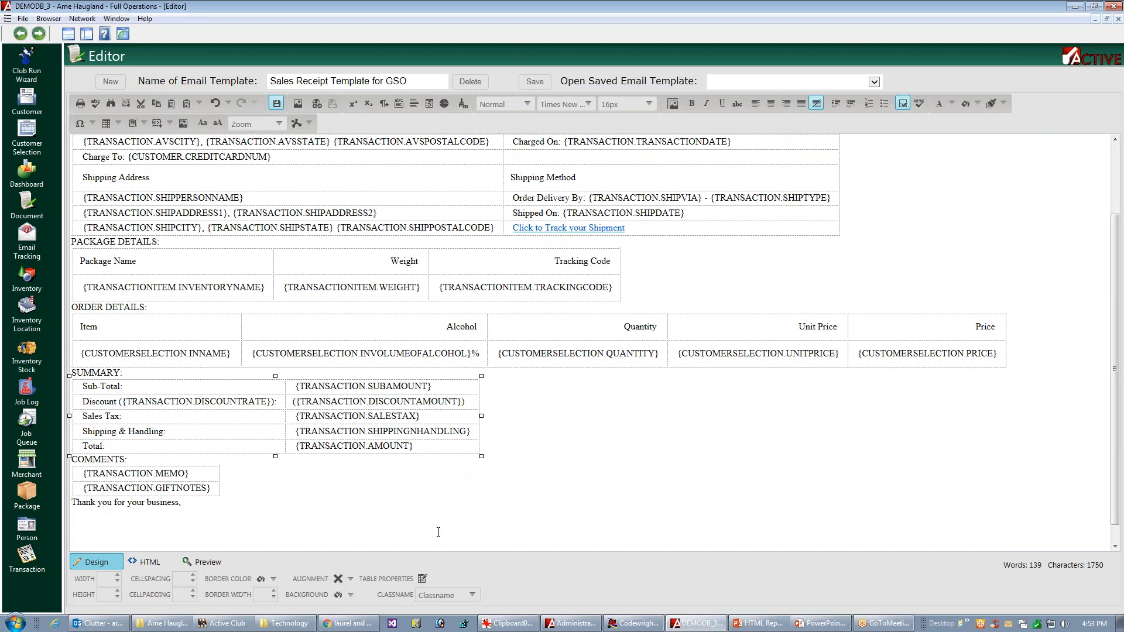
left_click(422, 578)
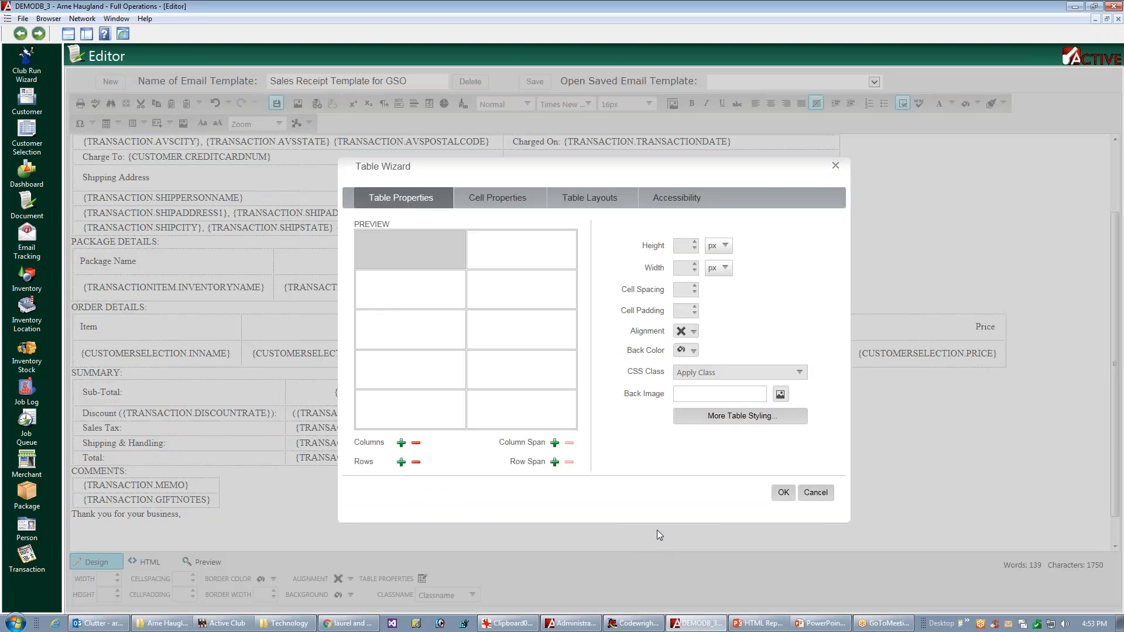
left_click(499, 202)
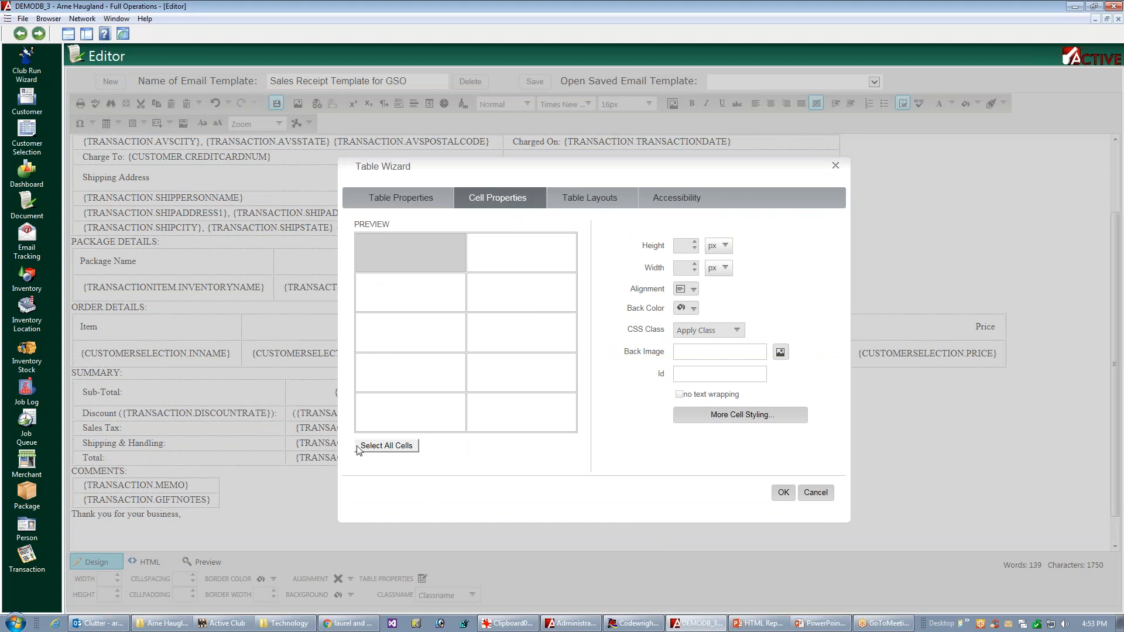
left_click(386, 448)
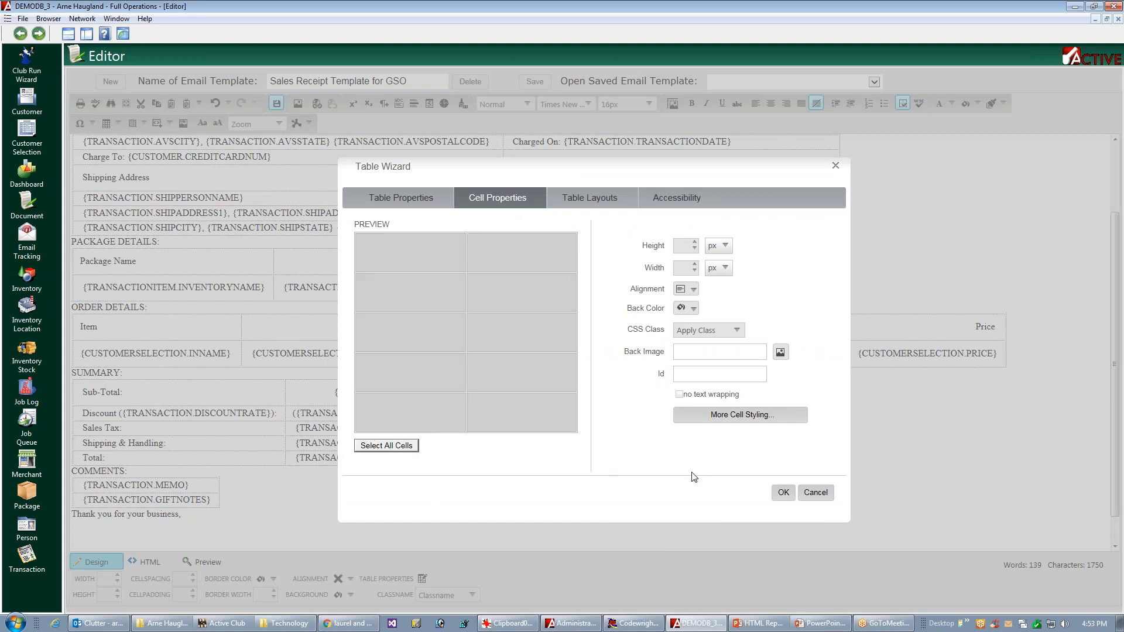
left_click(694, 289)
left_click(716, 340)
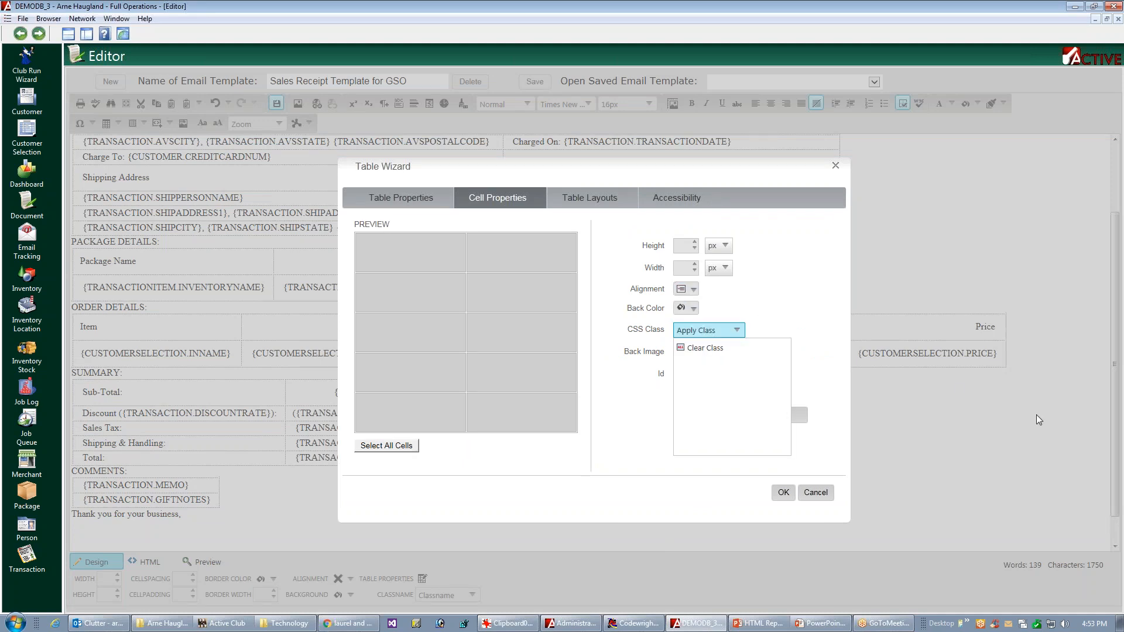
left_click(784, 493)
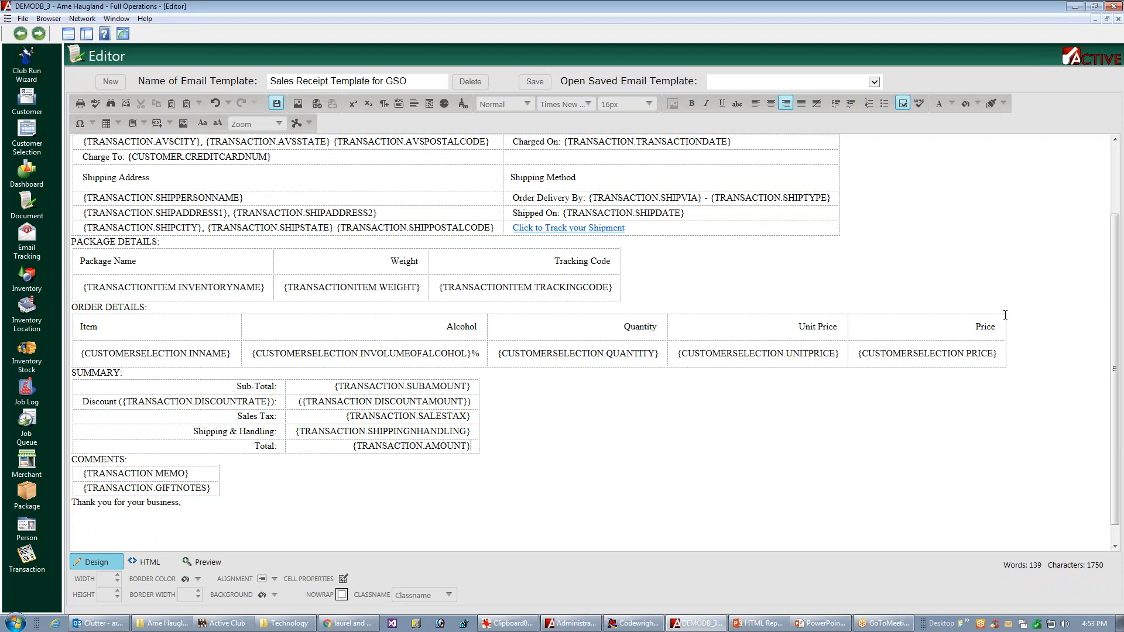
Step: Break the introductory paragraph before "The total charge amount", "Please find below" and "Confirmation #", and preview the template
left_click_drag(1116, 328, 1117, 247)
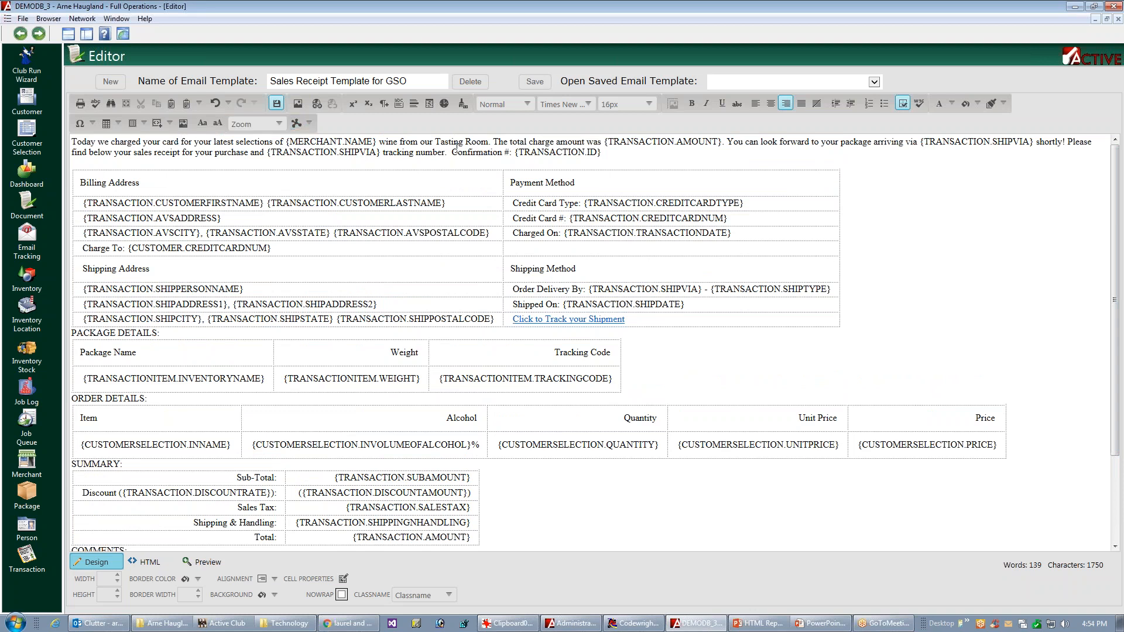
left_click(494, 142)
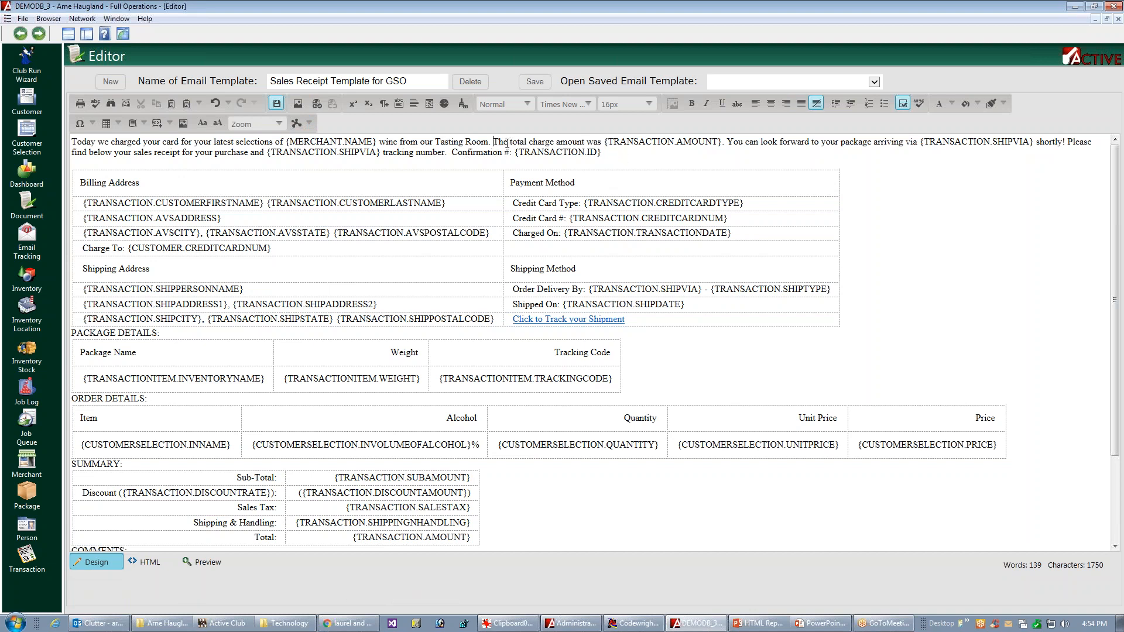
left_click(386, 104)
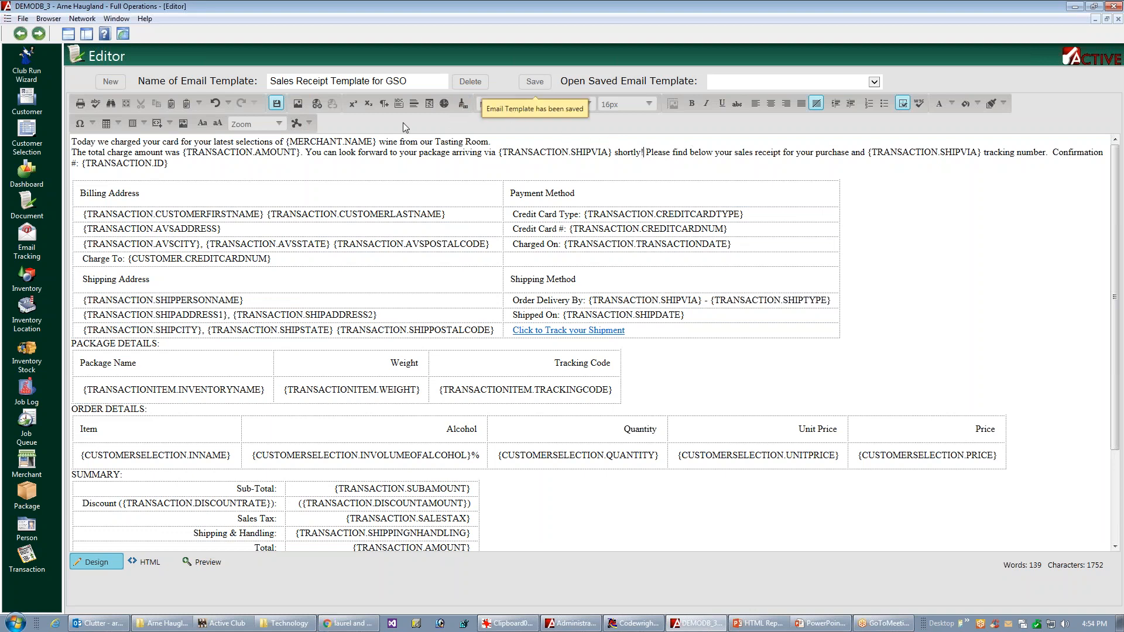
key("Return")
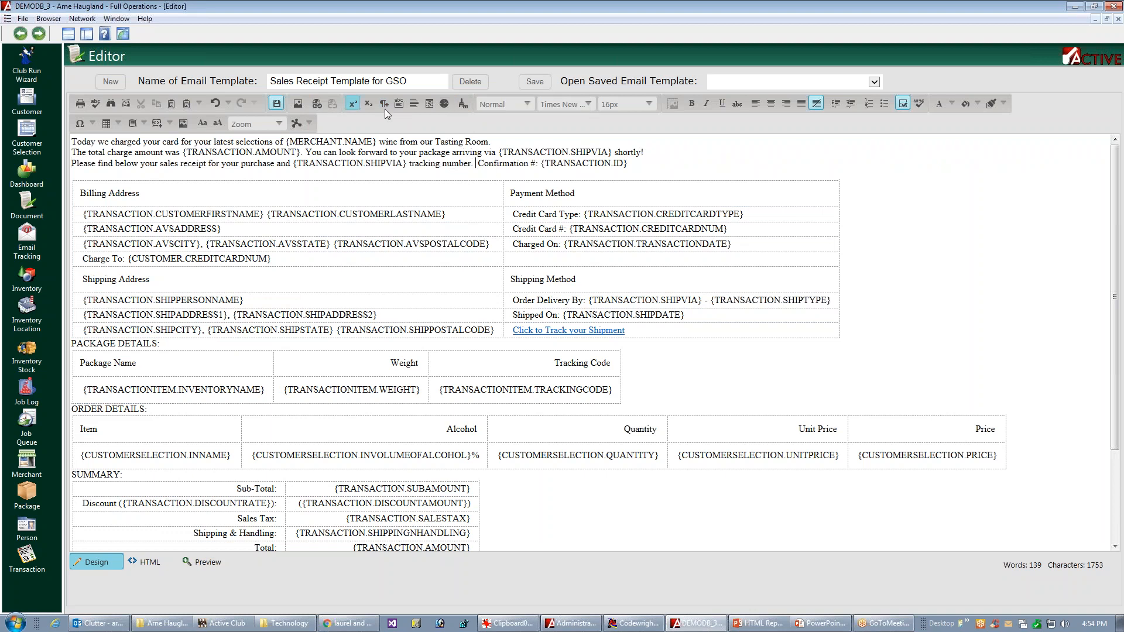
key("Return")
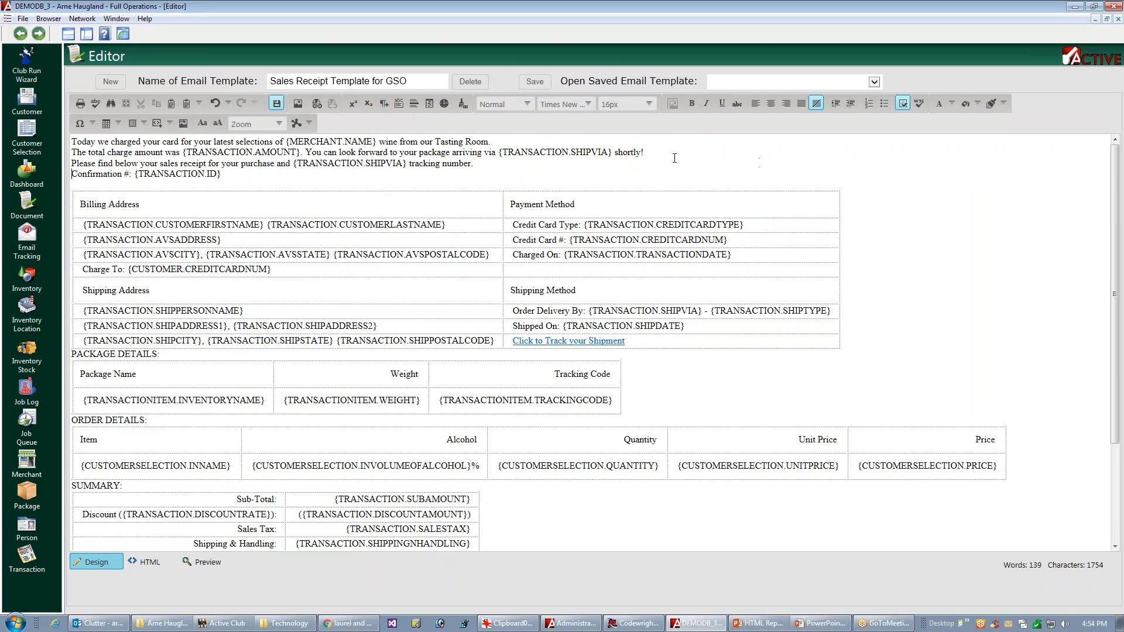
left_click(206, 562)
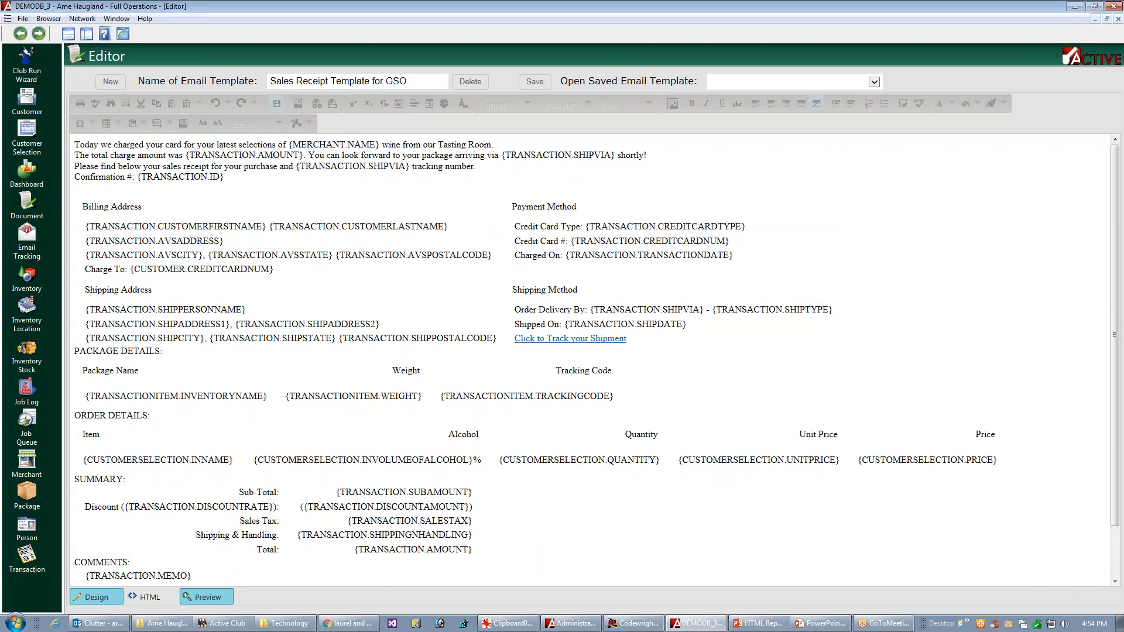
left_click(97, 596)
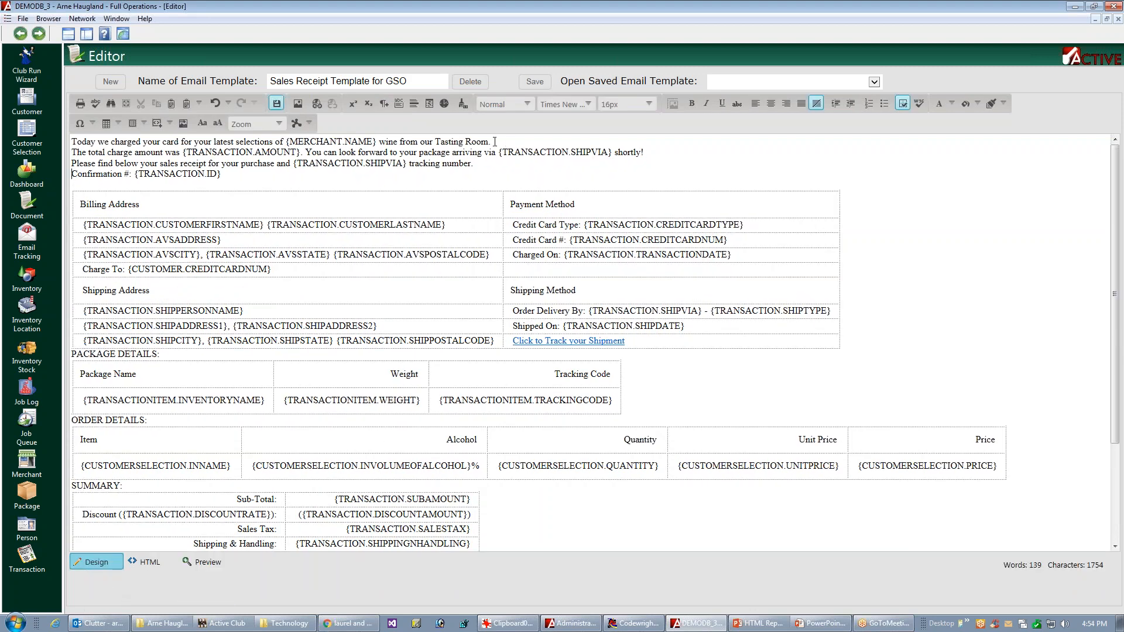
Step: Apply the Normal paragraph style to the opening line "Today we charged your card"
left_click(168, 126)
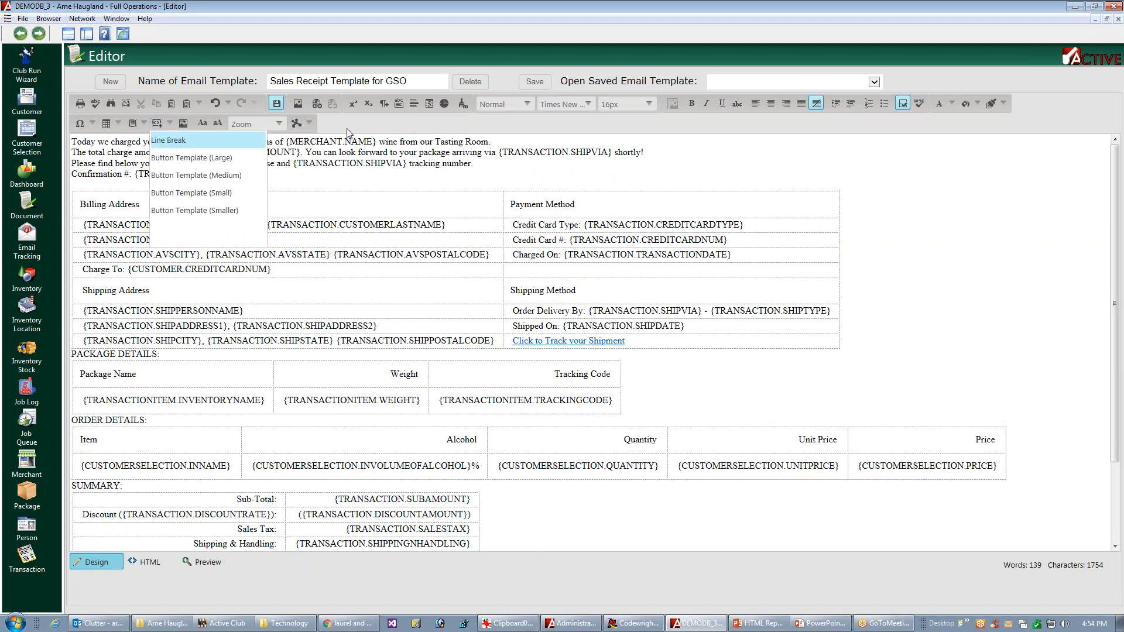
left_click(435, 123)
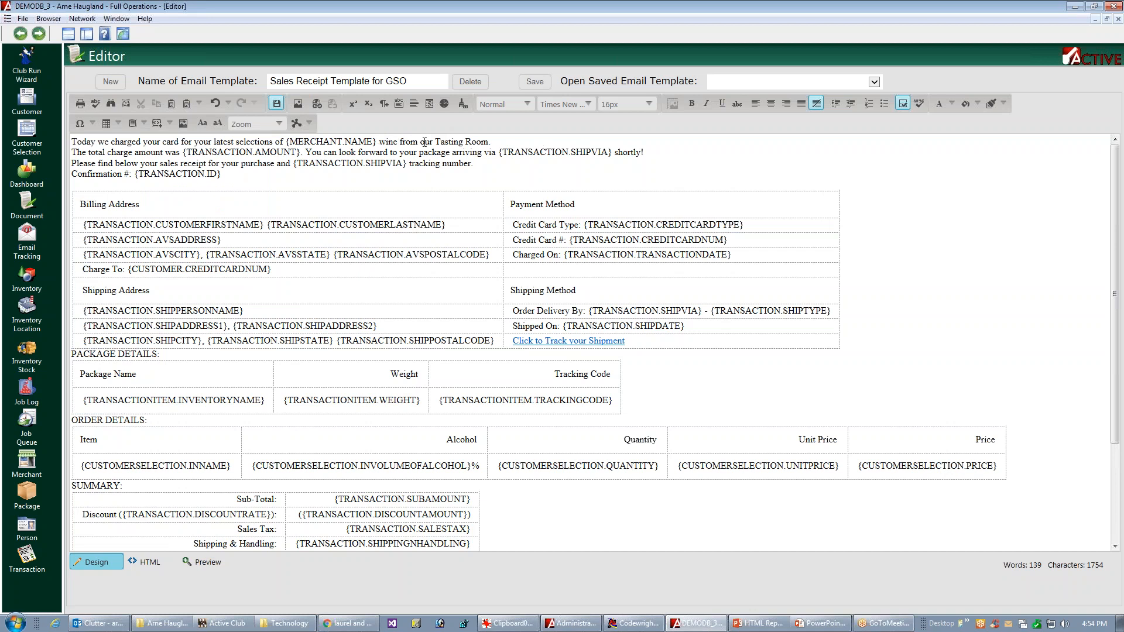
triple_click(424, 142)
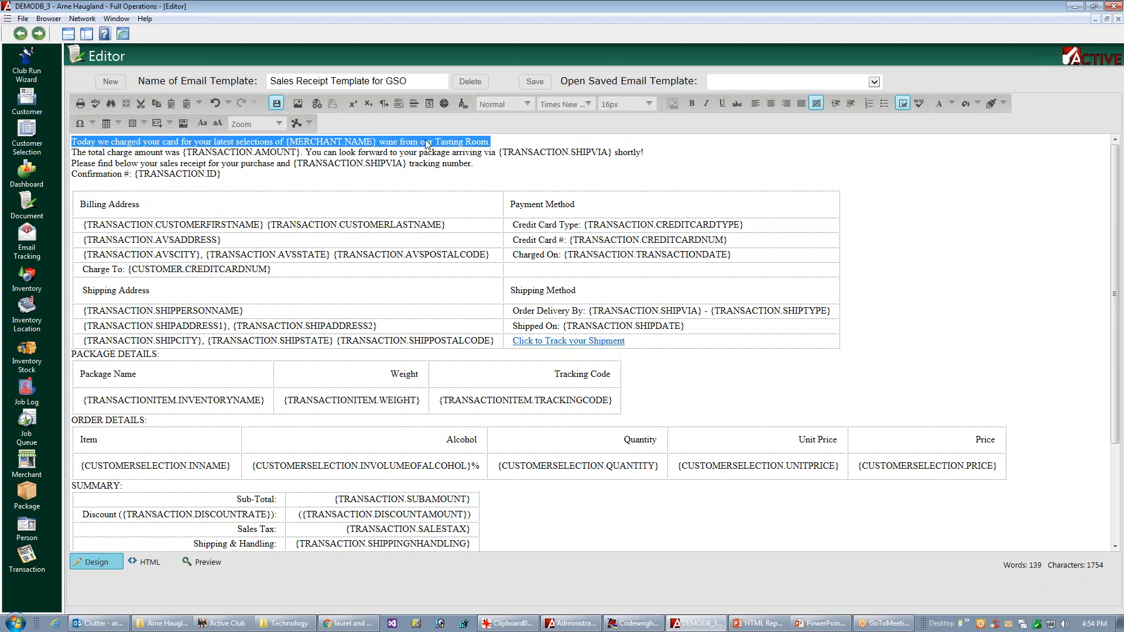
left_click(497, 106)
left_click(497, 122)
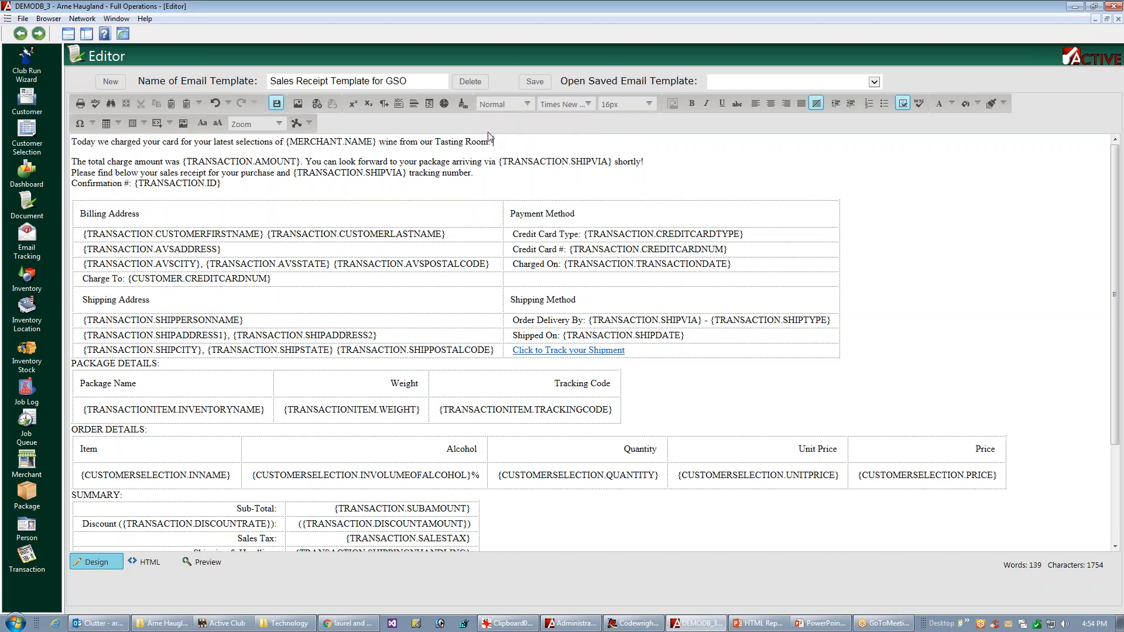
Step: Try the Normal paragraph style on the "The total charge amount" line and undo it
triple_click(549, 161)
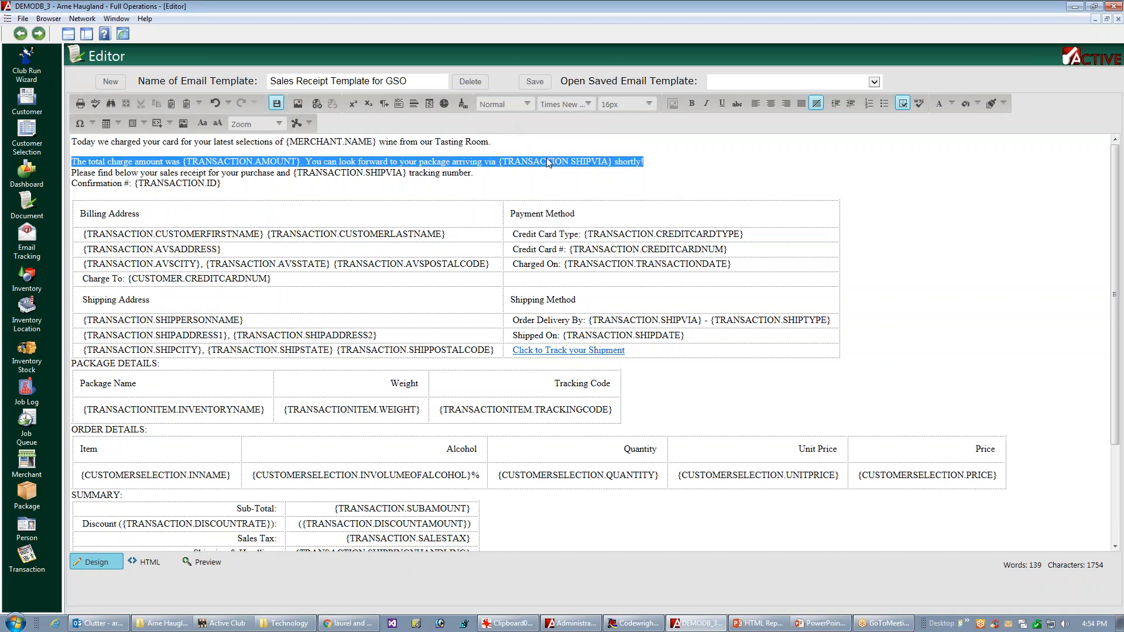
left_click(510, 107)
left_click(512, 123)
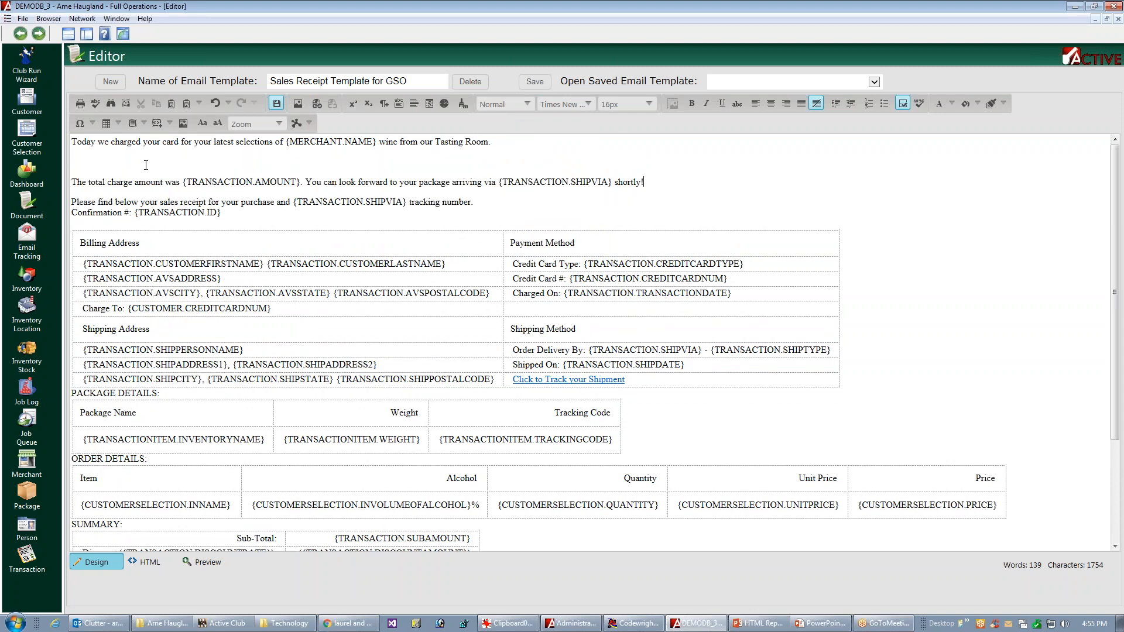
left_click(215, 104)
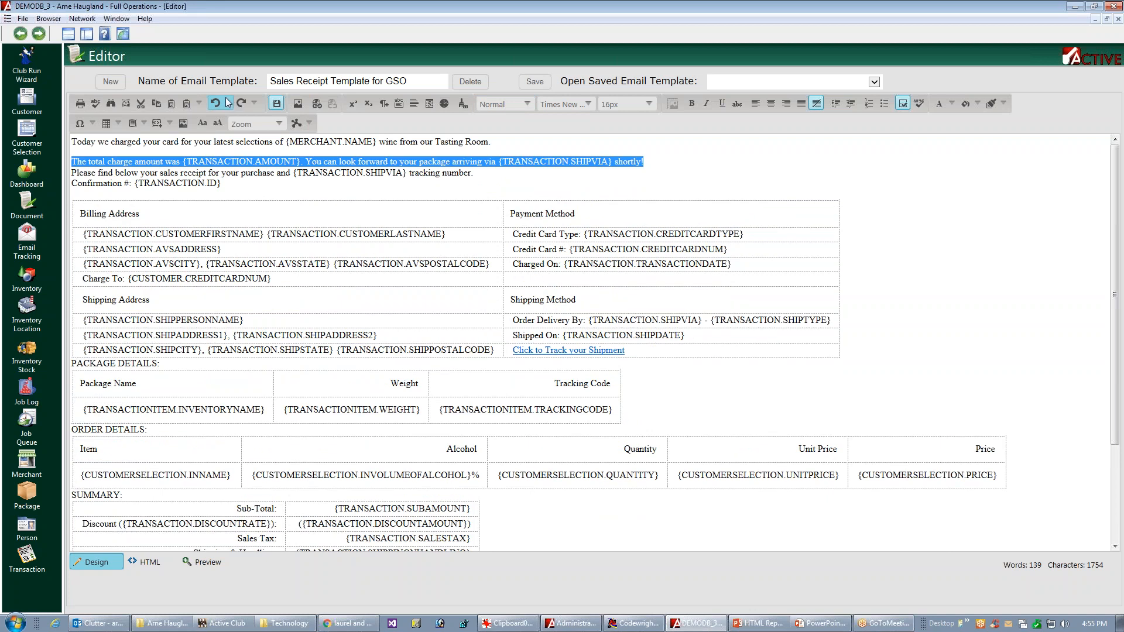
Step: Apply the Normal paragraph style to the "Please find below your sales receipt" line and the "Confirmation #" line
triple_click(365, 173)
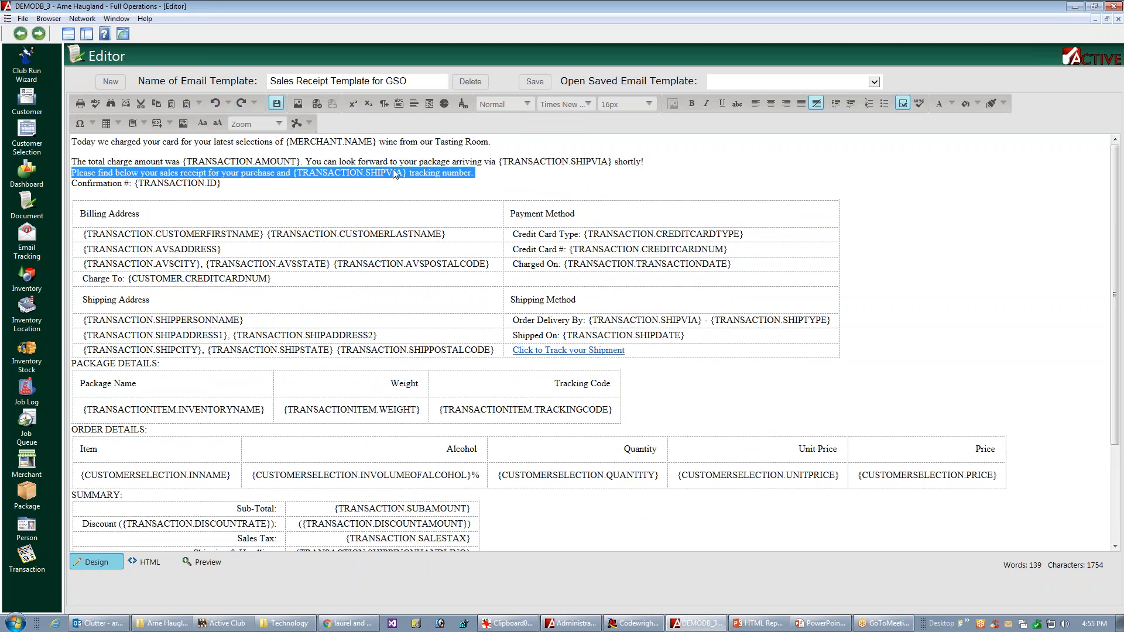
left_click(501, 107)
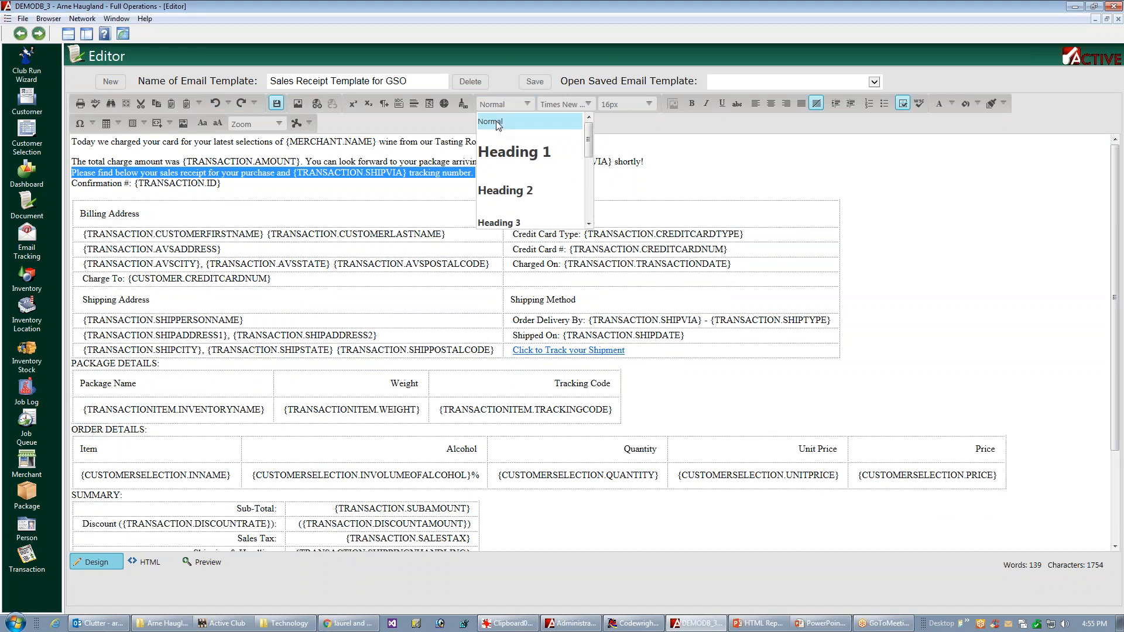
left_click(497, 123)
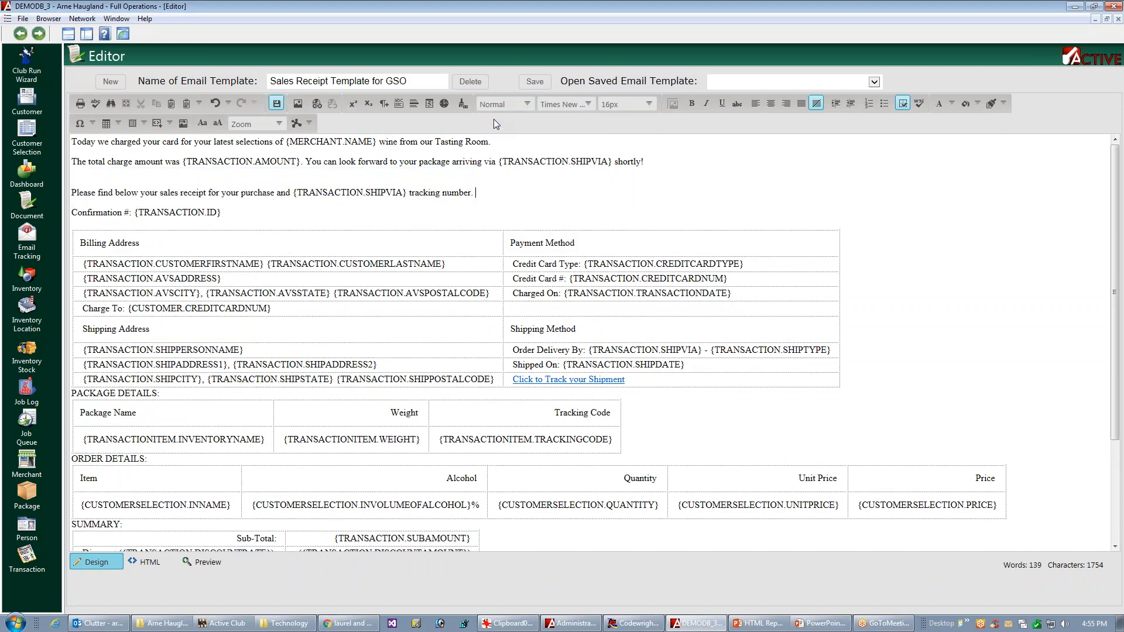
triple_click(102, 214)
left_click(526, 105)
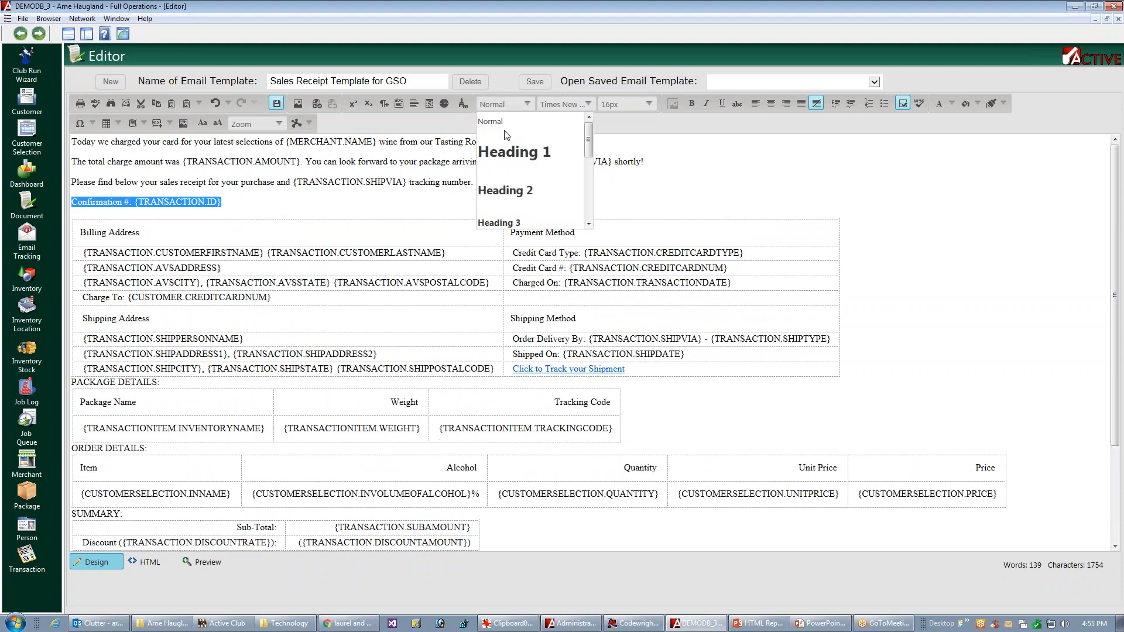
left_click(504, 122)
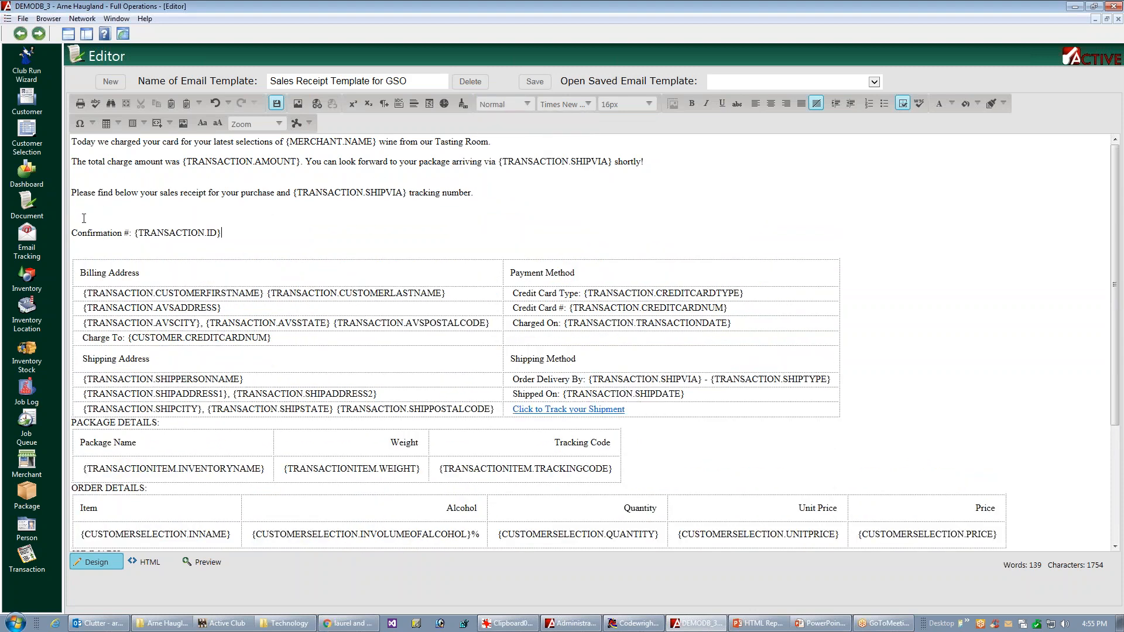
Step: Remove the extra blank lines and leading space around the "Please find below" and "Confirmation #" lines
key("Delete")
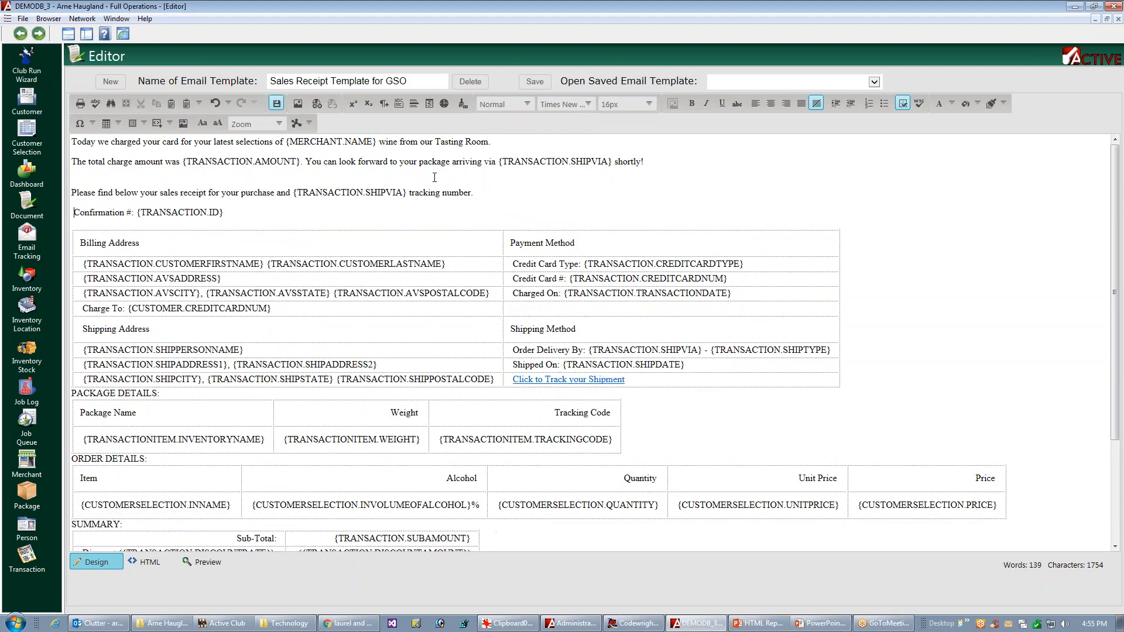
key("BackSpace")
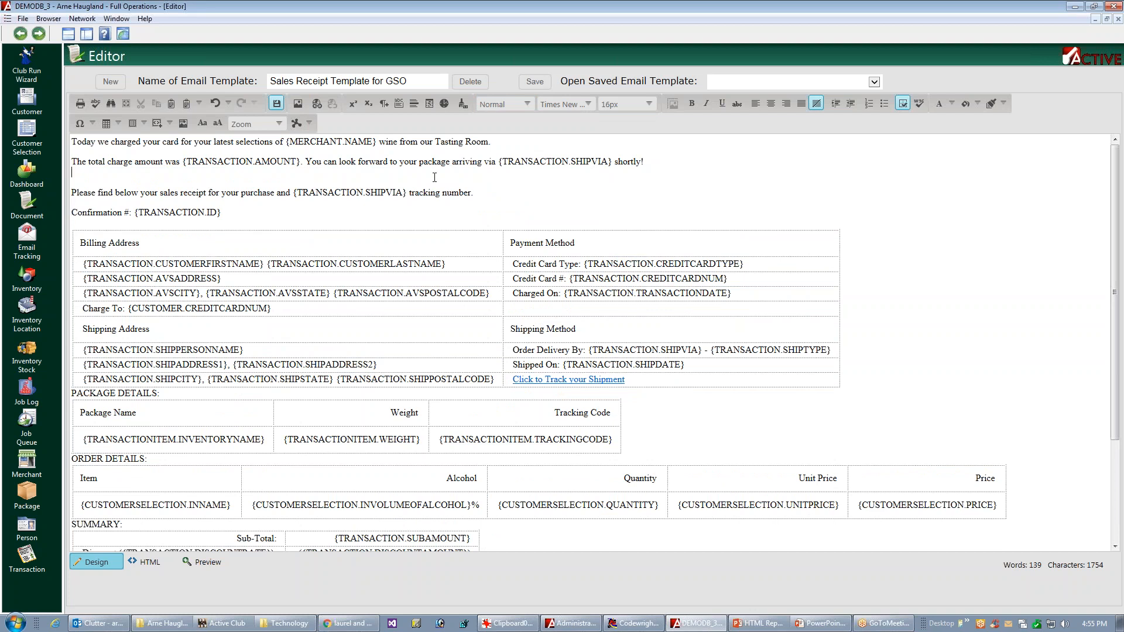
key("Delete")
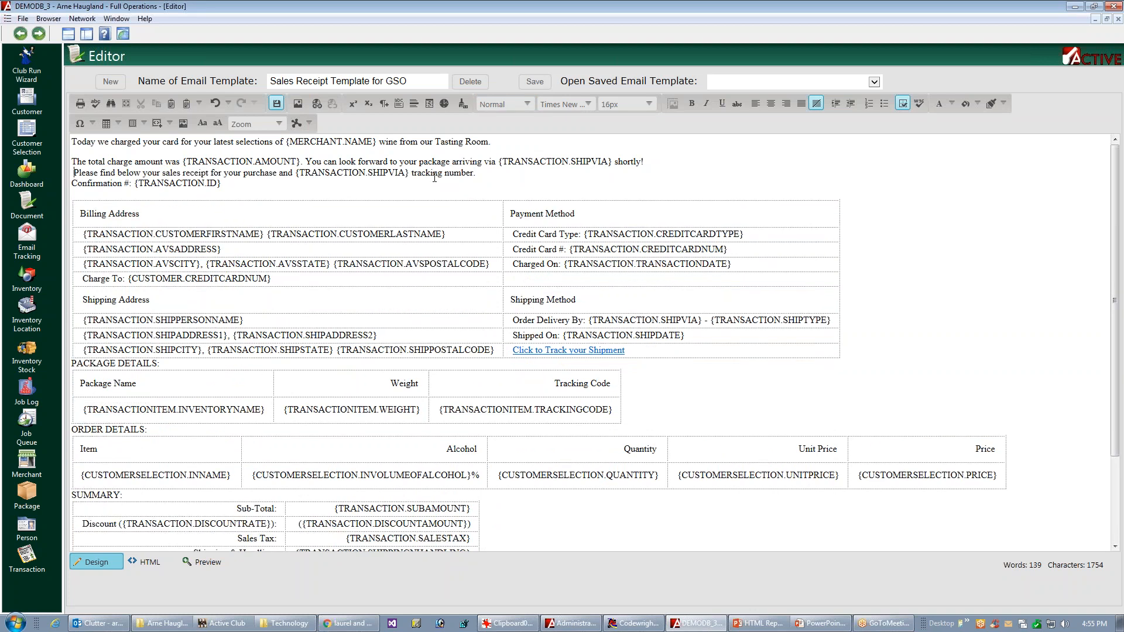
key("BackSpace")
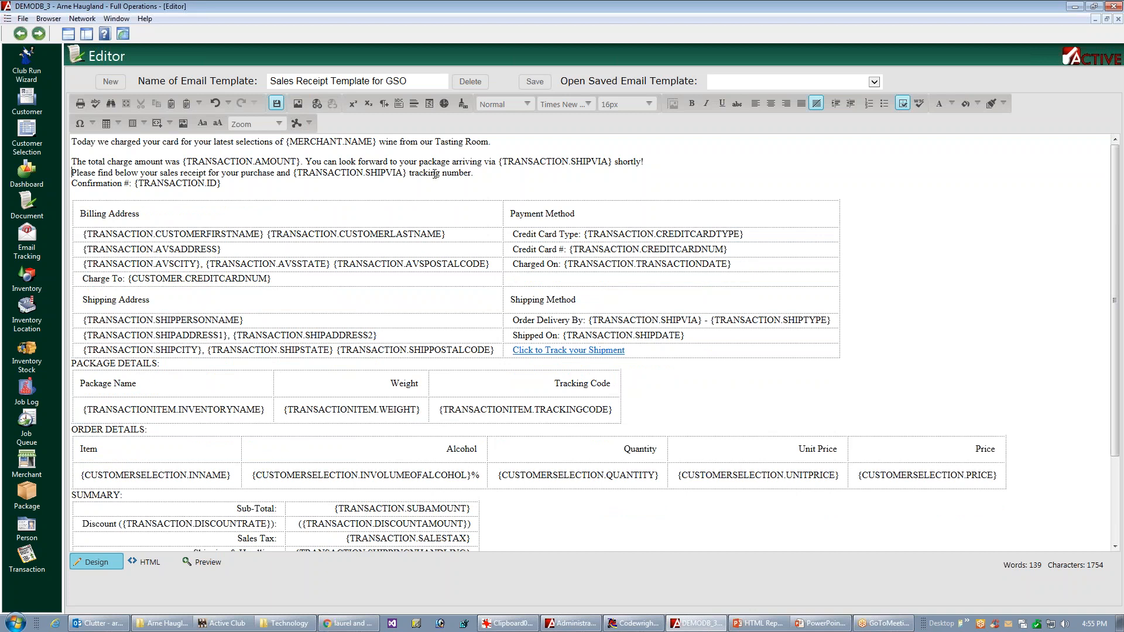
Step: Insert the Line Break snippet at the end of the "The total charge amount" line and the "Please find below" line
left_click(654, 161)
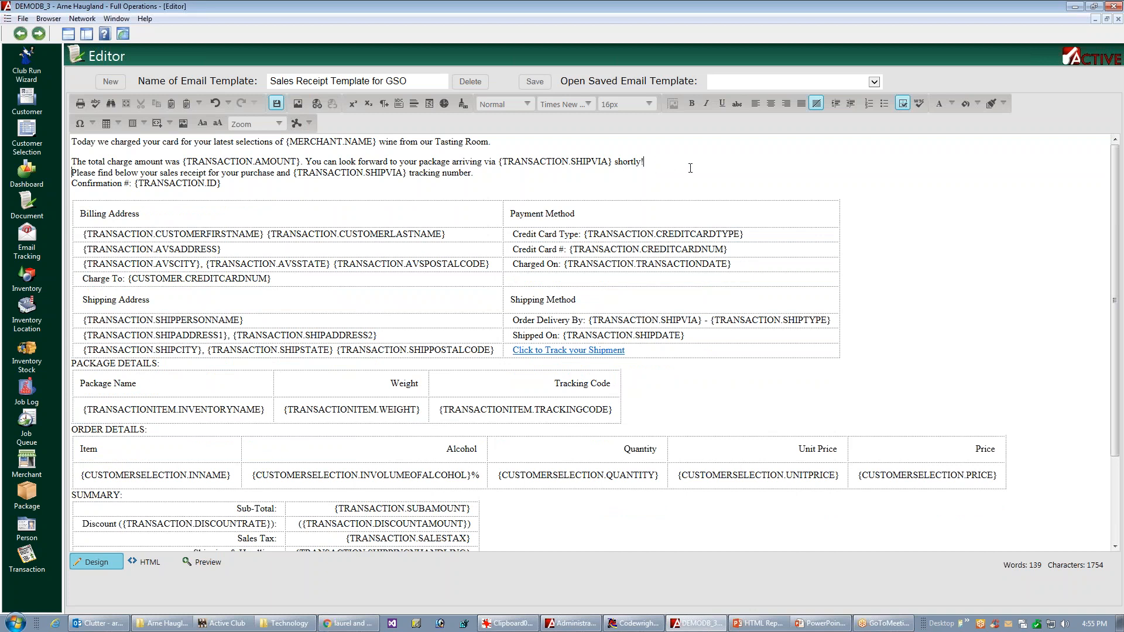
left_click(157, 128)
left_click(182, 140)
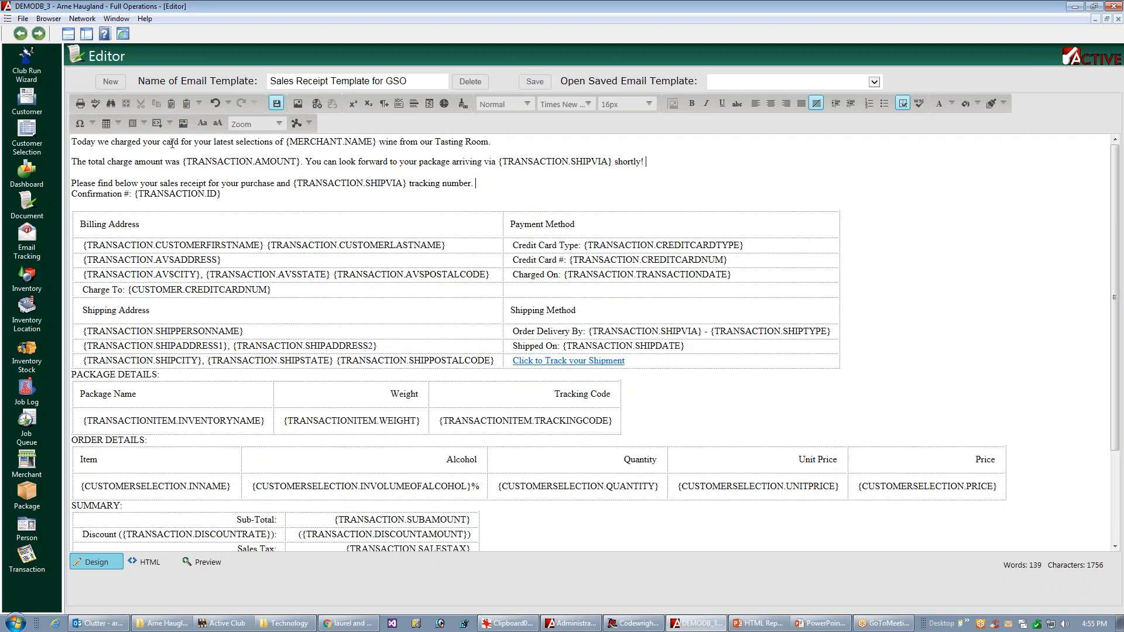
left_click(159, 127)
left_click(180, 138)
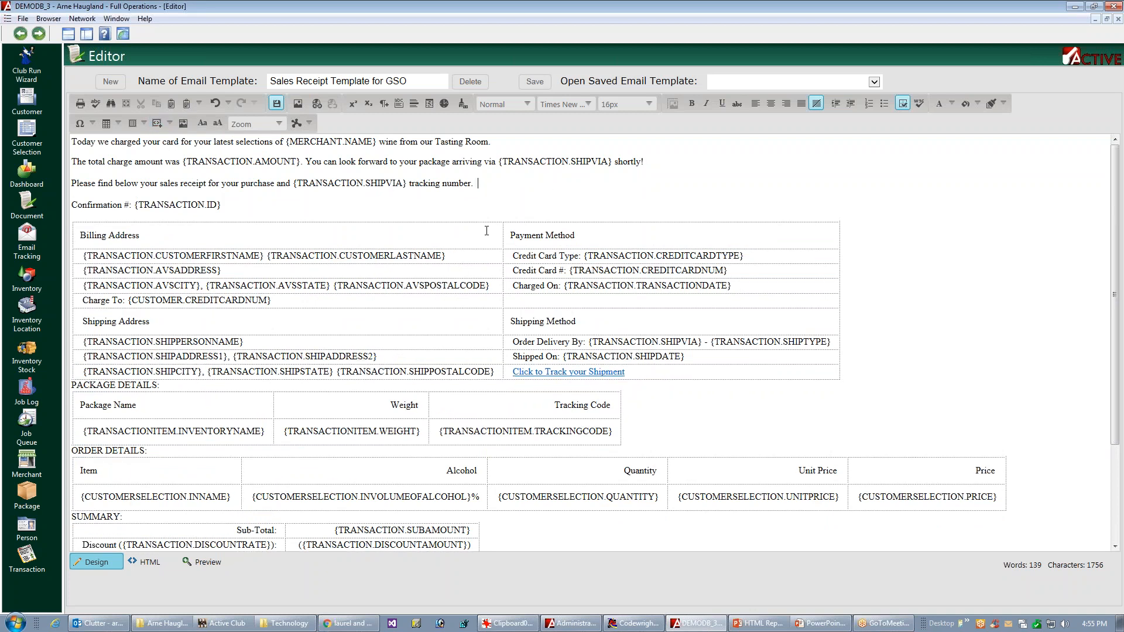
Step: Save the email template and preview the spacing of its introductory lines
key("ctrl+s")
left_click(207, 563)
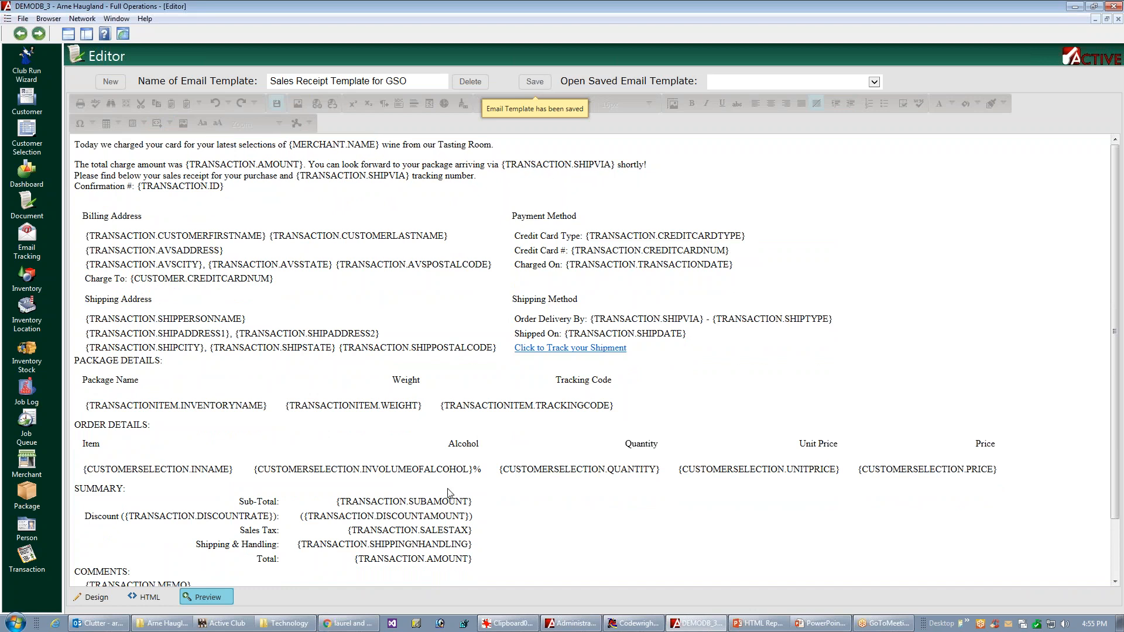
left_click(96, 598)
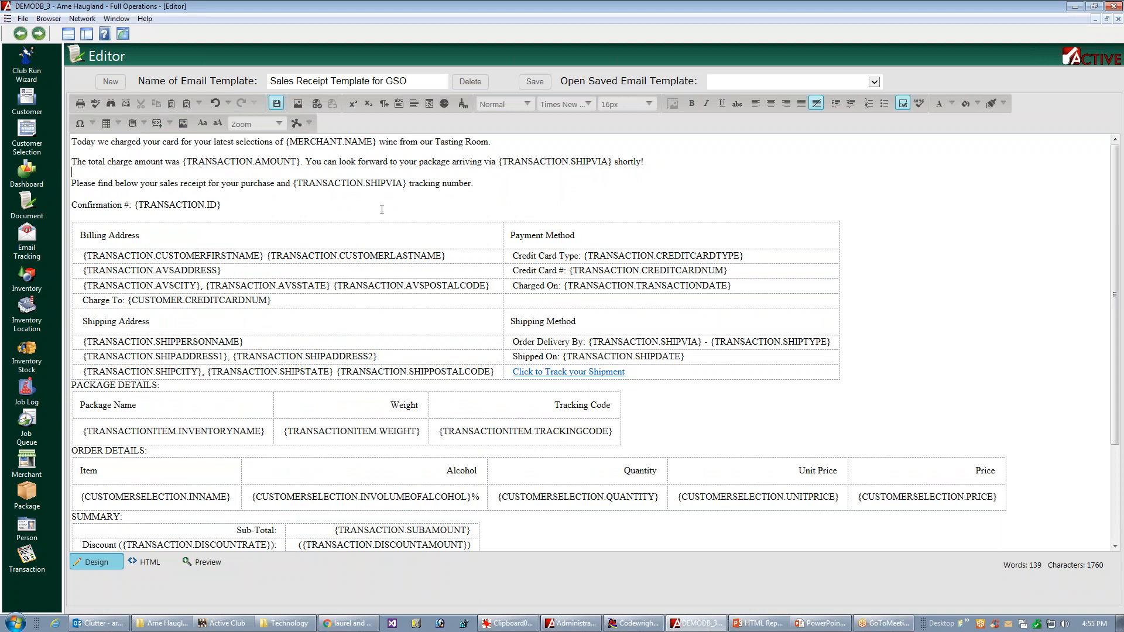
Step: Apply the Normal paragraph style to the "Please find below your sales receipt" line
left_click(386, 183)
double_click(399, 183)
triple_click(418, 177)
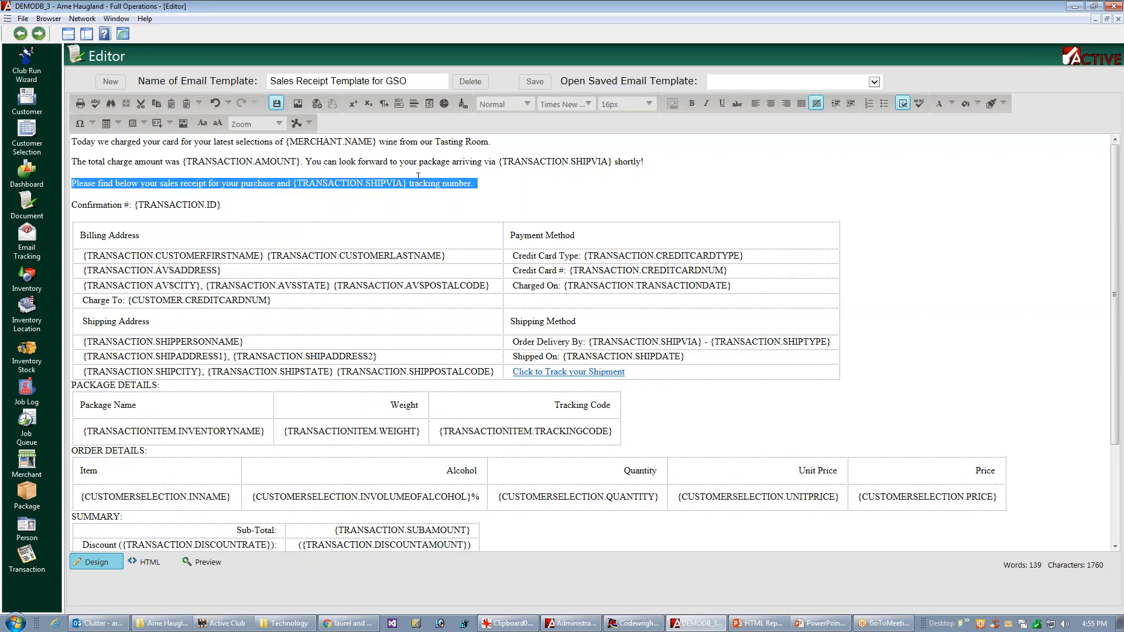
left_click(526, 107)
left_click(507, 123)
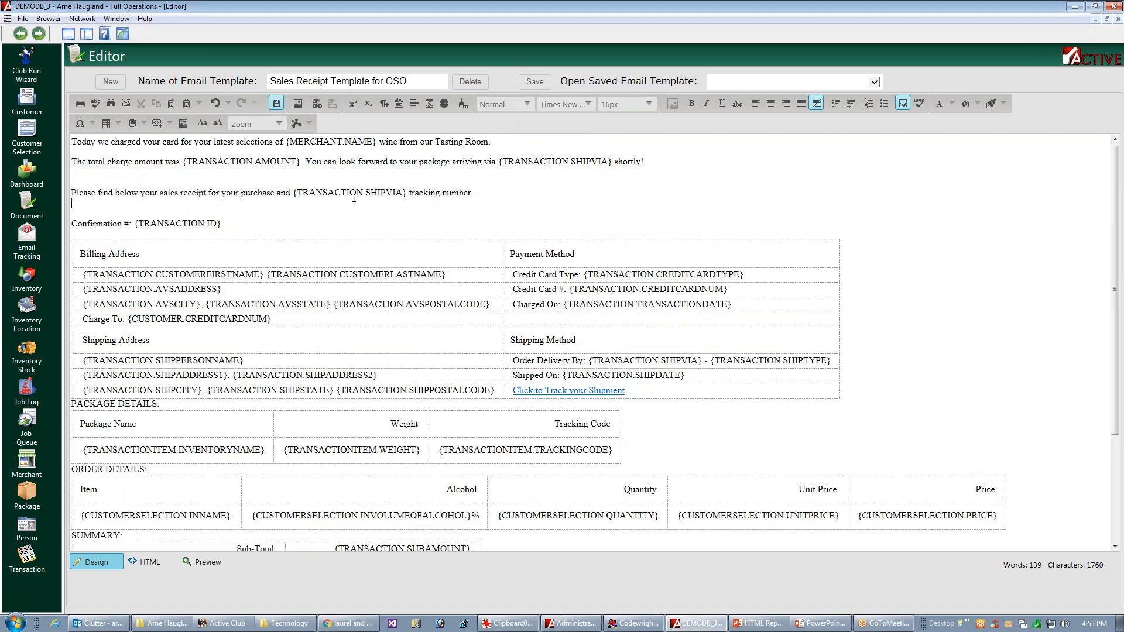
Step: Preview and save the sales receipt template for GSO and go back to the transaction list
left_click(205, 562)
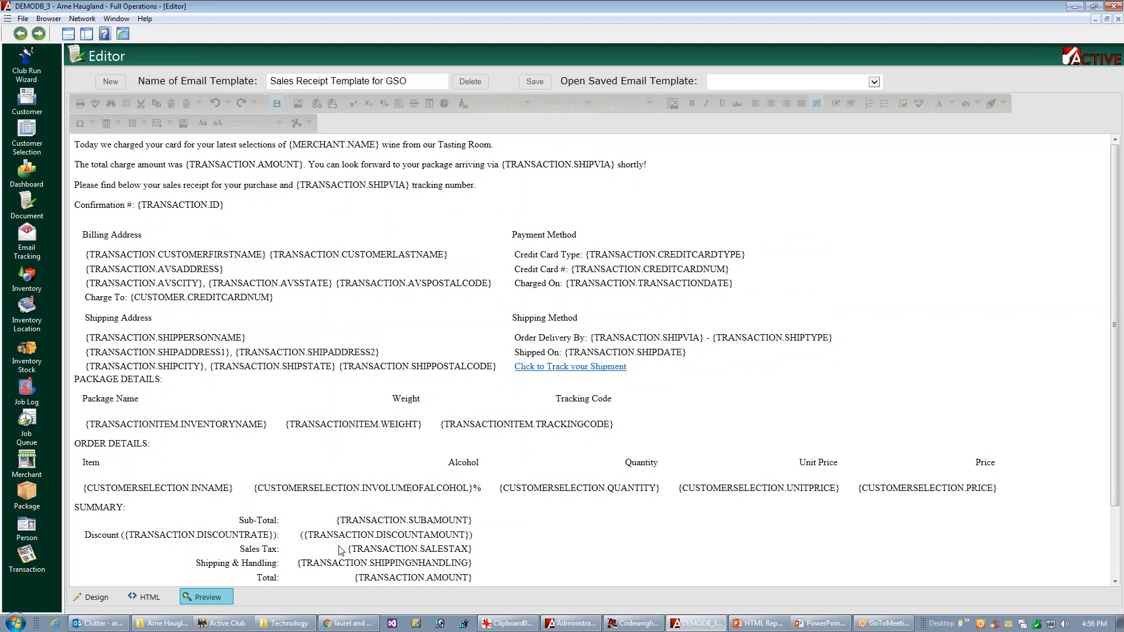
left_click(537, 82)
key("Escape")
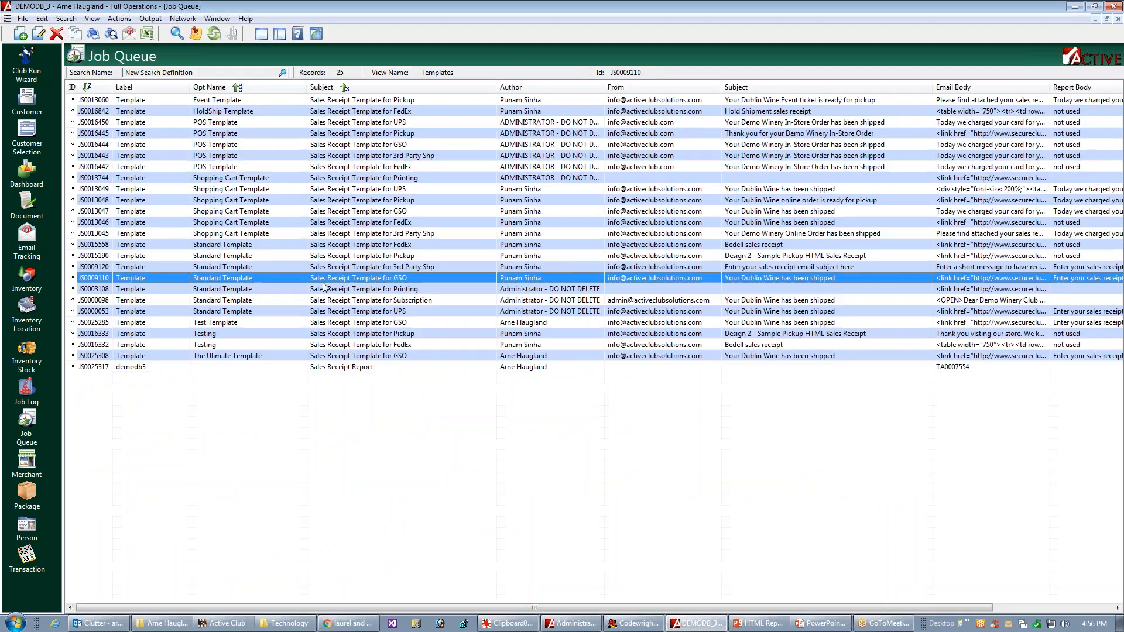
key("Escape")
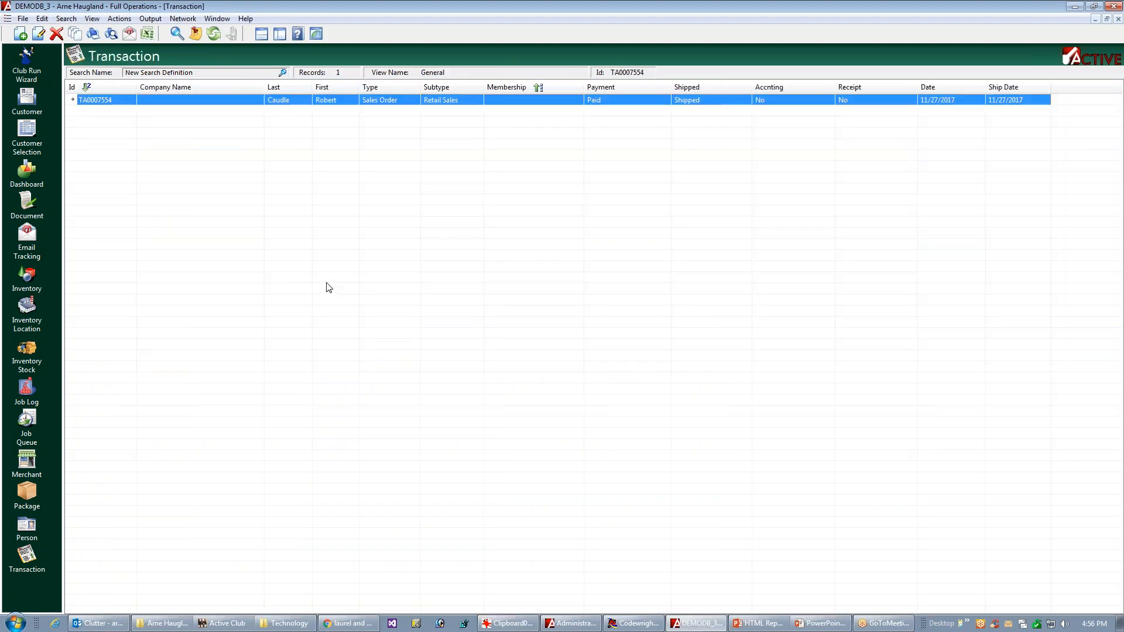
Step: Send a sample Sales/Credit Receipt email for the listed transaction
right_click(404, 104)
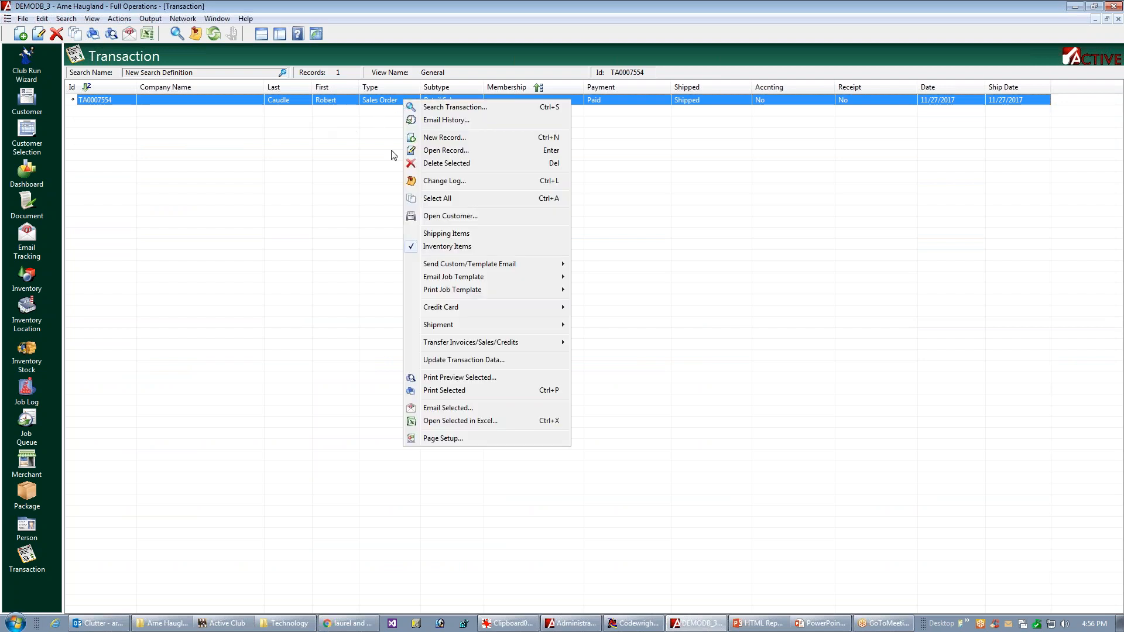
mouse_move(448, 283)
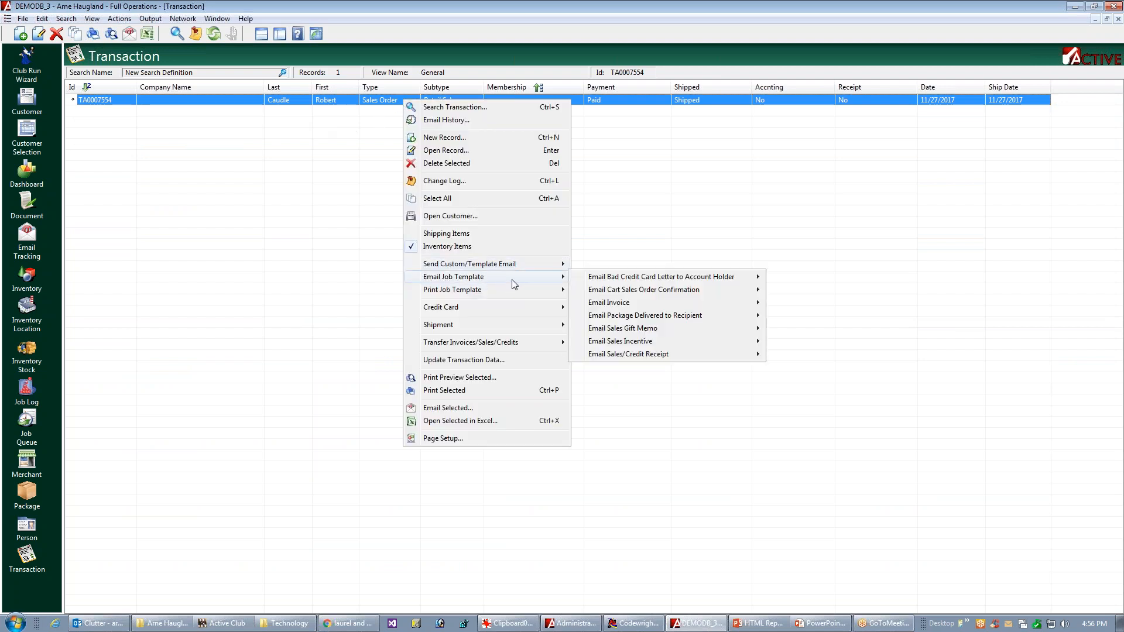
mouse_move(612, 355)
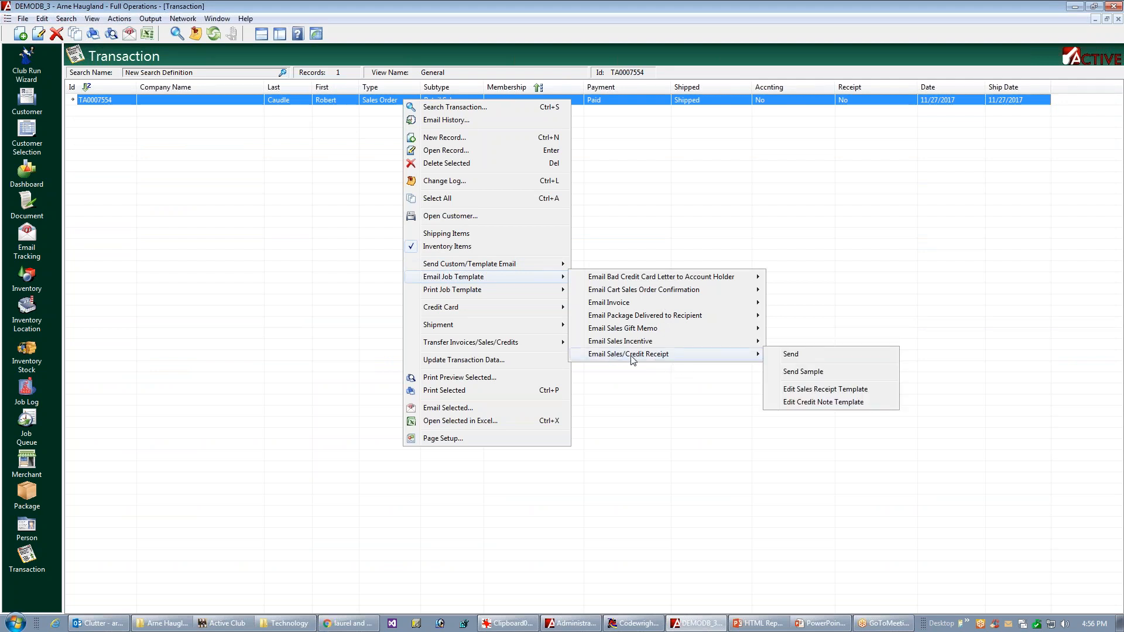
left_click(810, 375)
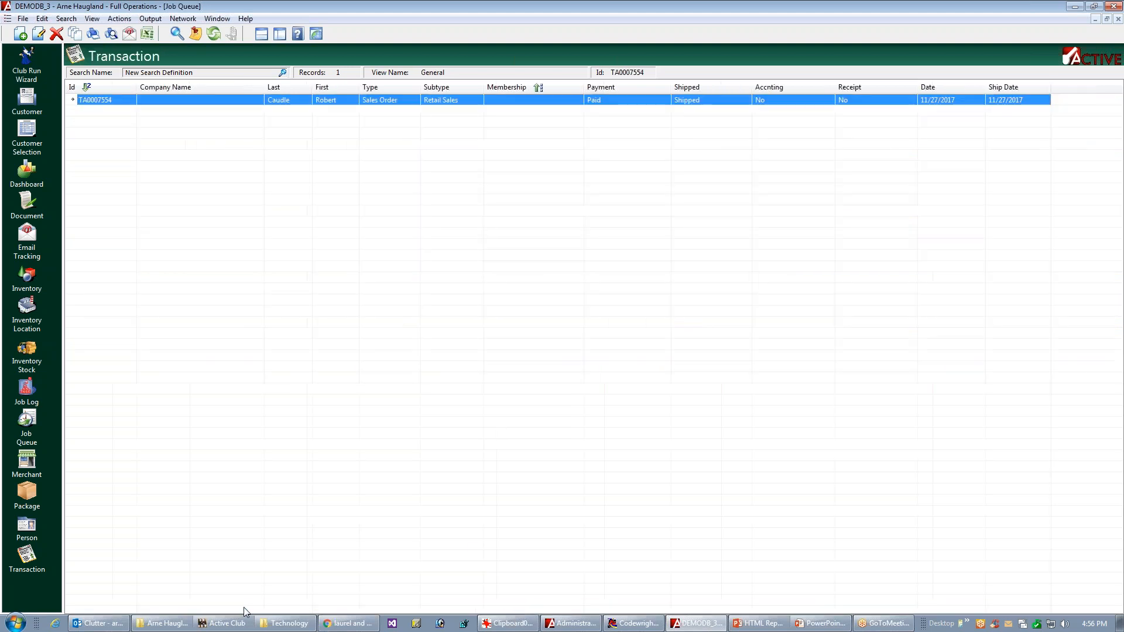
Step: Switch to Outlook, delete the SiriusXM message and open the newest "Your Dublin Wine has been shipped" email
left_click(96, 625)
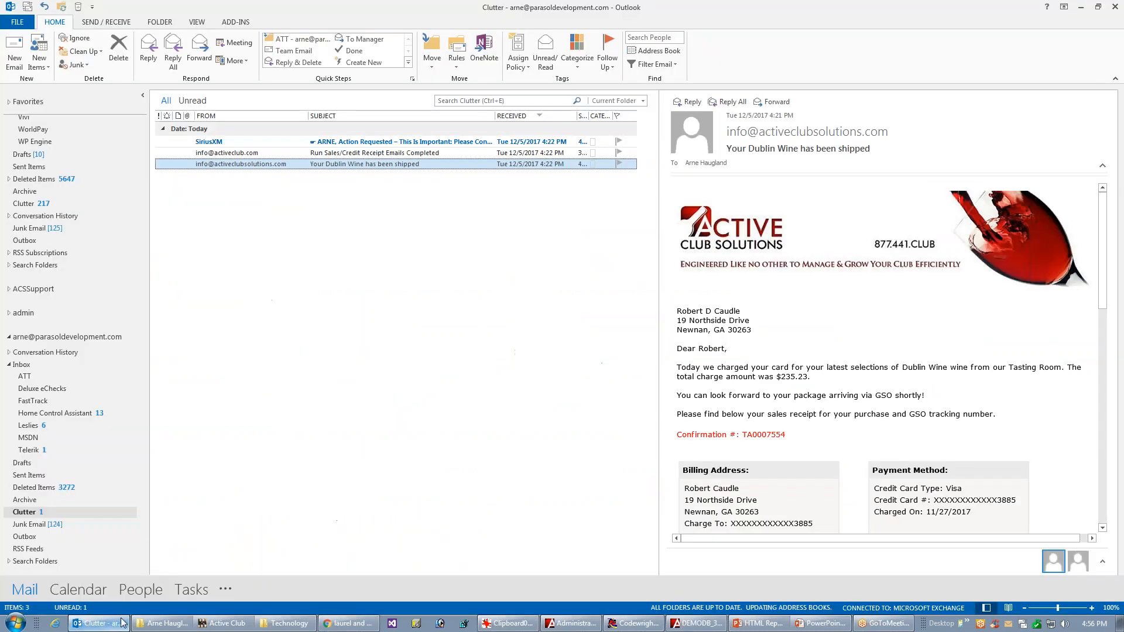
left_click(275, 142)
left_click(115, 54)
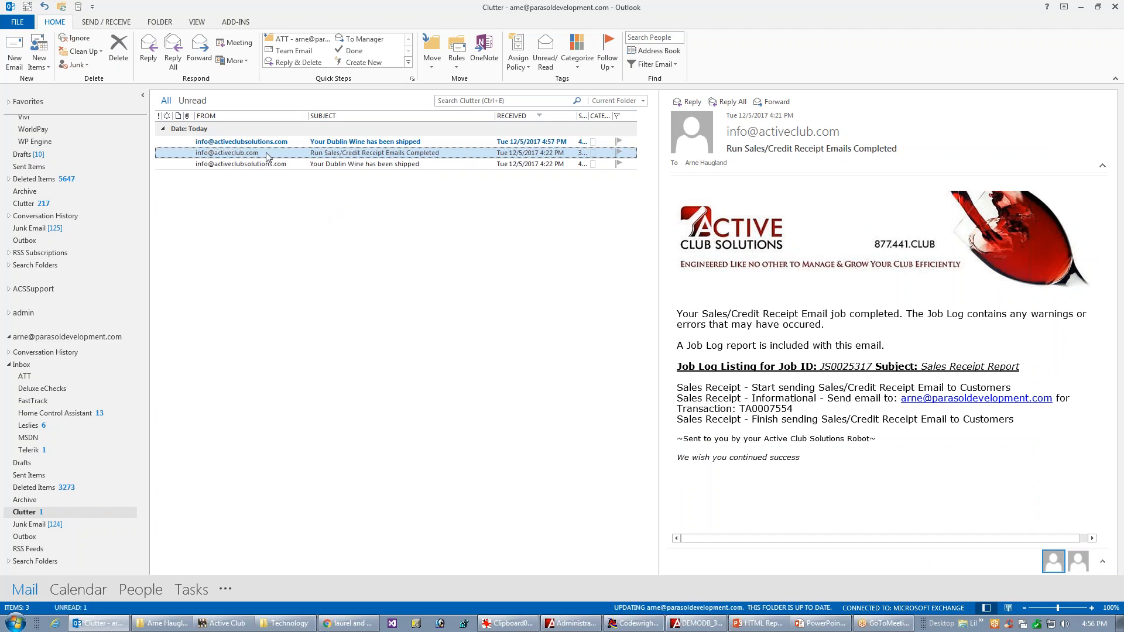
left_click(237, 144)
double_click(238, 144)
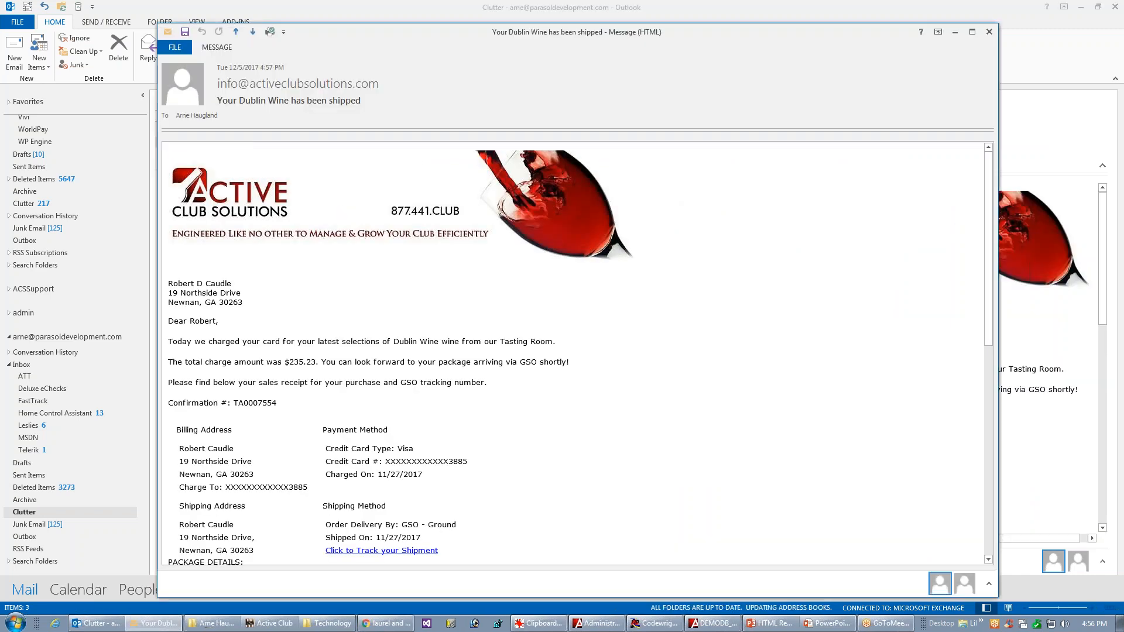
Step: Examine the spacing, address tables, package and order details and summary in the sample receipt email, and close it
scroll(988, 282, "down", 3)
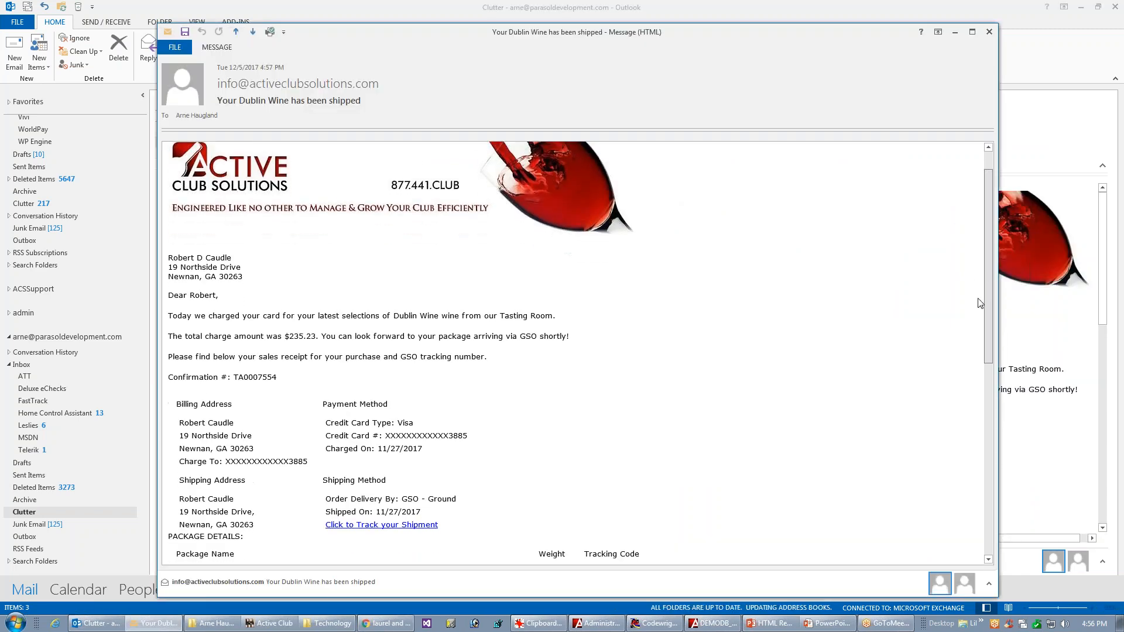
scroll(970, 338, "down", 2)
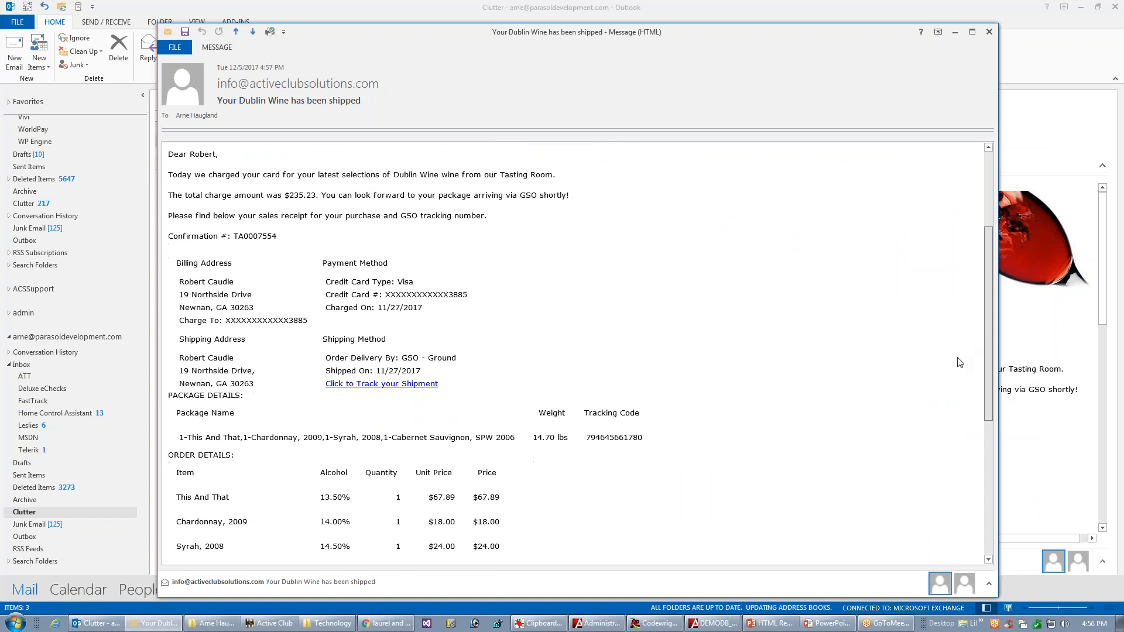
scroll(955, 373, "down", 1)
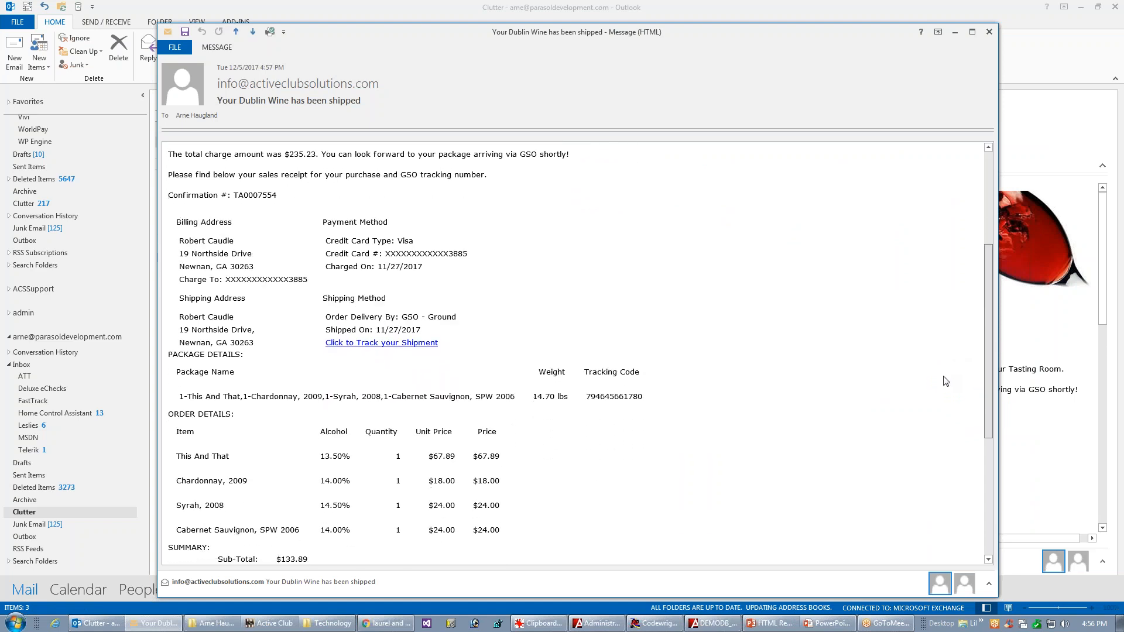
scroll(939, 392, "down", 2)
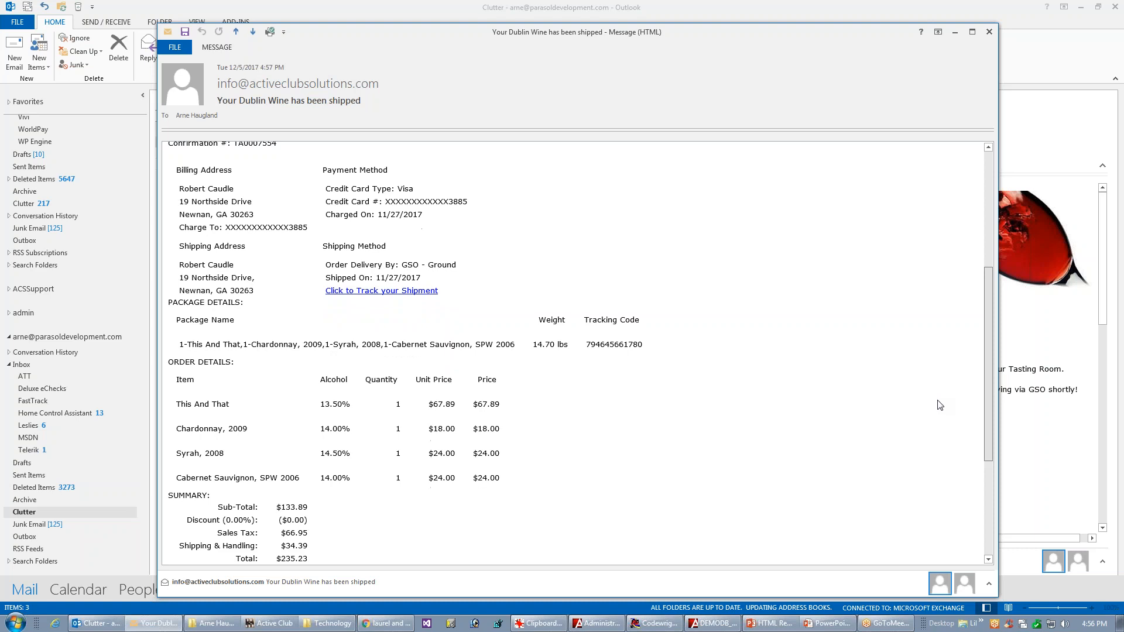
scroll(920, 427, "down", 1)
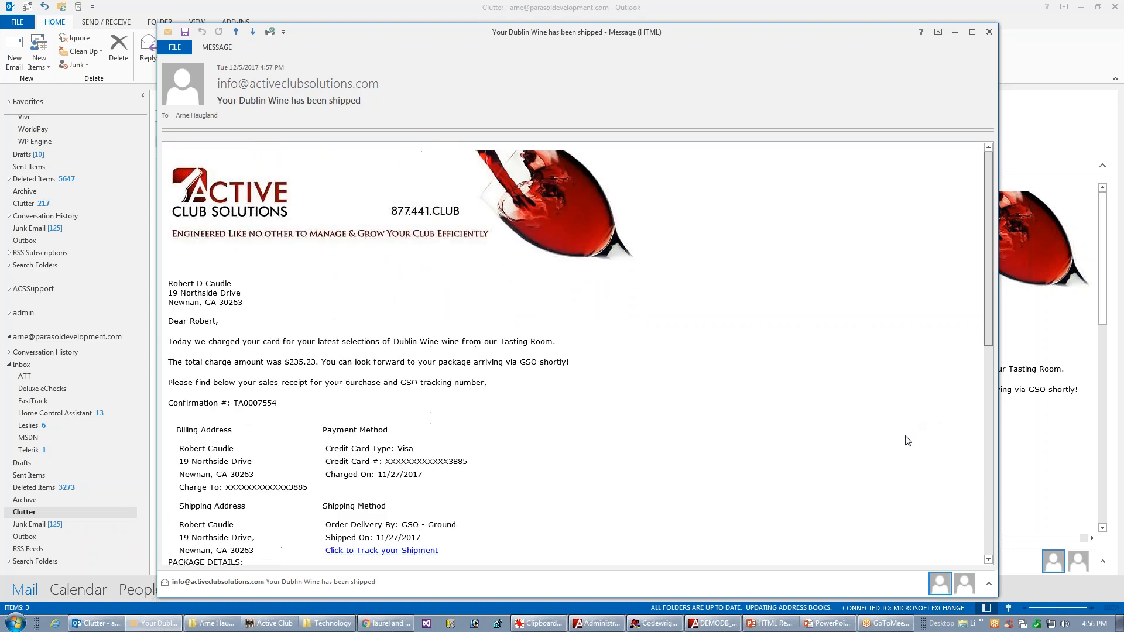
scroll(890, 455, "down", 1)
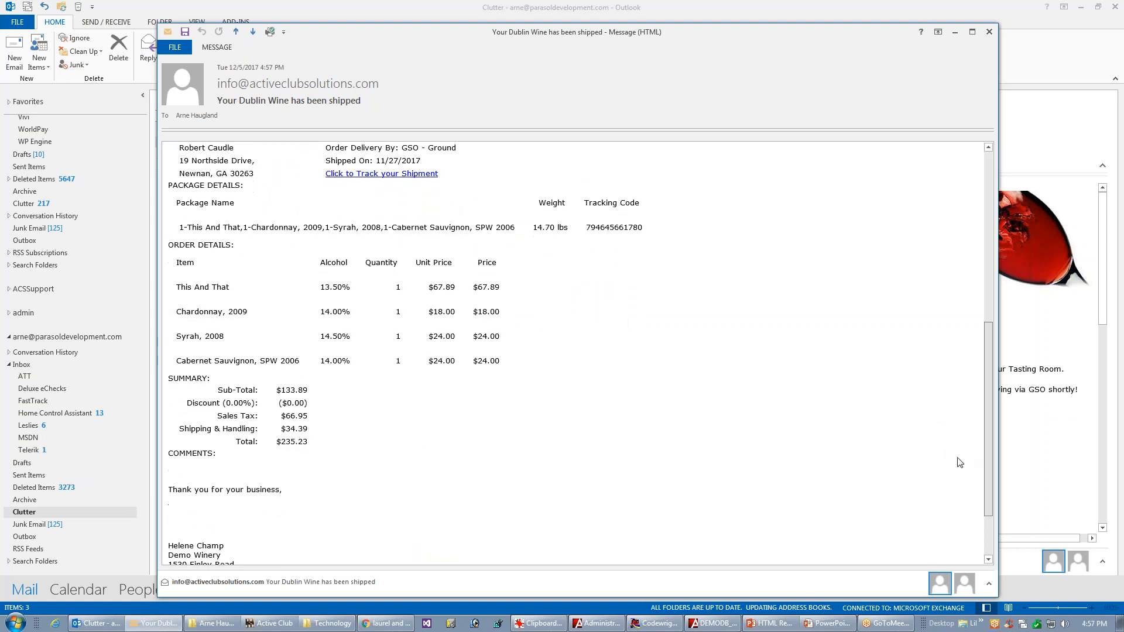
left_click_drag(971, 436, 986, 264)
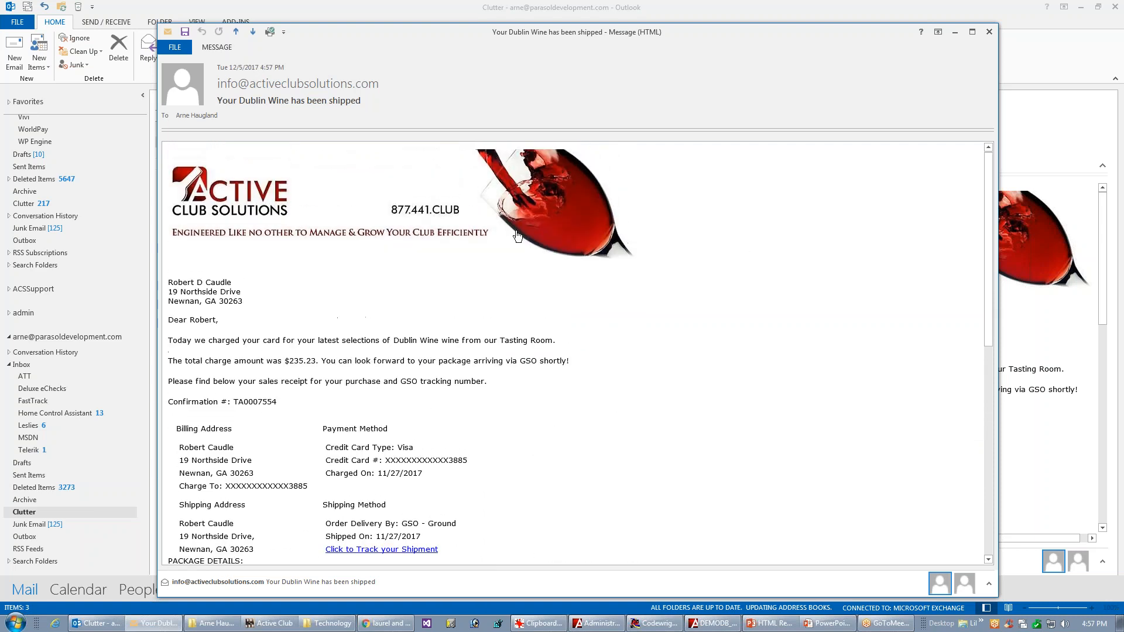
left_click(990, 33)
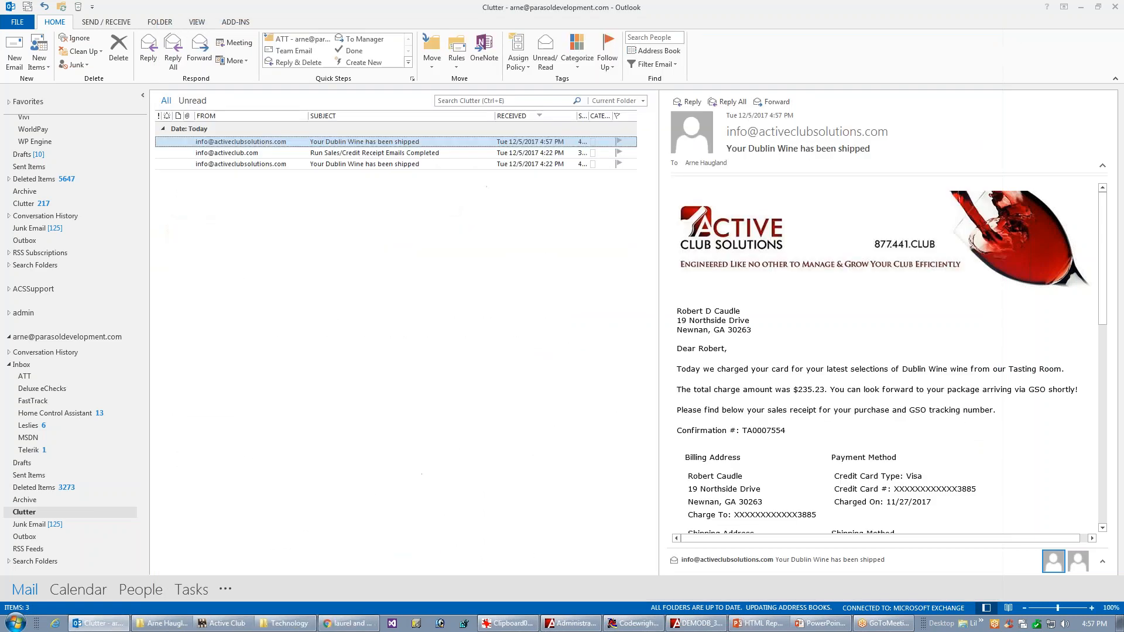
Step: Switch back to the template editor and open the table properties of the billing and shipping address table in design view
key("alt+Tab")
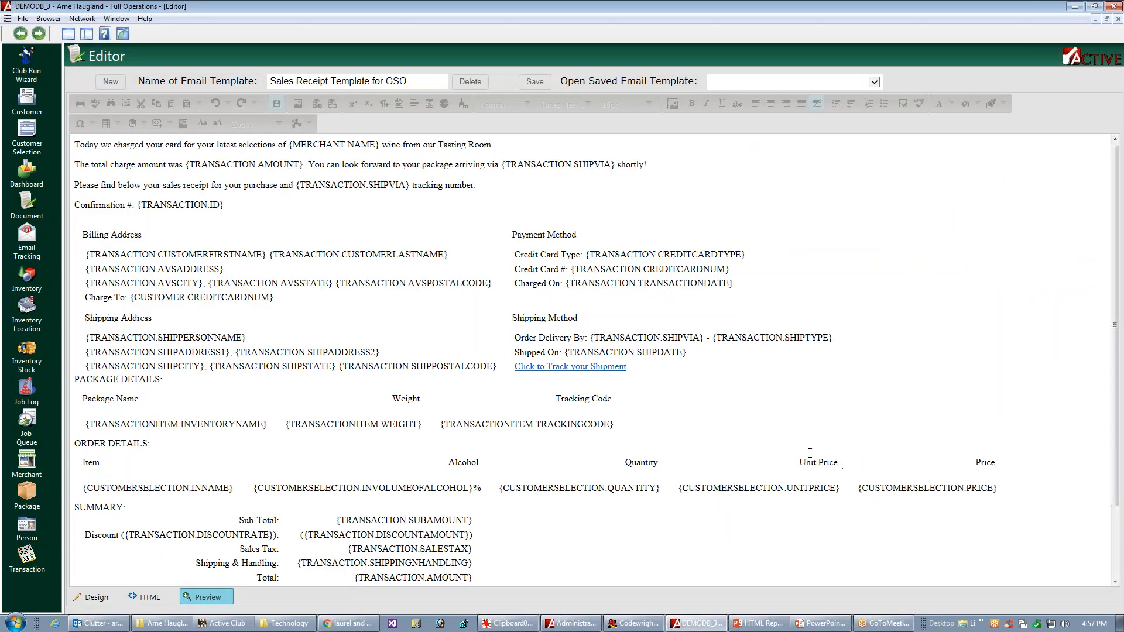
left_click(95, 599)
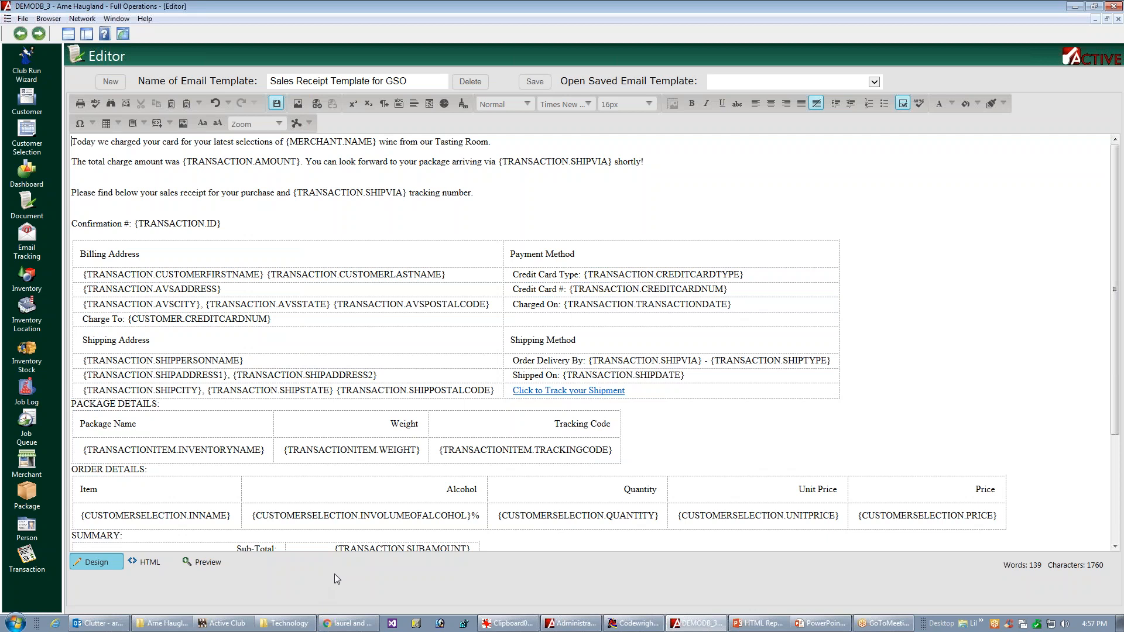
left_click(841, 317)
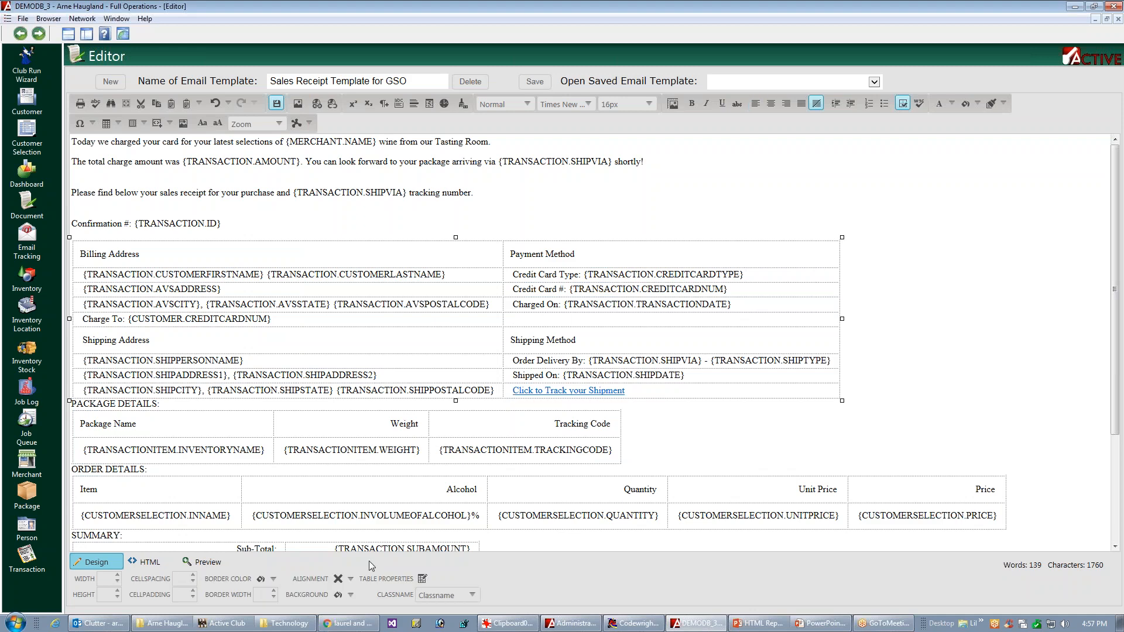
left_click(422, 579)
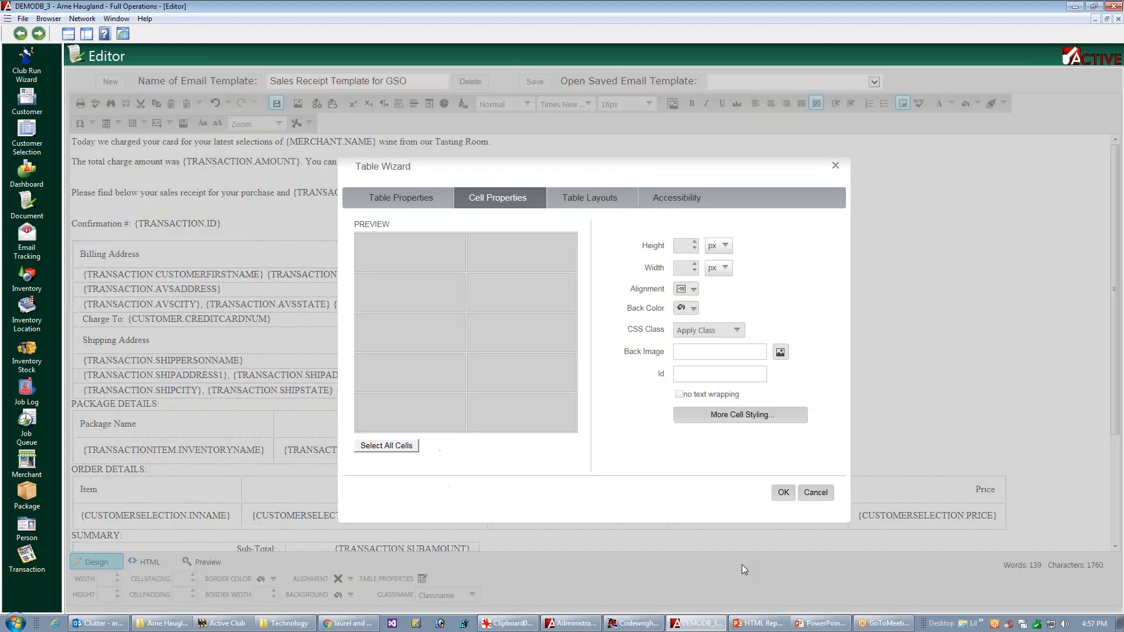
Step: Give the Billing Address, Payment Method, Shipping Address and Shipping Method heading cells a medium blue background
left_click(495, 202)
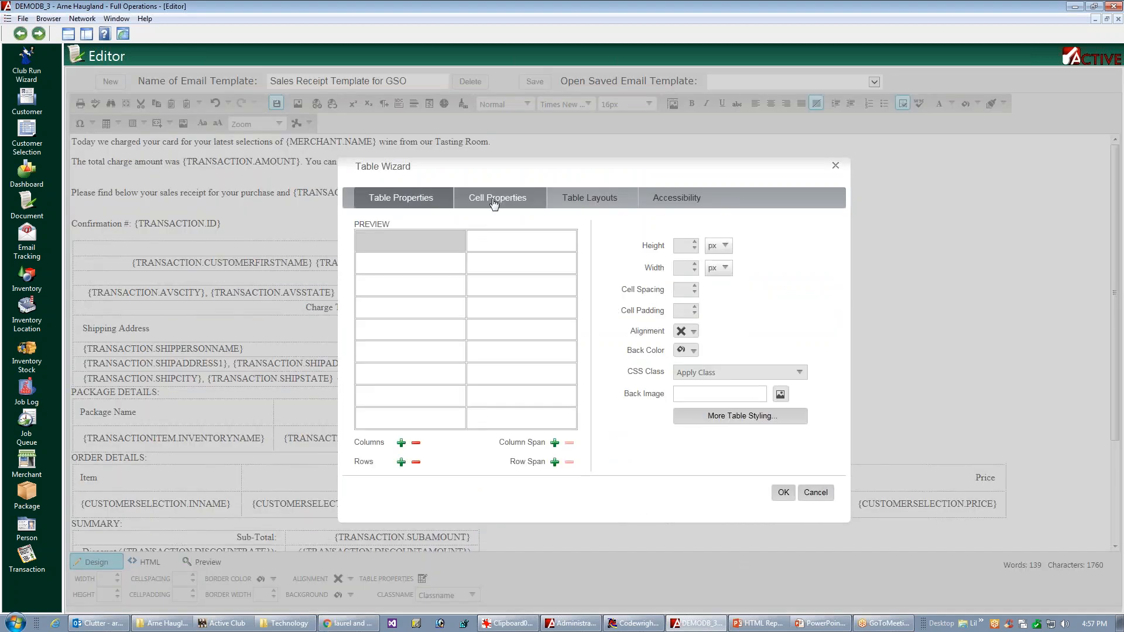
left_click(497, 247)
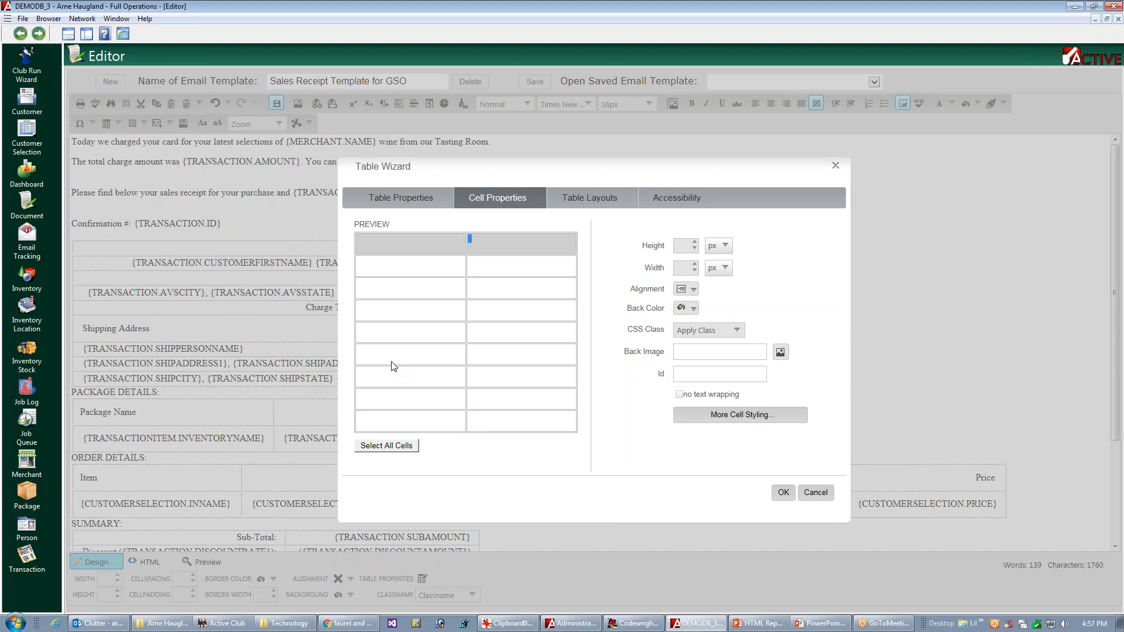
left_click(501, 361)
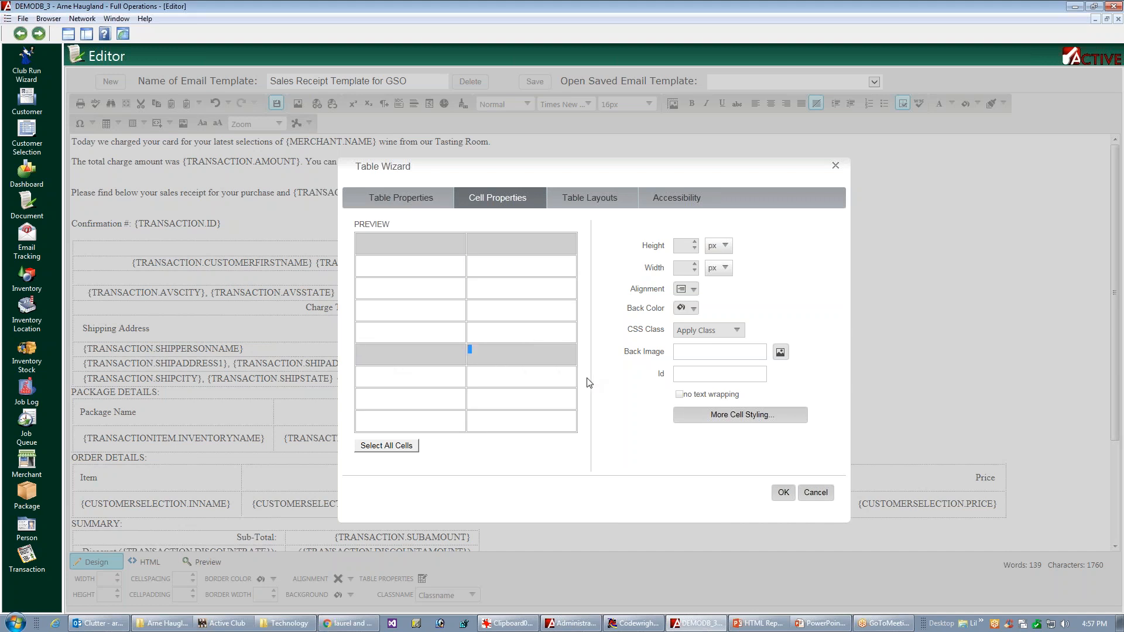
left_click(696, 290)
left_click(696, 291)
left_click(695, 292)
left_click(742, 295)
left_click(695, 308)
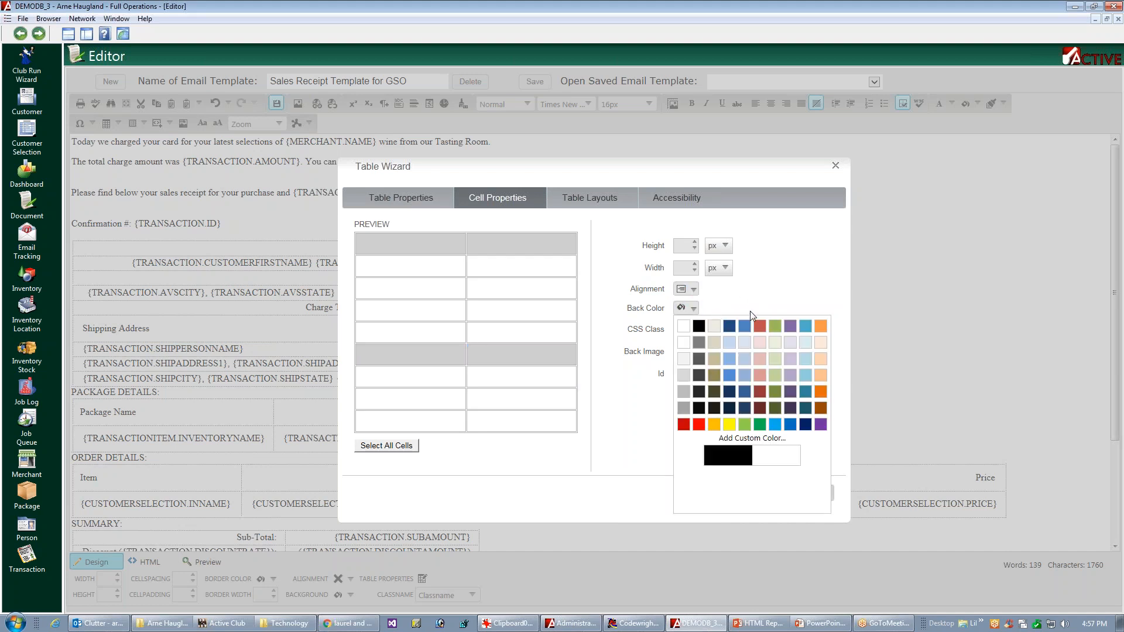
left_click(730, 375)
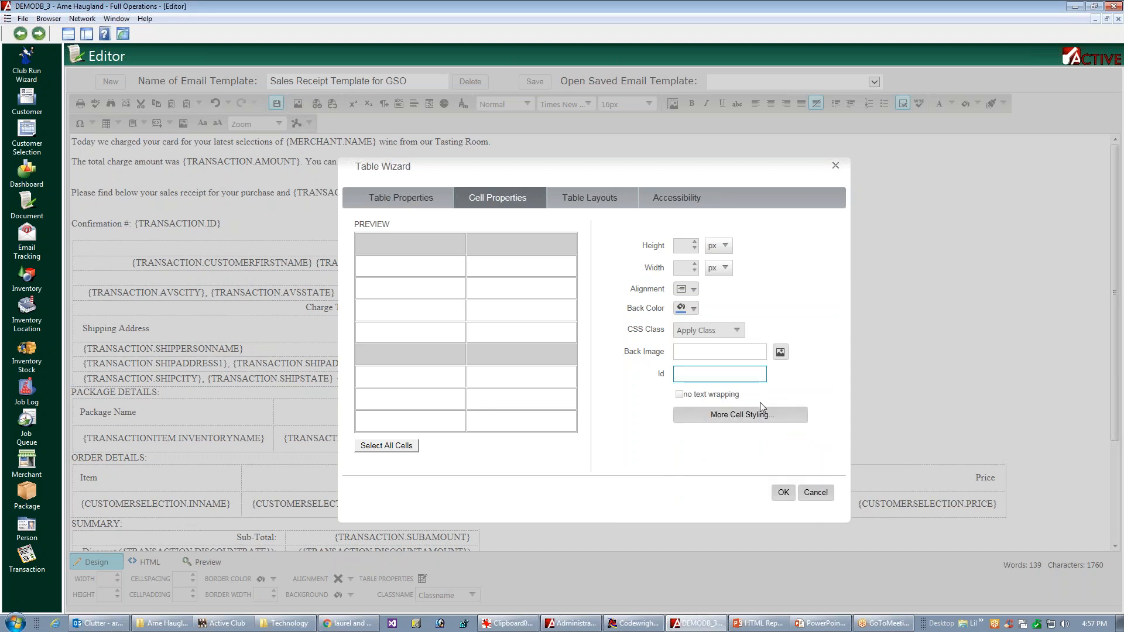
left_click(784, 492)
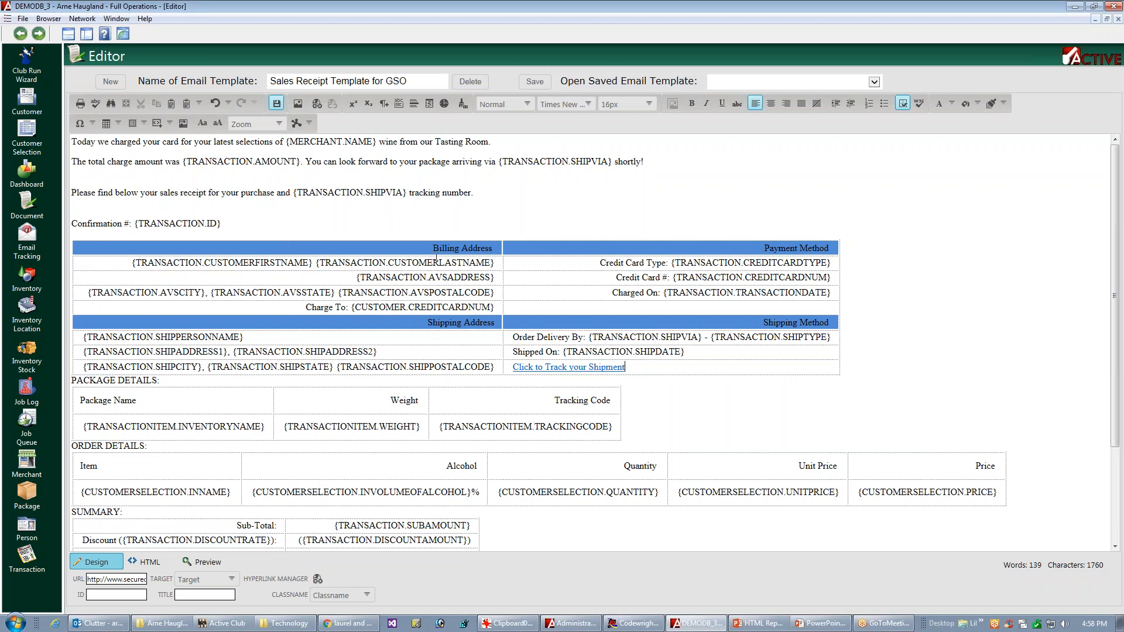
Step: Save the template and set the alignment of the address table's four heading cells to middle left
left_click(842, 293)
key("ctrl+s")
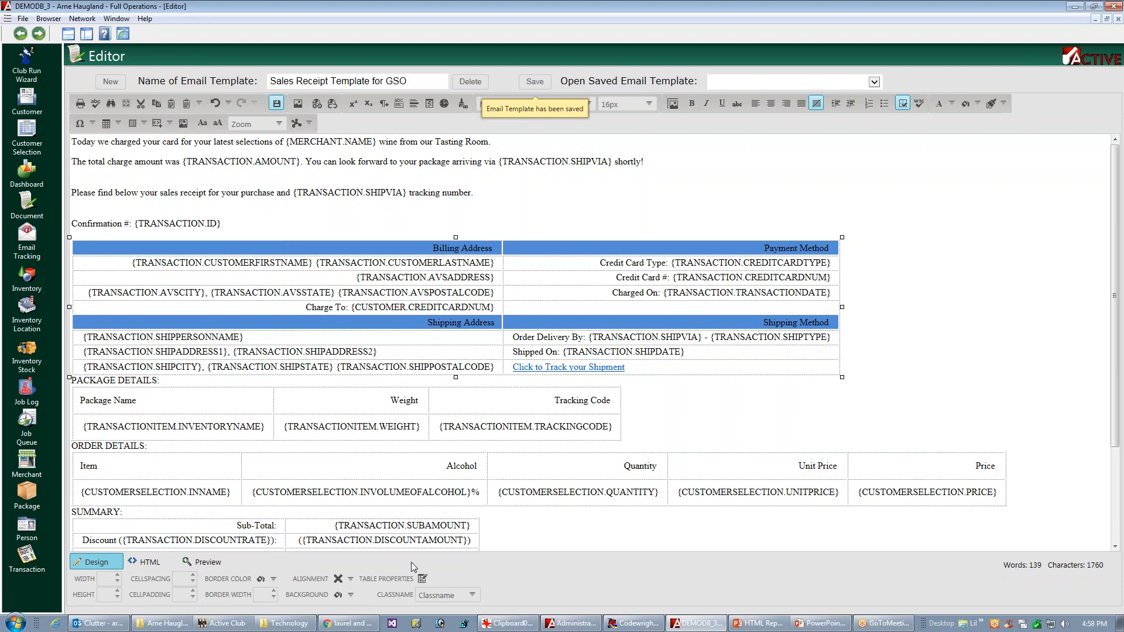
left_click(422, 578)
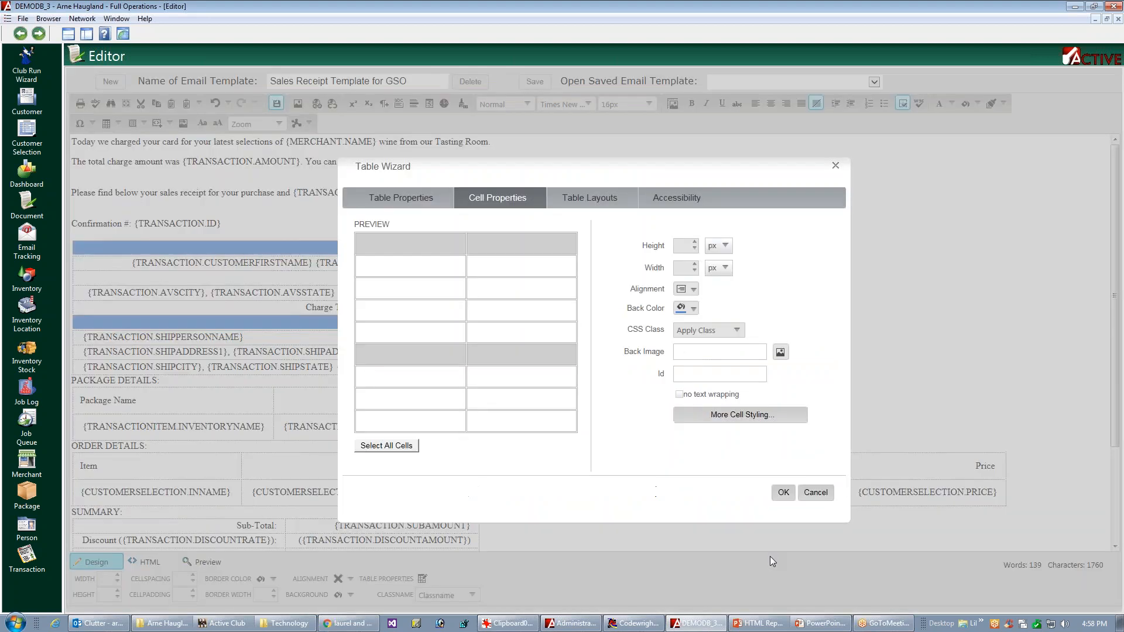
left_click(509, 199)
left_click(507, 246)
left_click(389, 359)
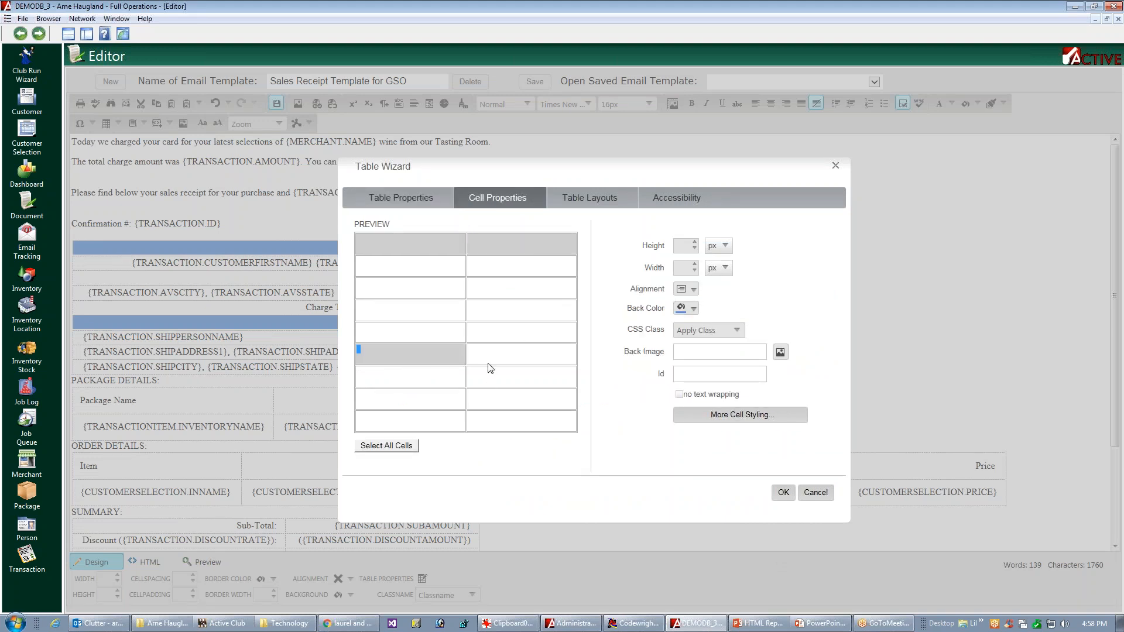
left_click(523, 358)
left_click(691, 291)
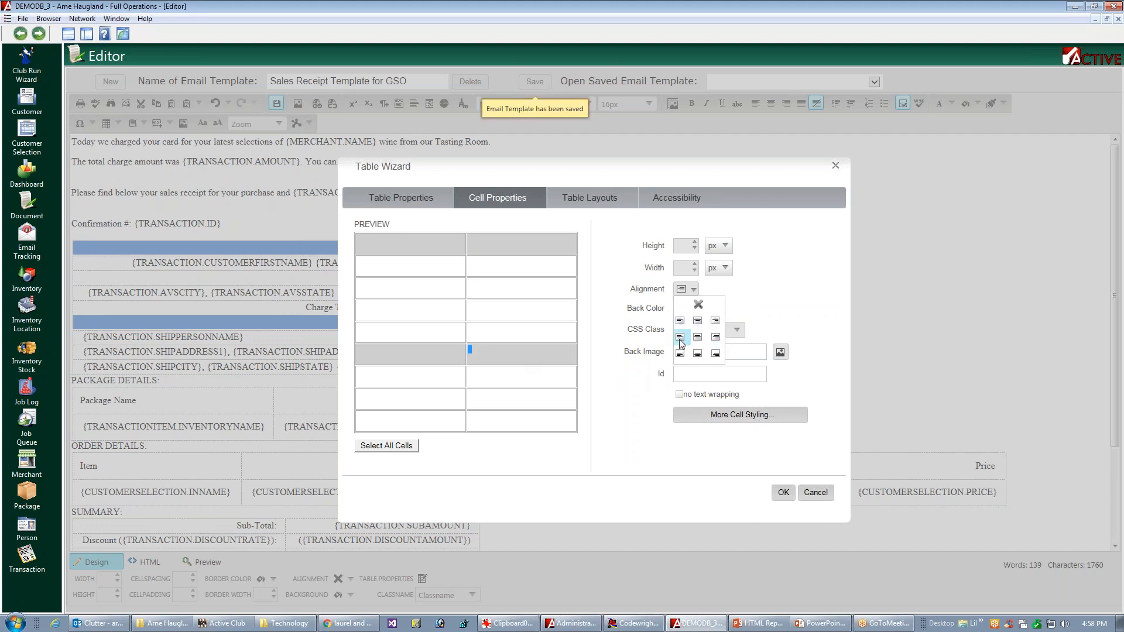
left_click(680, 338)
left_click(784, 494)
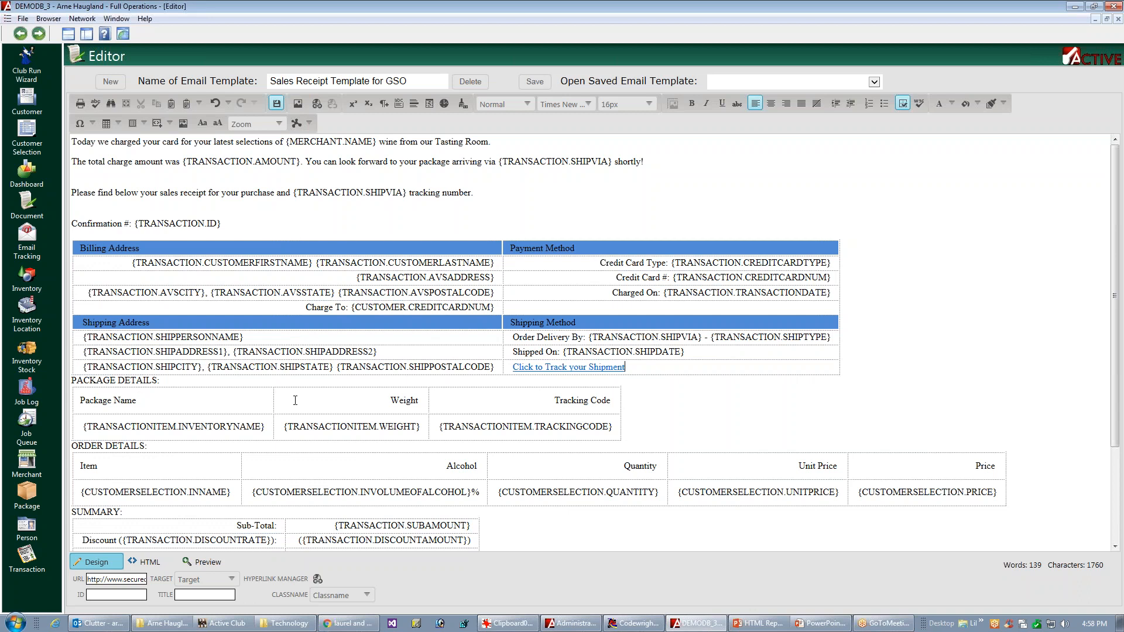
Step: Give the Package Name, Weight and Tracking Code heading cells of the package details table a #548dd4 blue background
left_click(615, 426)
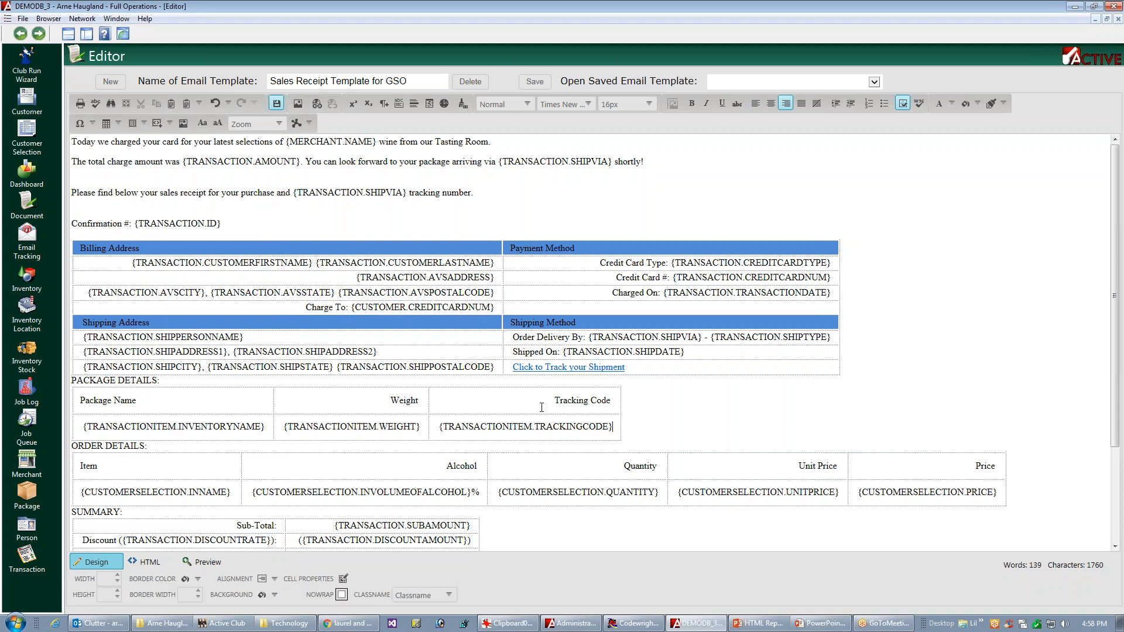
left_click(166, 400)
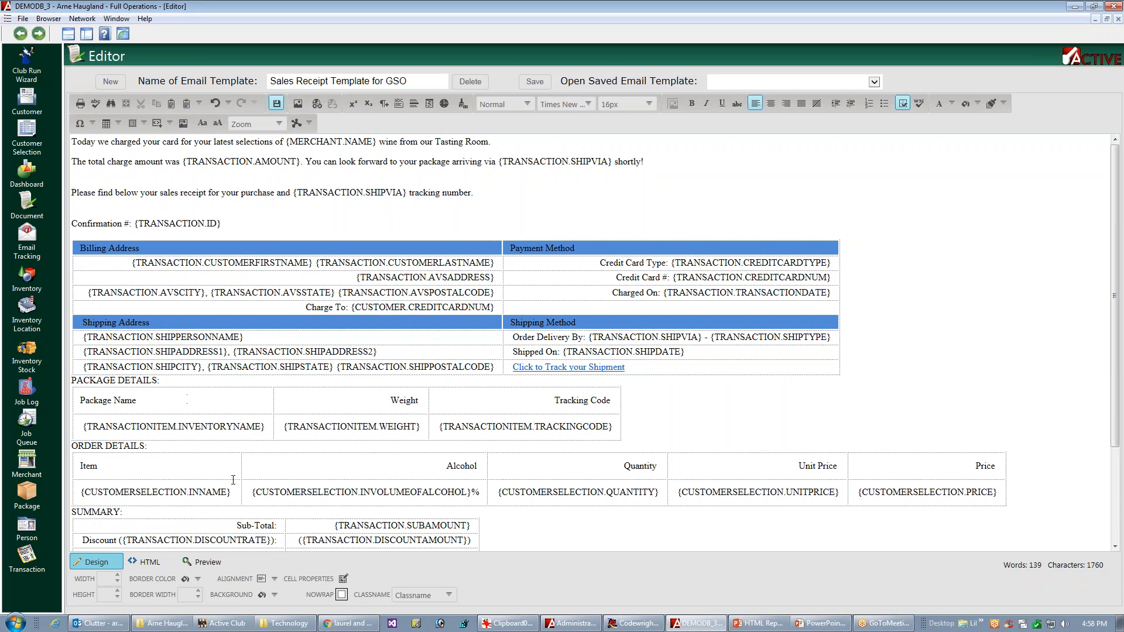
left_click(273, 595)
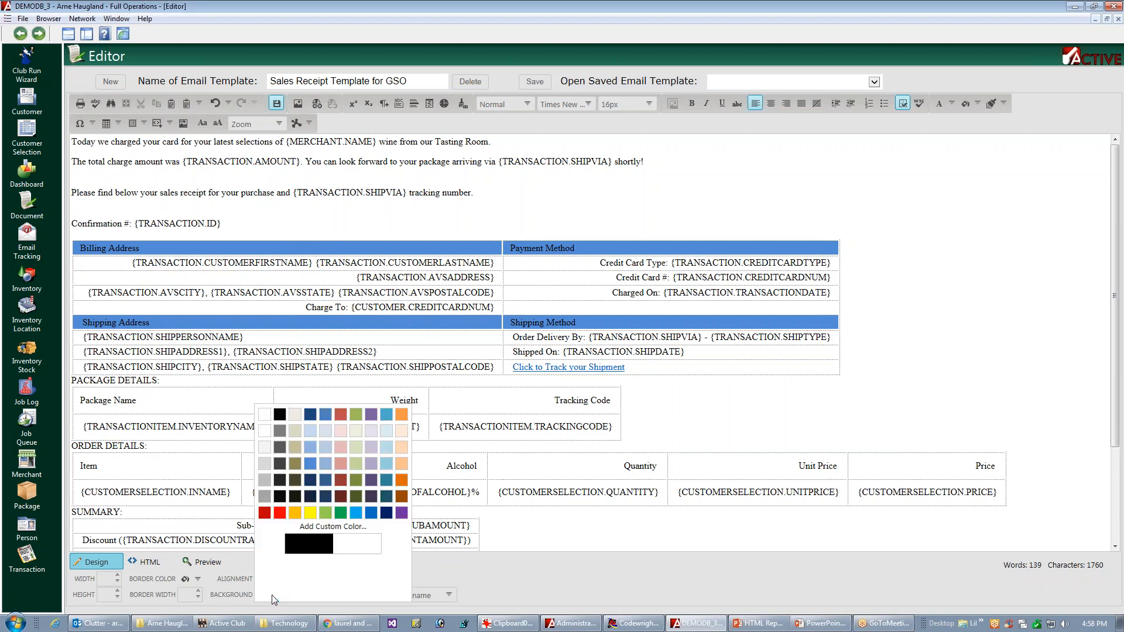
left_click(316, 466)
left_click(303, 529)
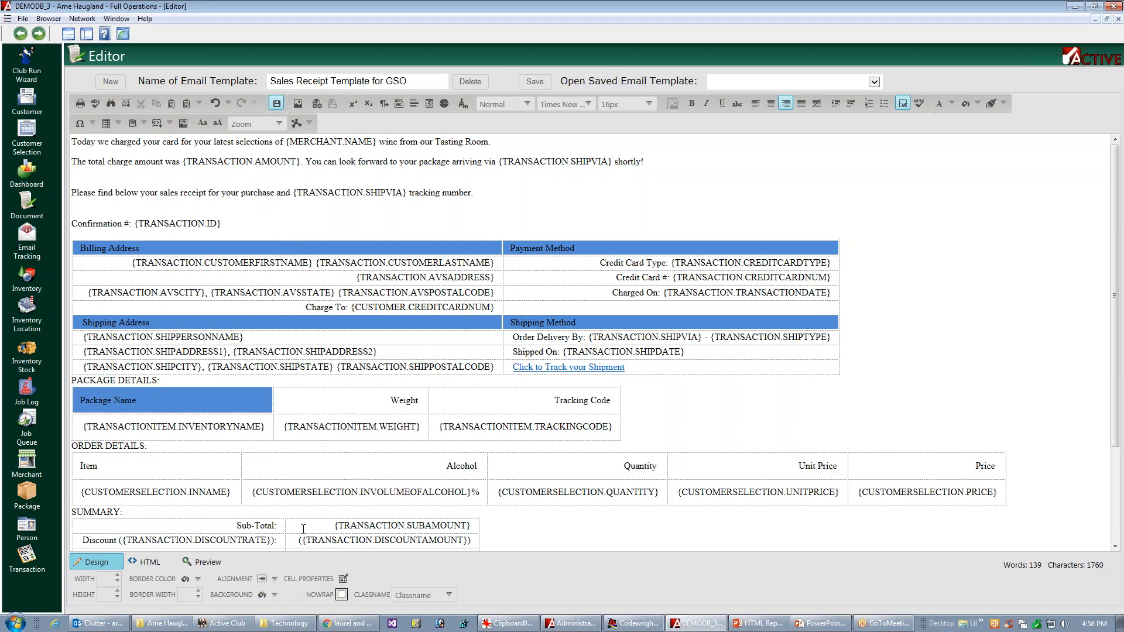
left_click(279, 593)
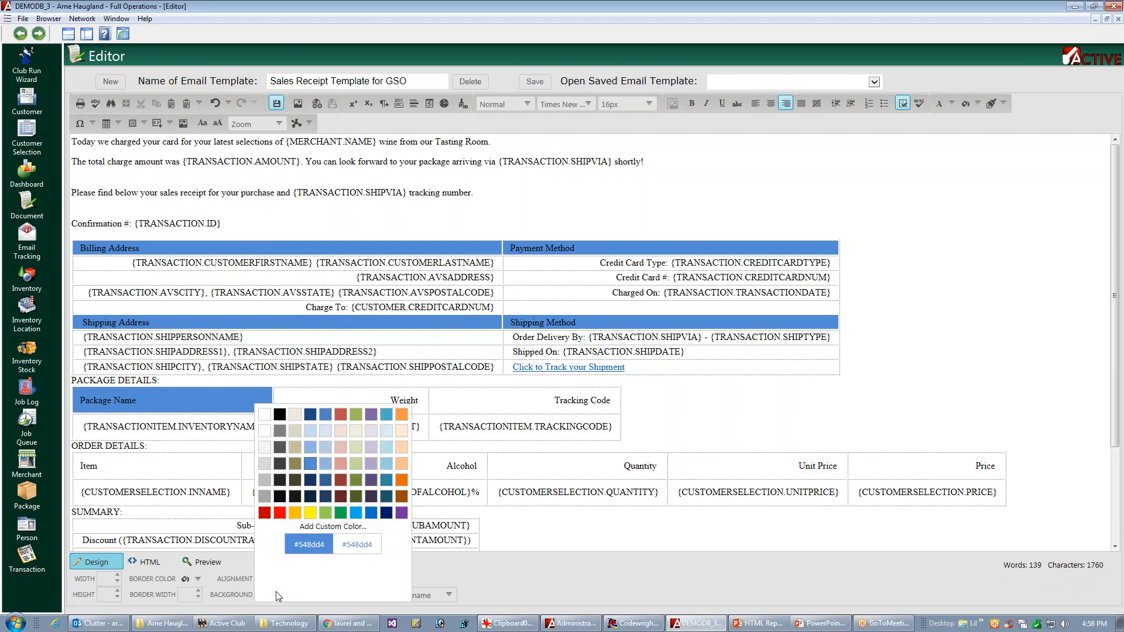
left_click(316, 465)
left_click(535, 405)
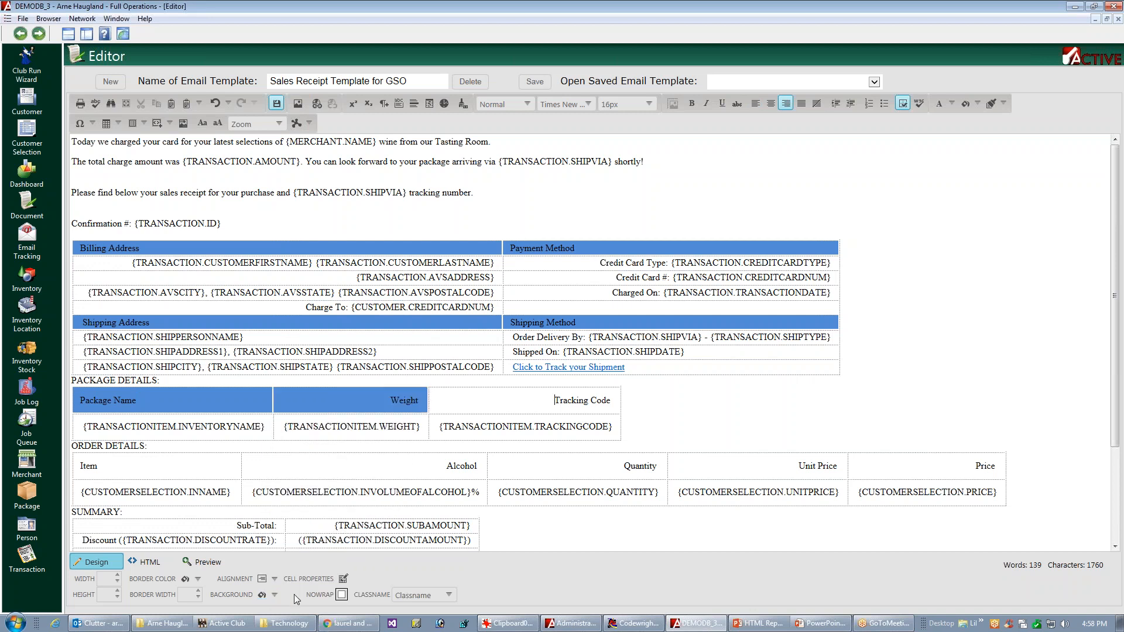
left_click(274, 595)
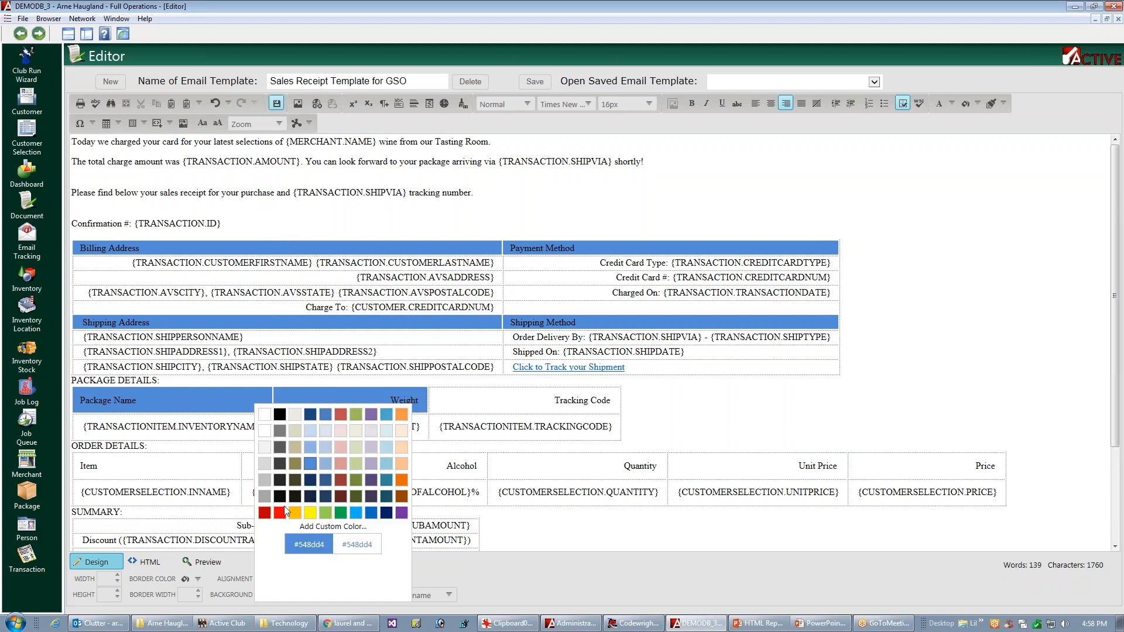
left_click(314, 458)
left_click(345, 462)
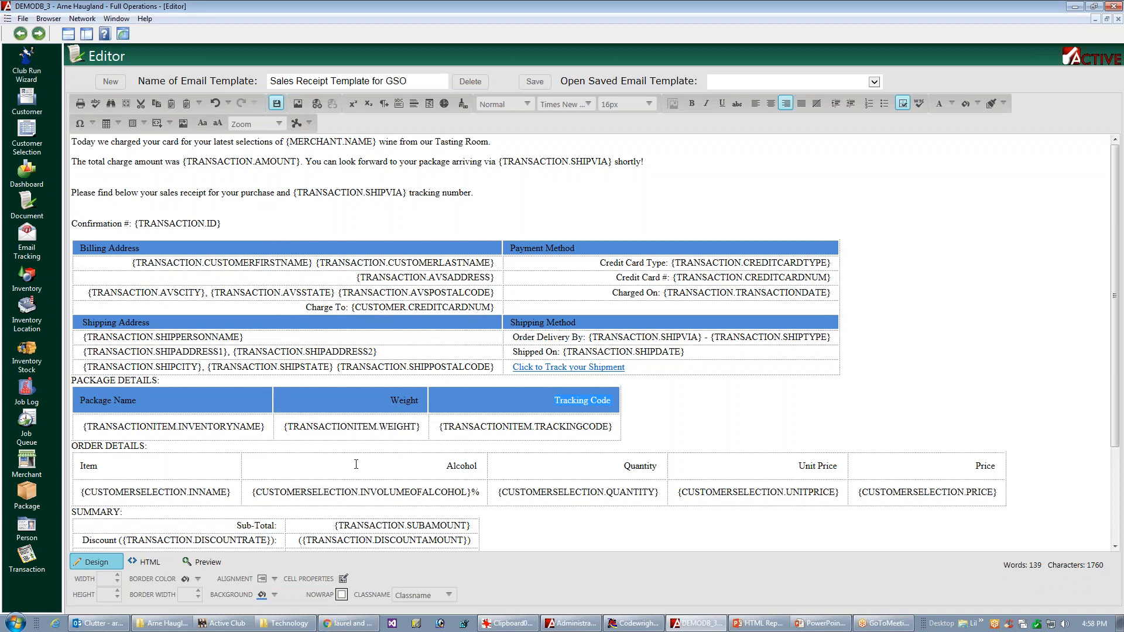
Step: Give the Item, Alcohol, Quantity, Unit Price and Price heading cells of the order details table a #548dd4 blue background
left_click(150, 475)
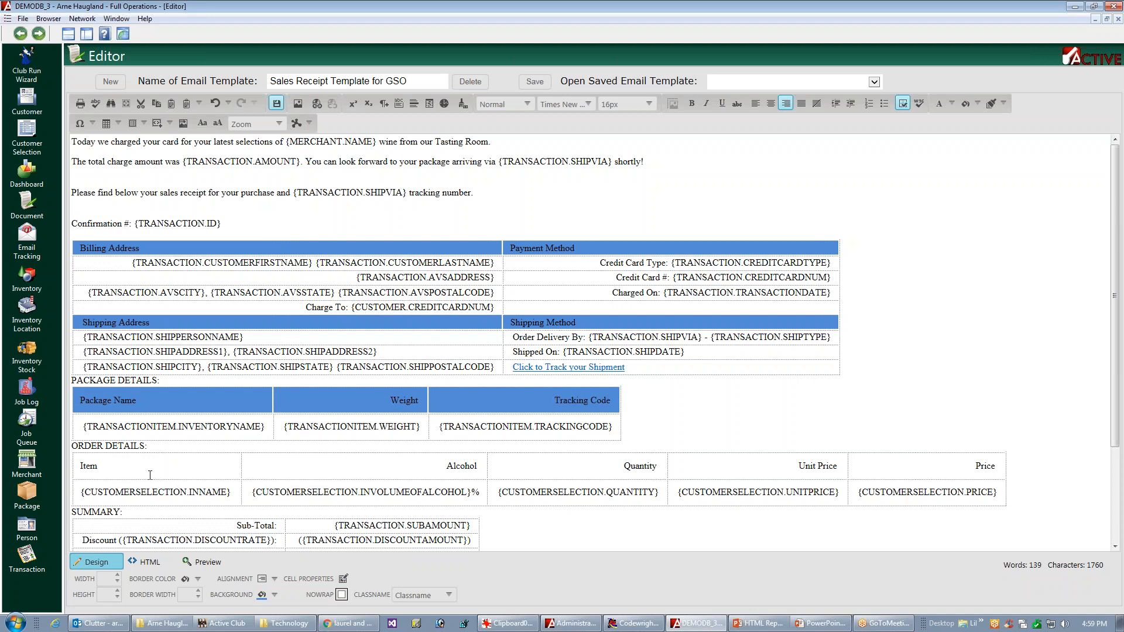
left_click(274, 595)
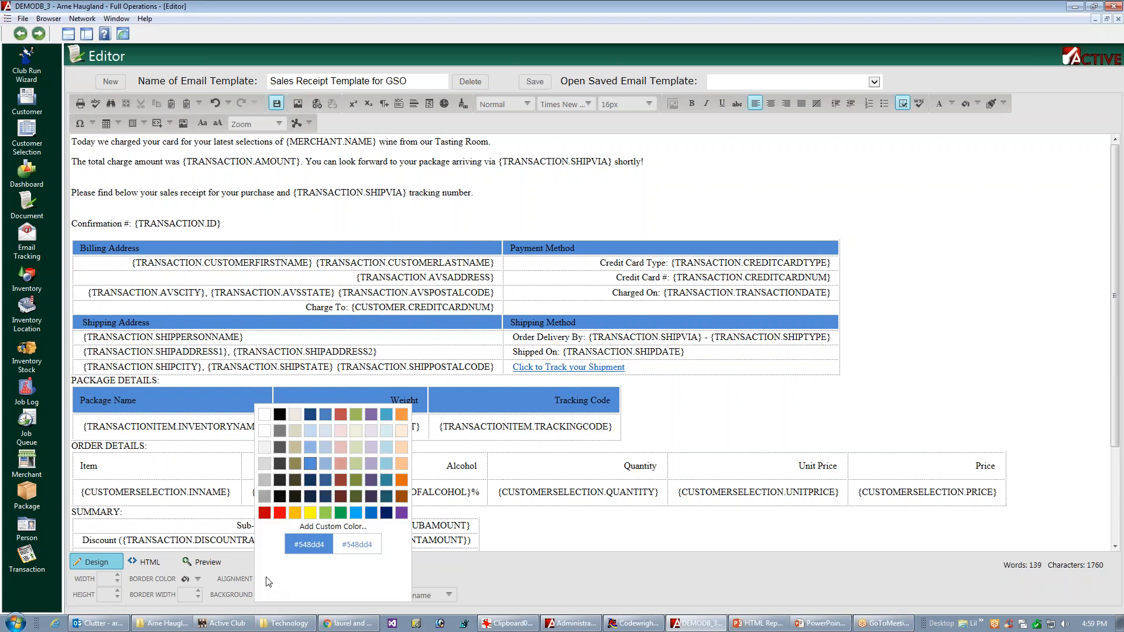
left_click(312, 462)
left_click(422, 475)
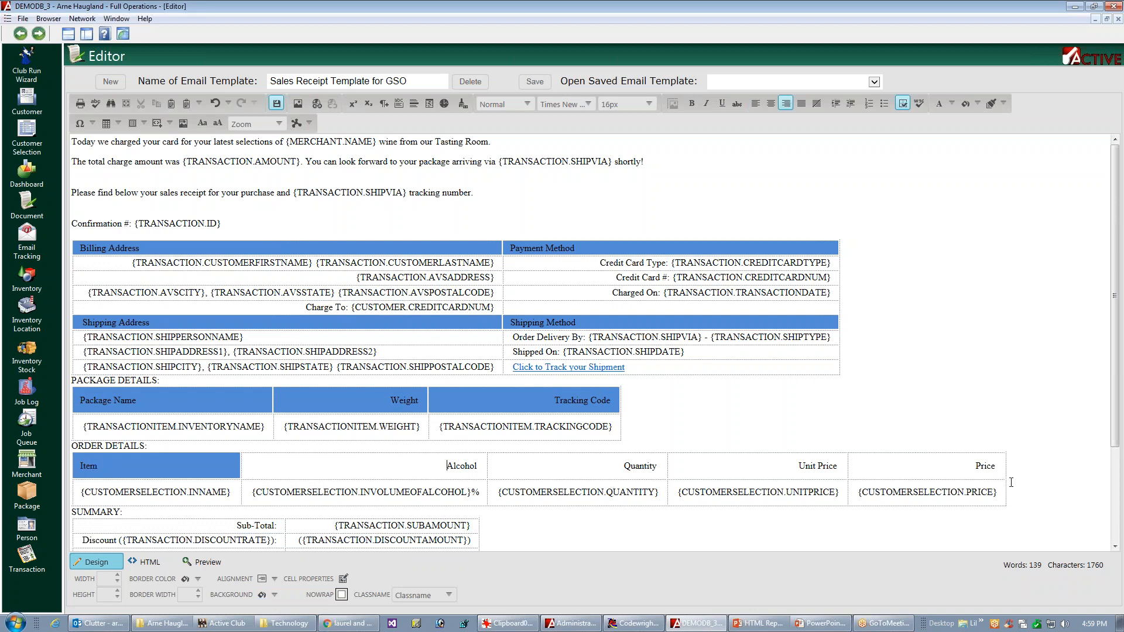
left_click(1033, 491)
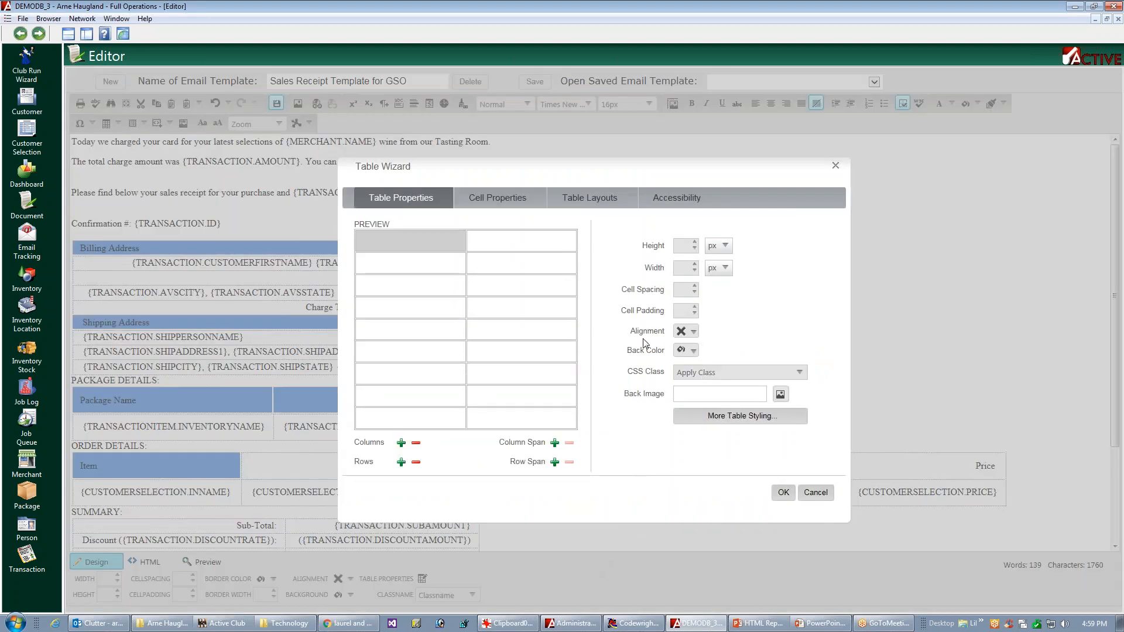
left_click(513, 210)
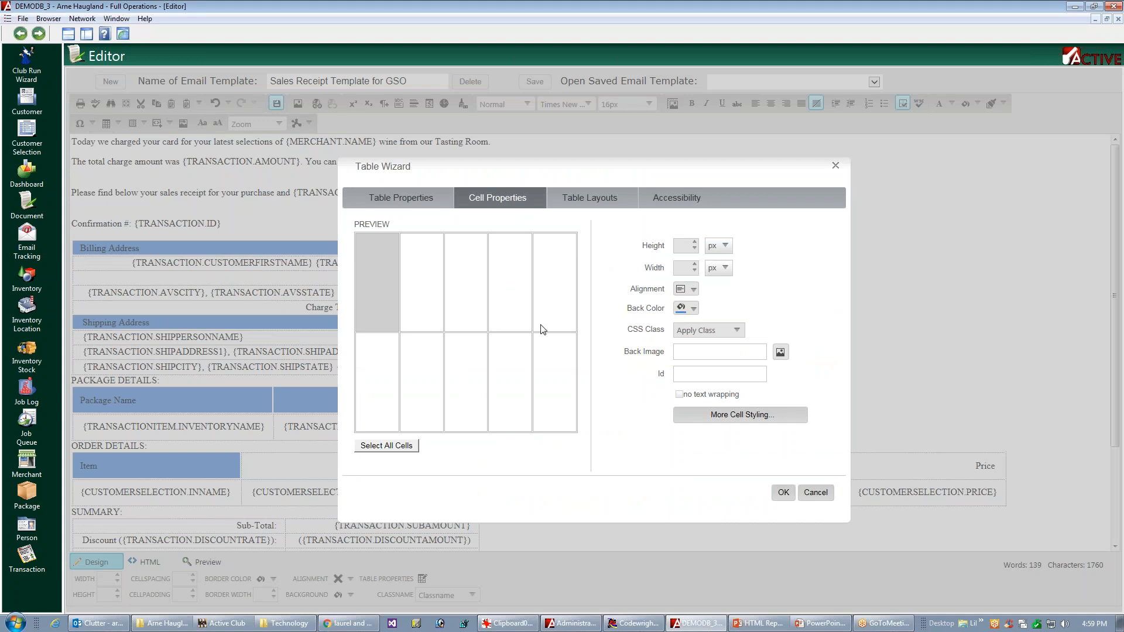
left_click_drag(436, 285, 775, 333)
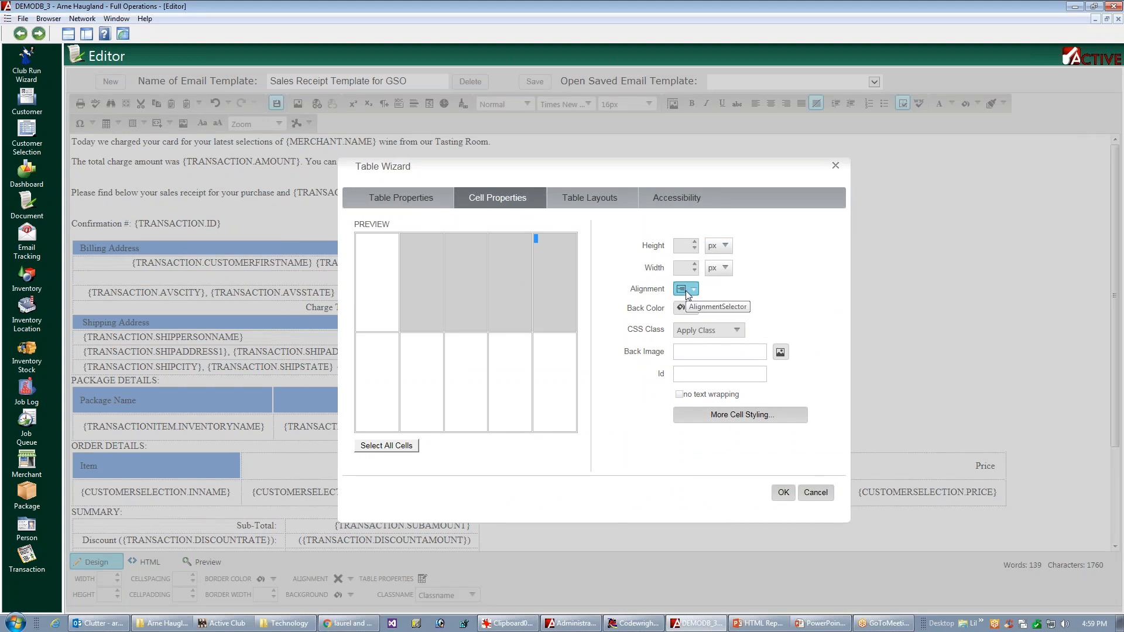
left_click(694, 310)
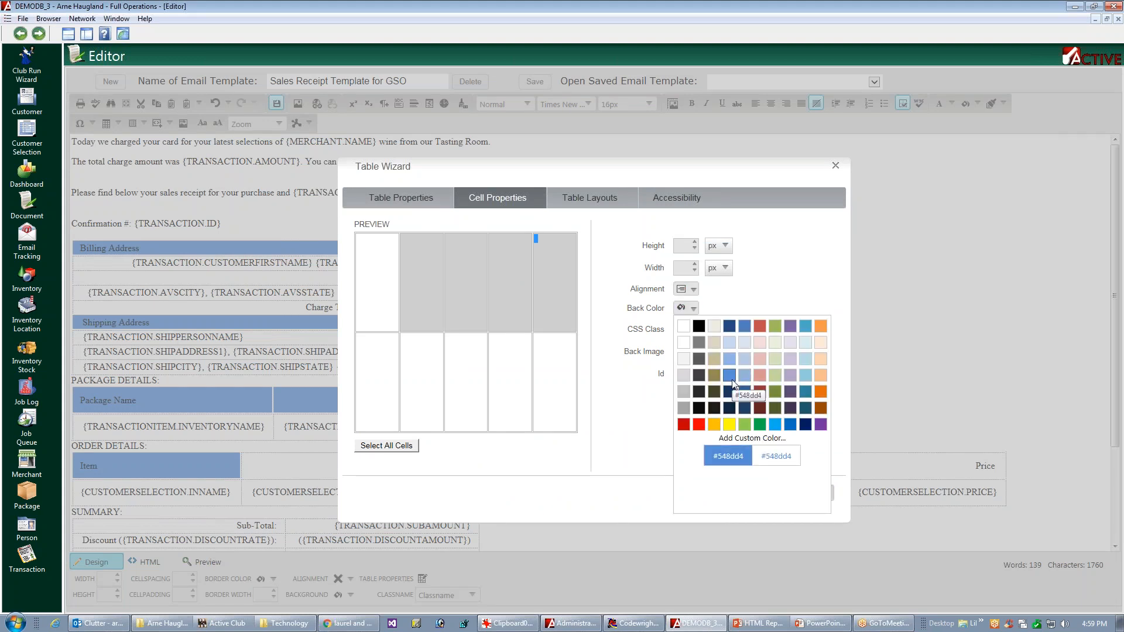
left_click(731, 379)
left_click(783, 494)
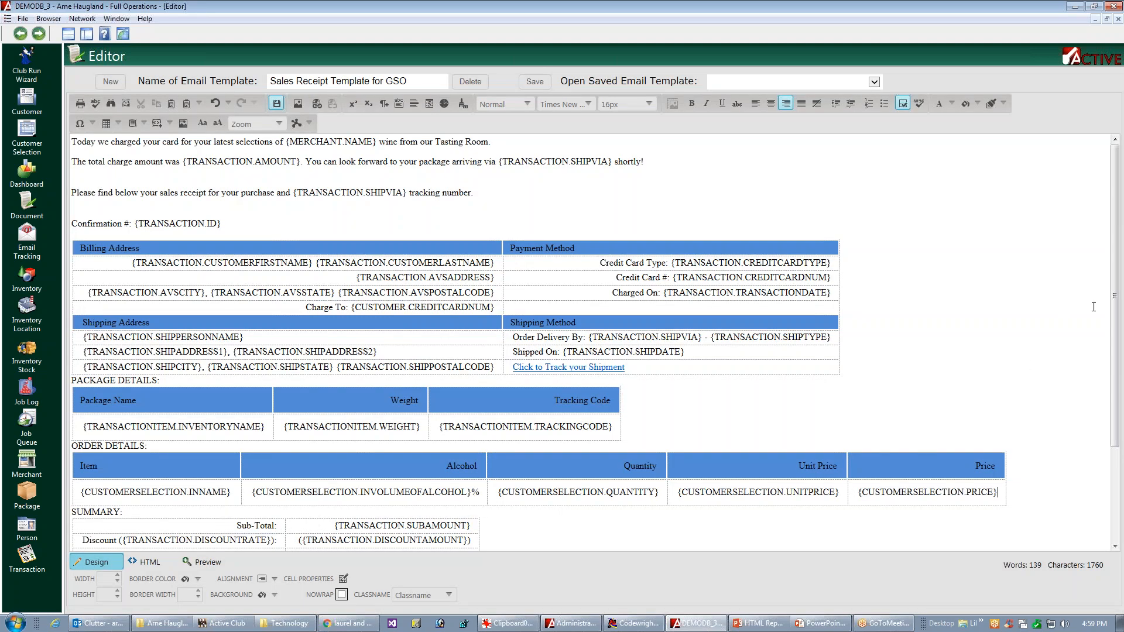
Step: Format the PACKAGE DETAILS and ORDER DETAILS section titles as Heading 3
scroll(1094, 316, "down", 2)
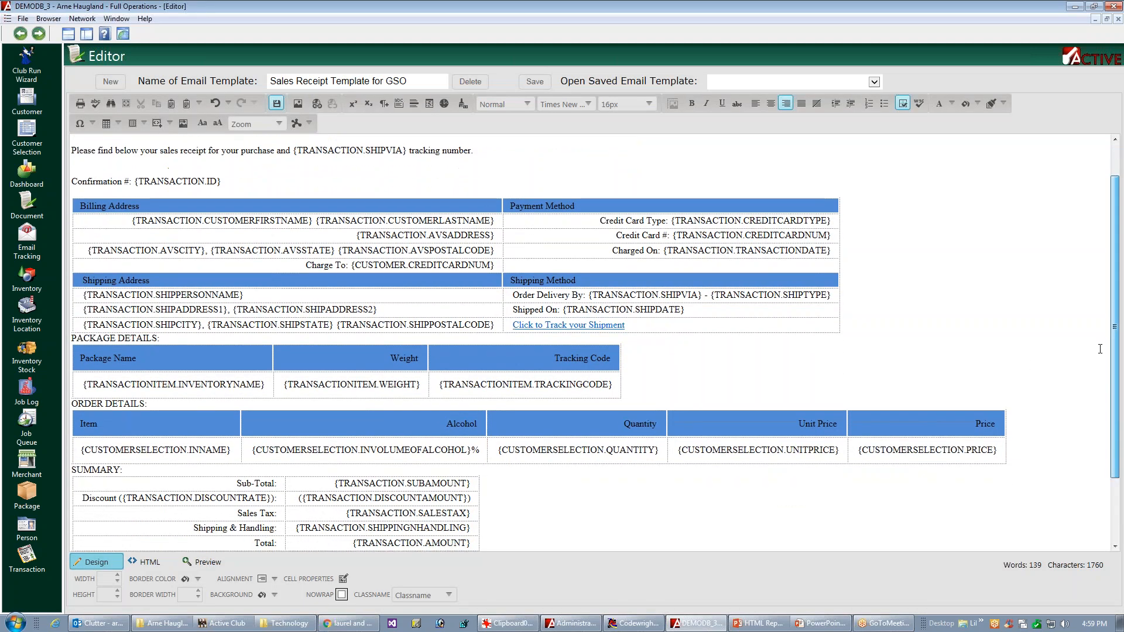
scroll(1100, 349, "down", 3)
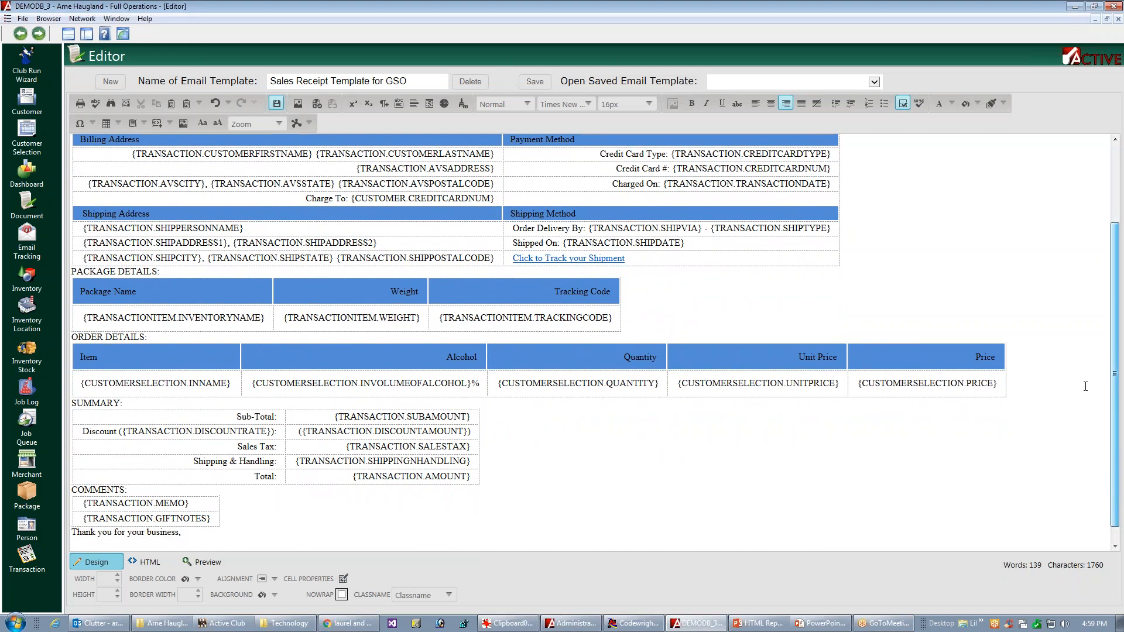
scroll(1085, 384, "up", 2)
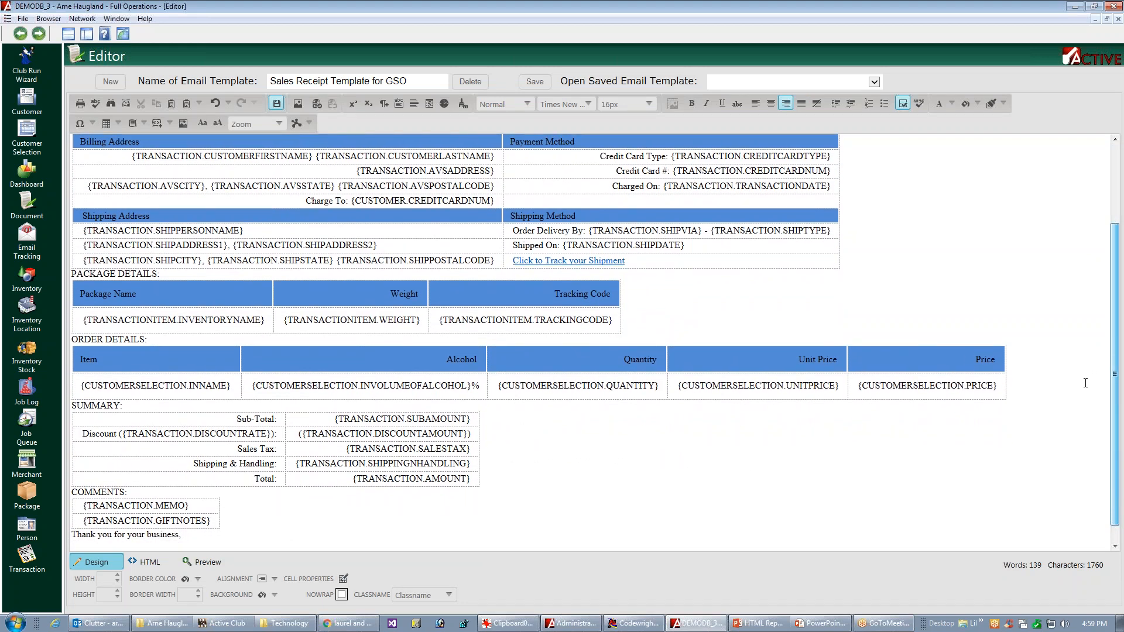
scroll(596, 342, "up", 3)
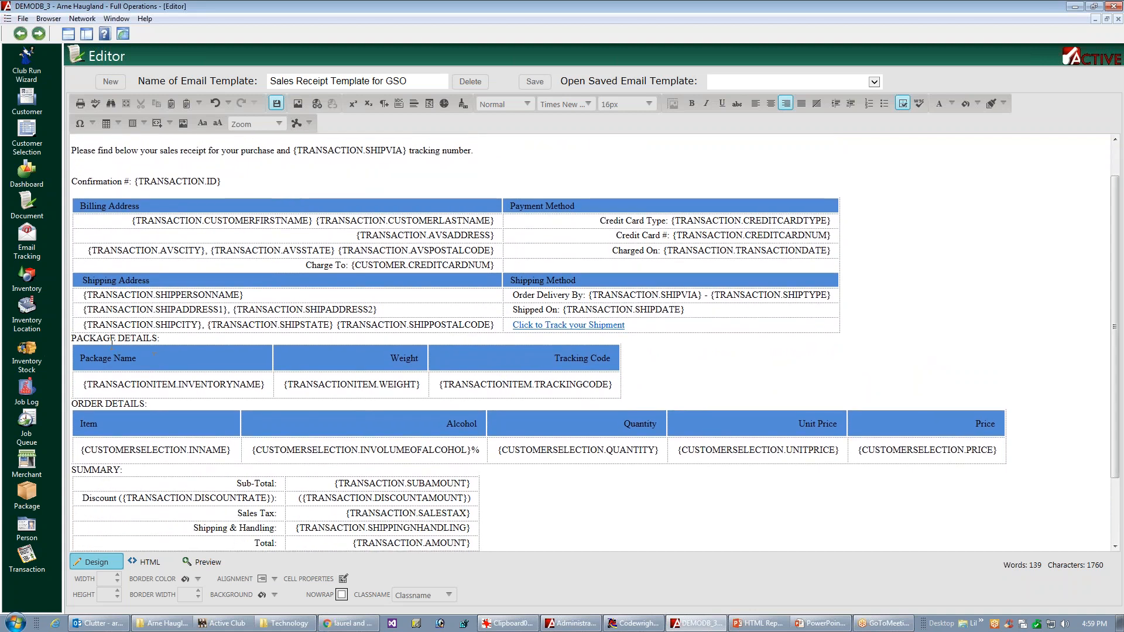
left_click(106, 338)
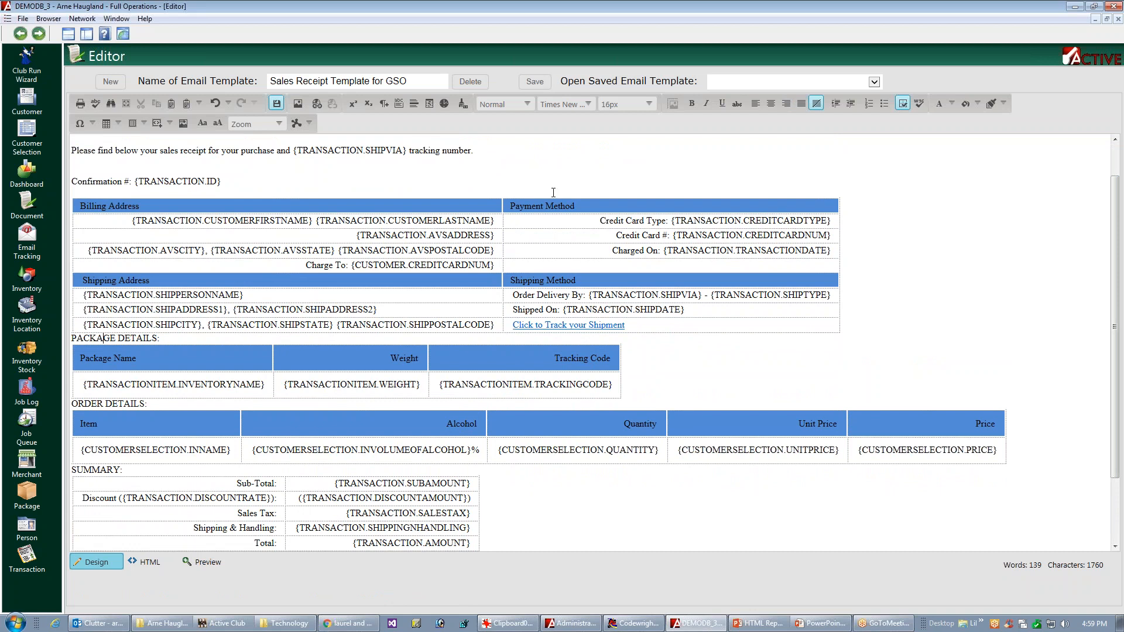
left_click(530, 103)
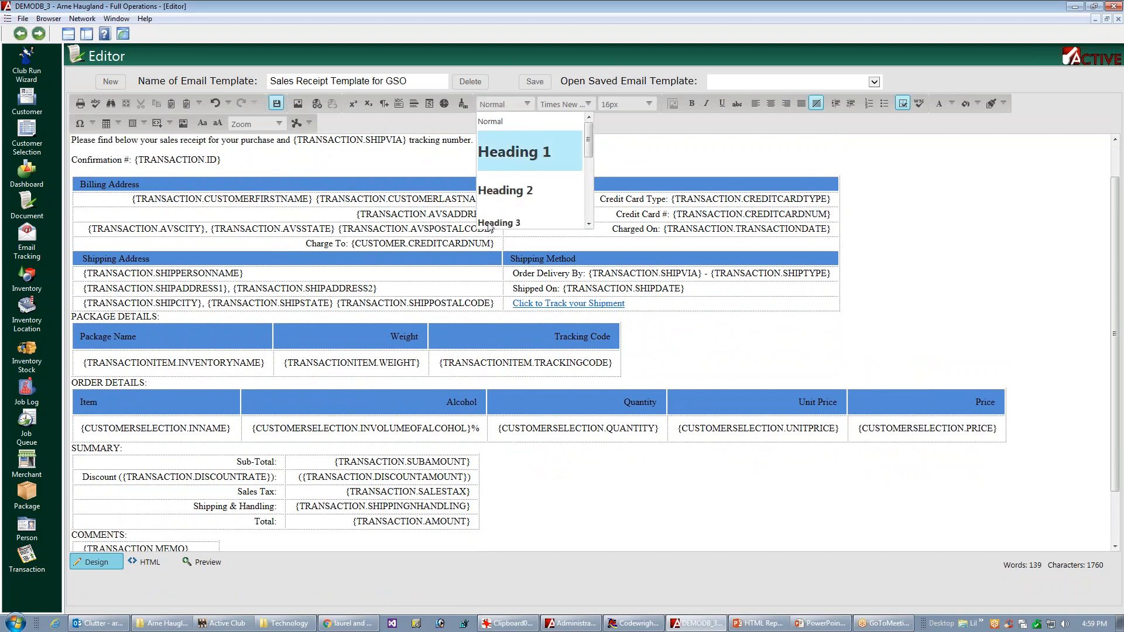
left_click(498, 223)
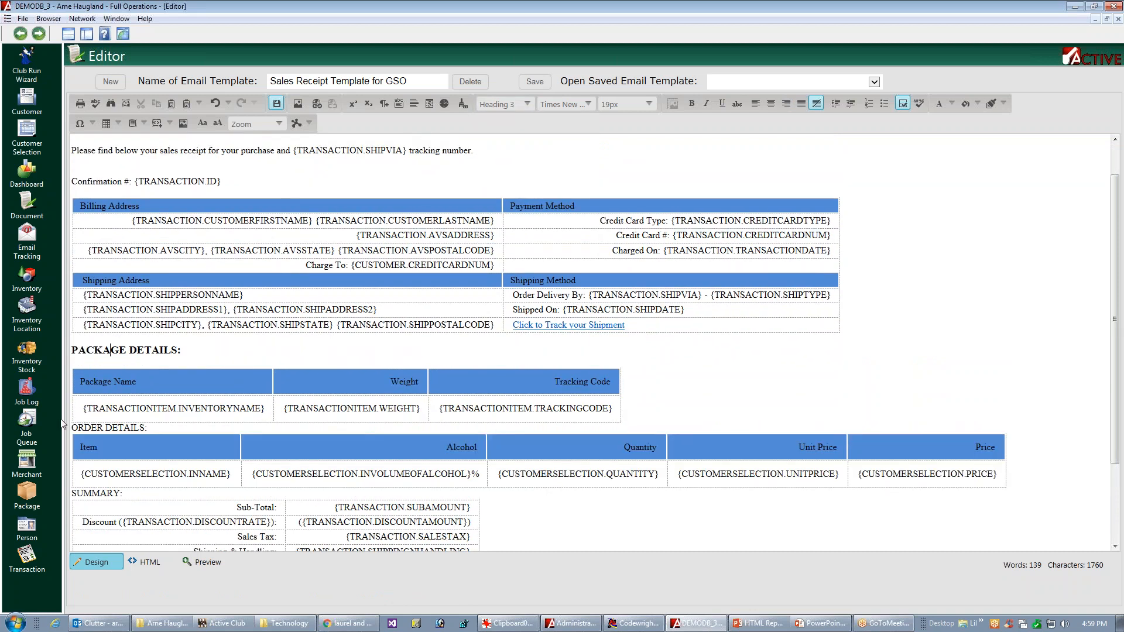
left_click(530, 106)
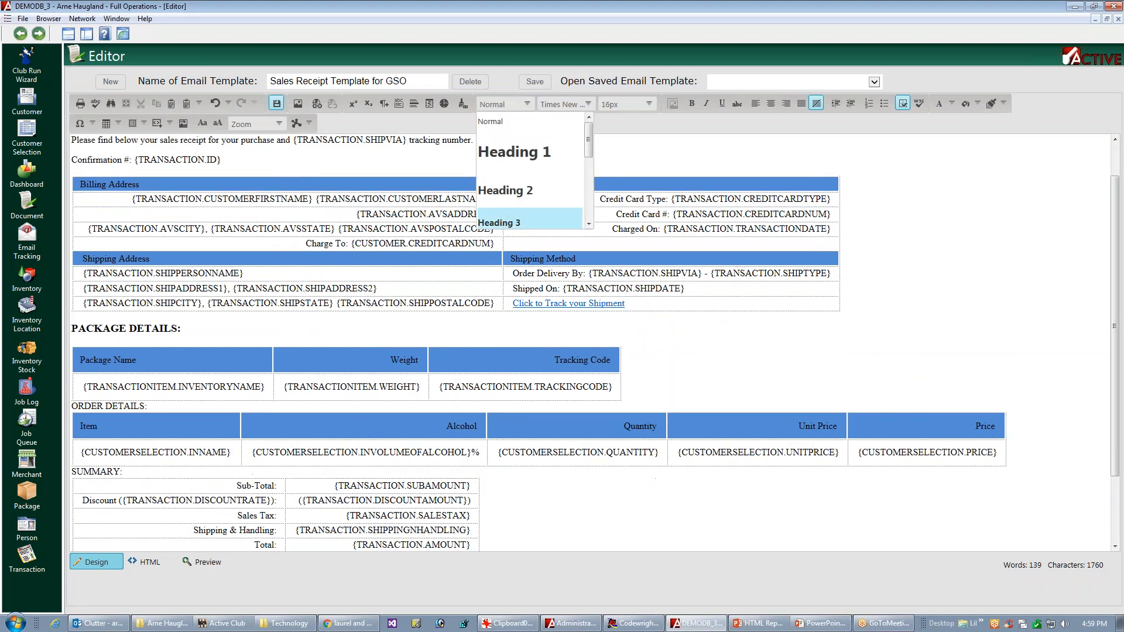
left_click(508, 224)
Step: Format the SUMMARY and COMMENTS section titles as Heading 3
left_click(109, 518)
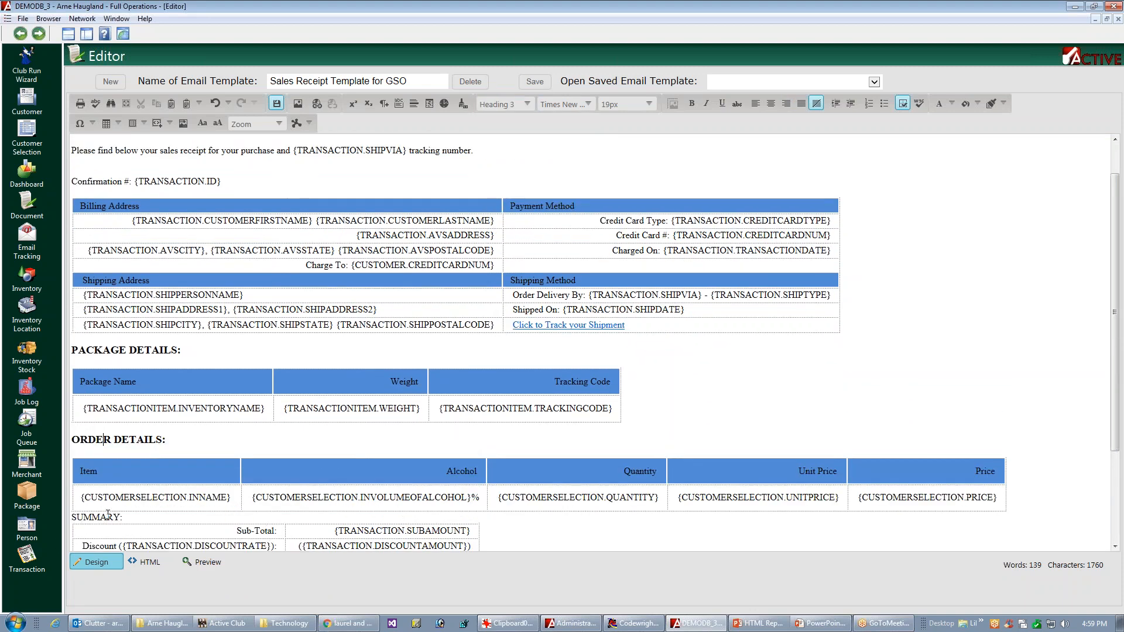
left_click(528, 106)
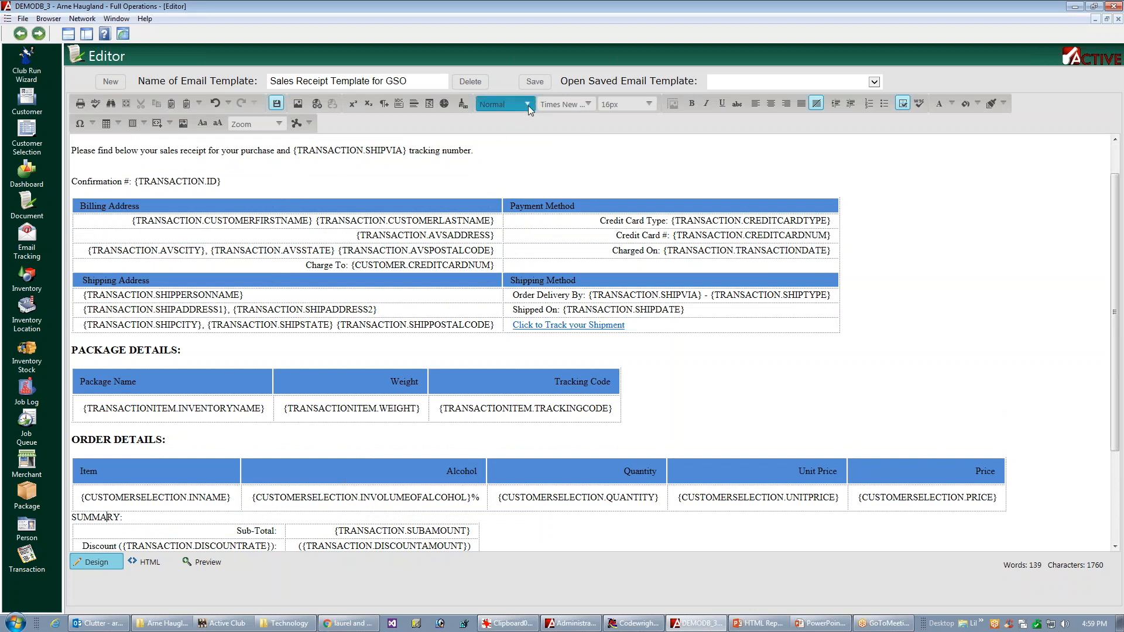
left_click(503, 224)
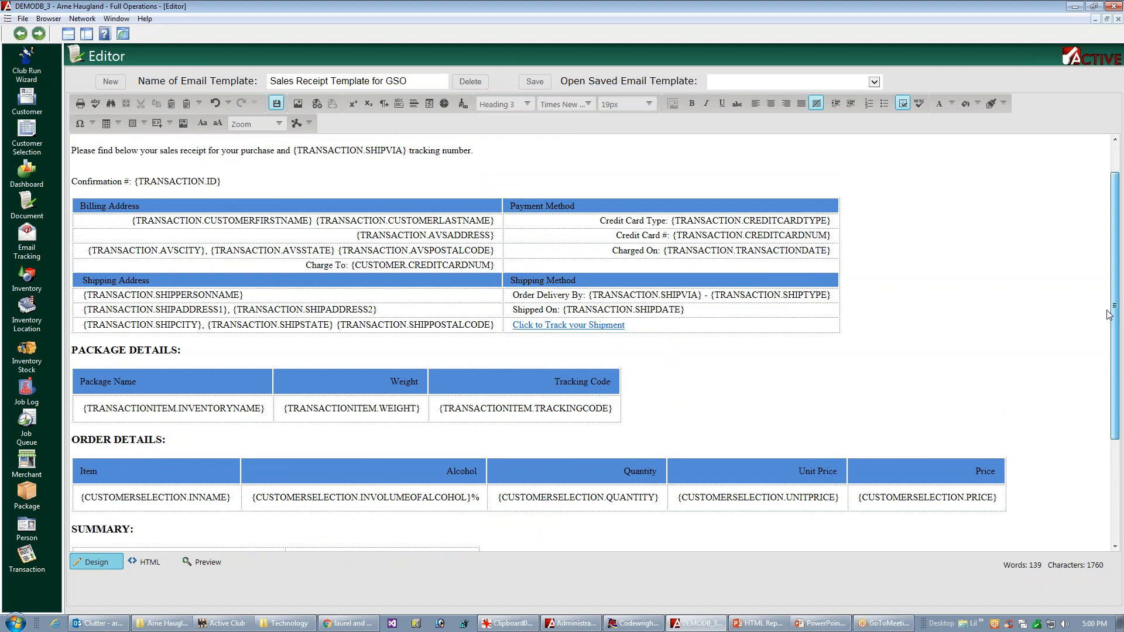
scroll(1080, 394, "down", 3)
scroll(1079, 394, "down", 1)
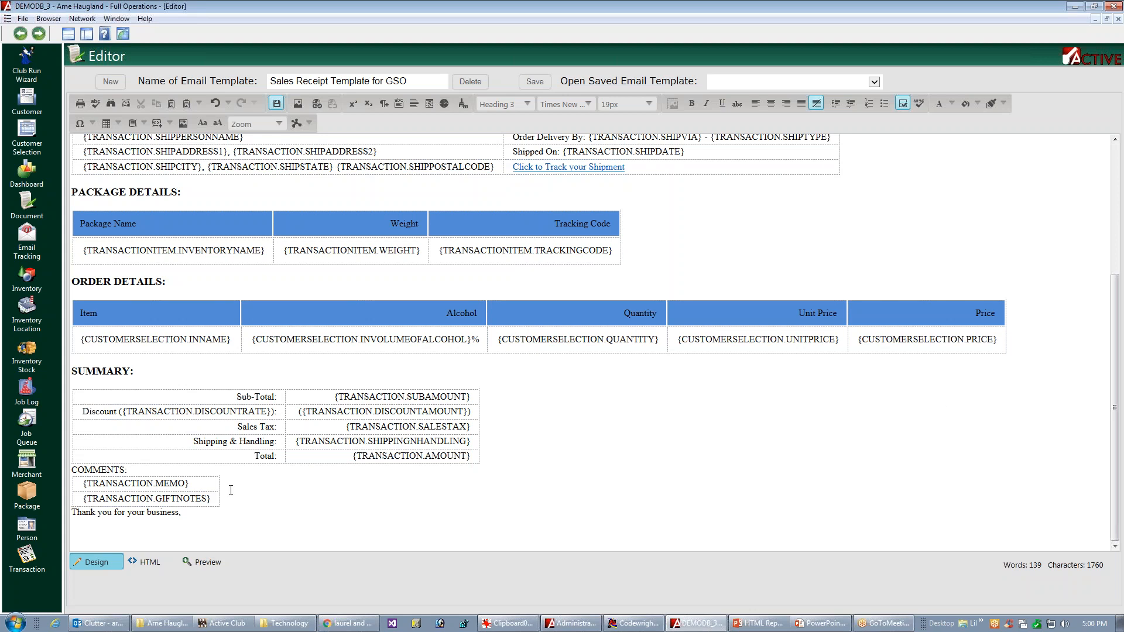
left_click(198, 457)
left_click(527, 104)
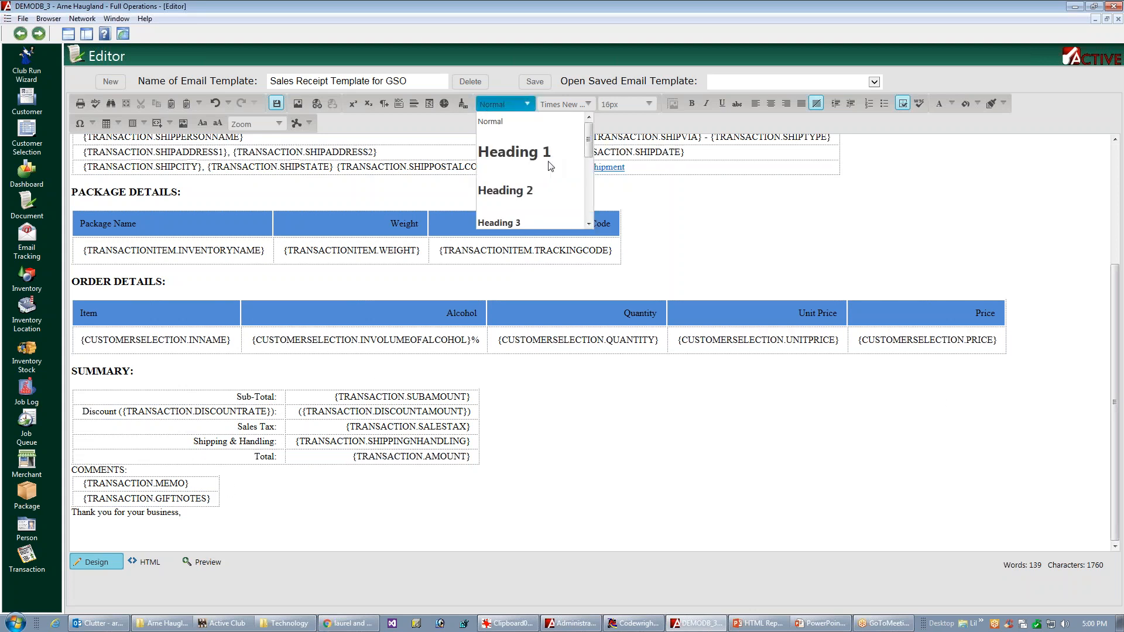
left_click(504, 223)
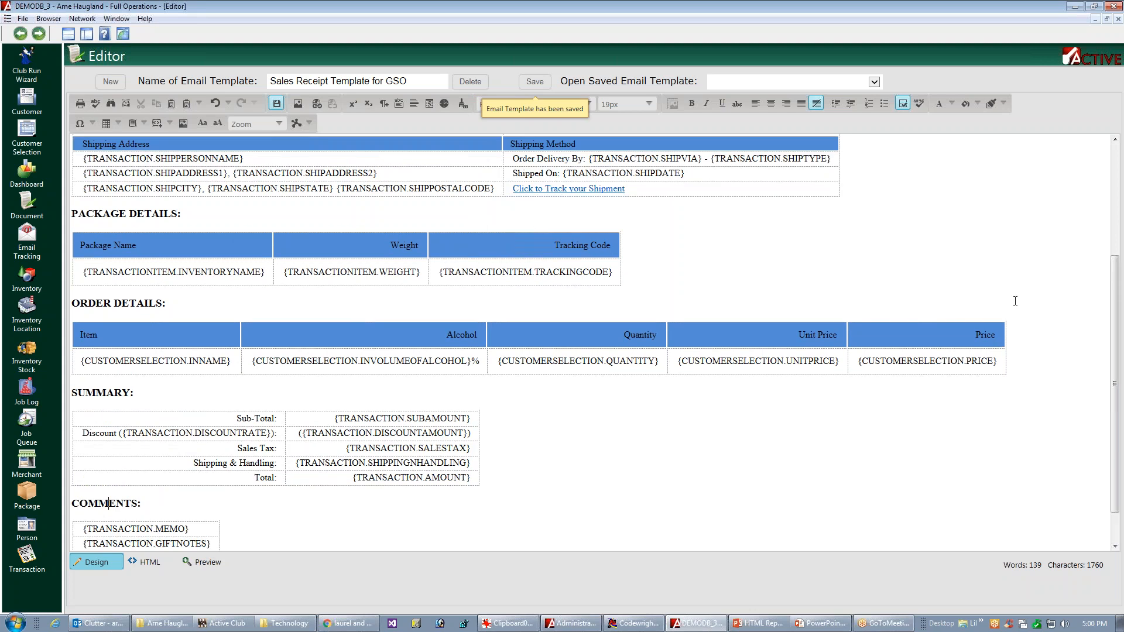
Step: Save the template and apply the Normal paragraph style to the closing "Thank you for your business," line
scroll(1100, 299, "down", 2)
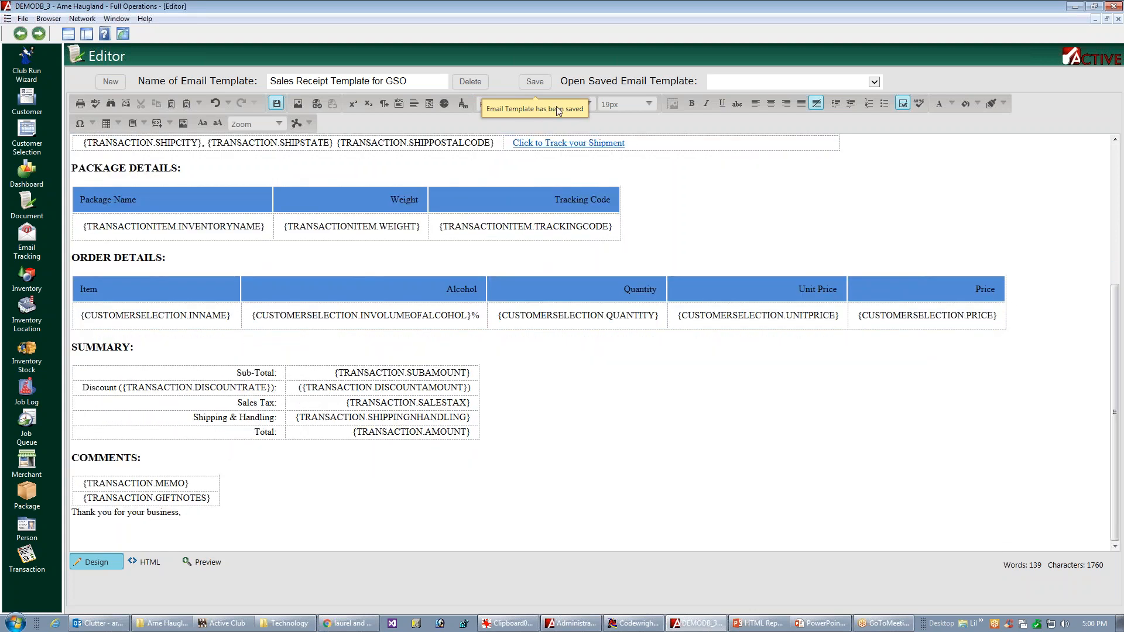
left_click(536, 83)
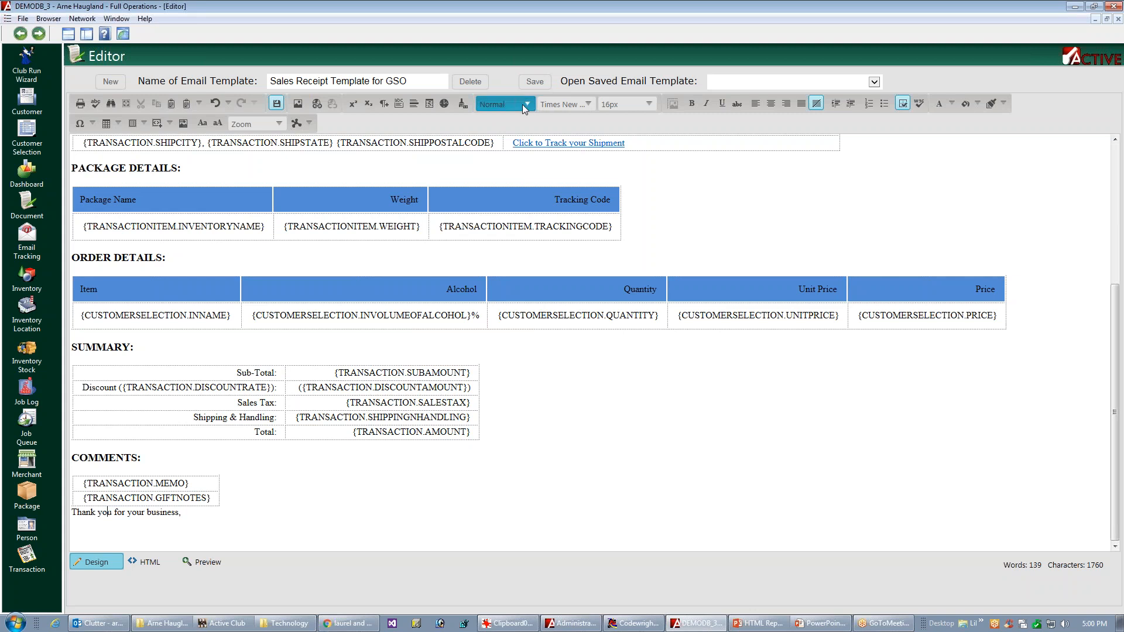
left_click(527, 104)
scroll(507, 126, "up", 1)
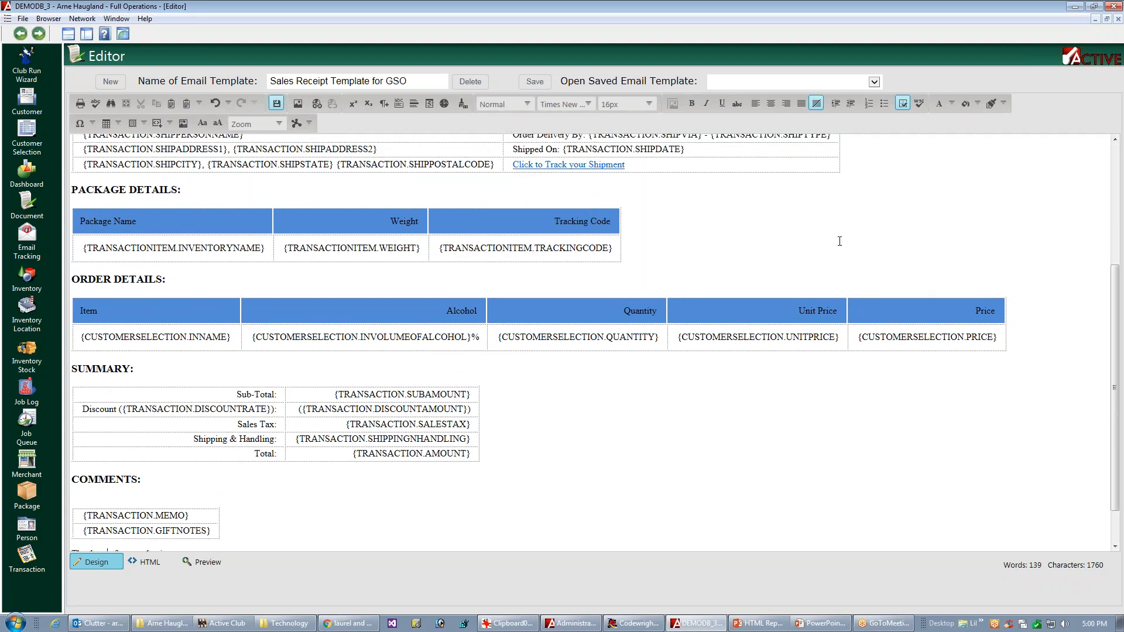
left_click_drag(1115, 285, 1078, 335)
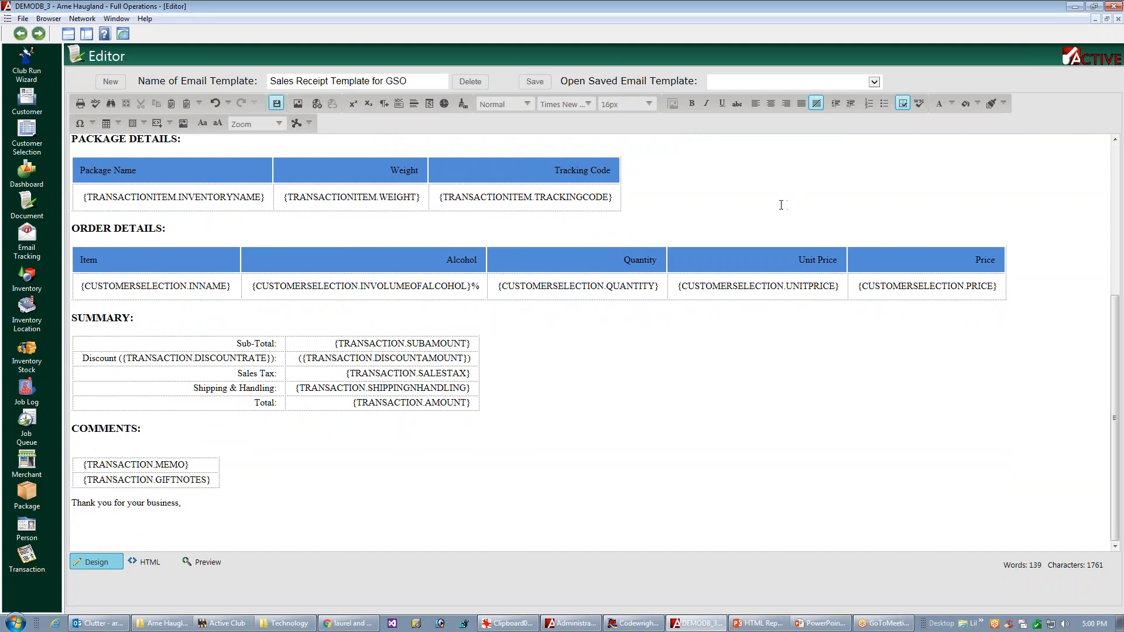
Step: Leave the template editor and send the Sales/Credit Receipt job template email for the listed retail sales order
key("Escape")
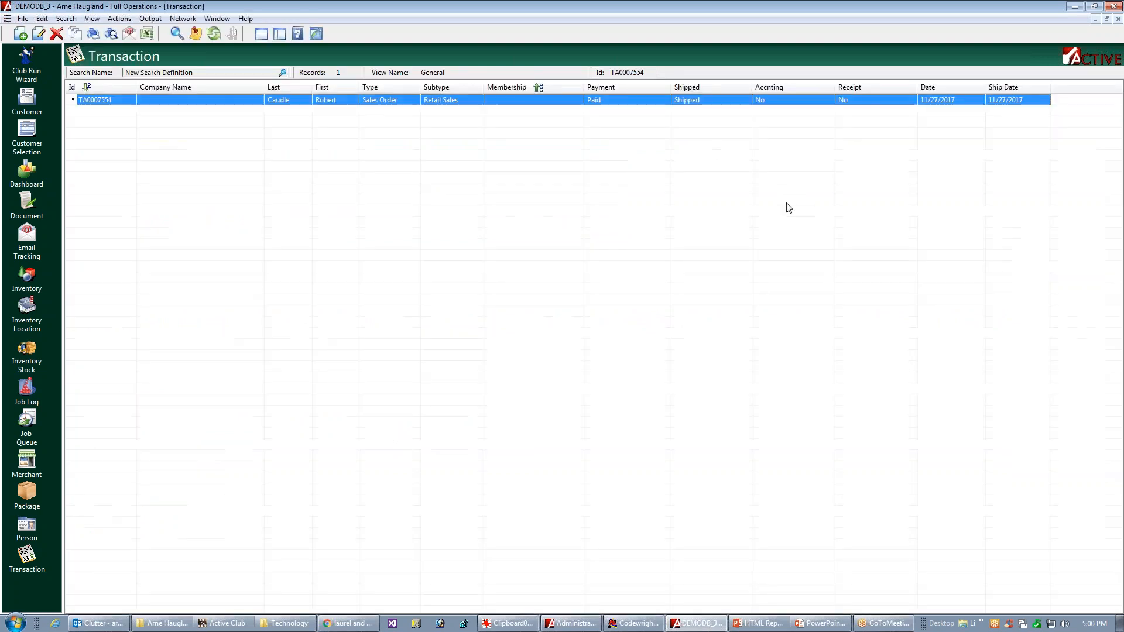
right_click(415, 103)
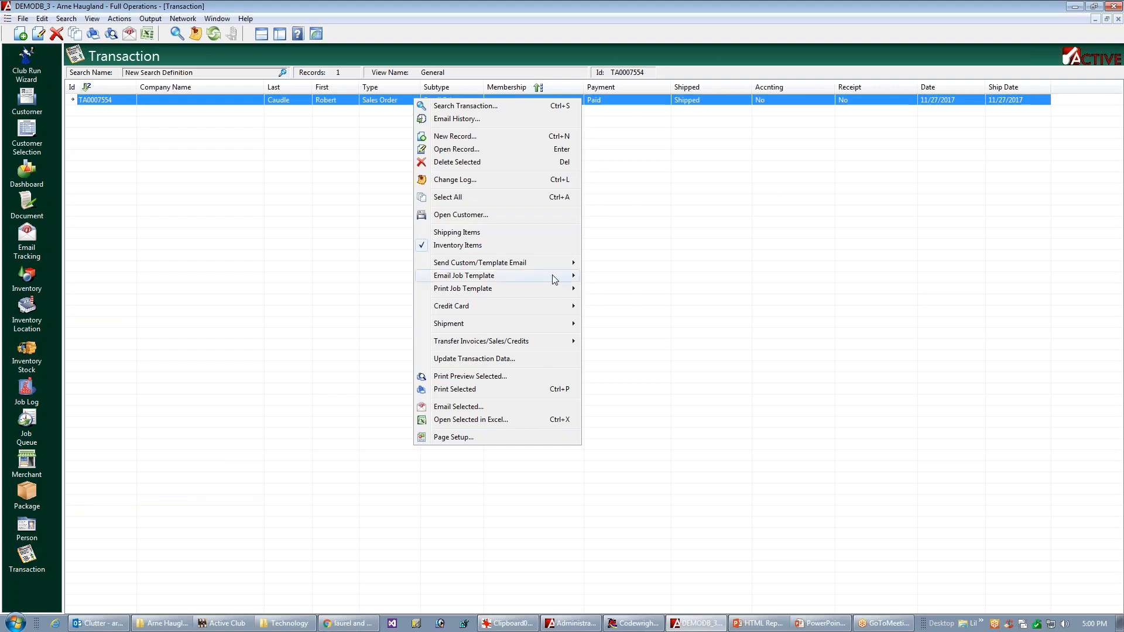
mouse_move(538, 275)
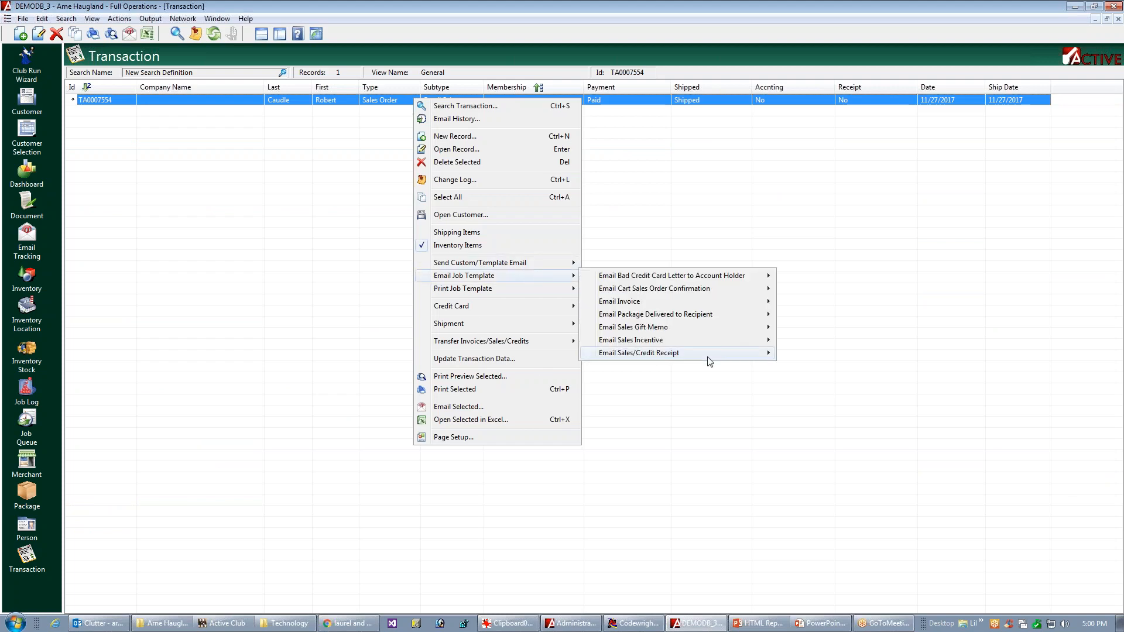
mouse_move(721, 355)
left_click(820, 372)
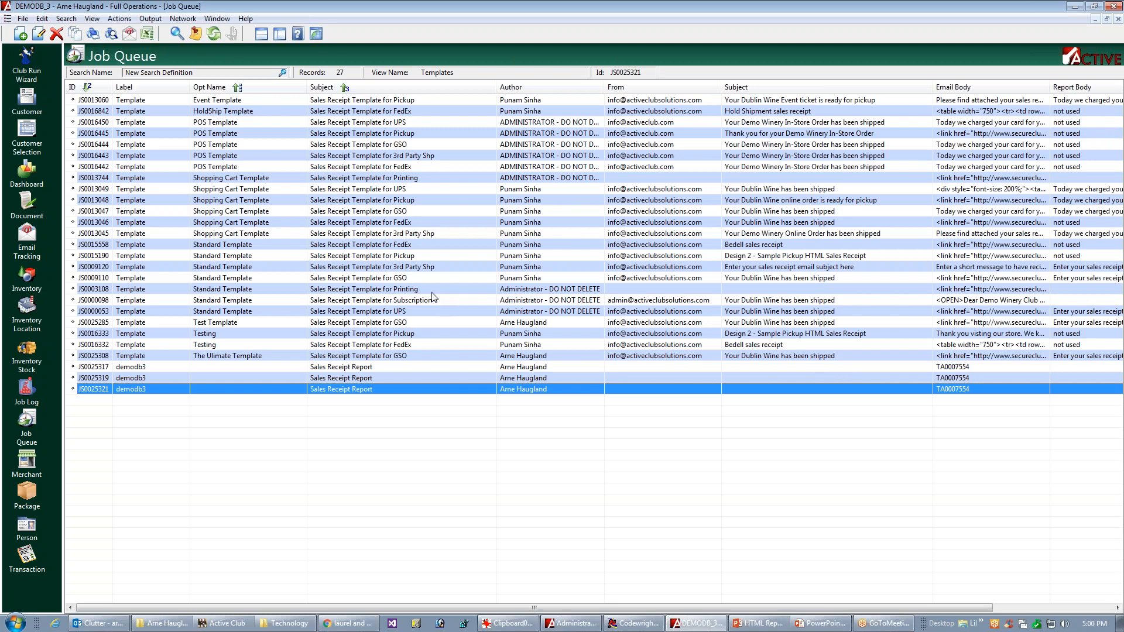
Step: Preview the Standard Template record of the Sales Receipt Template for GSO down to the summary and comments sections, and close it
double_click(398, 280)
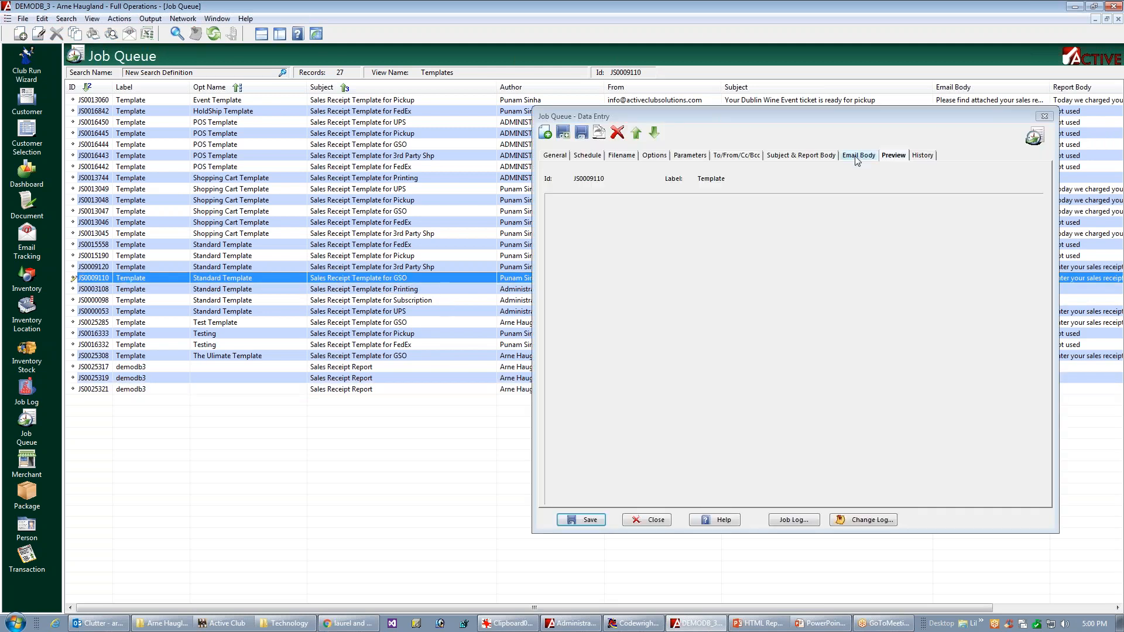
left_click(893, 155)
mouse_move(1036, 223)
left_mouse_down()
mouse_move(1008, 395)
mouse_move(1032, 439)
mouse_move(1052, 406)
mouse_move(1035, 391)
left_mouse_up()
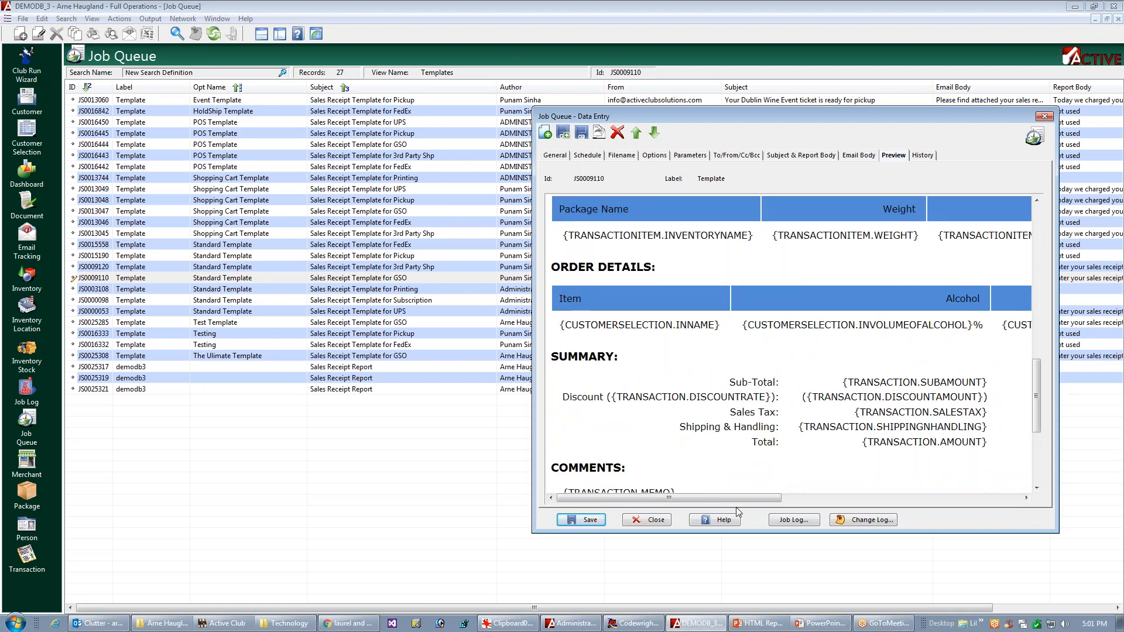
left_click(649, 520)
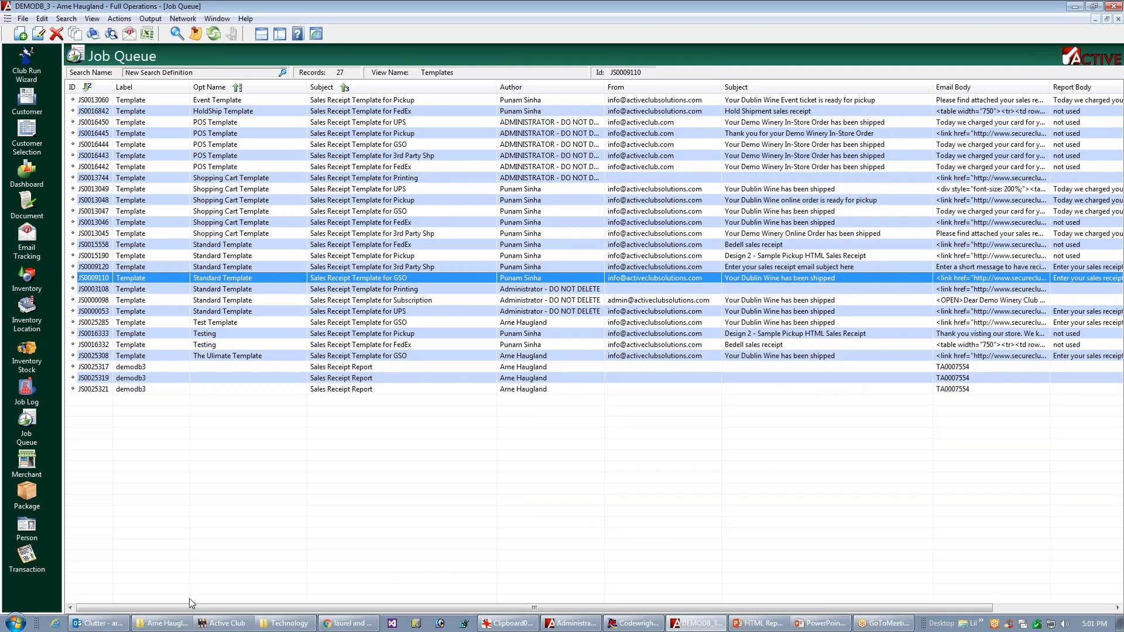
Step: Switch to Outlook, open the newest "Your Dublin Wine has been shipped" email and examine its headings, tables and summary
left_click(97, 623)
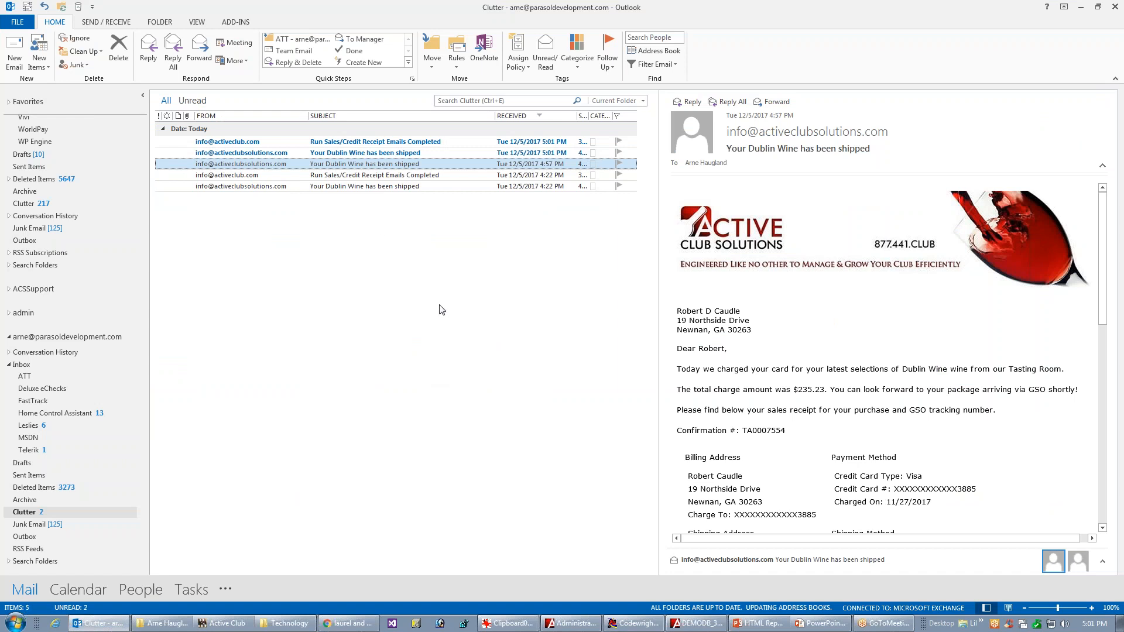
left_click(292, 153)
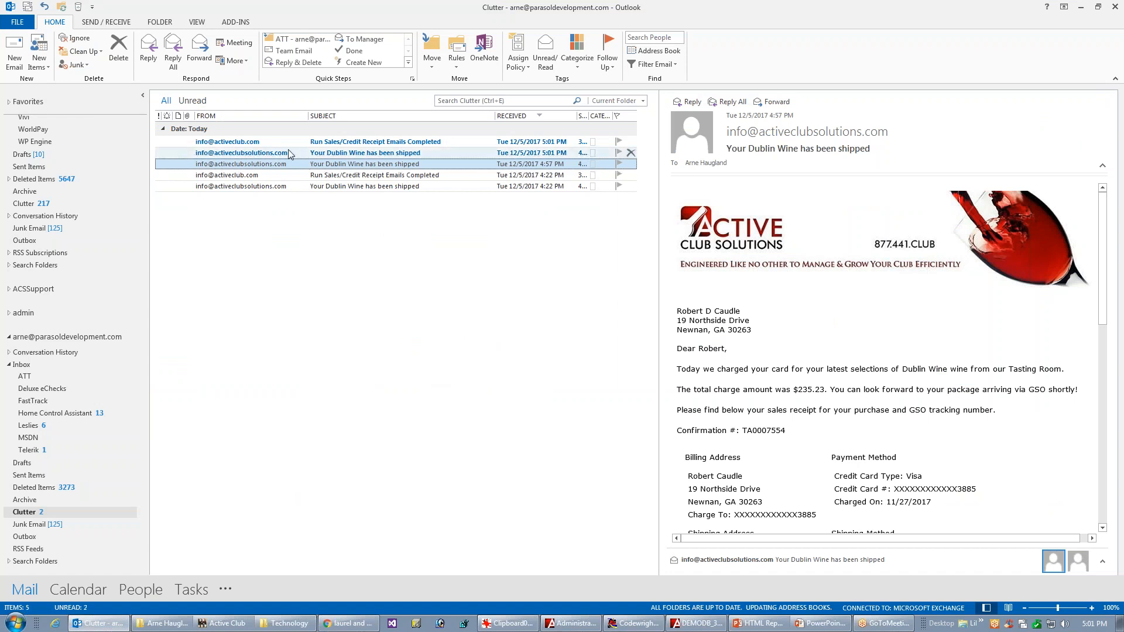
double_click(361, 153)
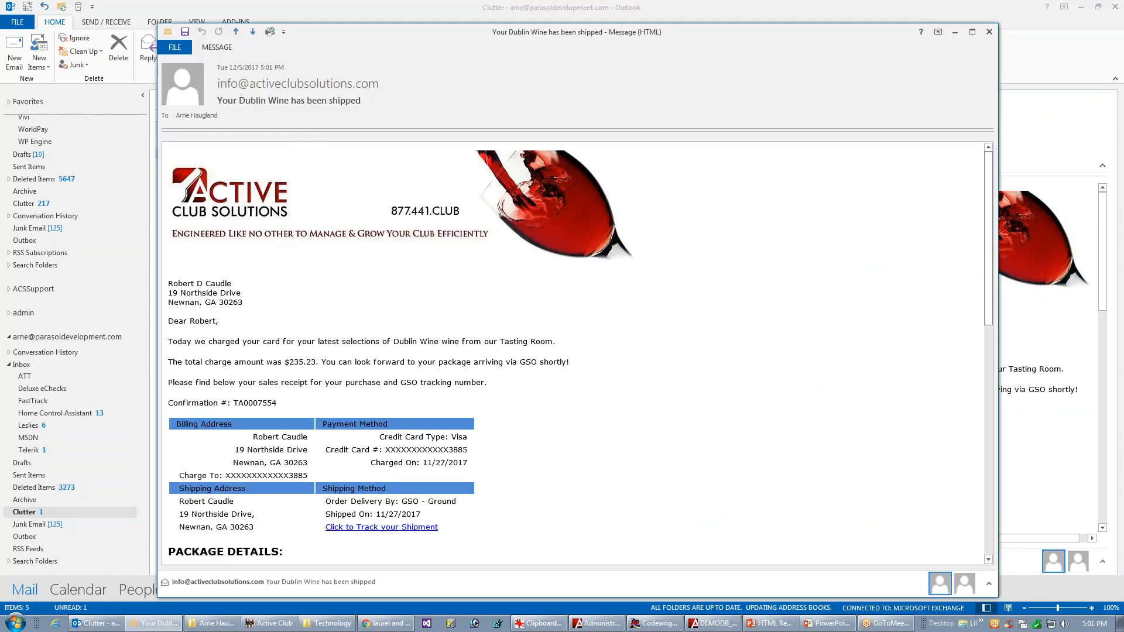
left_click_drag(989, 263, 926, 397)
scroll(890, 401, "down", 1)
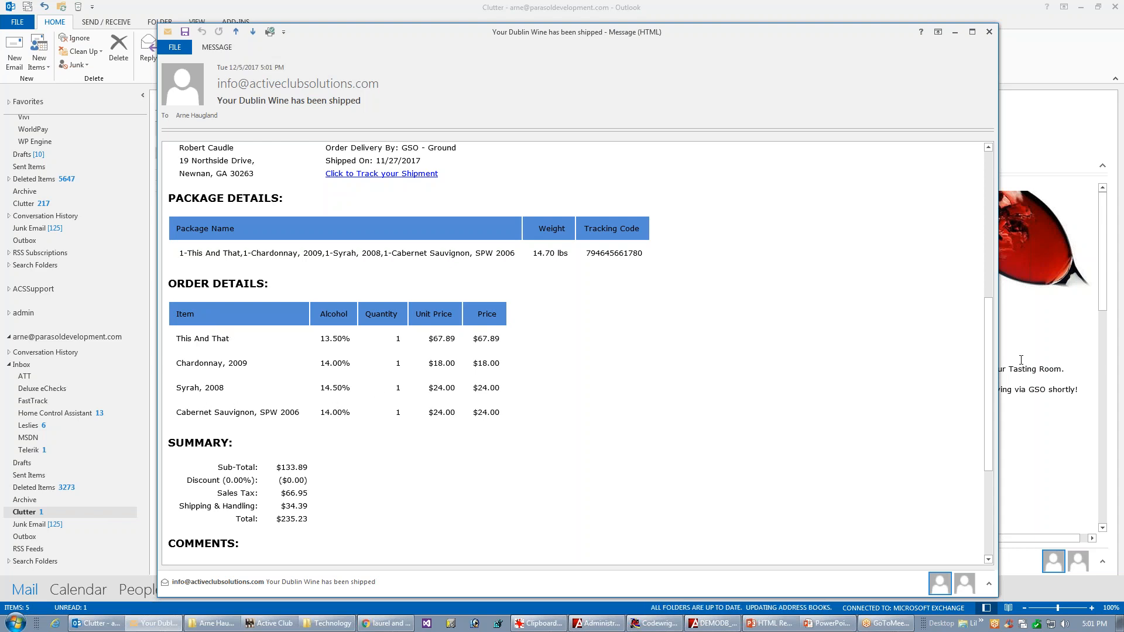
Step: Close the "Your Dublin Wine has been shipped" email and switch back to the template editor
scroll(990, 351, "up", 2)
scroll(1005, 338, "up", 4)
left_click(988, 33)
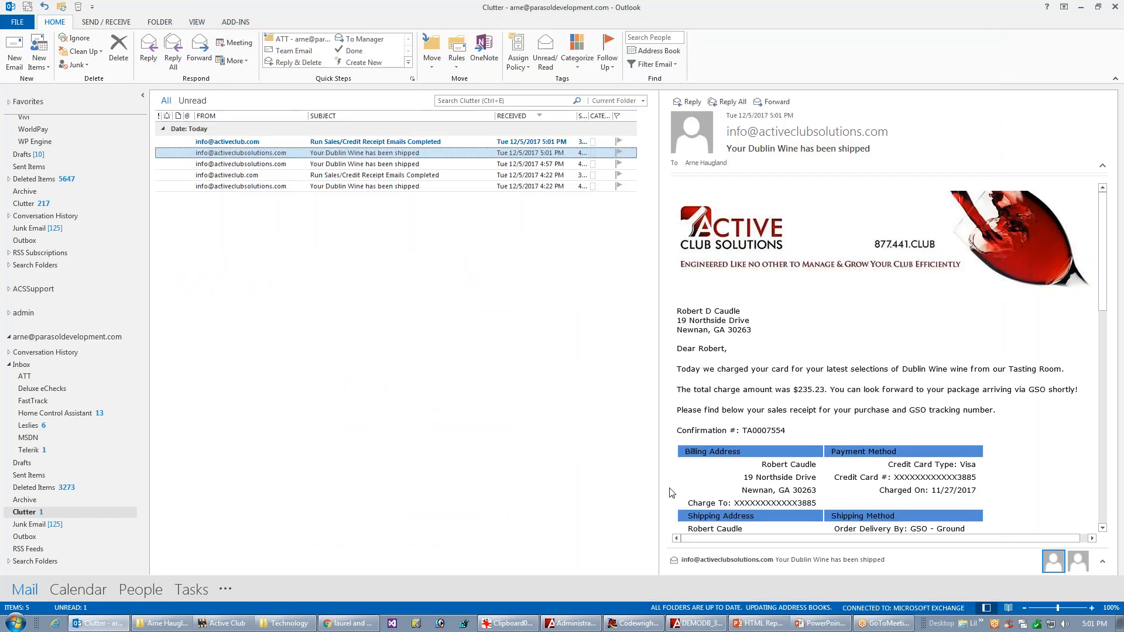
key("alt+Tab")
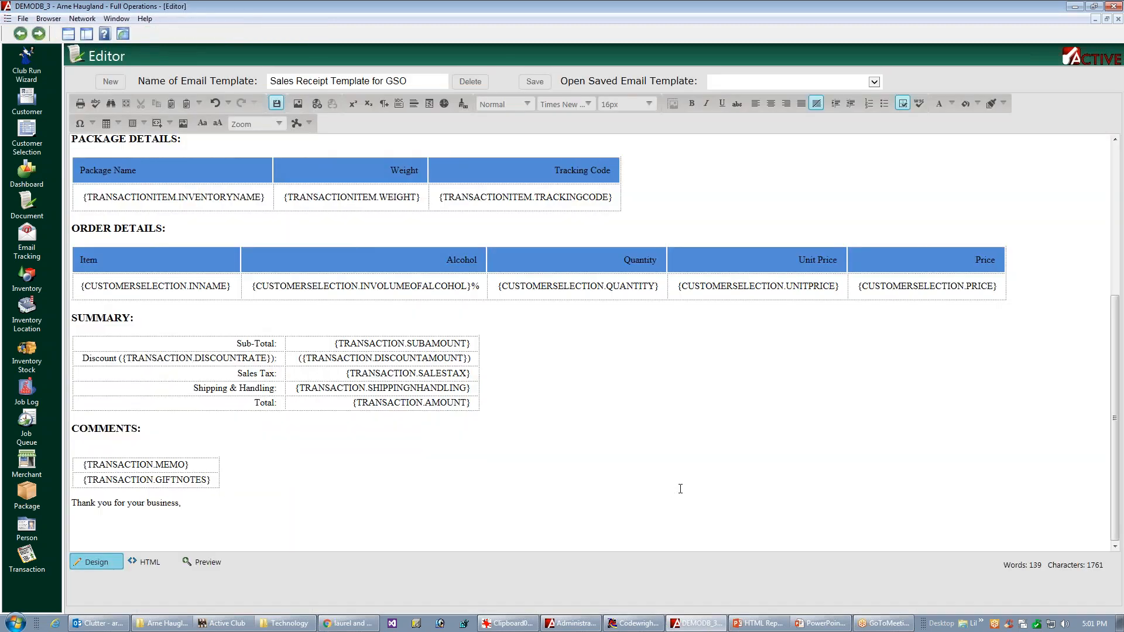
Step: Set the top and bottom padding of all five data-row cells in the Order Details table to 2 px
left_click(1009, 288)
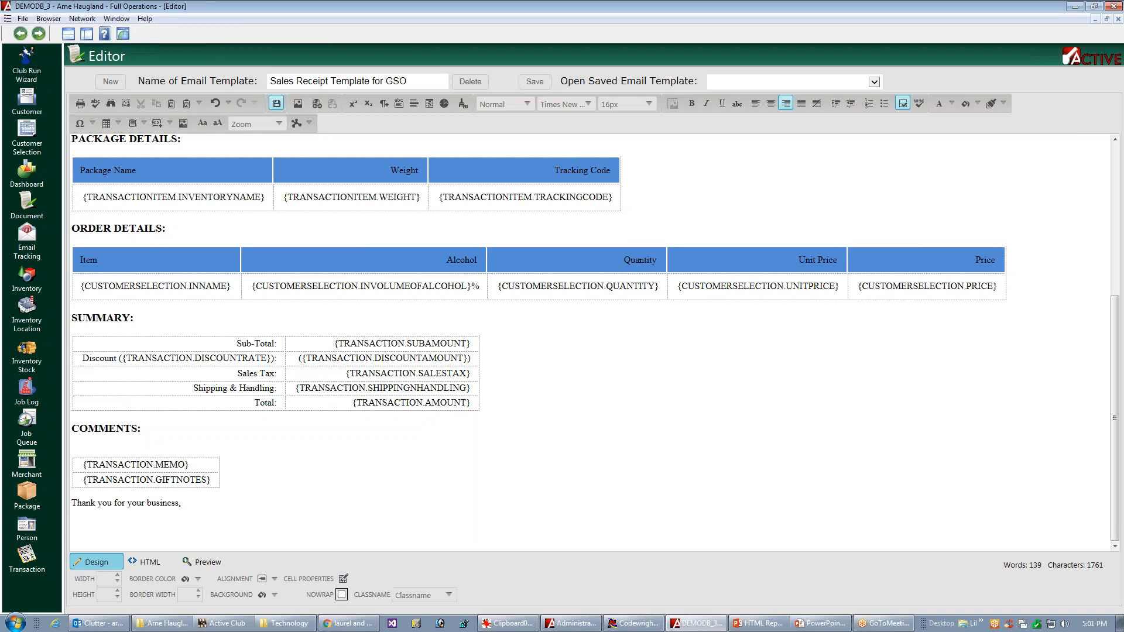
left_click(422, 579)
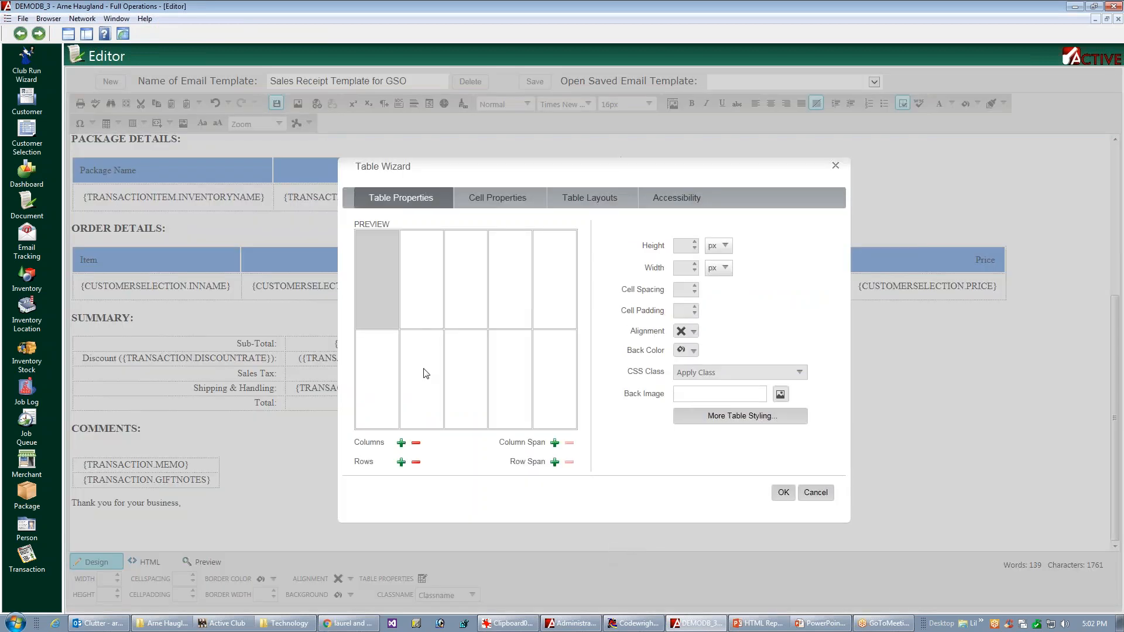
left_click(370, 387)
left_click(415, 389)
left_click(473, 393)
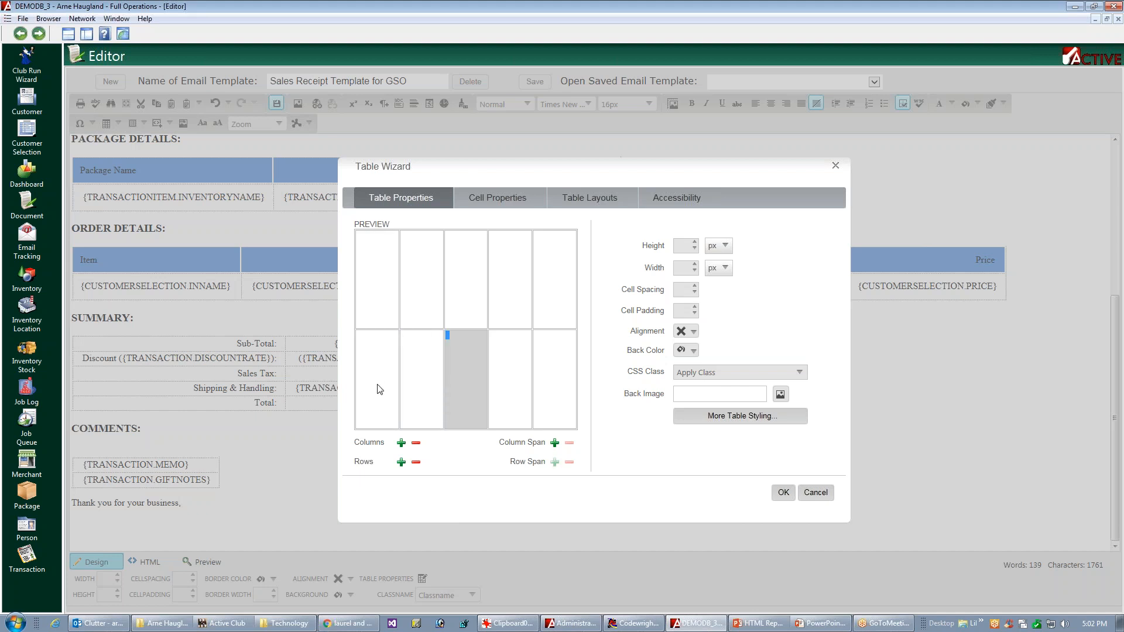
left_click(499, 198)
left_click_drag(381, 406, 574, 409)
left_click(763, 417)
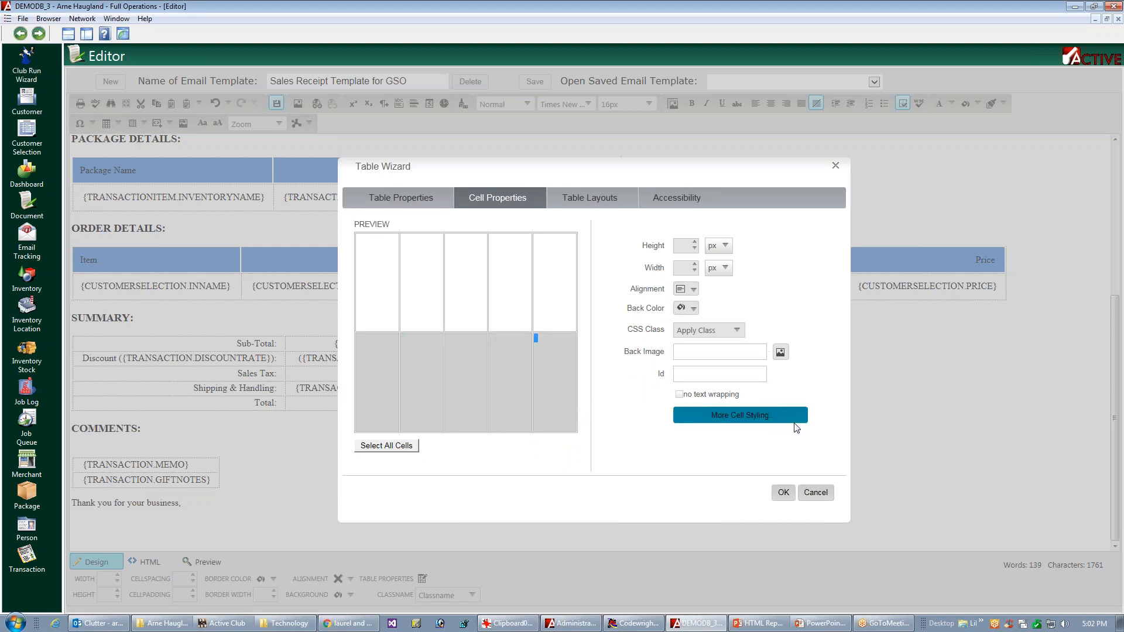
left_click(762, 416)
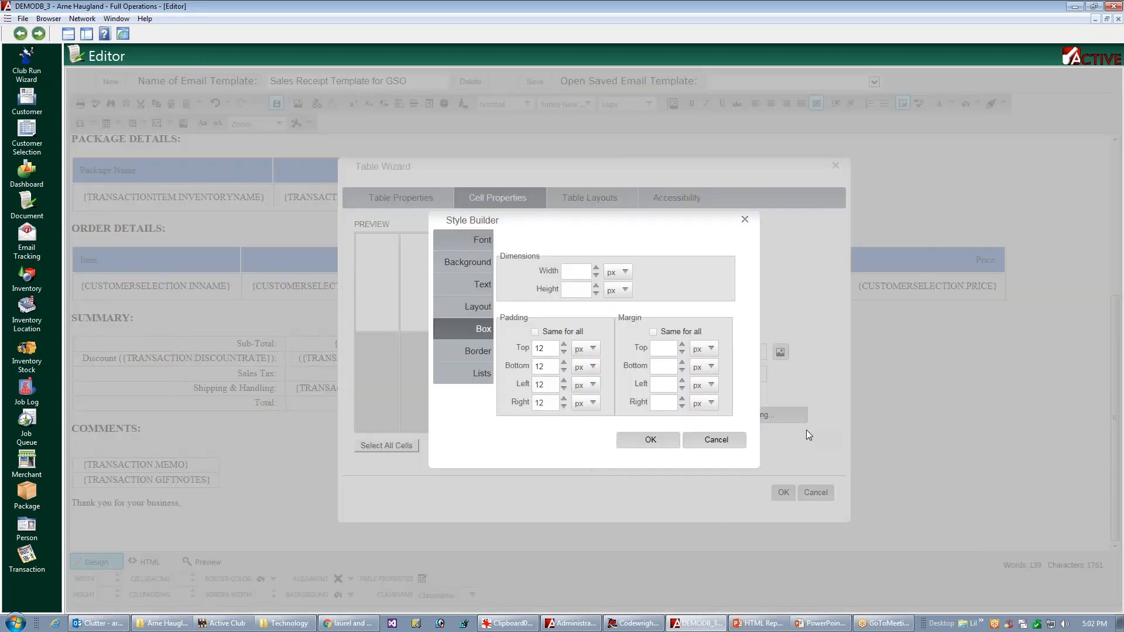
left_click(543, 350)
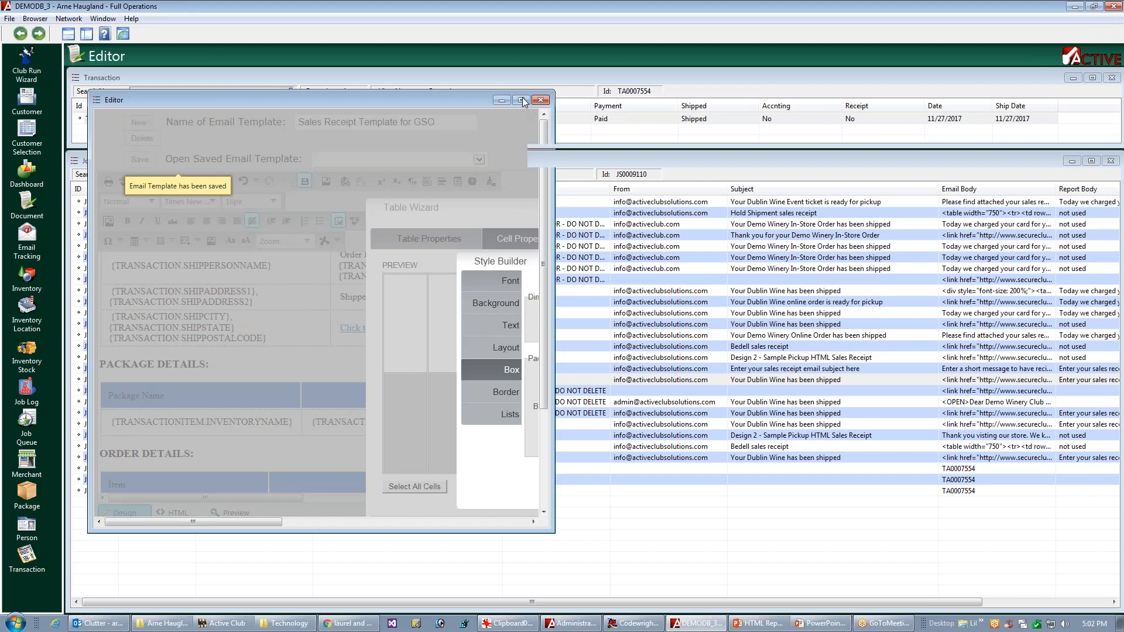
left_click(525, 102)
double_click(541, 348)
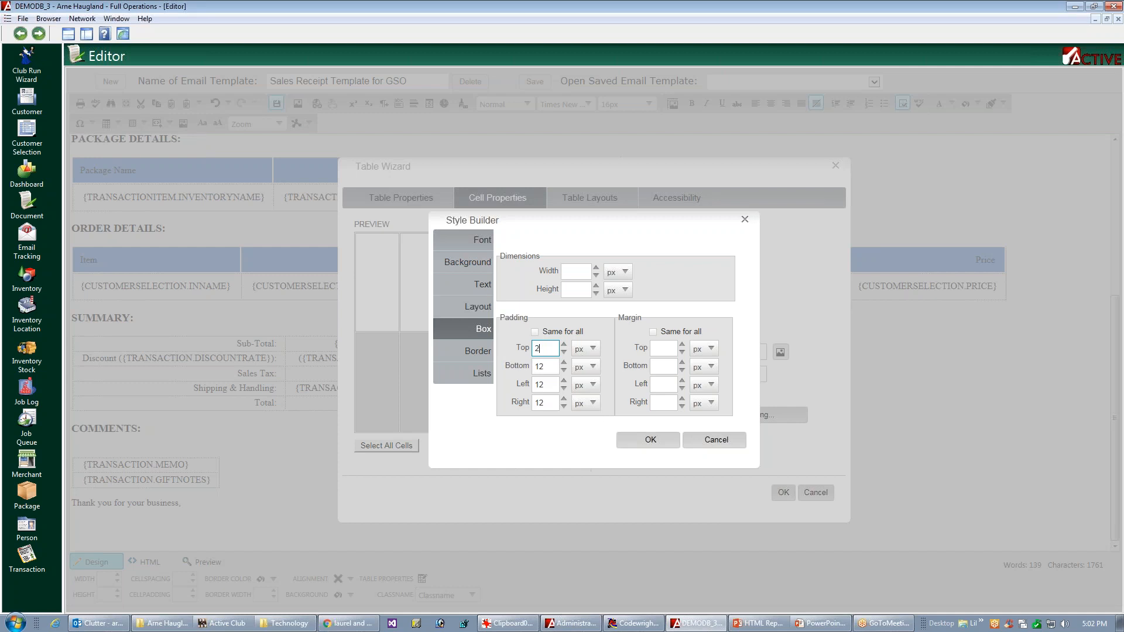
double_click(540, 367)
type("2")
left_click(651, 442)
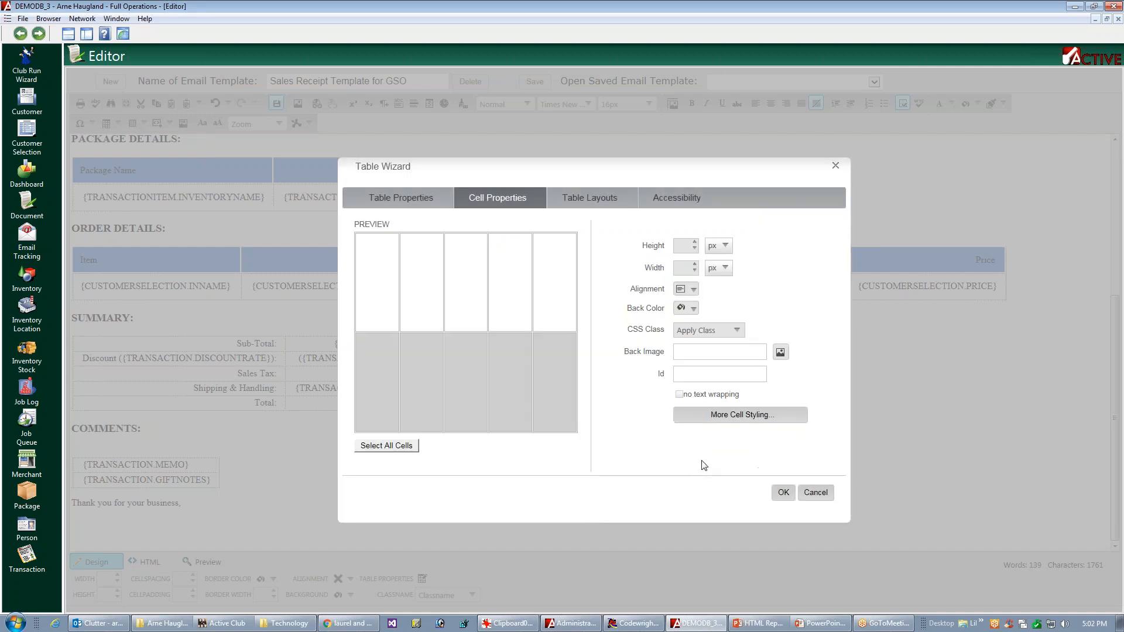
left_click(783, 495)
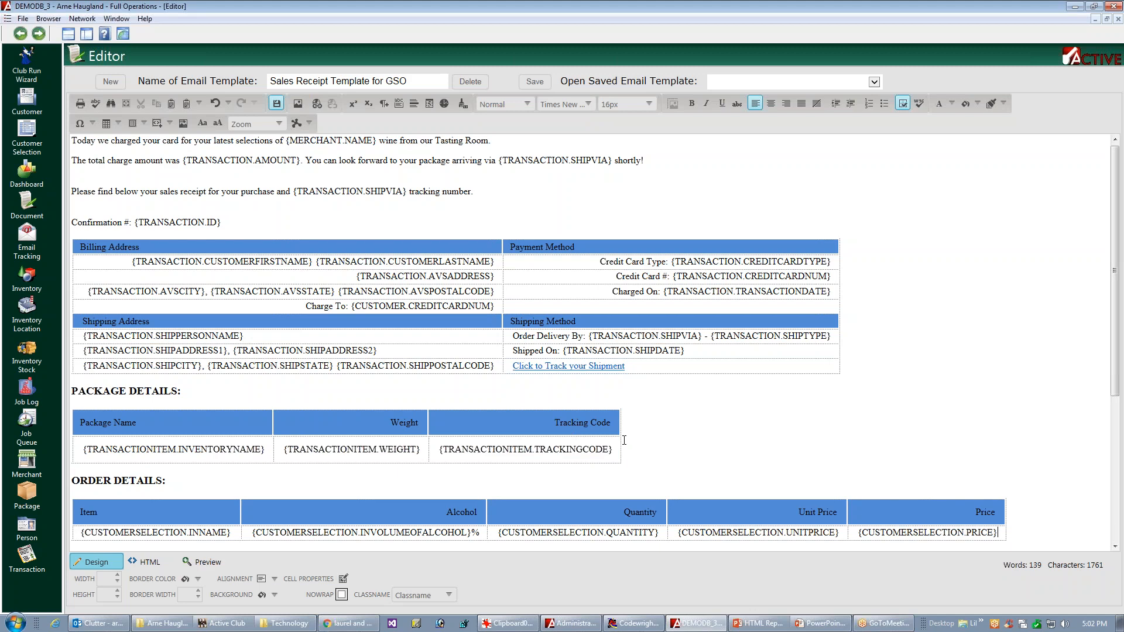
Step: Set the top and bottom padding of the three data-row cells in the Package Details table to 2 px
left_click(669, 440)
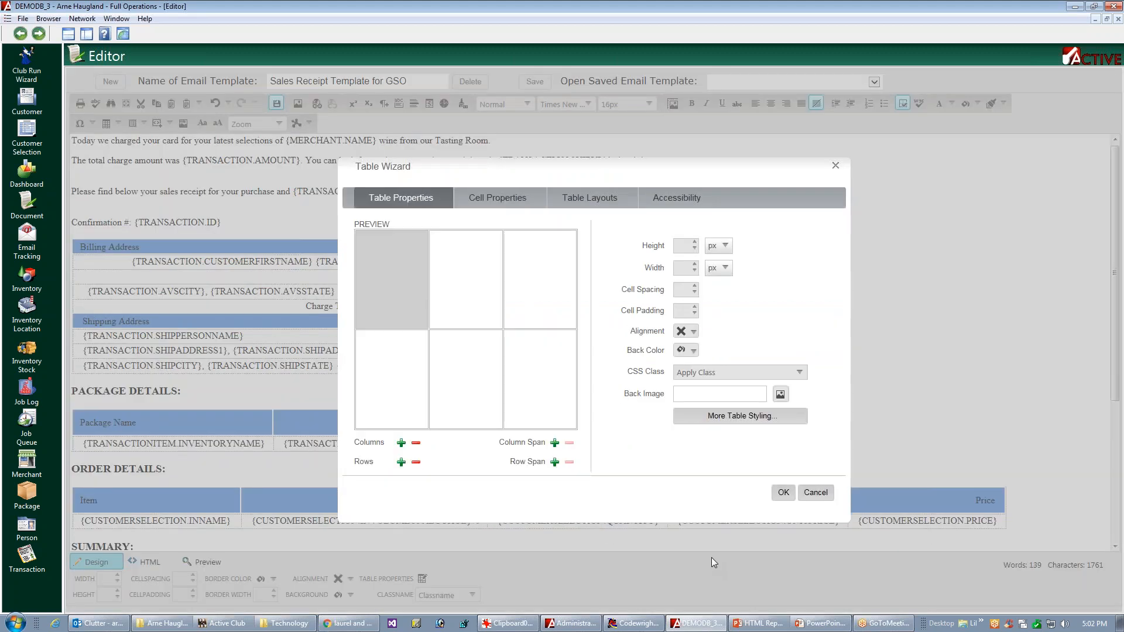
left_click(373, 400)
left_click(518, 200)
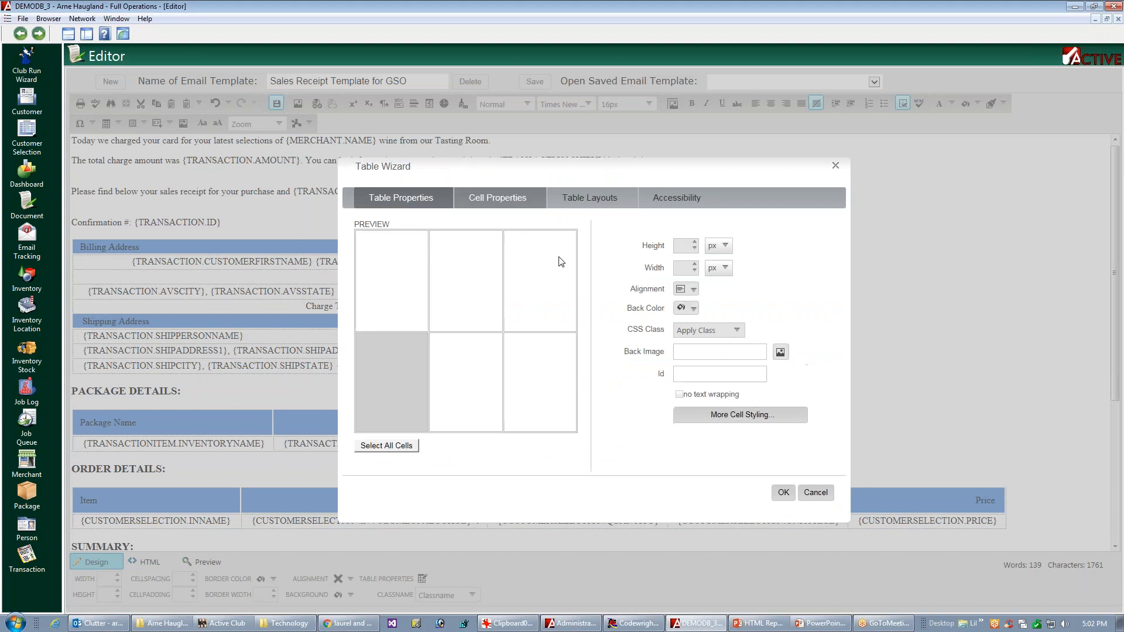
left_click(462, 395, "ctrl")
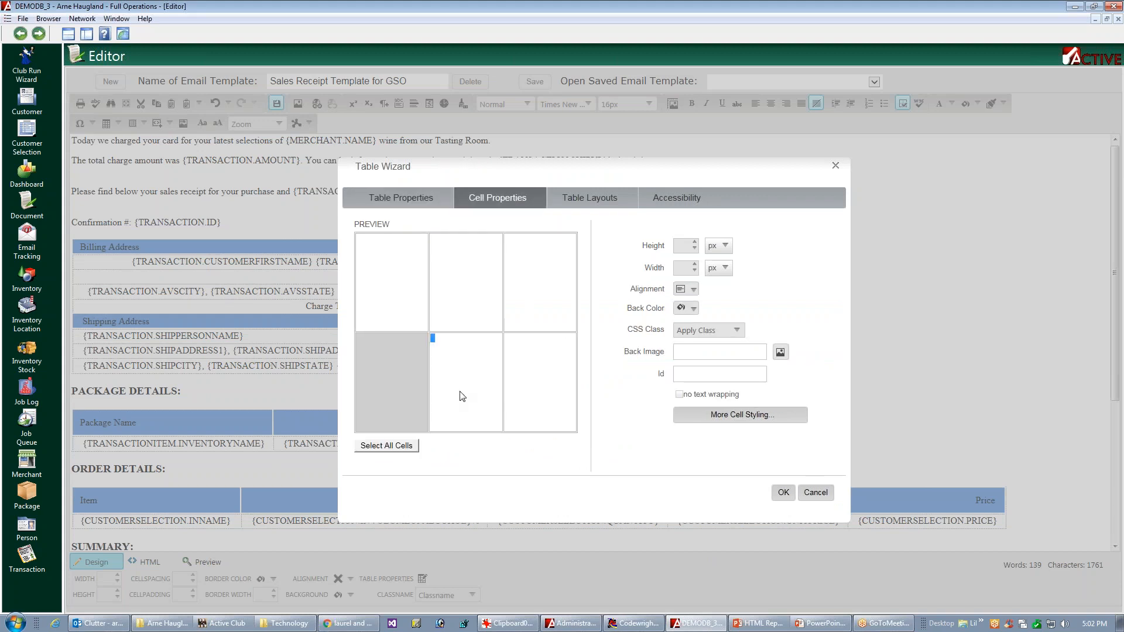
left_click(556, 403, "ctrl")
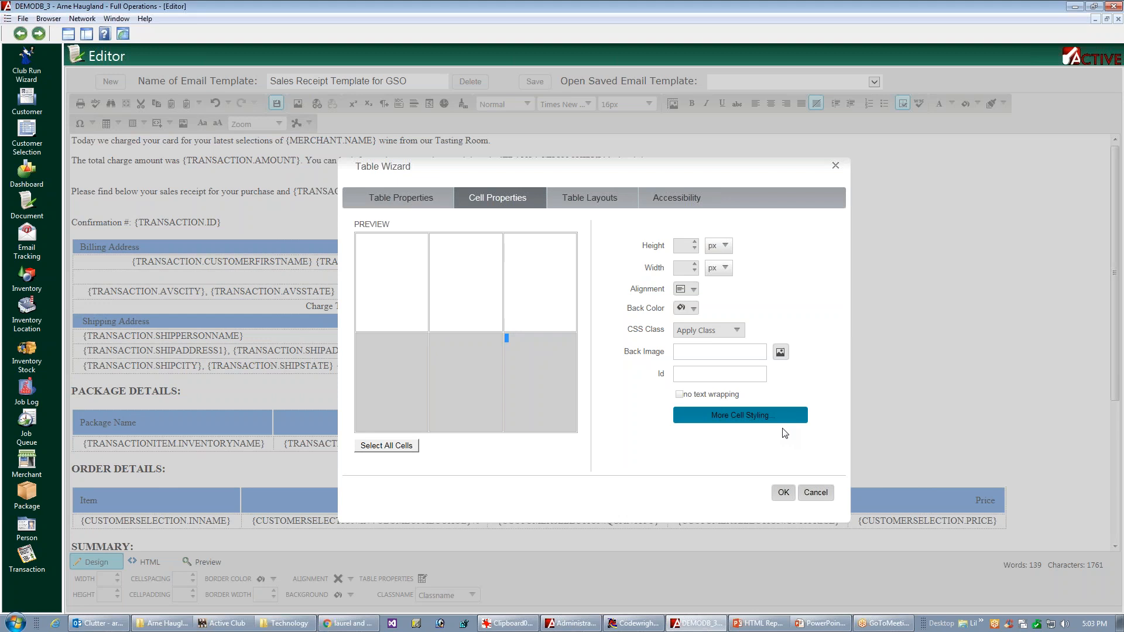
left_click(787, 420)
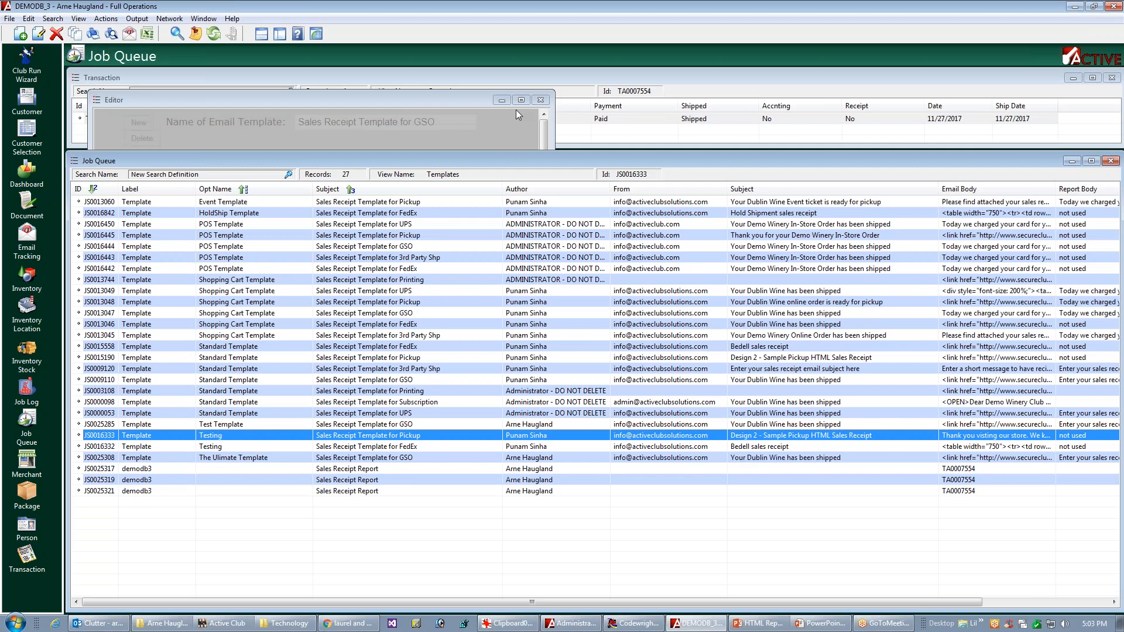
left_click(523, 101)
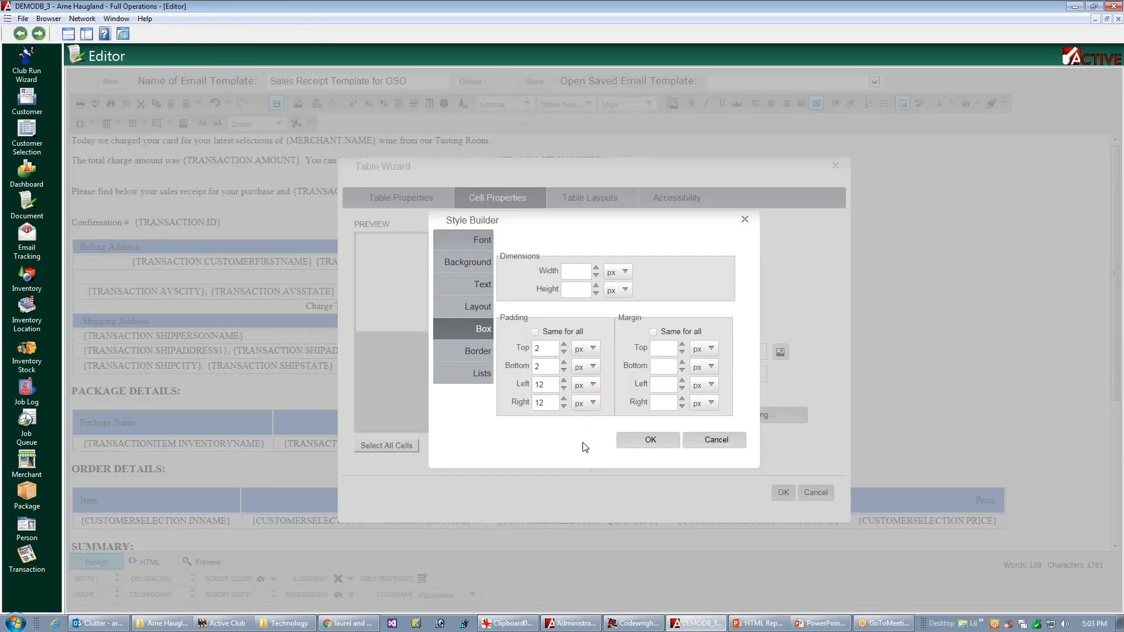
left_click(683, 441)
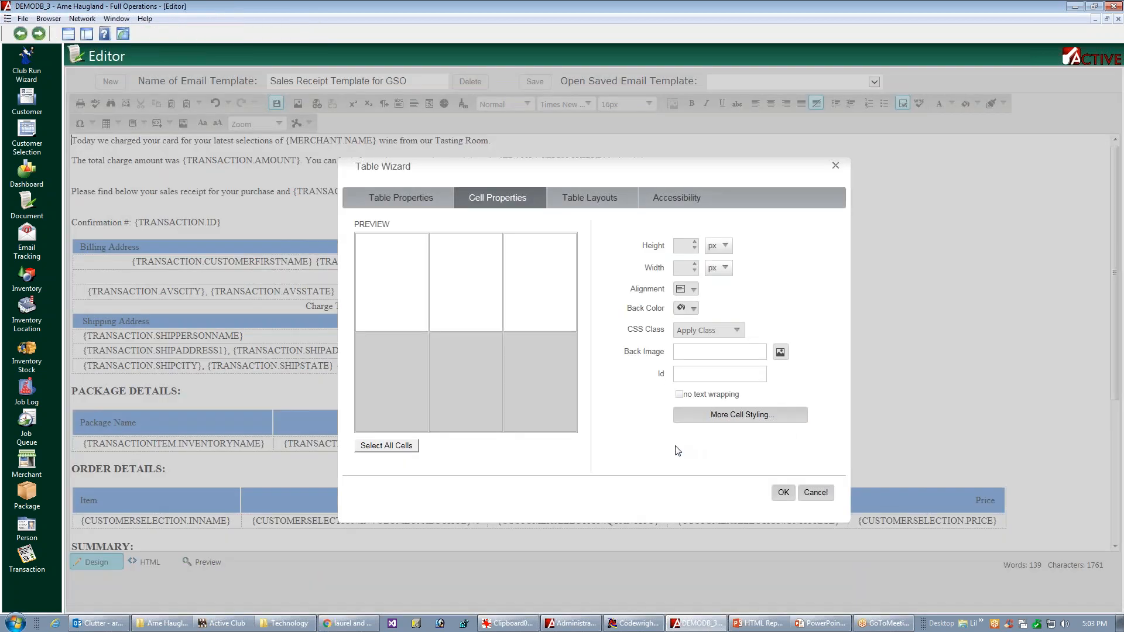
left_click(784, 493)
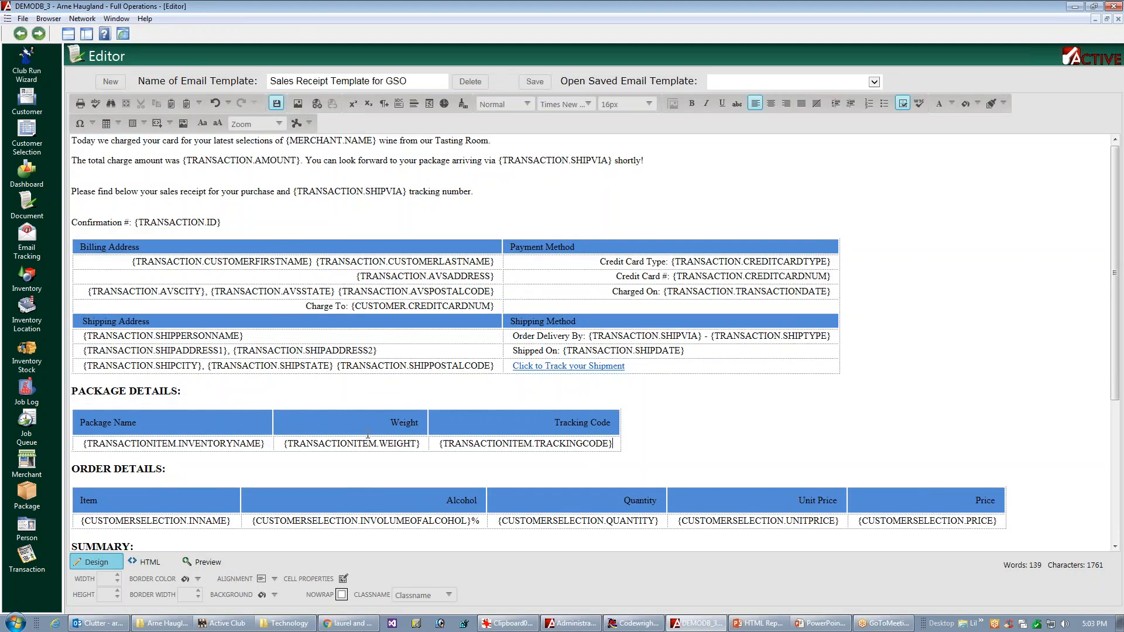
Step: Save the email template and send a sample Sales/Credit Receipt job template email for the listed retail sales order
left_click(535, 82)
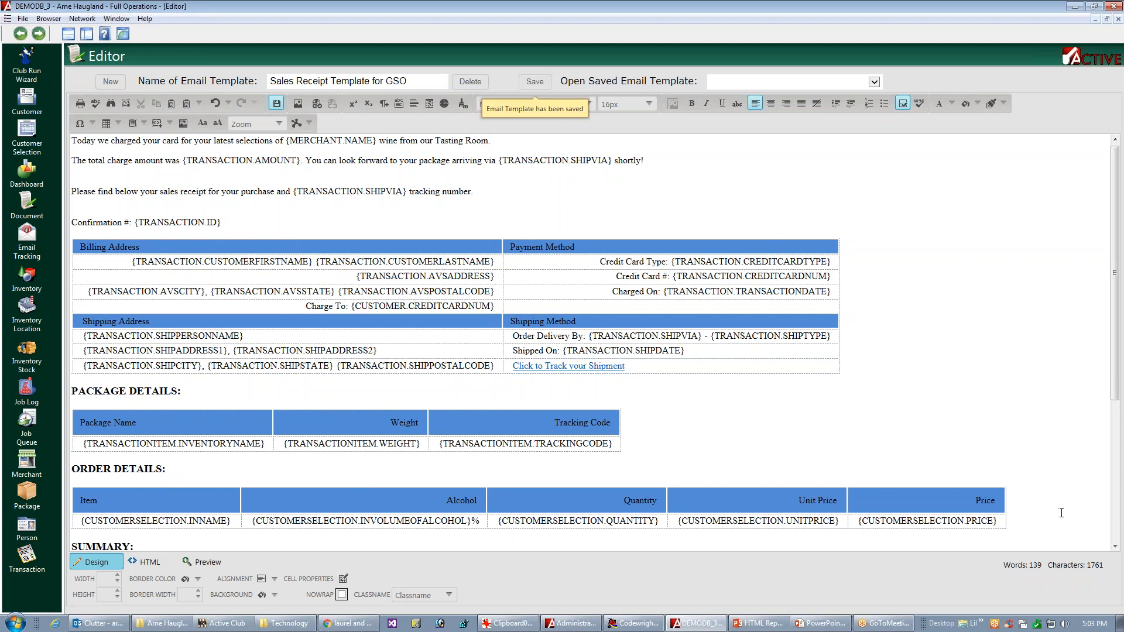
key("ctrl+F4")
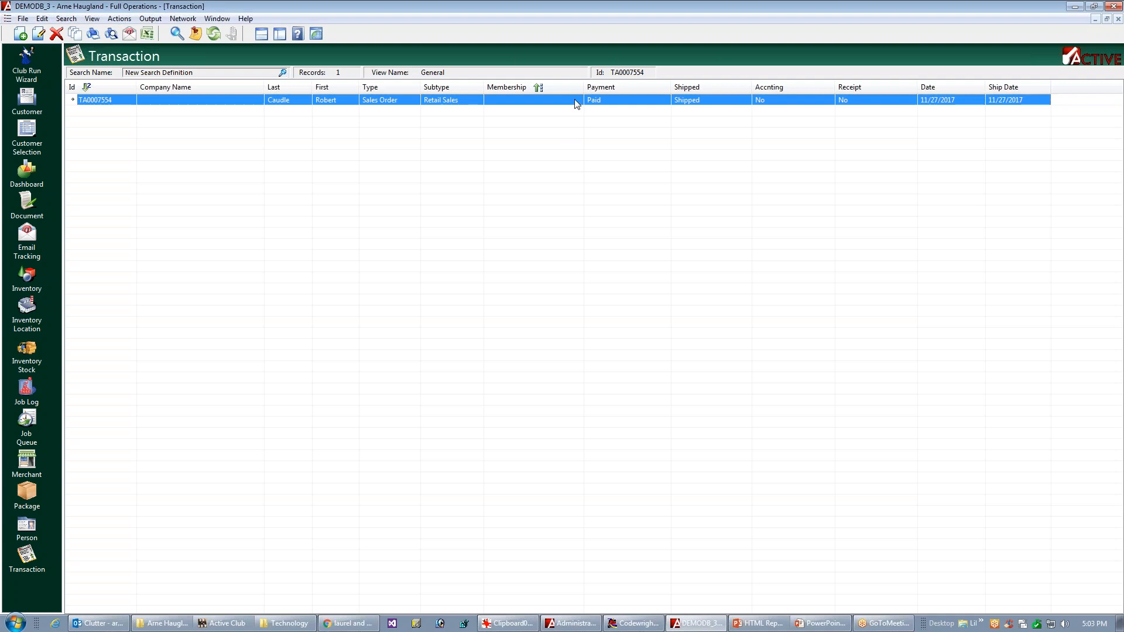
right_click(575, 102)
mouse_move(635, 290)
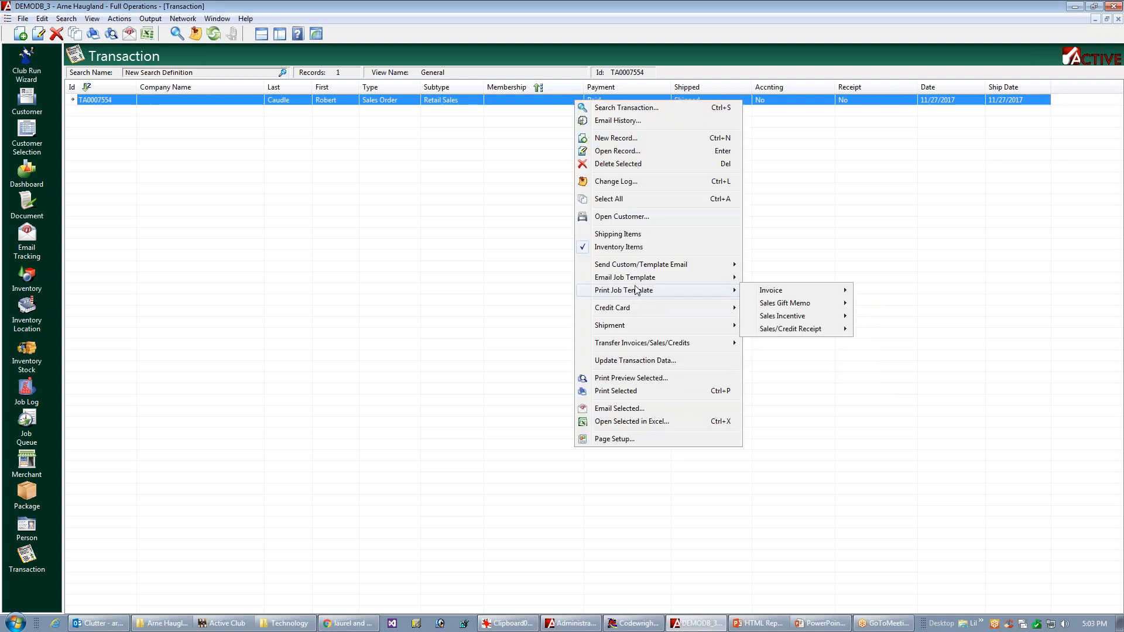
mouse_move(673, 278)
mouse_move(793, 359)
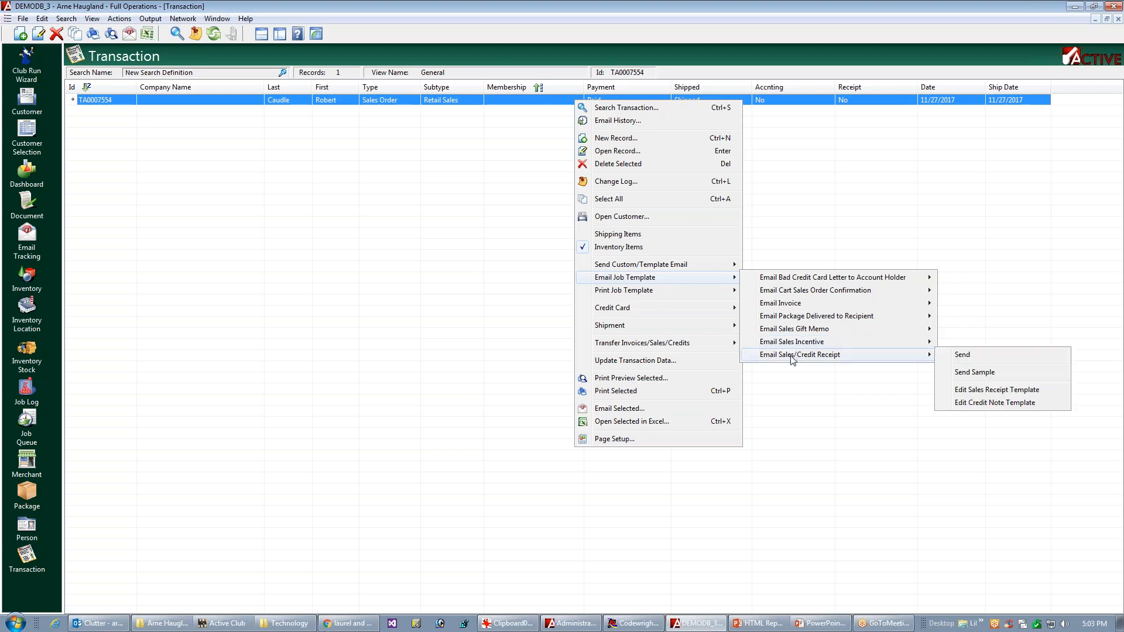
left_click(969, 375)
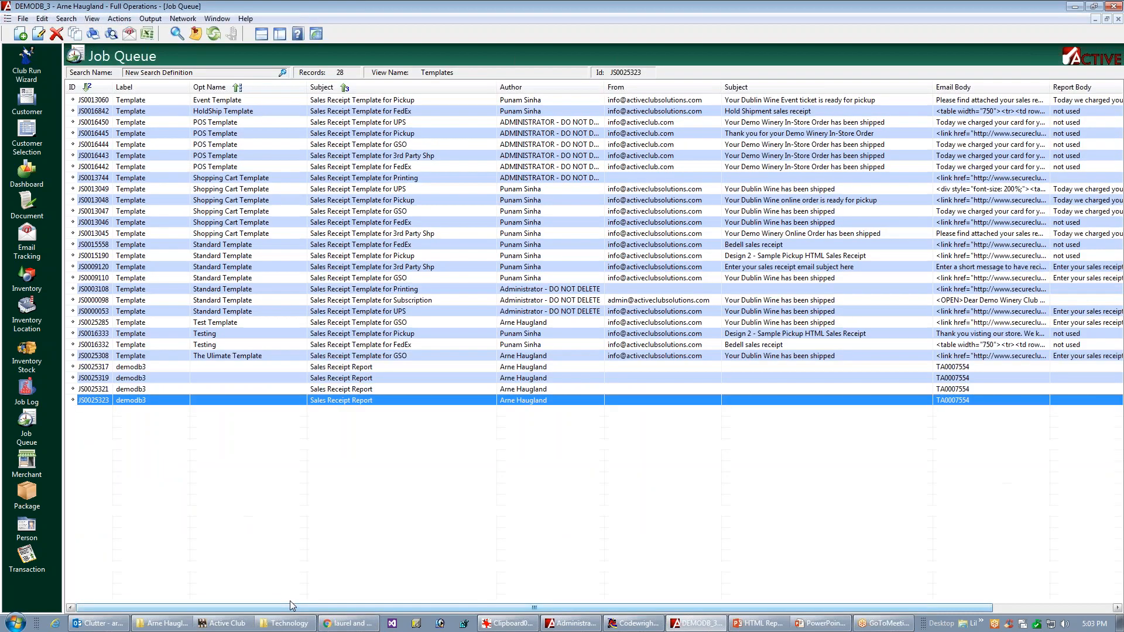
Step: Switch to Outlook, examine the row spacing and address tables in the newest "Your Dublin Wine has been shipped" email, and close it
key("alt+Tab")
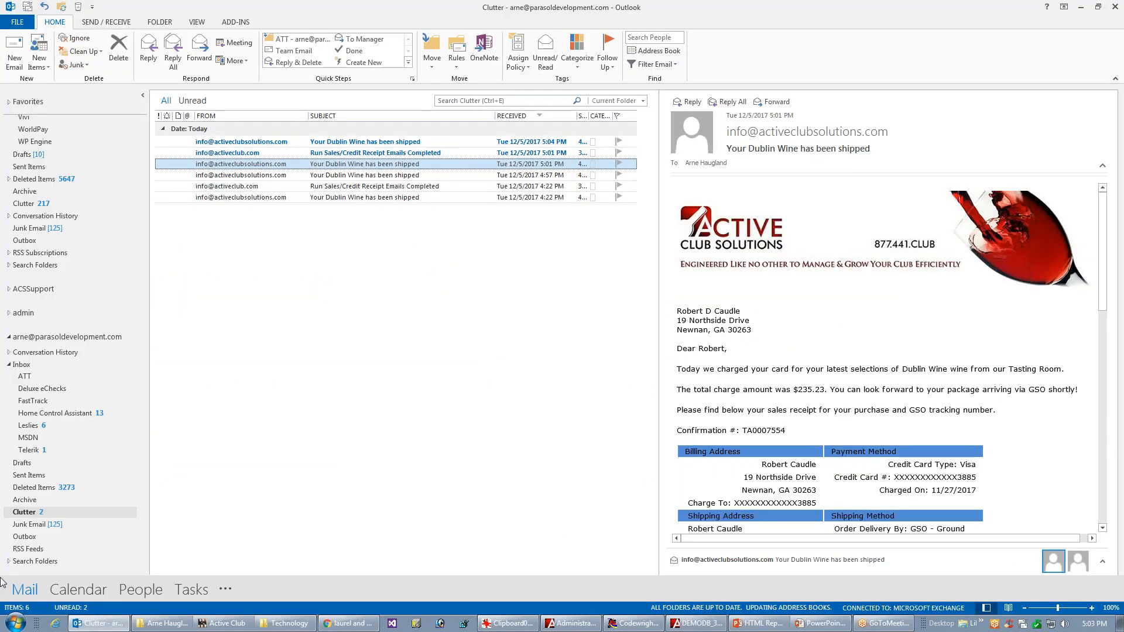
left_click(400, 143)
double_click(400, 143)
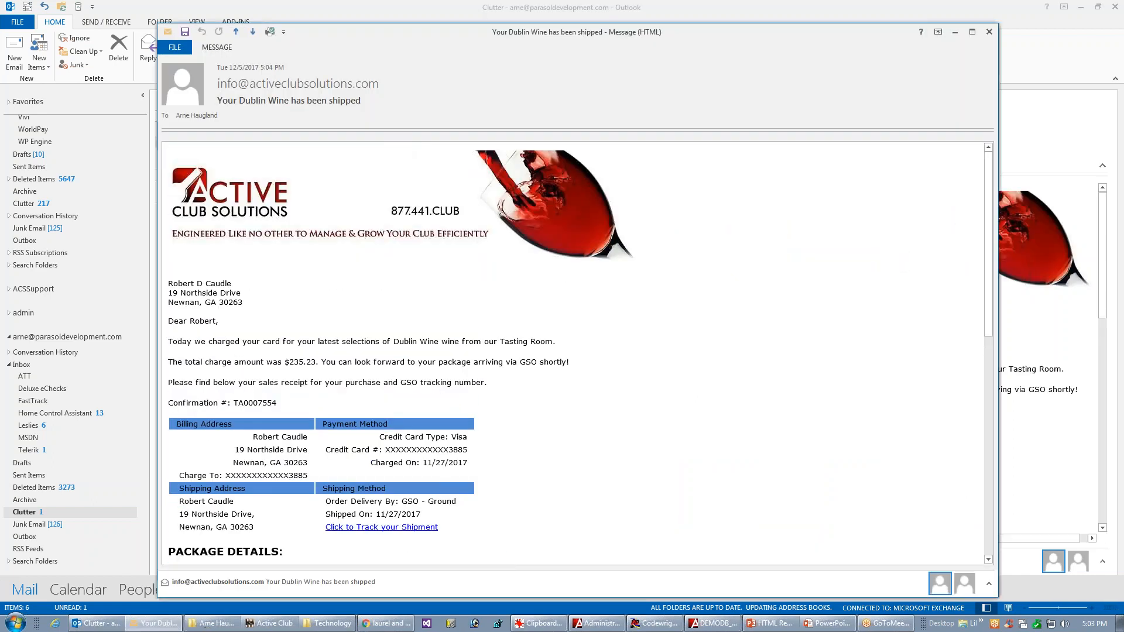
scroll(976, 333, "down", 5)
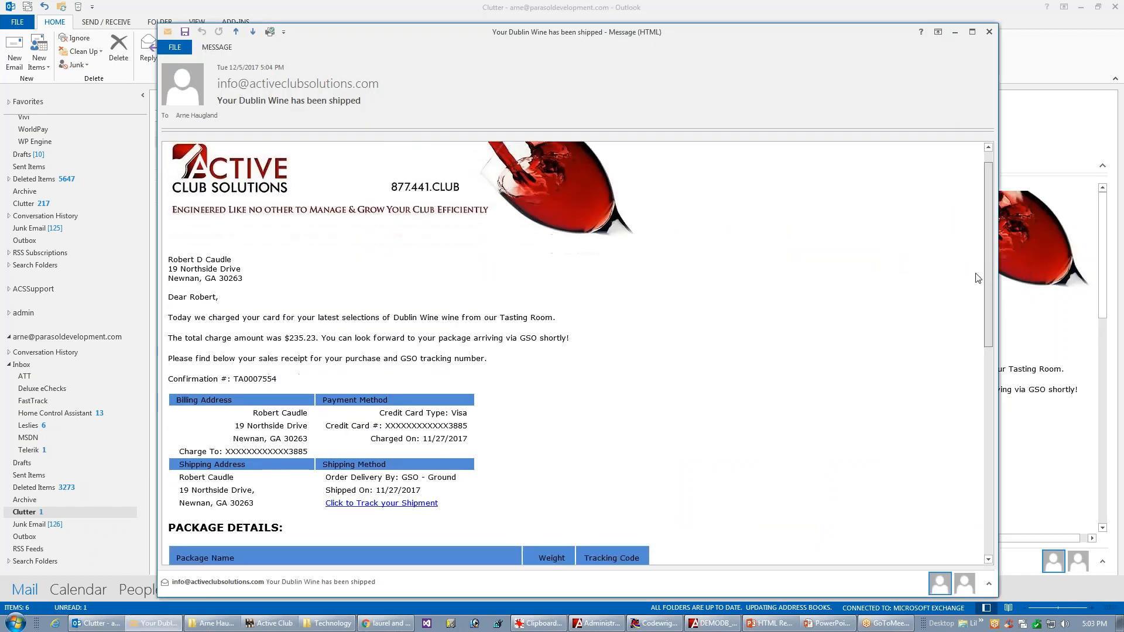
scroll(976, 333, "down", 2)
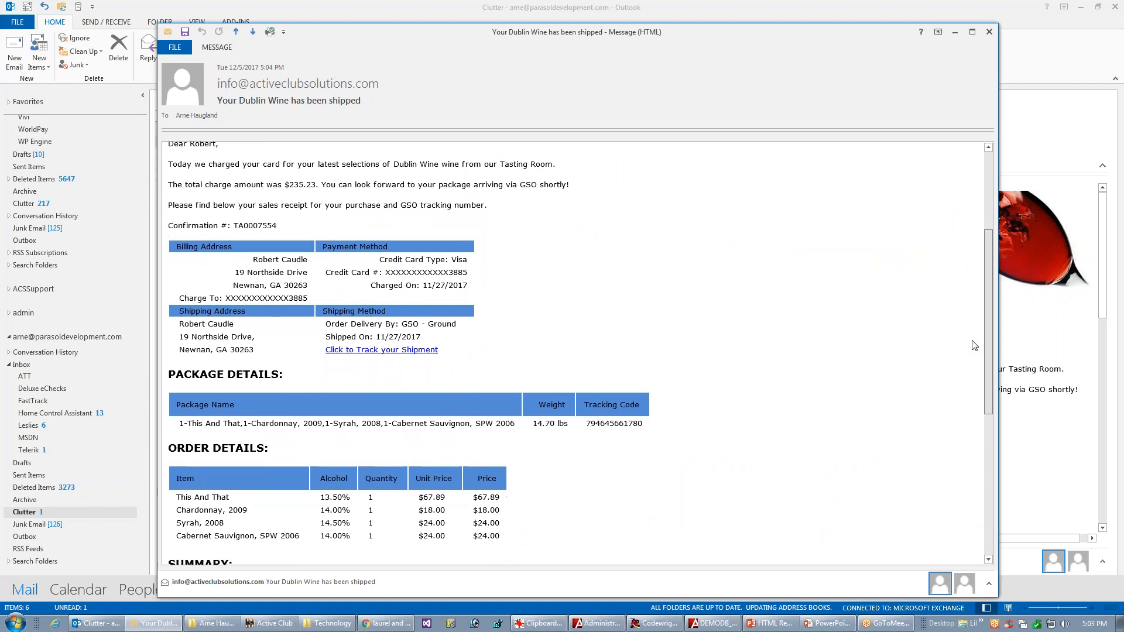
left_click_drag(564, 353, 320, 257)
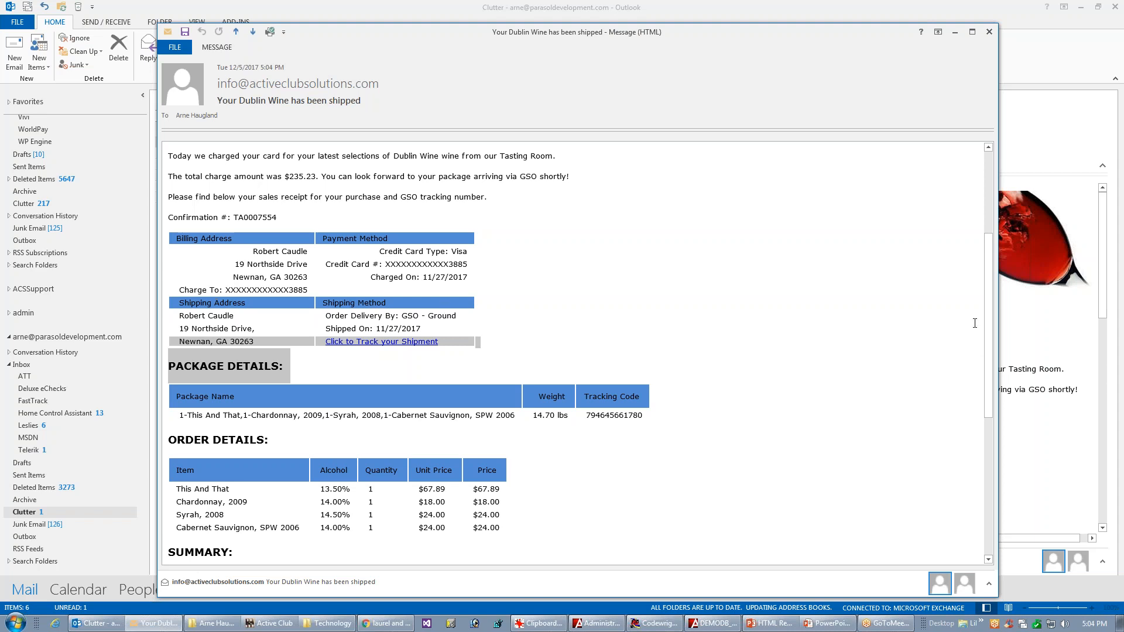
left_click_drag(987, 340, 982, 373)
left_click_drag(470, 336, 410, 300)
left_click(723, 300)
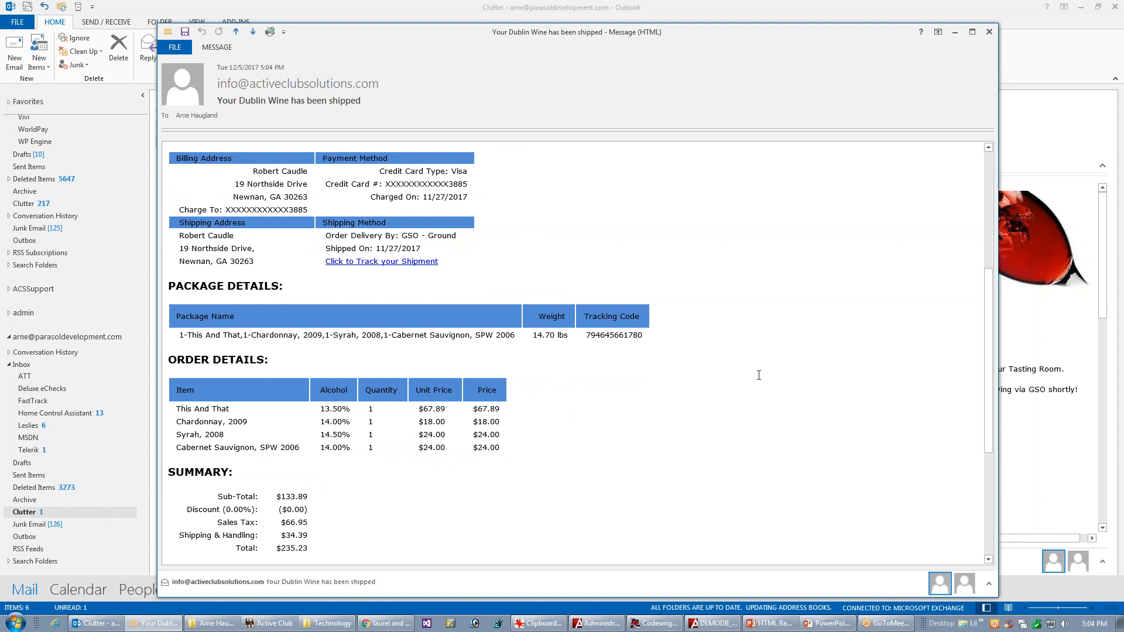
left_click_drag(988, 385, 989, 346)
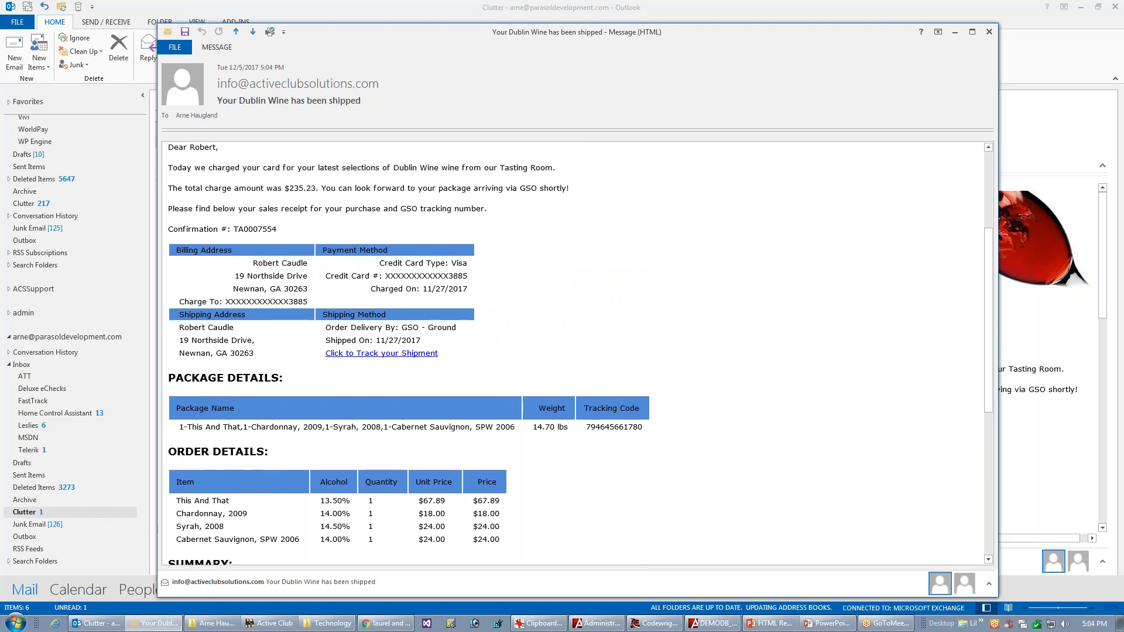
left_click(988, 32)
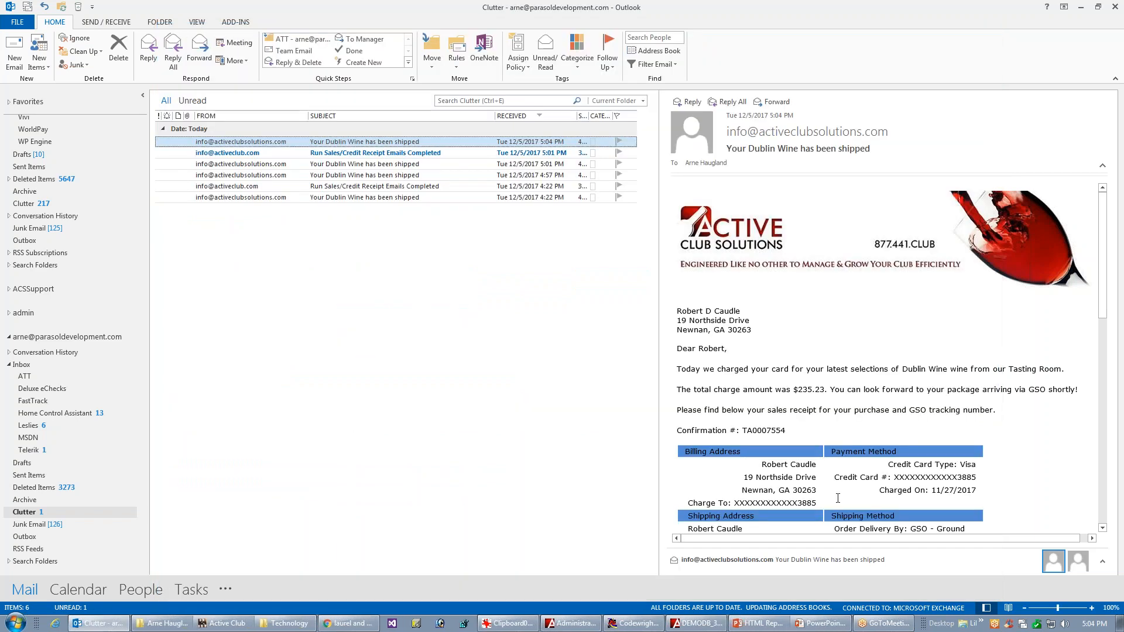
Step: Back in the template editor, set the top and bottom padding of the address and payment table's four heading cells to 12 px and save
key("alt+Tab")
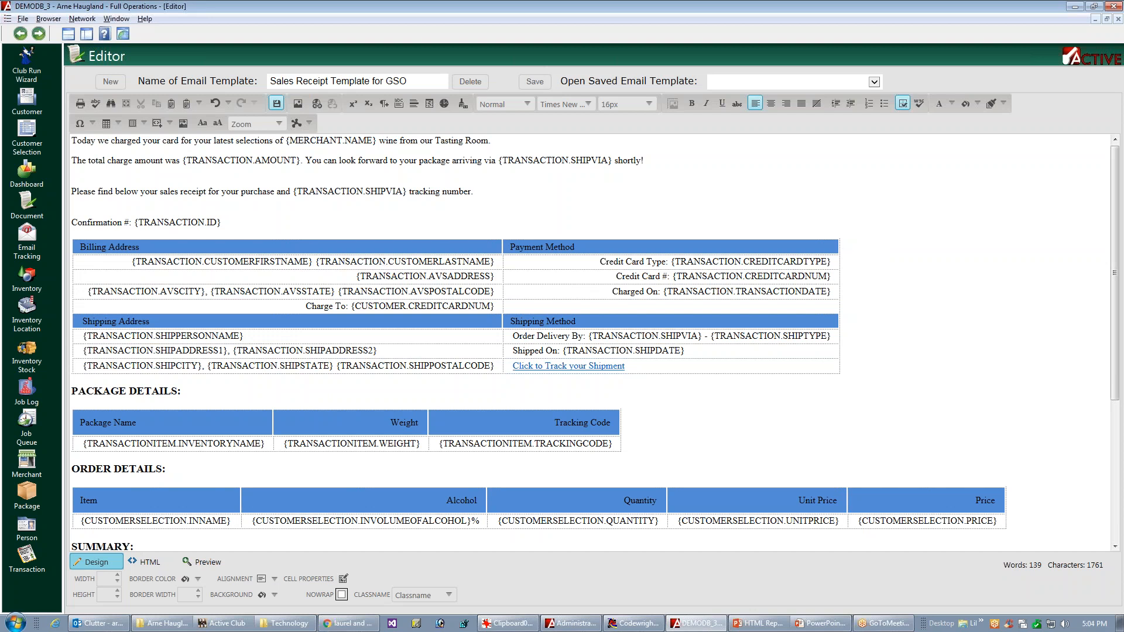
left_click(409, 247)
left_click(842, 307)
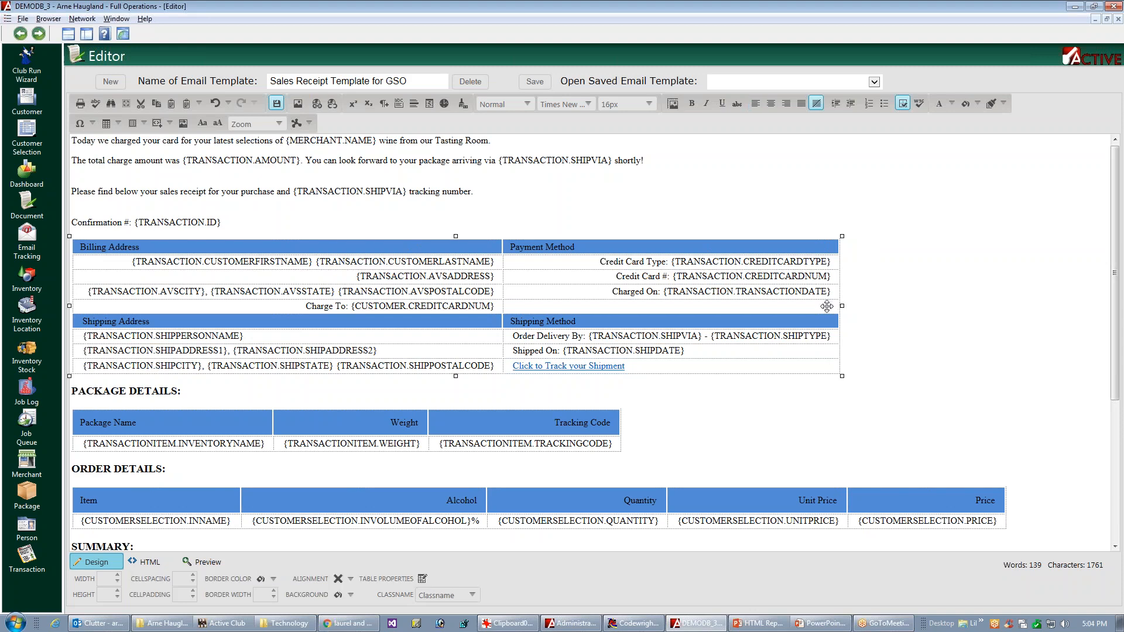
left_click(422, 579)
left_click(496, 197)
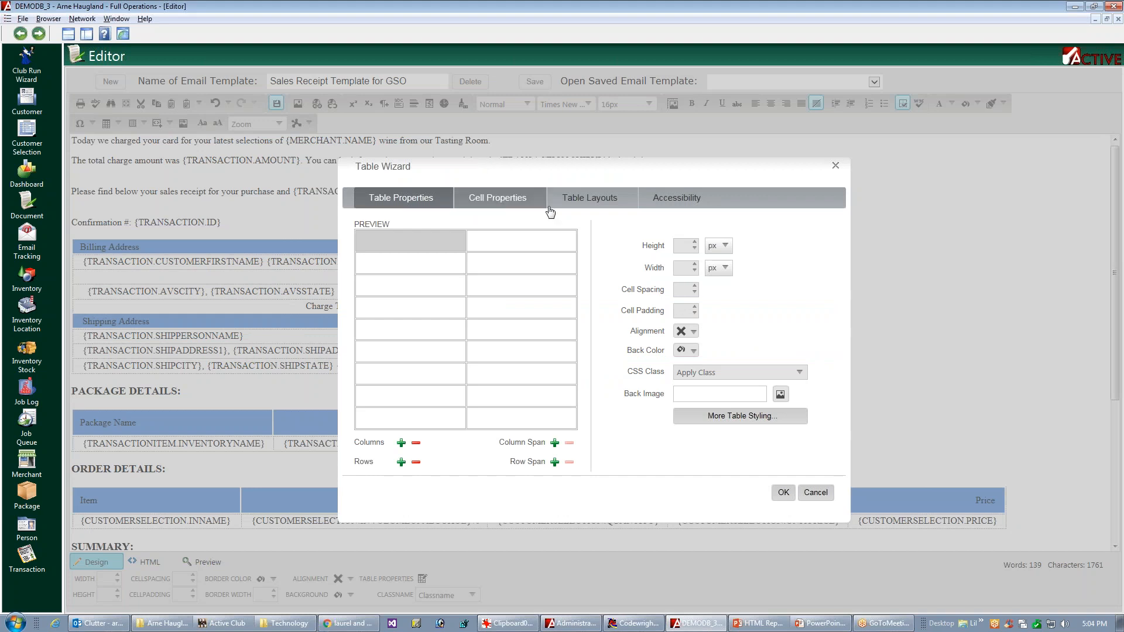
left_click(504, 247)
left_click(395, 359)
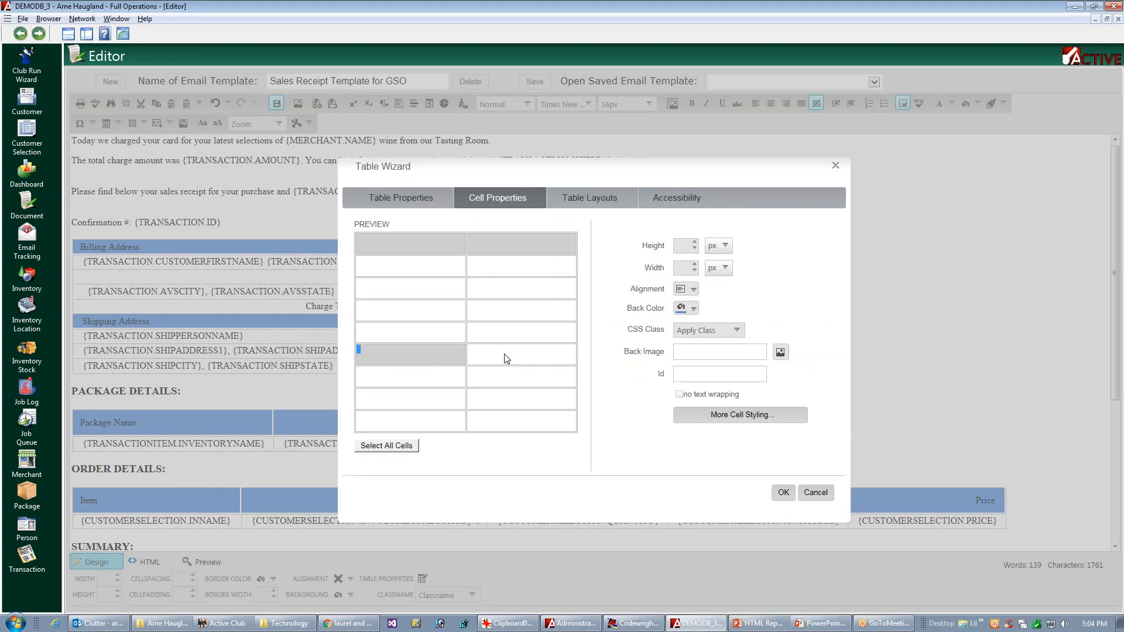
left_click(509, 360)
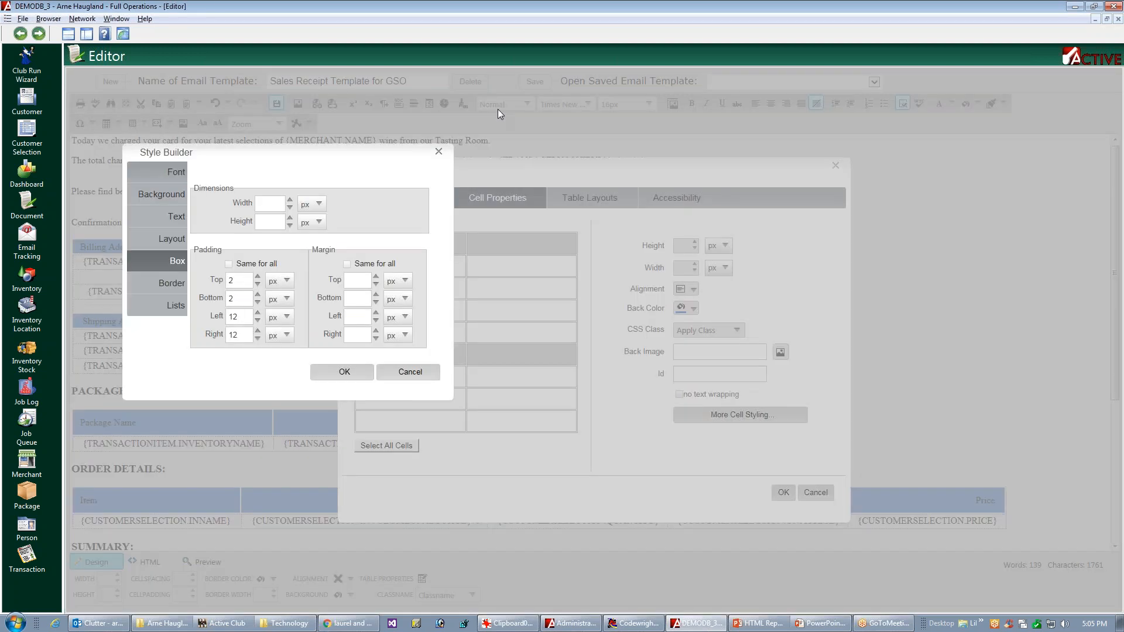
left_click(244, 283)
key("BackSpace")
type("12")
left_click(229, 299)
key("BackSpace")
type("12")
left_click(363, 372)
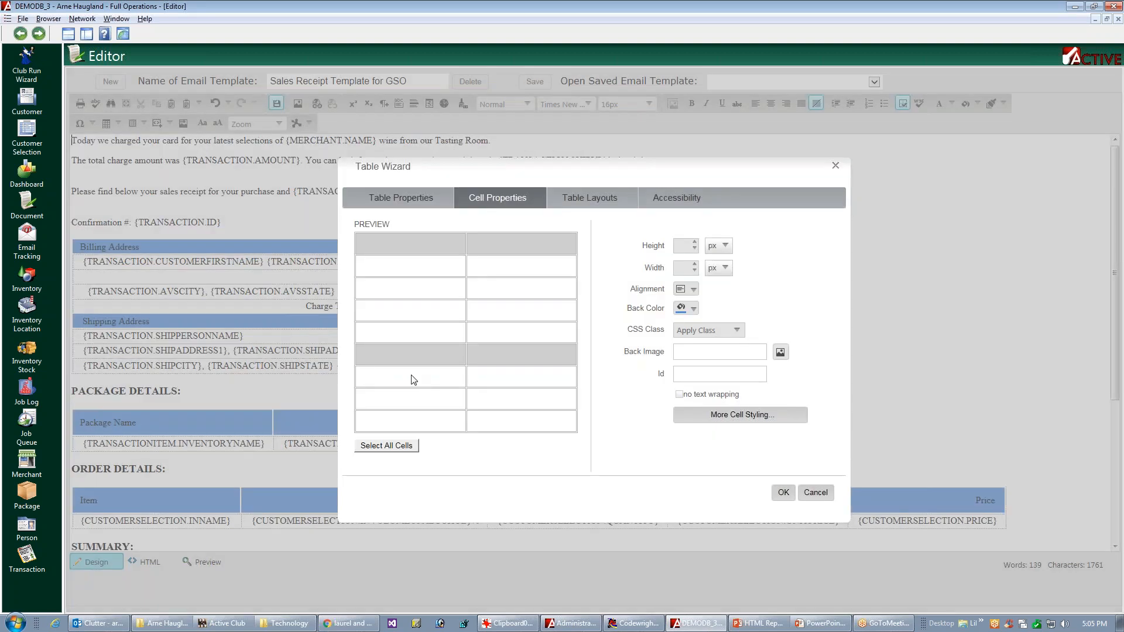
left_click(784, 495)
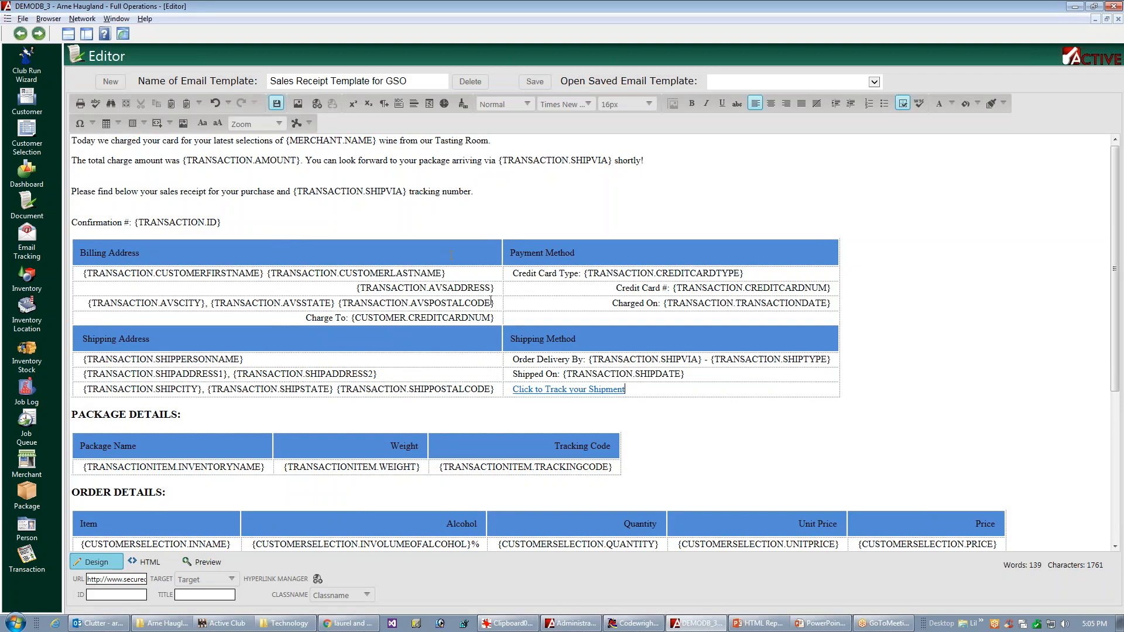
left_click(543, 86)
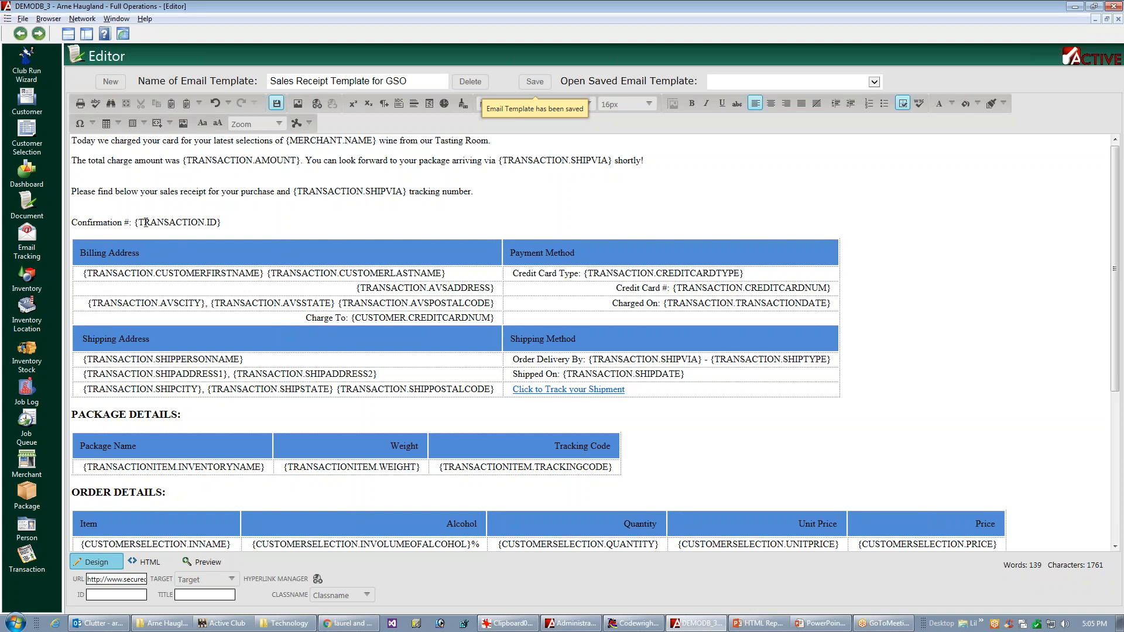
Step: Color the {TRANSACTION.ID} placeholder in the Confirmation # line dark red (#c00000)
left_click_drag(135, 222, 291, 230)
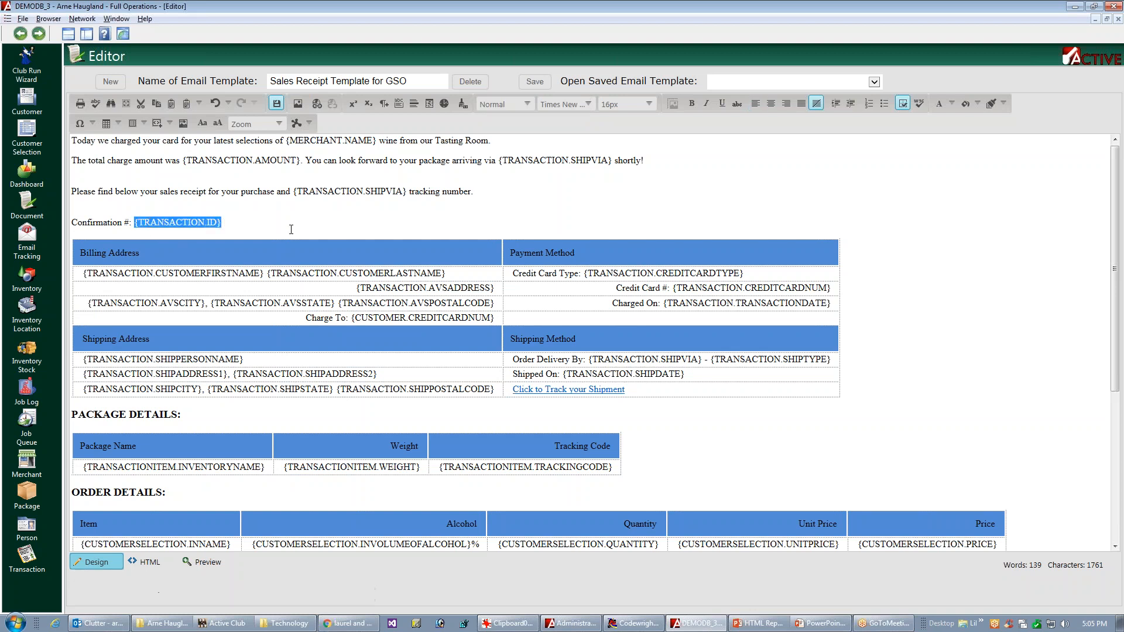
left_click(952, 105)
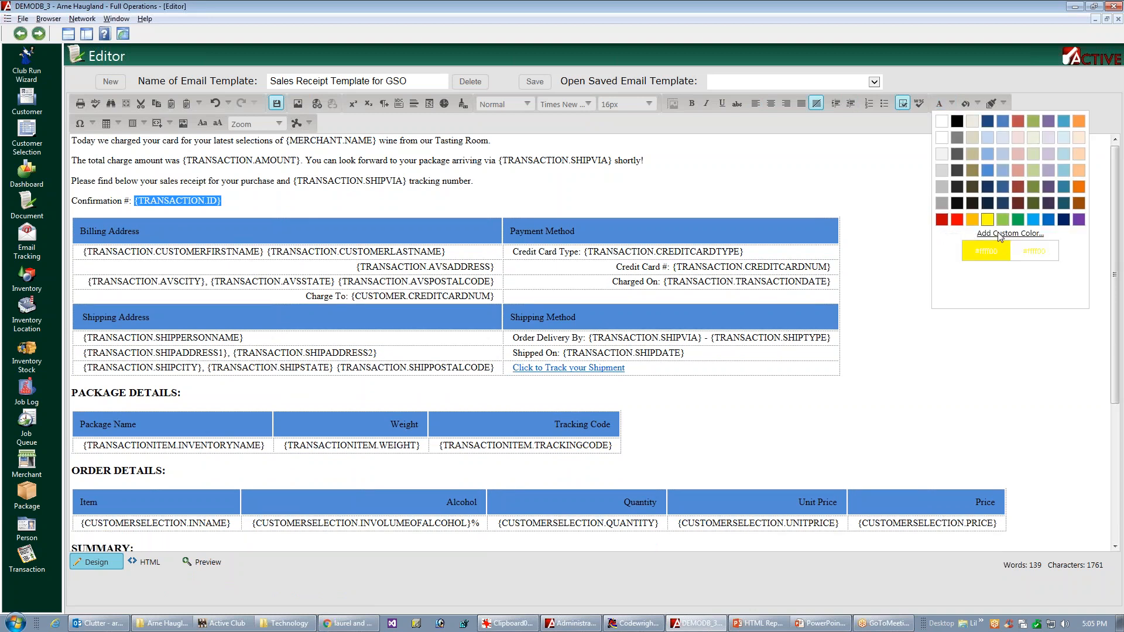
left_click(946, 230)
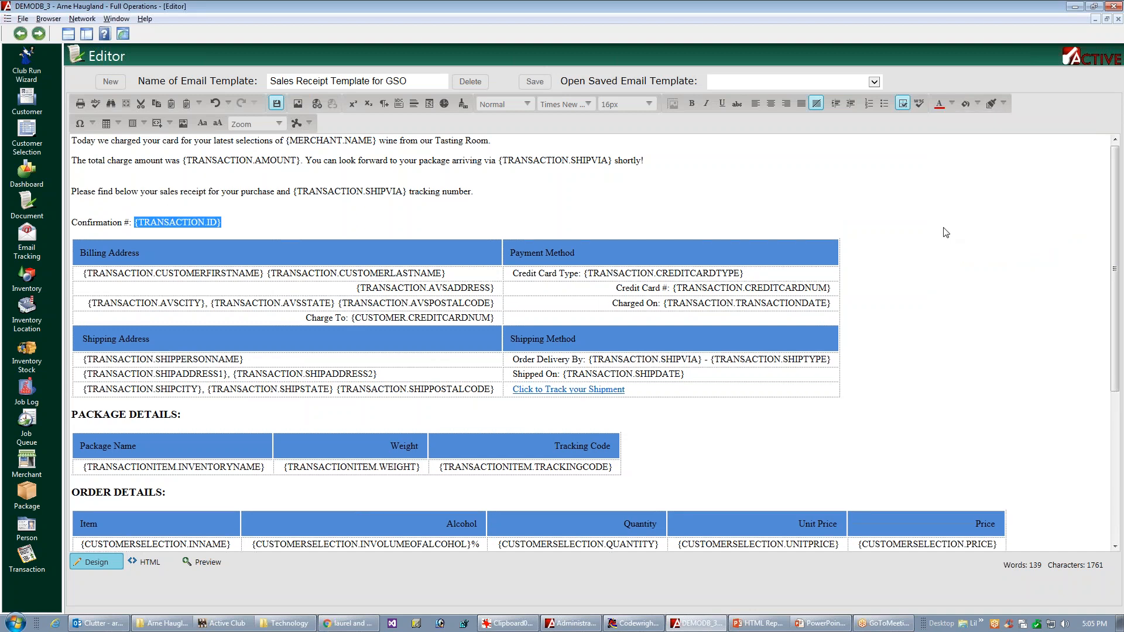
left_click(646, 229)
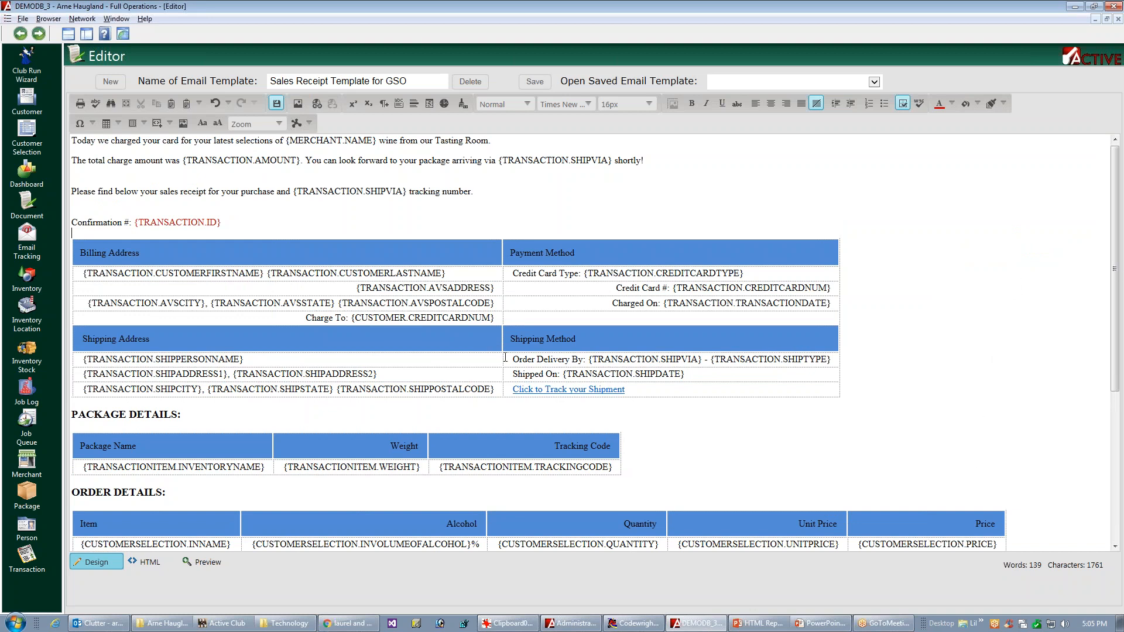
Step: Left-align the {TRANSACTION.AVSADDRESS} and Charge To cells under Billing Address
left_click(416, 317)
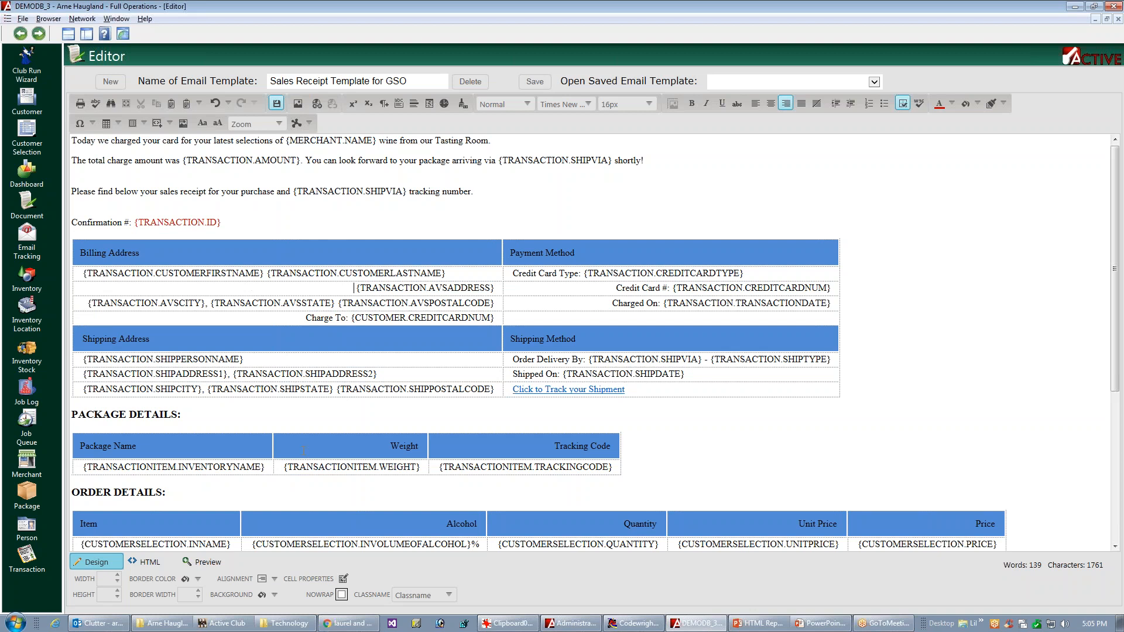
left_click(275, 595)
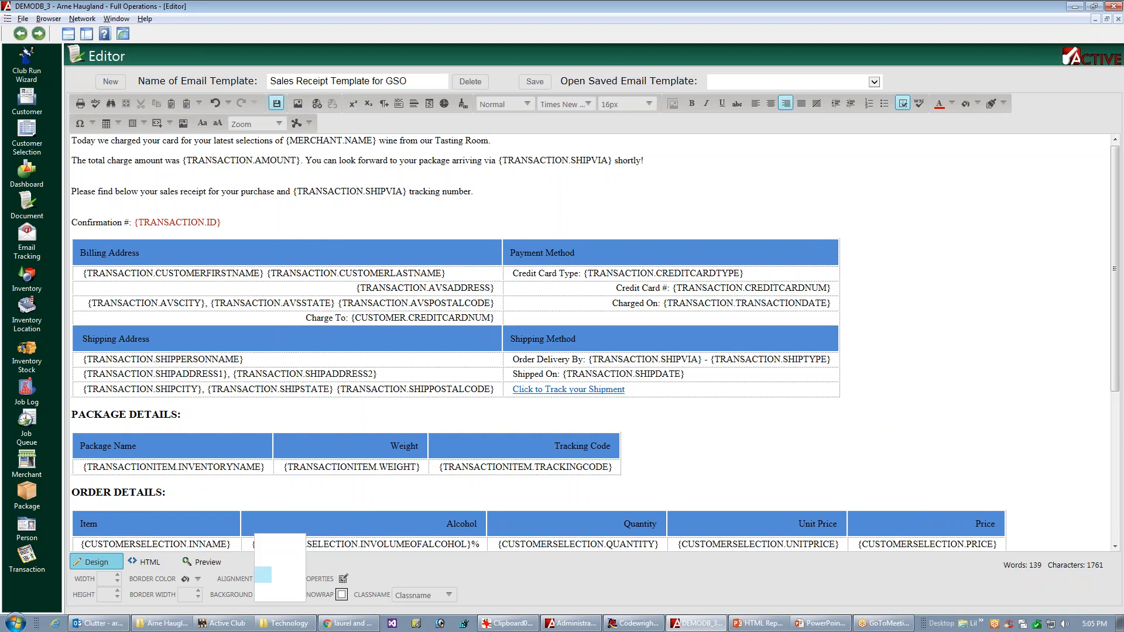
left_click(264, 560)
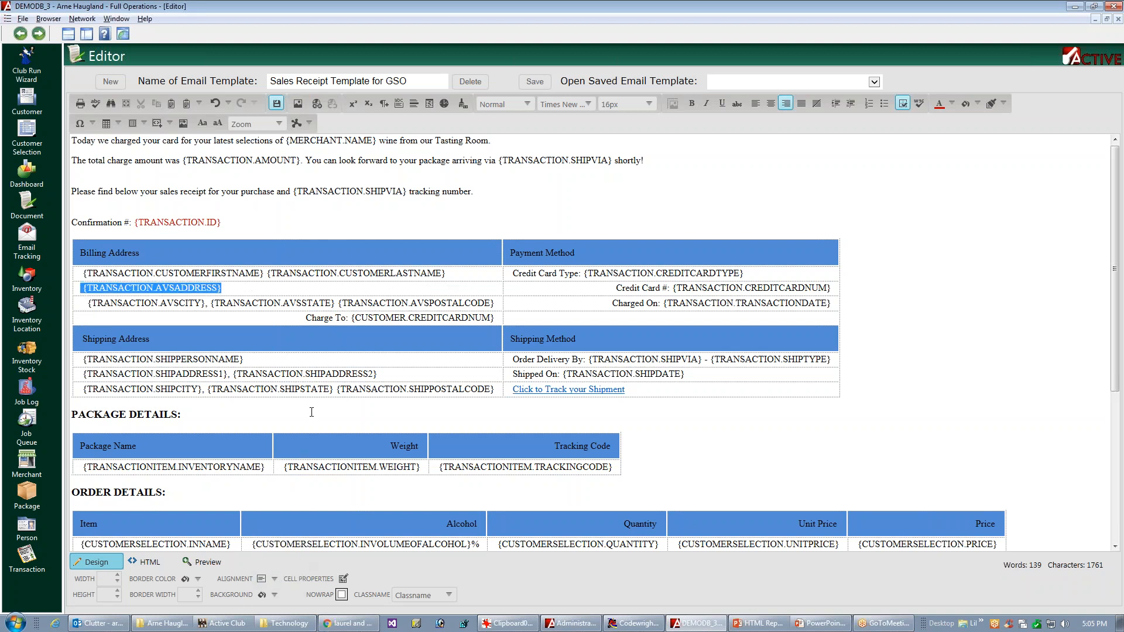
left_click(229, 318)
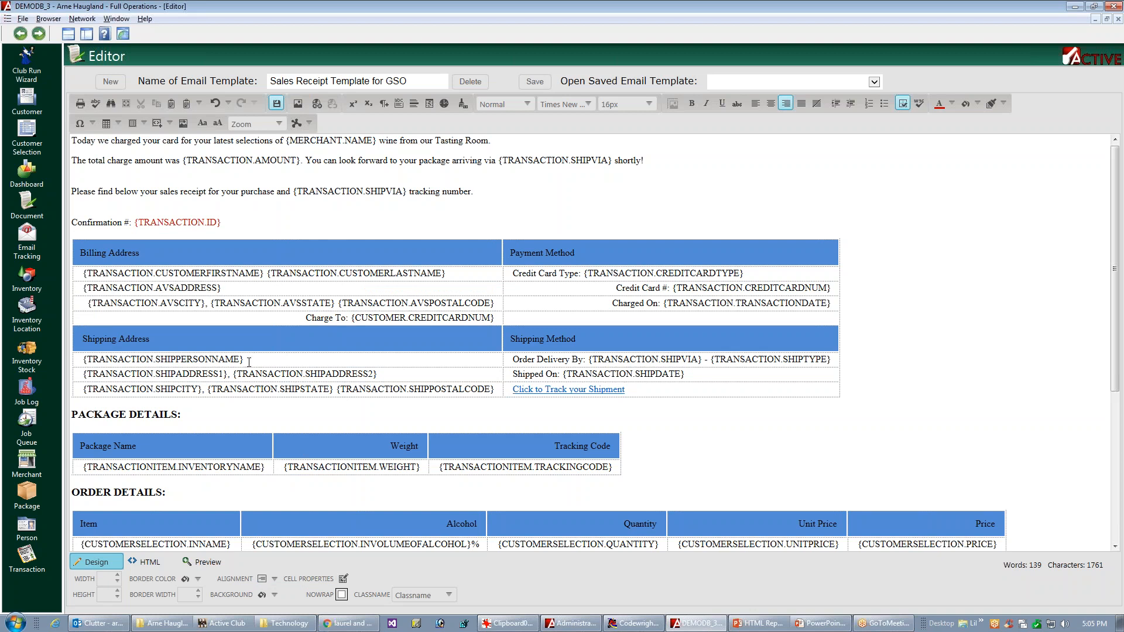
left_click(275, 579)
left_click(267, 585)
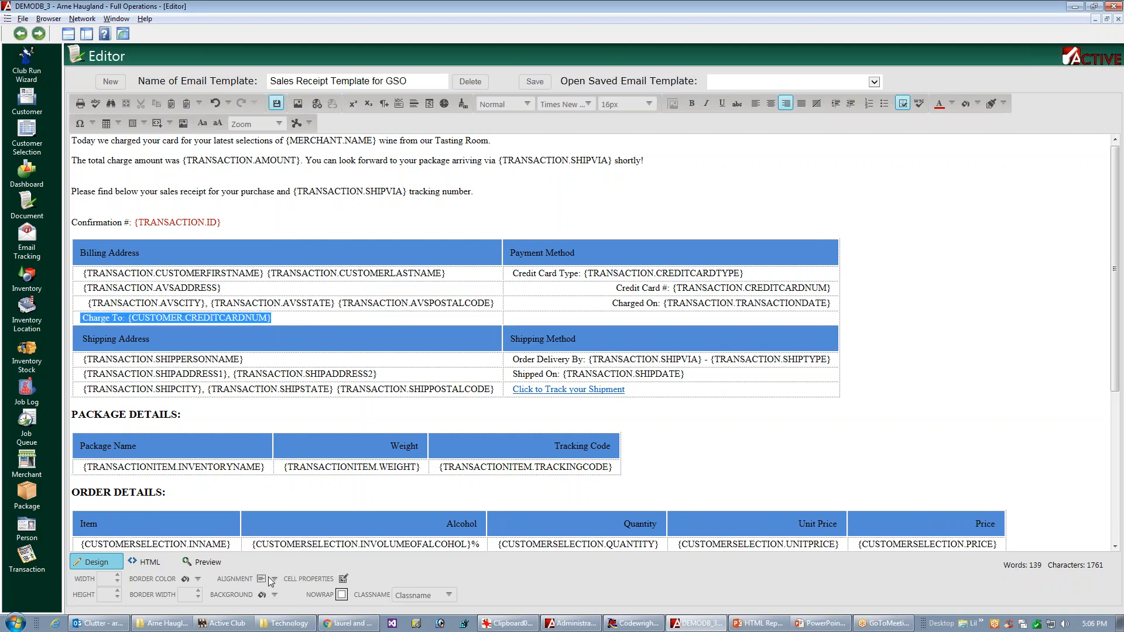
Step: Left-align the Credit Card # and Charged On cells under Payment Method and save the email template
left_click(590, 291)
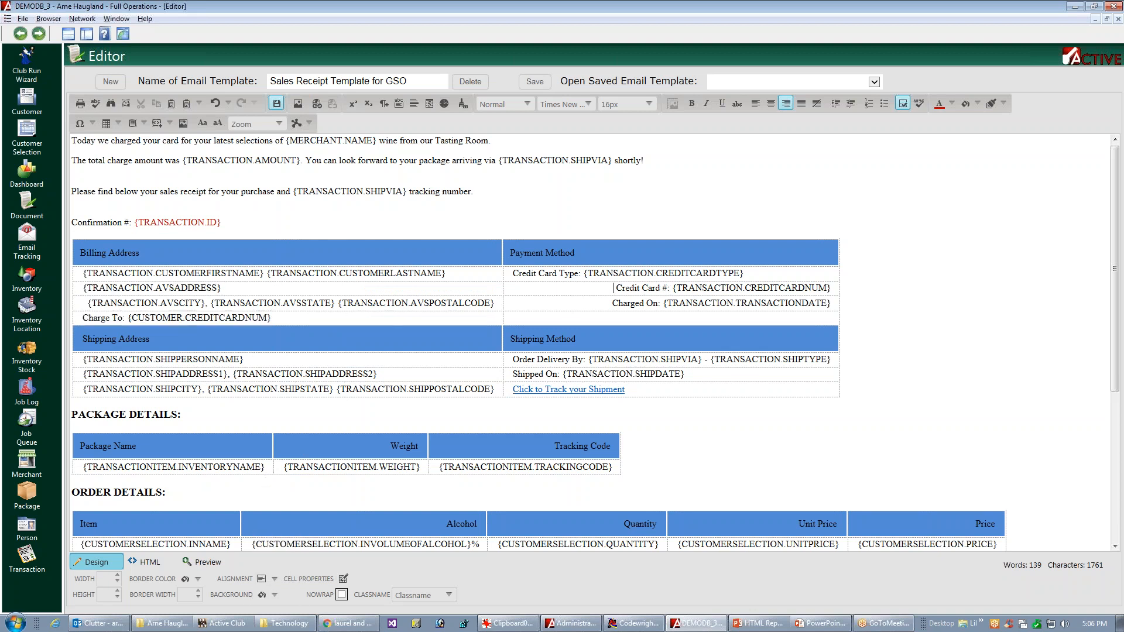
left_click(267, 579)
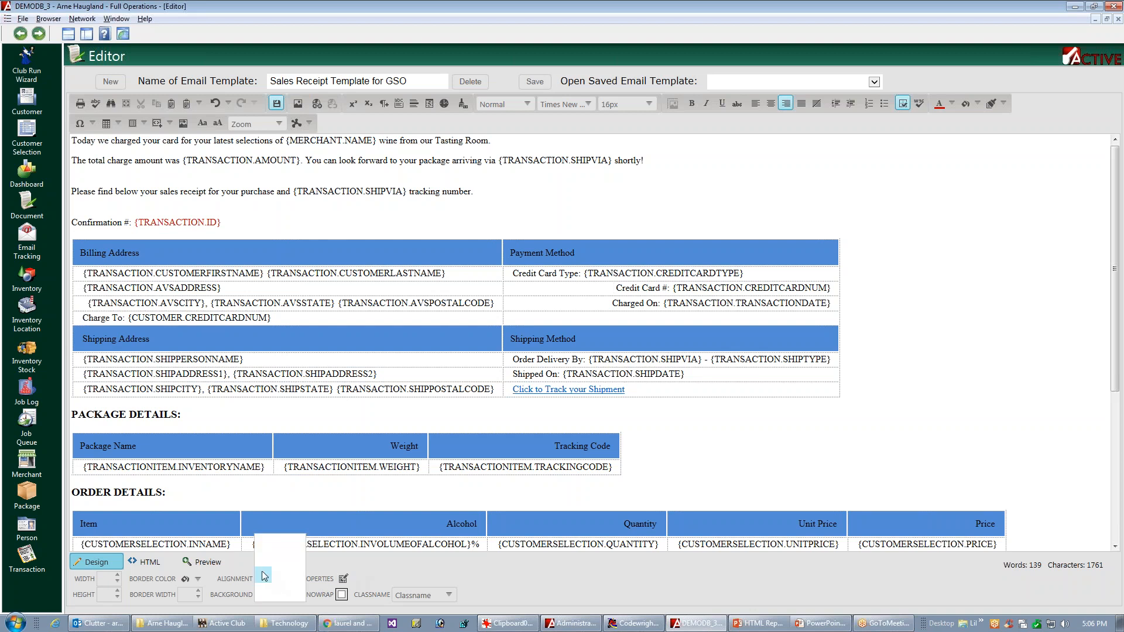
left_click(264, 575)
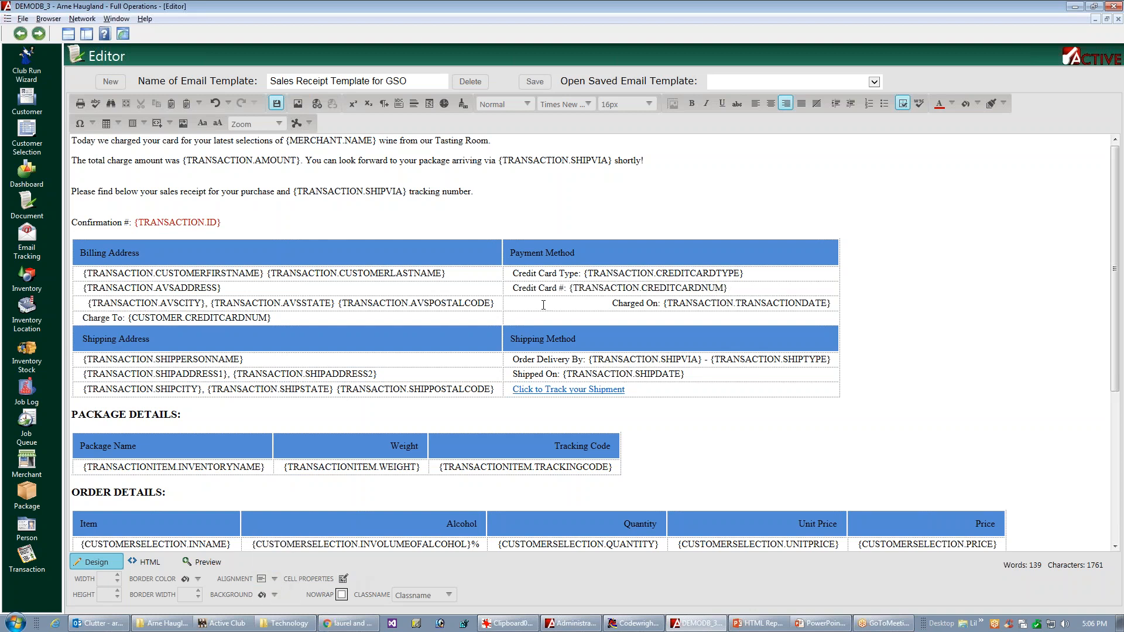
left_click(273, 578)
left_click(265, 574)
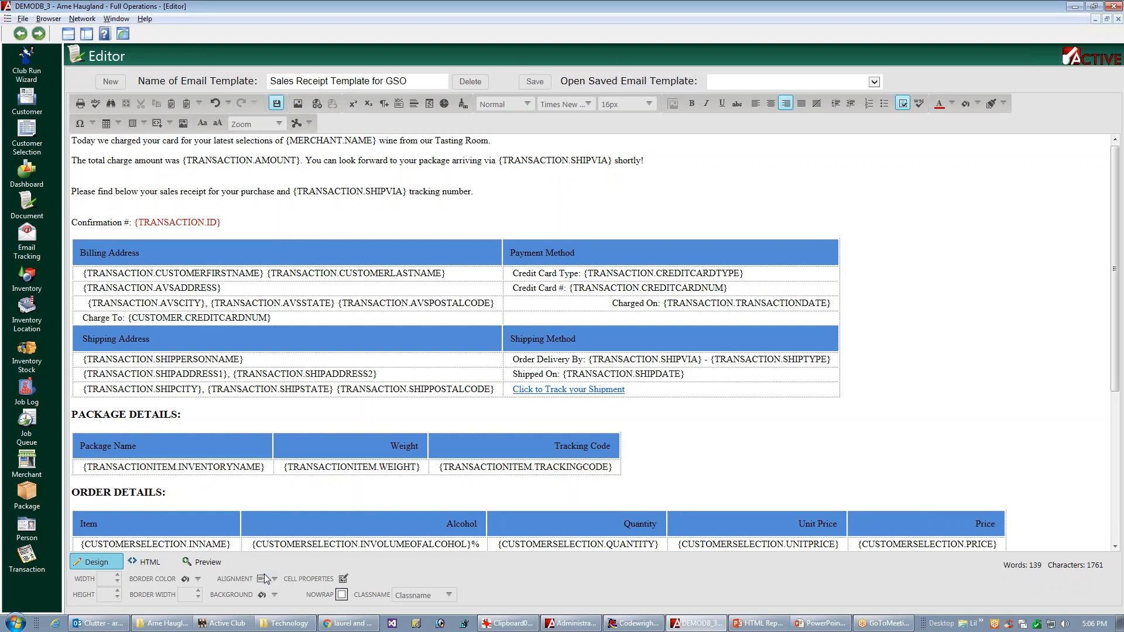
left_click(632, 408)
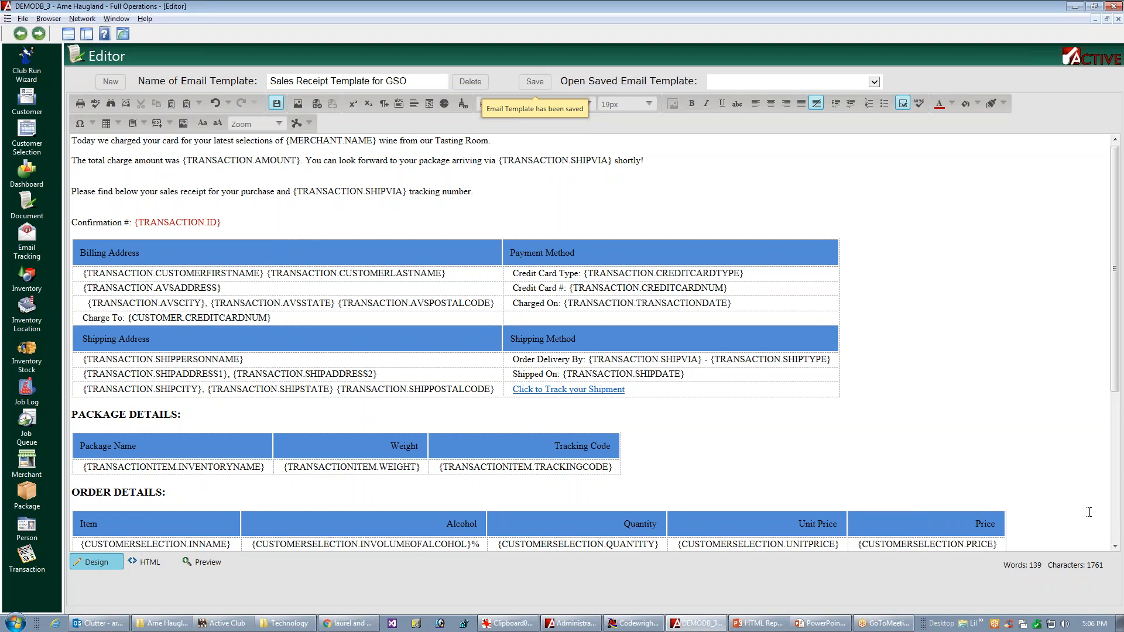
Step: Examine the table layout and alignment throughout the template, including its rendered preview
left_click_drag(1117, 287, 1064, 427)
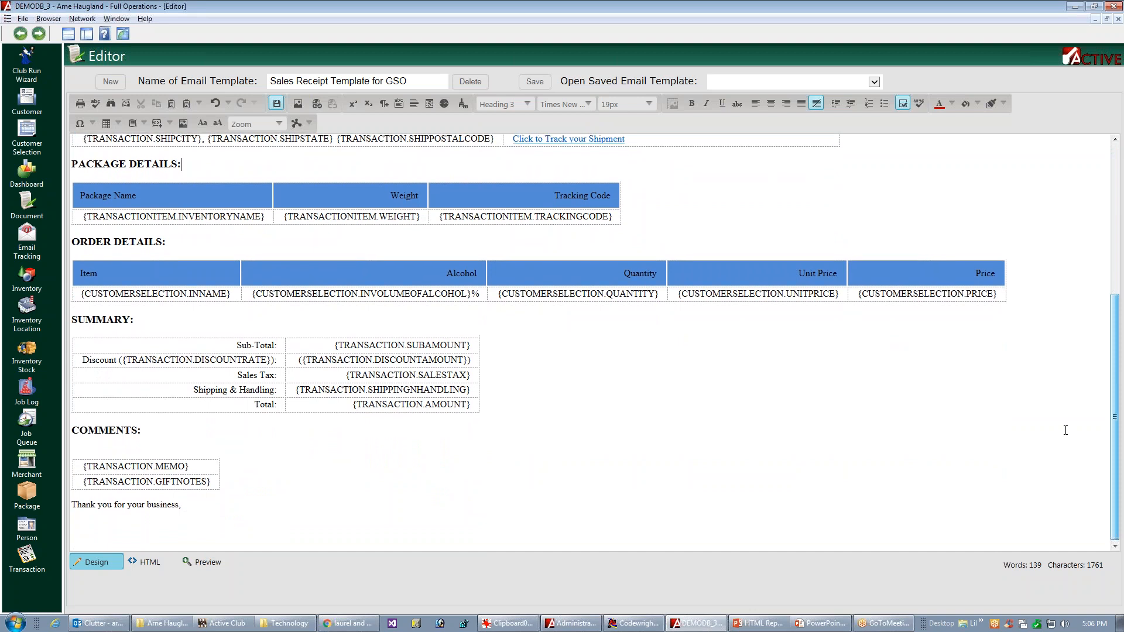
left_click(212, 563)
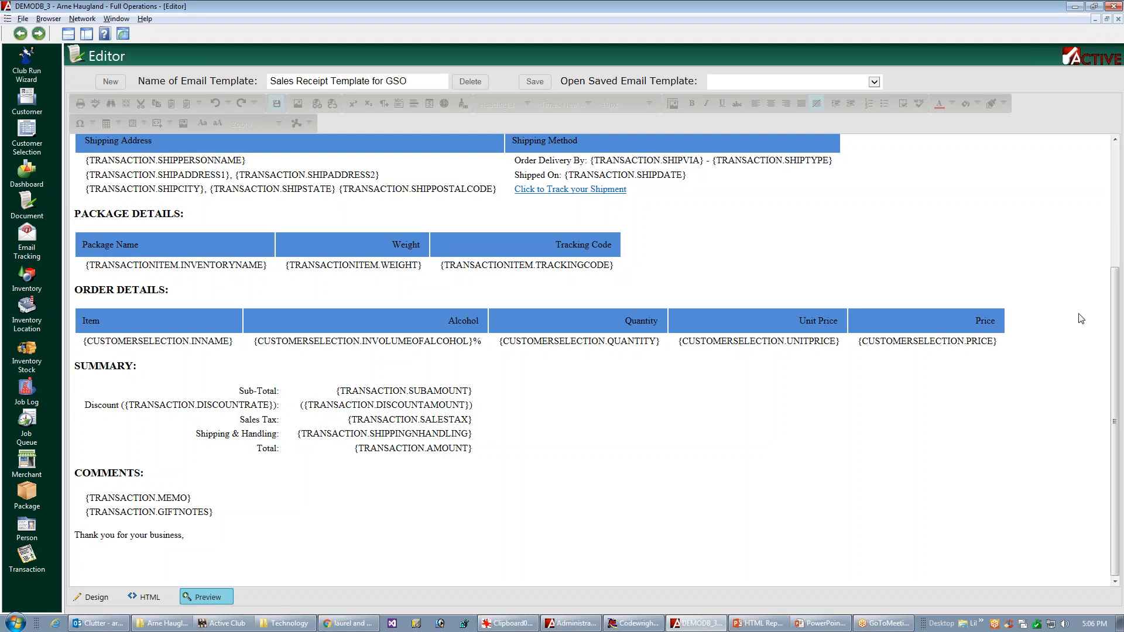
left_click_drag(1117, 320, 1048, 234)
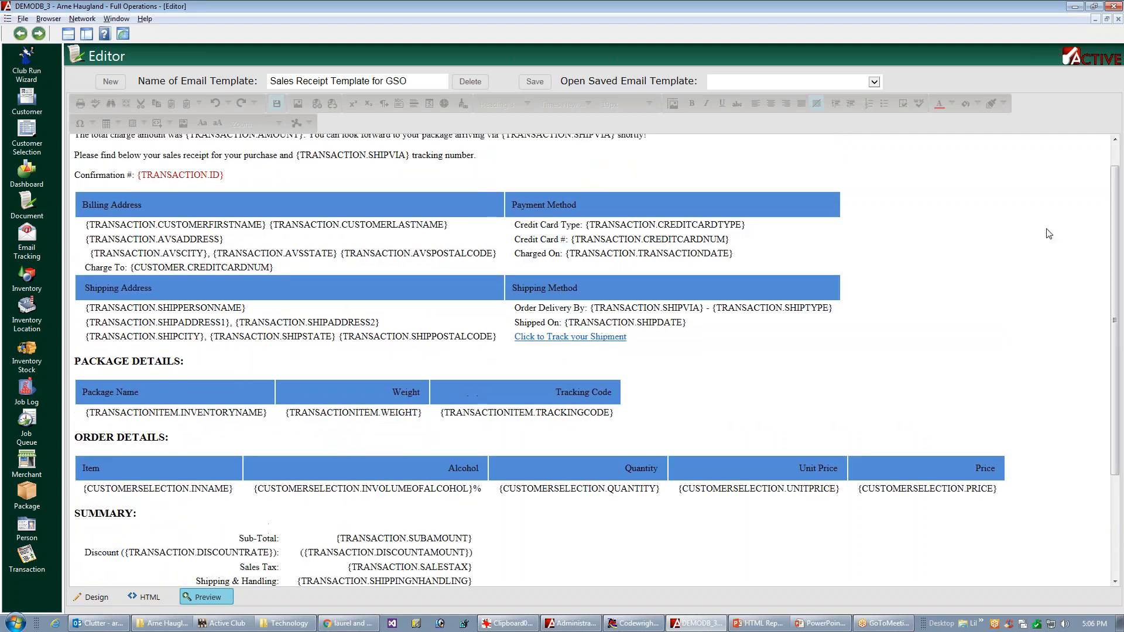
Step: Replace every &nbsp; in the template's HTML source with nothing
left_click(153, 597)
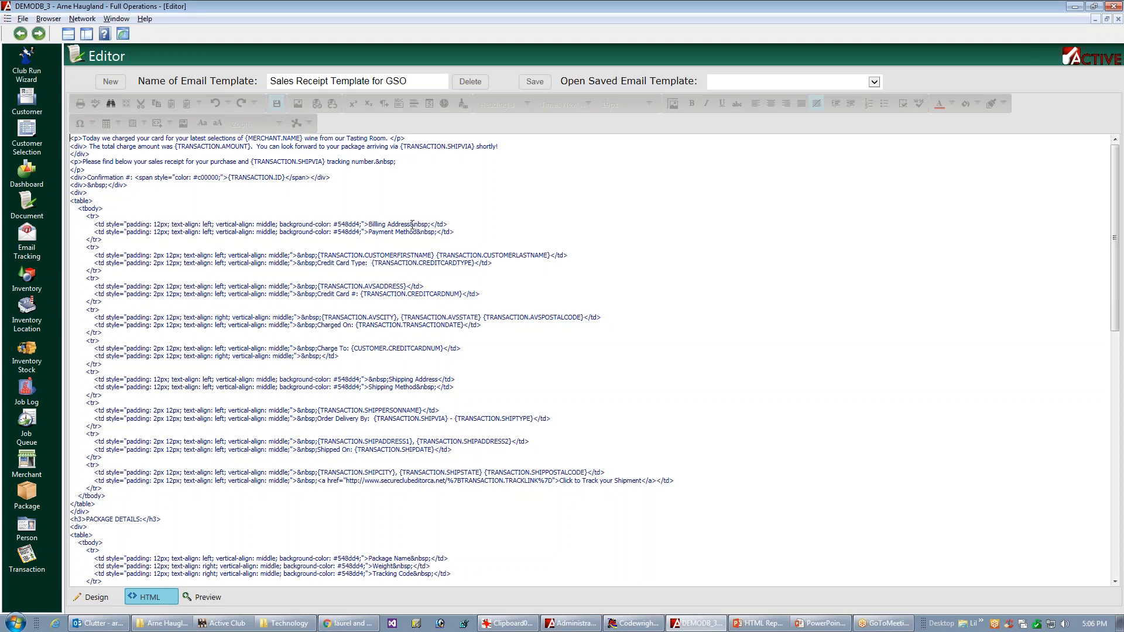
left_click_drag(411, 225, 437, 225)
key("ctrl+c")
left_click(111, 104)
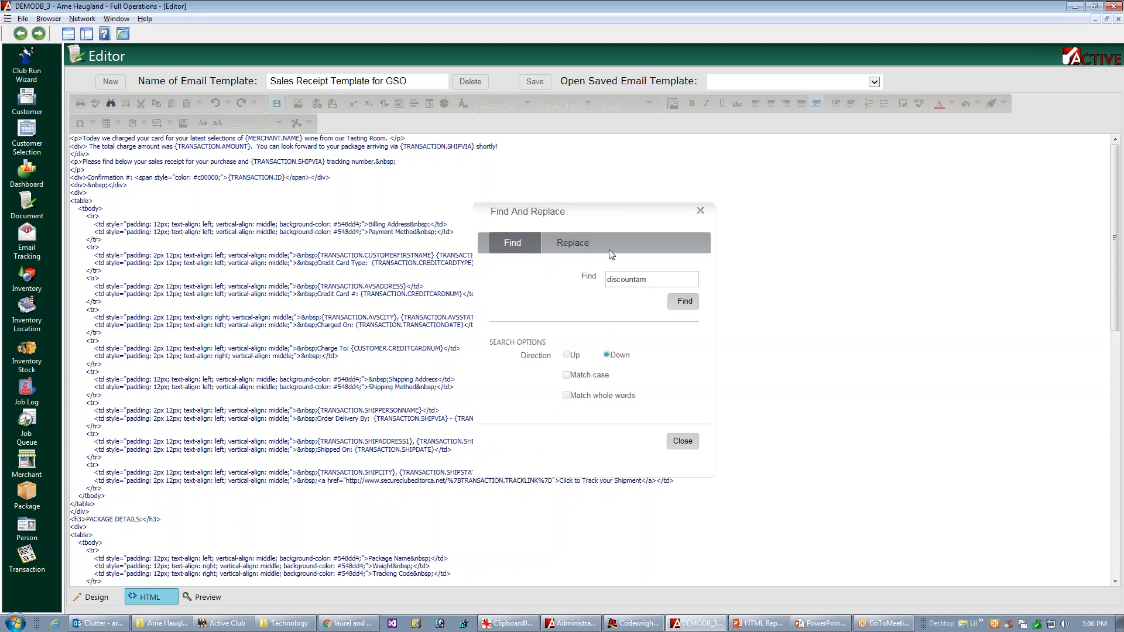
left_click_drag(620, 213, 791, 204)
left_click(782, 267)
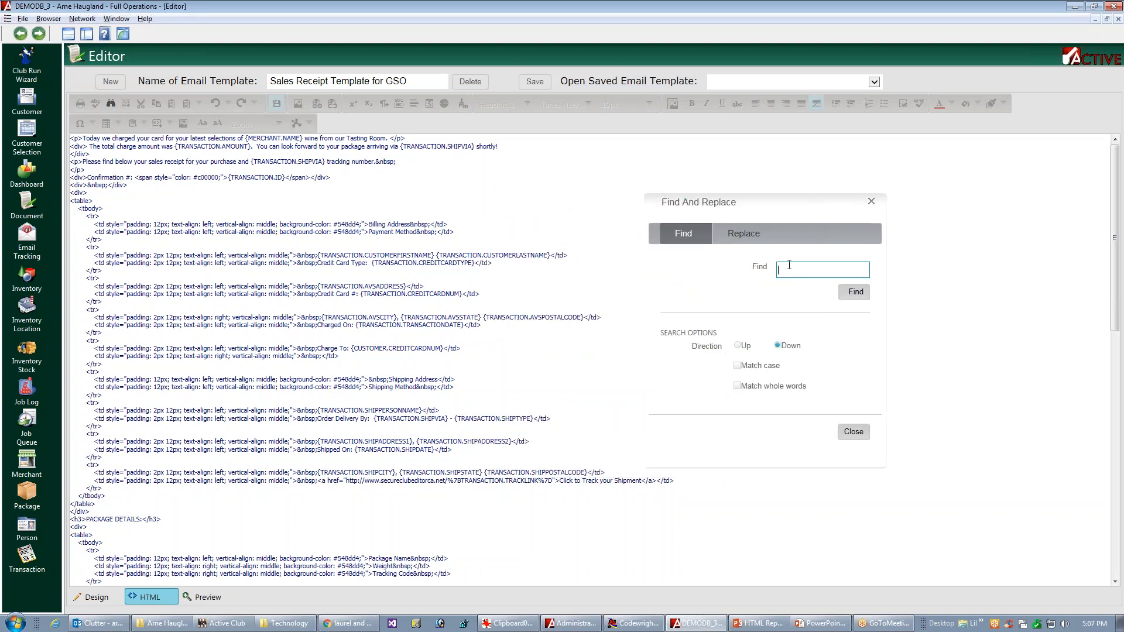
key("ctrl+v")
key("BackSpace")
key("BackSpace")
left_click(746, 232)
left_click(797, 295)
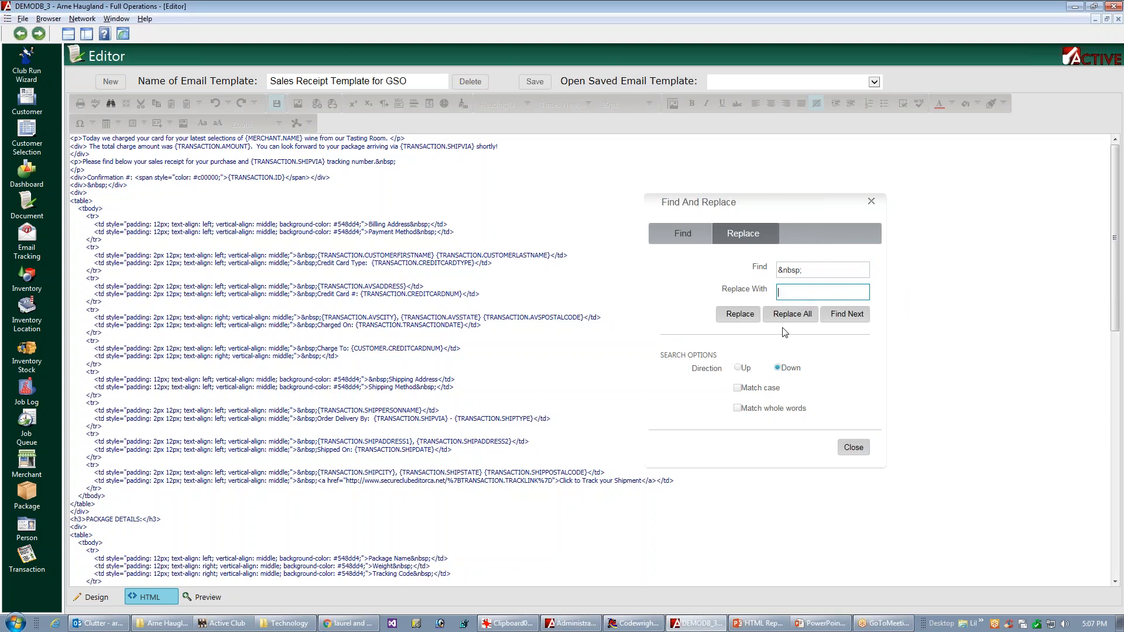
left_click(788, 319)
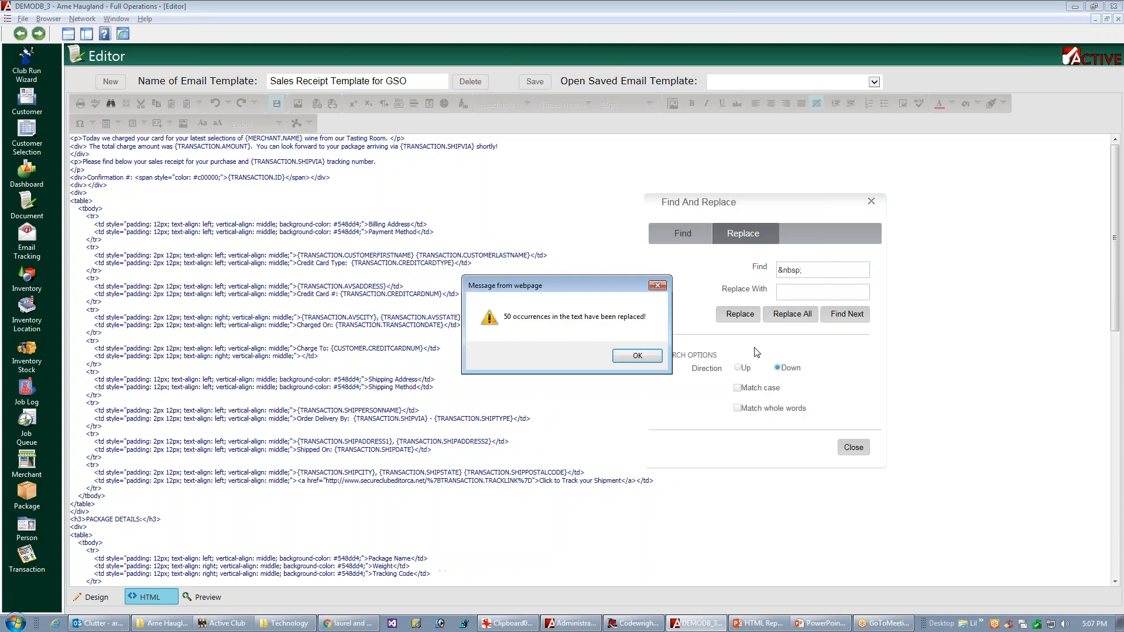
left_click(647, 357)
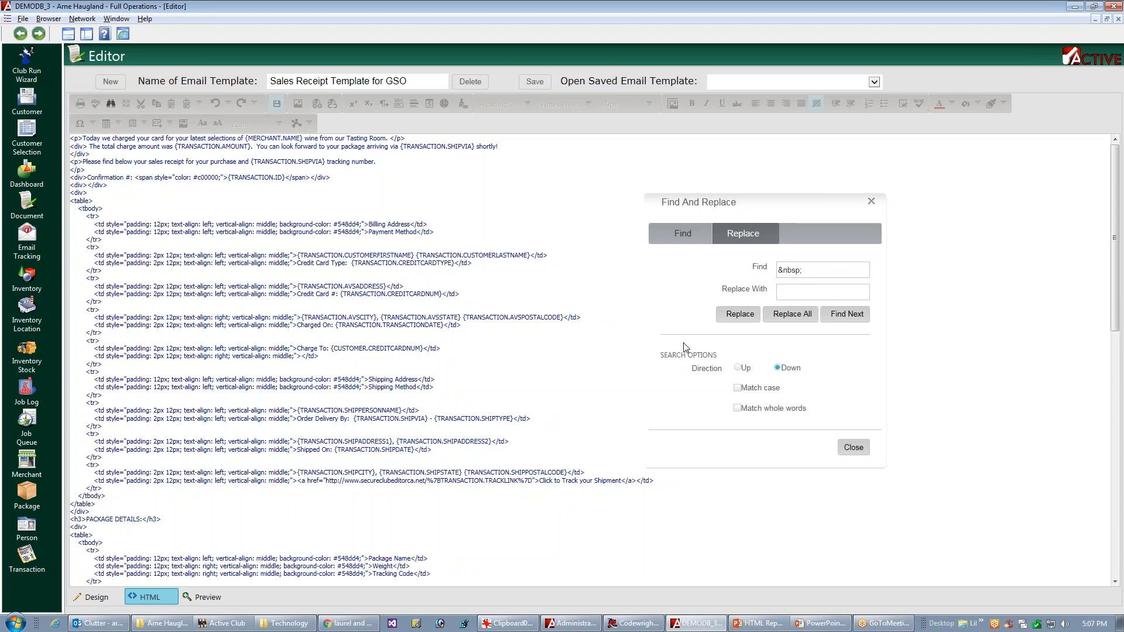
left_click(853, 448)
Step: Return to the design view, save the email template and review the spacing of its tables
left_click(88, 600)
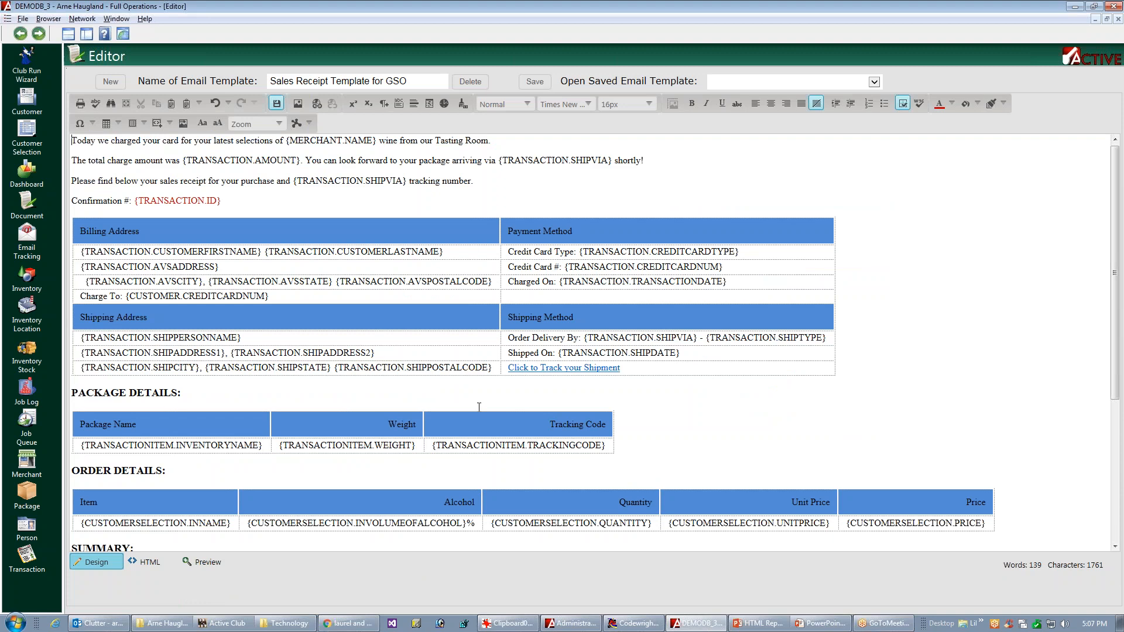
left_click(534, 82)
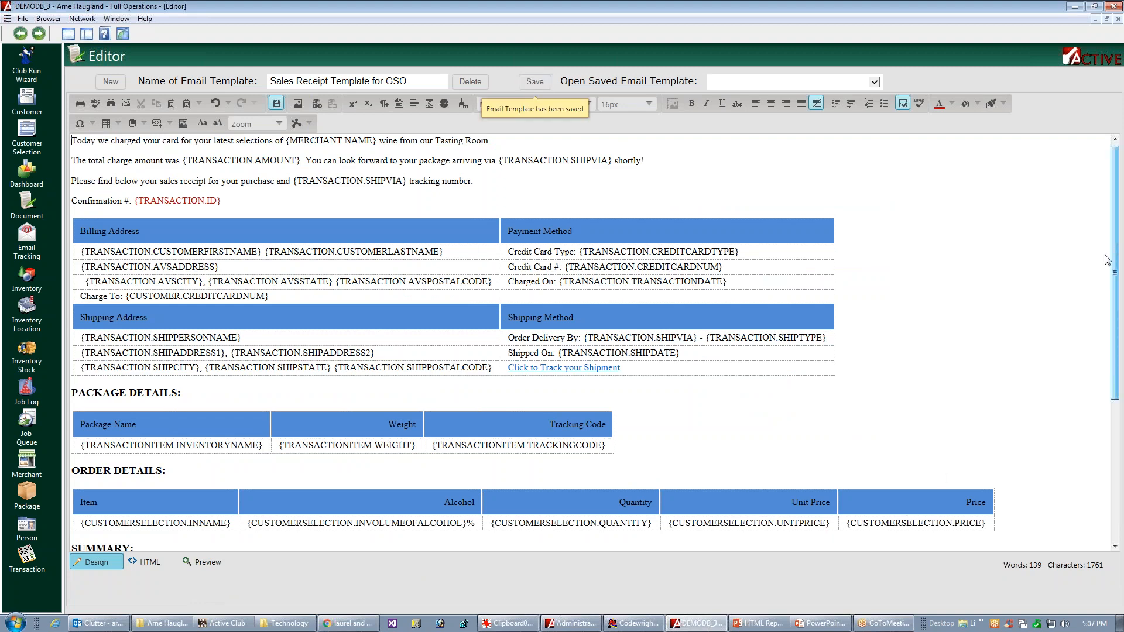
scroll(1104, 281, "down", 3)
scroll(1106, 307, "down", 4)
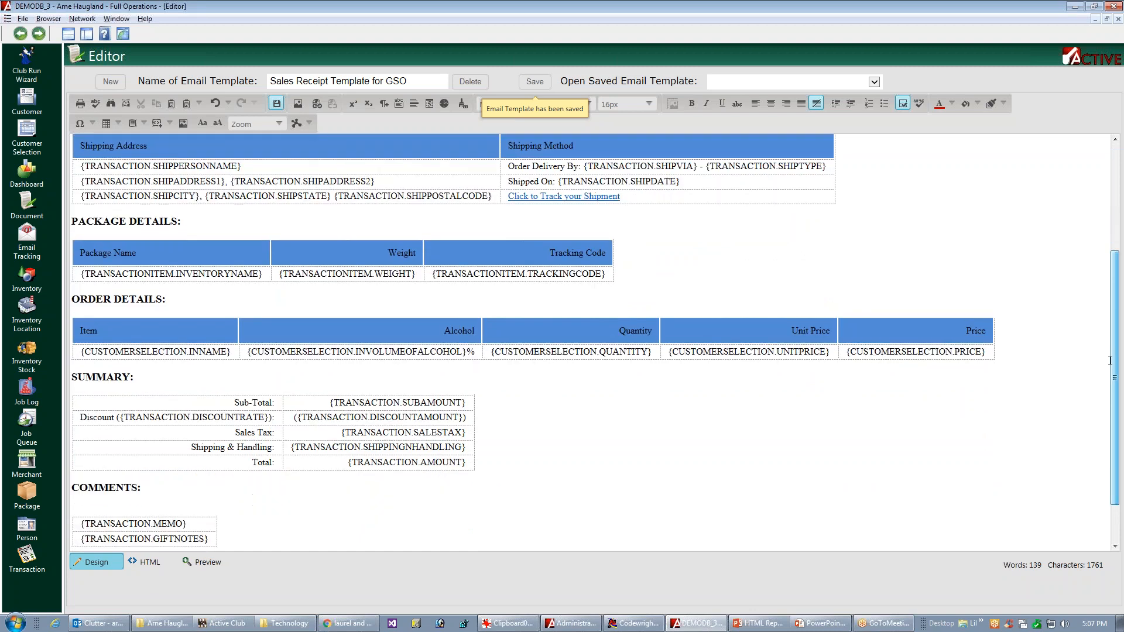
scroll(1100, 302, "up", 4)
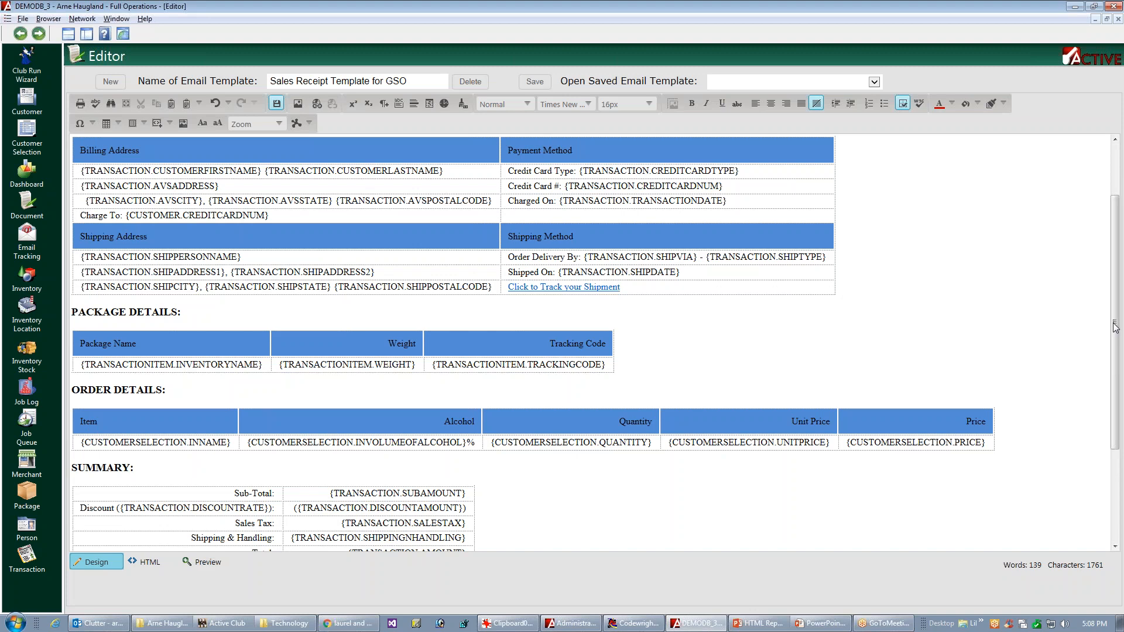
Step: Insert a blank row below Shipping & Handling and another below Total in the Summary table, and save the email template
left_click_drag(1115, 326, 198, 439)
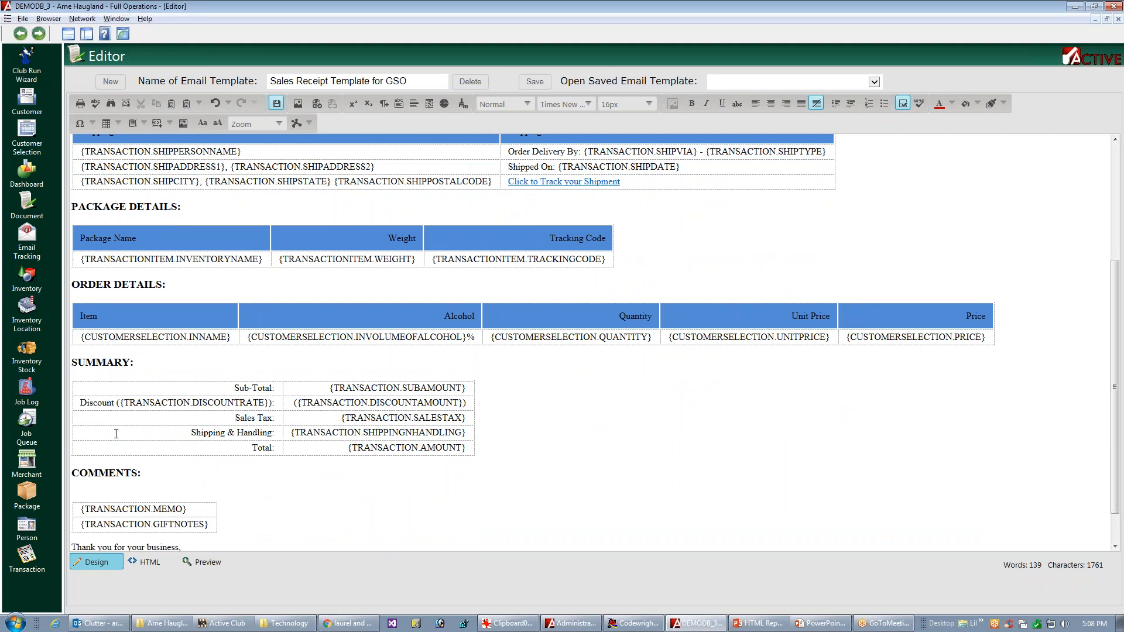
left_click(143, 433)
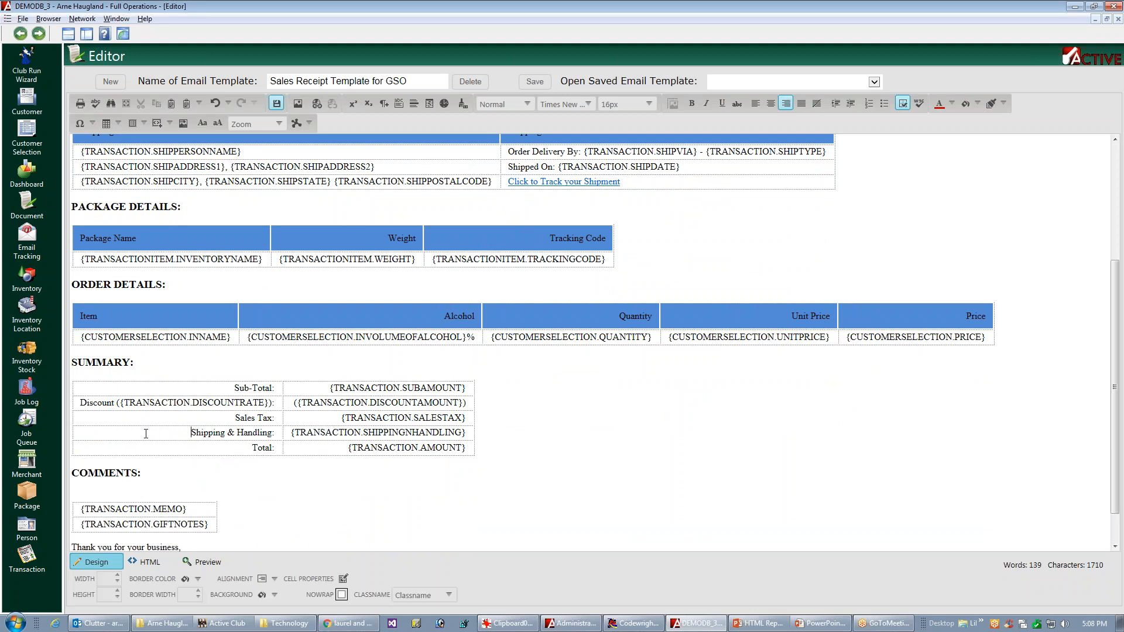
right_click(154, 433)
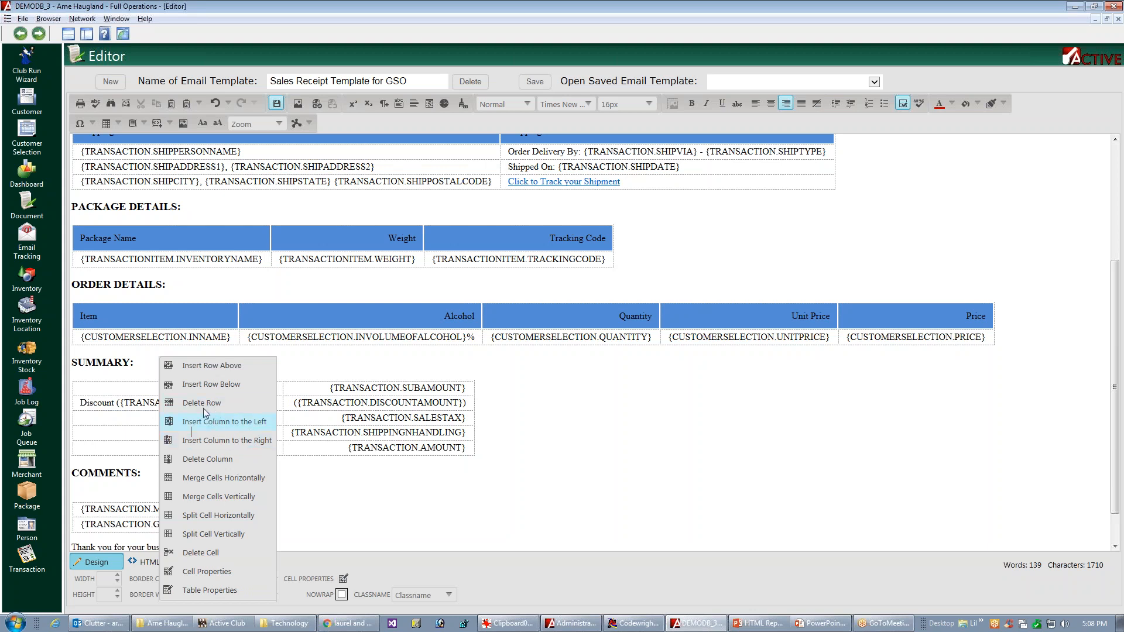
left_click(226, 385)
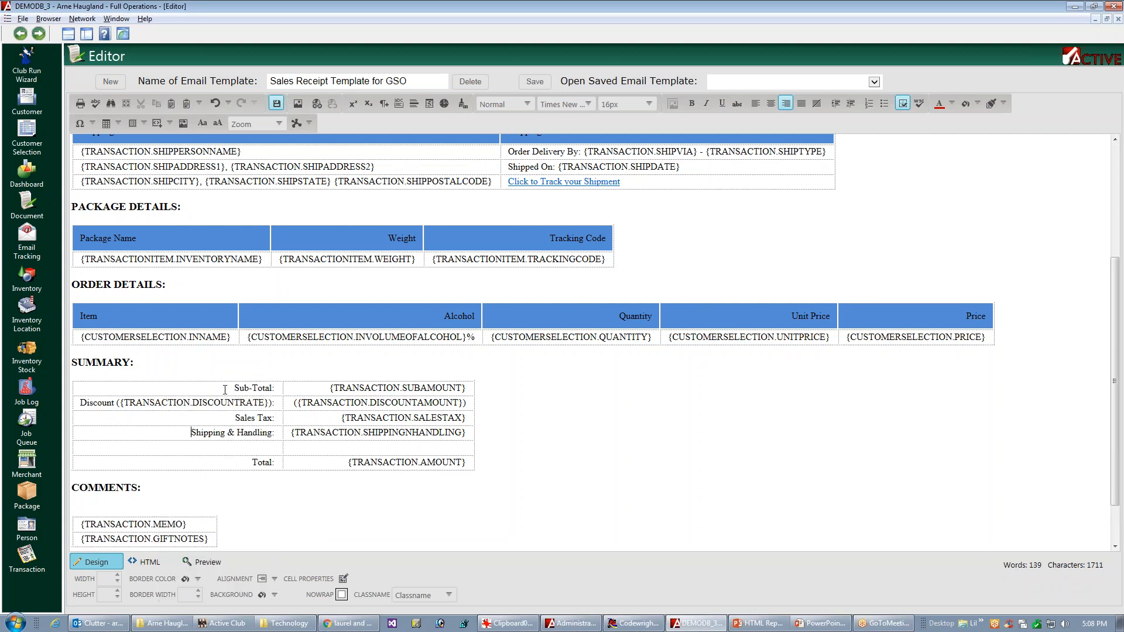
right_click(215, 464)
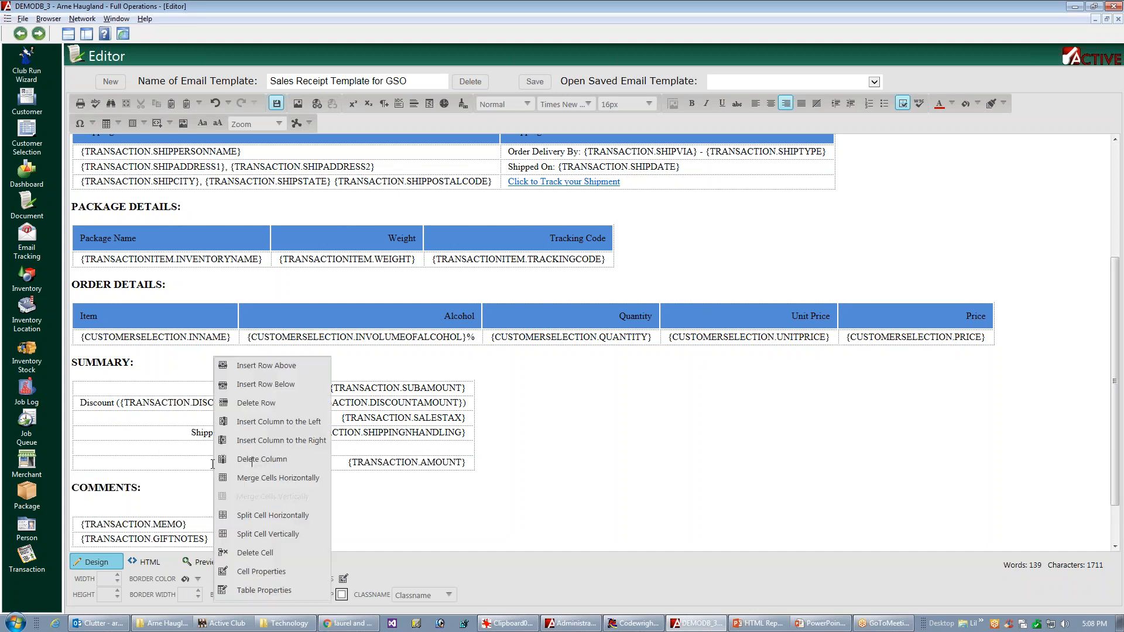
left_click(271, 385)
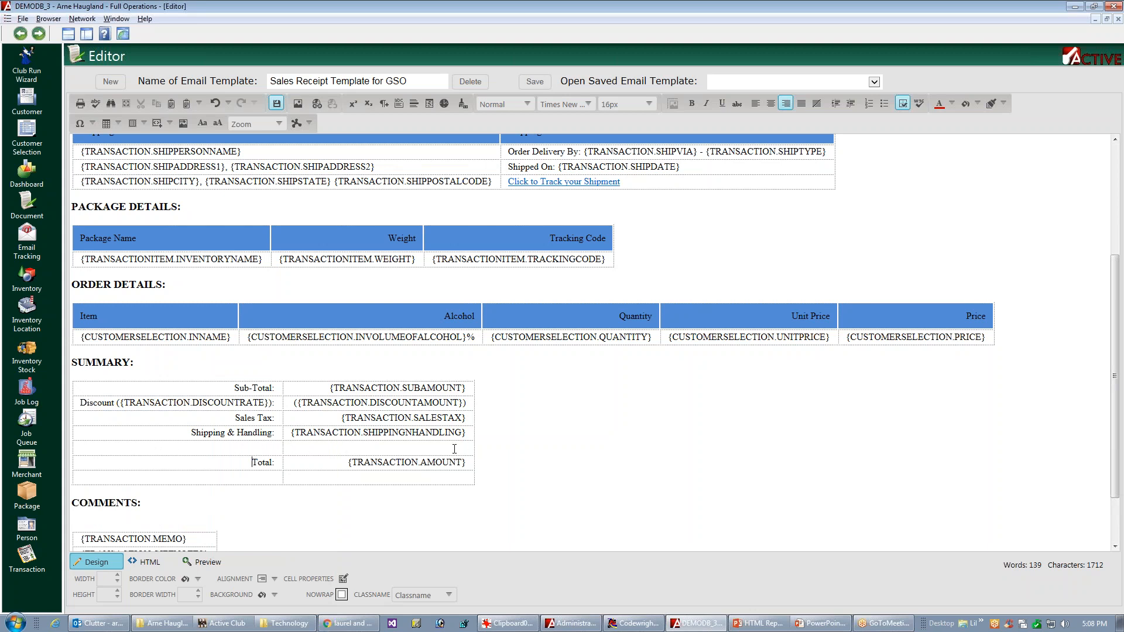
key("ctrl+s")
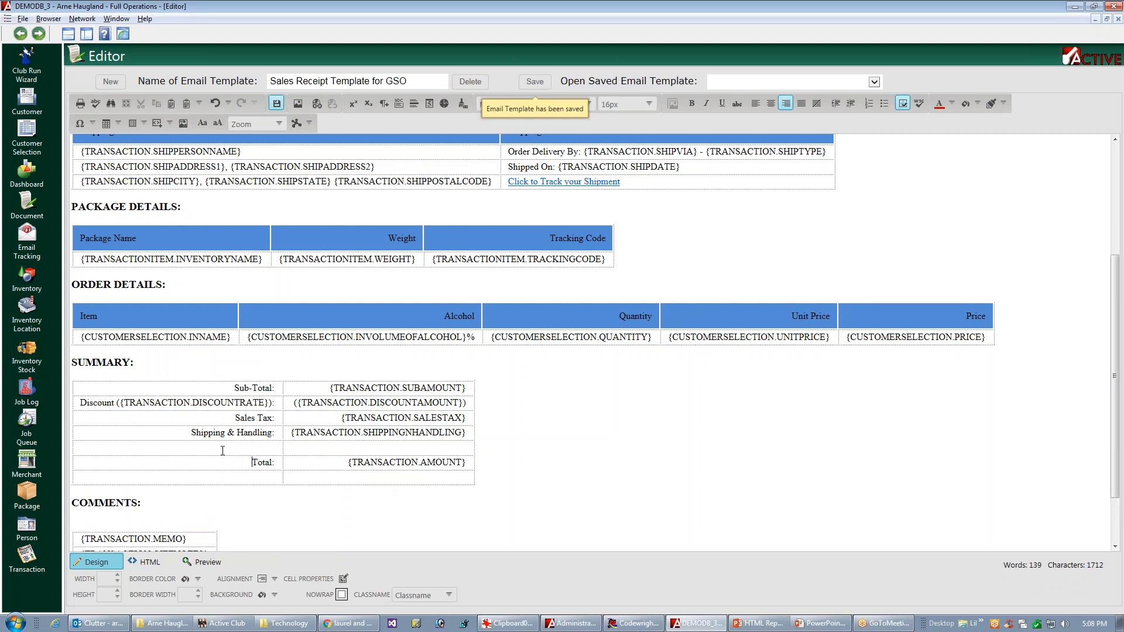
Step: Merge the two cells horizontally in each of the blank rows around Total in the Summary table
left_click(163, 446)
right_click(162, 447)
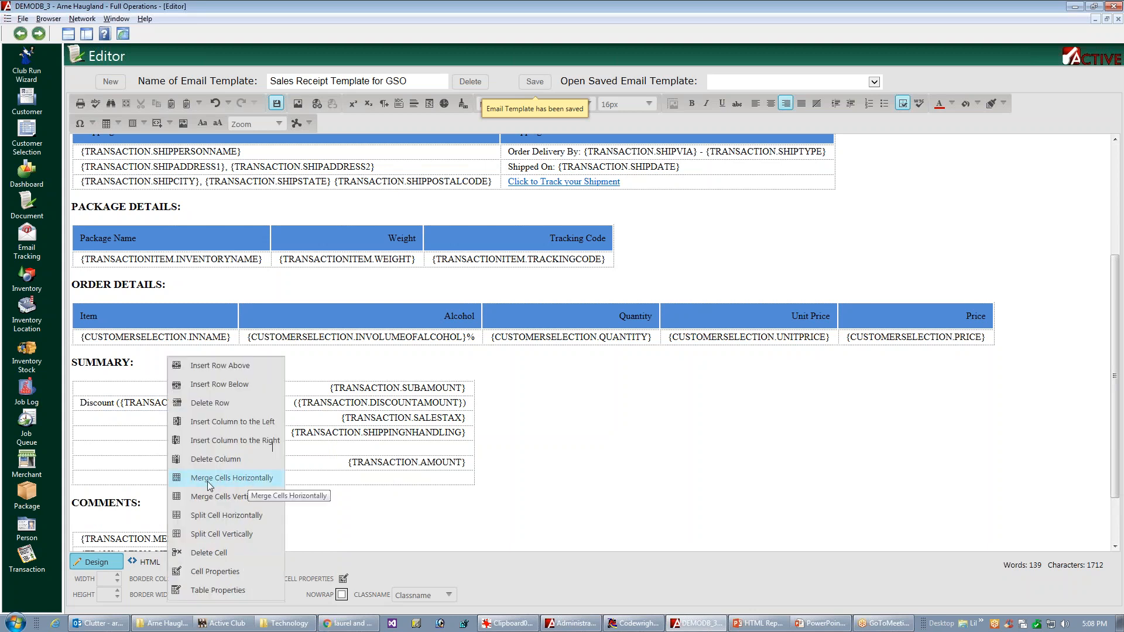
left_click(243, 481)
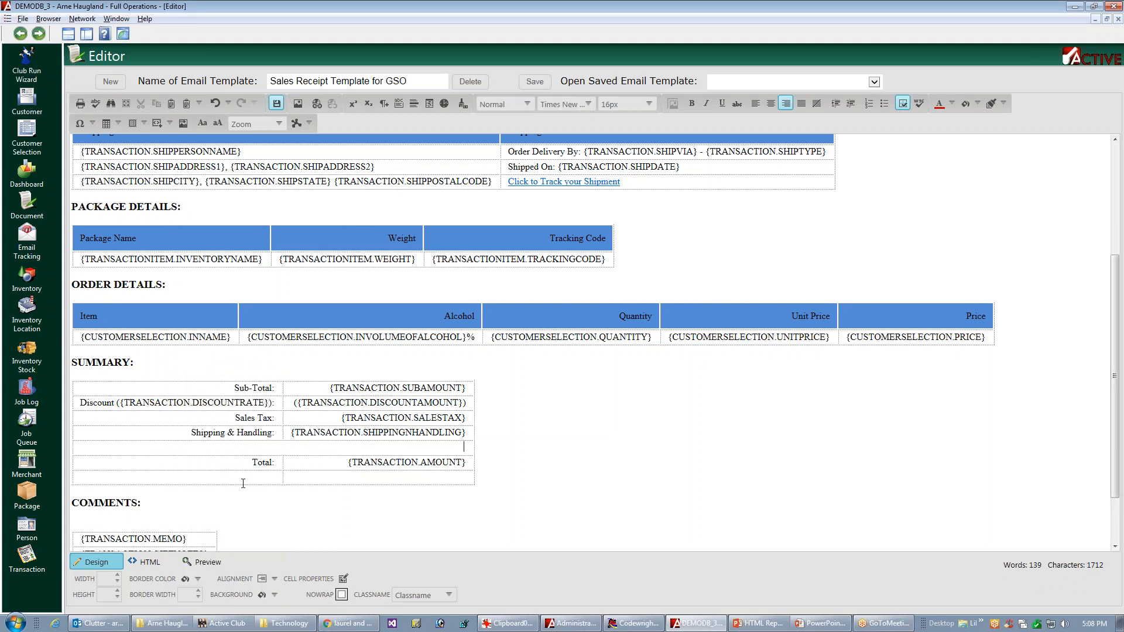
right_click(193, 477)
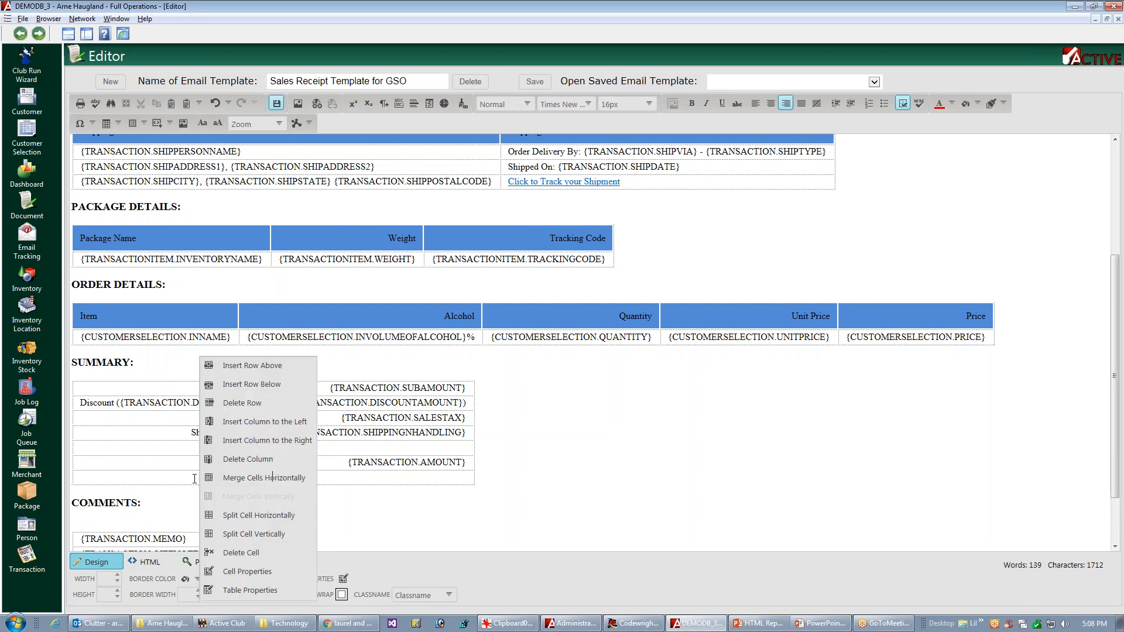
left_click(265, 479)
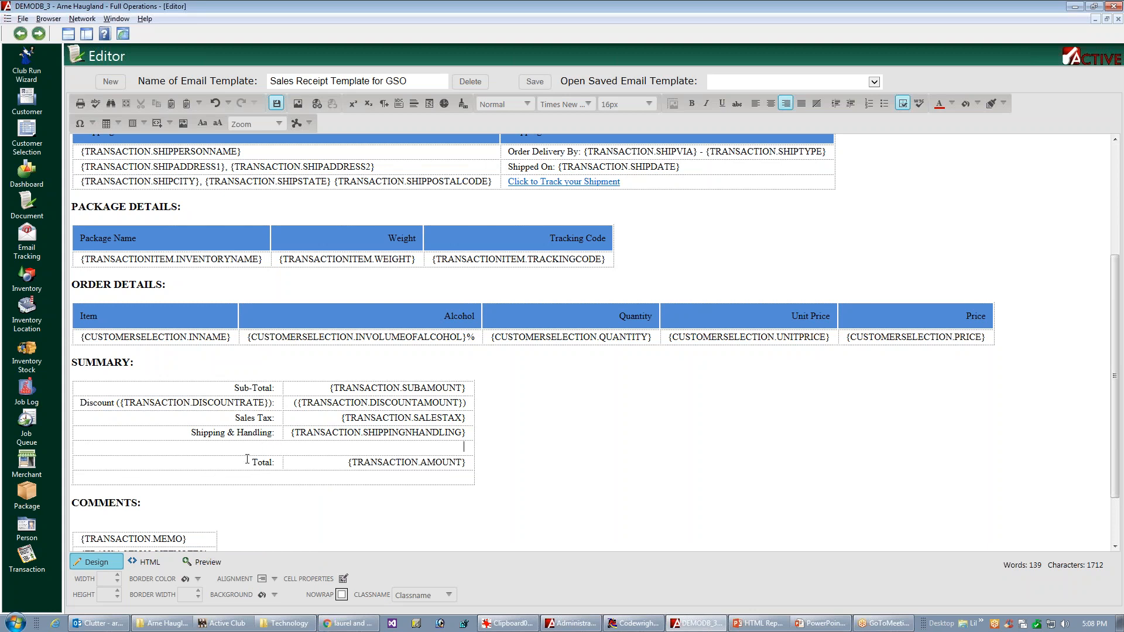
Step: Set the cell alignment of the merged blank rows in the Summary table to left and vertically middle
left_click(277, 580)
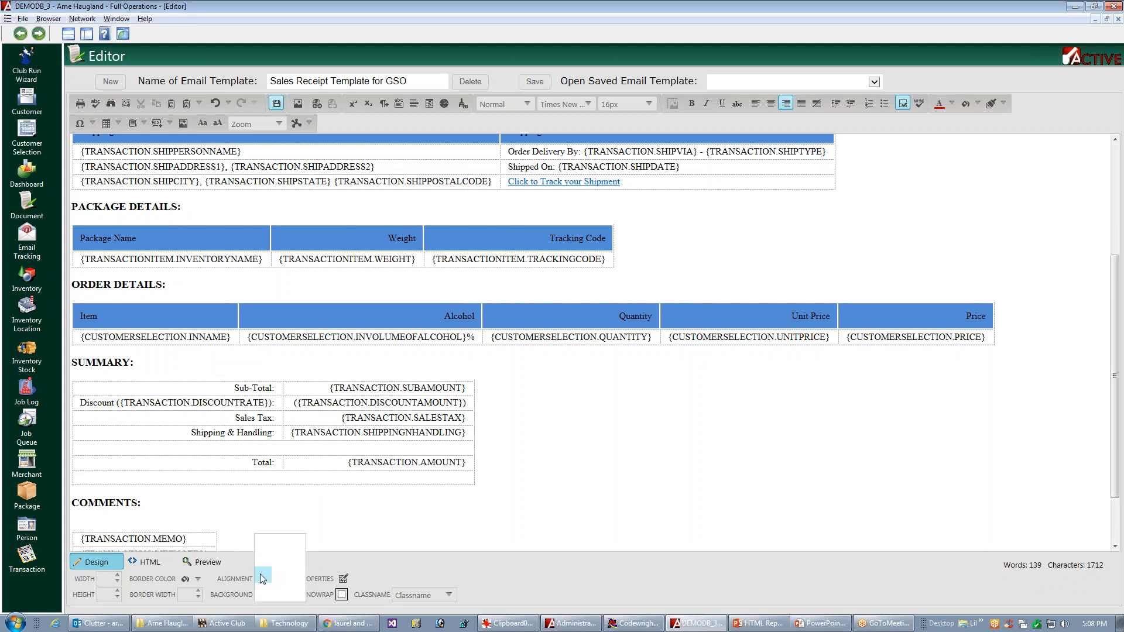
left_click(263, 576)
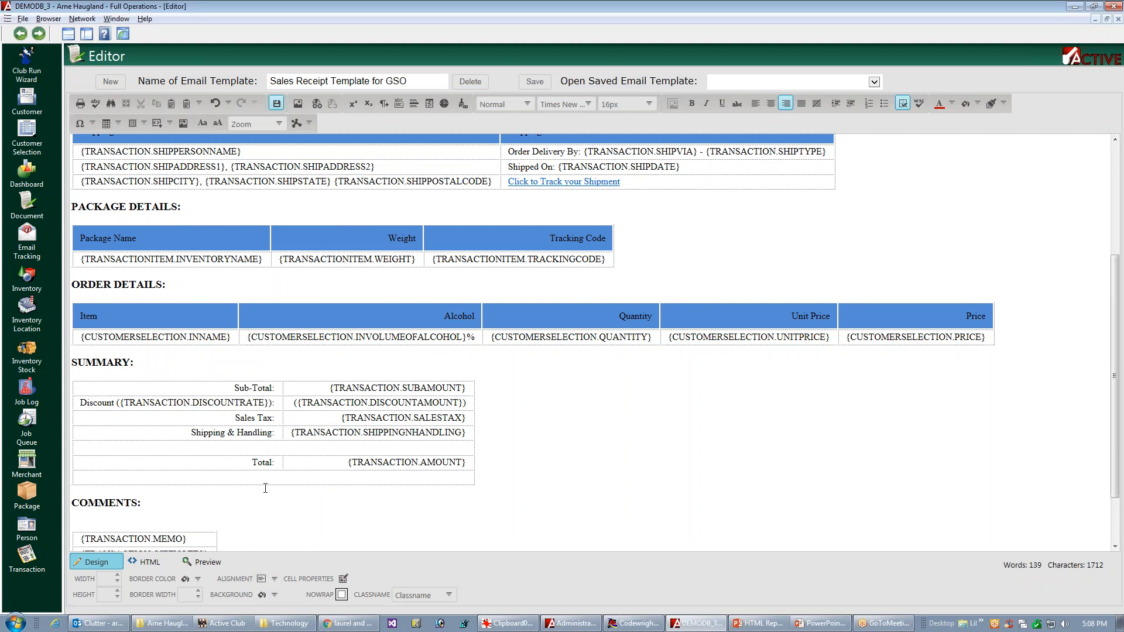
left_click(274, 579)
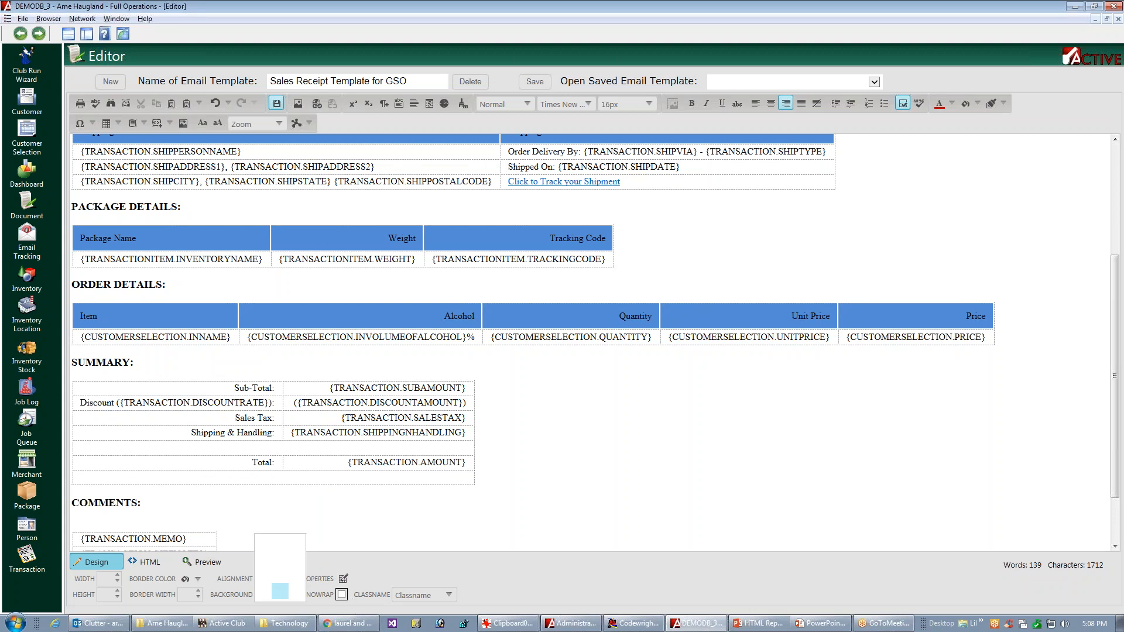
left_click(272, 592)
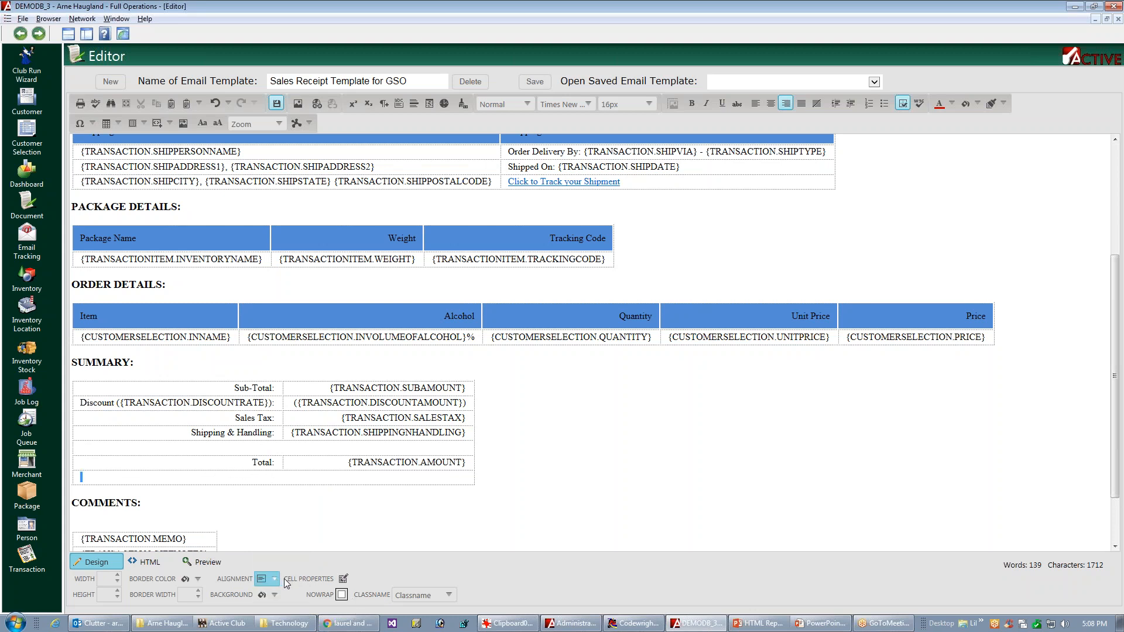
Step: Insert a horizontal rule in each of the merged blank rows, above and below Total in the Summary table
left_click(127, 451)
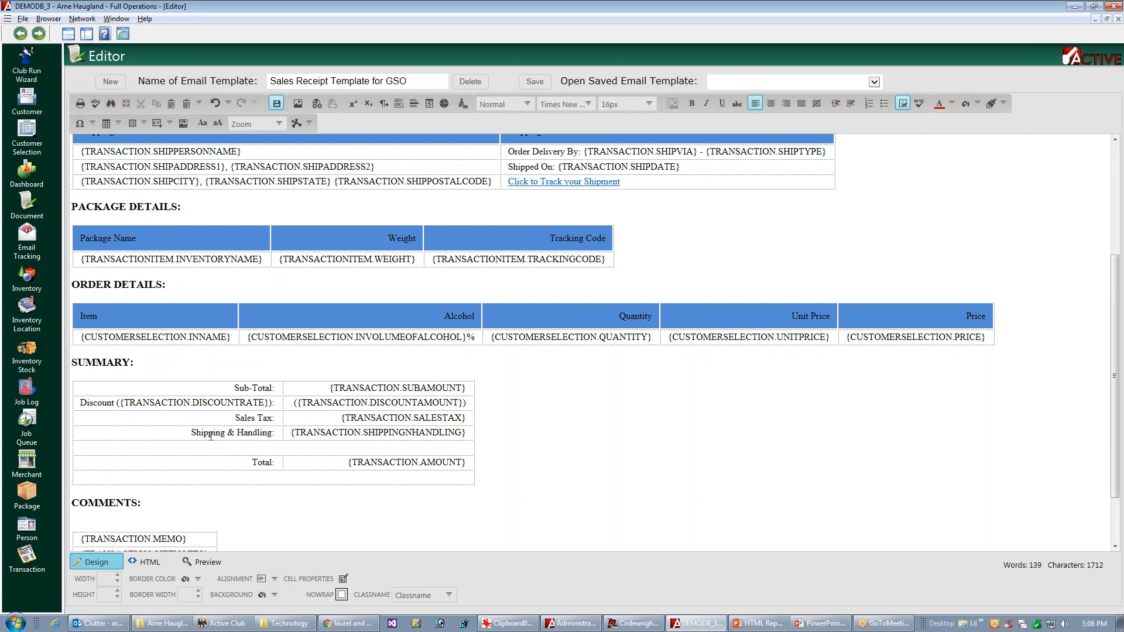
left_click(413, 105)
left_click(108, 481)
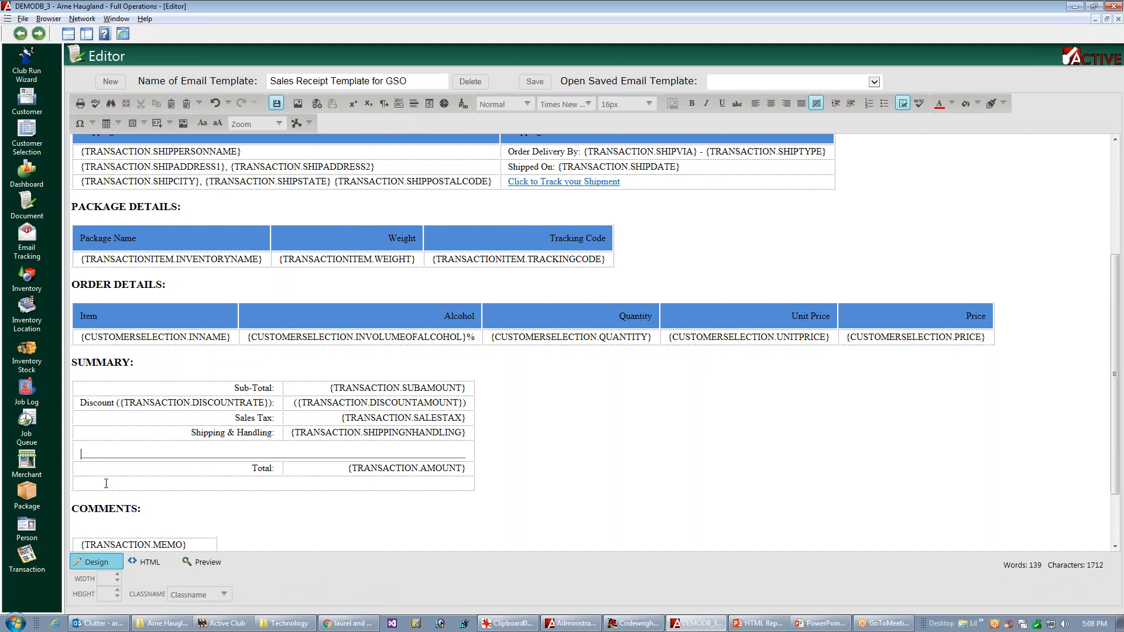
left_click(414, 104)
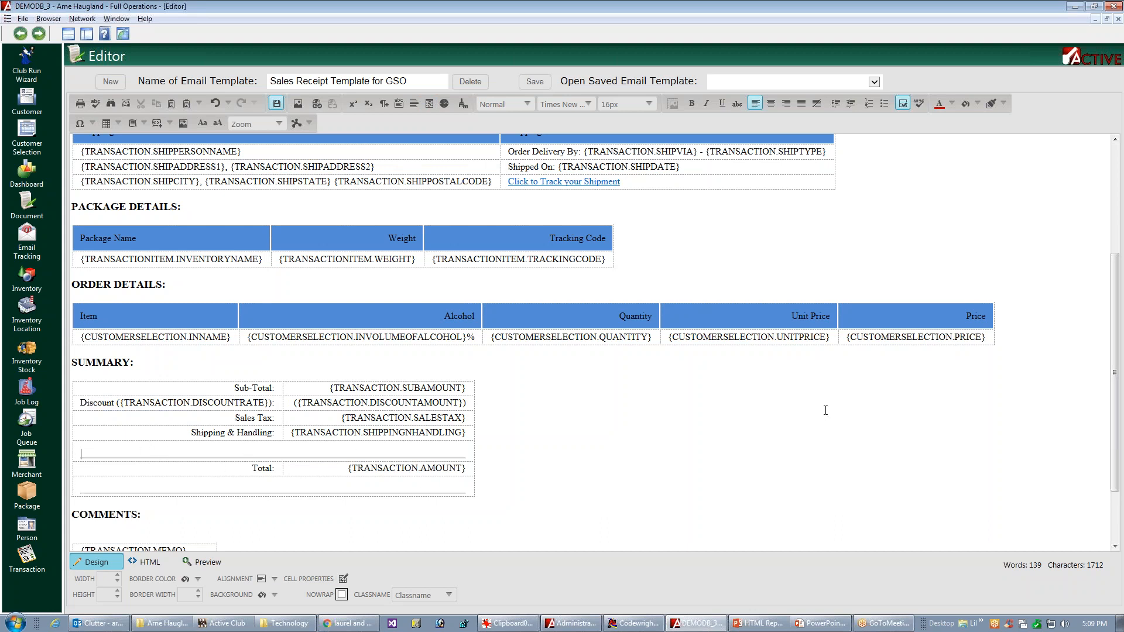
Step: Try to delete the blank space above the Summary table's horizontal rules, undo the deletions and reinsert the rule below Total
key("Up")
key("Delete")
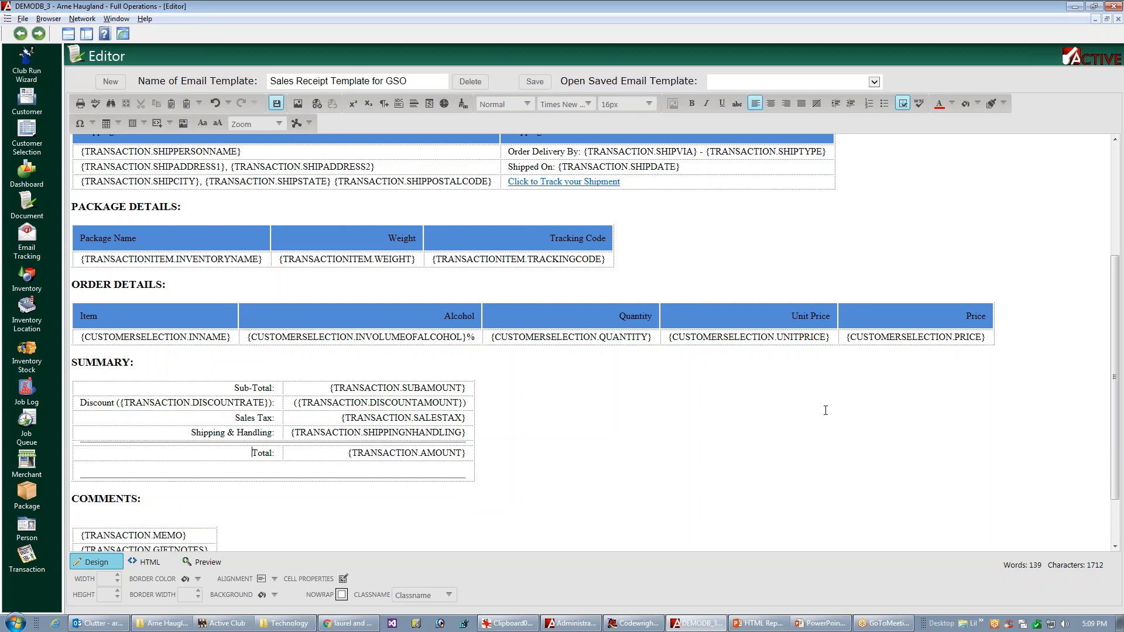
key("Delete")
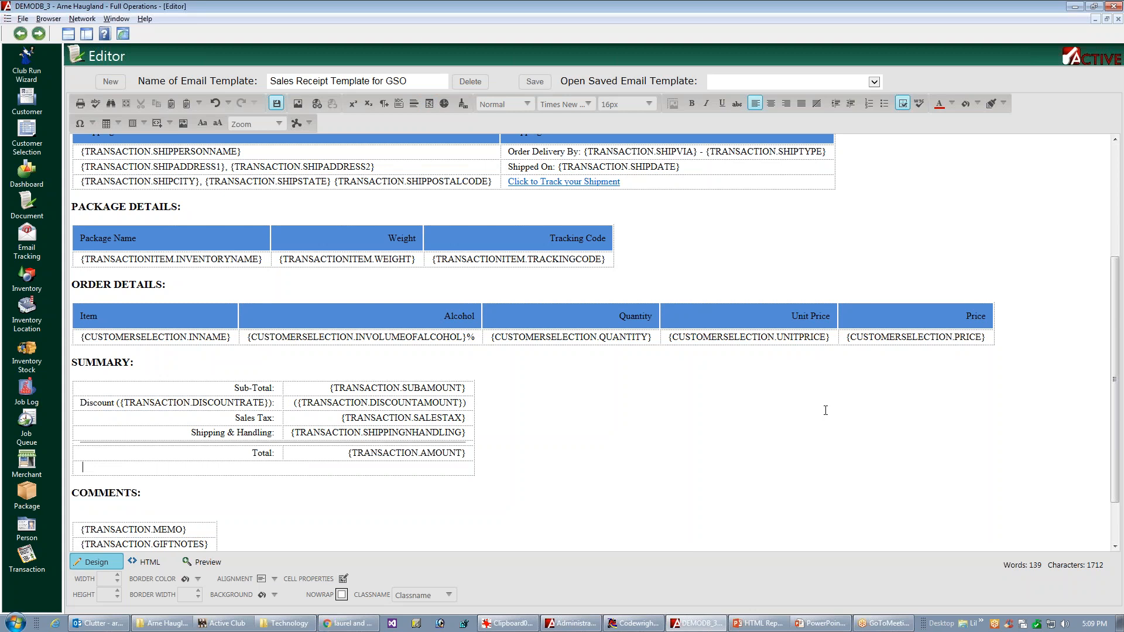
key("ctrl+z")
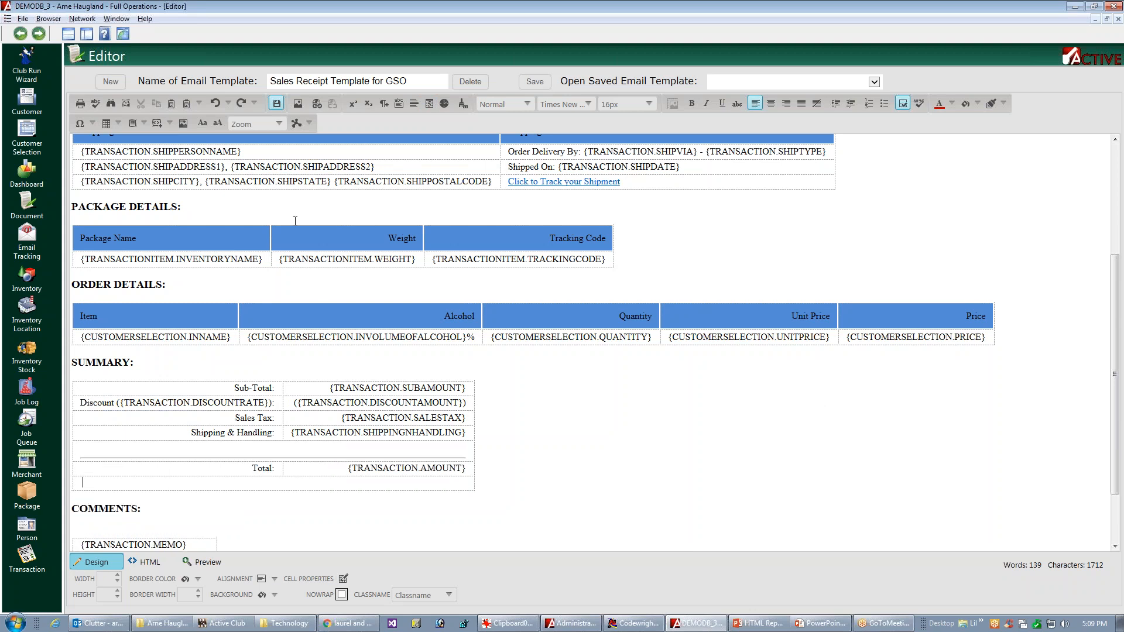
left_click(415, 104)
left_click(93, 442)
key("Up")
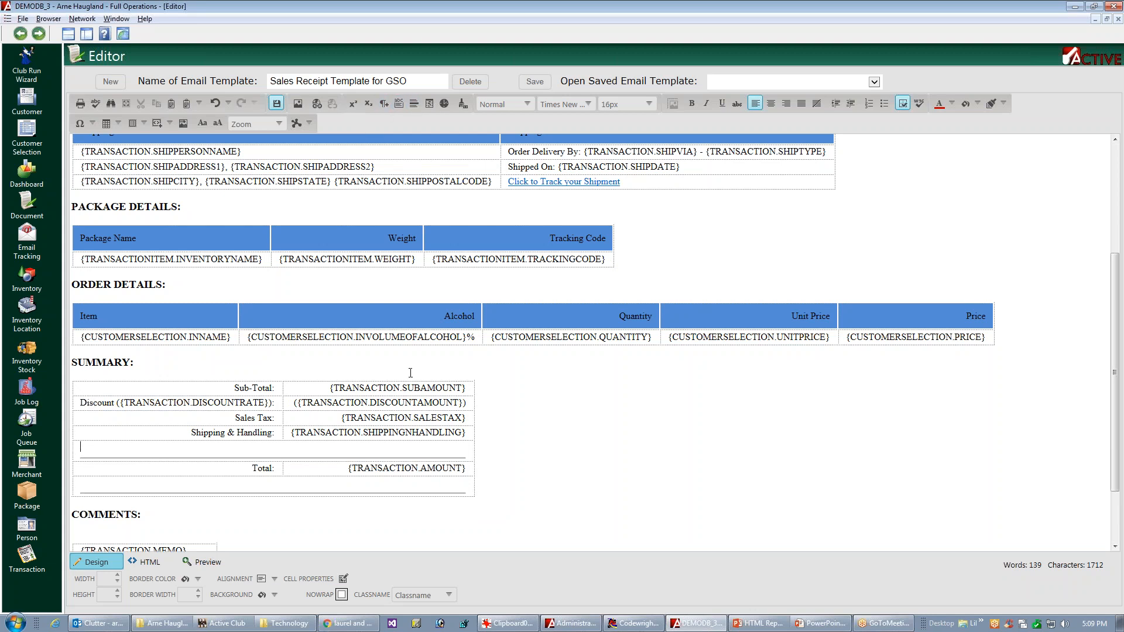
key("Delete")
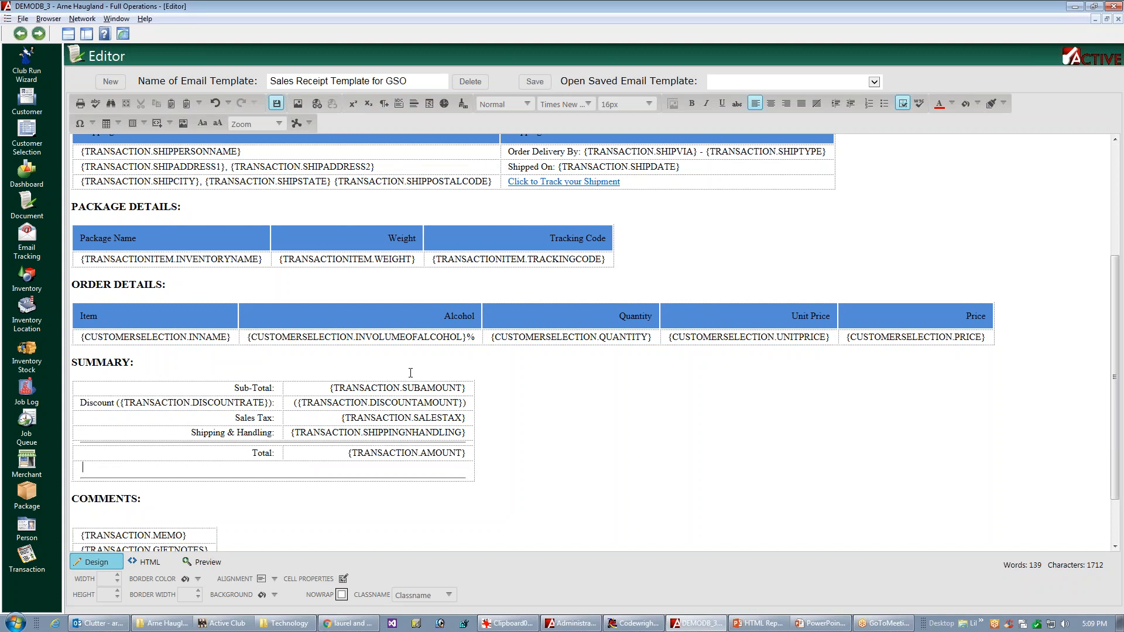
key("Delete")
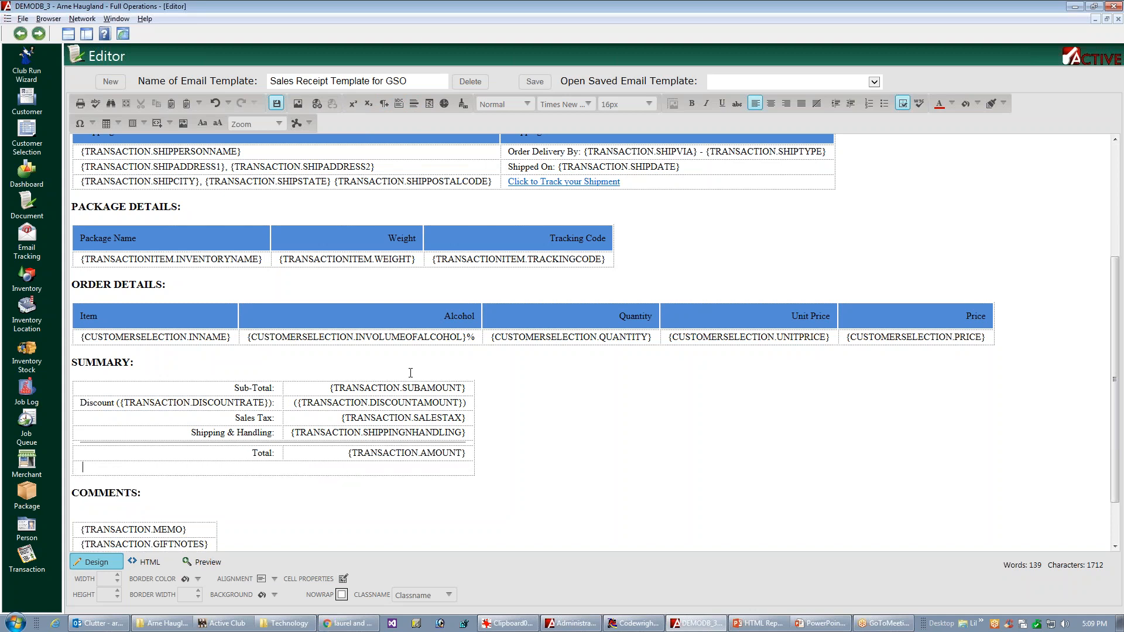
left_click(215, 103)
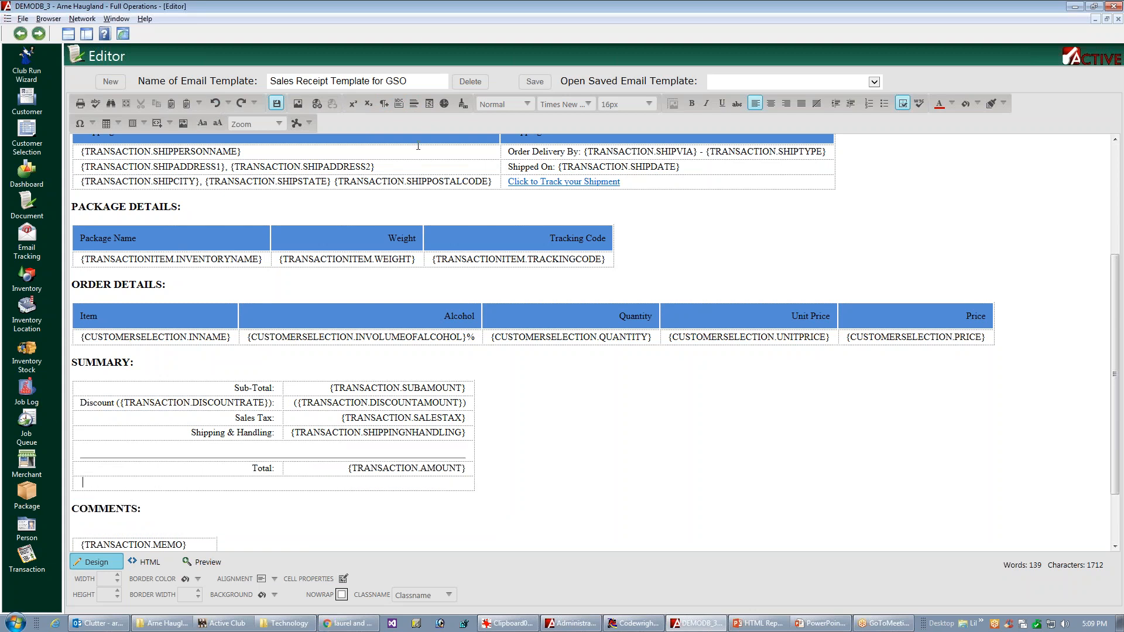
left_click(415, 104)
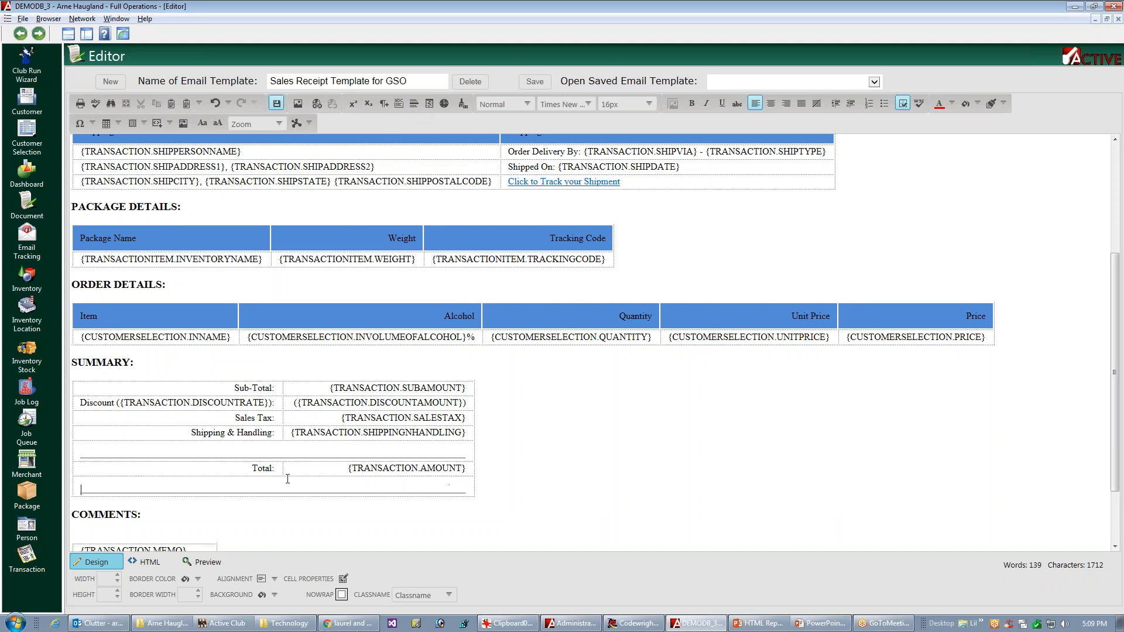
Step: Save the email template and check the Summary table's horizontal rules in the rendered preview
key("Up")
key("ctrl+s")
left_click(209, 565)
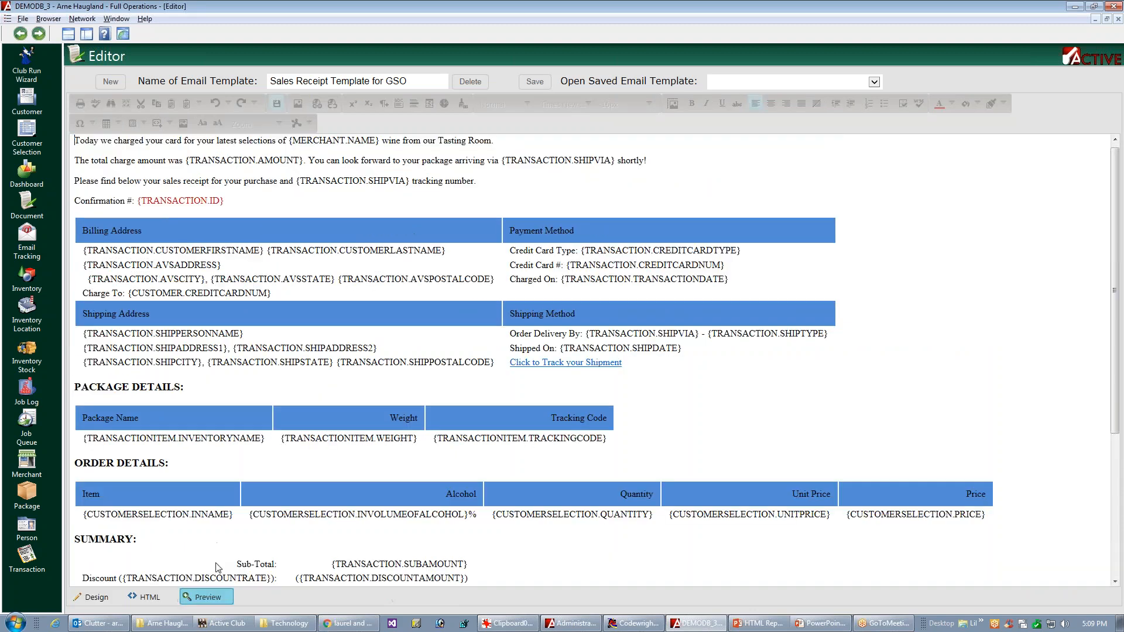
left_click_drag(1116, 345, 1107, 448)
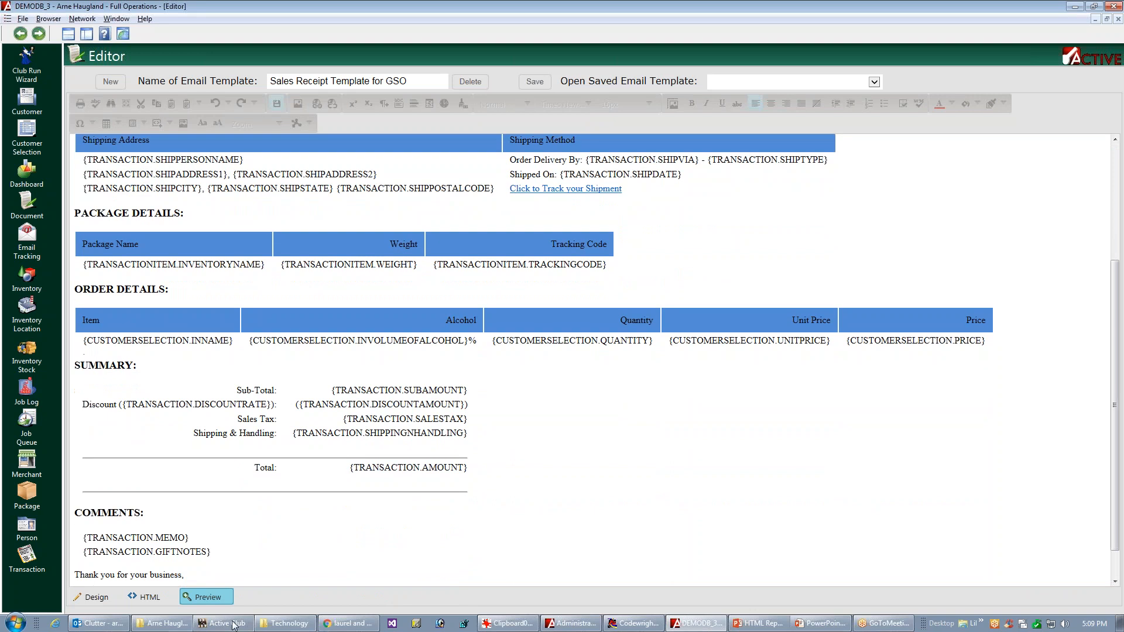
Step: In the HTML source, remove the line break between <hr /> and </td> in the Summary table's last row, and save the template
left_click(94, 598)
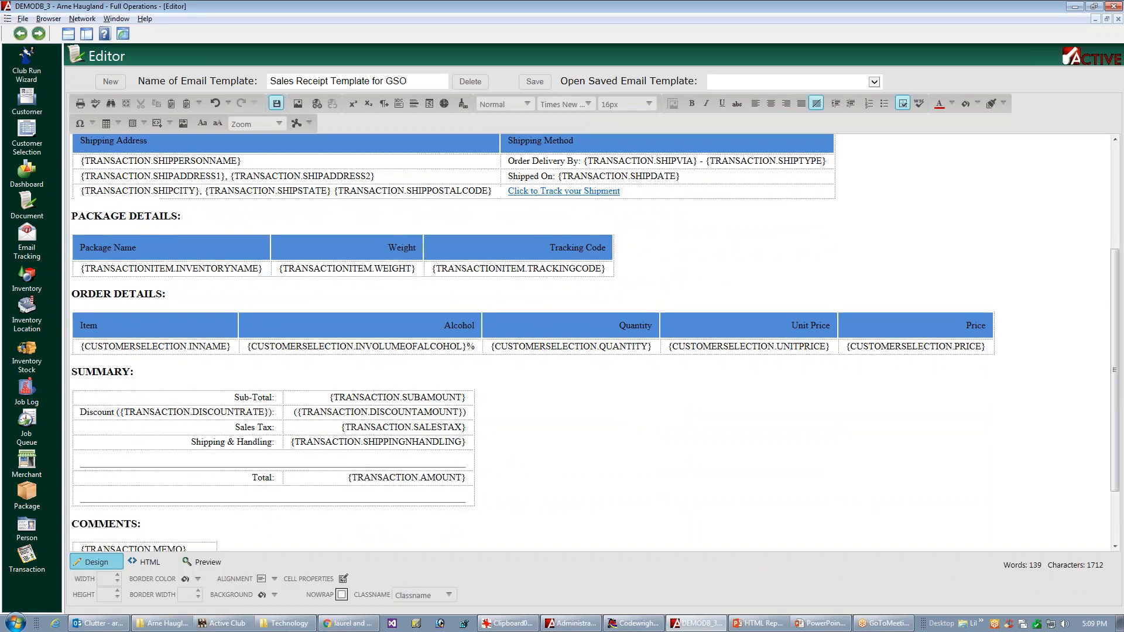
left_click(161, 501)
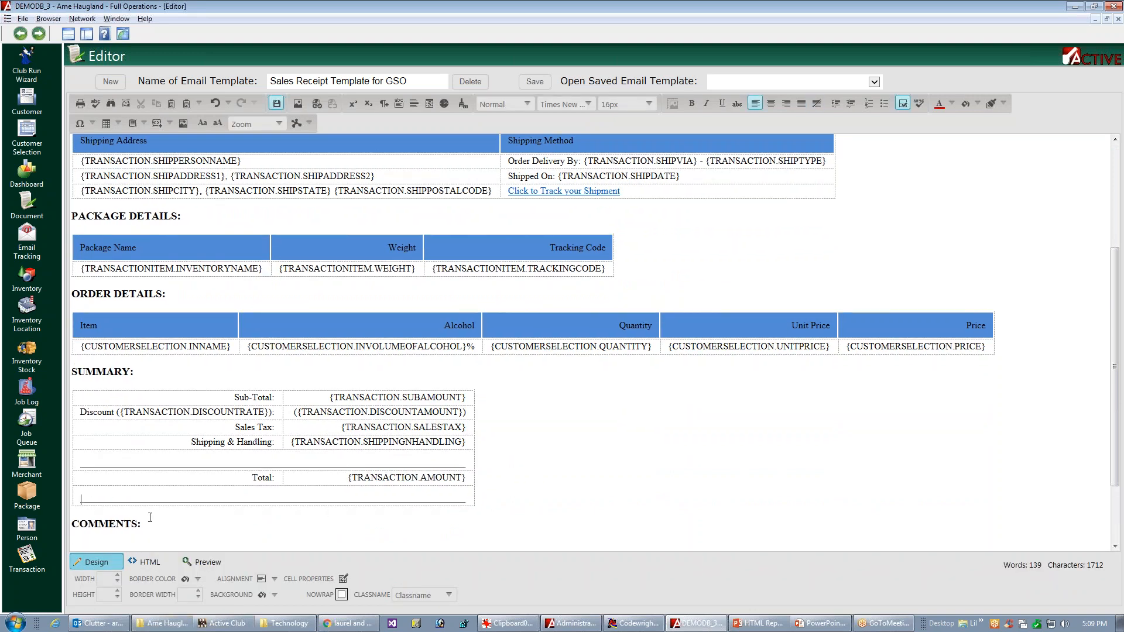
left_click(148, 562)
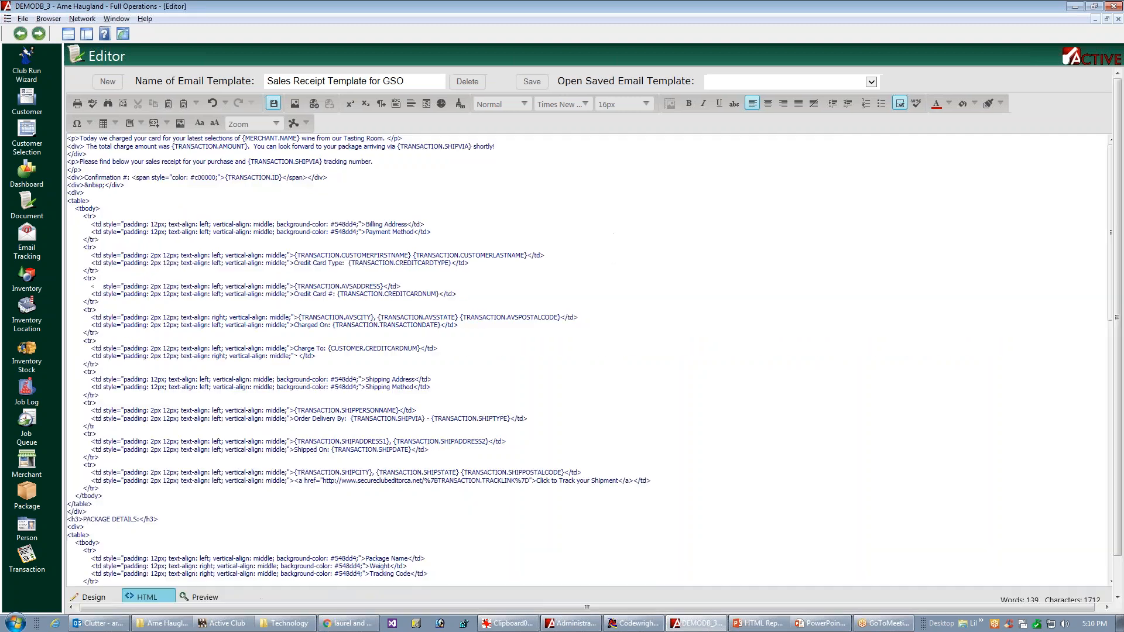
left_click_drag(1116, 283, 1116, 539)
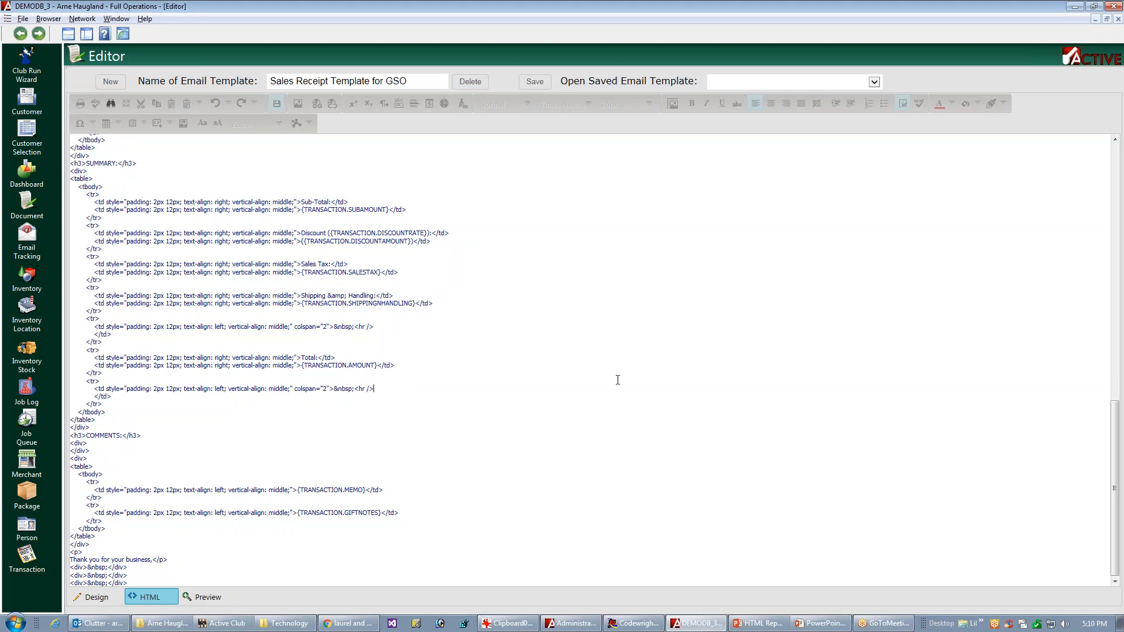
key("Delete")
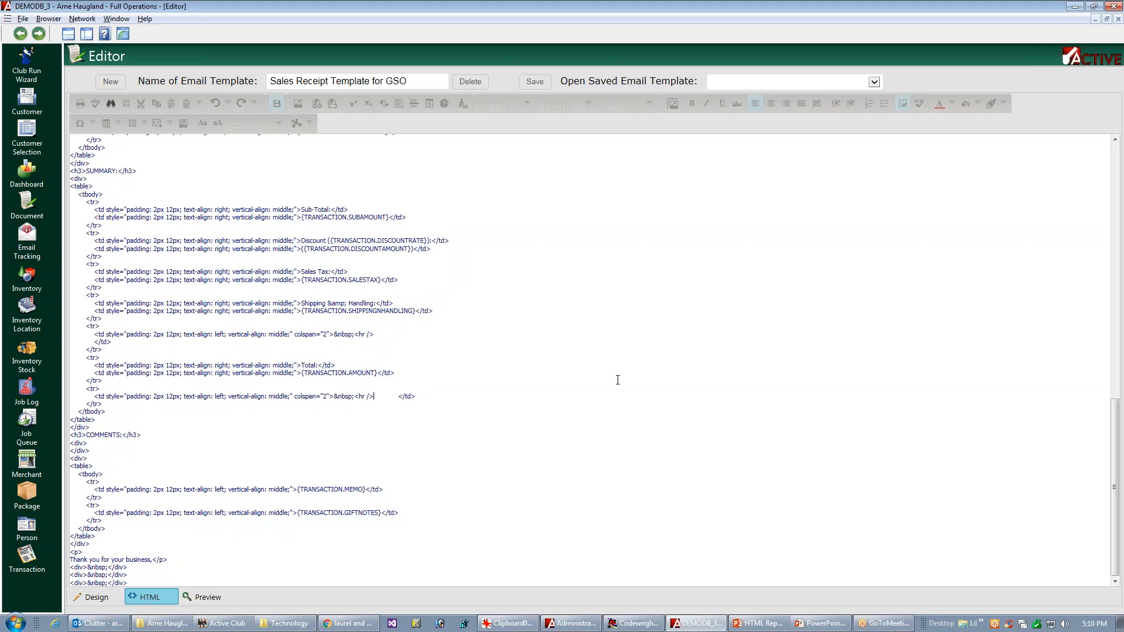
key("ctrl+s")
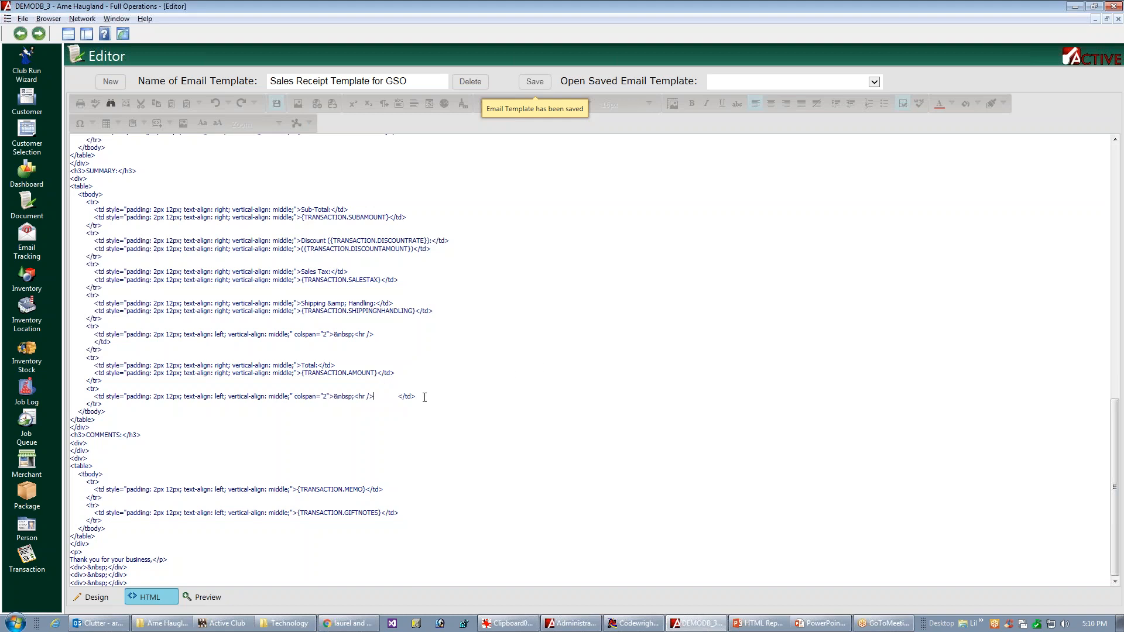
Step: Return to the design view and set the cell alignment to top-left for the ruled row above Total in the Summary table
left_click(97, 597)
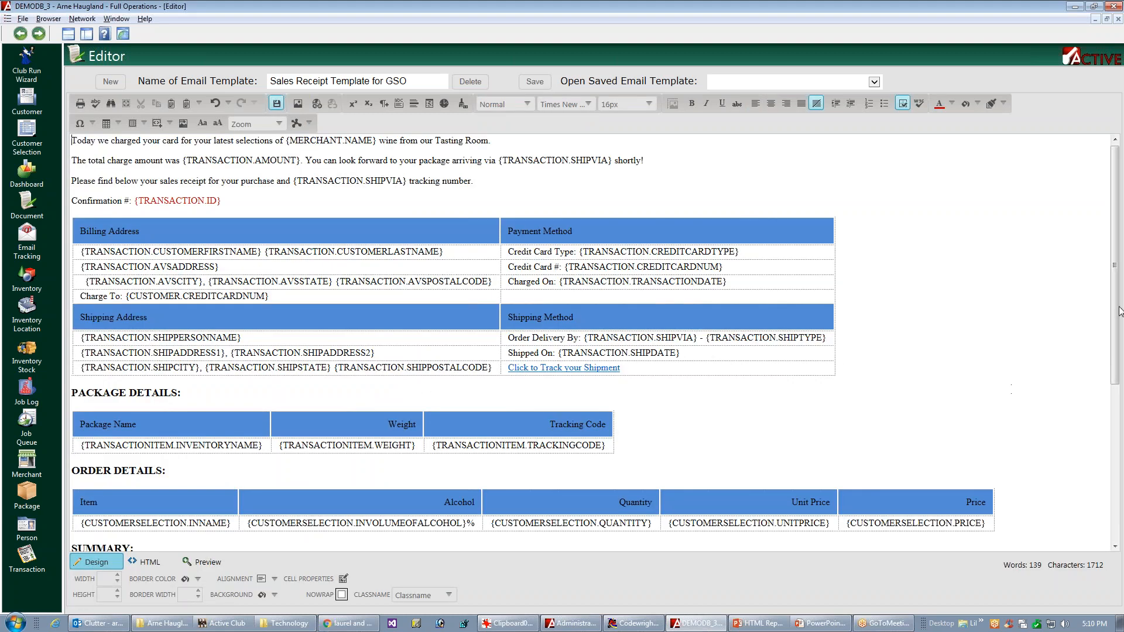
scroll(1079, 463, "down", 1)
scroll(1079, 463, "down", 5)
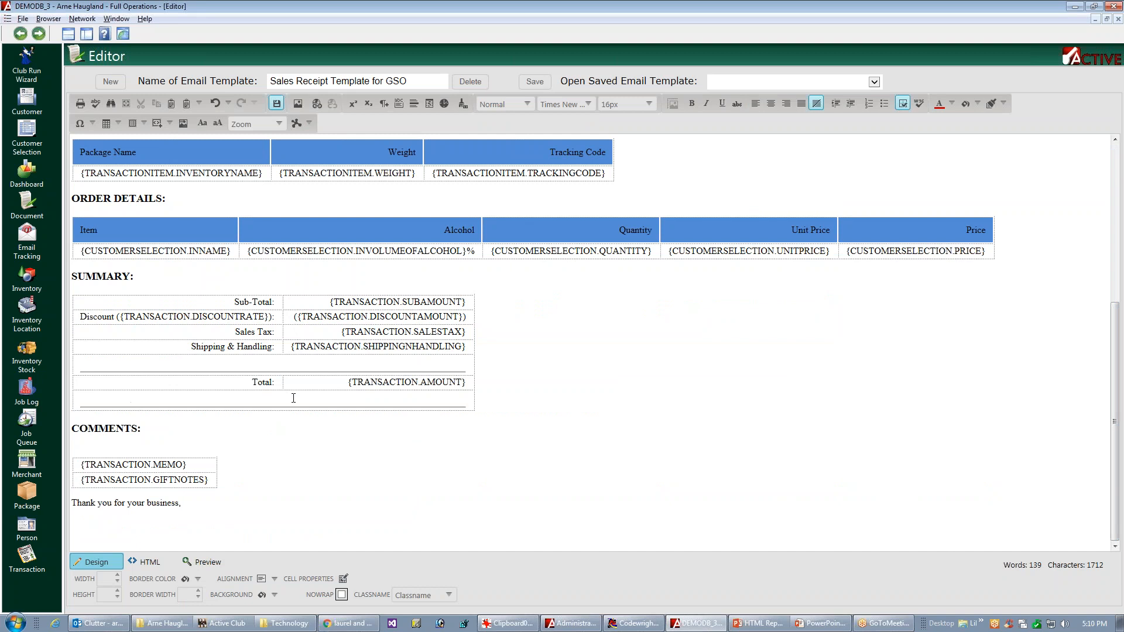
left_click(214, 367)
left_click(275, 580)
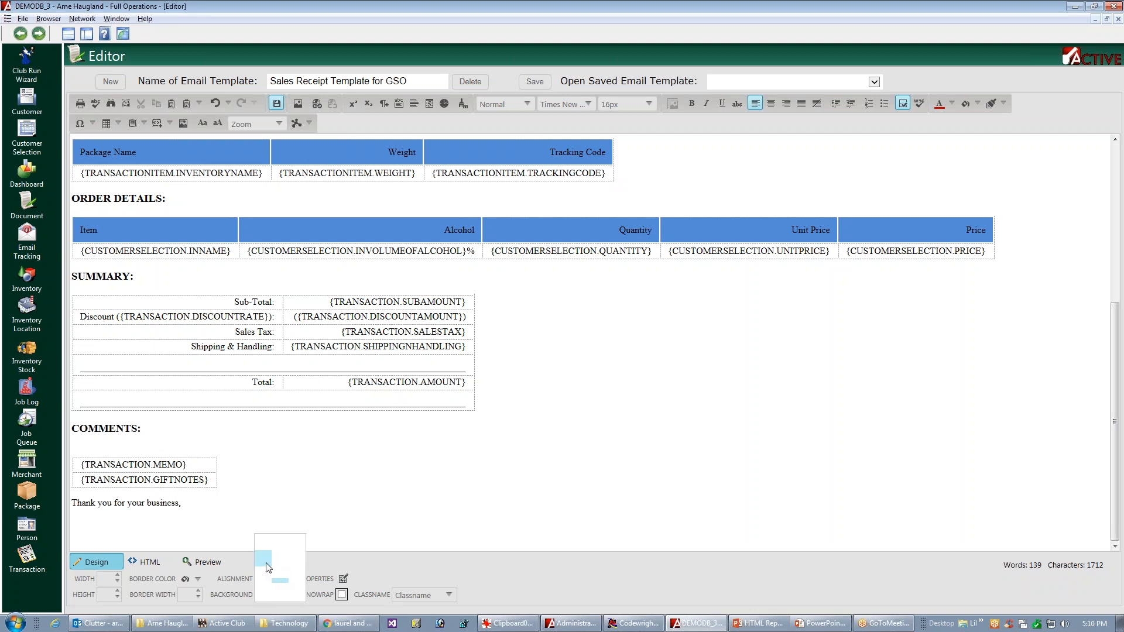
left_click(267, 566)
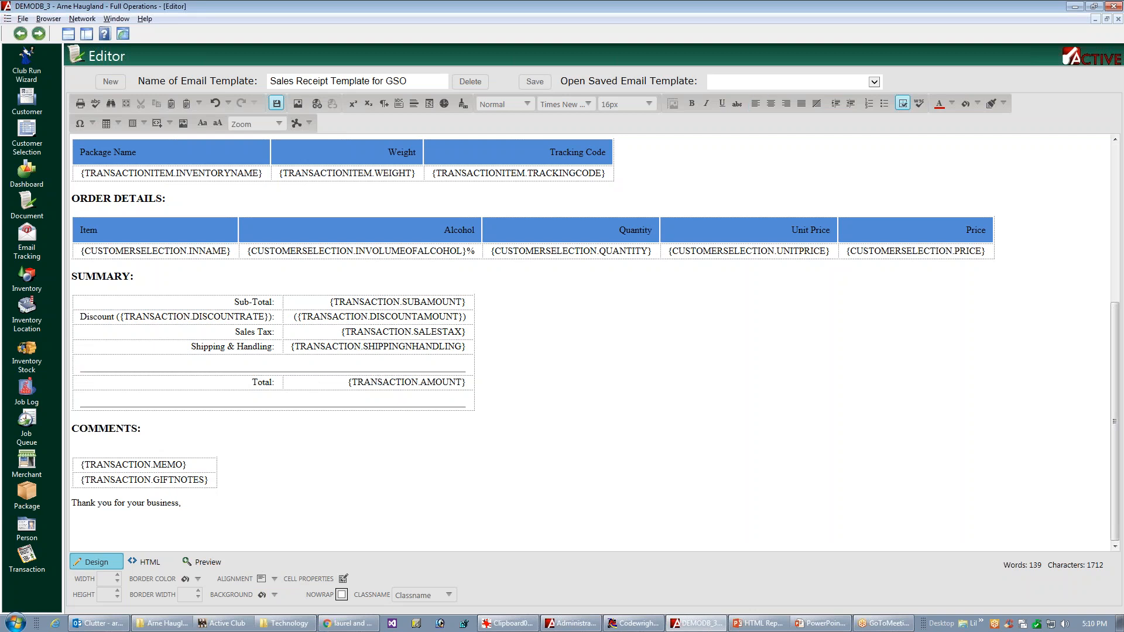
left_click(394, 372)
left_click(461, 367)
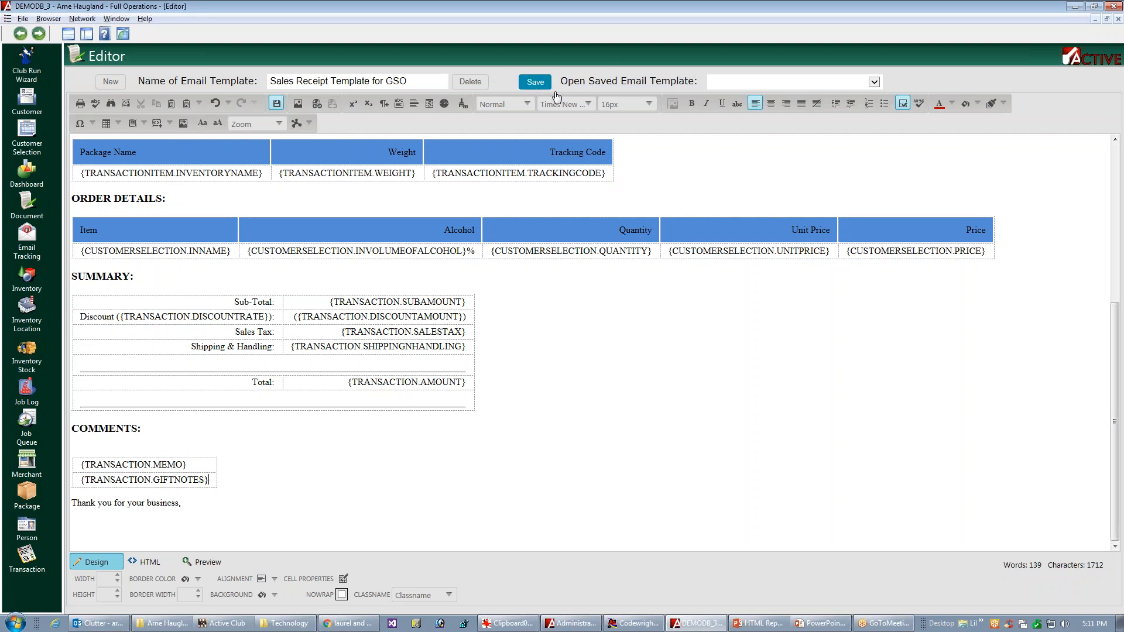
Step: Color the {TRANSACTION.DISCOUNTAMOUNT} value in the Summary table red, including its parentheses, and save the template
left_click_drag(1114, 362, 1106, 147)
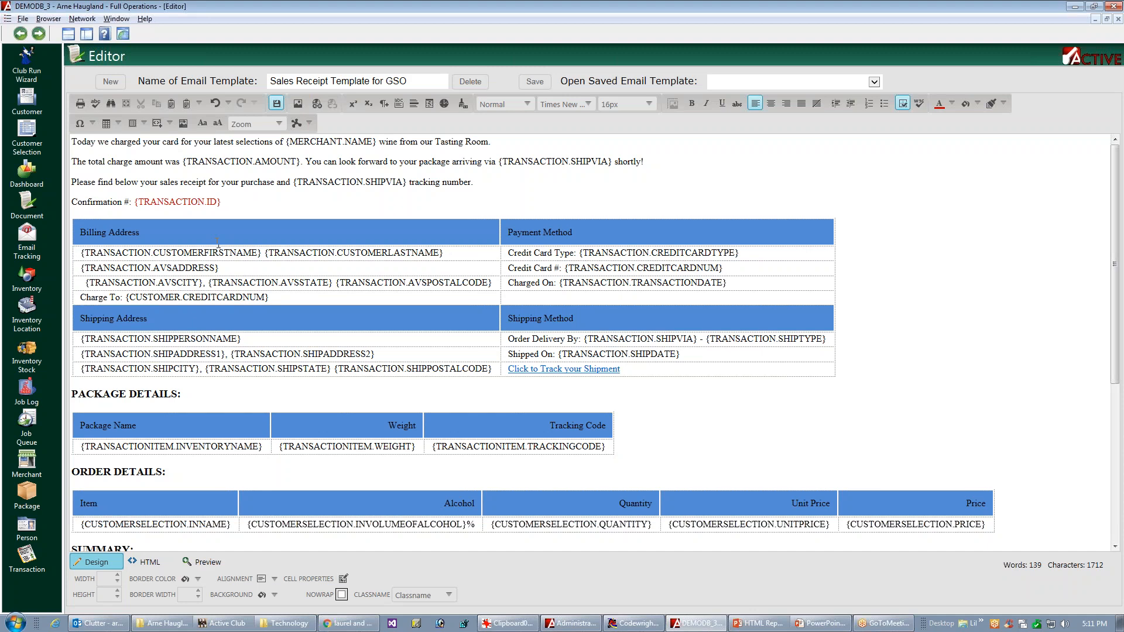
scroll(643, 383, "down", 8)
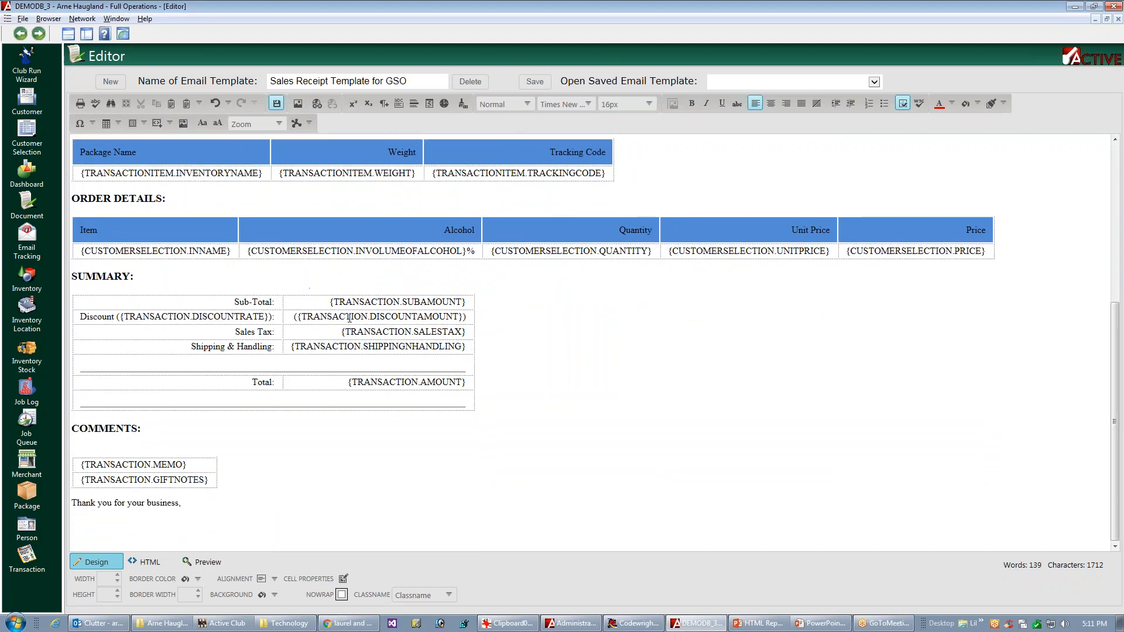
triple_click(351, 318)
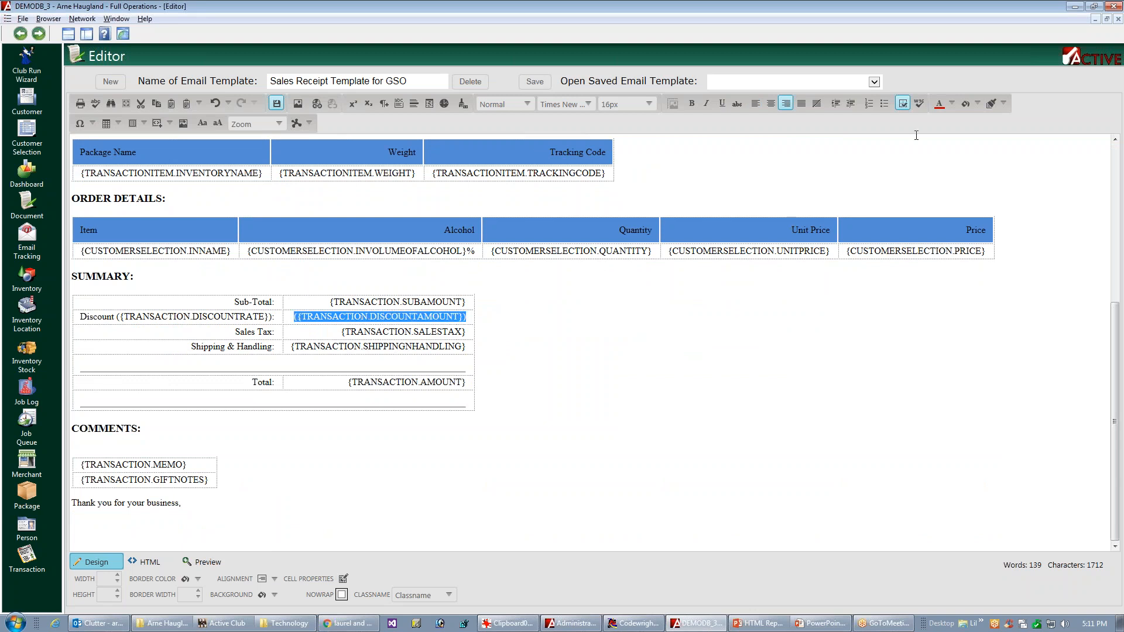
left_click(615, 366)
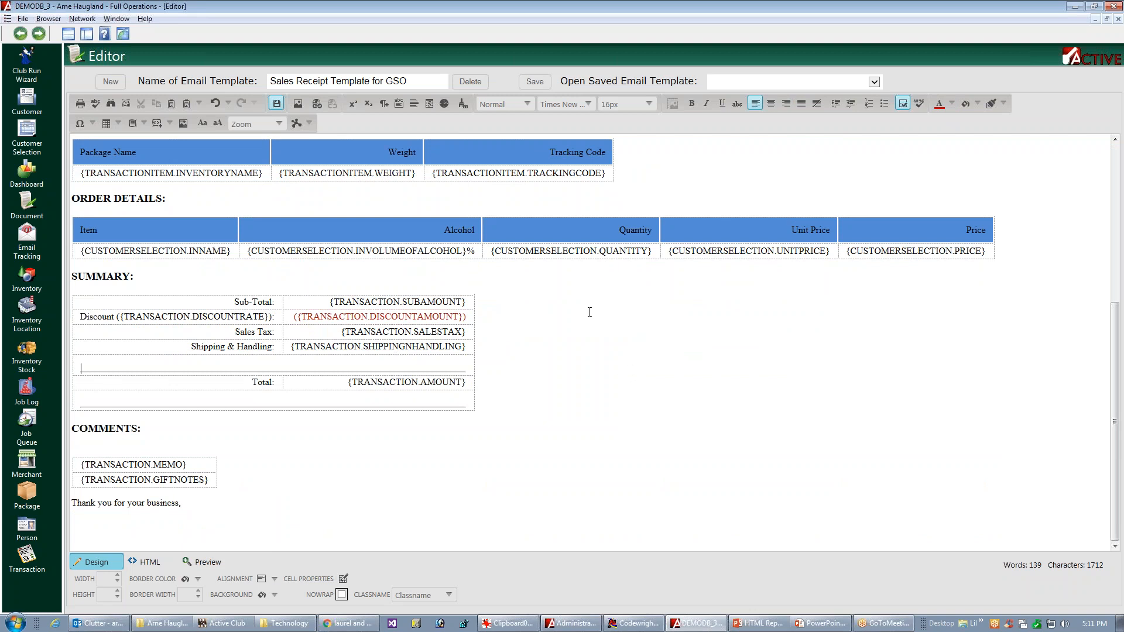
left_click(534, 85)
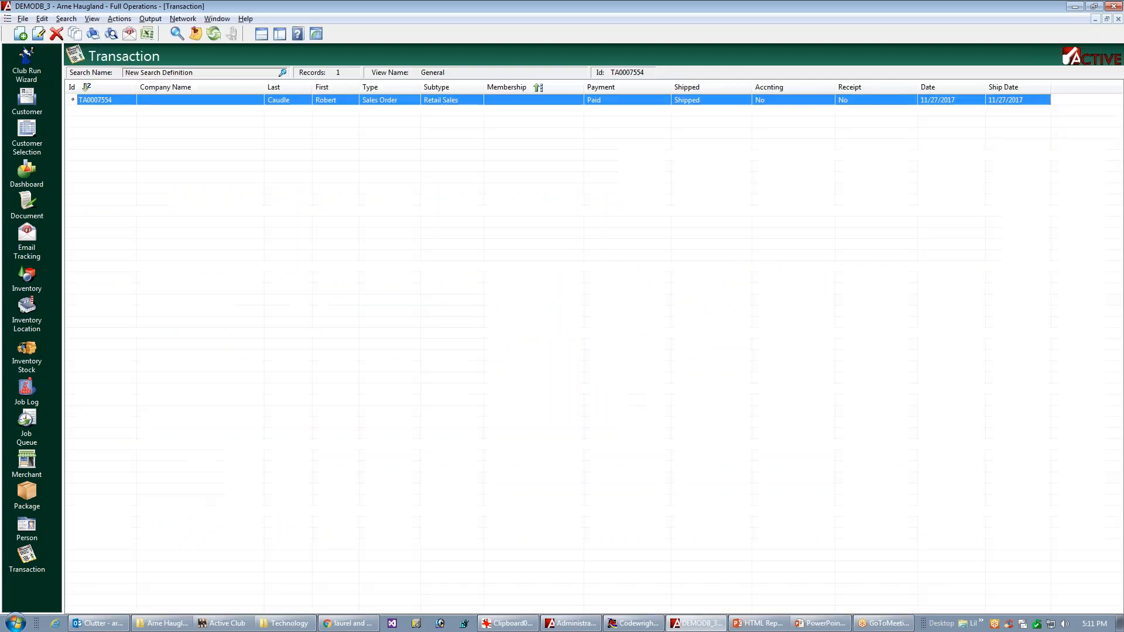
Step: In the transaction list, run the Email Sales/Credit Receipt job template for the selected transaction
right_click(466, 104)
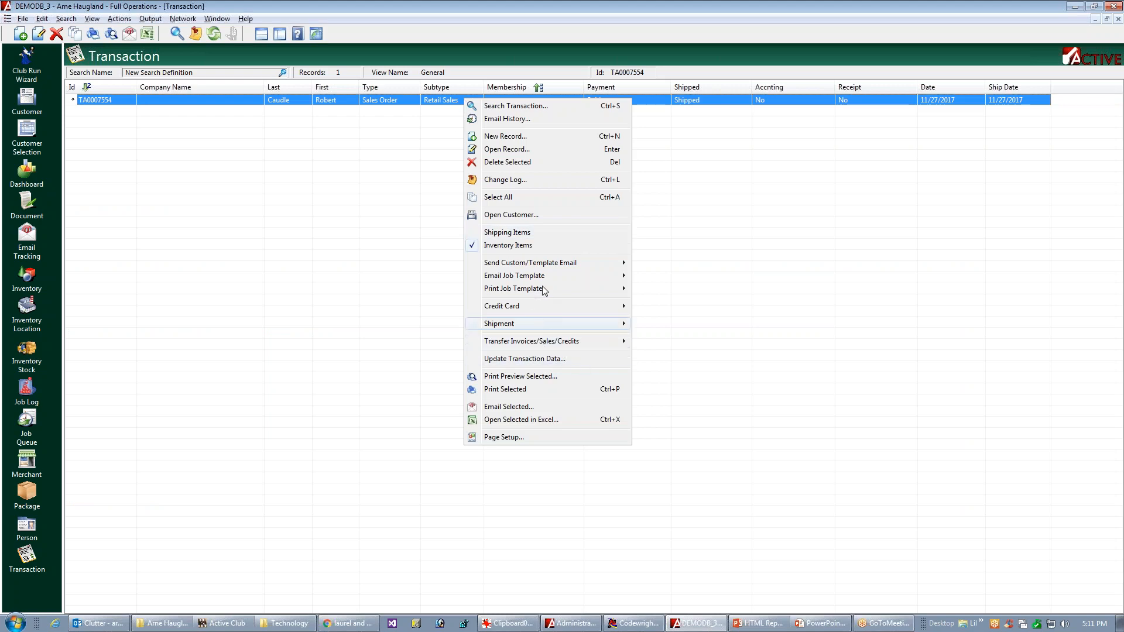
mouse_move(528, 277)
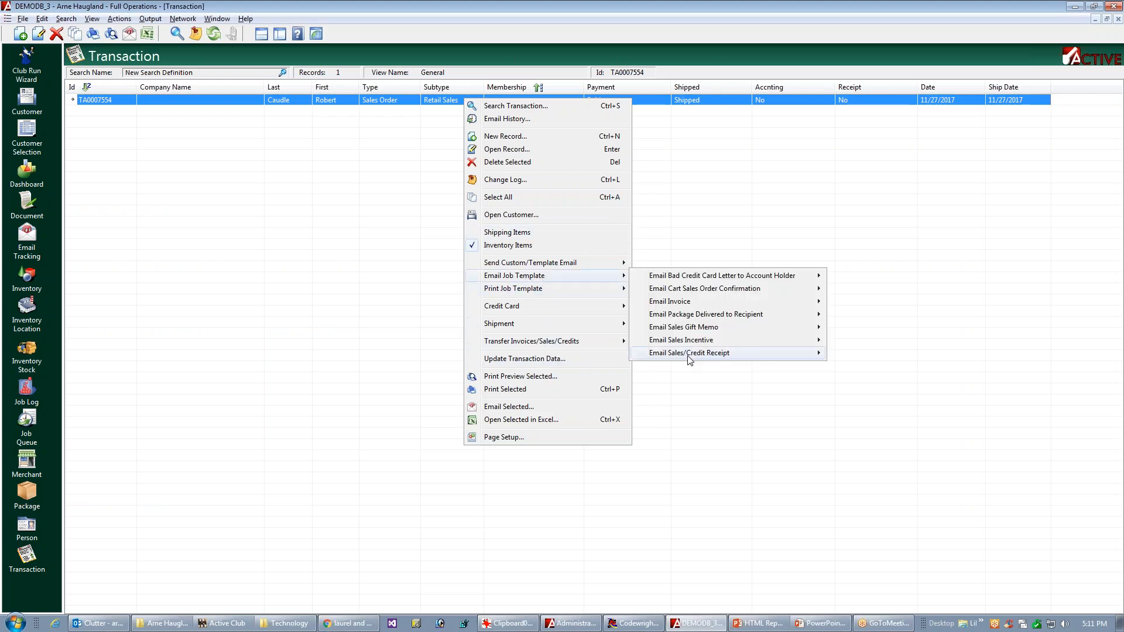
mouse_move(692, 354)
left_click(852, 373)
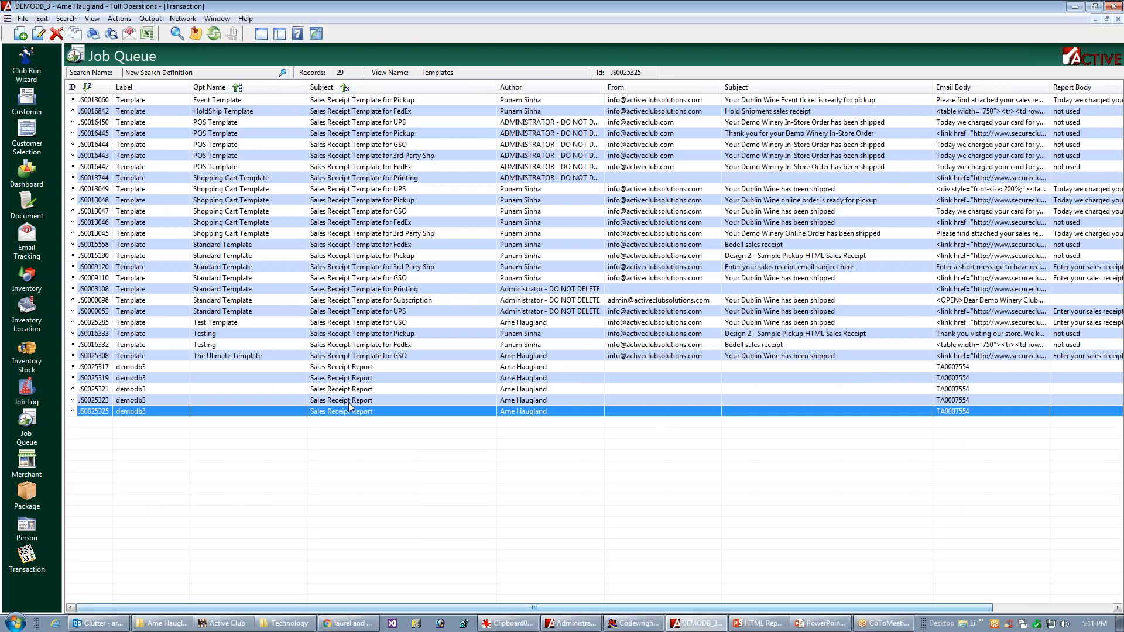
Step: Switch to Outlook, open the newest "Your Dublin Wine has been shipped" email, examine its receipt tables from start to end, and close it
left_click(97, 624)
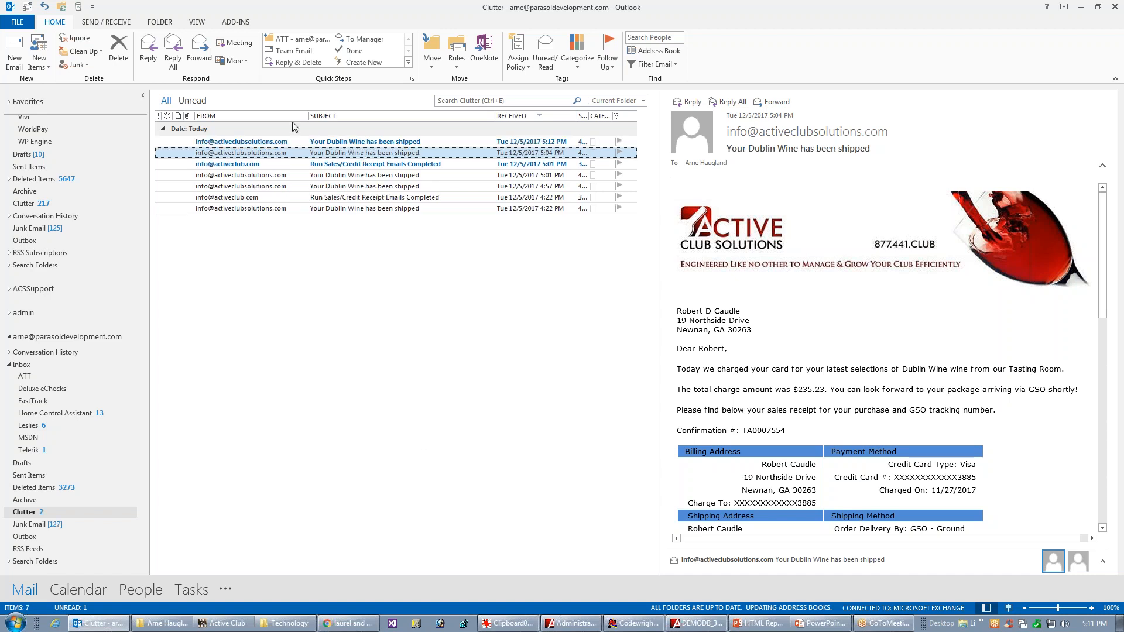
left_click(319, 142)
double_click(320, 143)
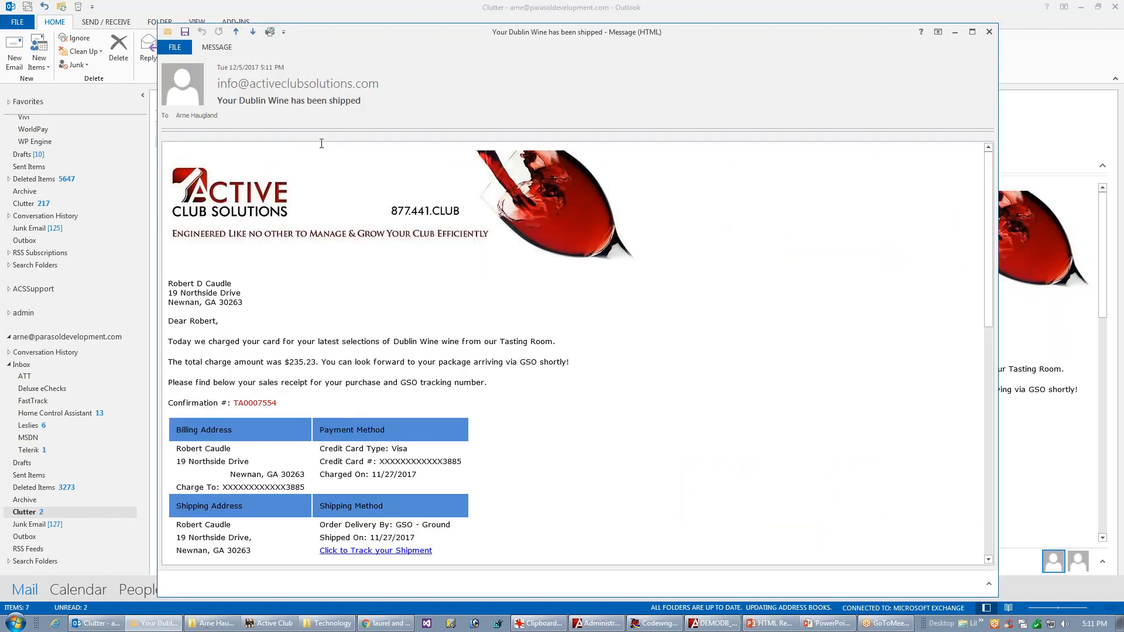
scroll(973, 292, "down", 3)
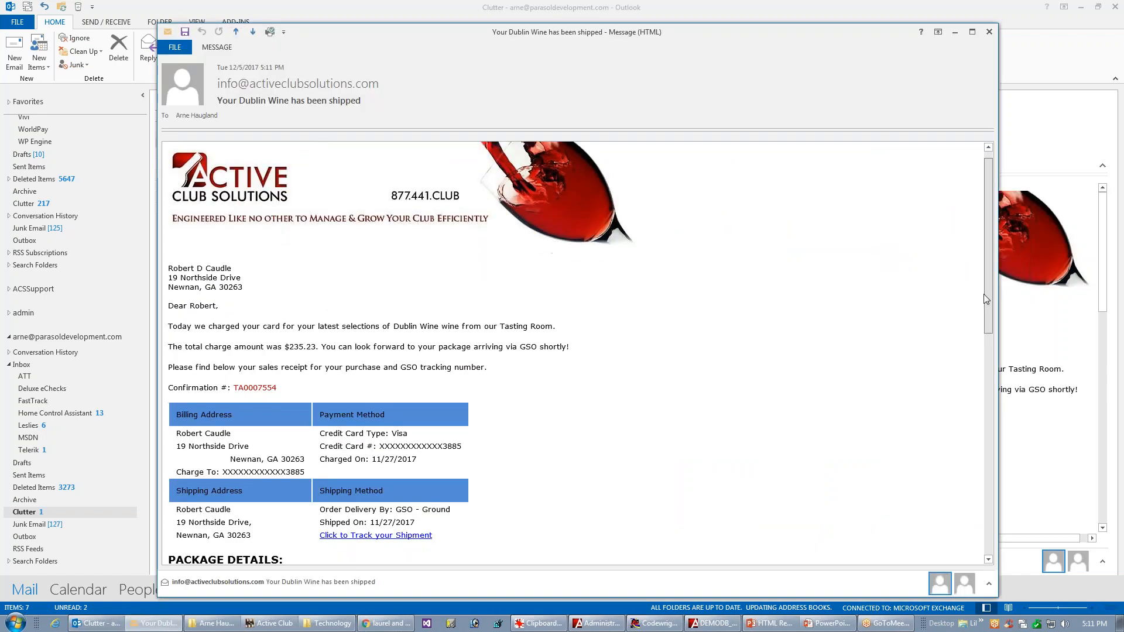
left_click_drag(972, 333, 970, 337)
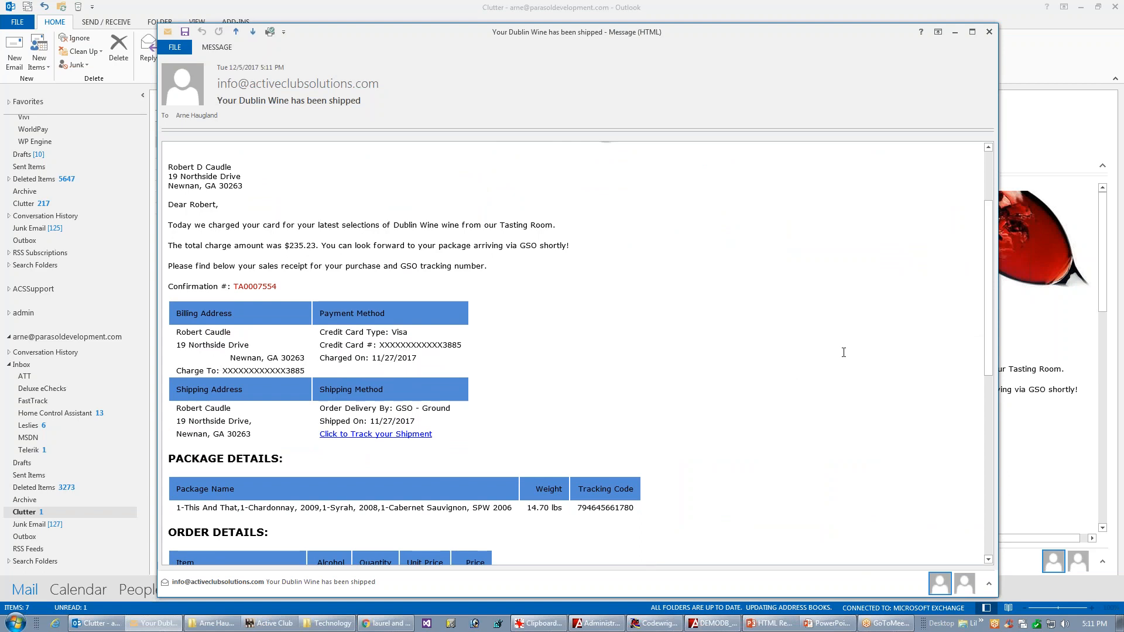
left_click_drag(979, 370, 961, 439)
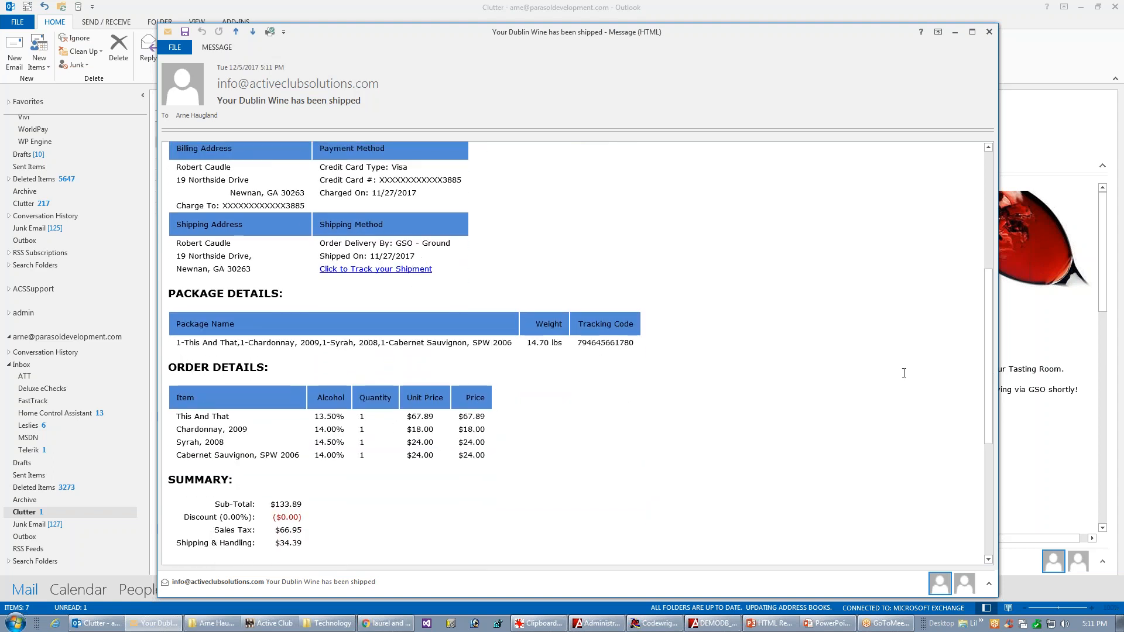
left_click_drag(988, 410, 903, 455)
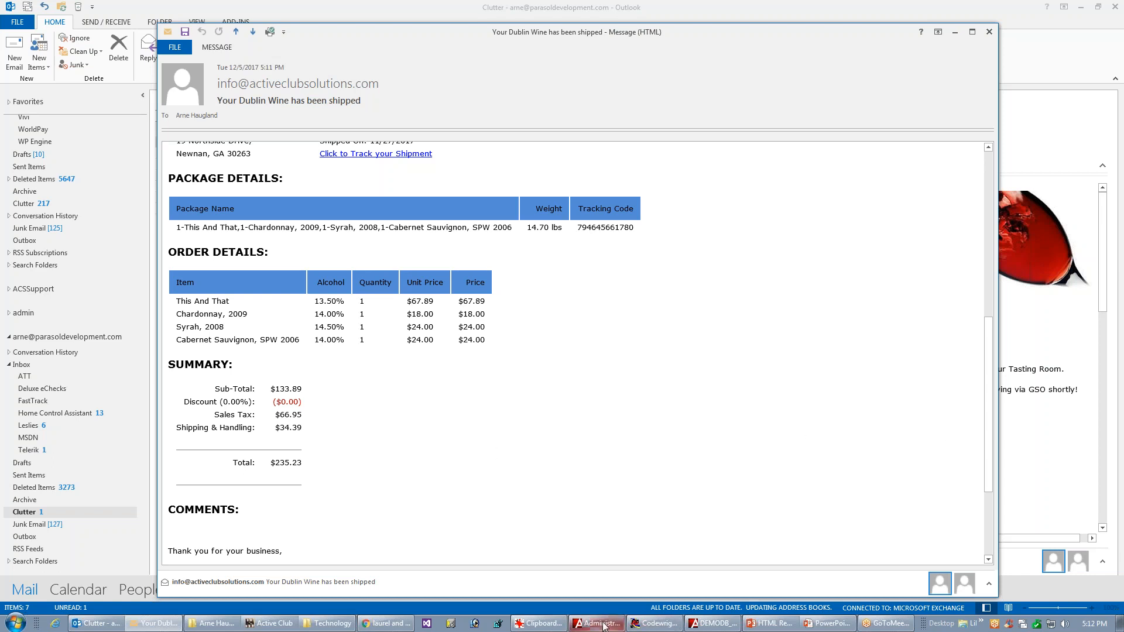
left_click(991, 169)
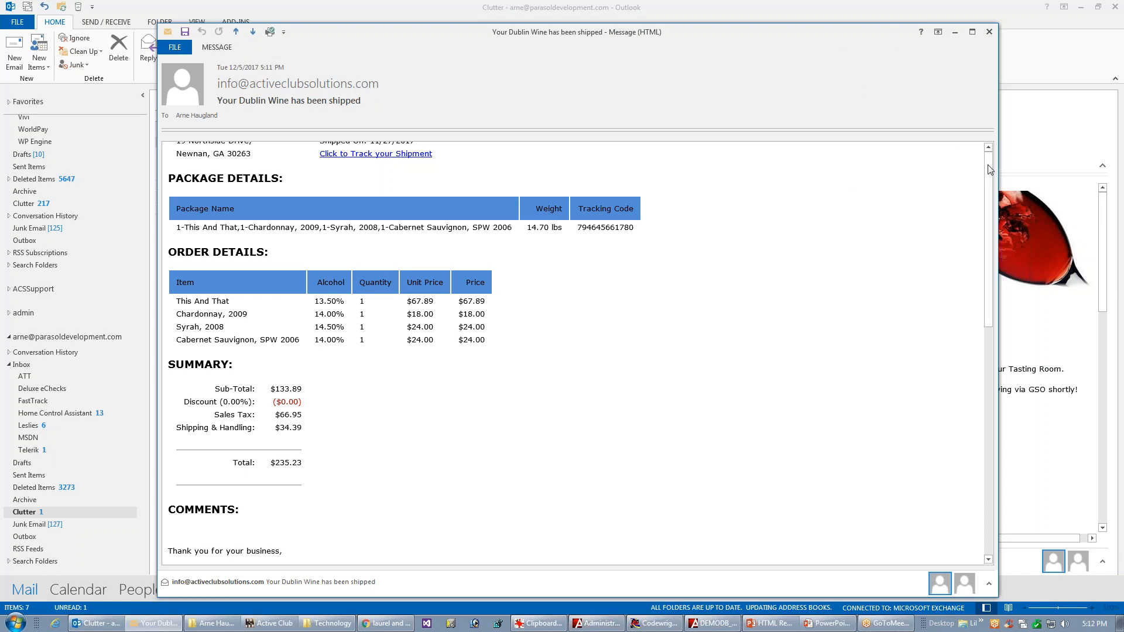
left_click(989, 32)
Step: Switch back to the template editor, left-align the Billing Address city, state and postal code cell without its leading space, and save the template
left_click(695, 624)
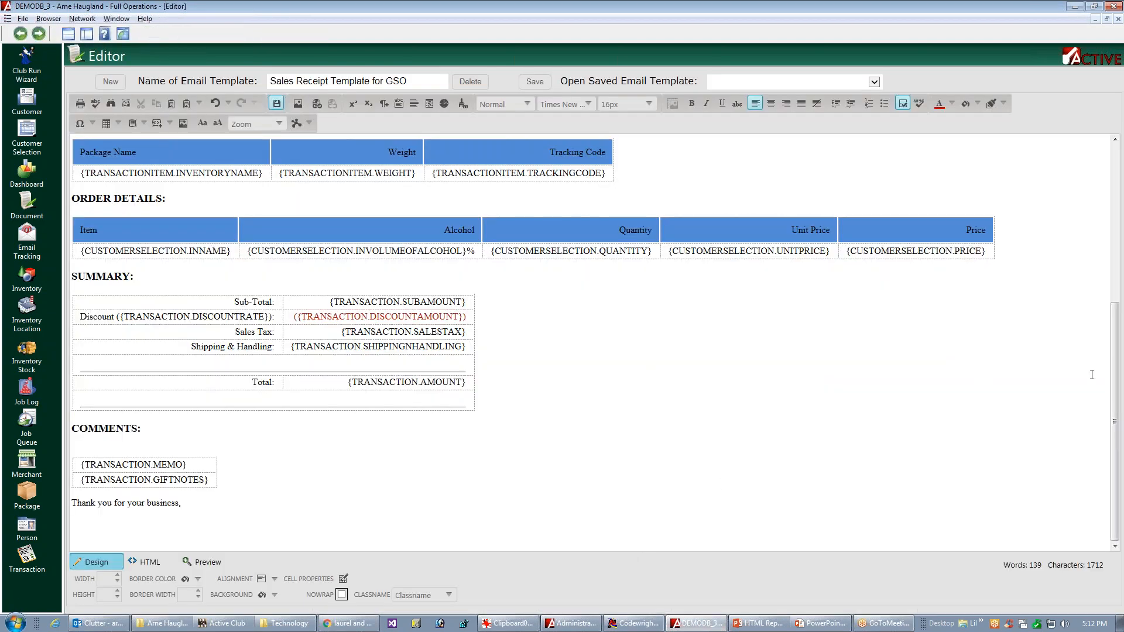
left_click_drag(1121, 372, 1122, 188)
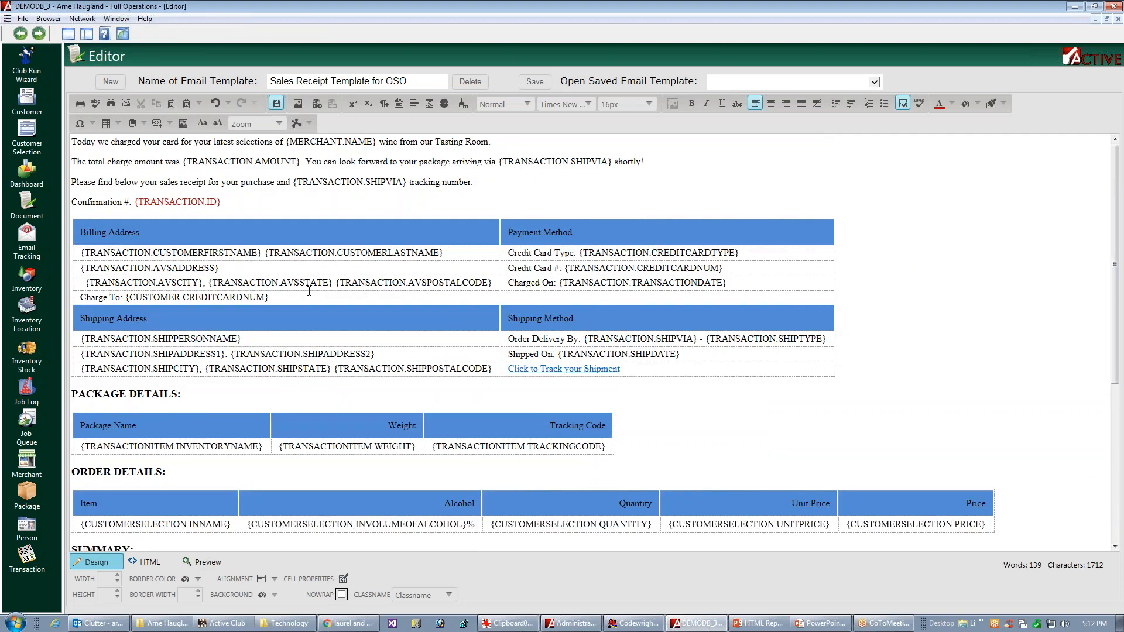
left_click(88, 283)
left_click(275, 581)
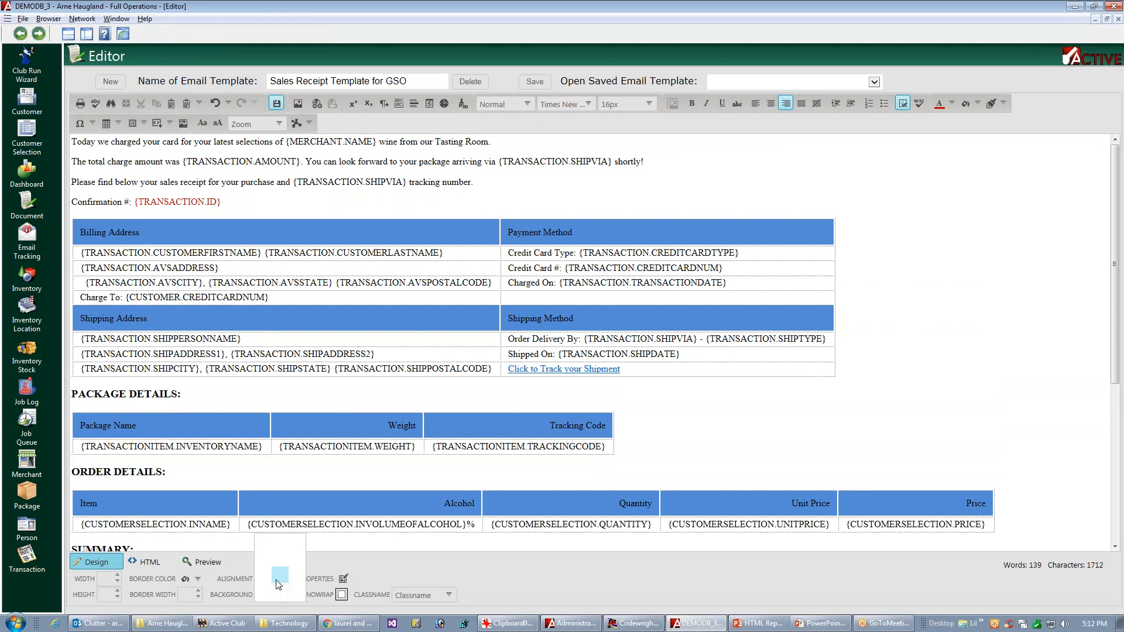
left_click(263, 571)
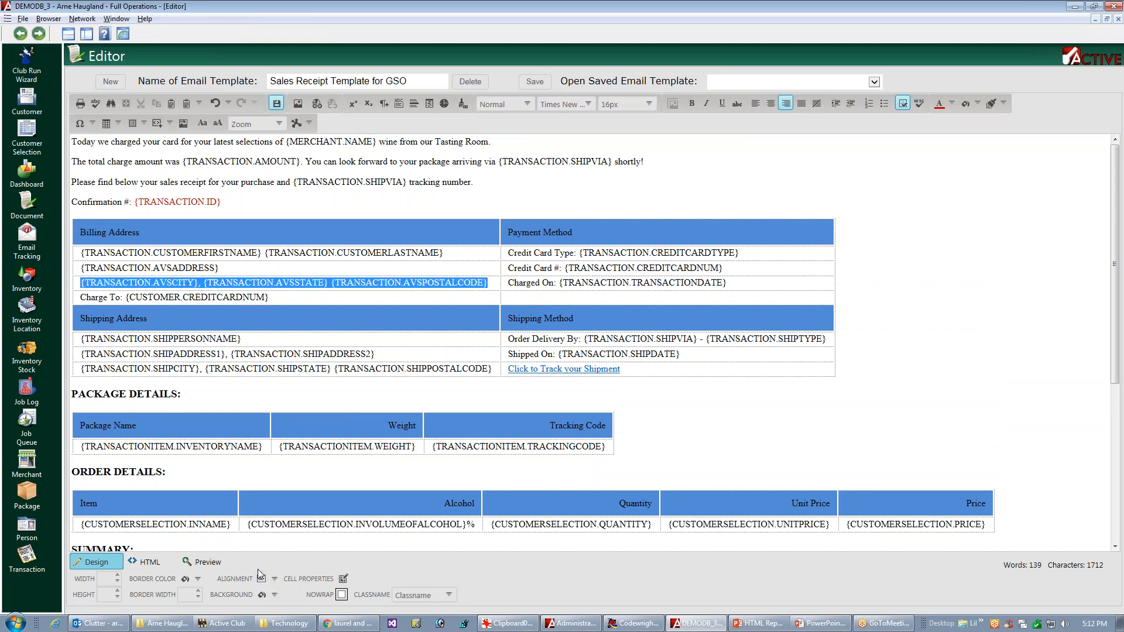
left_click(430, 273)
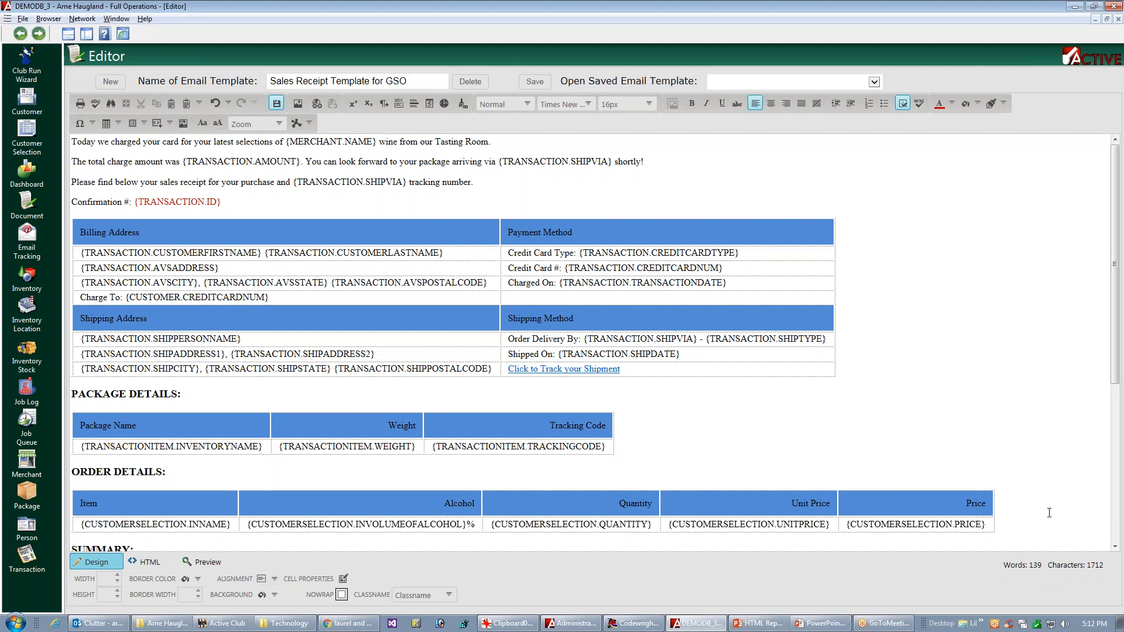
key("ctrl+s")
Step: Switch to Outlook, reopen the newest receipt email and examine its Order Details and Summary sections
key("alt+Tab")
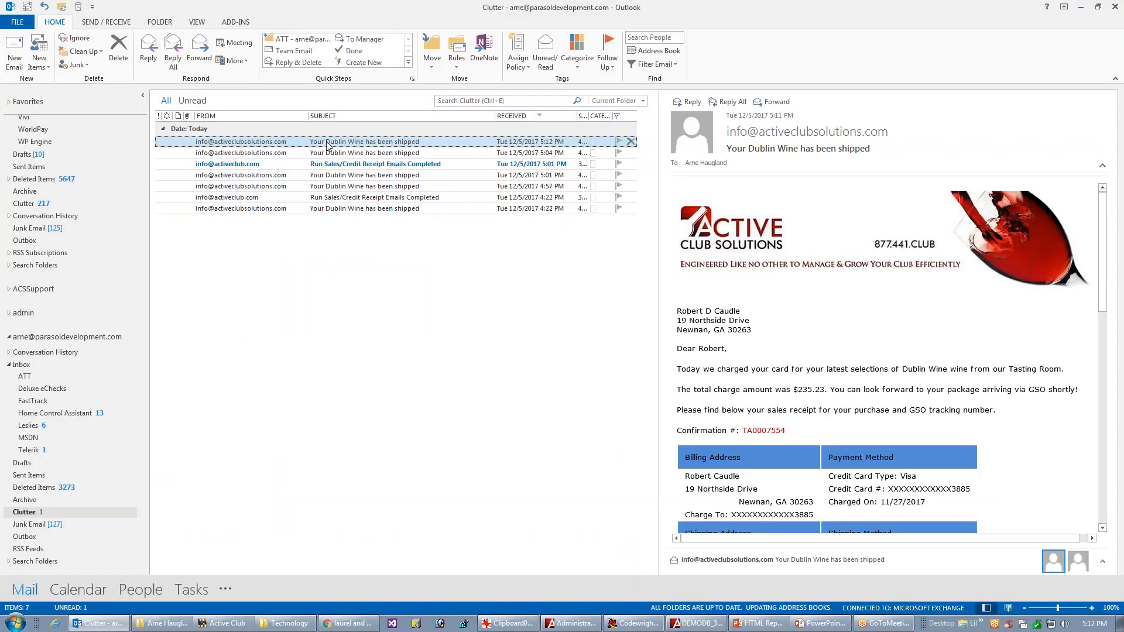
double_click(326, 145)
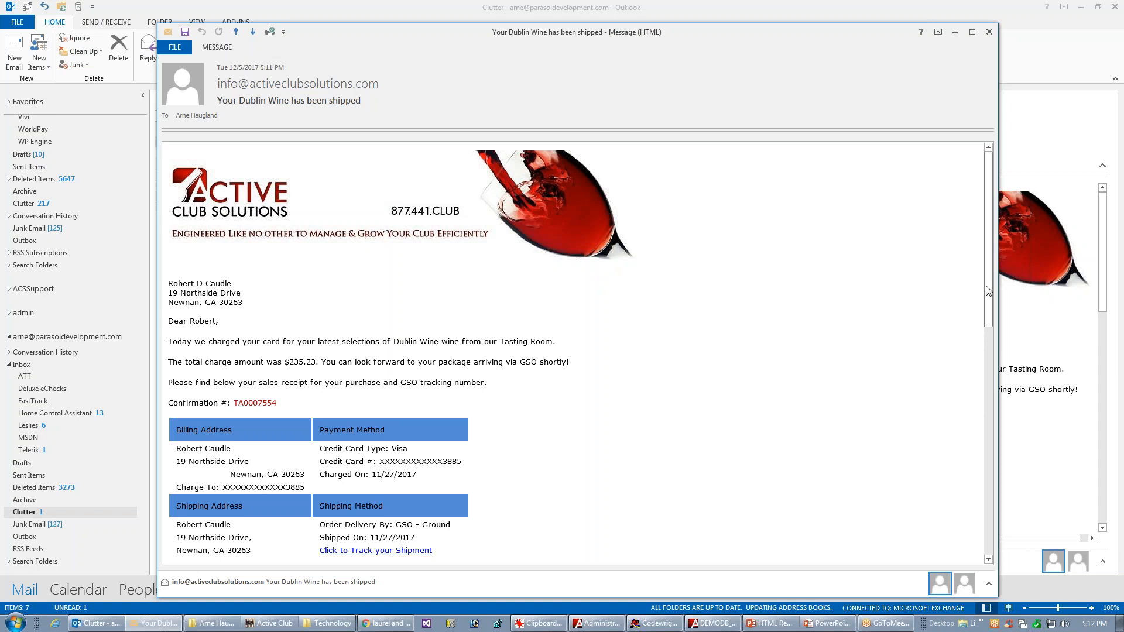
left_click_drag(989, 290, 944, 464)
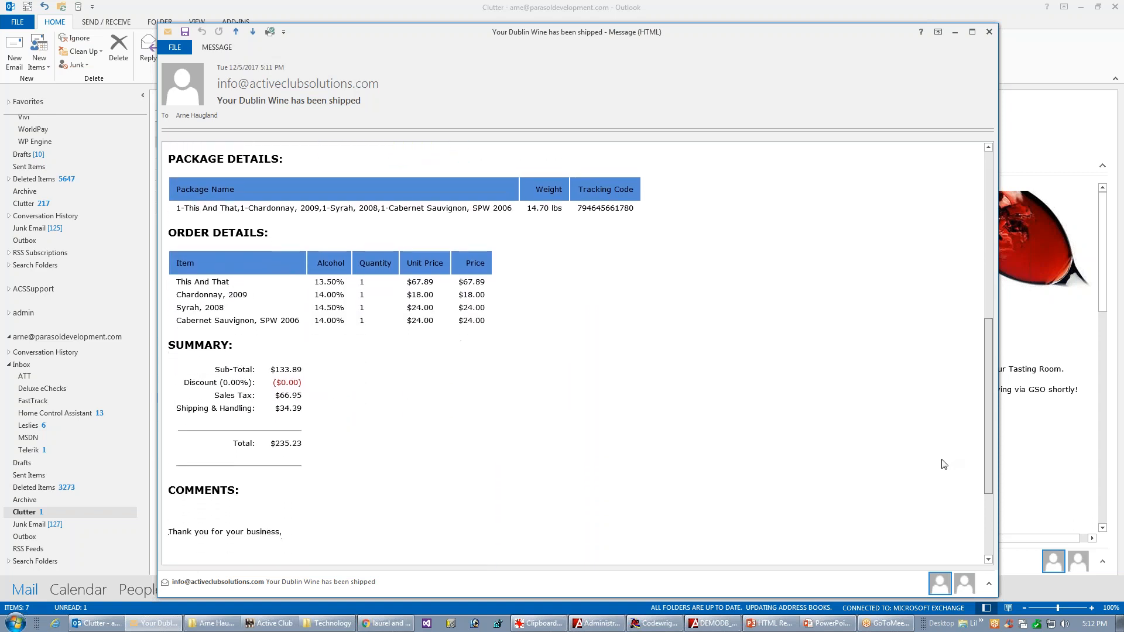
scroll(944, 464, "down", 2)
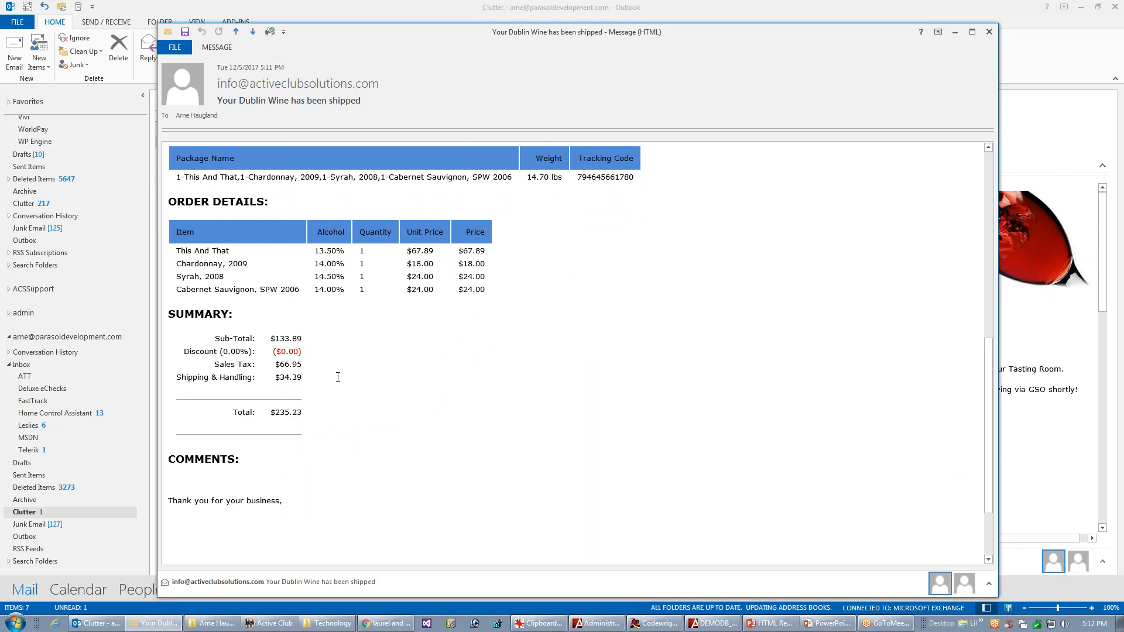
Step: Switch back to the template editor and insert an empty column to the left of the Summary table's label column
left_click(713, 623)
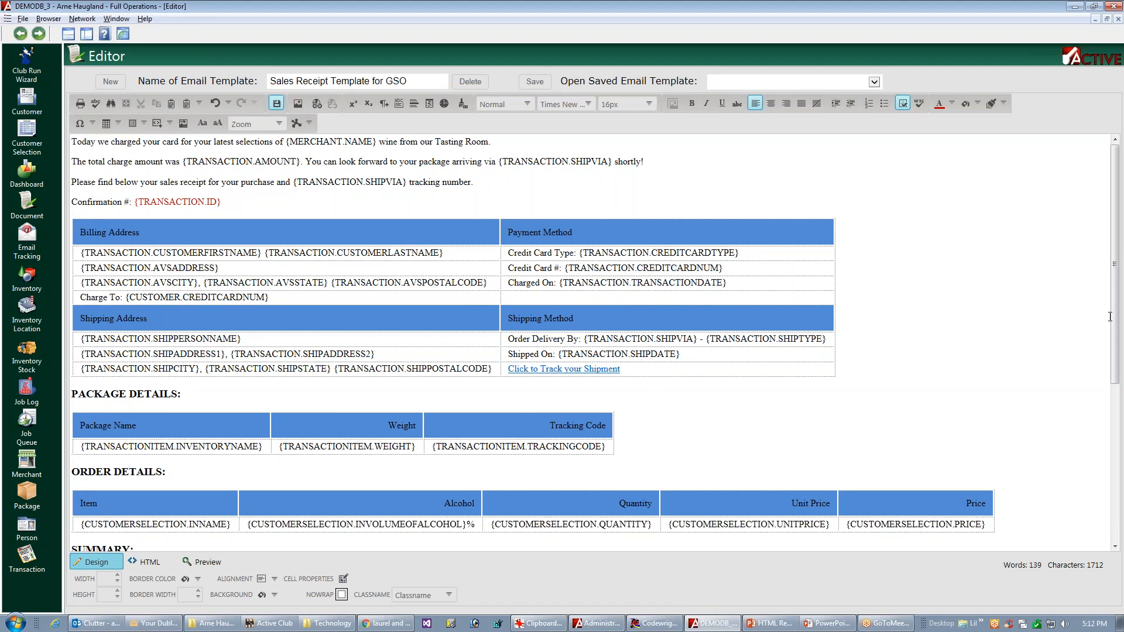
scroll(1109, 317, "down", 4)
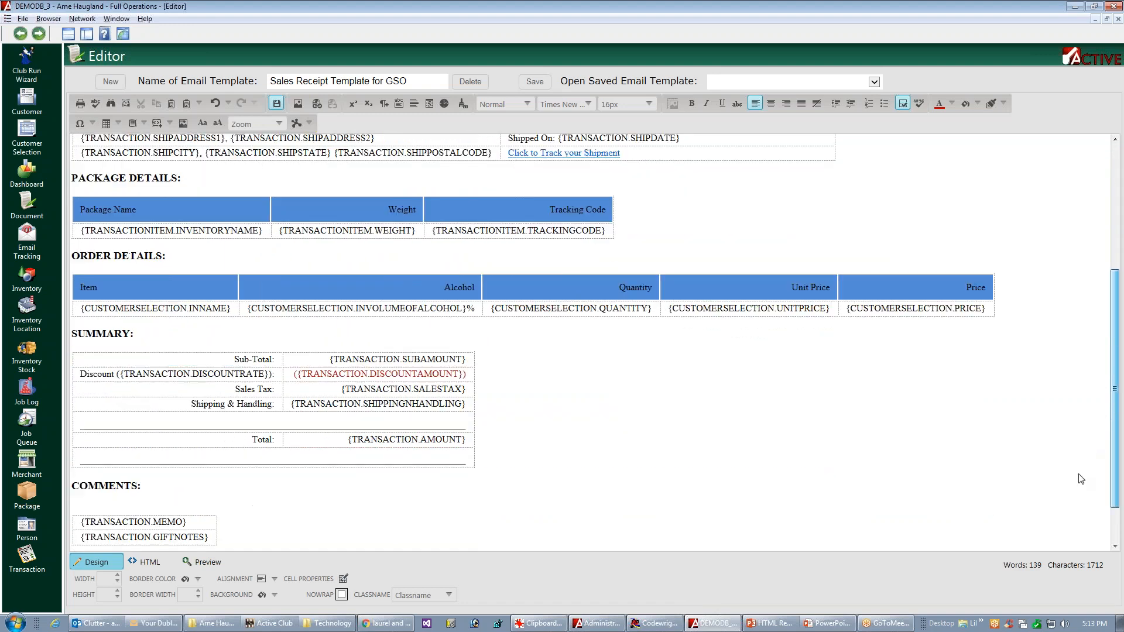
scroll(1081, 479, "down", 1)
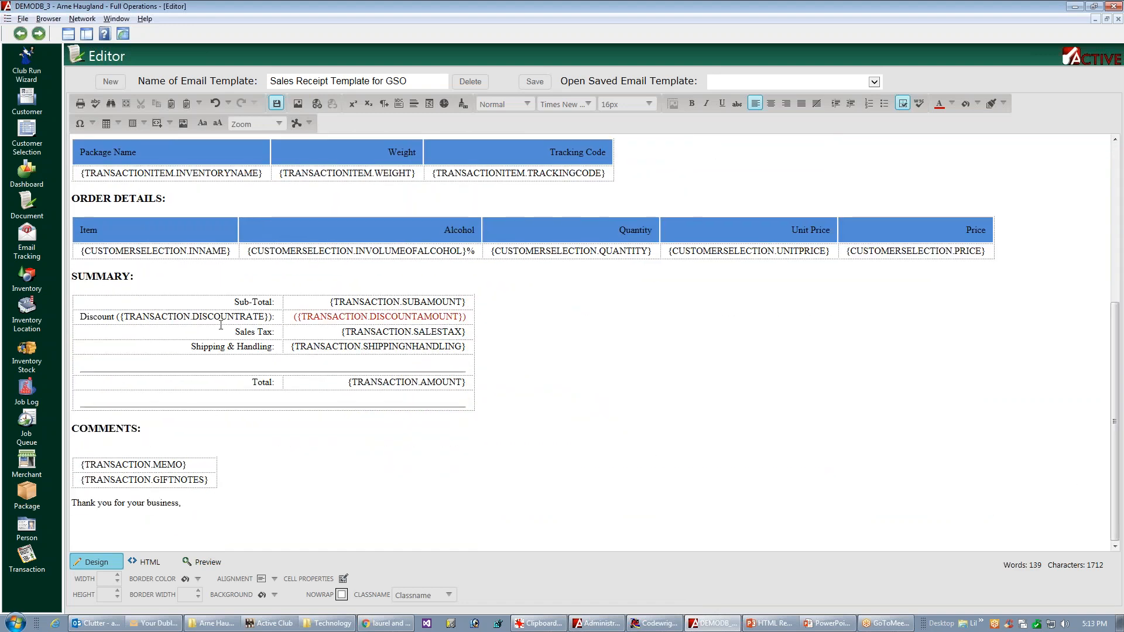
left_click(476, 338)
left_click(477, 340)
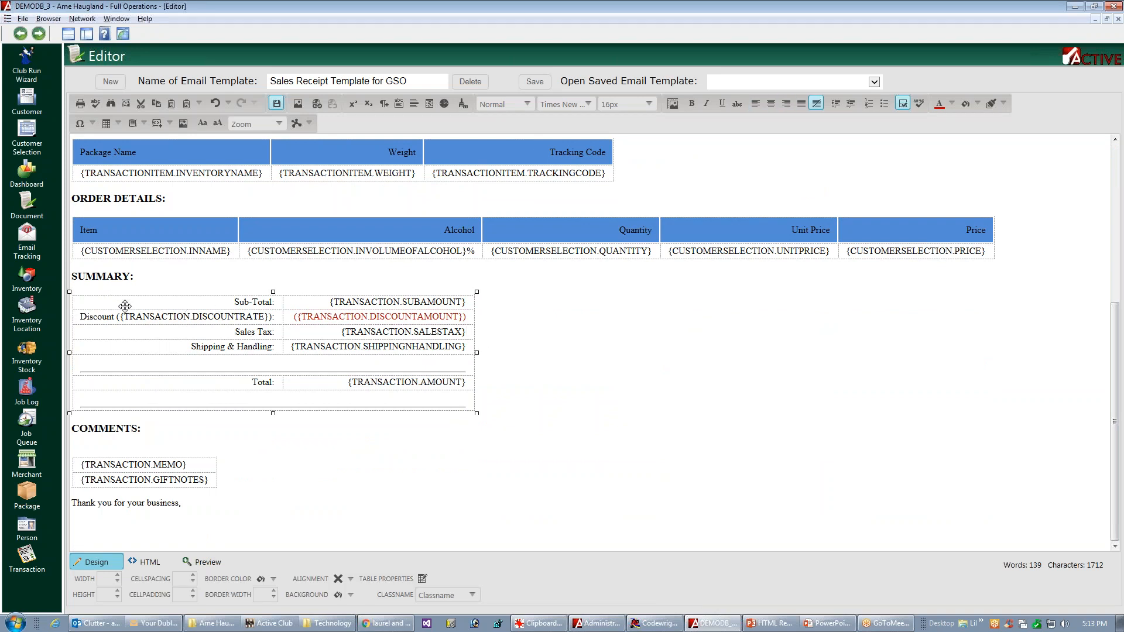
left_click(328, 362)
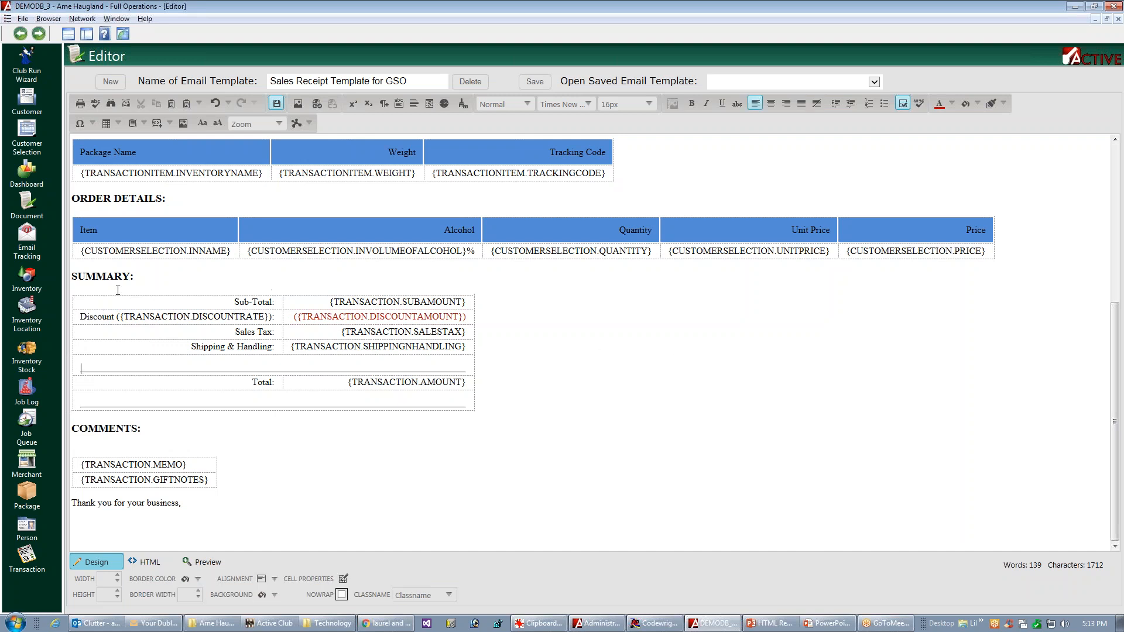
right_click(90, 299)
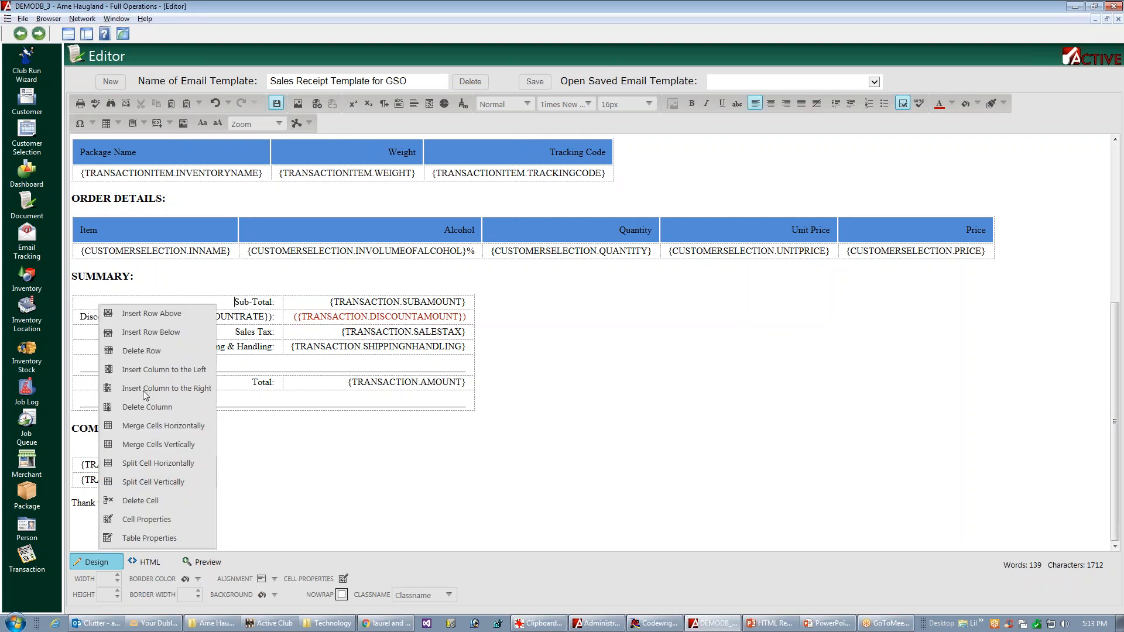
left_click(146, 371)
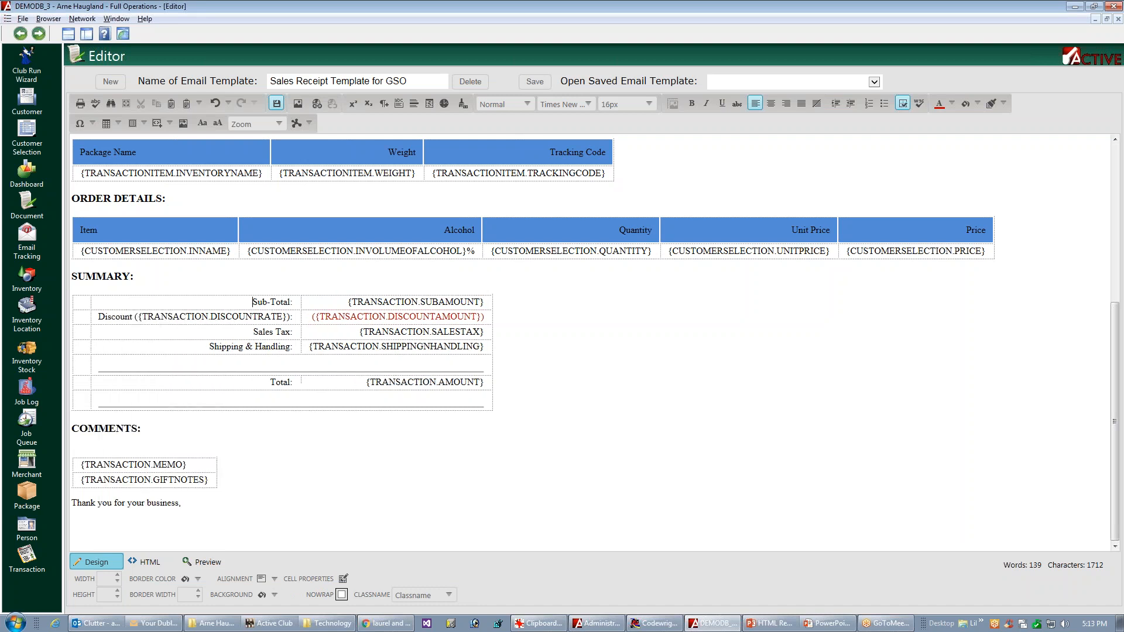
left_click(104, 397)
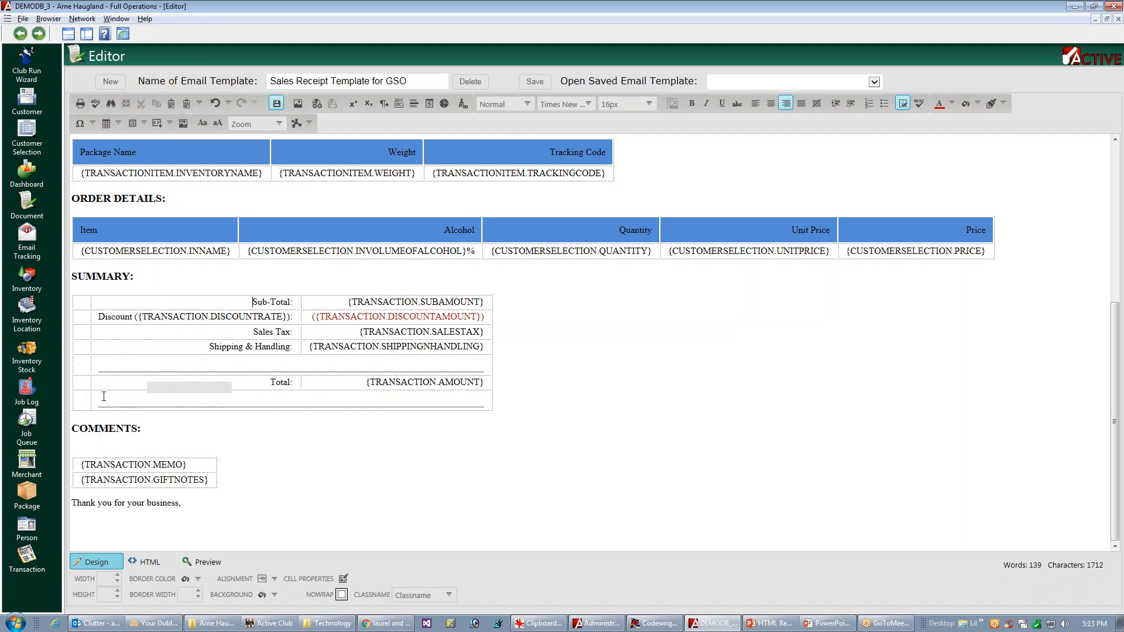
Step: Set the Summary table's new empty first column to a width of 50 px and save the template
left_click(81, 304)
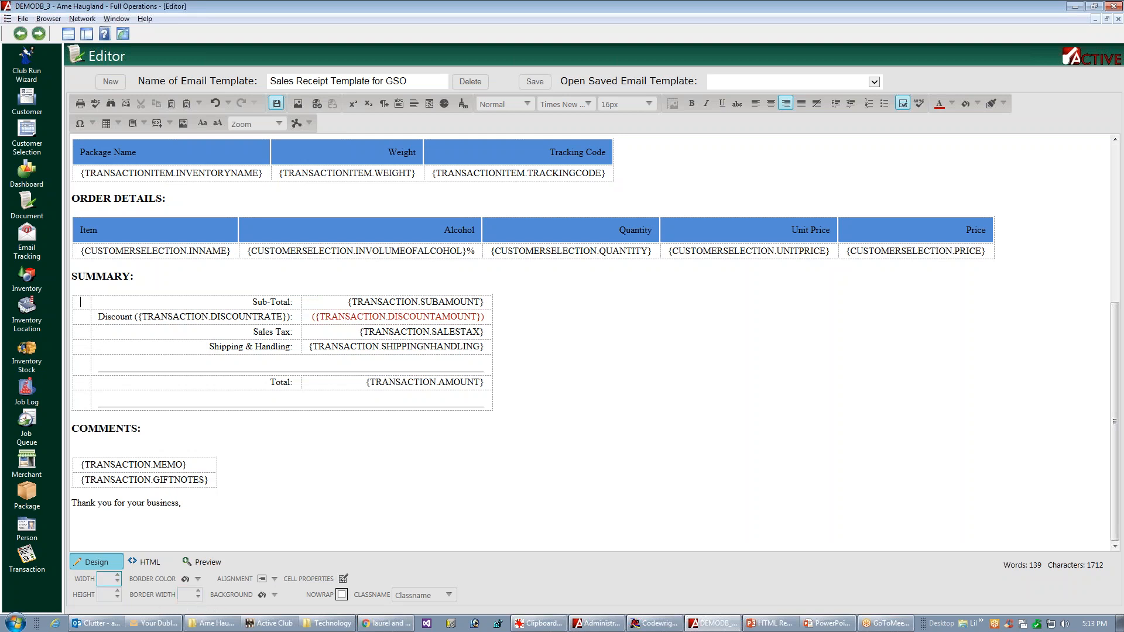
left_click(103, 579)
type("50")
key("Return")
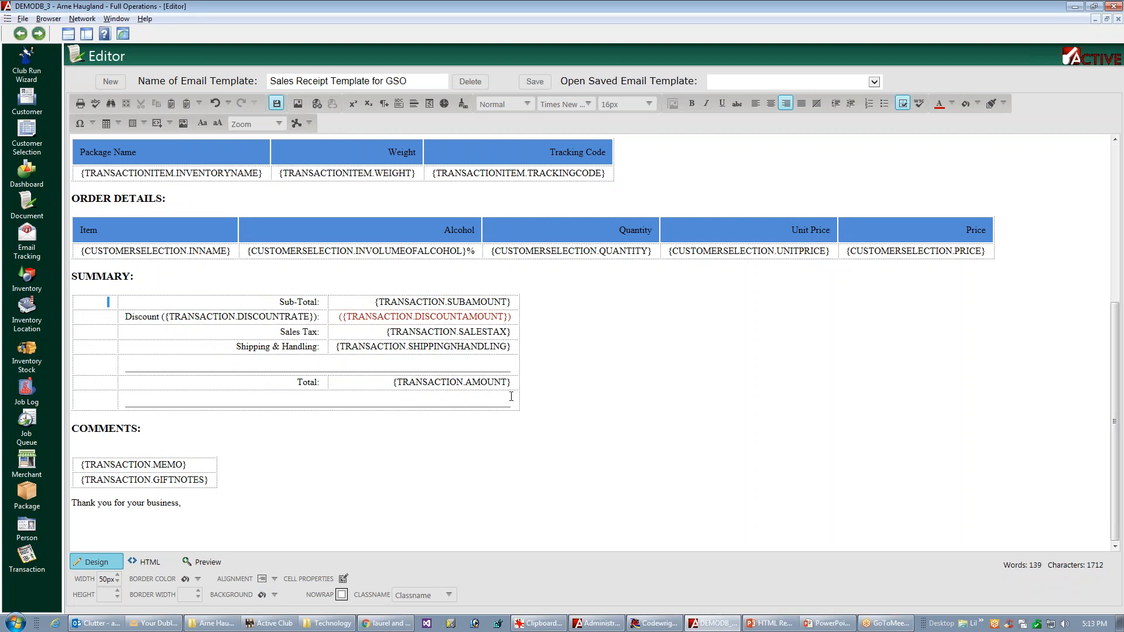
left_click(529, 82)
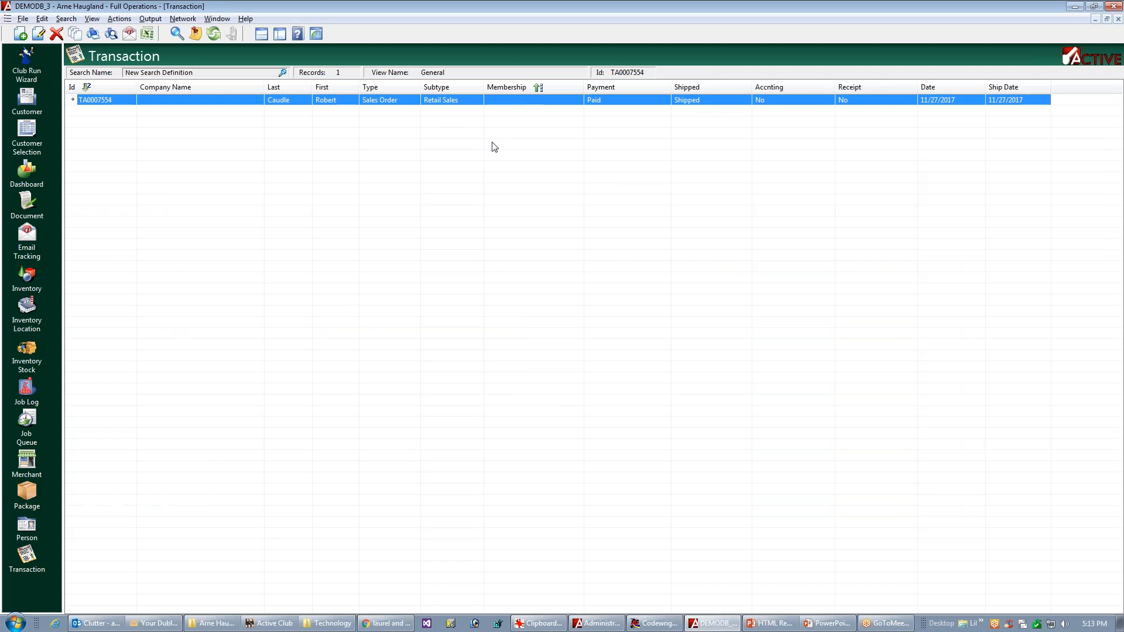
Step: Email the selected transaction's receipt again using the Email Sales/Credit Receipt job template
right_click(525, 104)
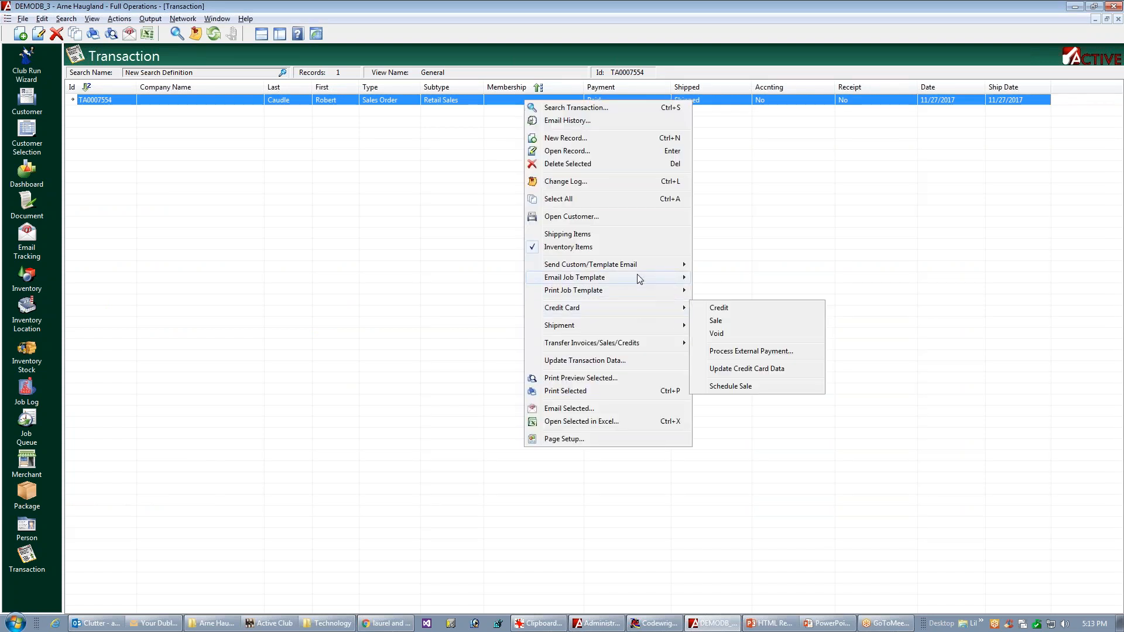
mouse_move(662, 280)
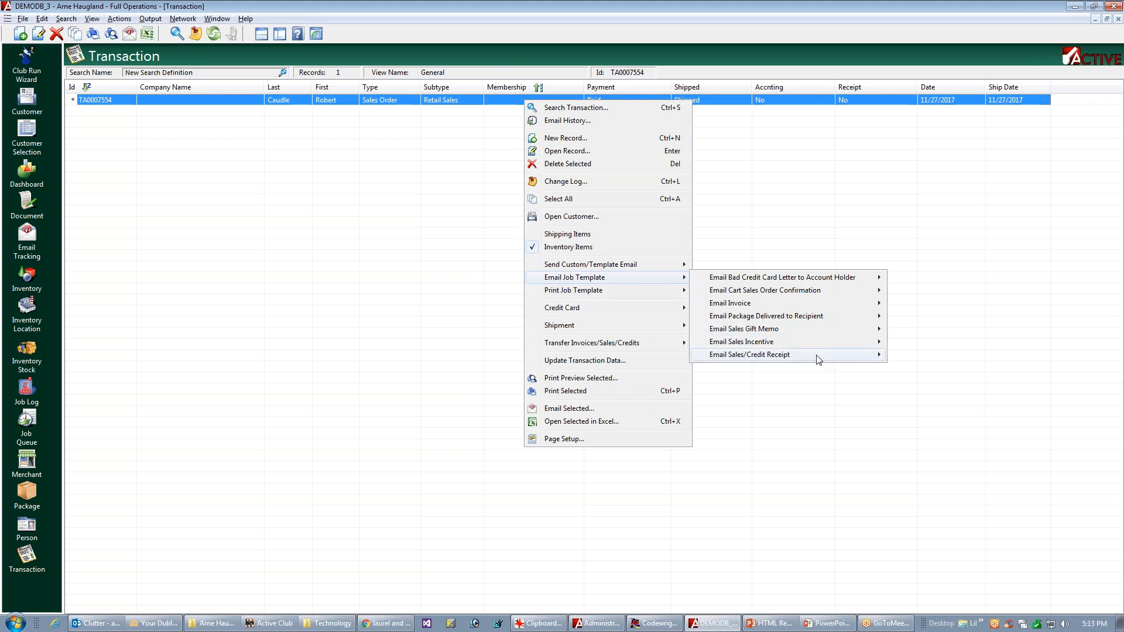
mouse_move(817, 356)
left_click(919, 374)
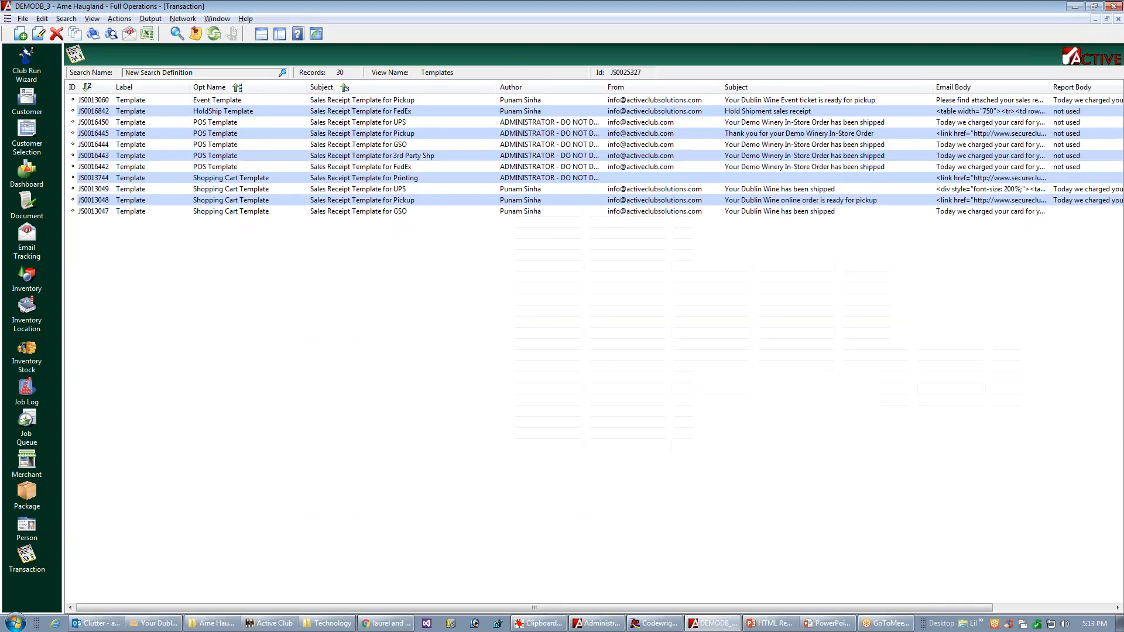
Step: Switch to Outlook, close the open receipt email, and delete all seven earlier emails in the Clutter folder
left_click(91, 624)
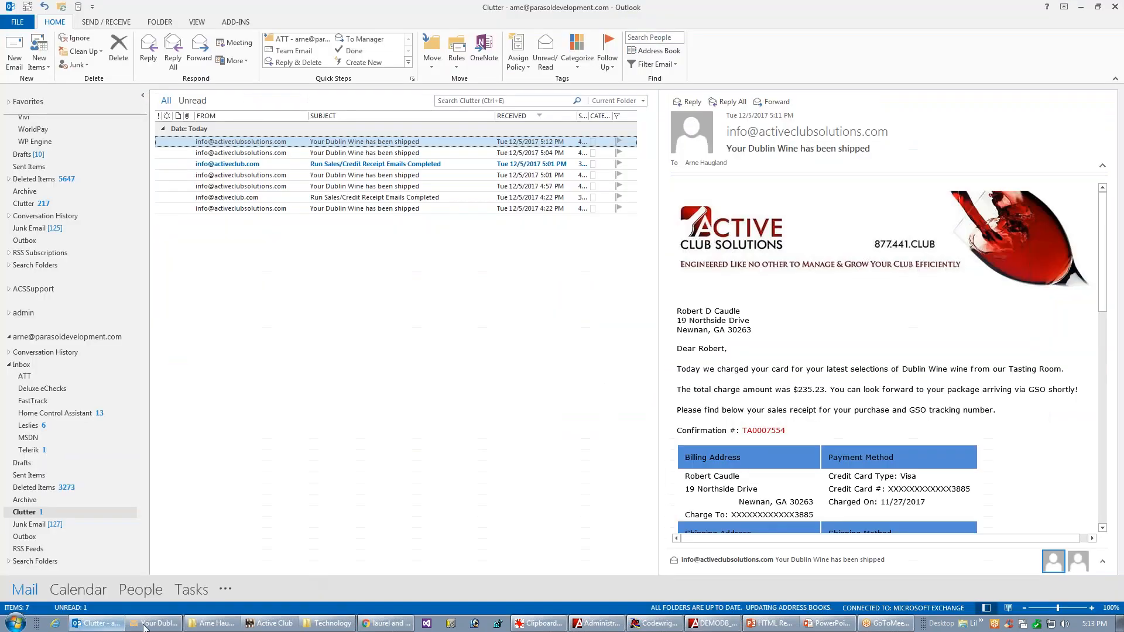
left_click(153, 624)
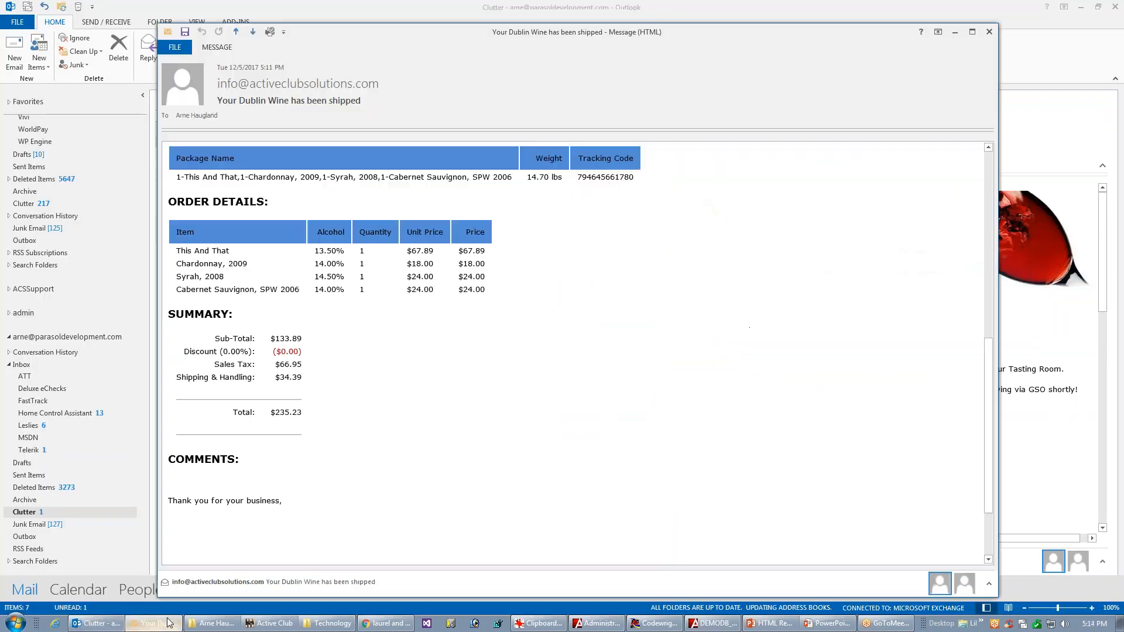
left_click(989, 32)
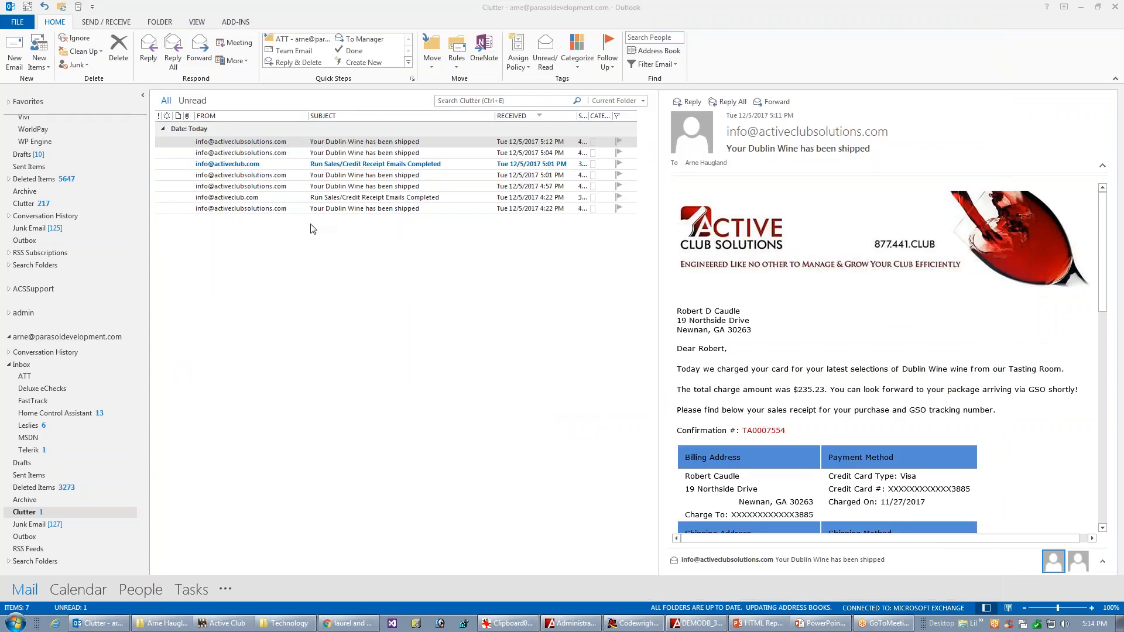
left_click(235, 165)
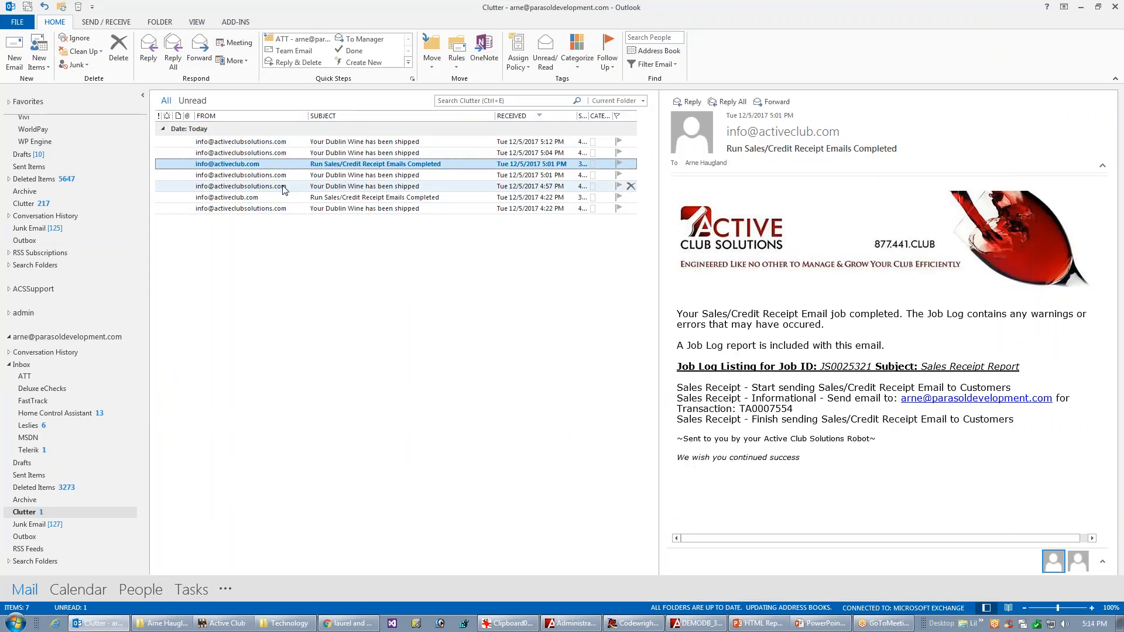
left_click(258, 144)
left_click(271, 209, "shift")
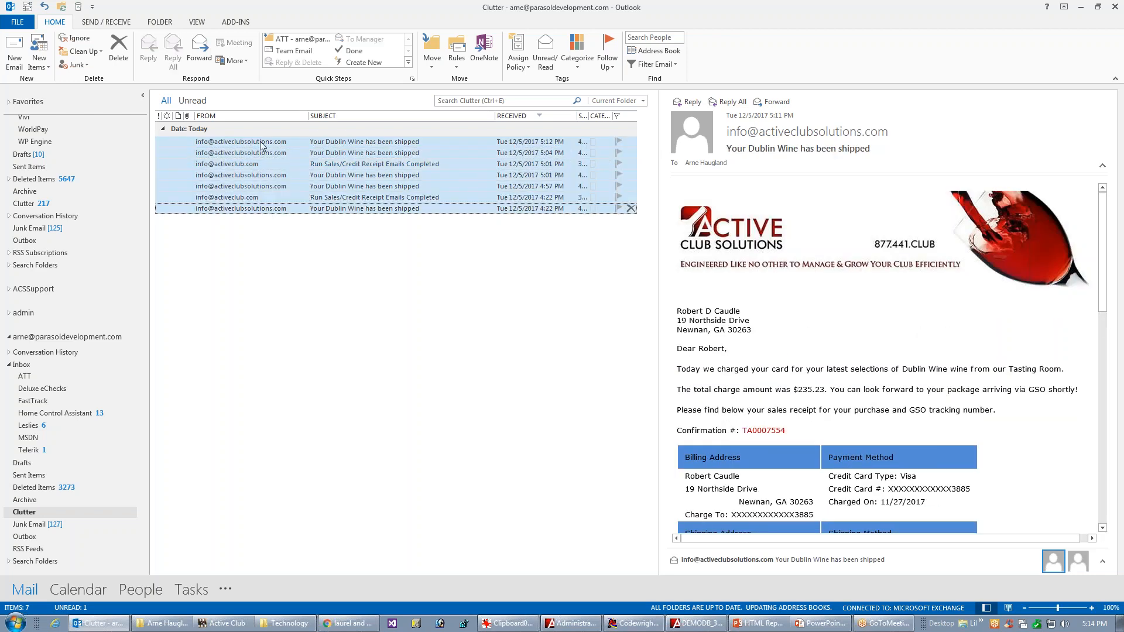
key("Delete")
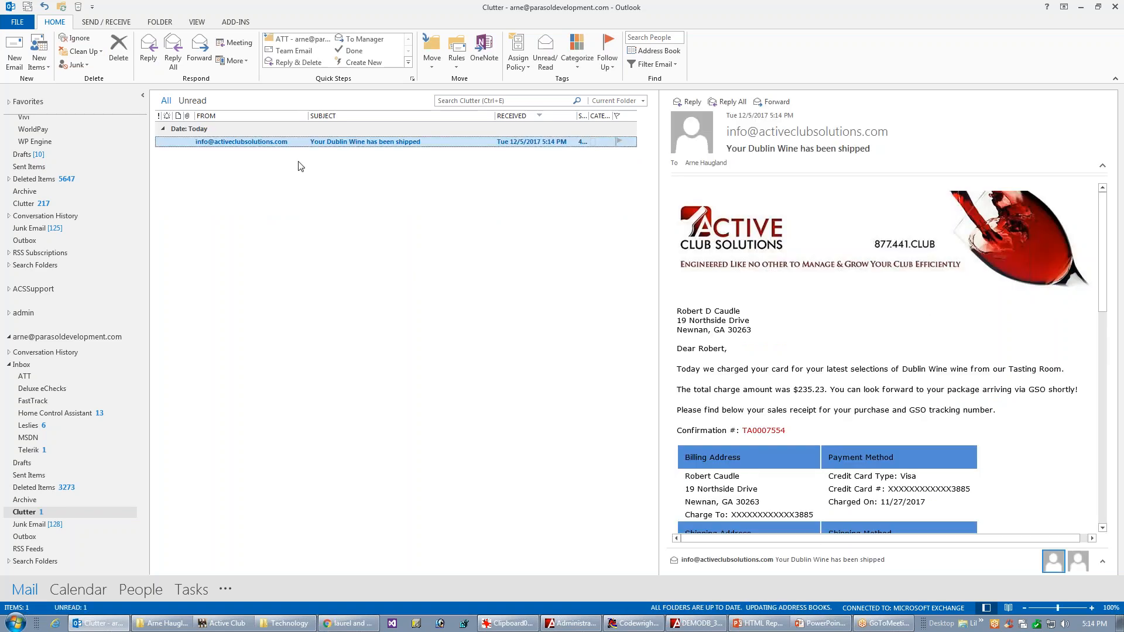
Step: Open the newly received "Your Dublin Wine has been shipped" email and examine the indentation of its Summary table
double_click(269, 148)
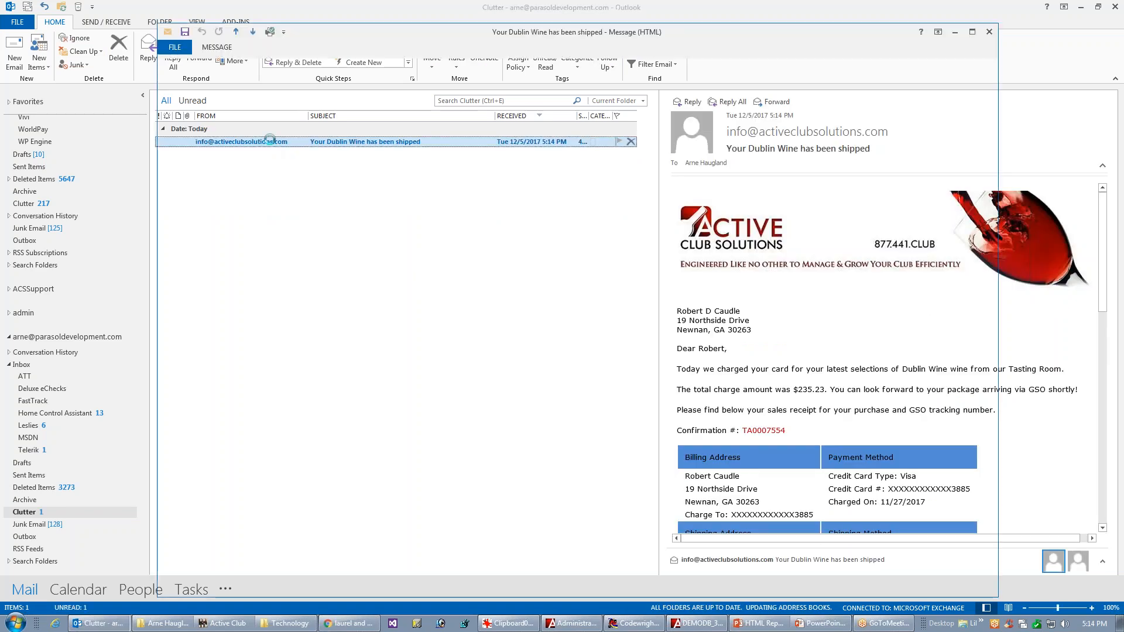
left_click_drag(989, 302, 941, 486)
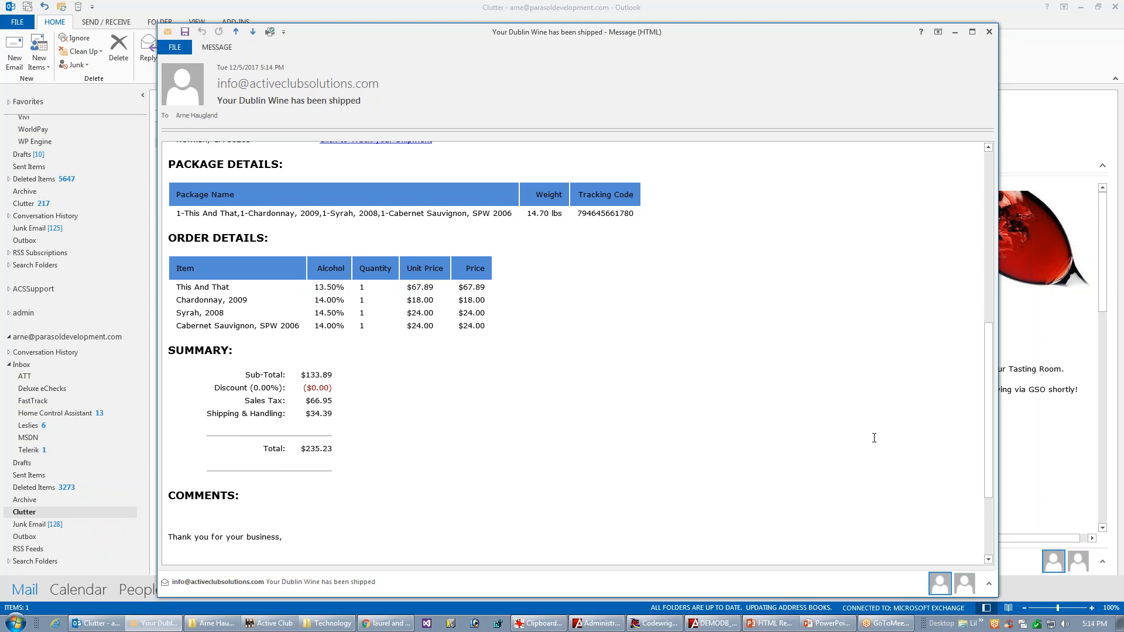
scroll(998, 435, "up", 1)
left_click_drag(998, 434, 1021, 459)
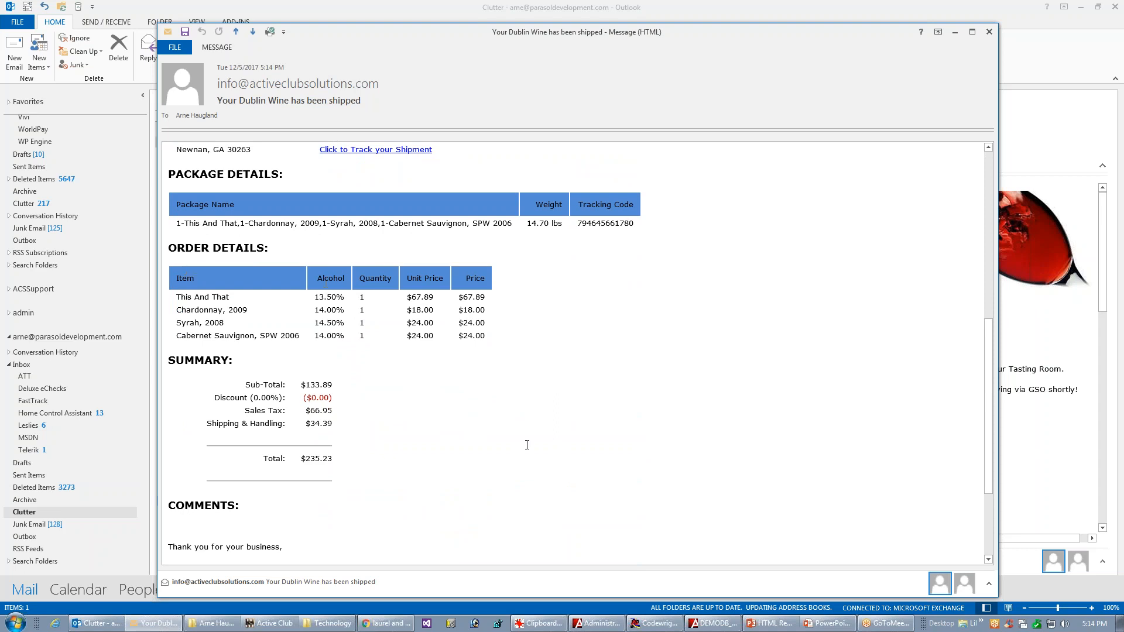
Step: Switch back to the template editor and make the Billing Address and Payment Method headings bold
left_click(713, 624)
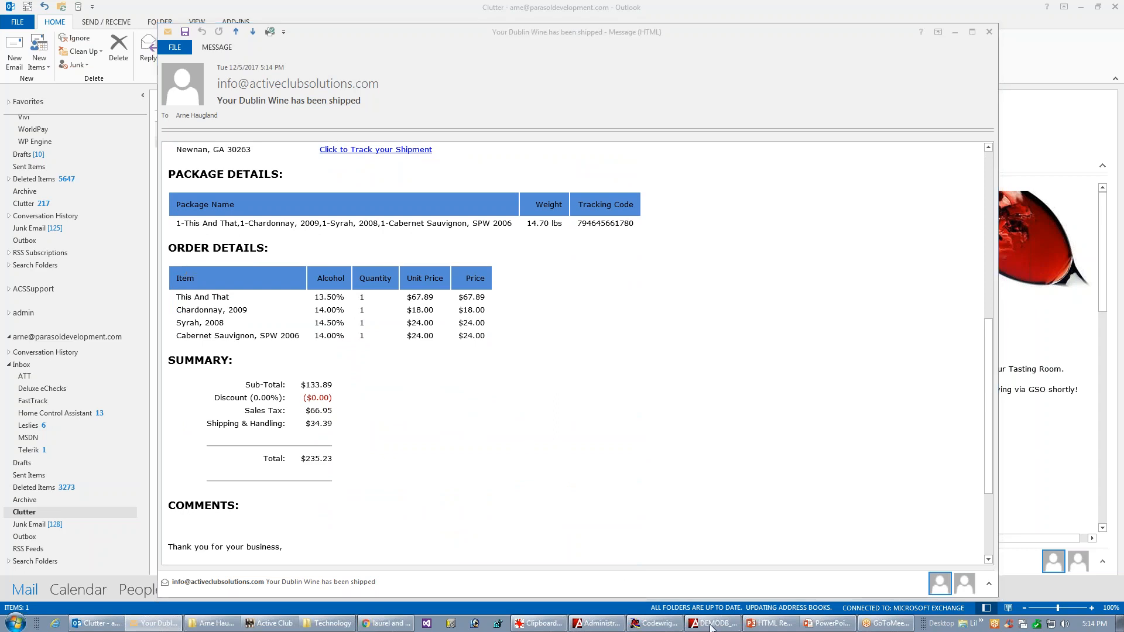
key("Escape")
key("Return")
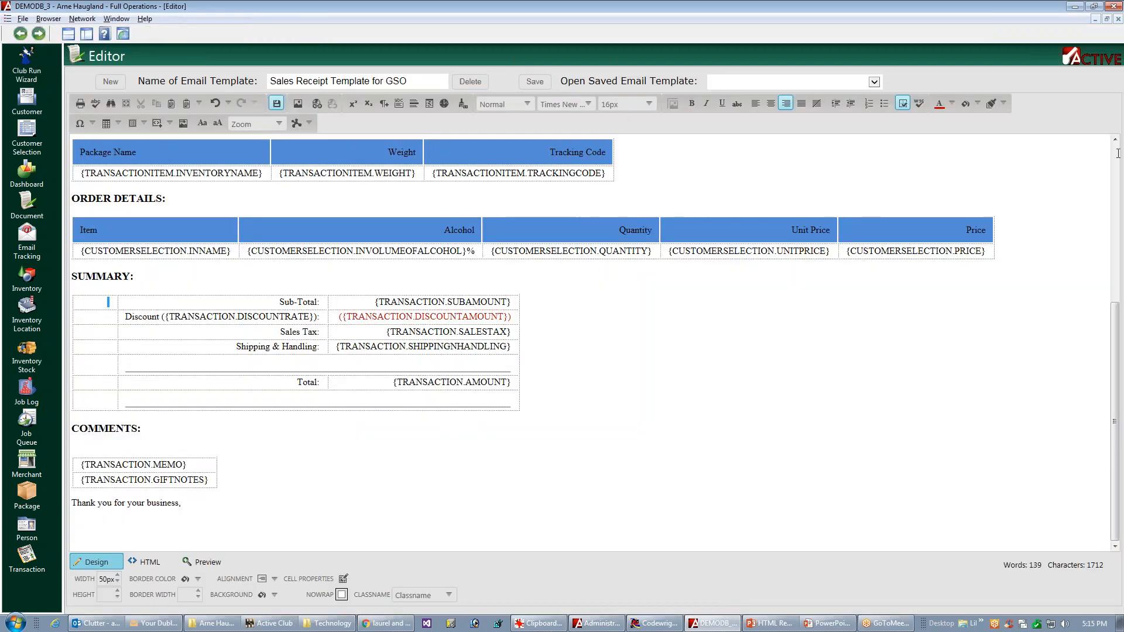
left_click(1118, 154)
triple_click(117, 235)
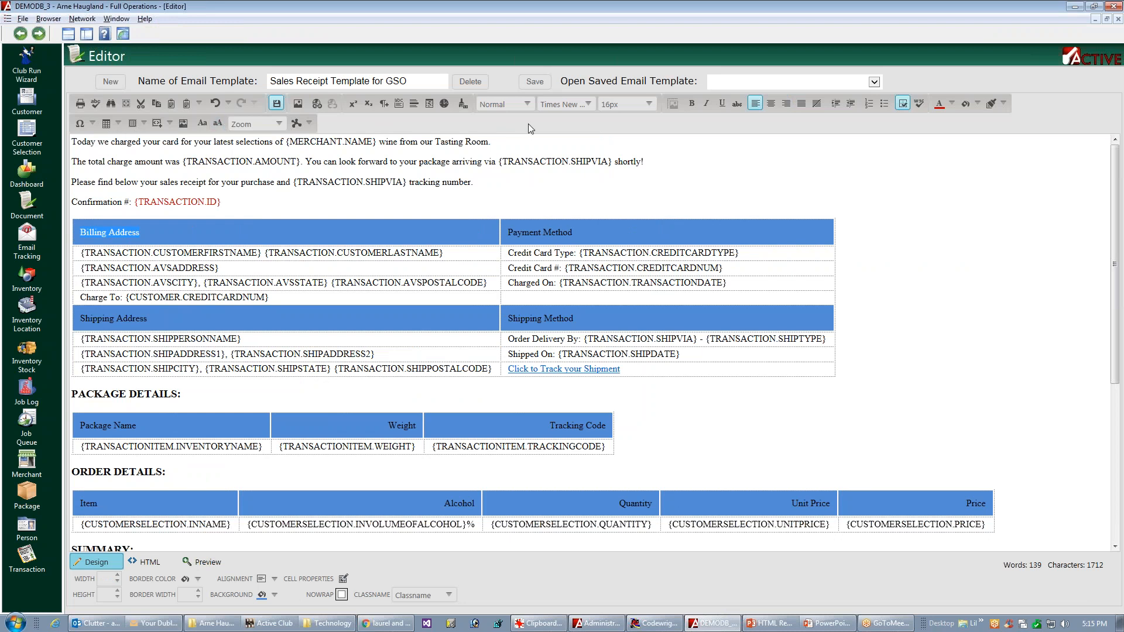
key("ctrl+b")
triple_click(552, 232)
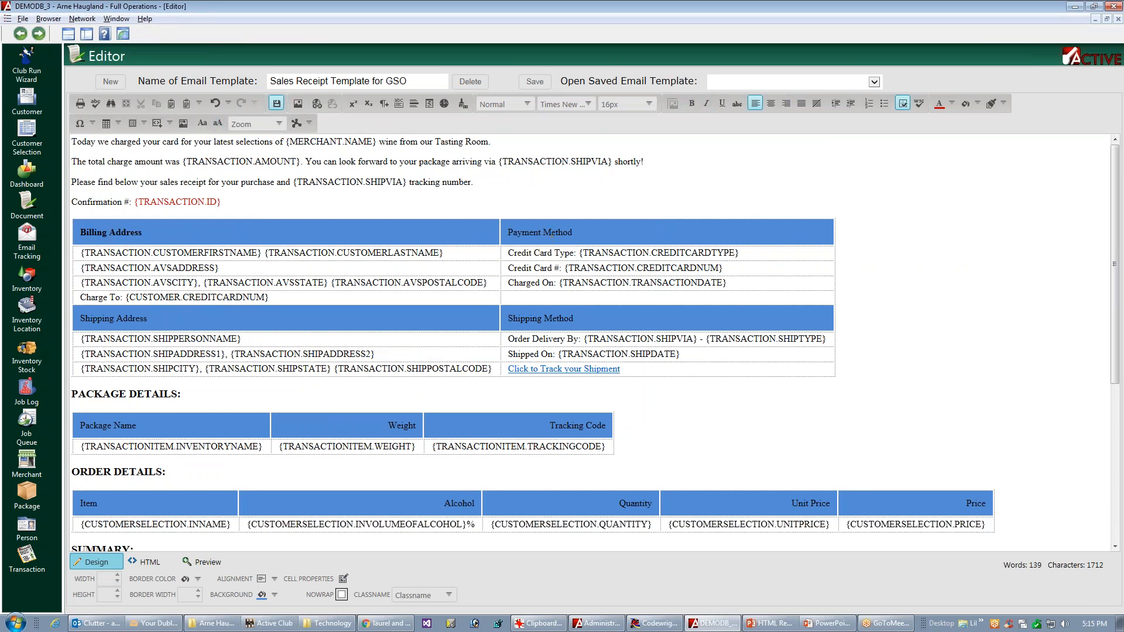
left_click(694, 106)
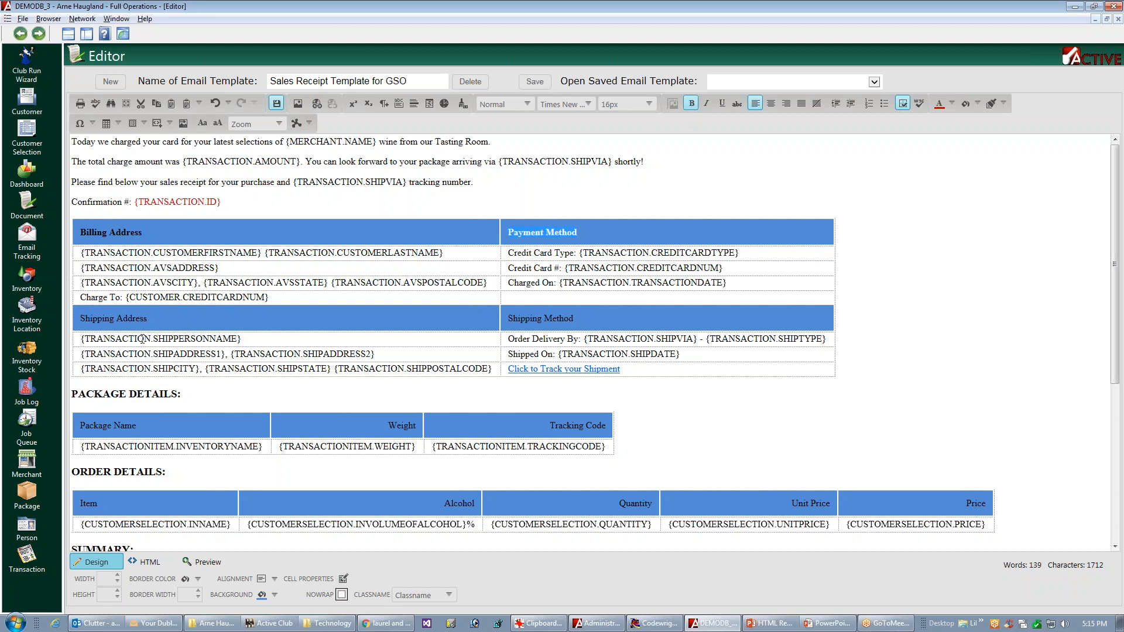
Step: Make the Shipping Address and Shipping Method headings bold
triple_click(139, 320)
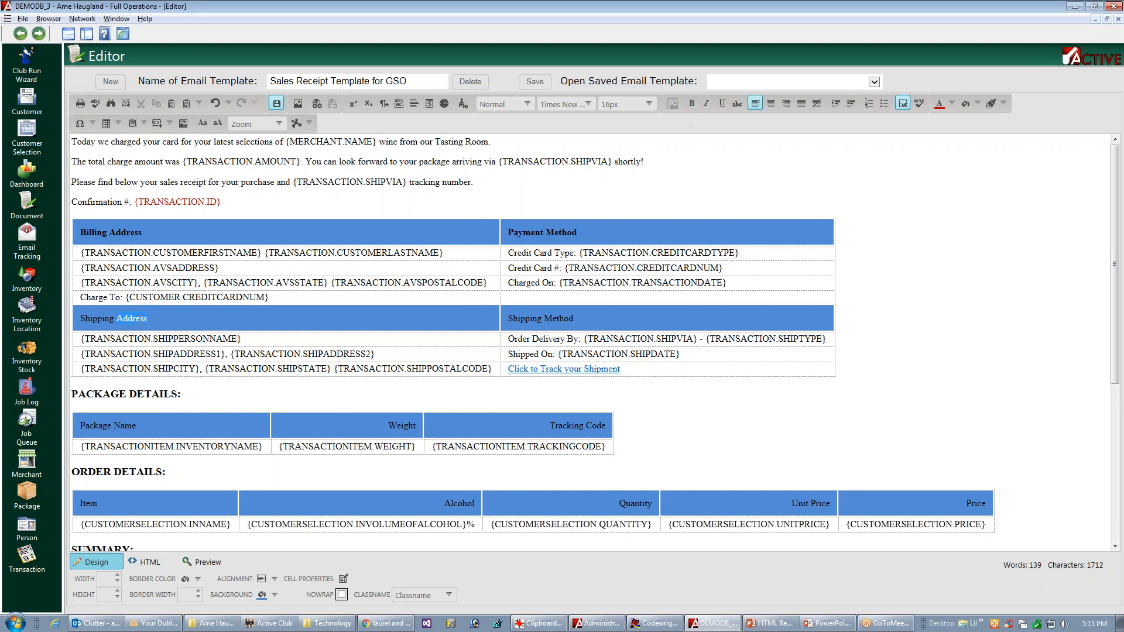
left_click(692, 104)
left_click(568, 318)
triple_click(563, 321)
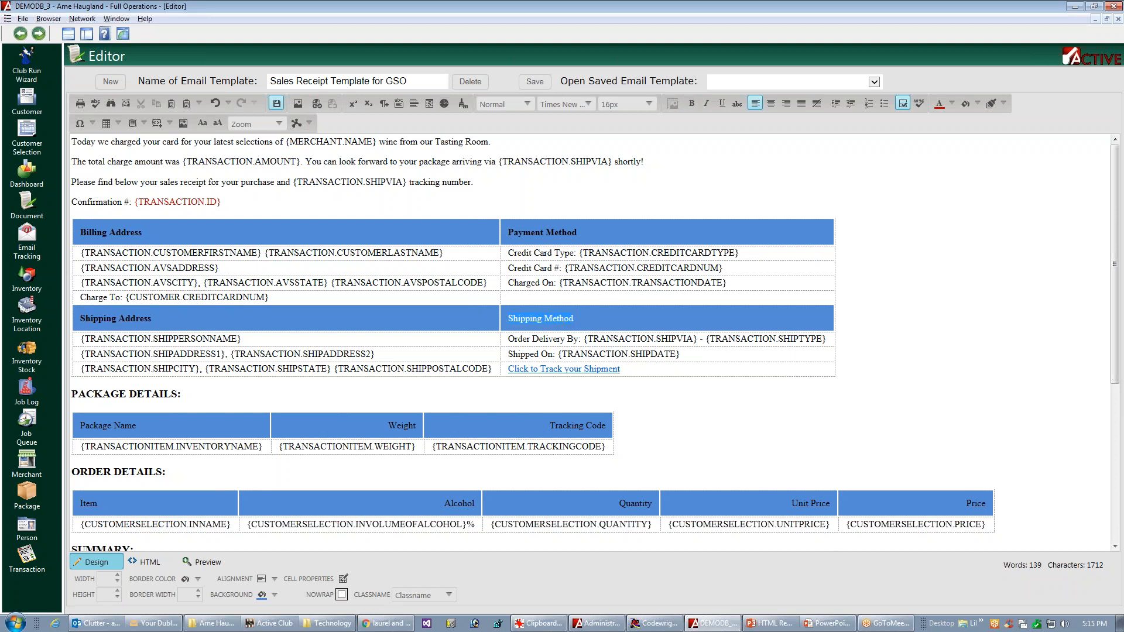
left_click(692, 104)
Step: Make the Package Name, Weight and Tracking Code headings of the Package Details table bold
triple_click(117, 426)
left_click(692, 104)
triple_click(402, 425)
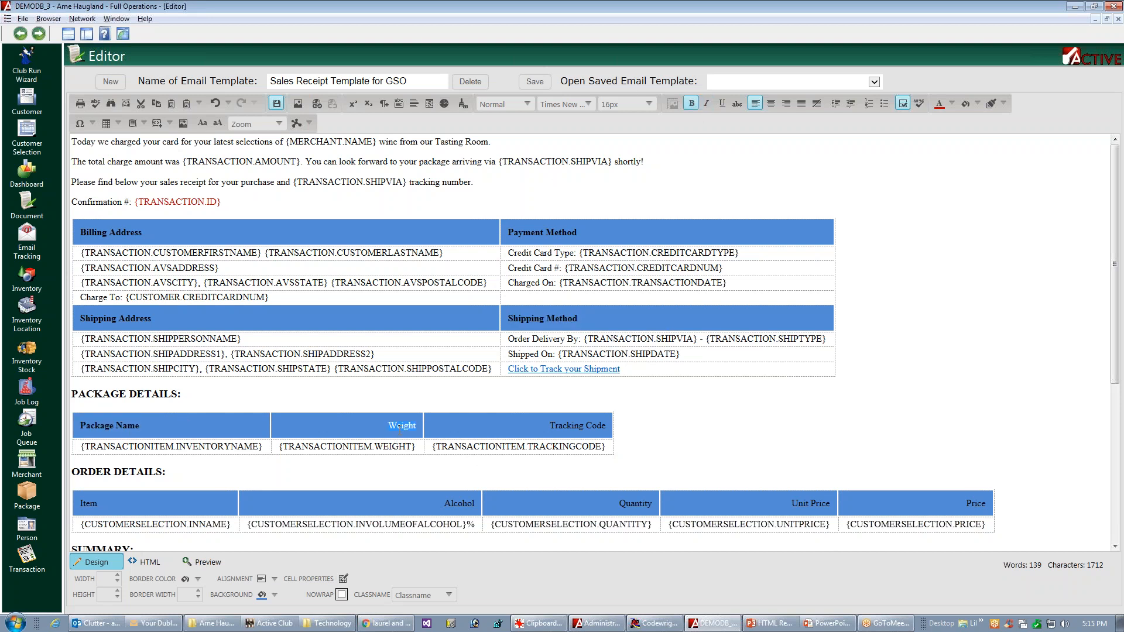
left_click(706, 104)
triple_click(577, 426)
left_click(693, 103)
Step: Make the Item, Alcohol, Quantity, Unit Price and Price headings of the Order Details table bold
double_click(89, 505)
double_click(459, 504)
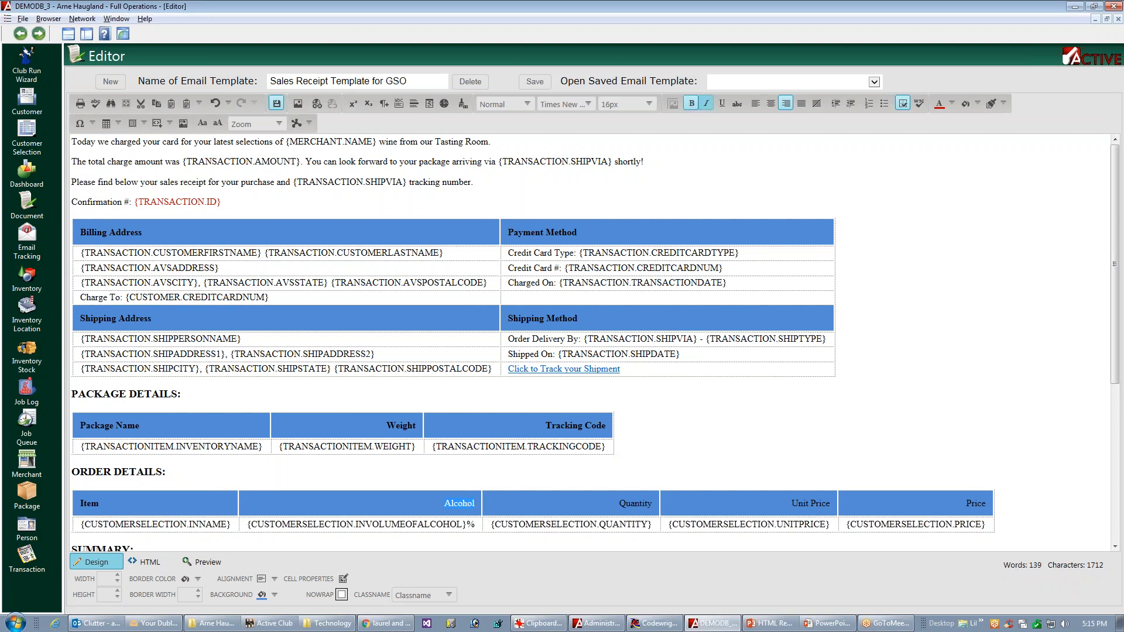
double_click(635, 504)
left_click(692, 103)
double_click(820, 503)
left_click_drag(791, 504, 833, 503)
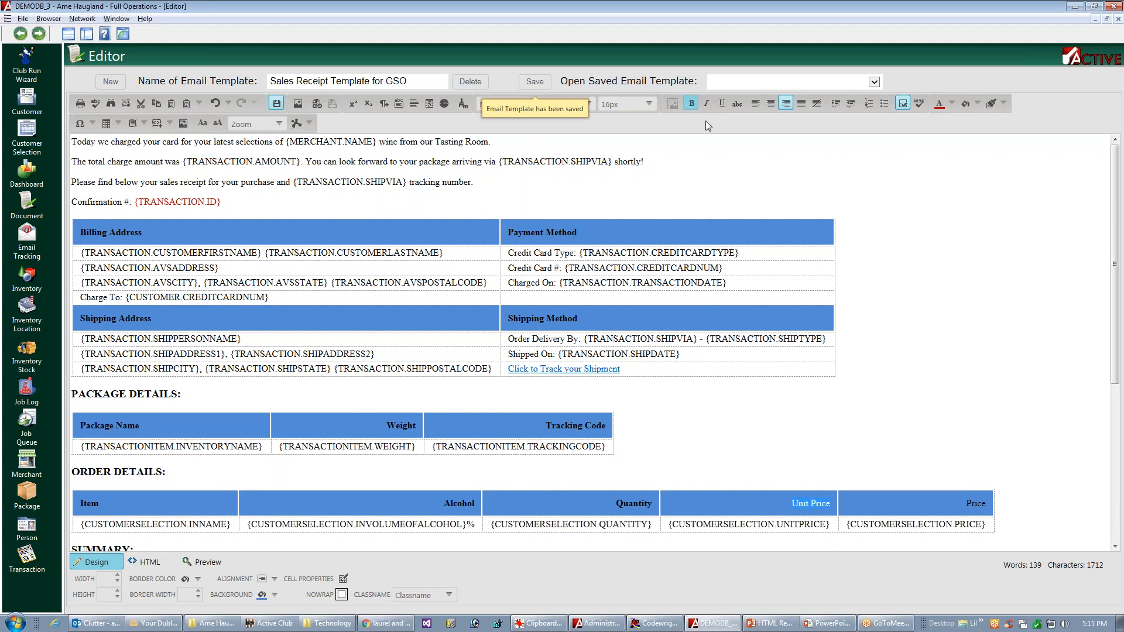
double_click(976, 503)
left_click(689, 107)
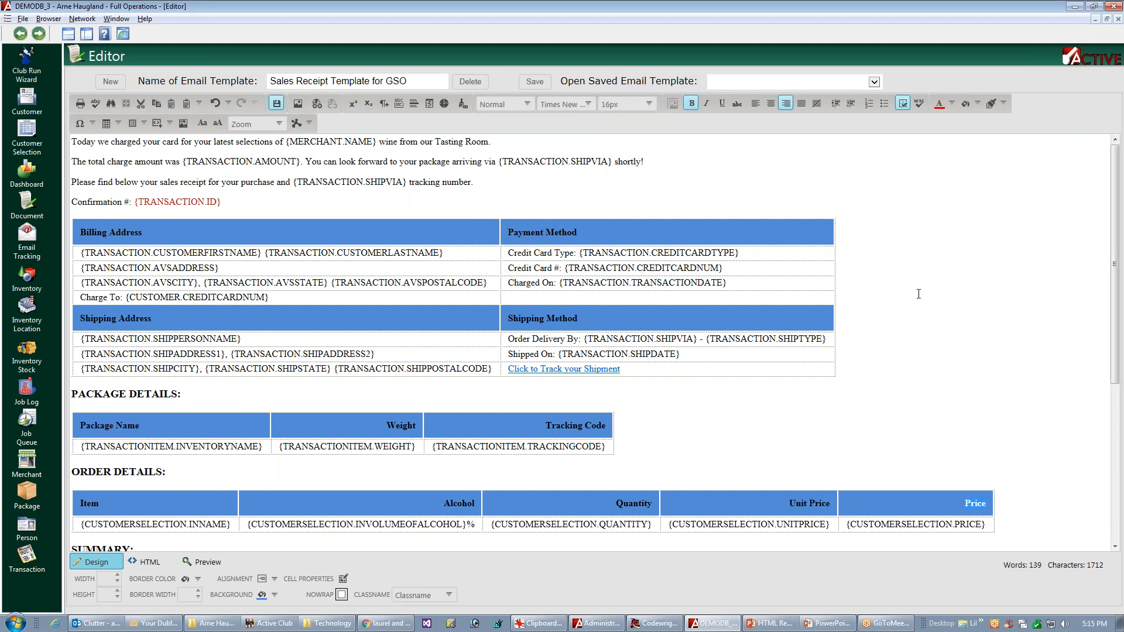
left_click(1089, 257)
Step: Review the rest of the template down to the Summary and Comments sections
left_click_drag(1115, 260, 1114, 263)
scroll(1075, 365, "down", 3)
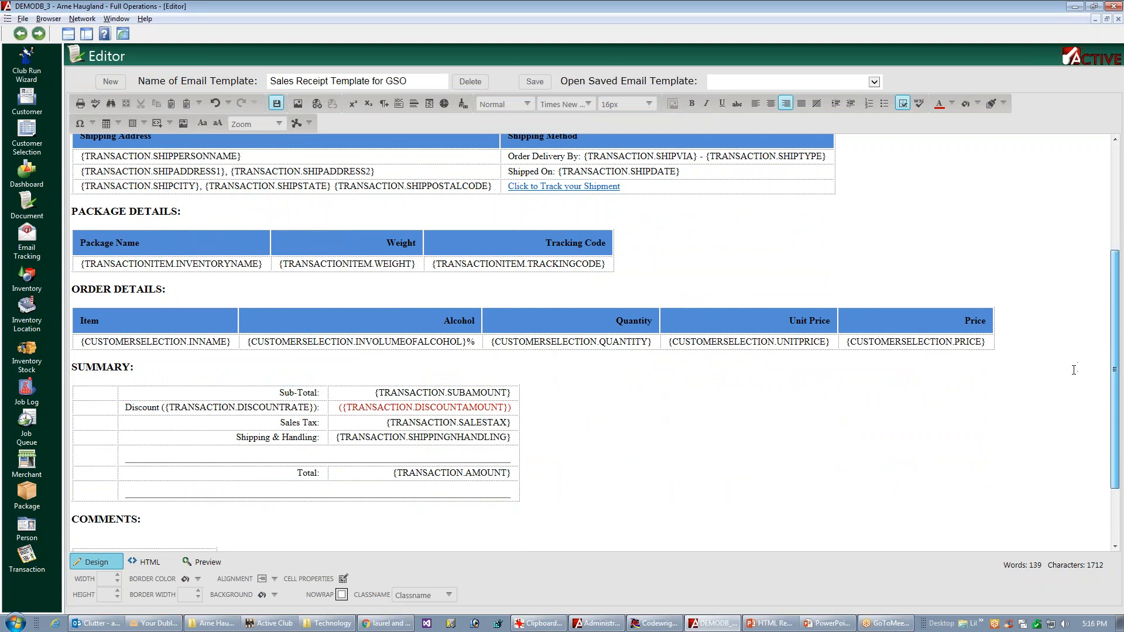
scroll(1074, 370, "down", 1)
scroll(1071, 377, "down", 2)
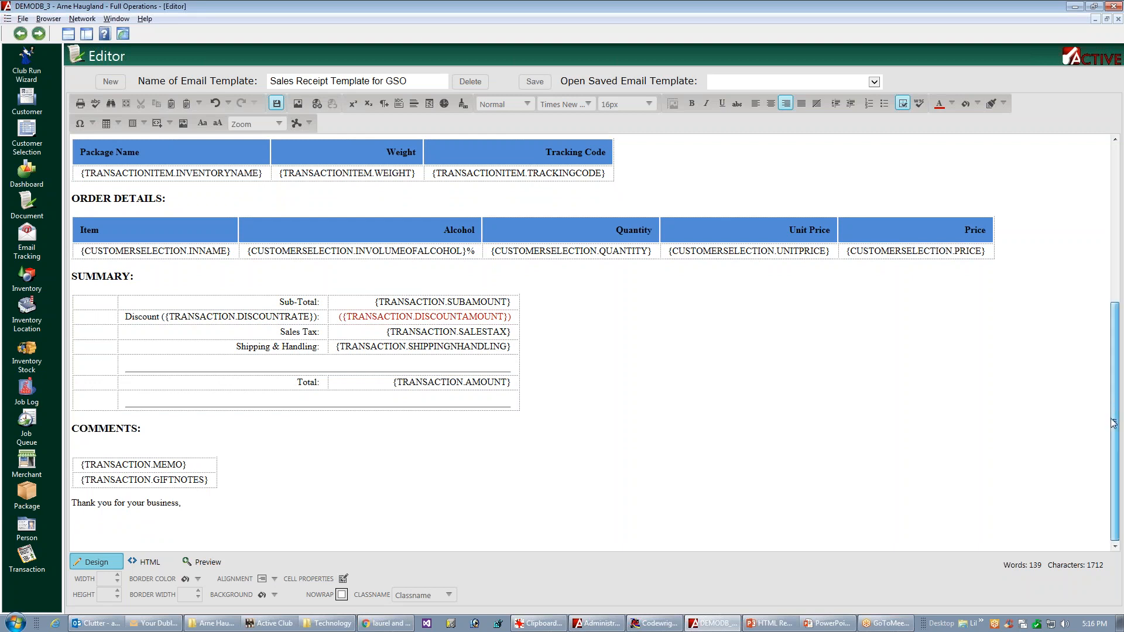
Step: Save the email template, and insert a new column to the left of Item in the Order Details table
left_click_drag(1120, 402, 1106, 346)
left_click(92, 338)
left_click(118, 319)
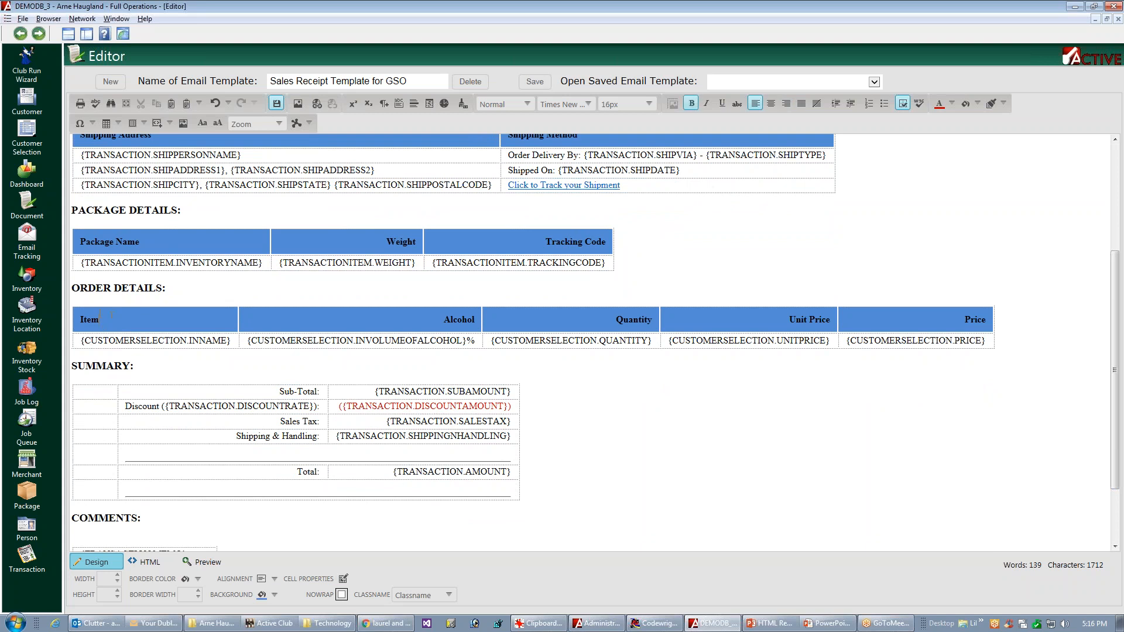
key("ctrl+s")
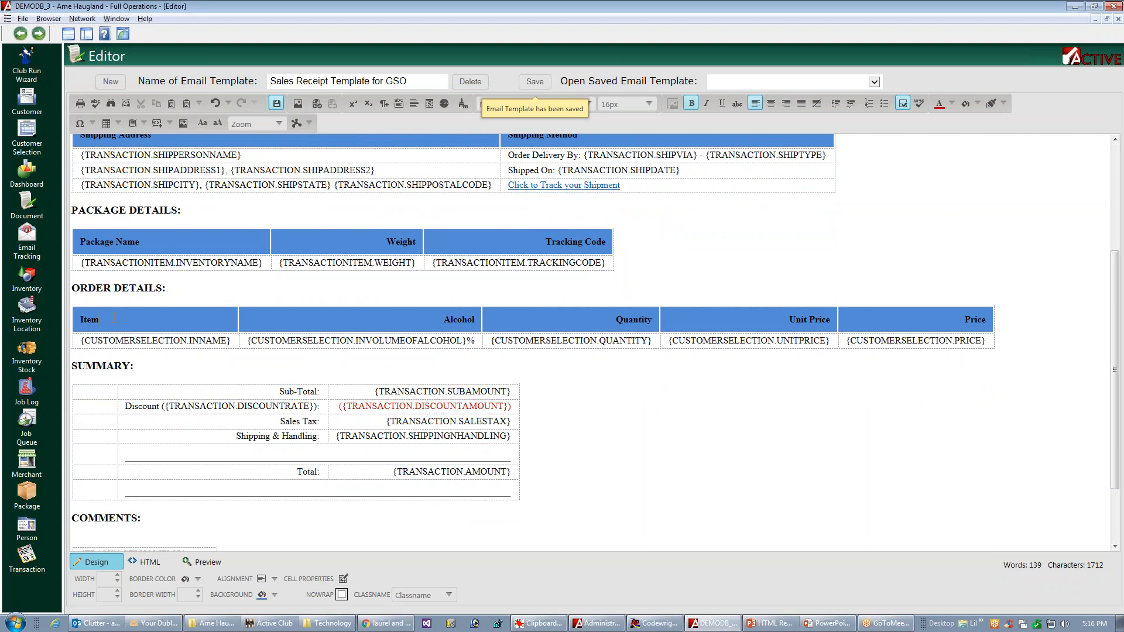
right_click(114, 320)
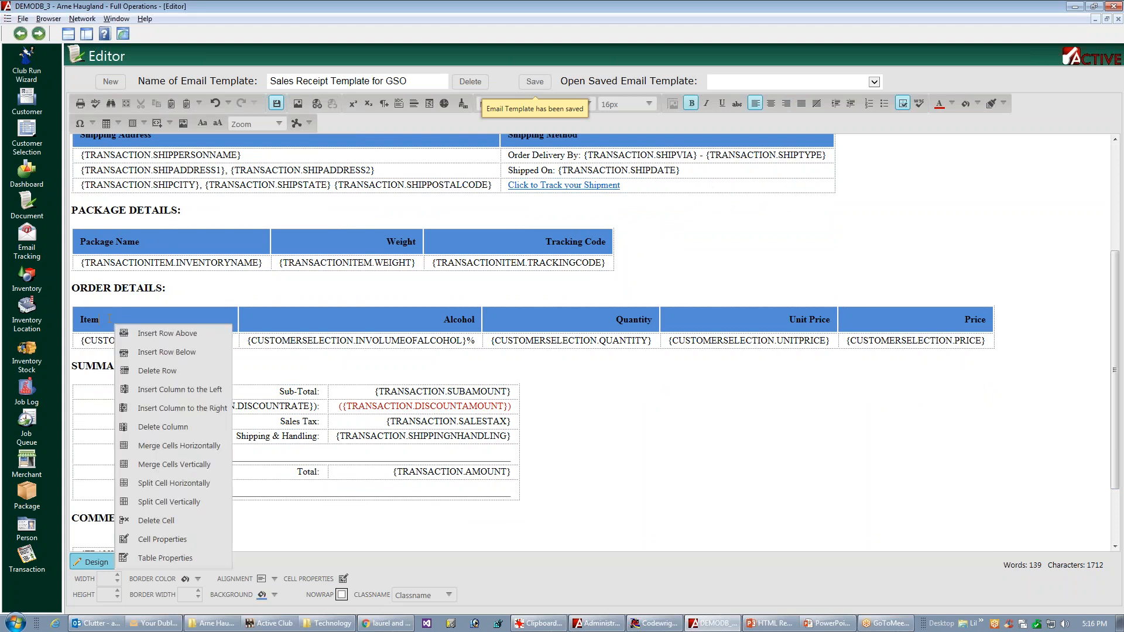
left_click(174, 389)
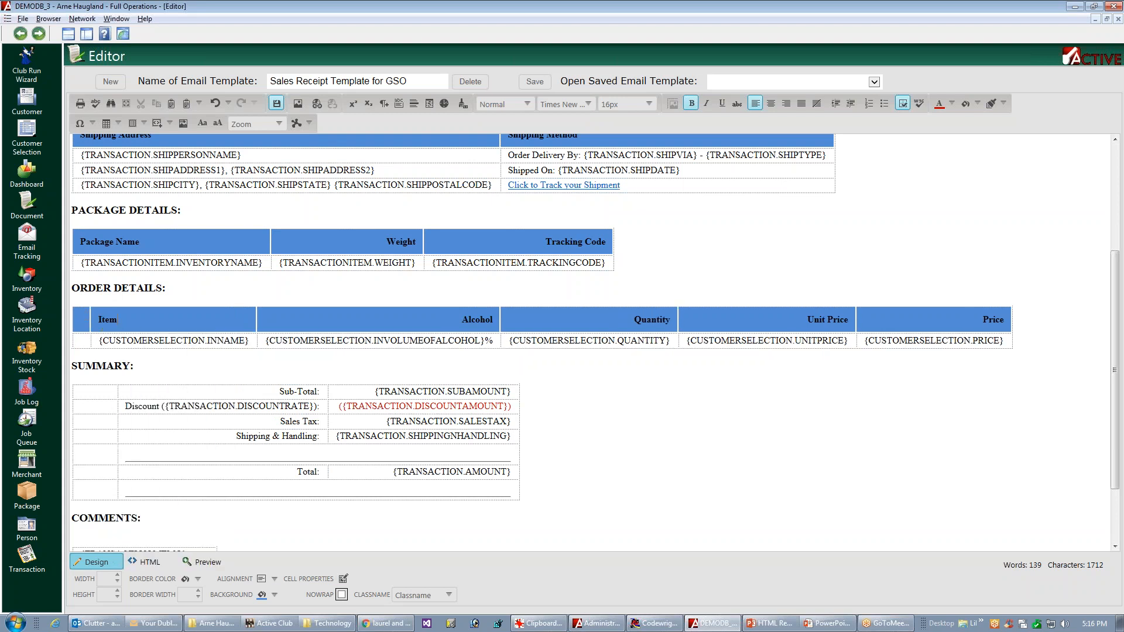
Step: Fill the new column's data cell with {CUSTOMERSELECTION.INTHUMBNAILIMAGE}, adapting a copy of the {CUSTOMERSELECTION.INNAME} field
triple_click(126, 340)
key("ctrl+c")
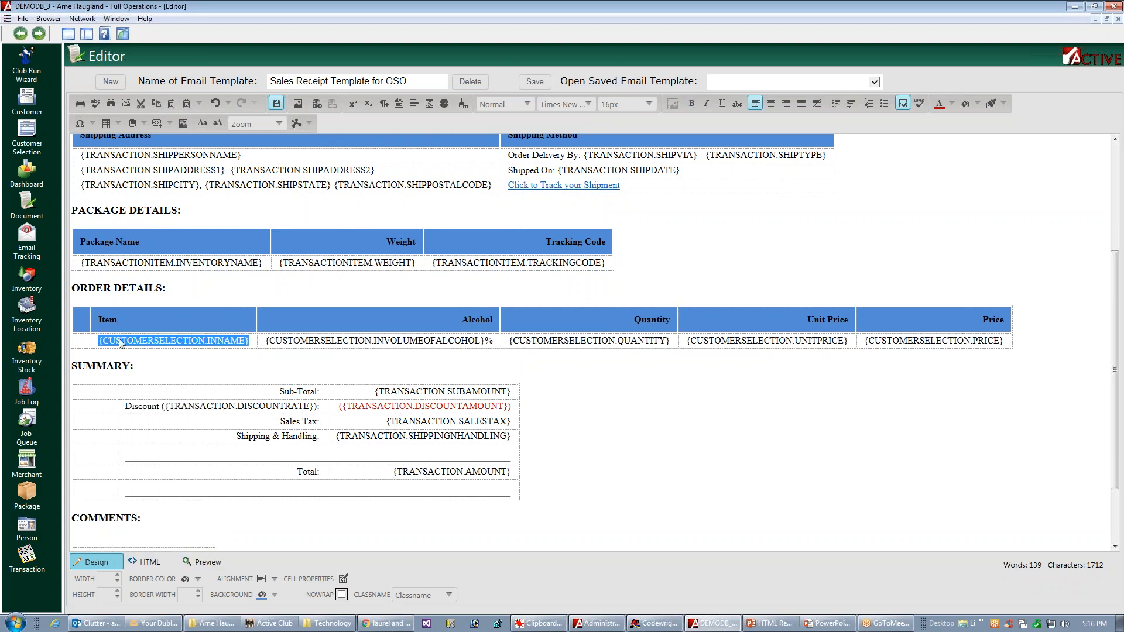
left_click(81, 340)
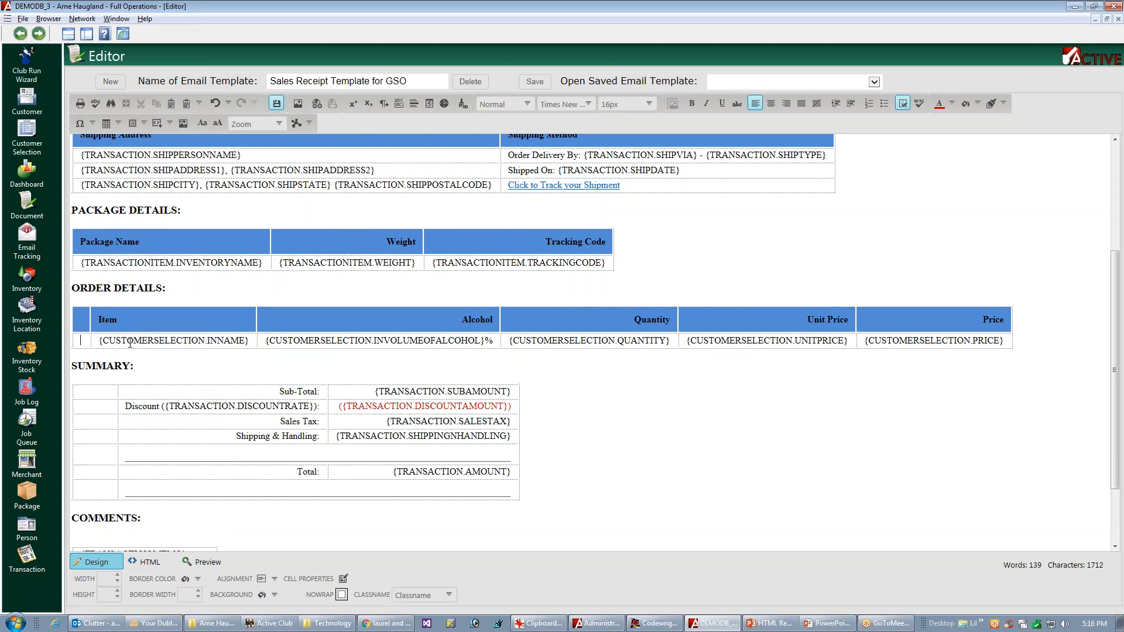
key("ctrl+v")
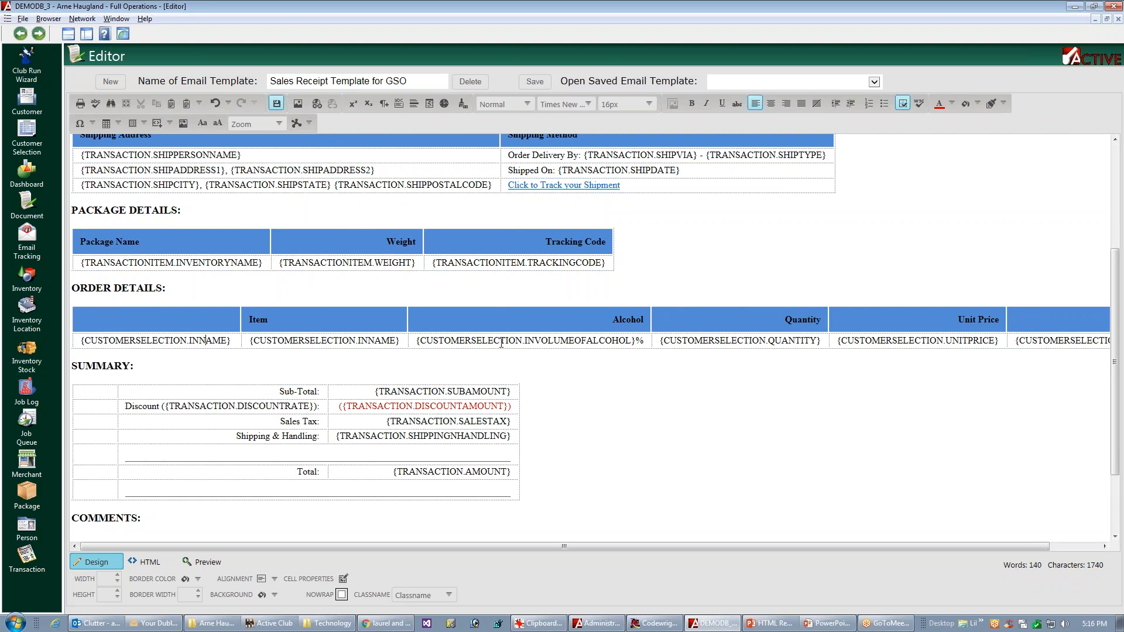
key("Delete")
key("Delete")
key("Delete")
key("Delete")
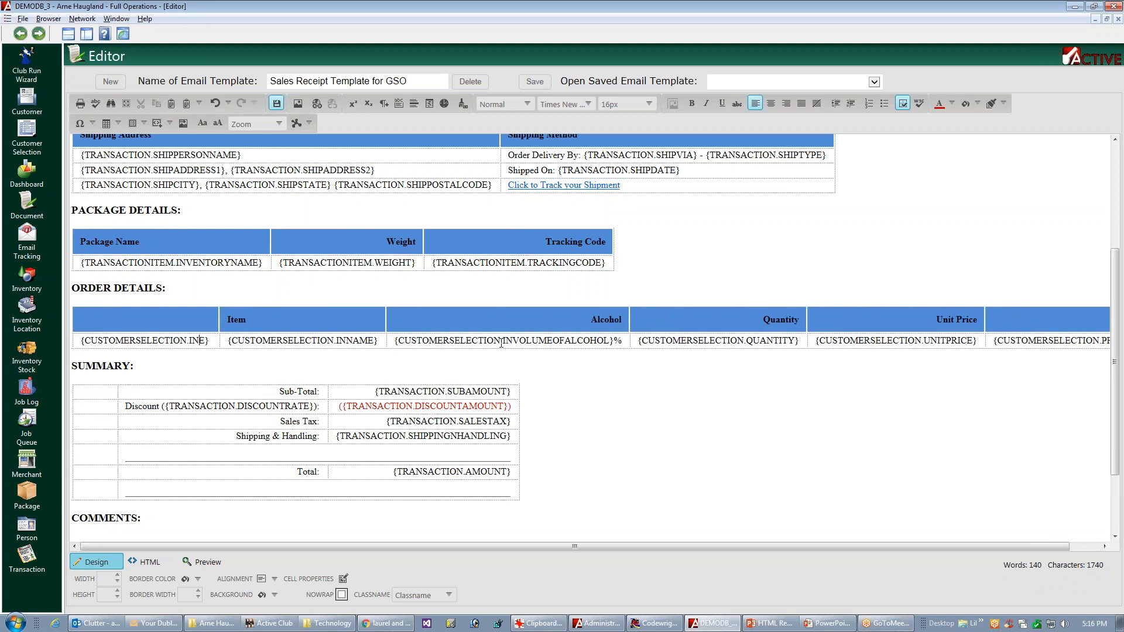
type("THUMBNAILIMAGE")
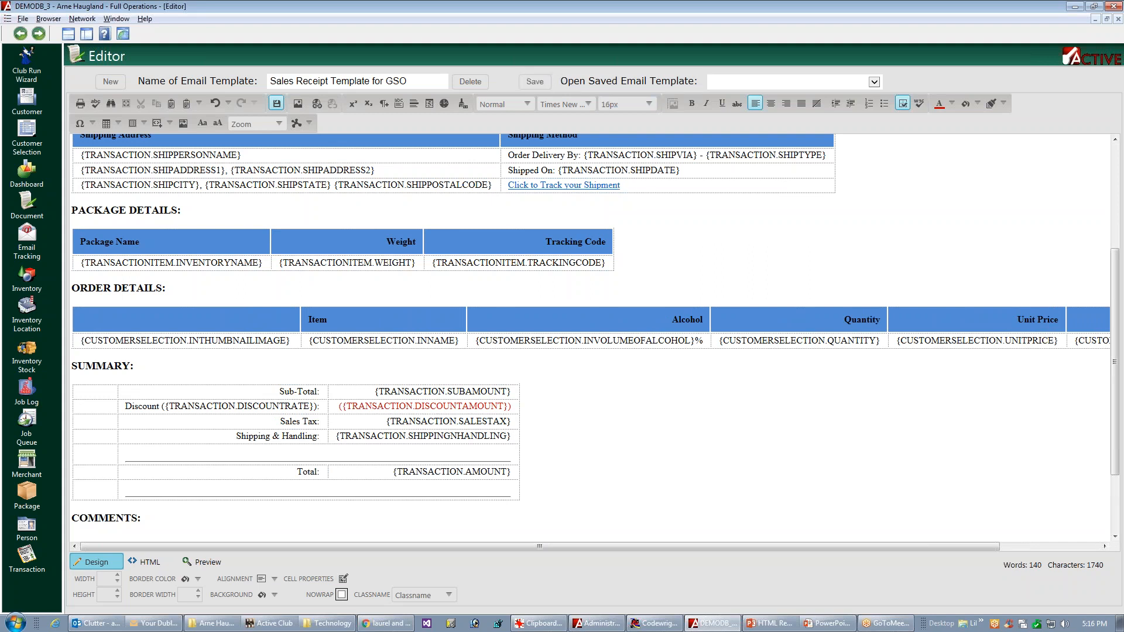
Step: Switch to the Transaction list and send a sample Sales/Credit Receipt email for the selected transaction
key("Escape")
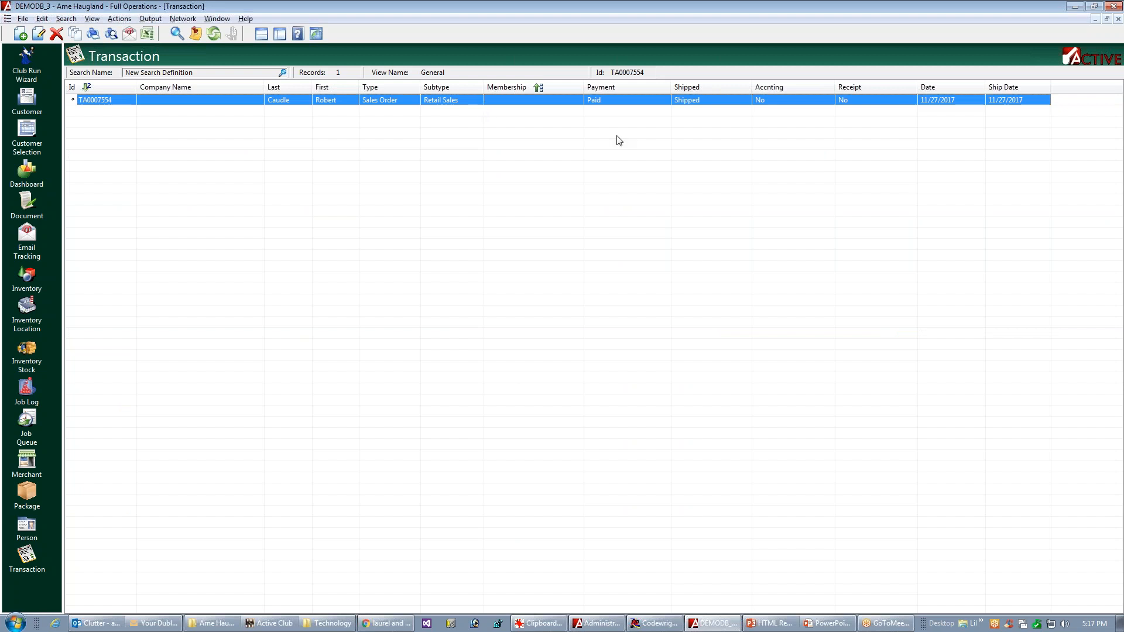
right_click(403, 101)
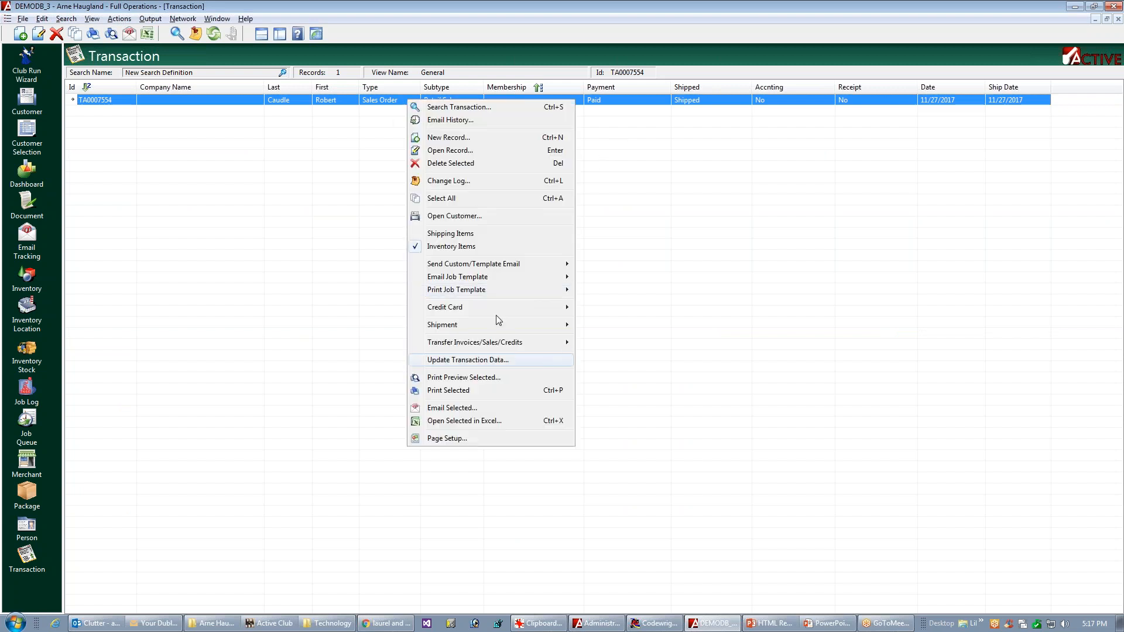
mouse_move(474, 329)
mouse_move(502, 277)
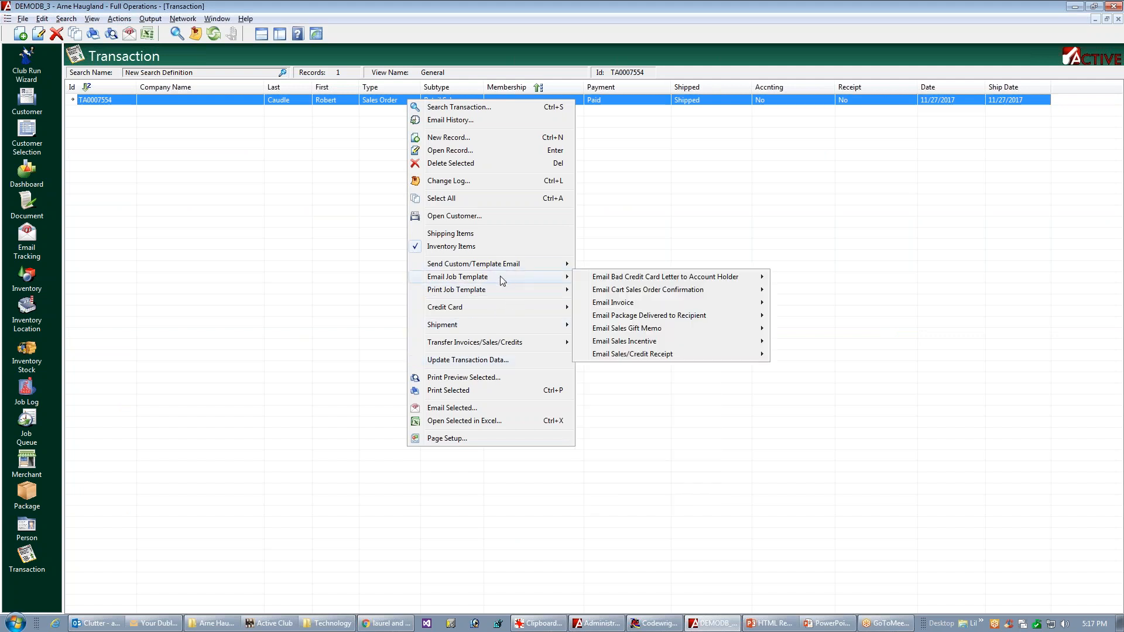
mouse_move(648, 357)
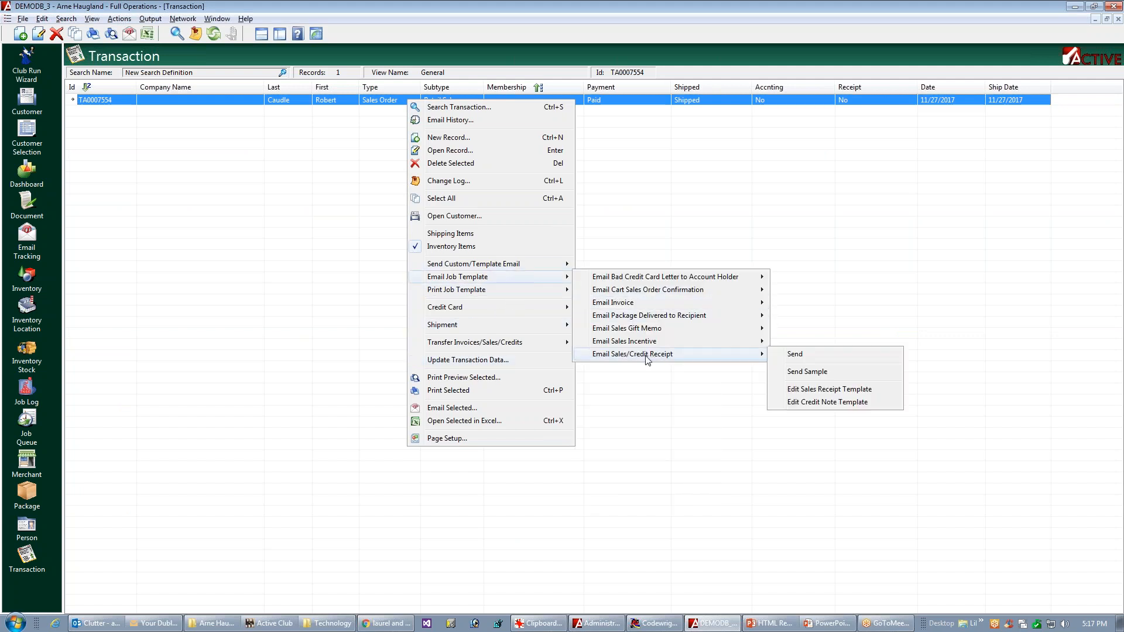
left_click(804, 375)
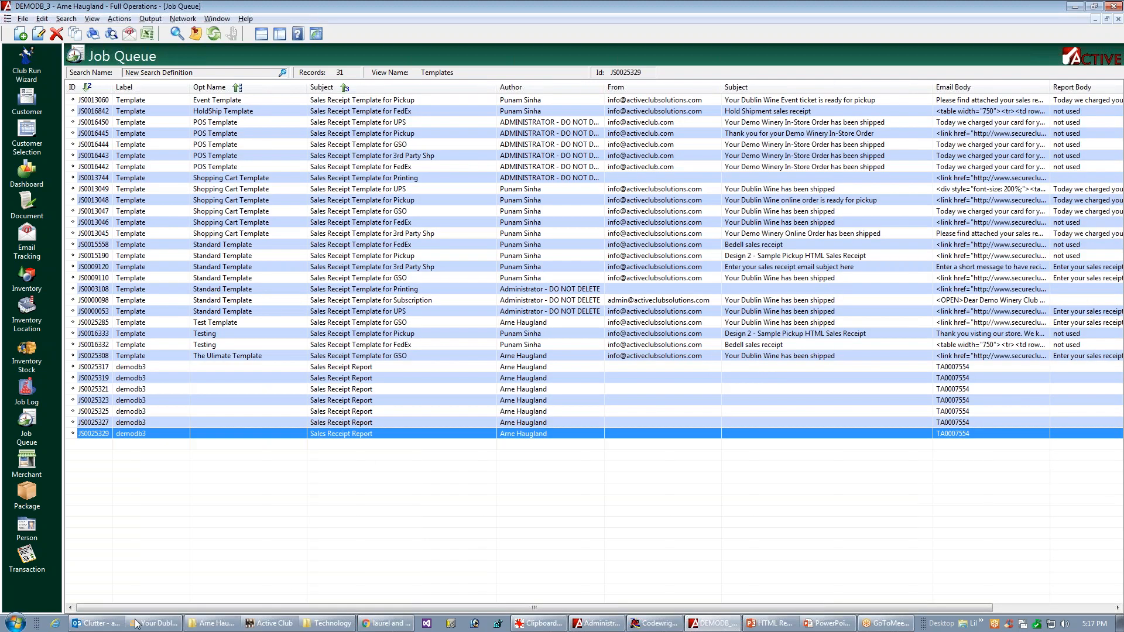
Step: Switch to Outlook, close the old receipt message and open the newly received "Your Dublin Wine has been shipped" email
left_click(98, 624)
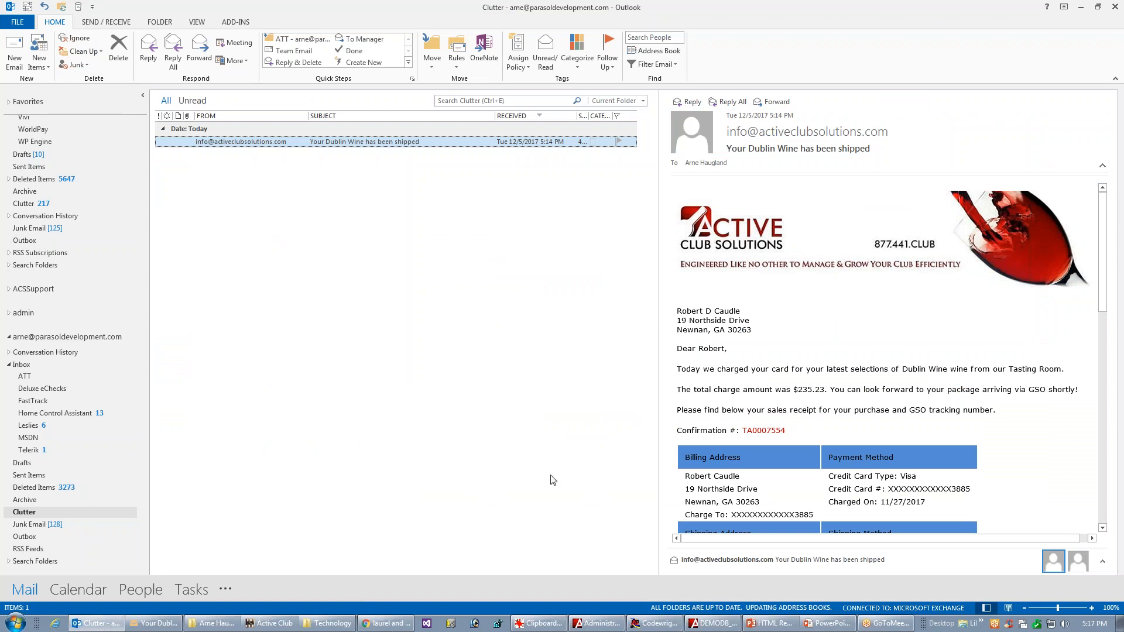
right_click(148, 621)
left_click(134, 608)
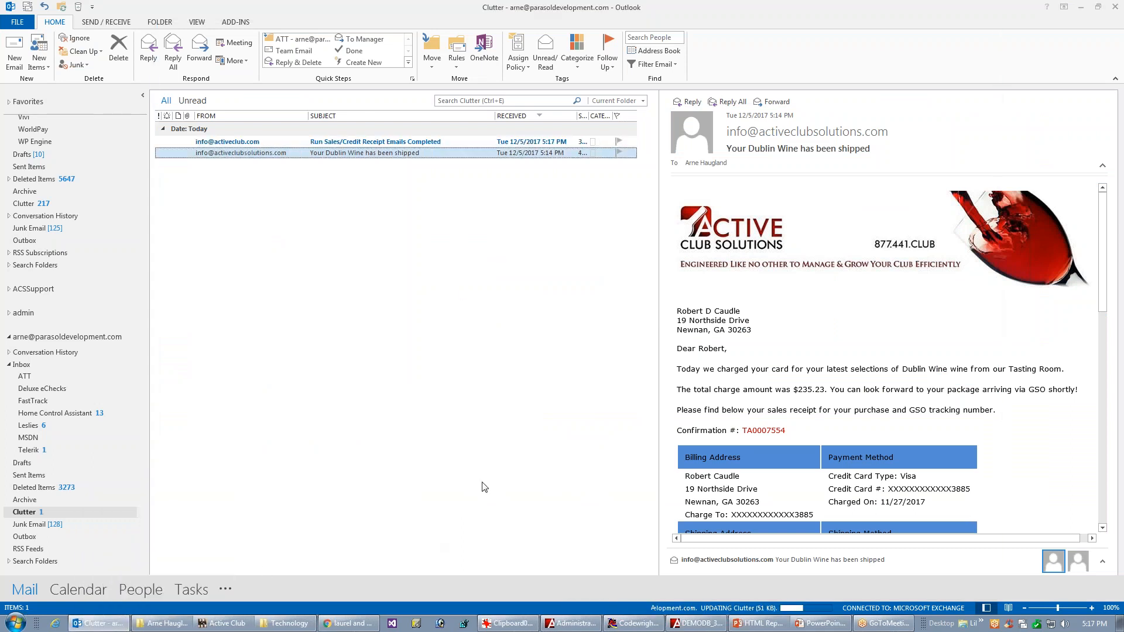
double_click(354, 153)
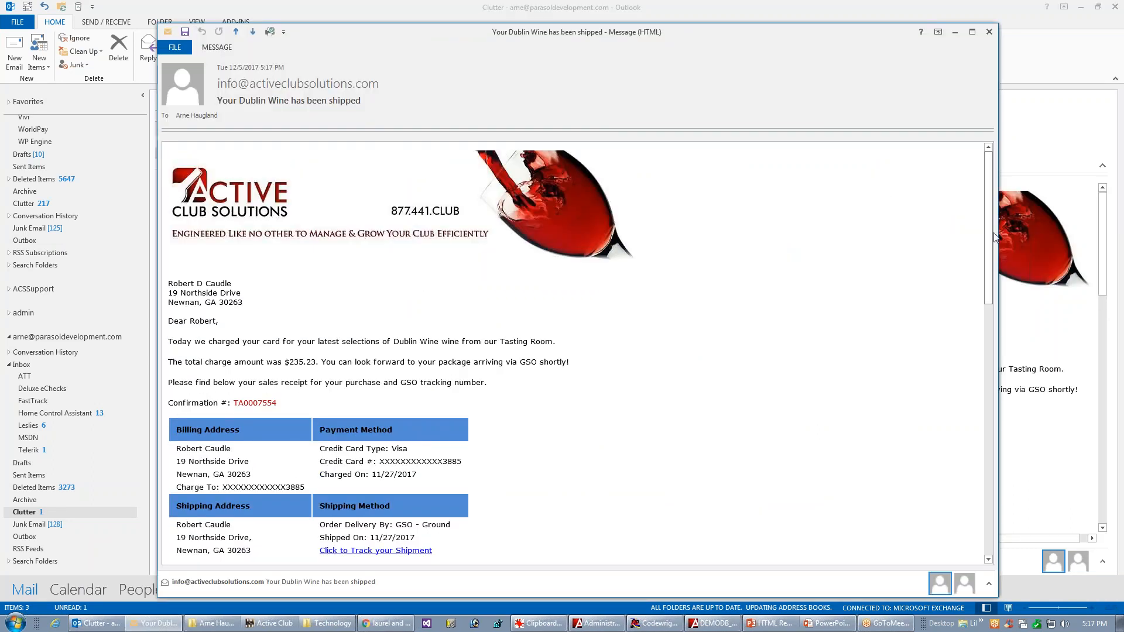
Step: Review the test receipt from the letter text through the bold table headings, bottle images and Summary to the Comments
scroll(988, 238, "down", 1)
scroll(983, 256, "down", 3)
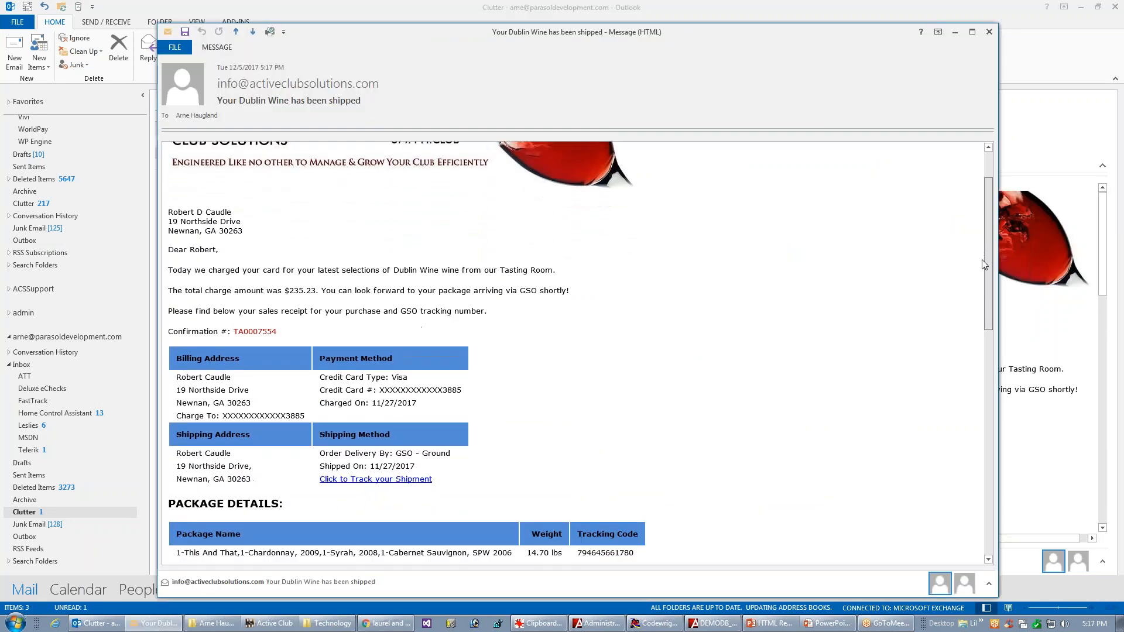
scroll(960, 303, "down", 3)
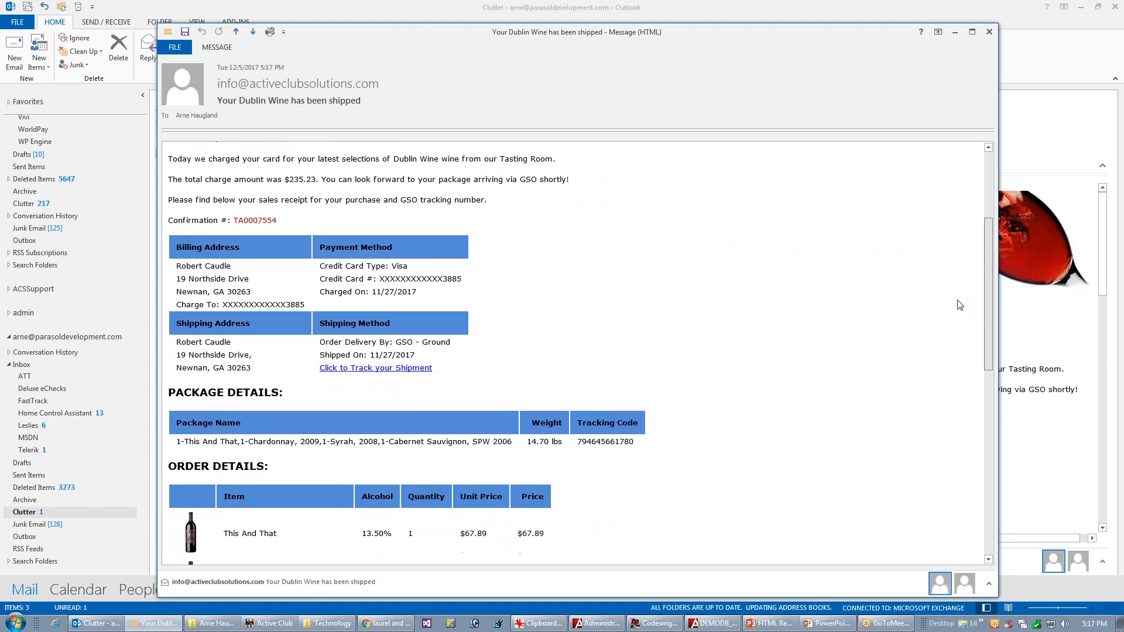
scroll(937, 351, "down", 3)
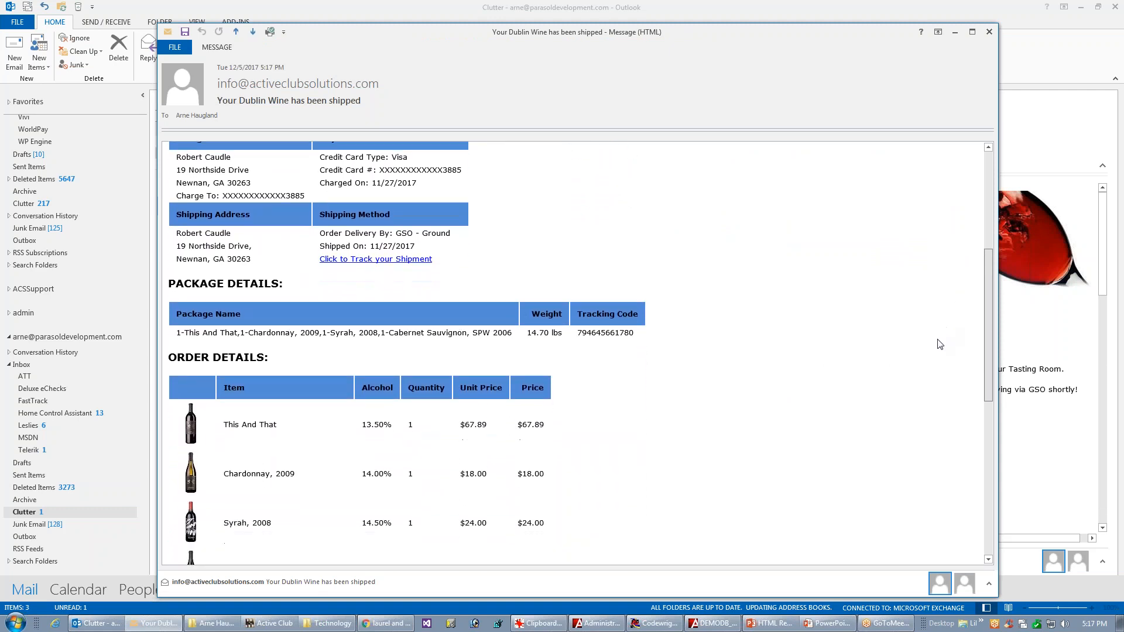
scroll(919, 380, "down", 3)
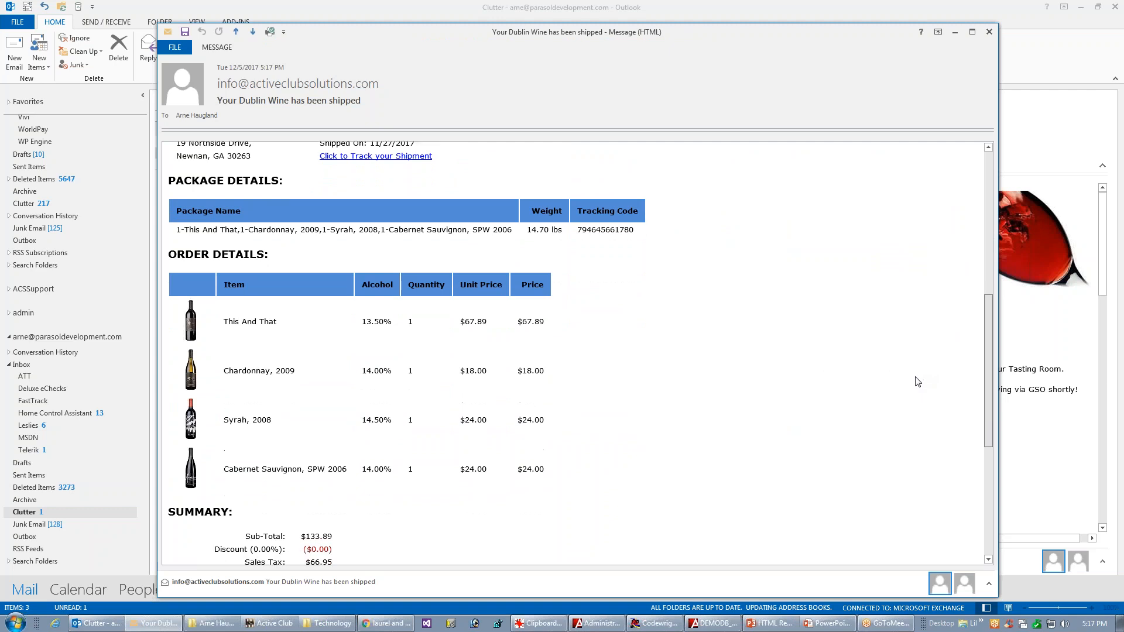
scroll(936, 413, "down", 2)
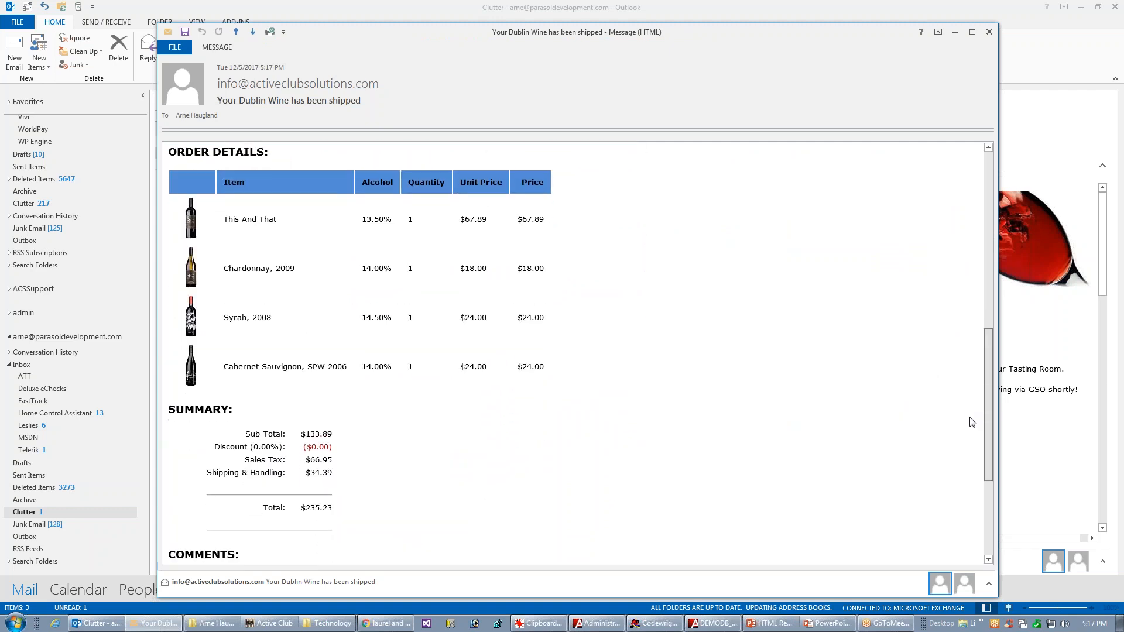
scroll(977, 425, "up", 8)
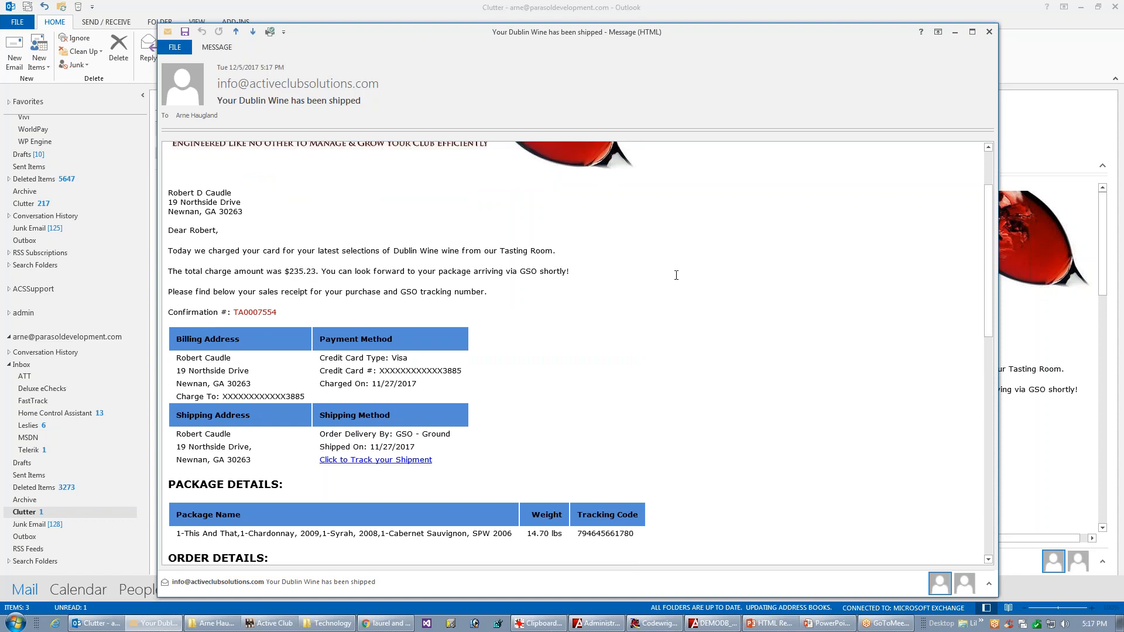
scroll(985, 305, "down", 2)
scroll(938, 377, "down", 10)
scroll(908, 452, "up", 12)
scroll(912, 464, "down", 15)
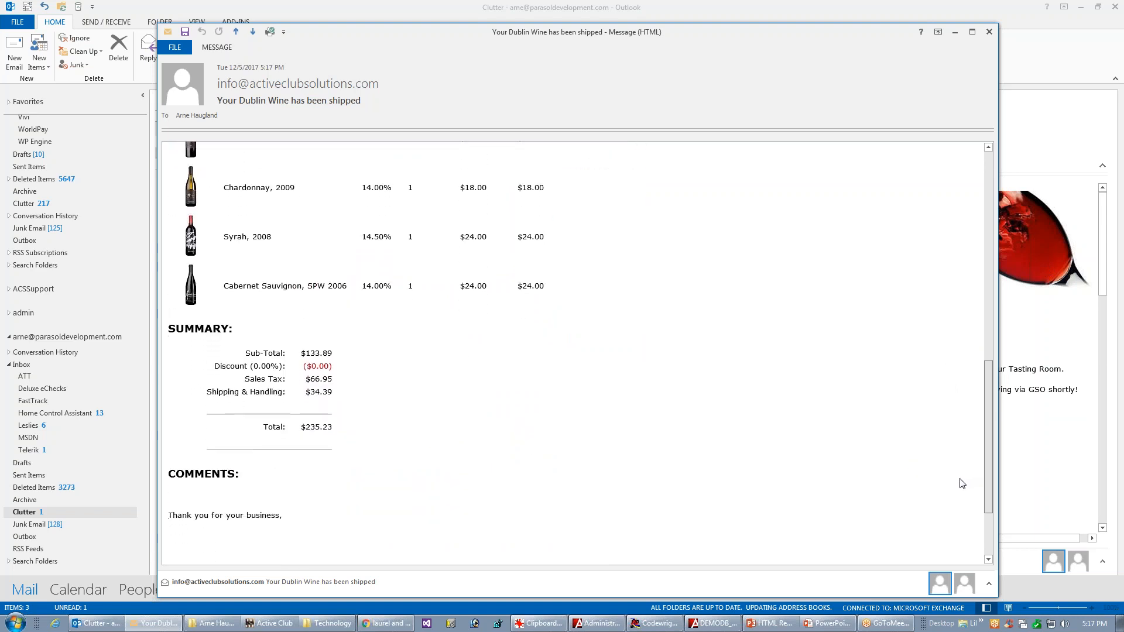
Step: Return to the template editor and make {TRANSACTION.AMOUNT} bold in the total charge sentence of the introduction
left_click(719, 627)
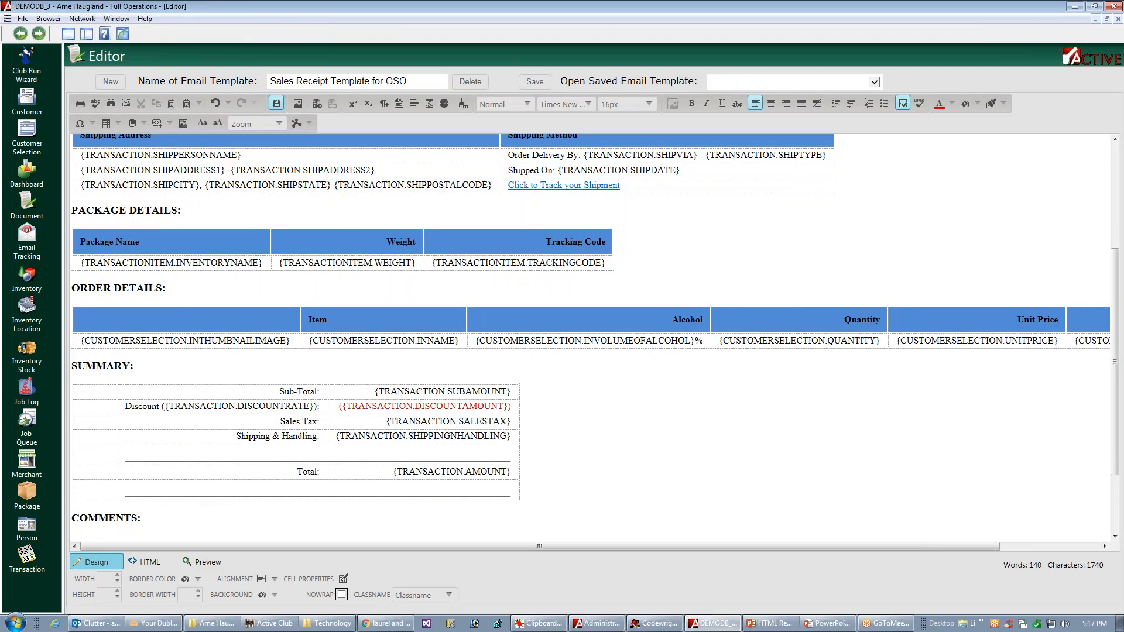
scroll(1103, 167, "up", 3)
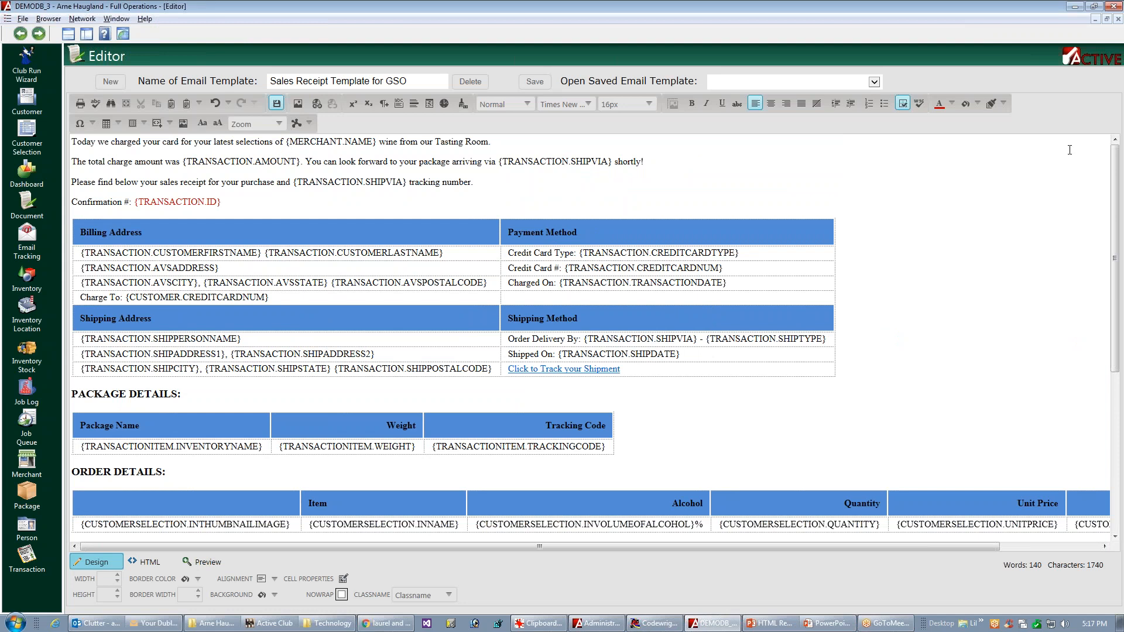
double_click(200, 163)
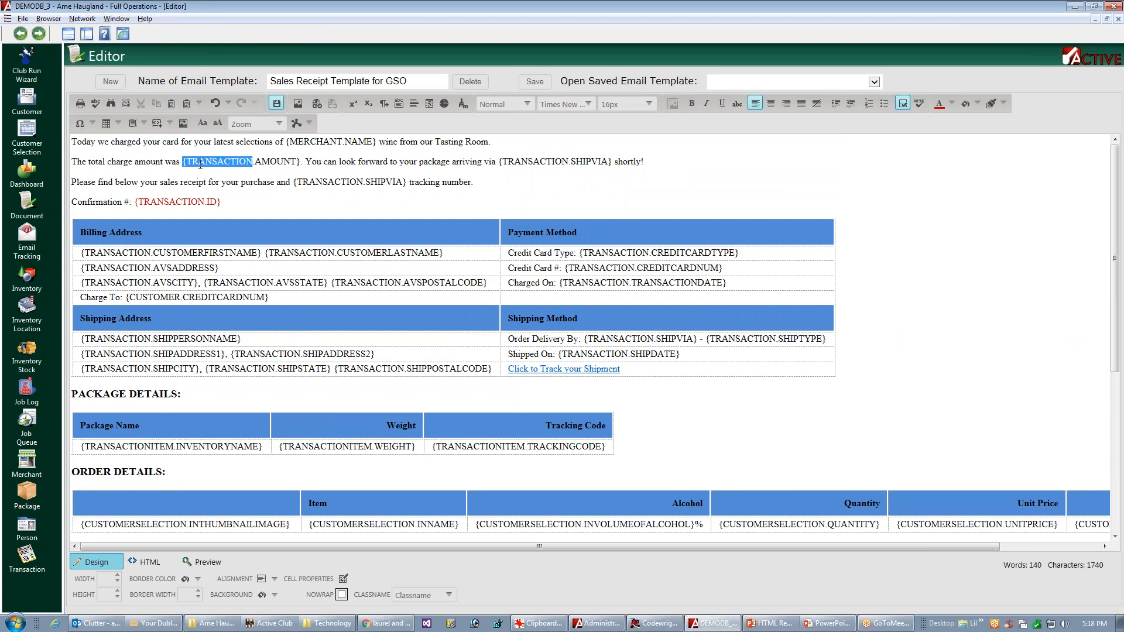
left_click_drag(229, 168, 299, 161)
key("shift+Right")
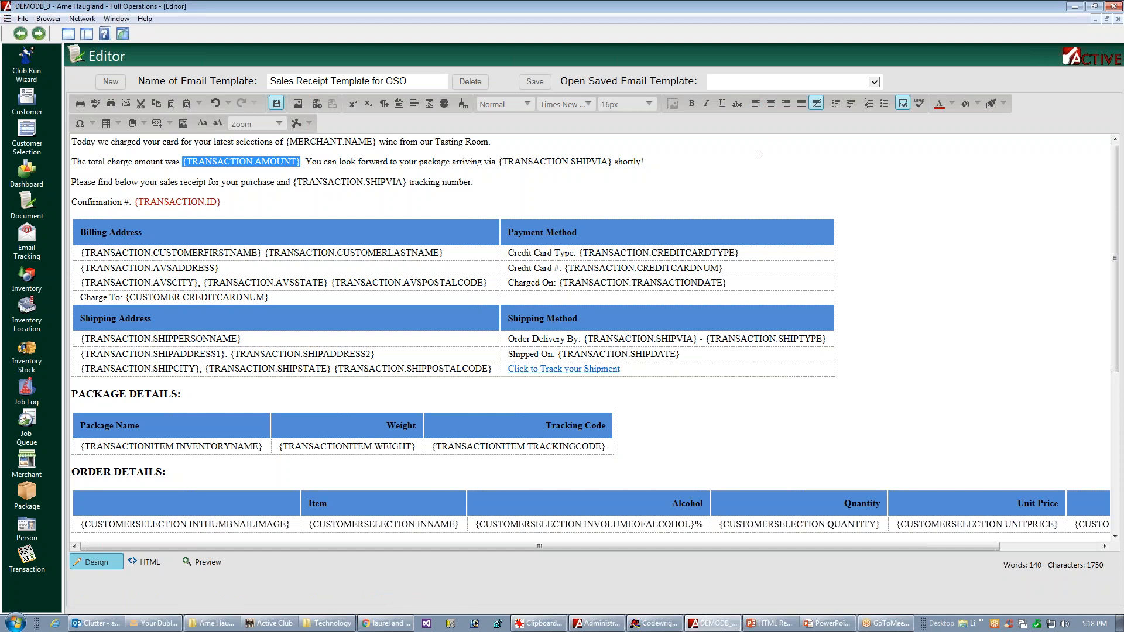
left_click(691, 103)
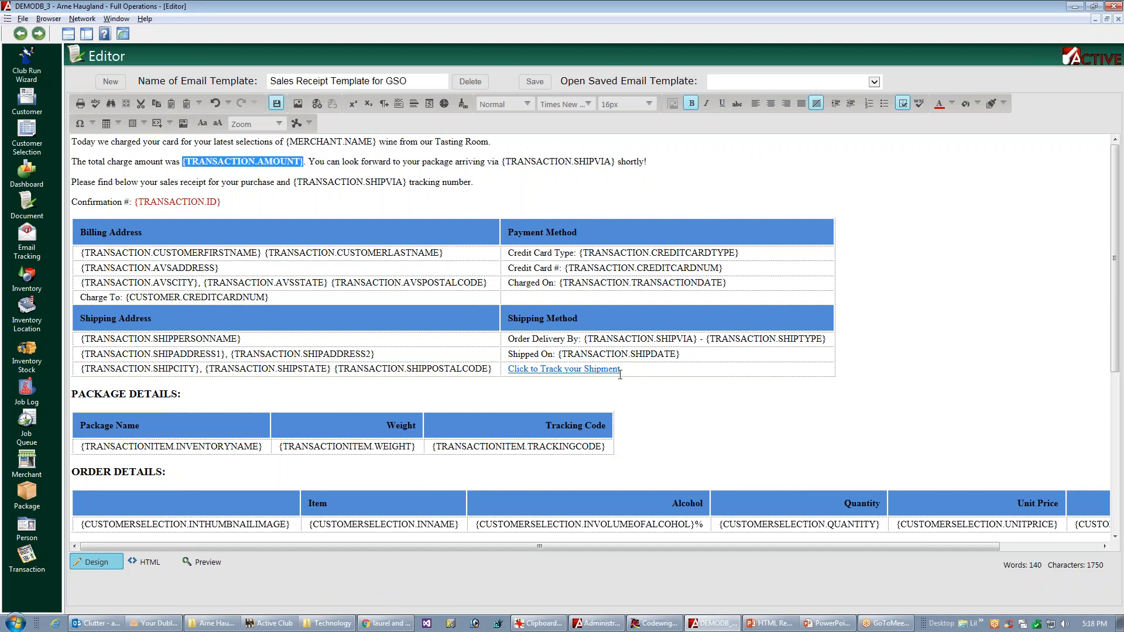
Step: Make the Total label and its {TRANSACTION.AMOUNT} field in the Summary table bold, and save the email template
left_click_drag(1115, 298, 1073, 512)
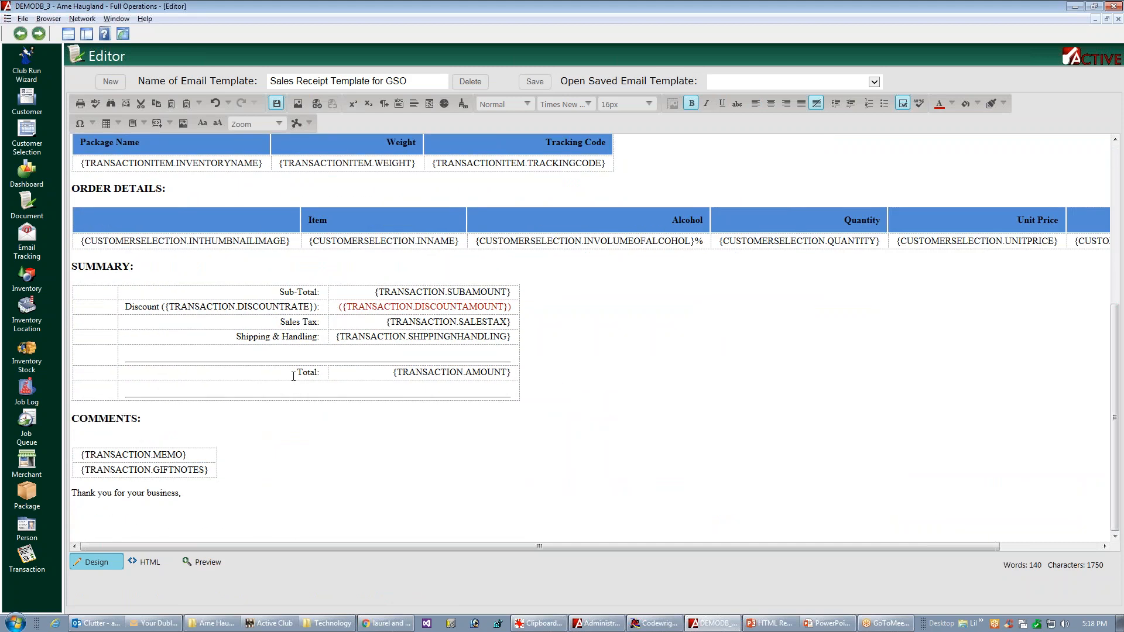
left_click_drag(296, 374, 320, 375)
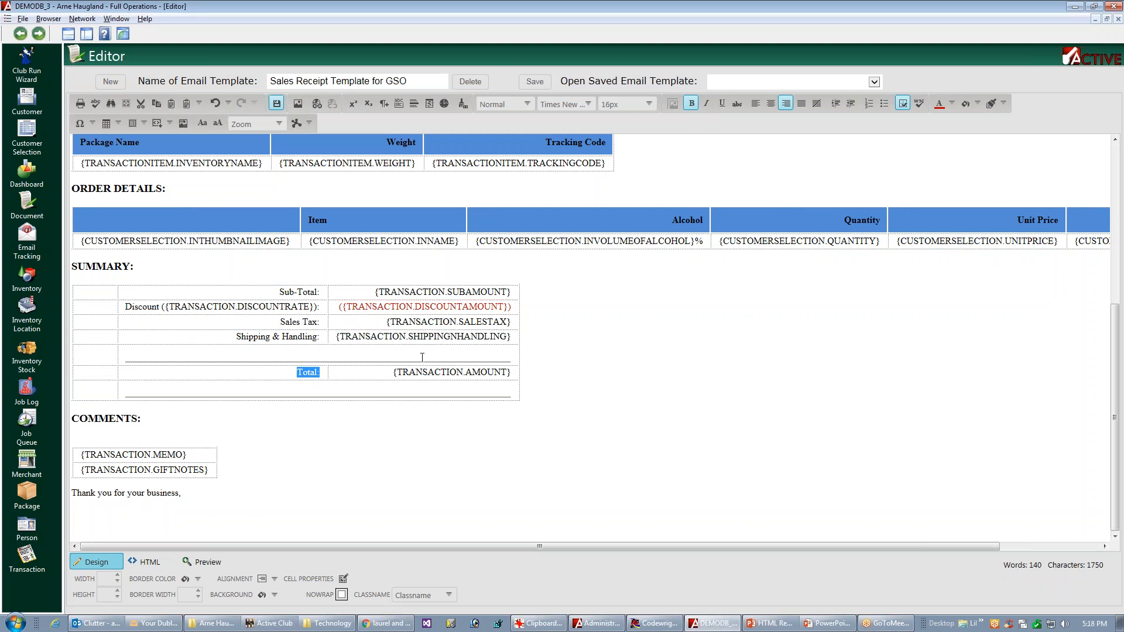
double_click(407, 373)
left_click(459, 373)
triple_click(441, 373)
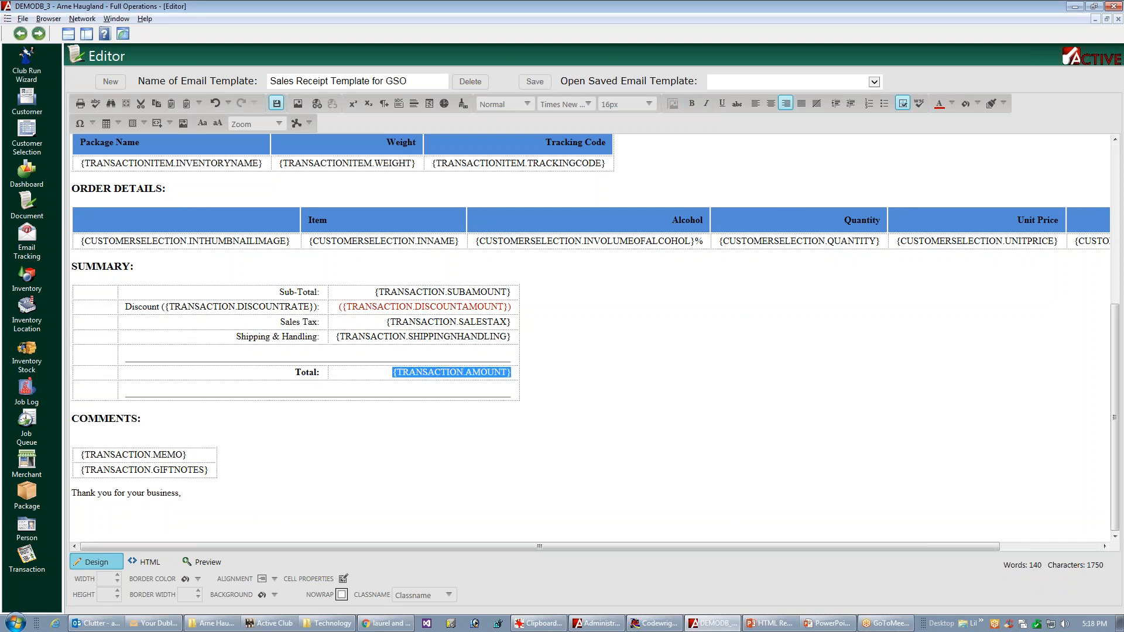
left_click(691, 104)
left_click(588, 524)
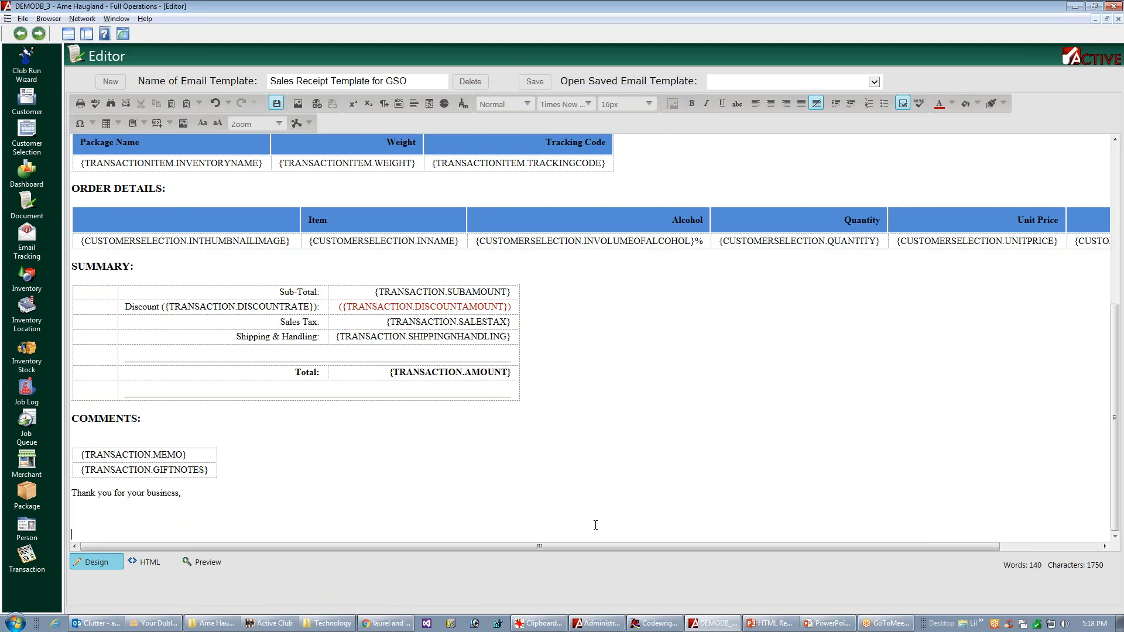
key("ctrl+s")
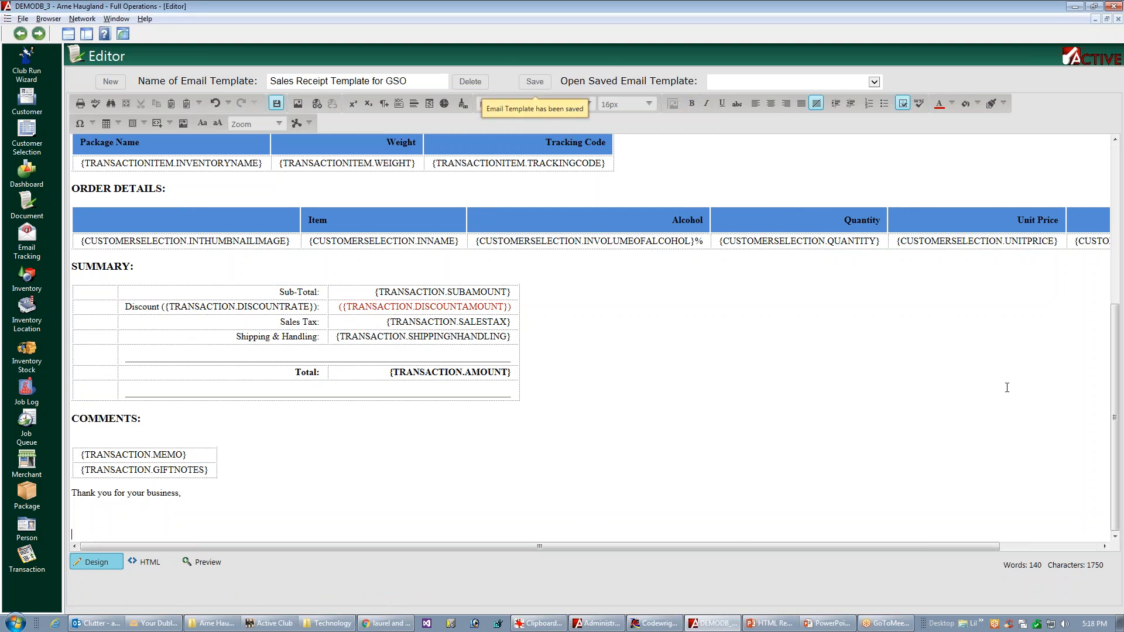
left_click_drag(1114, 376, 1116, 219)
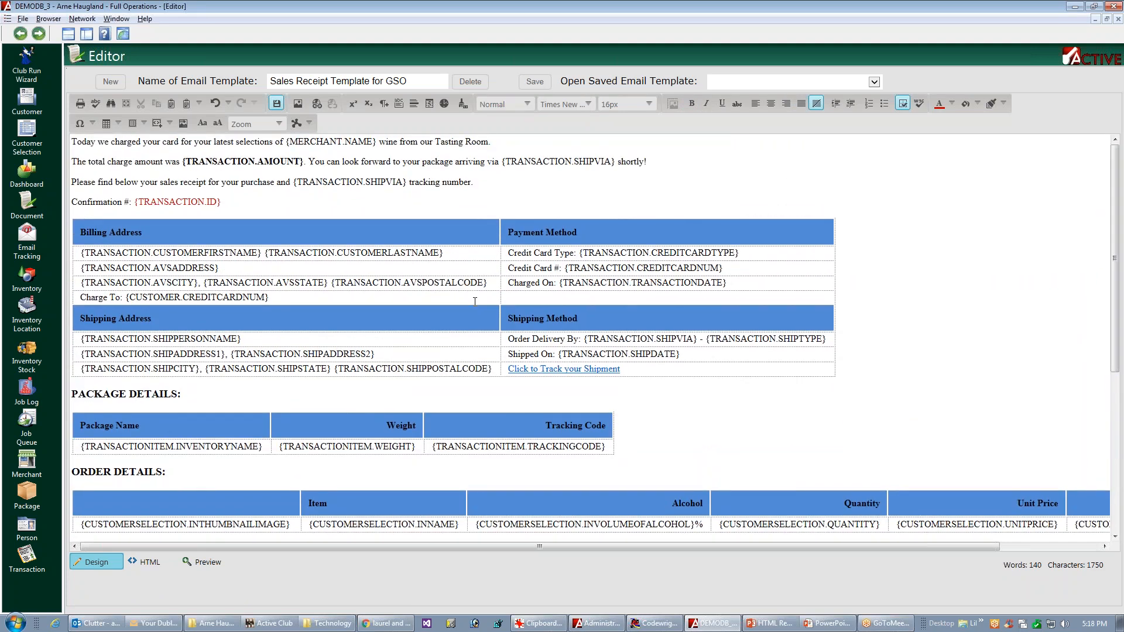
Step: Open the Hyperlink Manager for the "Click to Track your Shipment" link under Shipping Method
left_click(561, 368)
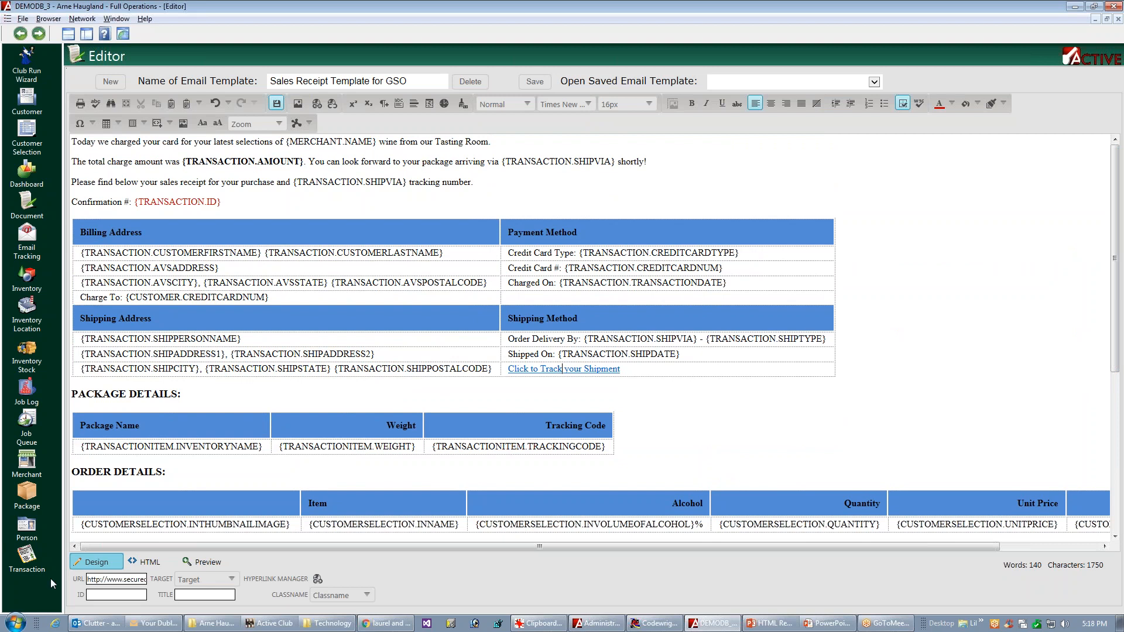
left_click(124, 581)
key("End")
key("Home")
left_click(316, 104)
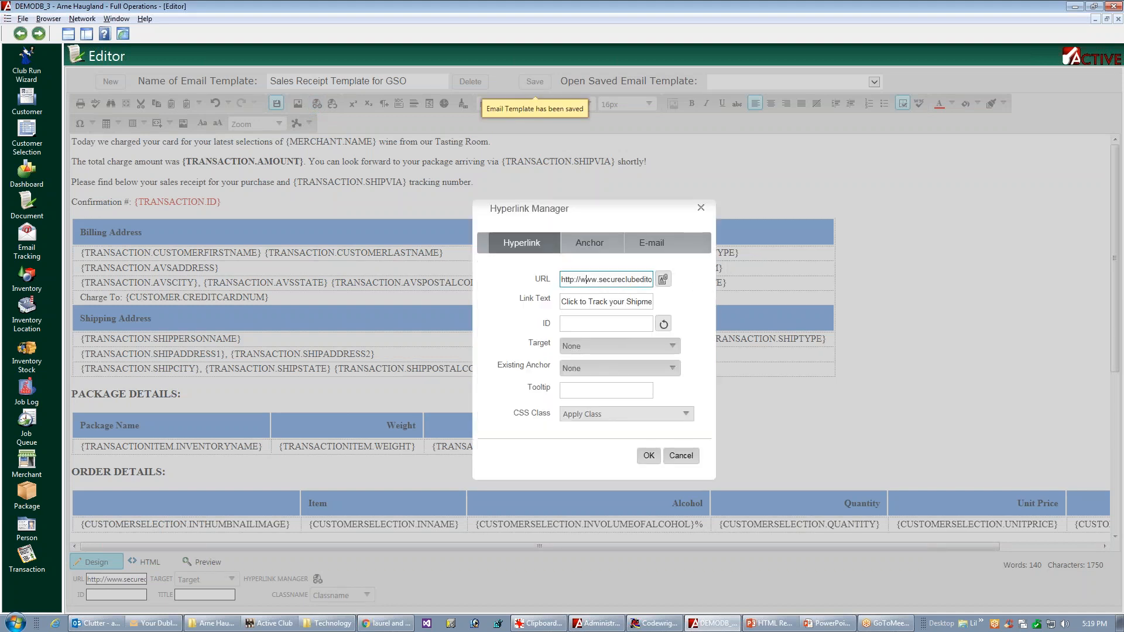
Step: Delete the web address prefix and the trailing characters around TRANSACTION.TRACKLINK in the tracking link's URL
left_click_drag(561, 279, 636, 280)
key("BackSpace")
key("End")
key("BackSpace")
key("BackSpace")
key("BackSpace")
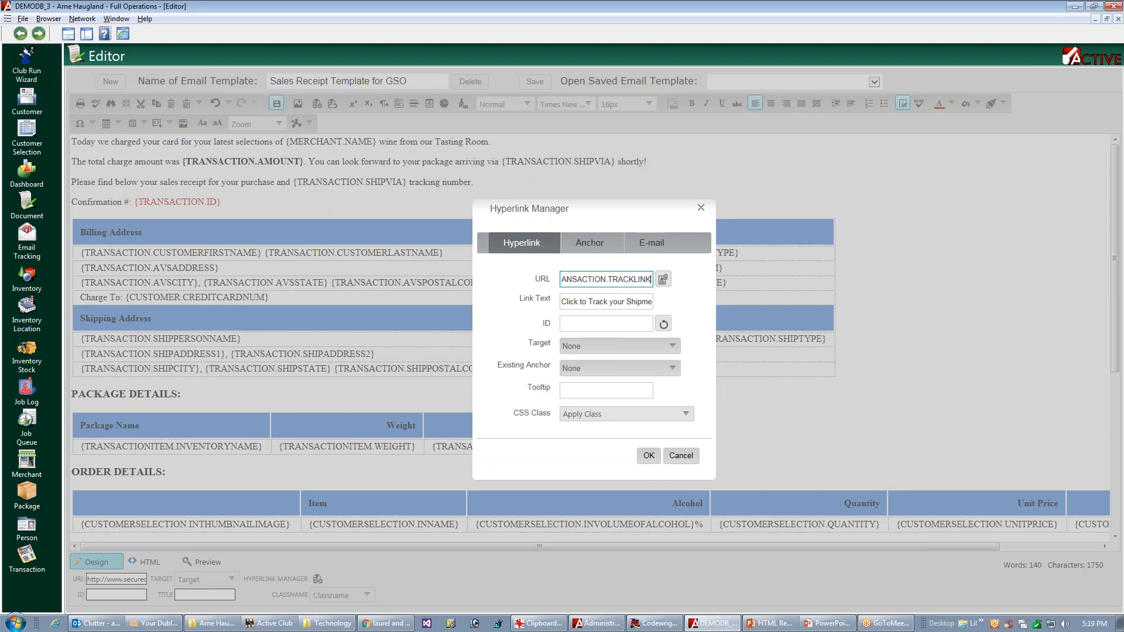
Step: Enclose the tracking link's URL in curly braces so it reads {TRANSACTION.TRACKLINK}, and apply the link settings
type("}")
key("BackSpace")
type("}")
key("BackSpace")
type("}")
key("Home")
type("{")
key("End")
left_click(650, 459)
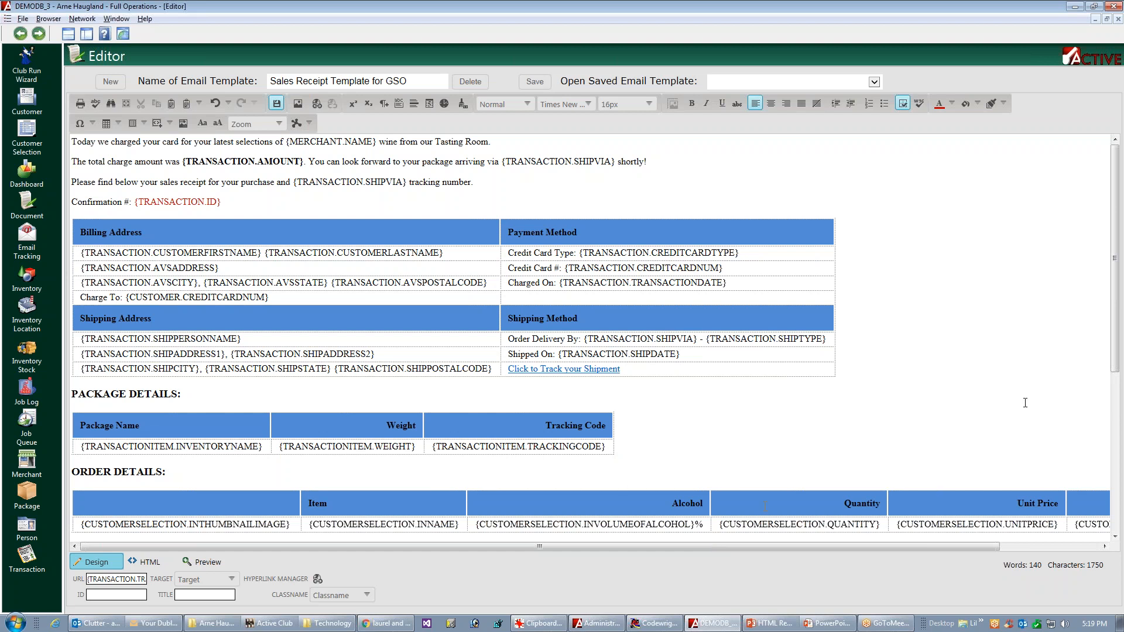
Step: Look over the template down to the Comments, save it and return to the Transaction list
left_click_drag(1115, 351, 1083, 443)
scroll(1084, 443, "down", 3)
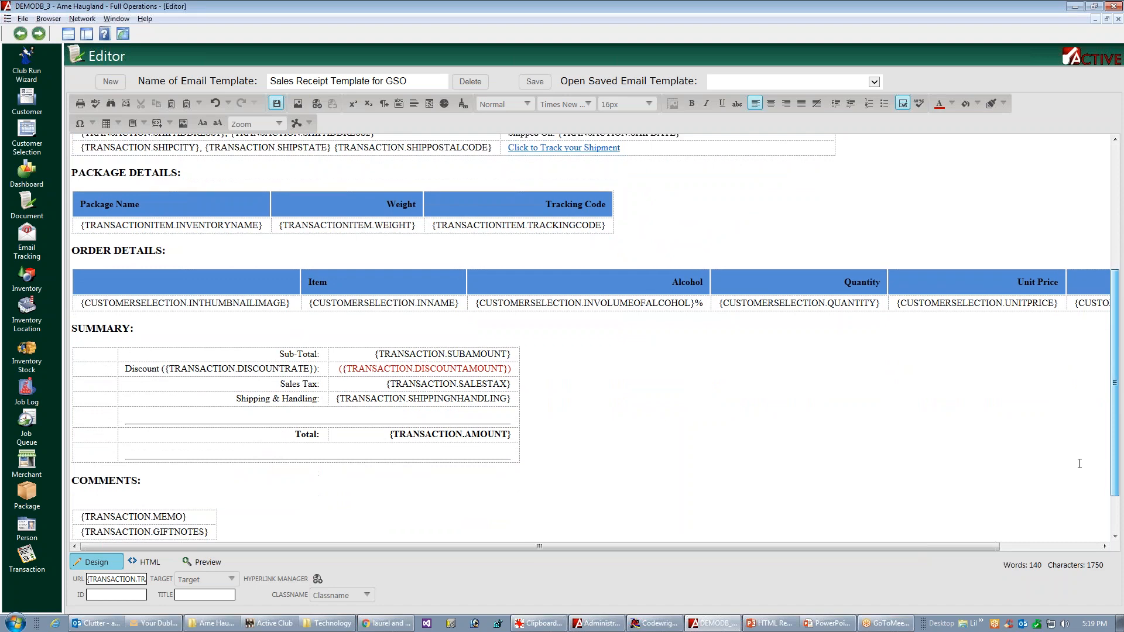
left_click_drag(1114, 373, 1119, 250)
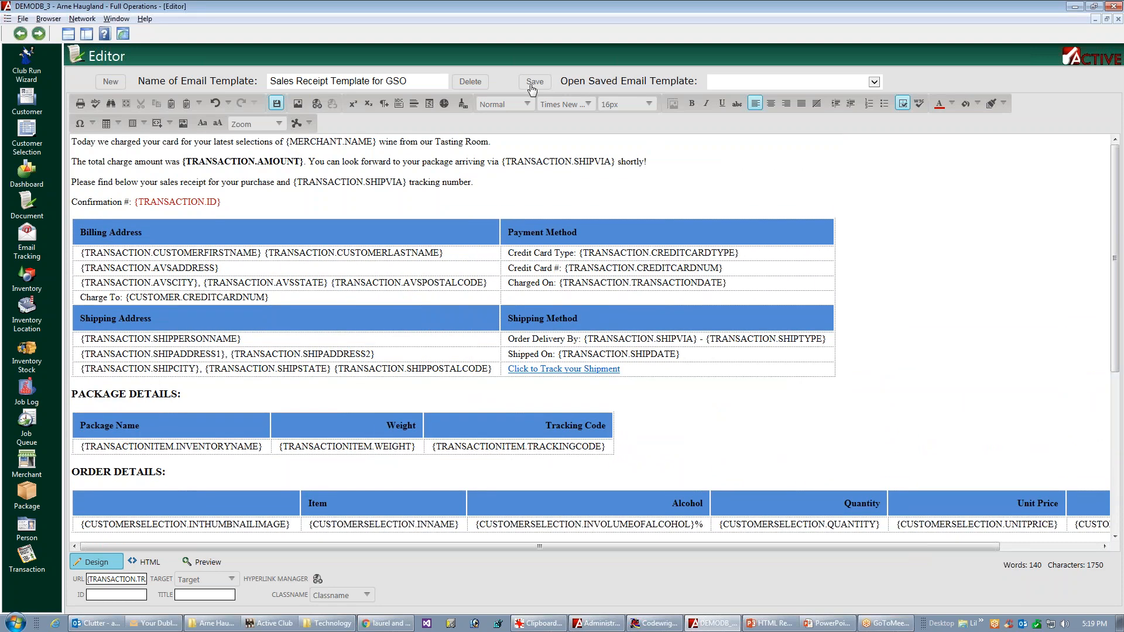
key("Escape")
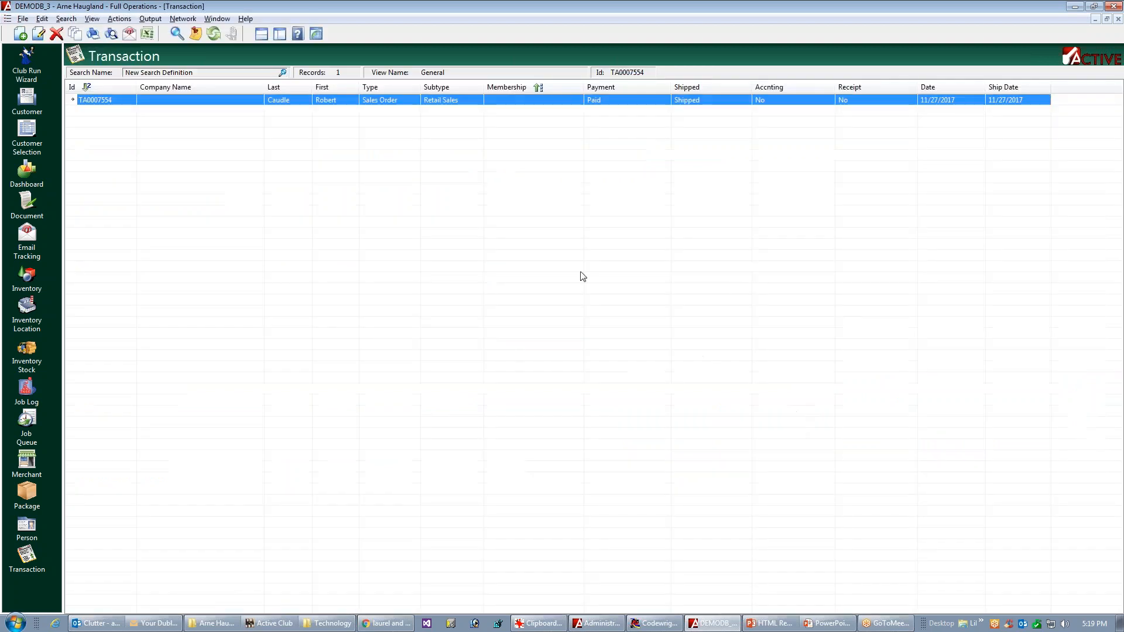
Step: Send the Email Sales/Credit Receipt job template for the selected transaction as a new test receipt
right_click(435, 103)
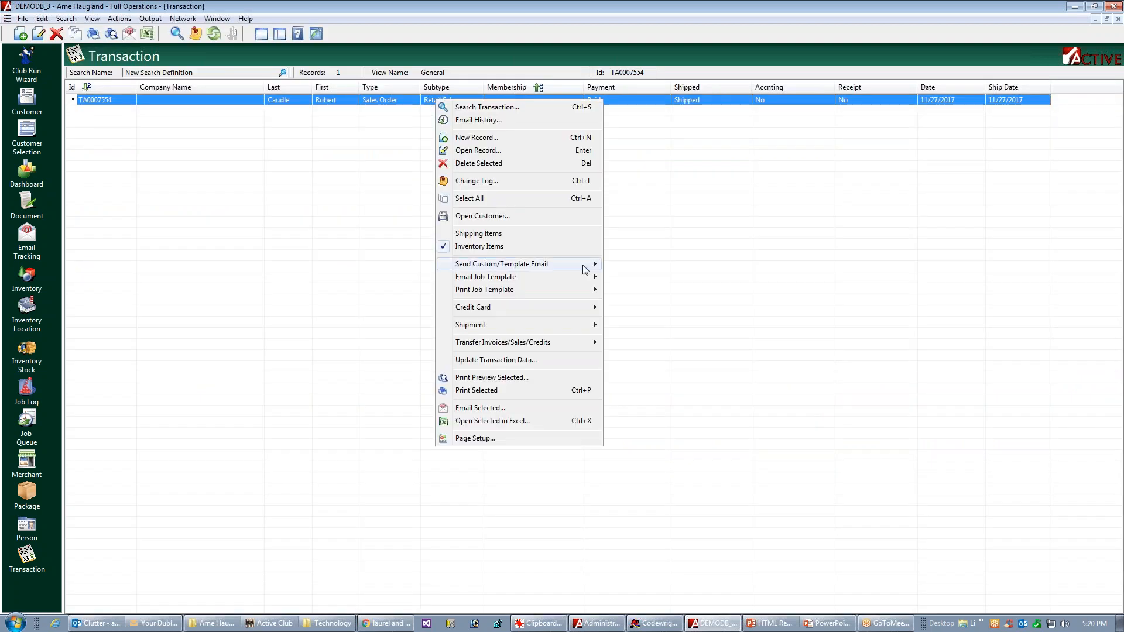
mouse_move(530, 276)
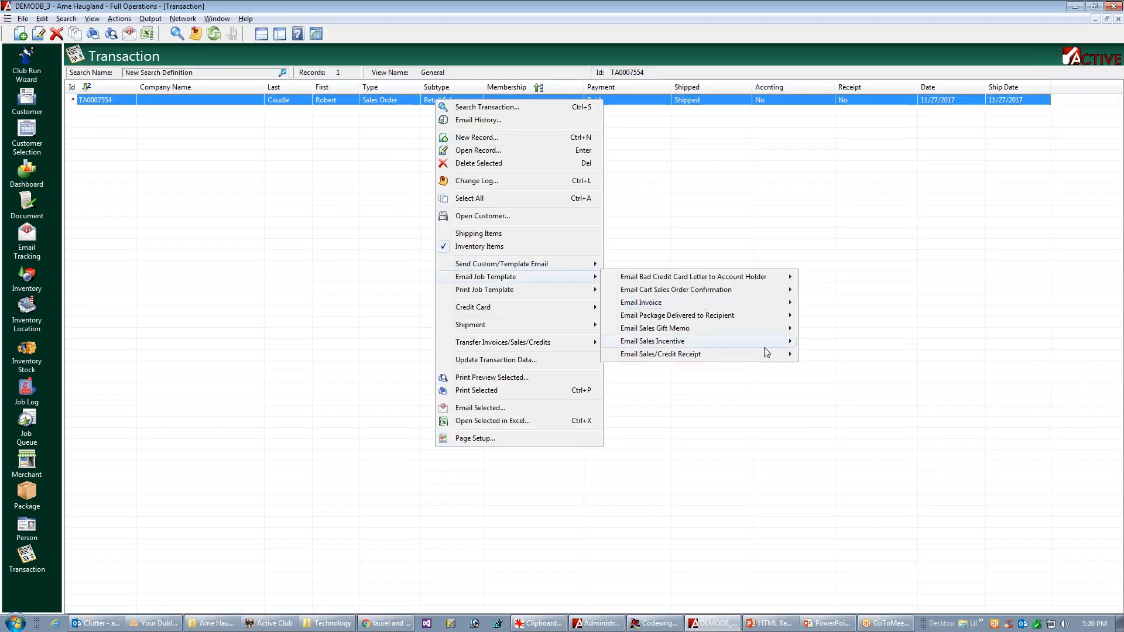
mouse_move(742, 355)
left_click(854, 373)
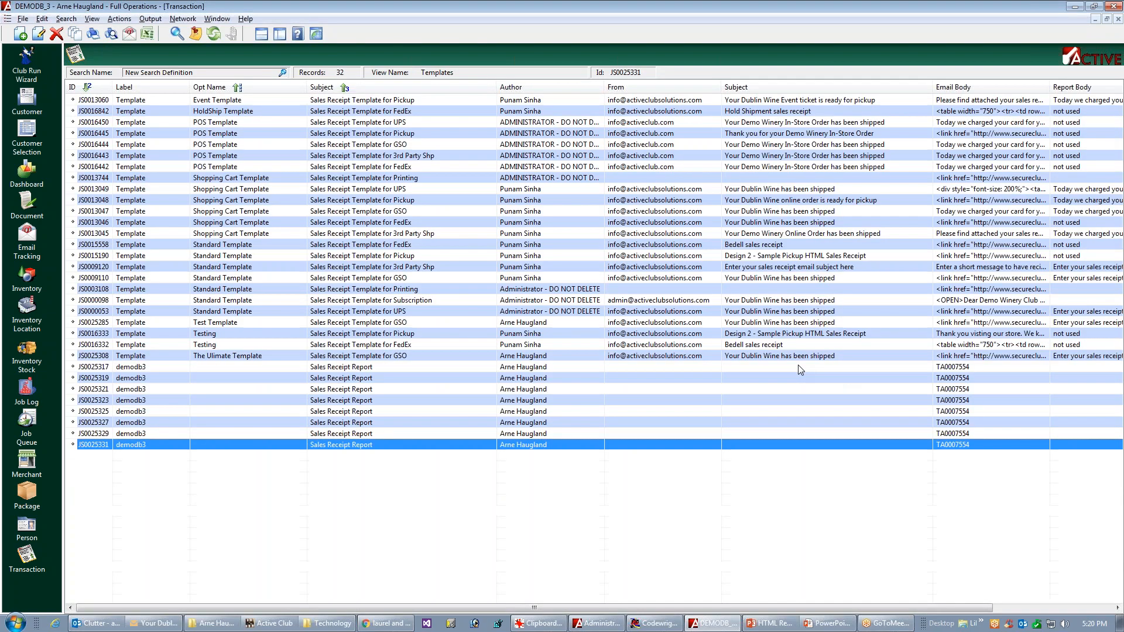
Step: Switch to Outlook and open the newly received "Your Dublin Wine has been shipped" email
left_click(92, 624)
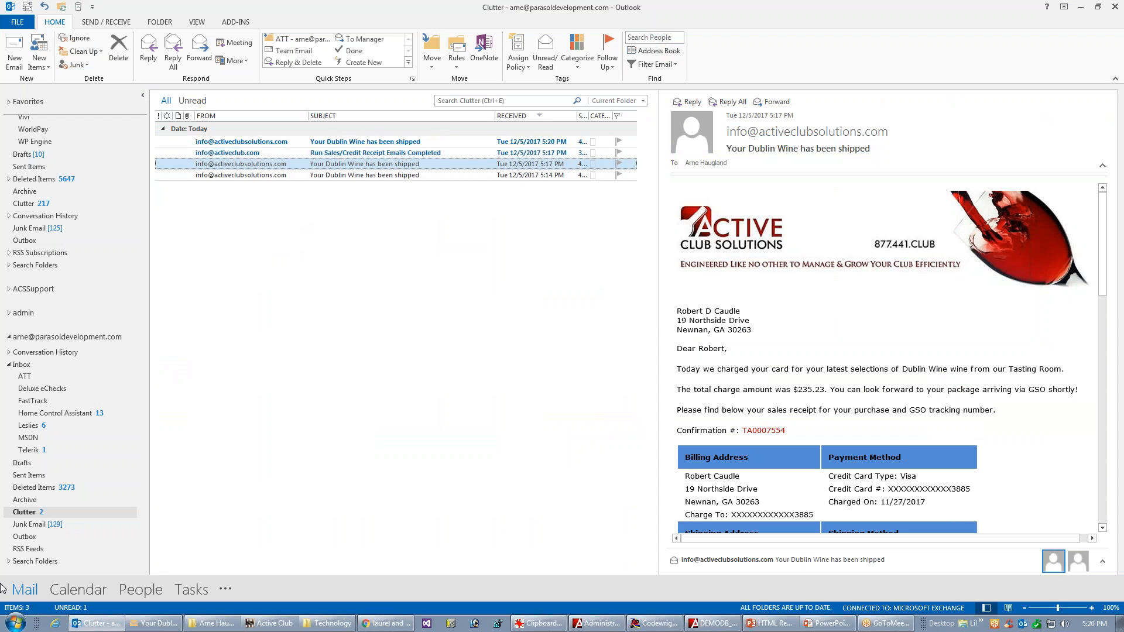
left_click(425, 147)
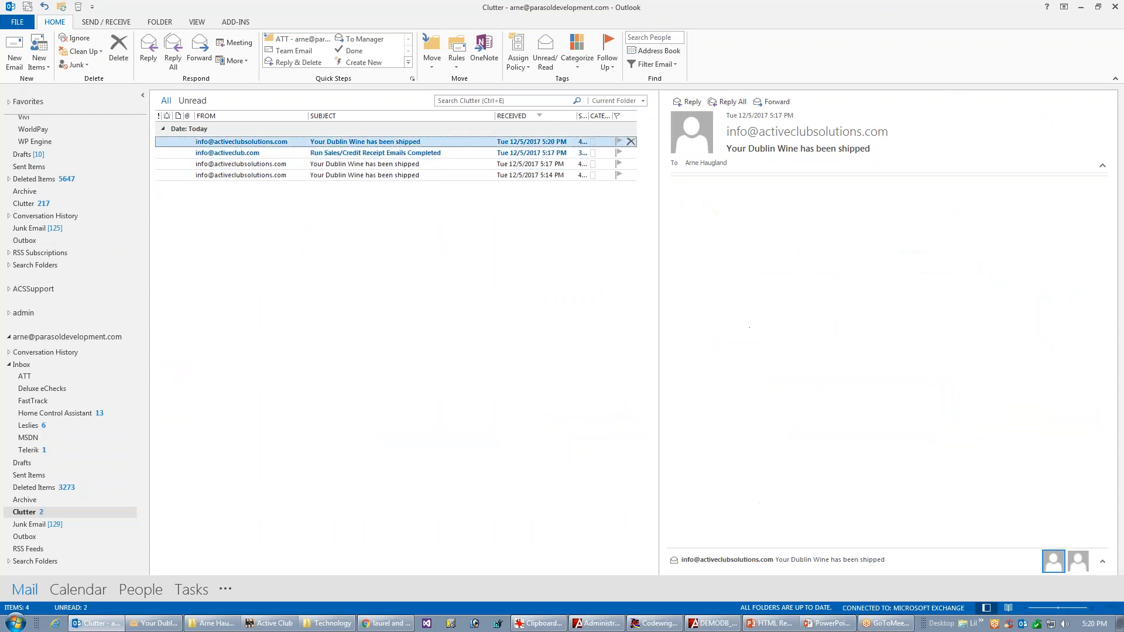
double_click(426, 142)
Step: Review the test receipt's tracking link, order details, bold totals, Summary and signature, return to its letterhead, and close the message
left_click_drag(1001, 246, 968, 352)
scroll(961, 369, "down", 3)
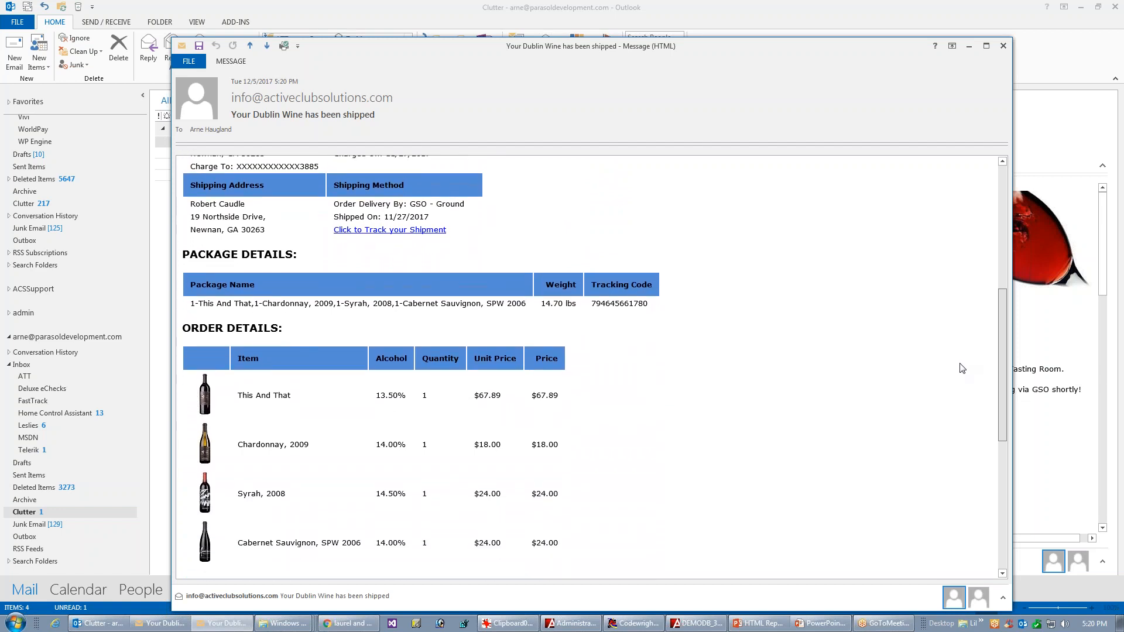
scroll(940, 392, "down", 2)
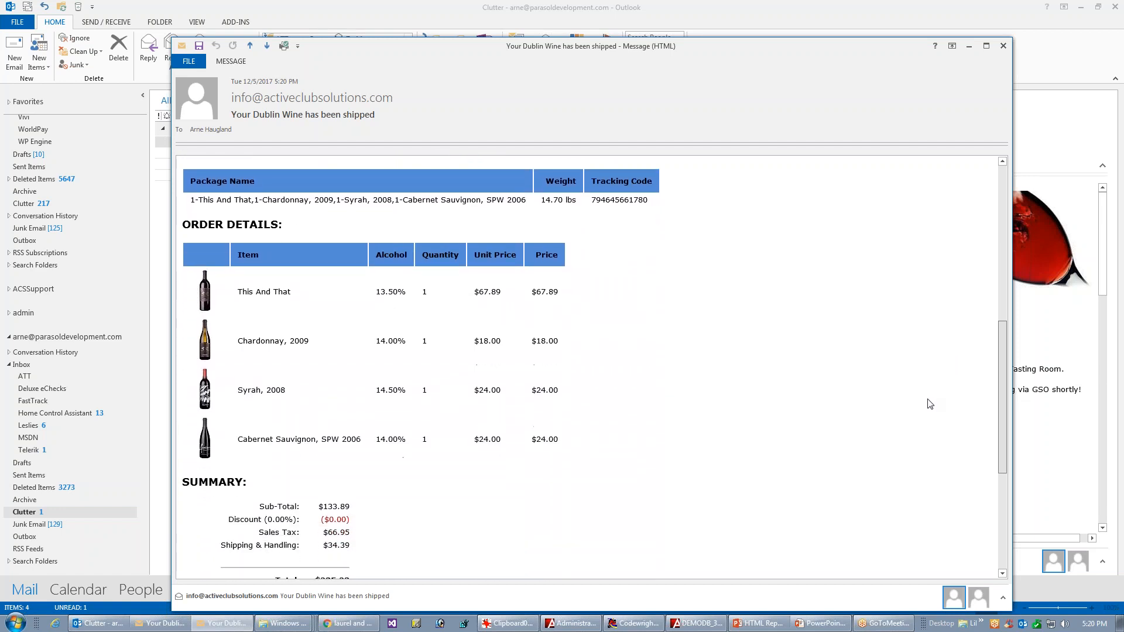
scroll(960, 421, "down", 3)
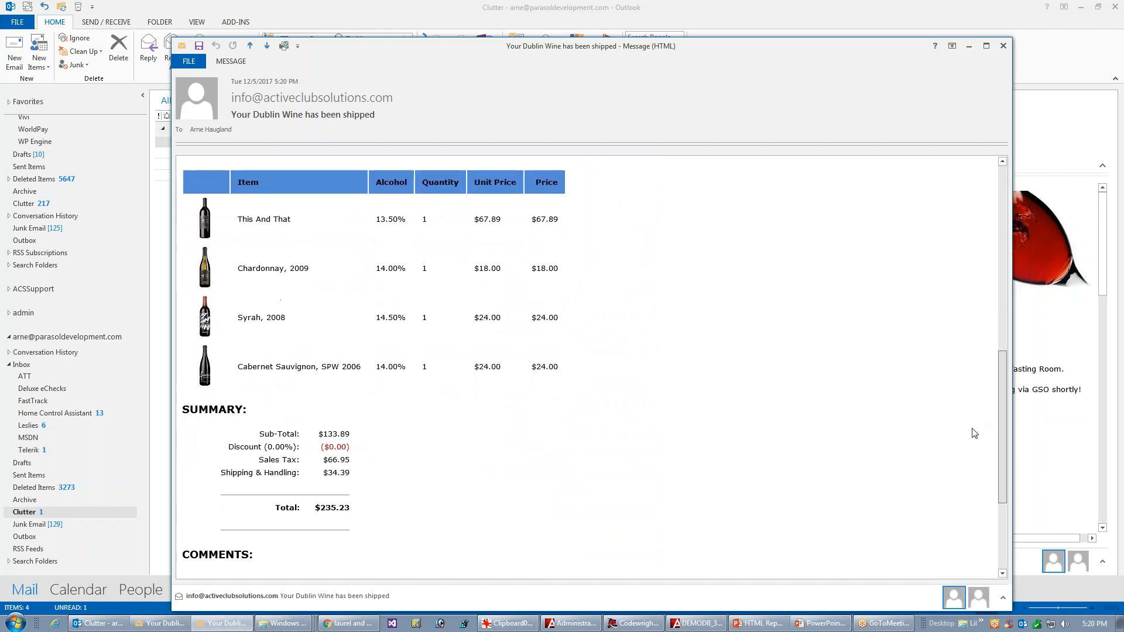
scroll(937, 428, "down", 1)
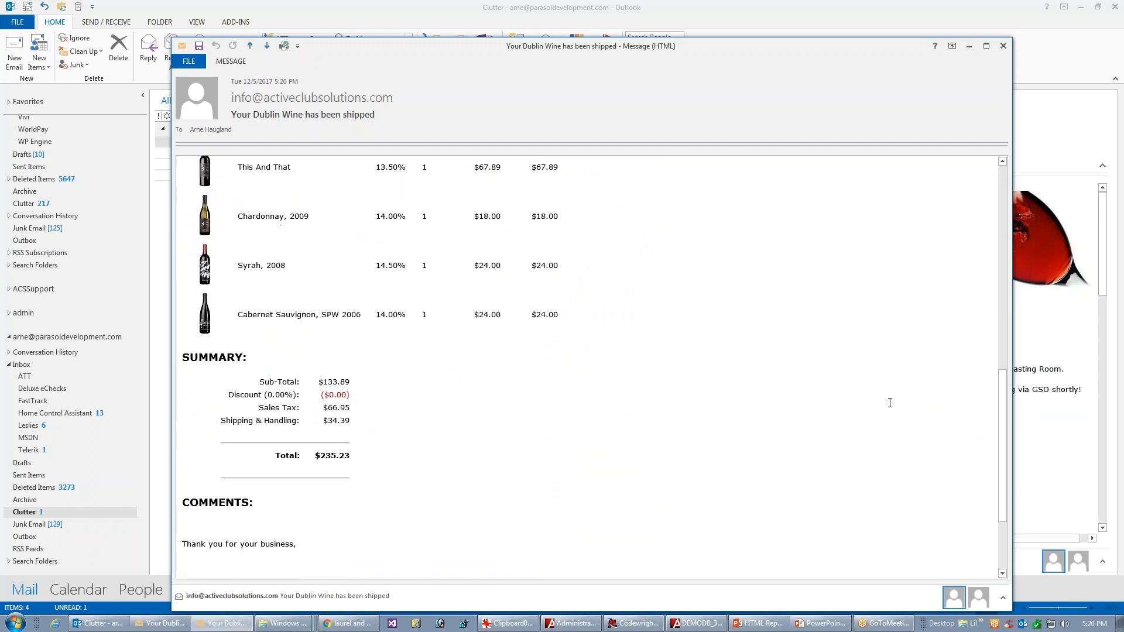
scroll(890, 403, "down", 4)
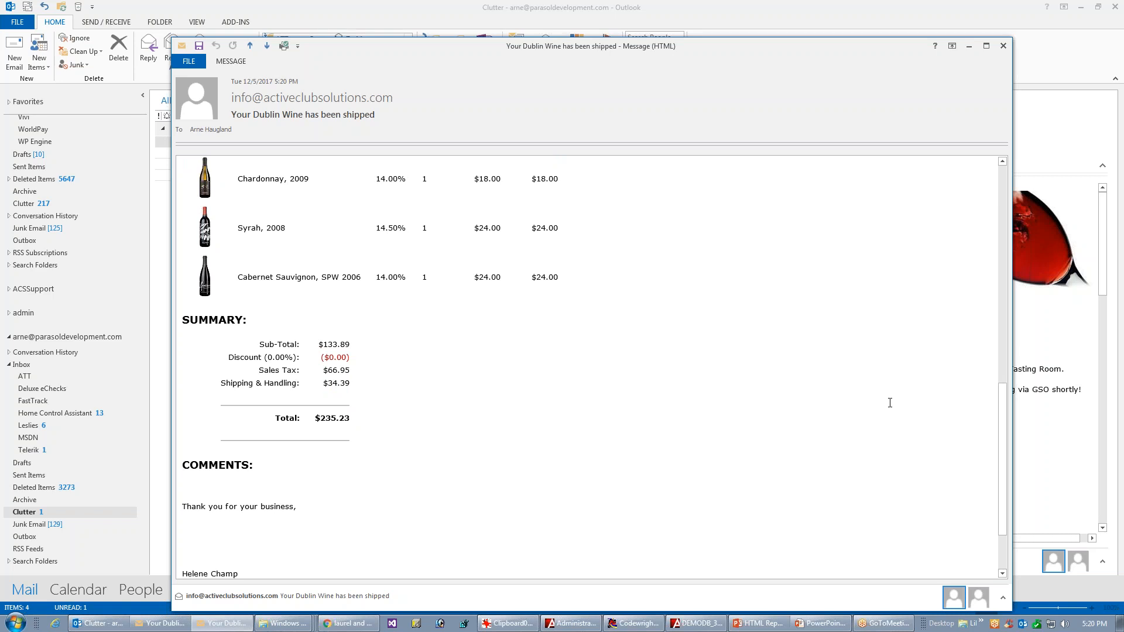
scroll(890, 403, "up", 6)
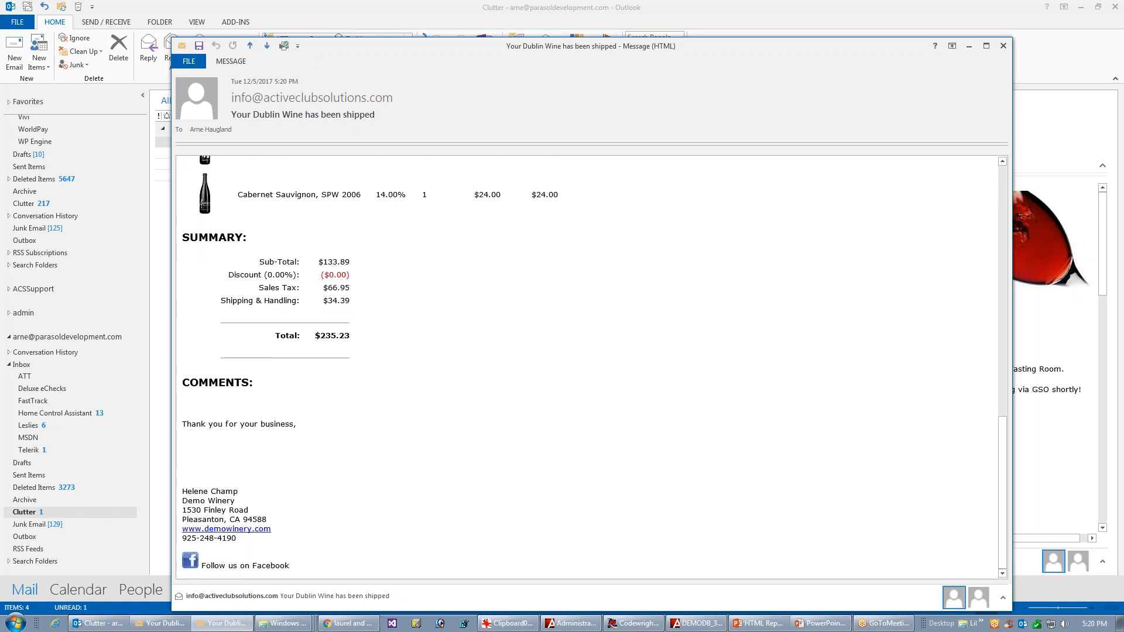
scroll(587, 365, "up", 3)
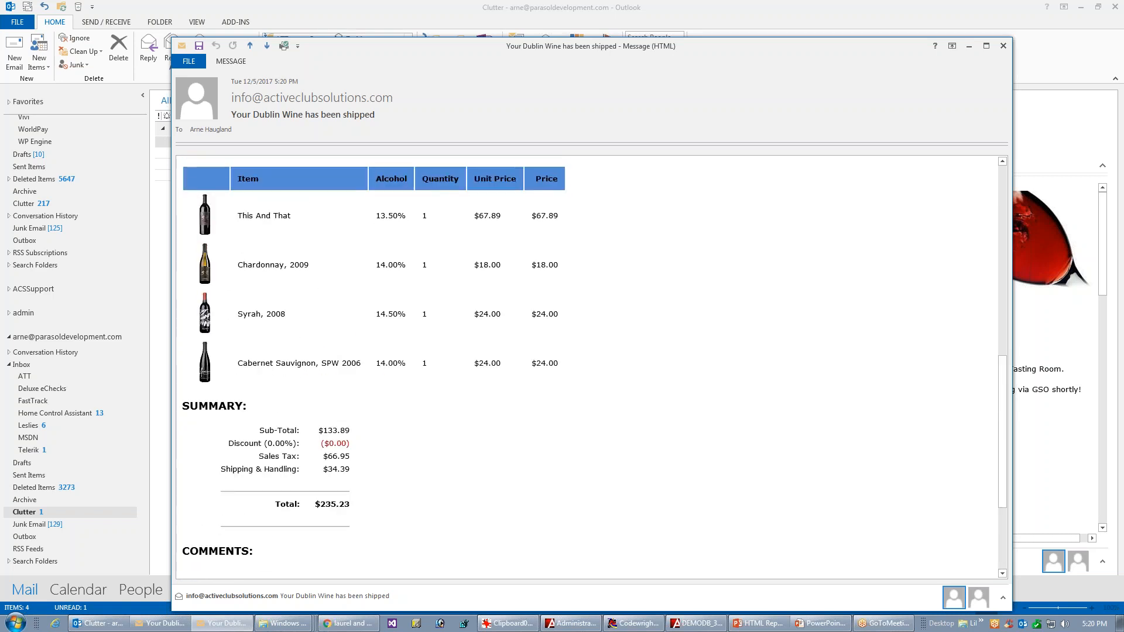
scroll(587, 366, "up", 2)
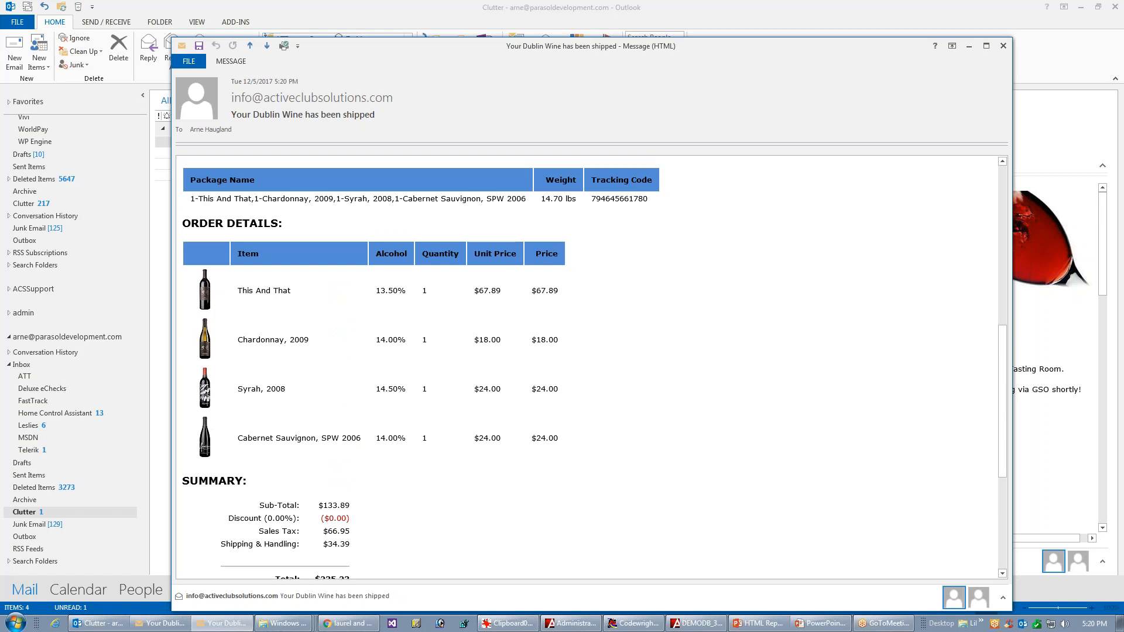
scroll(587, 366, "up", 4)
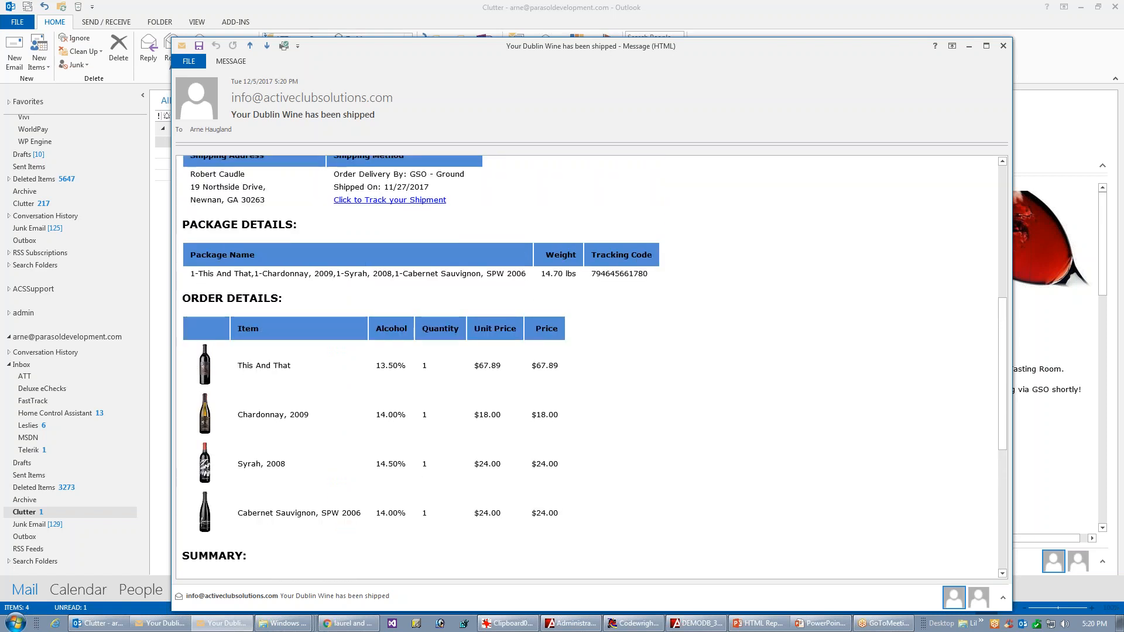
scroll(587, 366, "up", 3)
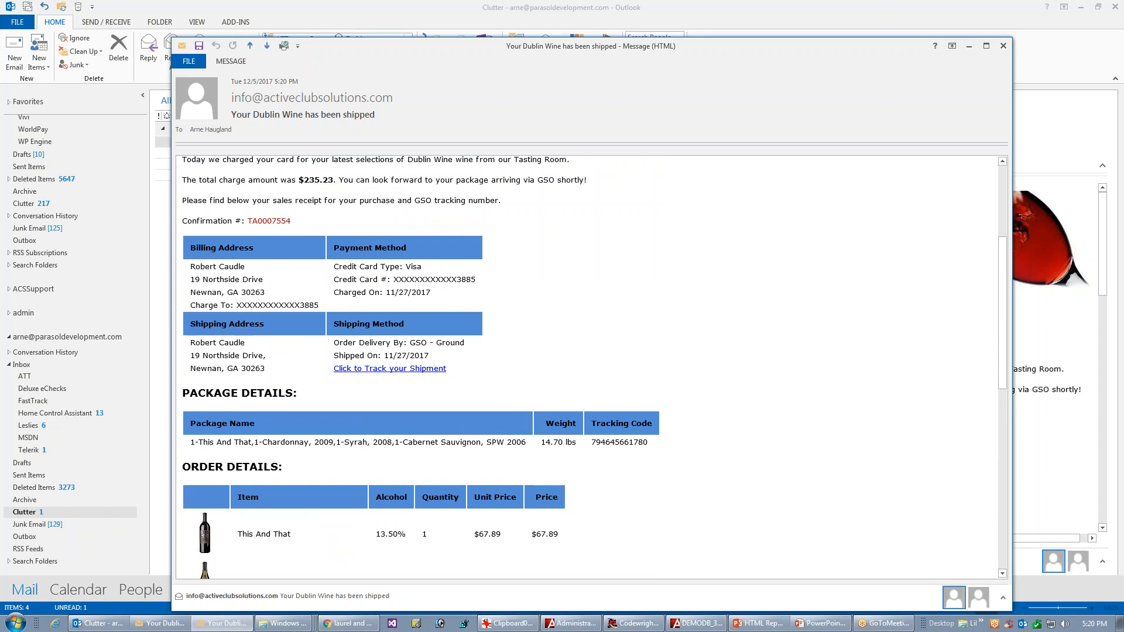
scroll(587, 366, "up", 2)
scroll(587, 365, "up", 1)
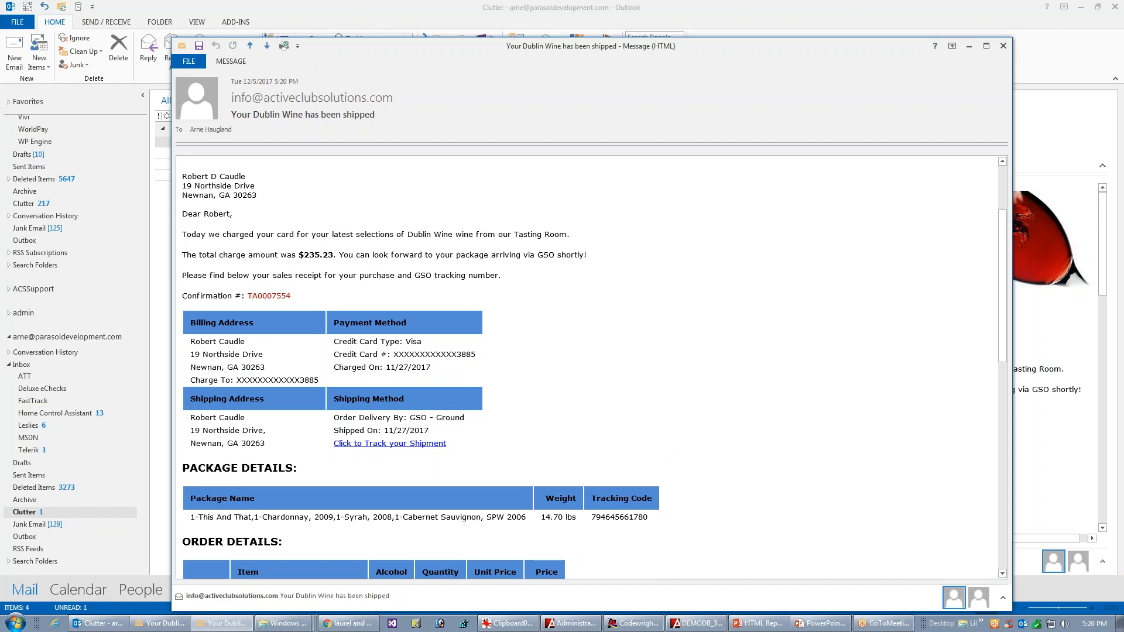
scroll(587, 366, "up", 4)
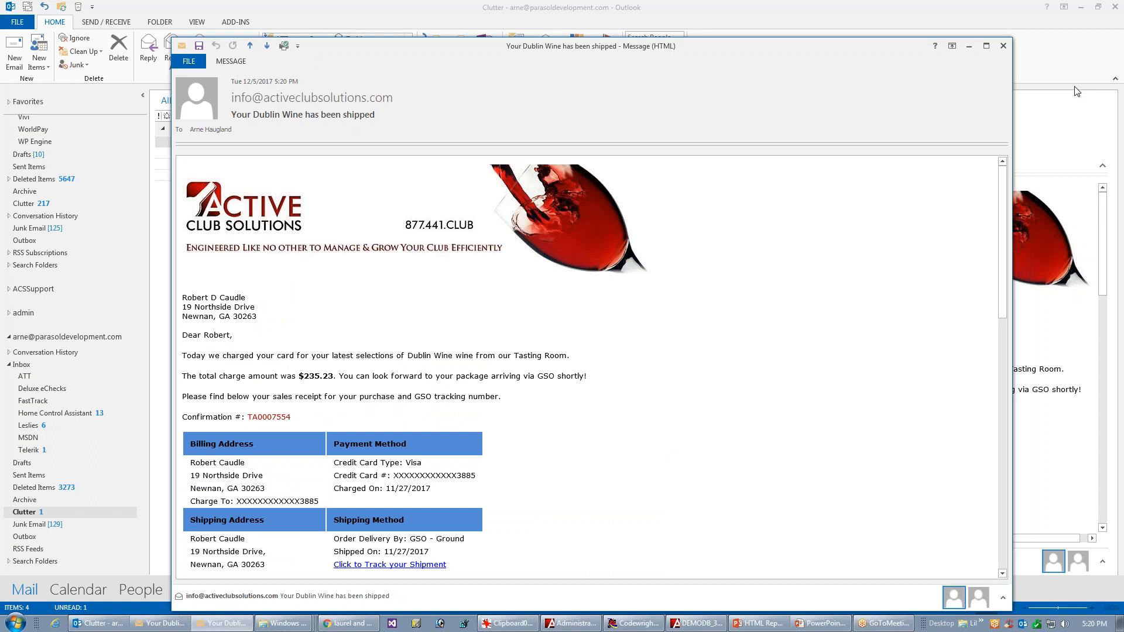
left_click(1002, 46)
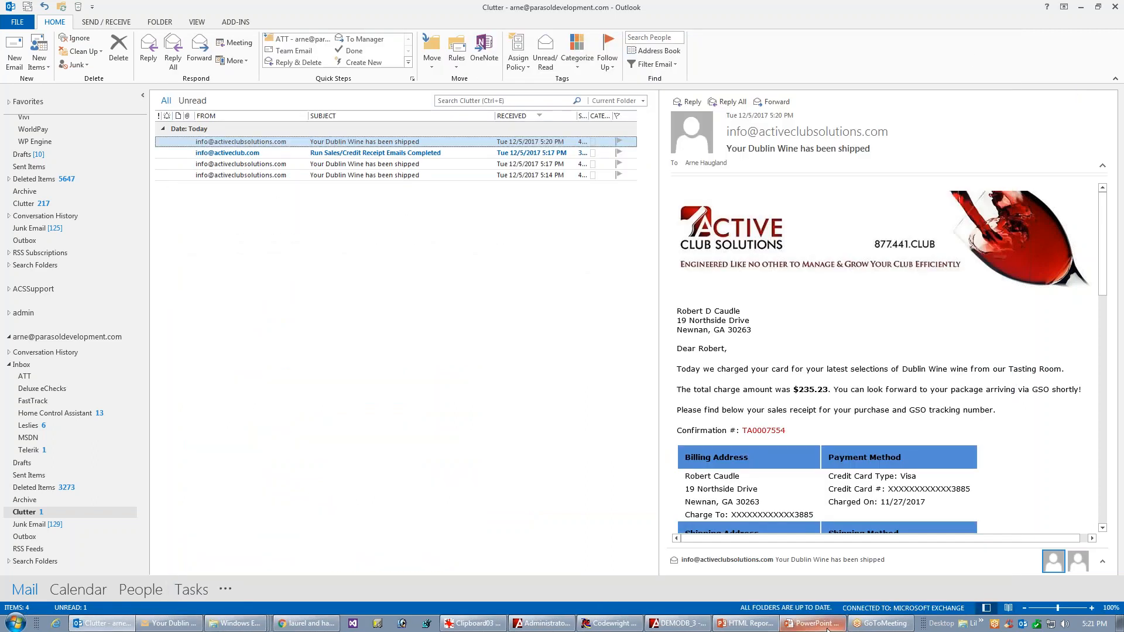
Step: Switch back to the template editor and review the finished template from the introduction through the Comments
left_click(674, 624)
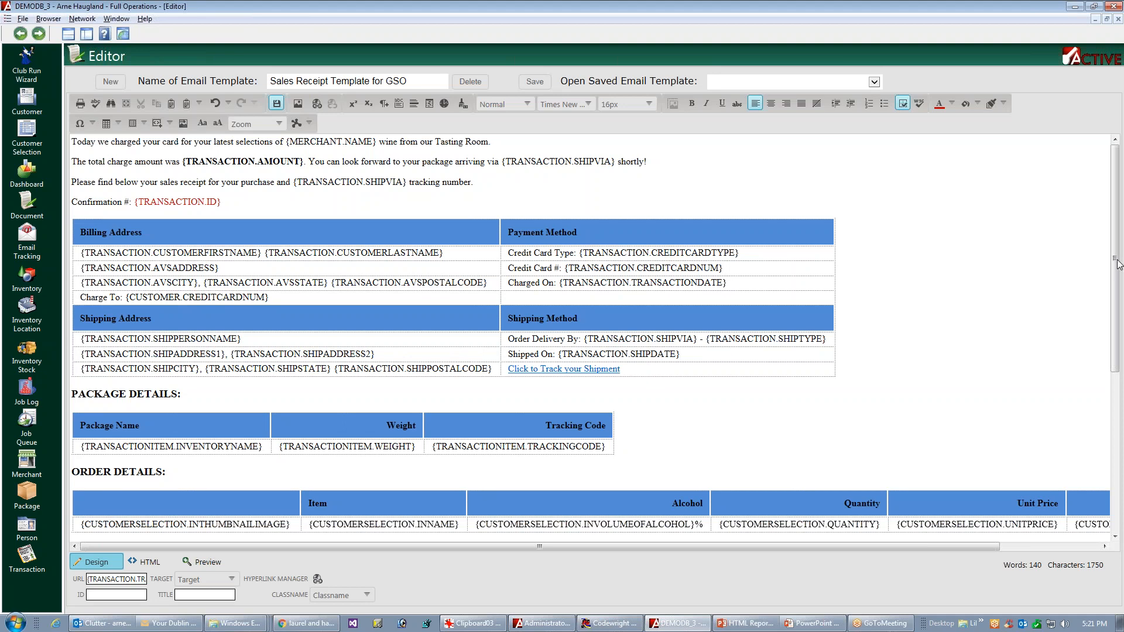
scroll(1096, 297, "down", 1)
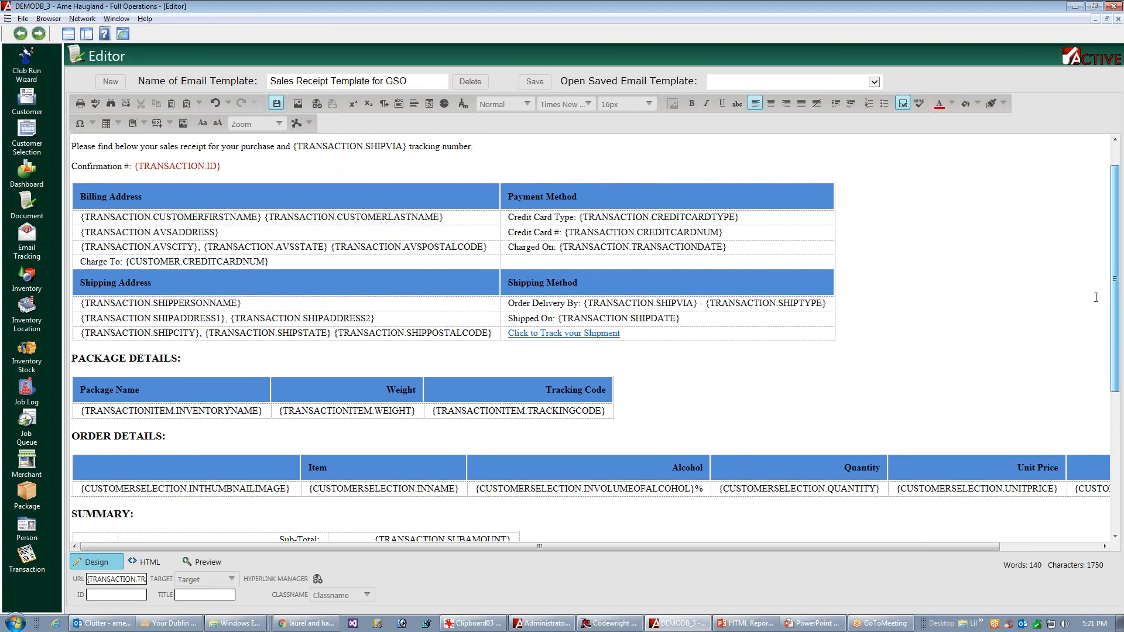
scroll(1096, 297, "down", 5)
scroll(1083, 375, "down", 3)
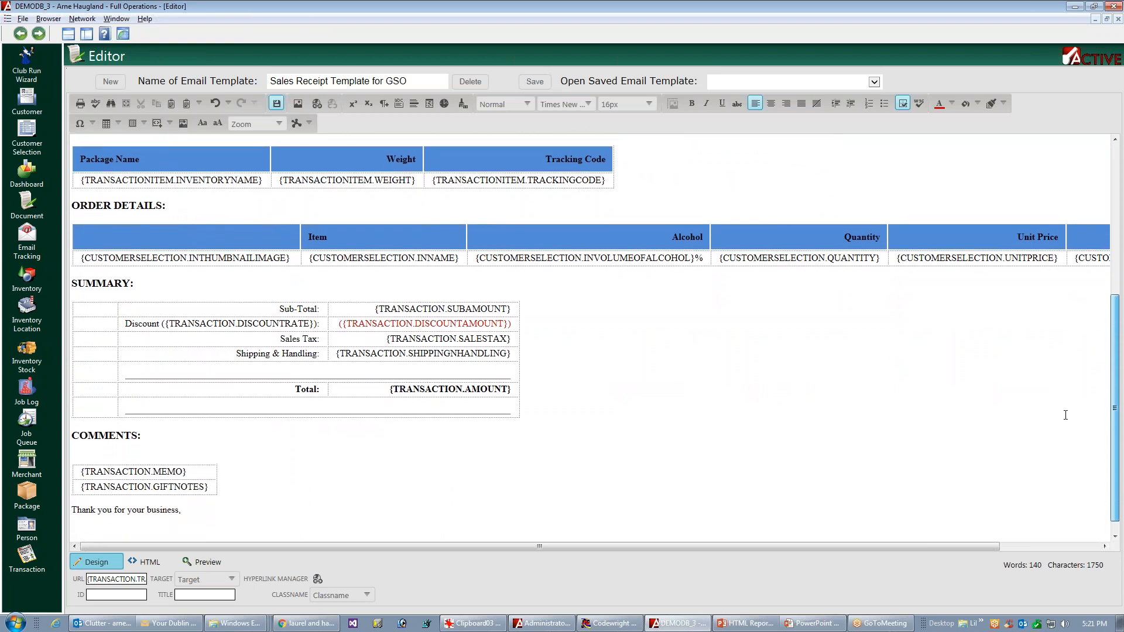
scroll(1065, 415, "down", 1)
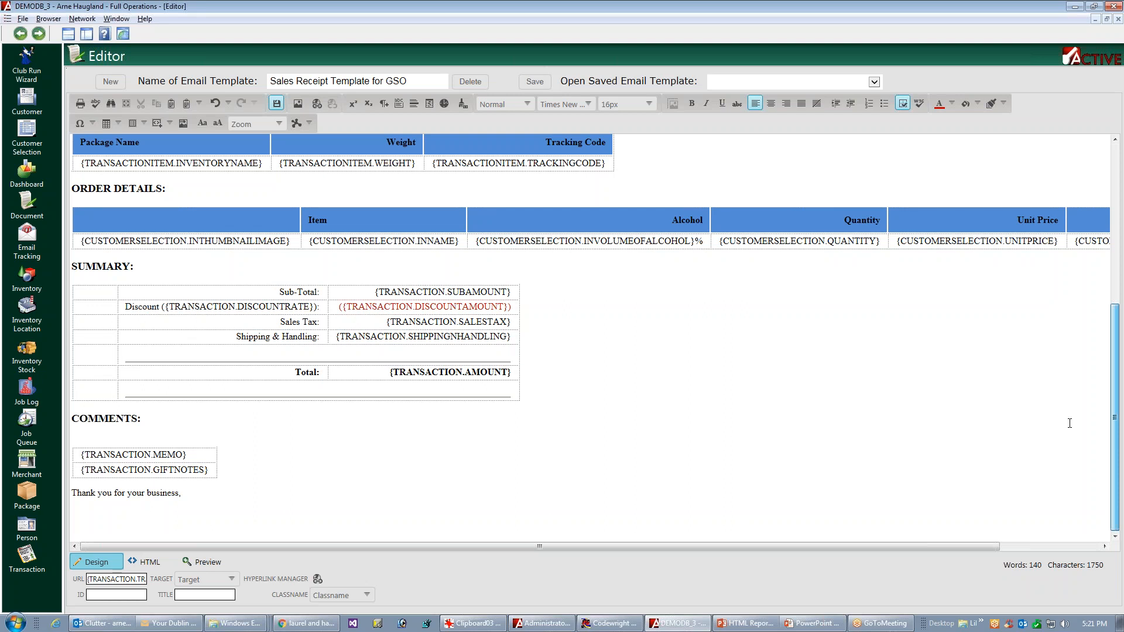
scroll(1077, 413, "up", 2)
scroll(1100, 392, "up", 6)
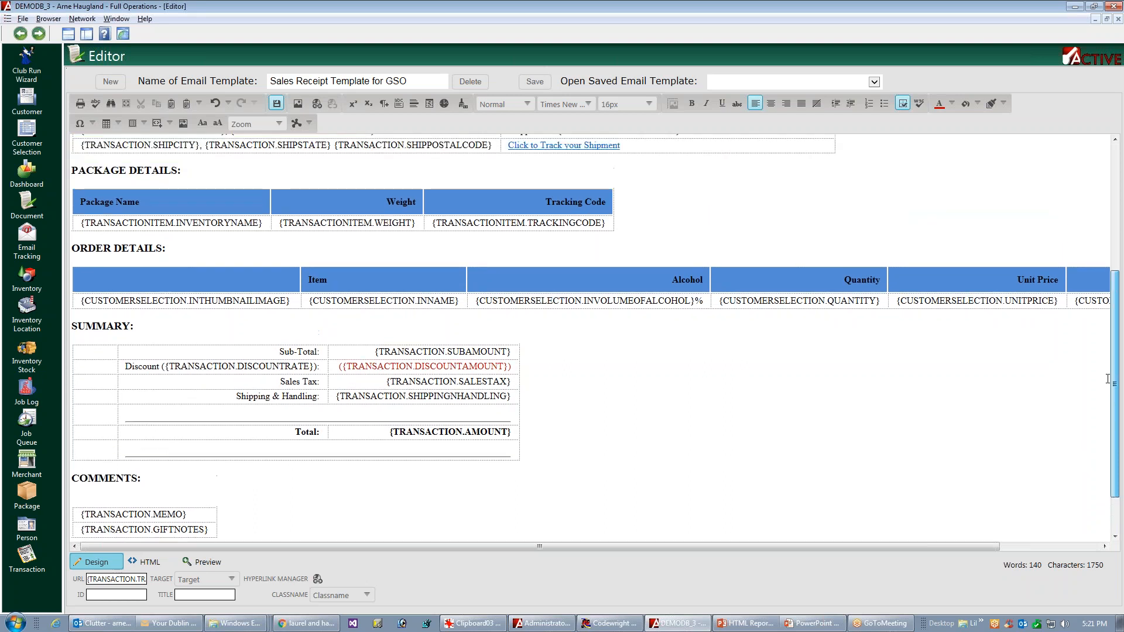
left_click_drag(1122, 339, 1123, 253)
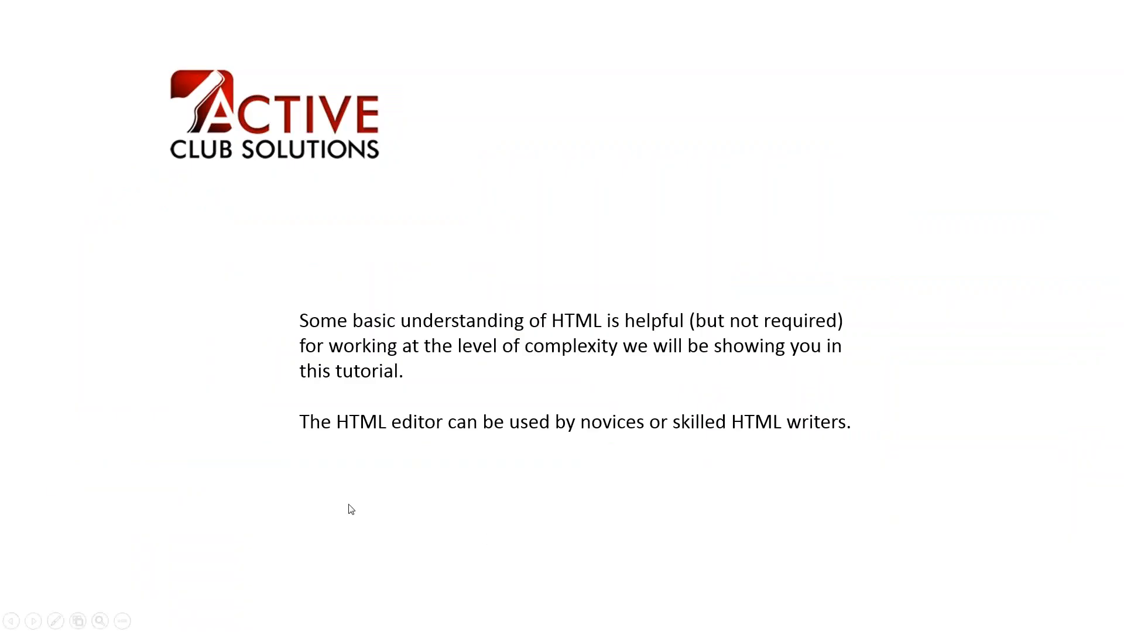
left_click(1, 458)
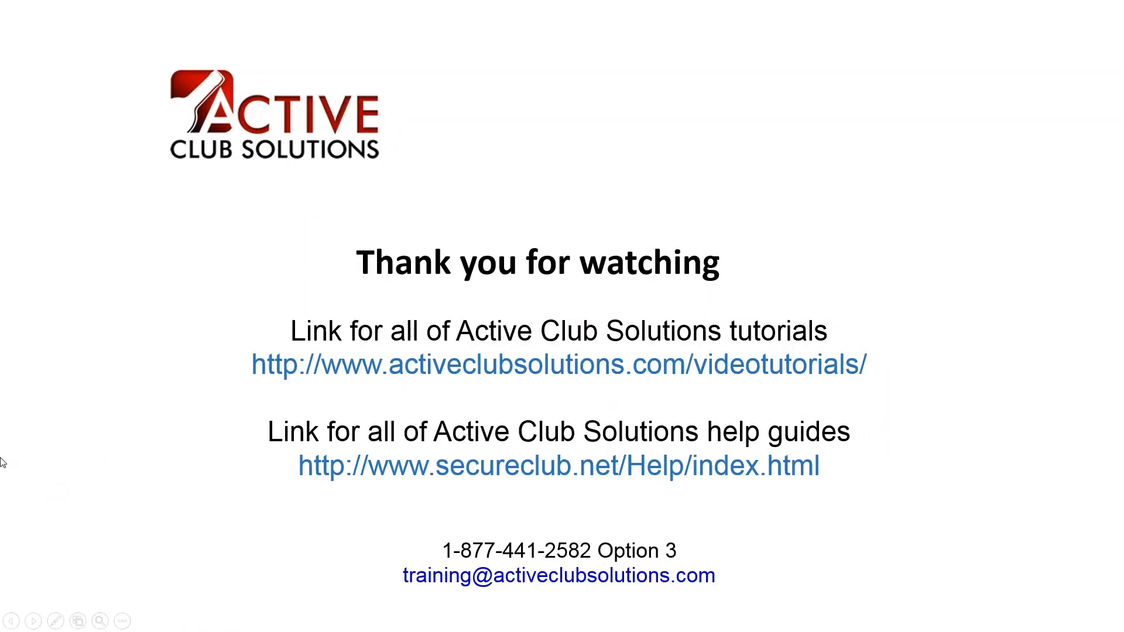